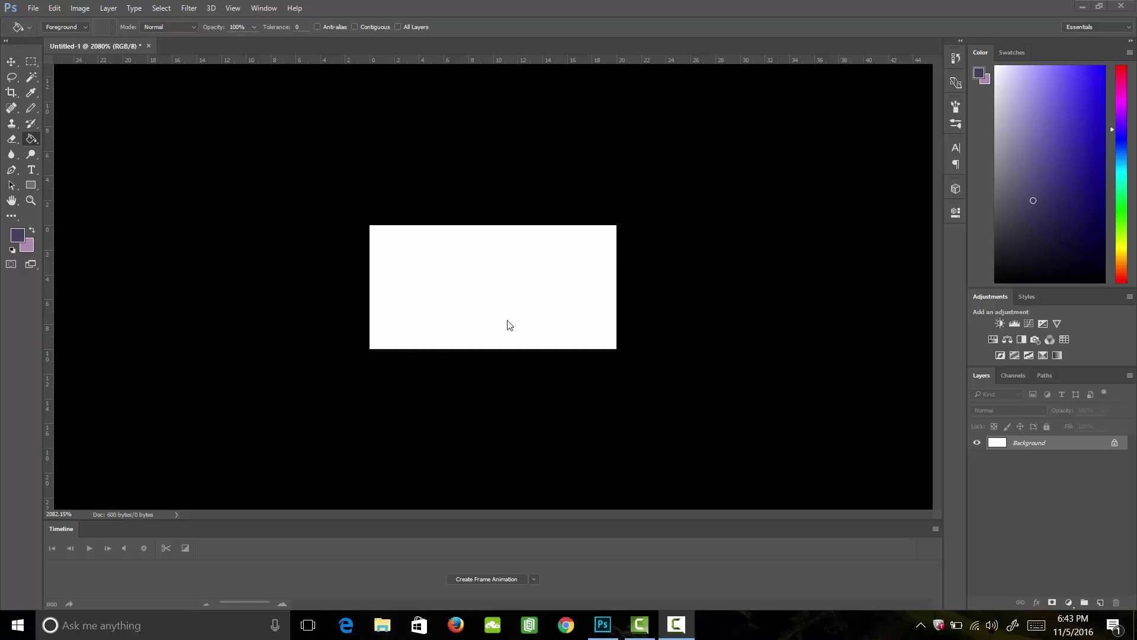
# Fill the whole white canvas with dark blue-purple #433f61 using the Paint Bucket.
pyautogui.click(19, 237)
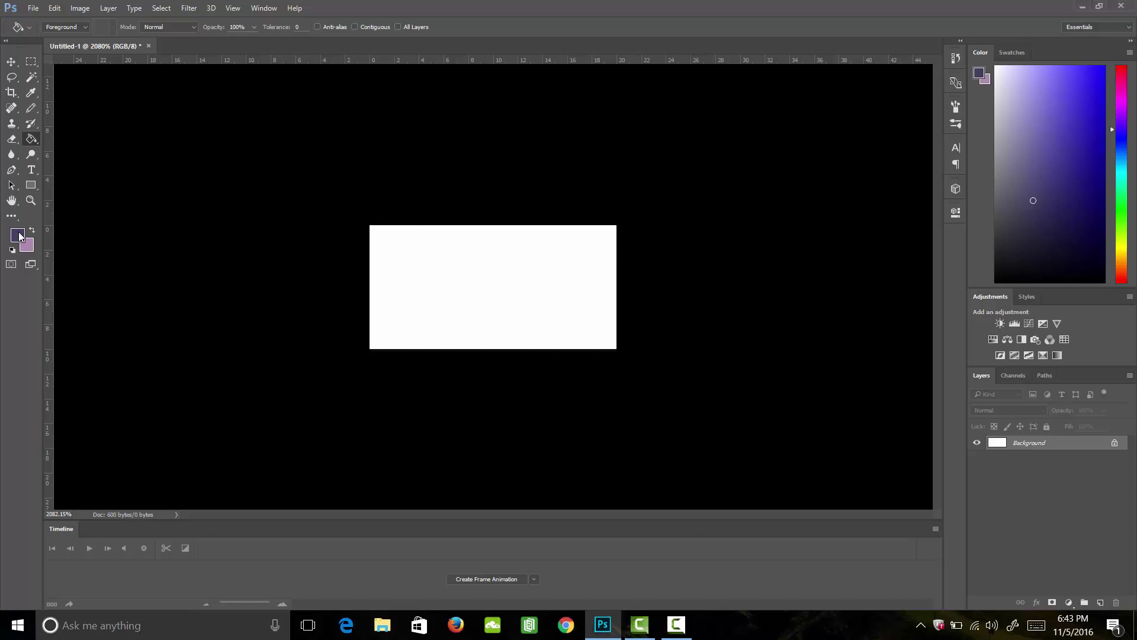
pyautogui.click(19, 236)
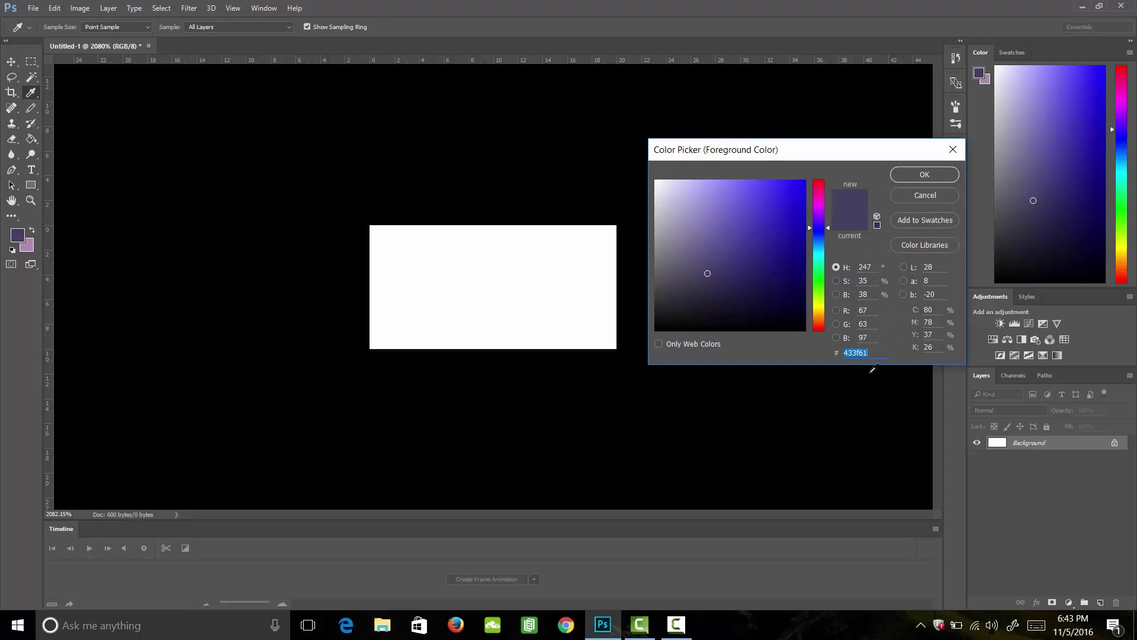
pyautogui.click(924, 175)
pyautogui.press('g')
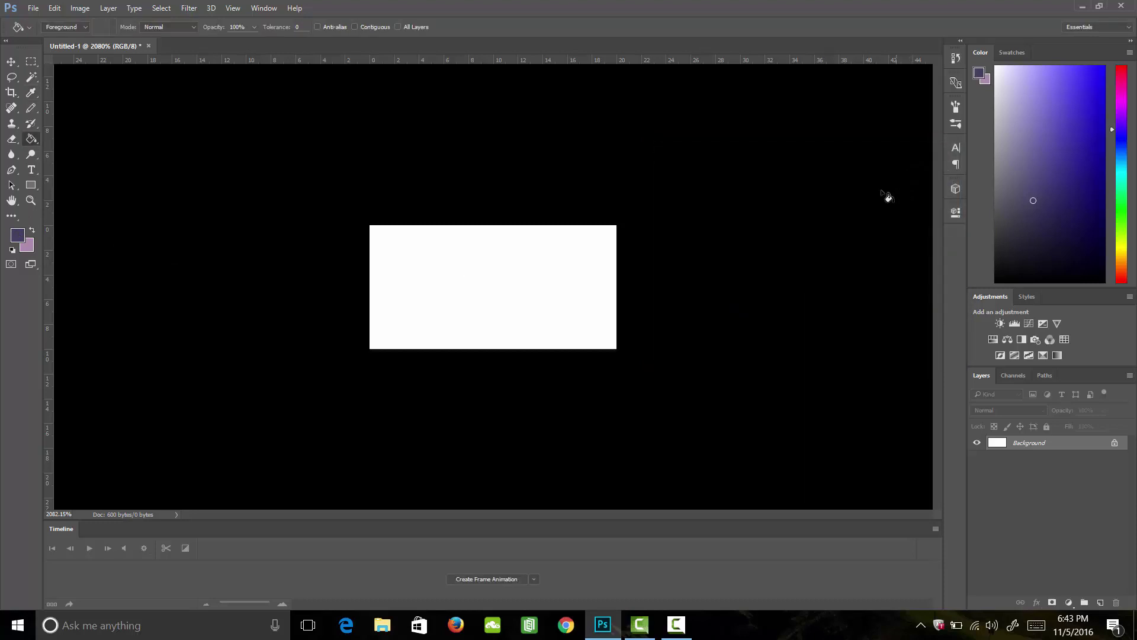
pyautogui.click(503, 311)
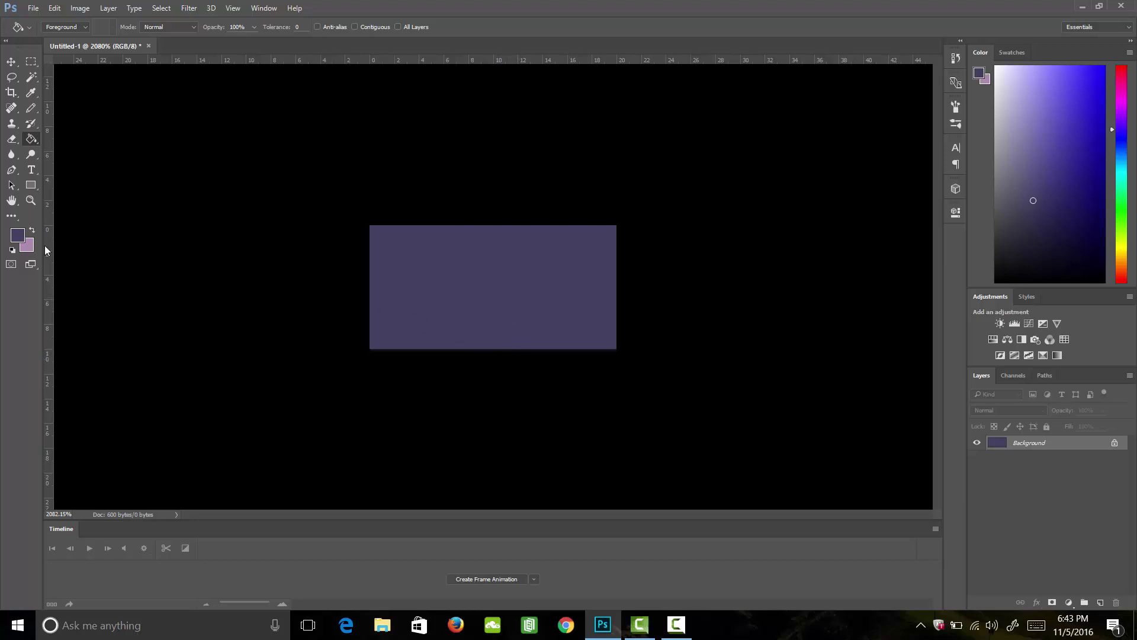
pyautogui.click(17, 236)
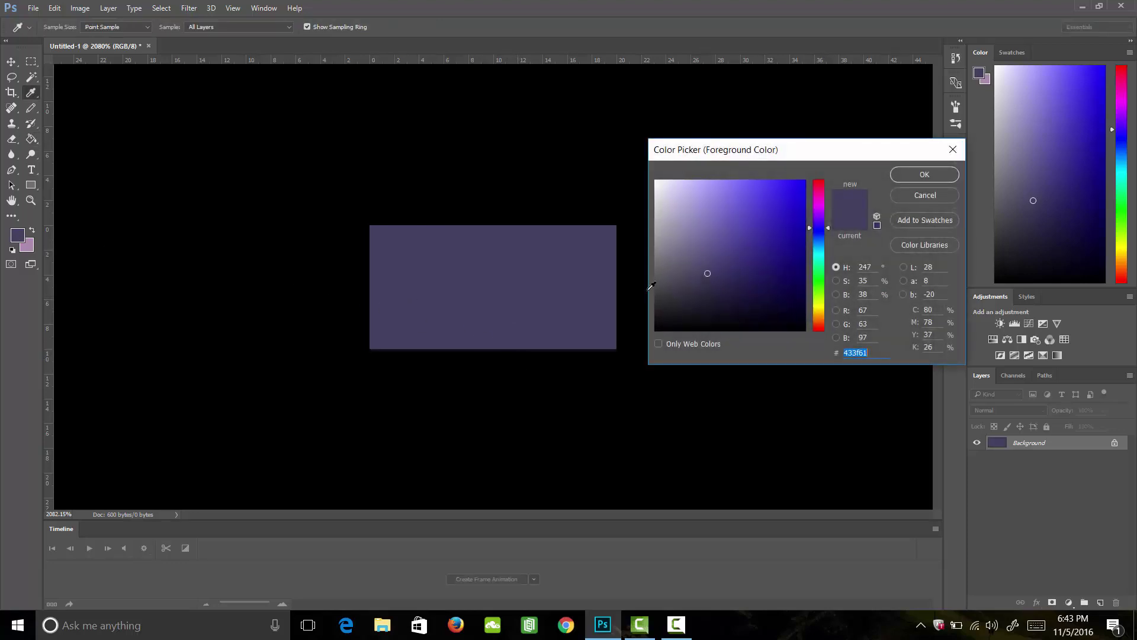
# Adjust the foreground colour to a lighter muted magenta, #744f72.
pyautogui.moveTo(706, 268); pyautogui.dragTo(703, 263)
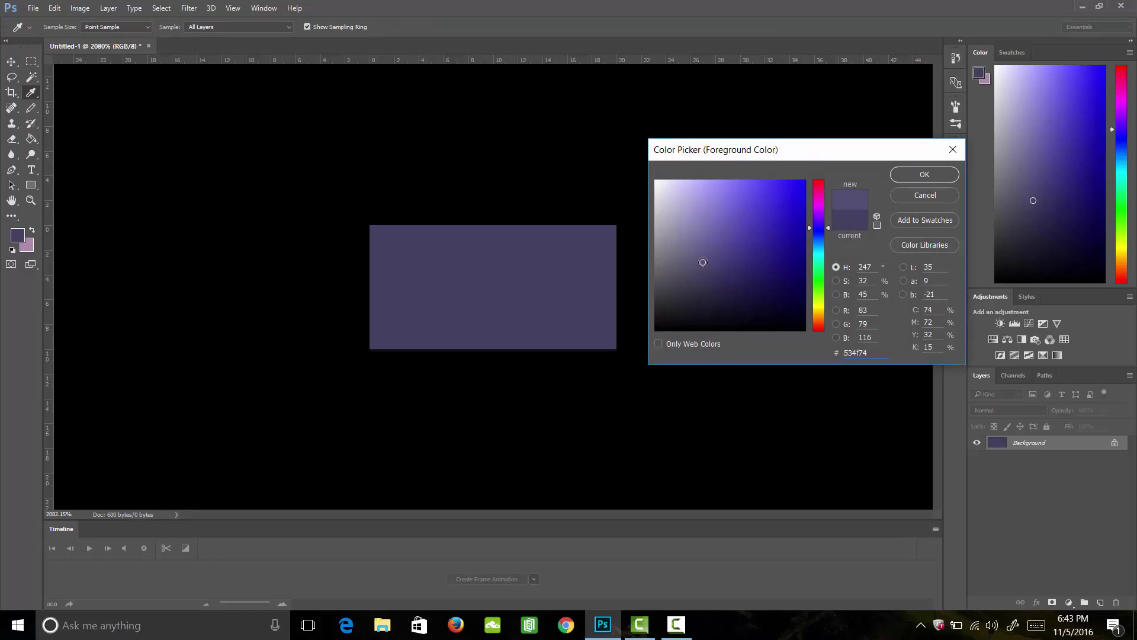
pyautogui.moveTo(828, 228); pyautogui.dragTo(825, 204)
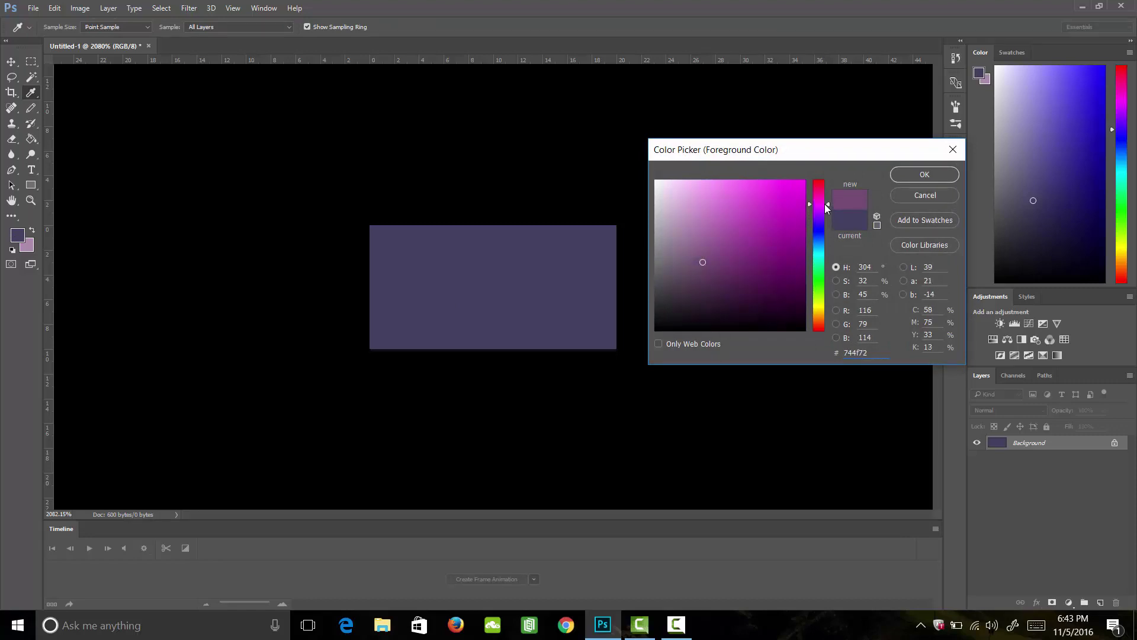
pyautogui.click(918, 174)
# With the Pencil, draw one-pixel magenta lines along the top row and down the right column.
pyautogui.press('b')
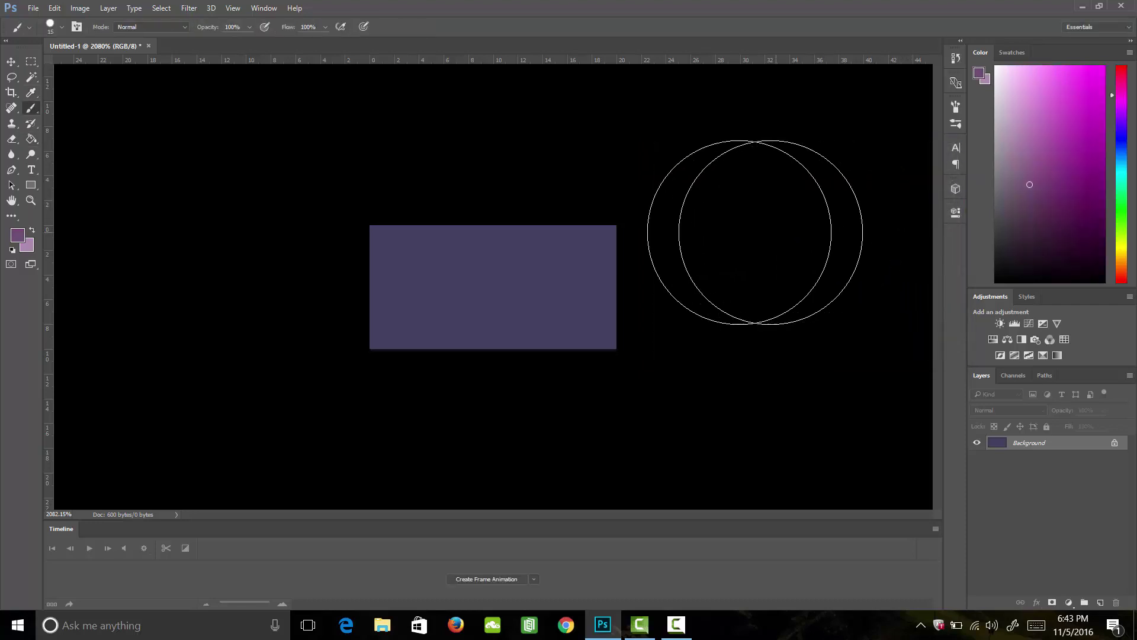
pyautogui.rightClick(36, 107)
pyautogui.click(71, 118)
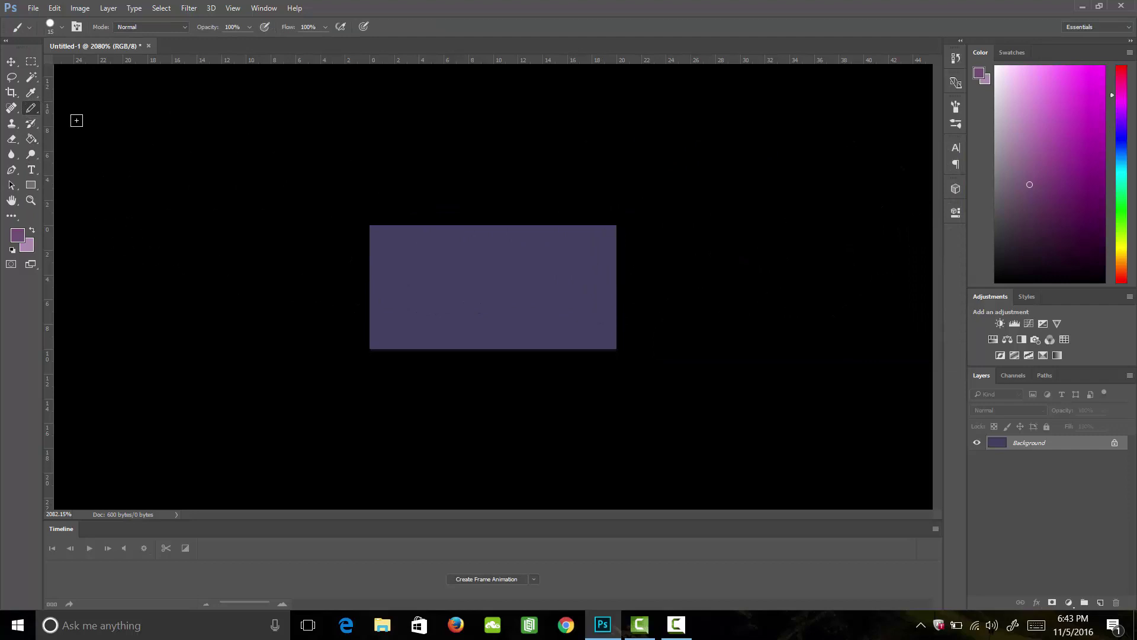
pyautogui.click(374, 231)
pyautogui.keyDown('shift'); pyautogui.click(610, 231); pyautogui.keyUp('shift')
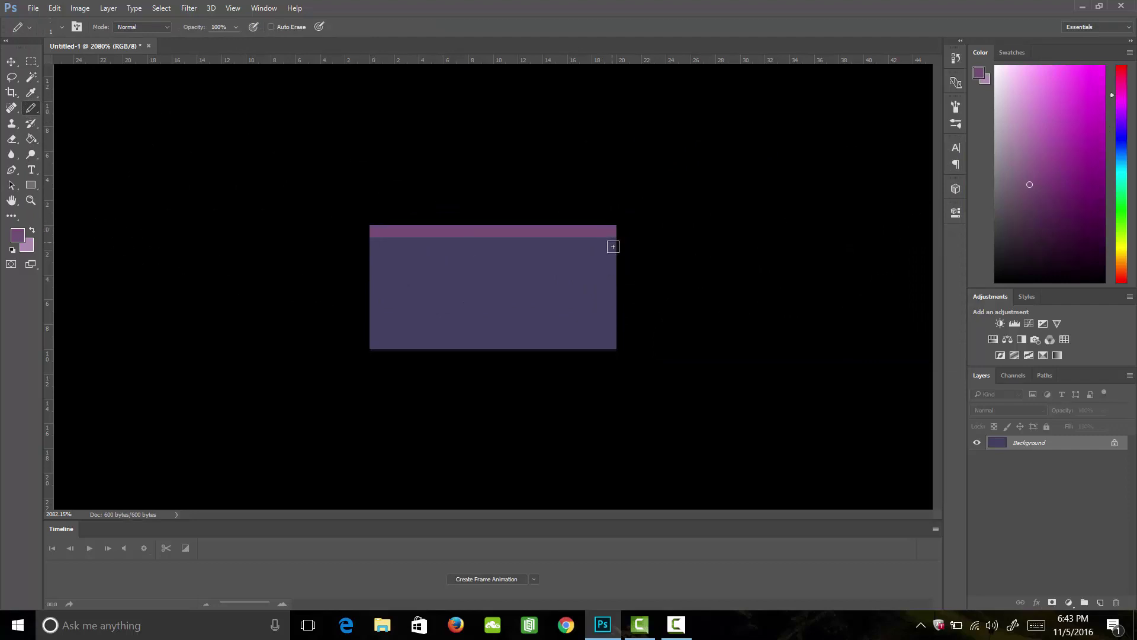
pyautogui.keyDown('shift'); pyautogui.click(612, 349); pyautogui.keyUp('shift')
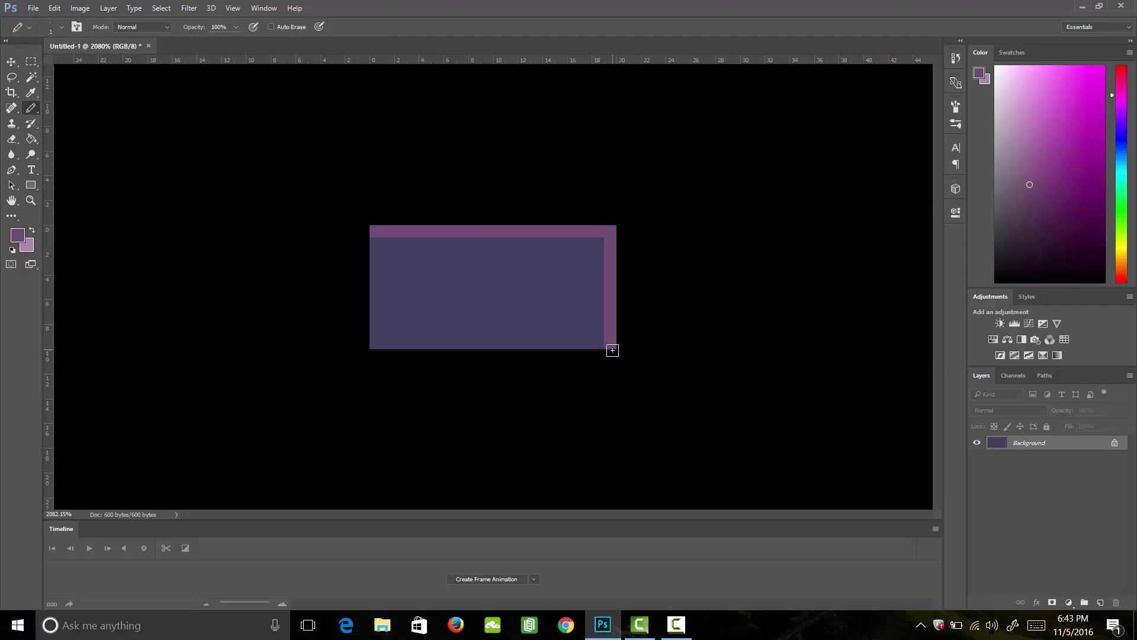
# Sample the canvas colour, darken it to navy #282942, and pencil the left column and bottom row.
pyautogui.press('i')
pyautogui.click(529, 301)
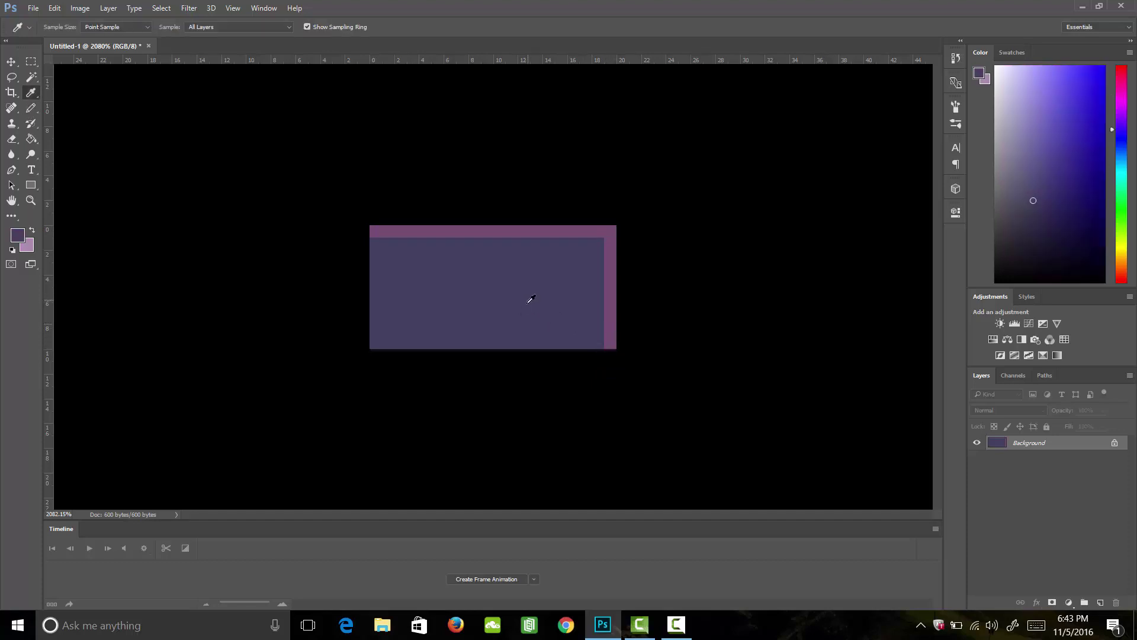
pyautogui.click(17, 235)
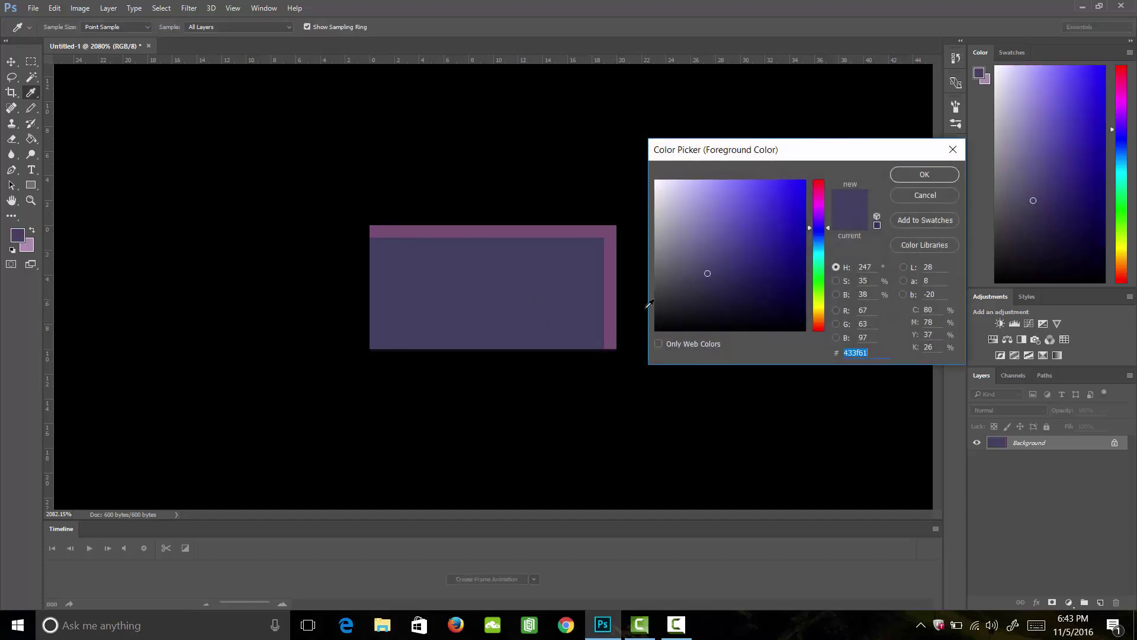
pyautogui.moveTo(708, 274); pyautogui.dragTo(714, 291)
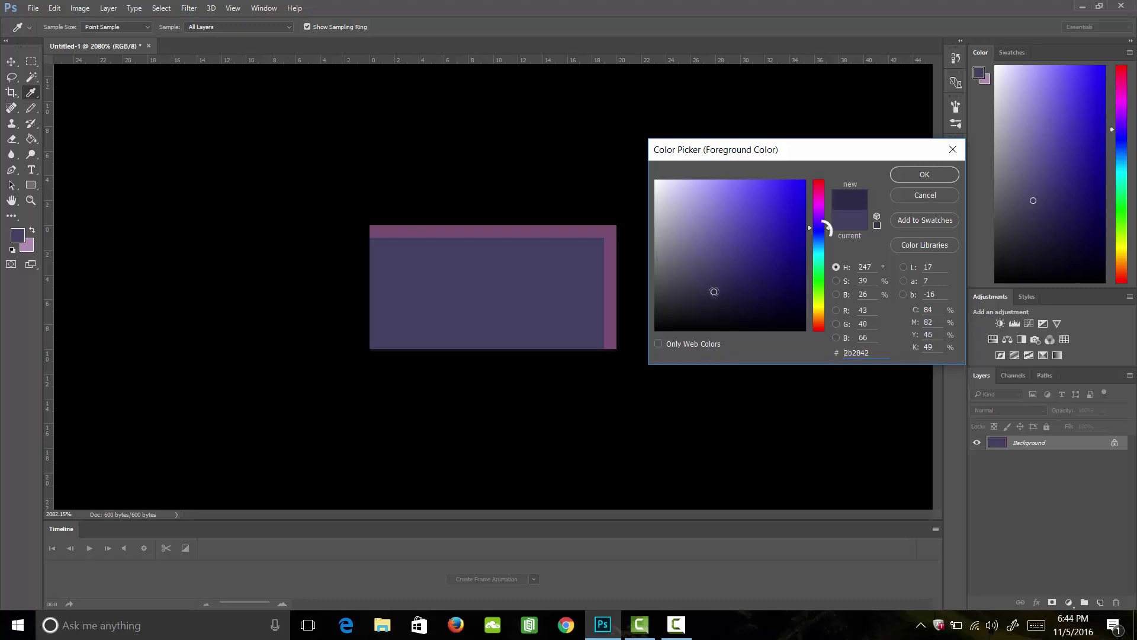
pyautogui.moveTo(825, 228); pyautogui.dragTo(820, 233)
pyautogui.click(911, 178)
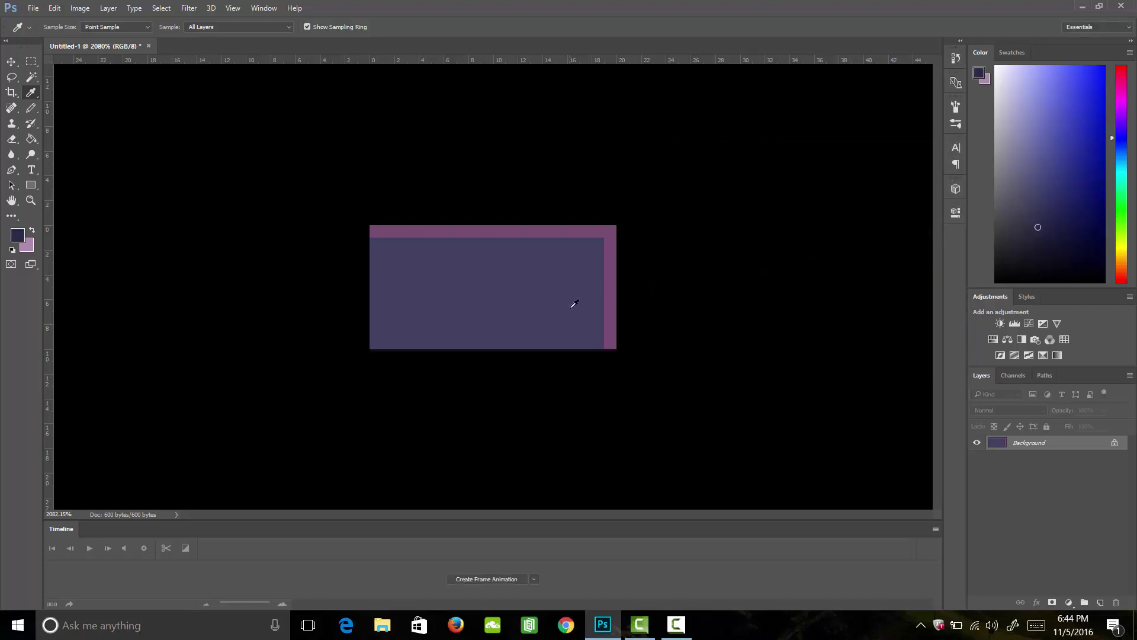
pyautogui.press('b')
pyautogui.moveTo(374, 239); pyautogui.dragTo(378, 328)
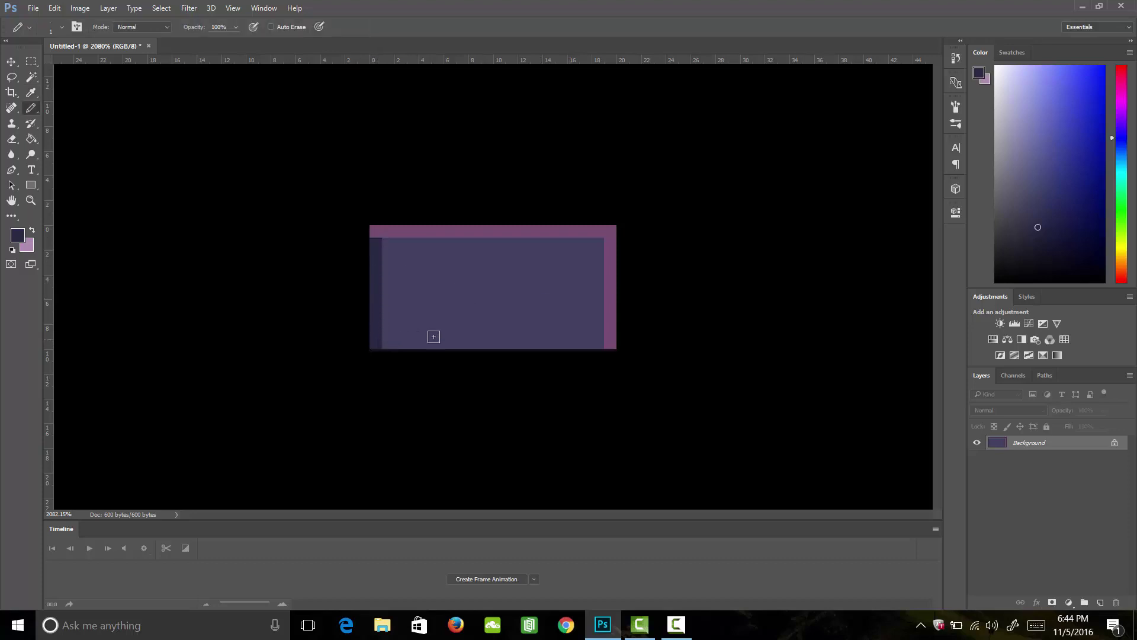
pyautogui.keyDown('shift'); pyautogui.click(603, 348); pyautogui.keyUp('shift')
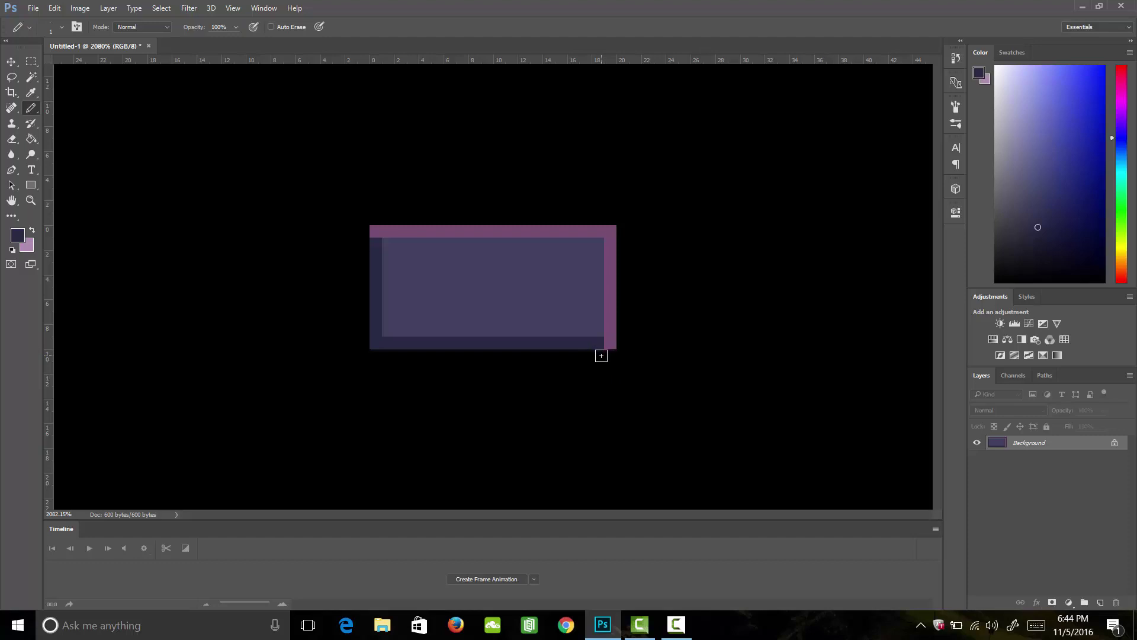
# Switch to an even darker navy, #1f2134, and repaint the bottom row.
pyautogui.click(18, 237)
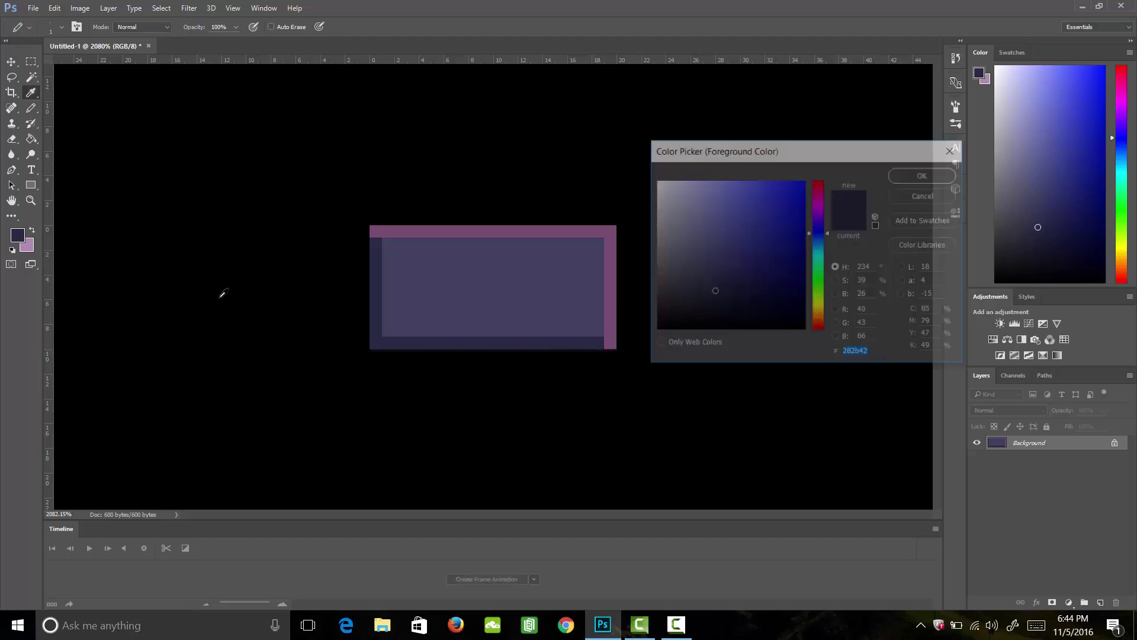
pyautogui.click(715, 300)
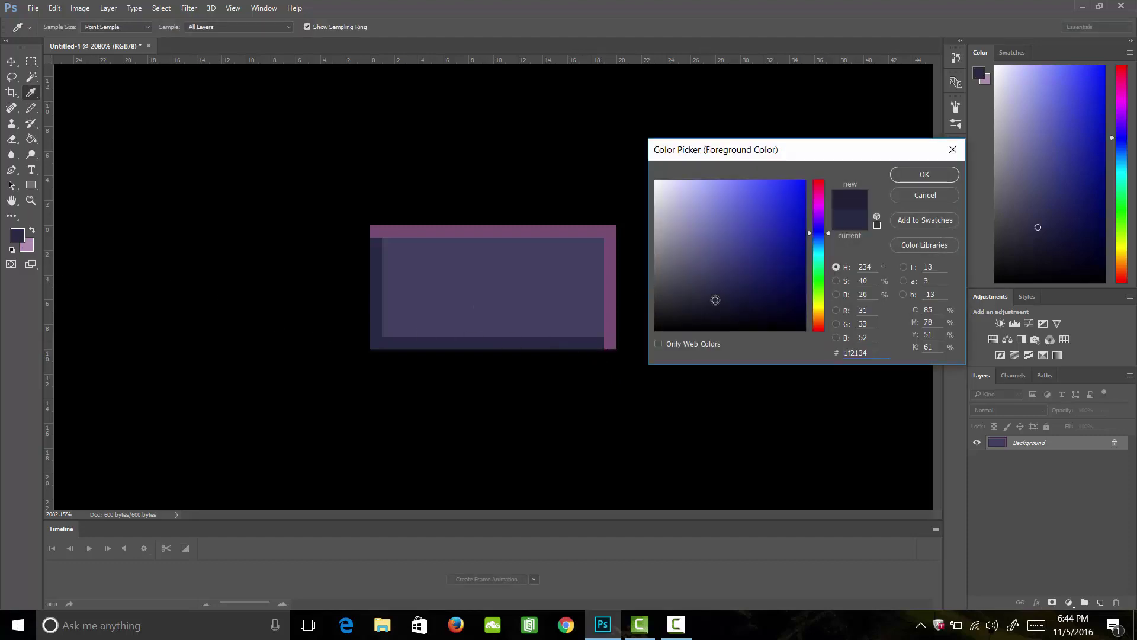
pyautogui.click(924, 175)
pyautogui.press('b')
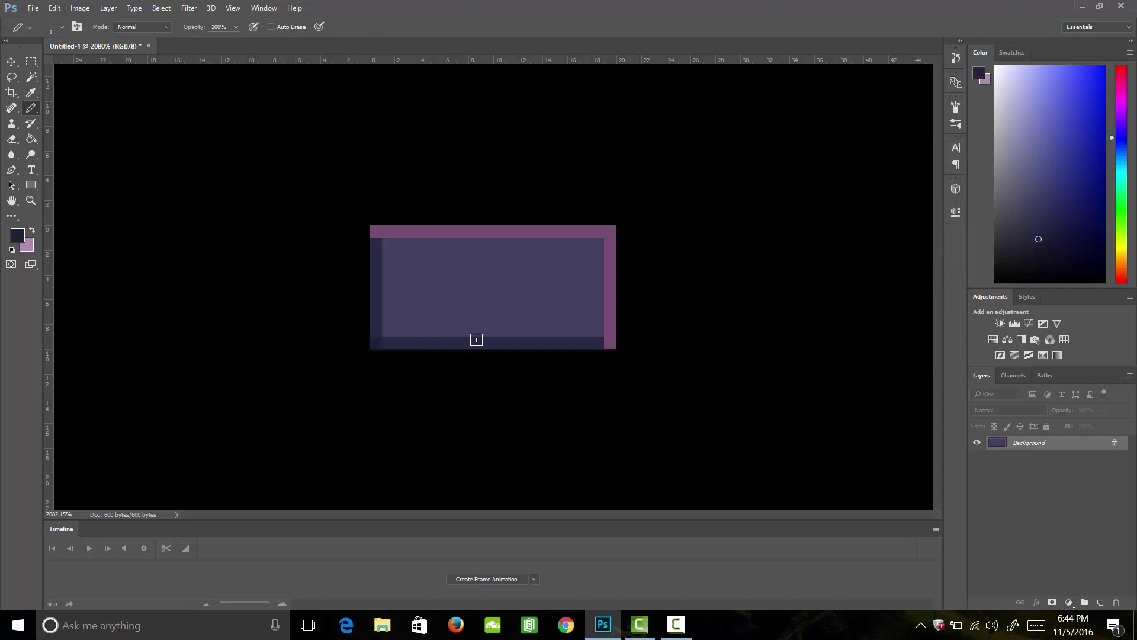
pyautogui.keyDown('shift'); pyautogui.click(597, 343); pyautogui.keyUp('shift')
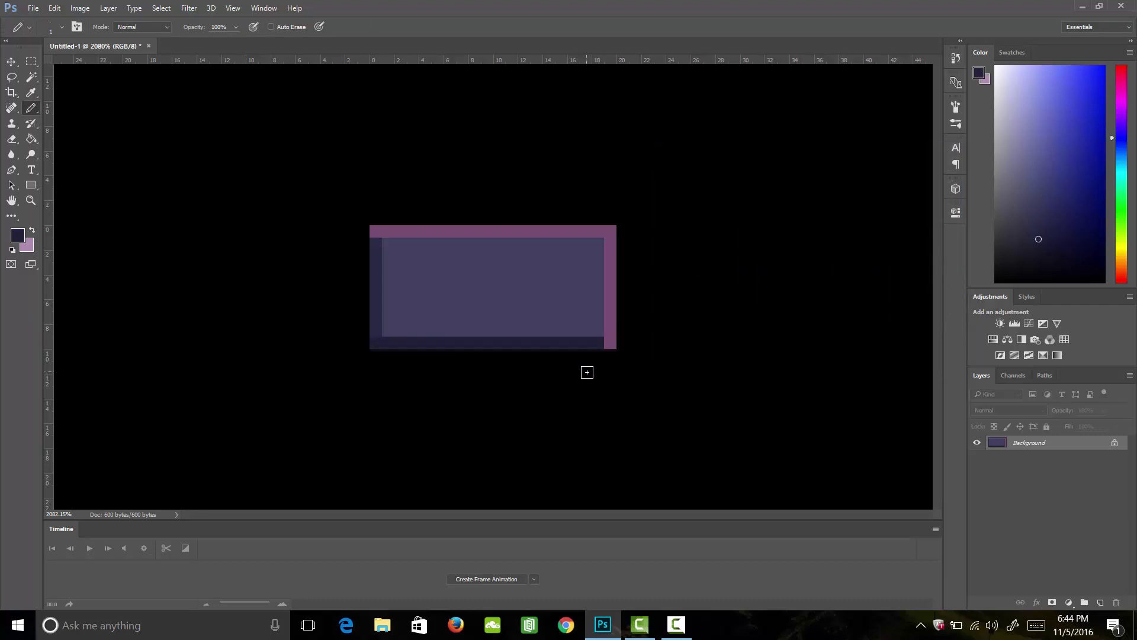
# Set the Pencil opacity to 50% and darken the bottom-right and top-left corner pixels.
pyautogui.press('5')
pyautogui.click(610, 343)
pyautogui.click(375, 231)
# Sample a dark tile colour and scatter eleven dark speckles across the tile's interior.
pyautogui.press('i')
pyautogui.click(395, 306)
pyautogui.press('b')
pyautogui.click(475, 319)
pyautogui.click(438, 280)
pyautogui.click(499, 269)
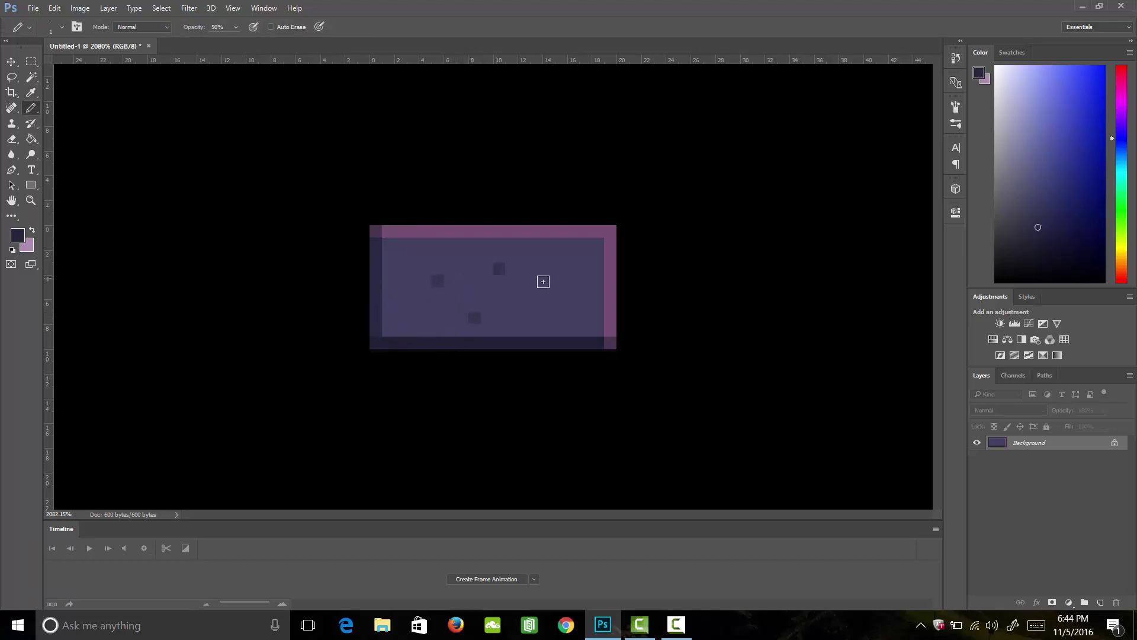
pyautogui.click(561, 294)
pyautogui.click(550, 318)
pyautogui.click(586, 256)
pyautogui.click(401, 256)
pyautogui.click(400, 322)
pyautogui.click(436, 321)
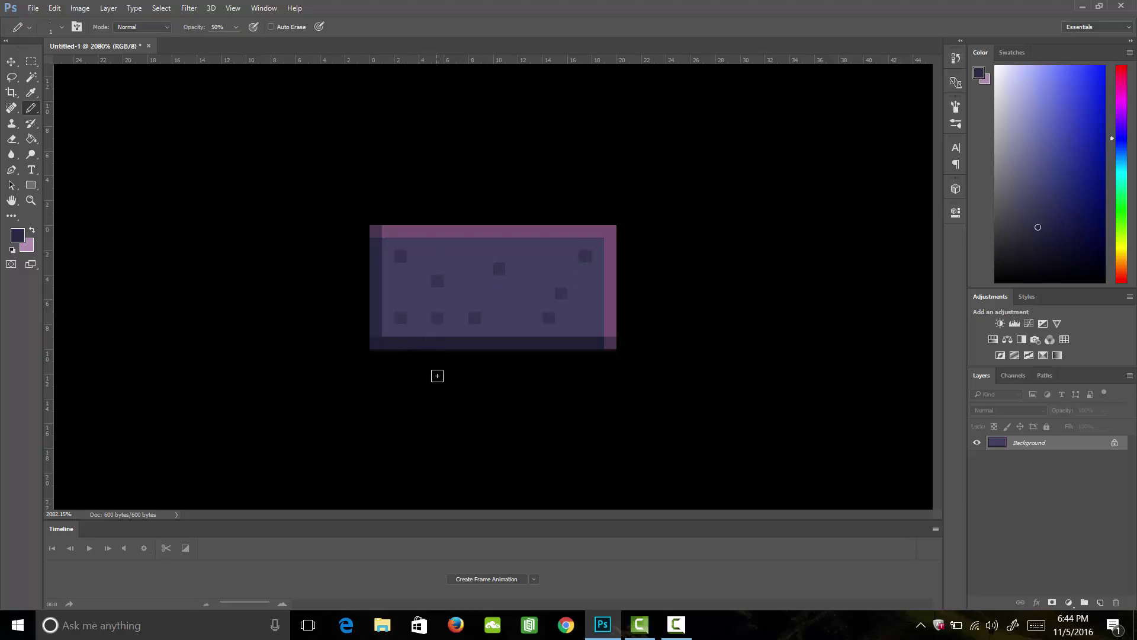
pyautogui.click(463, 244)
pyautogui.click(597, 329)
# Sample the magenta border colour and add pinkish pixels beside the dark speckles throughout the tile.
pyautogui.press('i')
pyautogui.click(569, 230)
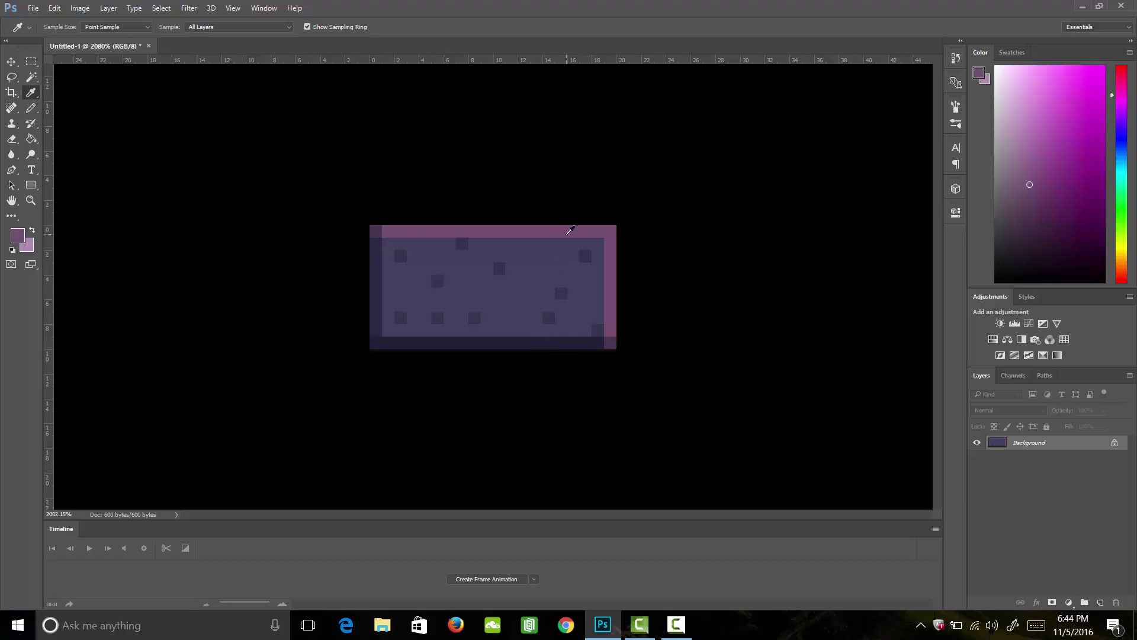
pyautogui.press('b')
pyautogui.click(448, 244)
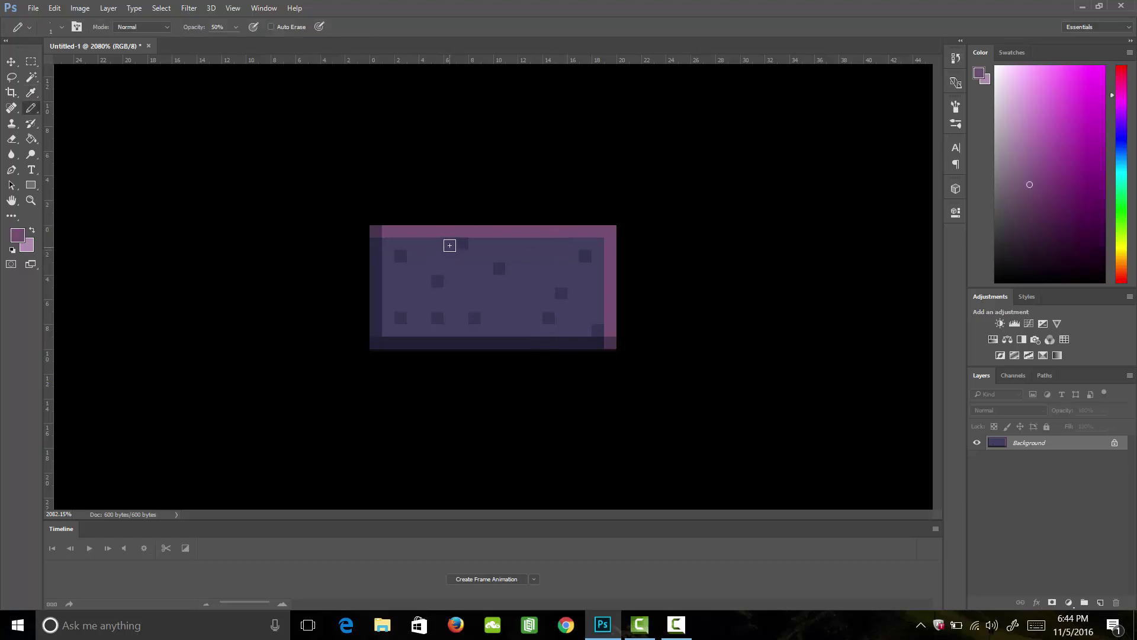
pyautogui.click(461, 256)
pyautogui.click(438, 294)
pyautogui.click(425, 281)
pyautogui.click(424, 294)
pyautogui.click(404, 267)
pyautogui.click(391, 256)
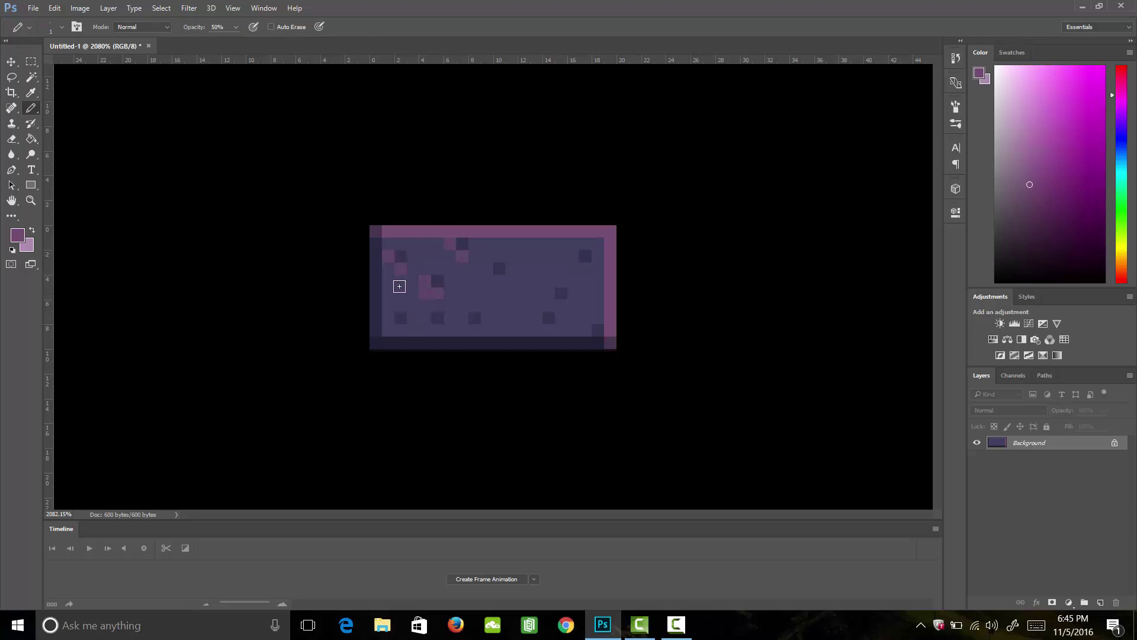
pyautogui.click(390, 267)
pyautogui.click(462, 316)
pyautogui.click(474, 329)
pyautogui.click(462, 328)
pyautogui.click(438, 329)
pyautogui.click(425, 317)
pyautogui.click(400, 331)
pyautogui.click(388, 317)
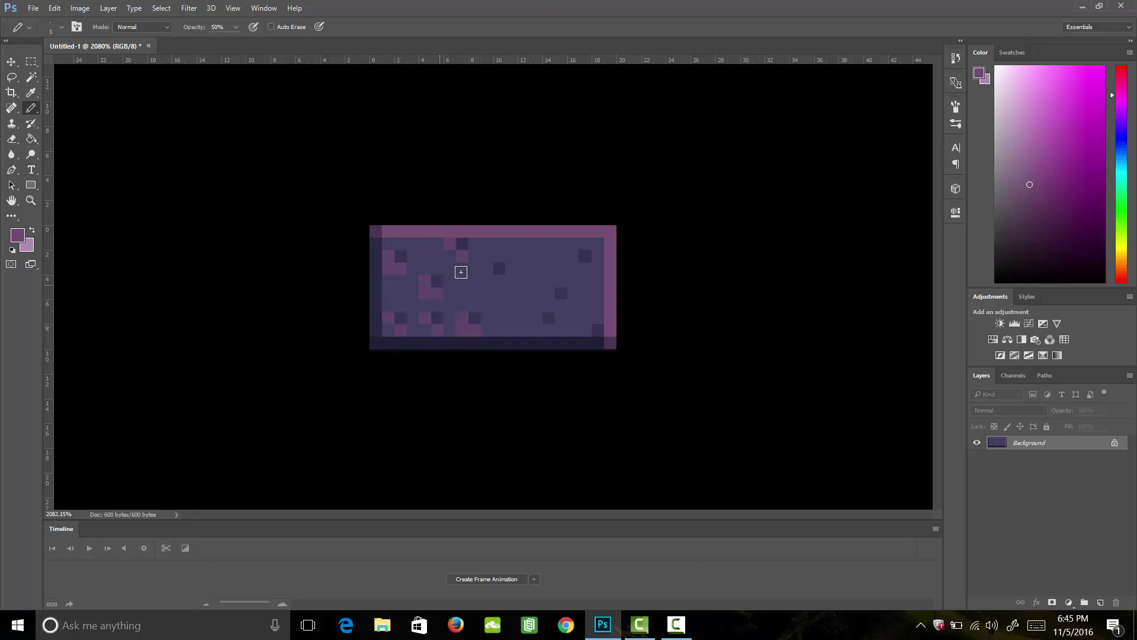
pyautogui.click(497, 280)
pyautogui.click(485, 267)
pyautogui.click(537, 320)
pyautogui.click(537, 329)
pyautogui.click(561, 307)
pyautogui.click(548, 294)
pyautogui.click(584, 269)
pyautogui.click(570, 257)
pyautogui.click(574, 268)
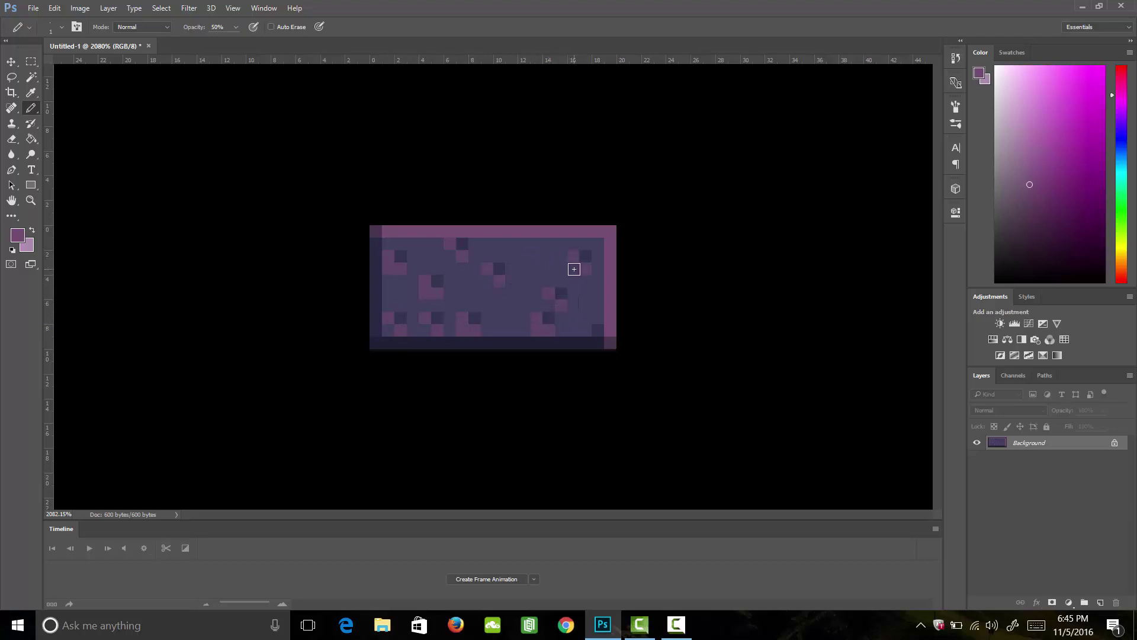
pyautogui.click(585, 329)
pyautogui.click(534, 320)
# Add a new layer above Background, set the foreground to black and Pencil opacity to 100%.
pyautogui.click(1099, 602)
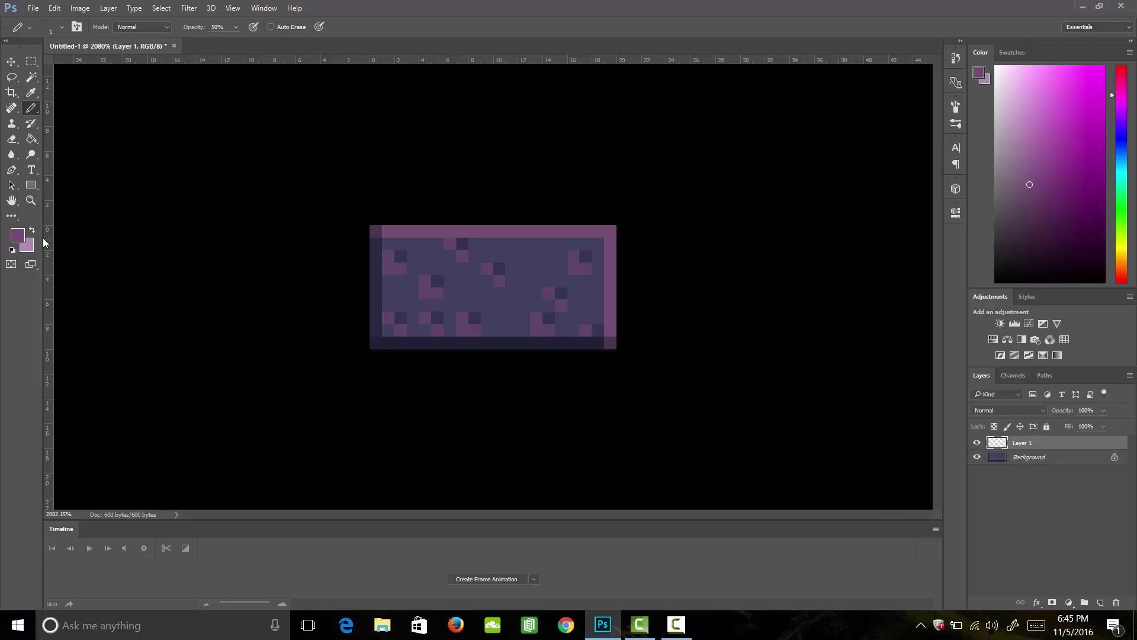
pyautogui.click(18, 240)
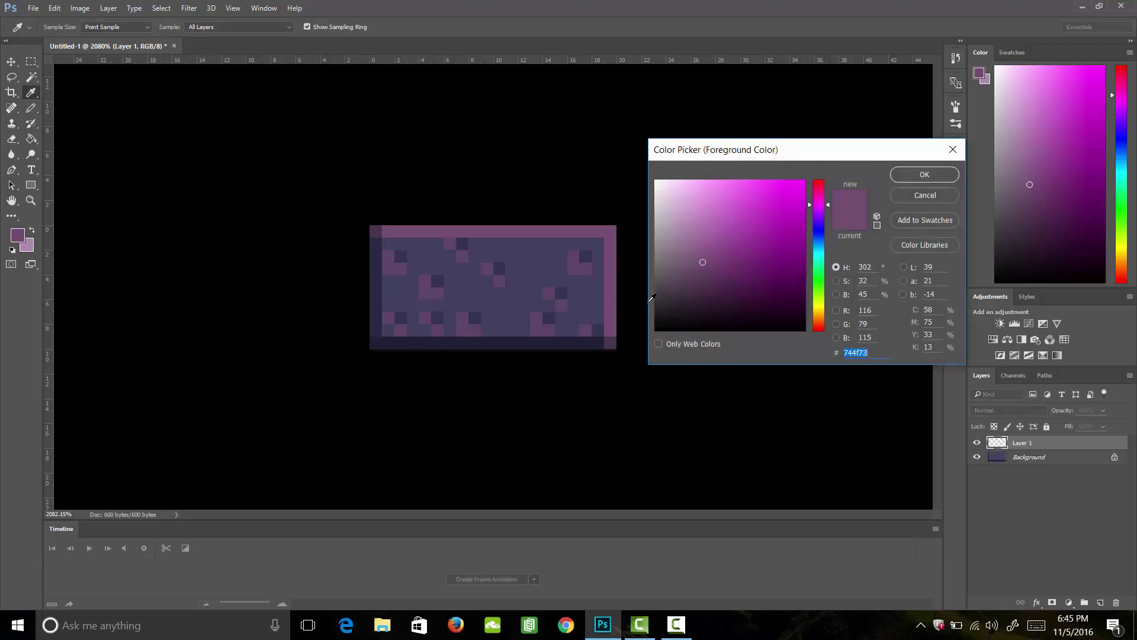
pyautogui.moveTo(652, 298)
pyautogui.mouseDown()
pyautogui.moveTo(663, 323)
pyautogui.moveTo(640, 354)
pyautogui.mouseUp()
pyautogui.click(920, 176)
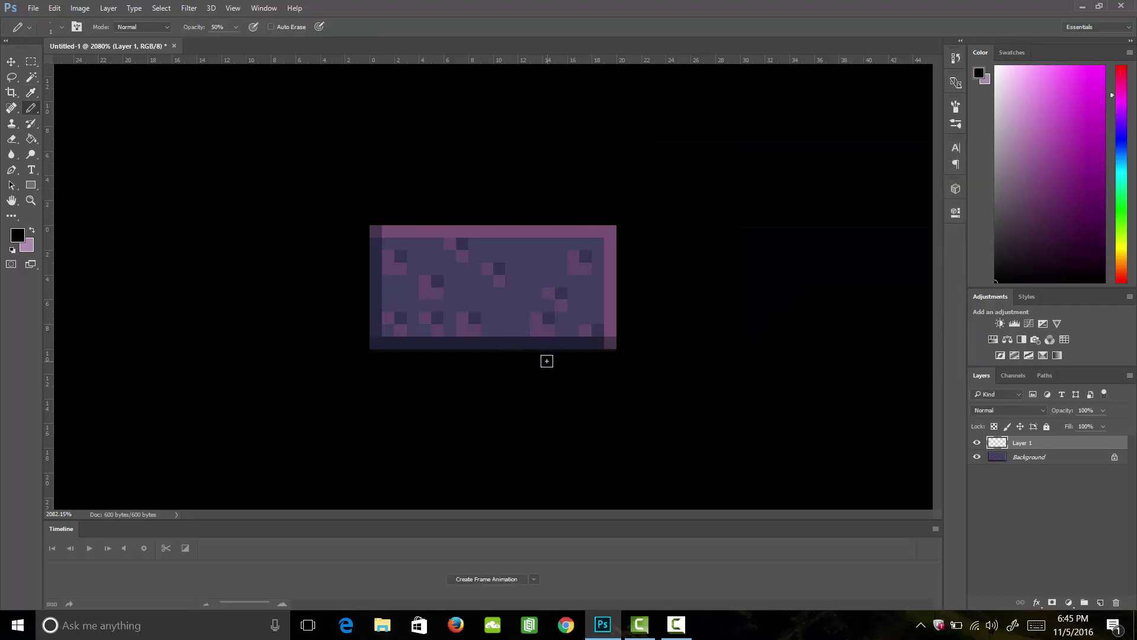
pyautogui.press('0')
# Scatter black pixels across Layer 1, including gaps in the top, middle and bottom rows.
pyautogui.moveTo(509, 342); pyautogui.dragTo(499, 342)
pyautogui.click(524, 293)
pyautogui.click(536, 269)
pyautogui.click(462, 268)
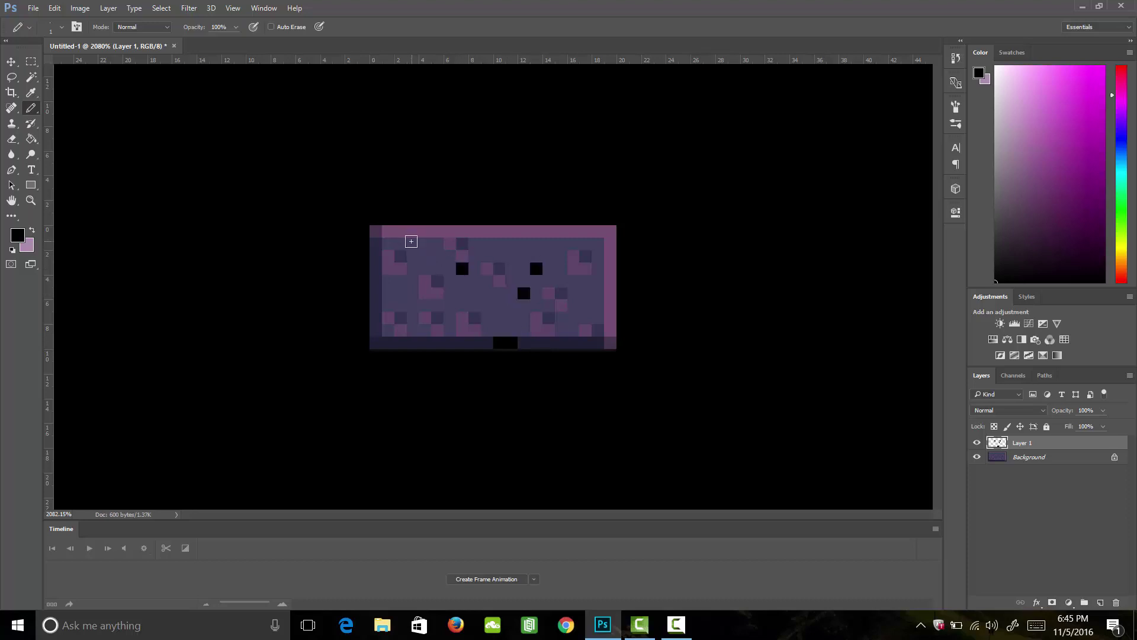
pyautogui.click(413, 244)
pyautogui.click(401, 231)
pyautogui.click(375, 256)
pyautogui.click(401, 317)
pyautogui.moveTo(425, 317); pyautogui.dragTo(438, 317)
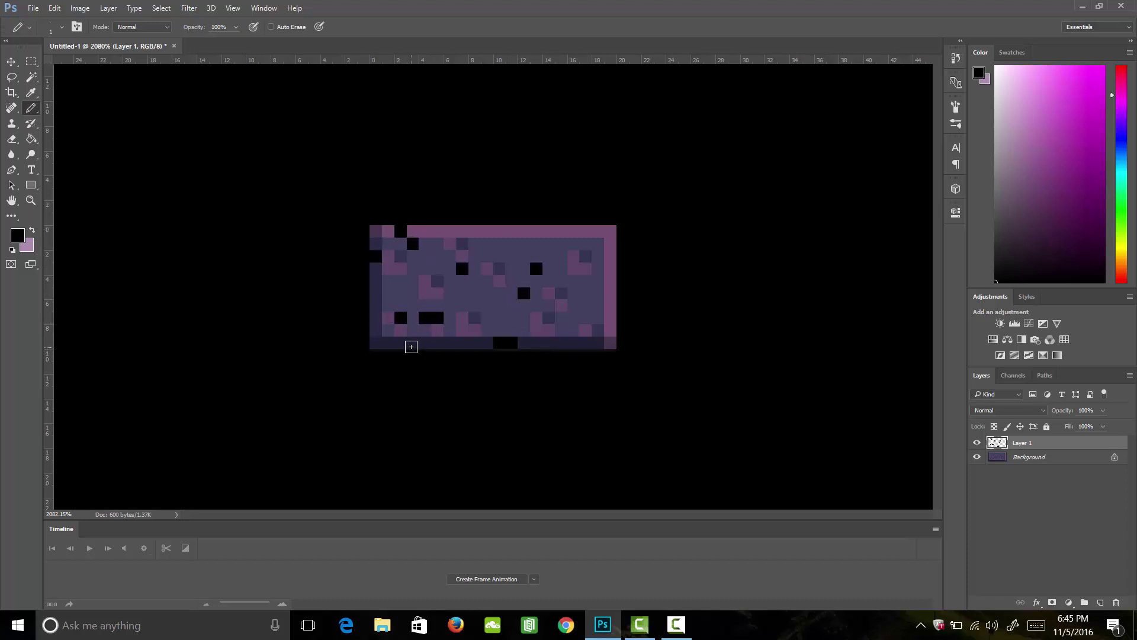
pyautogui.click(411, 344)
pyautogui.click(598, 320)
pyautogui.click(585, 256)
pyautogui.click(561, 231)
pyautogui.click(500, 231)
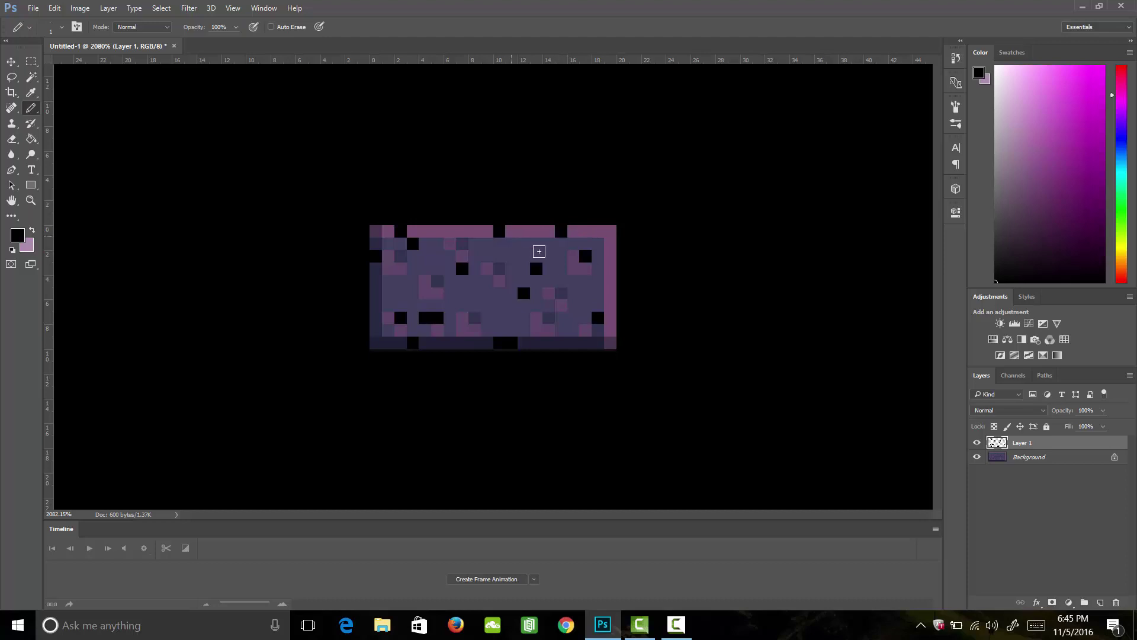
pyautogui.click(500, 293)
# Set Layer 1's blend mode to Overlay and lower its opacity to 13%.
pyautogui.click(1041, 411)
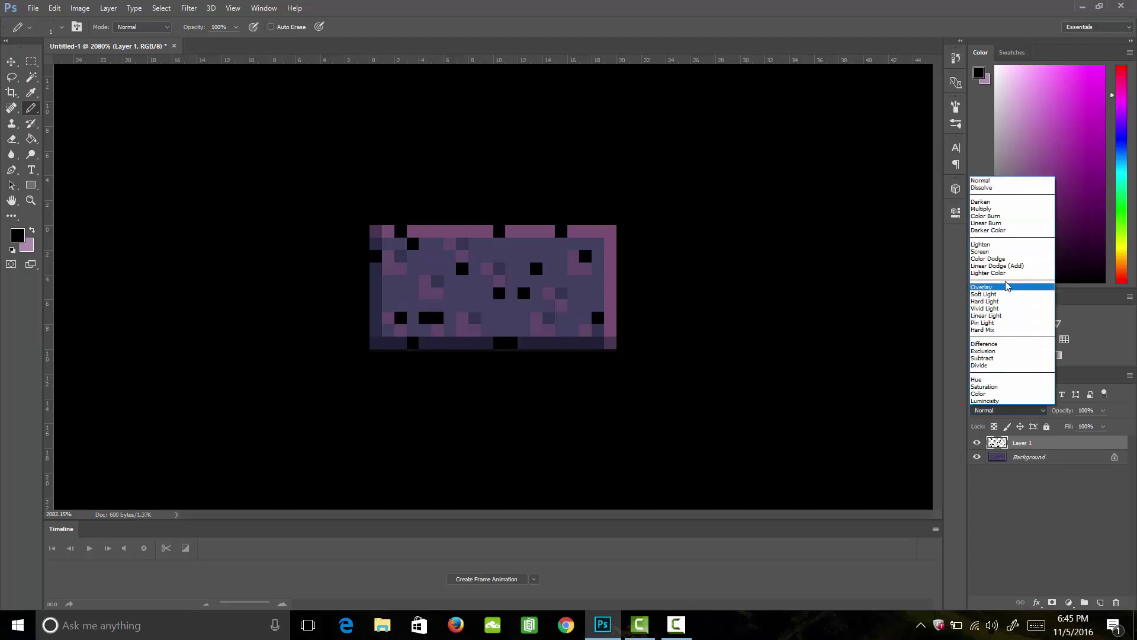
pyautogui.click(1004, 289)
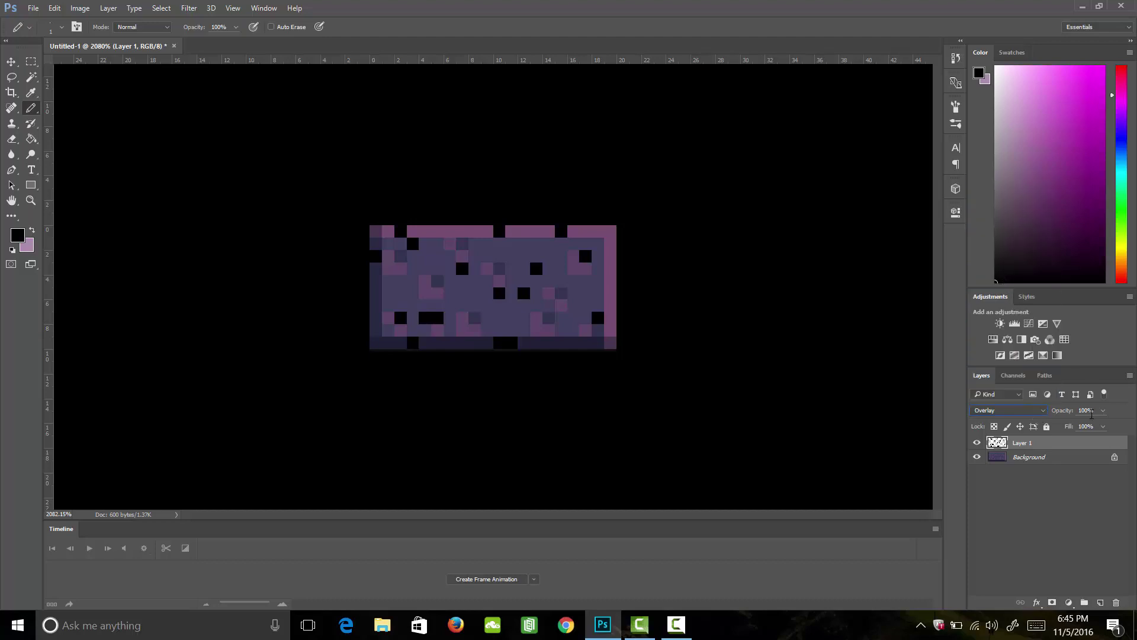
pyautogui.click(1103, 411)
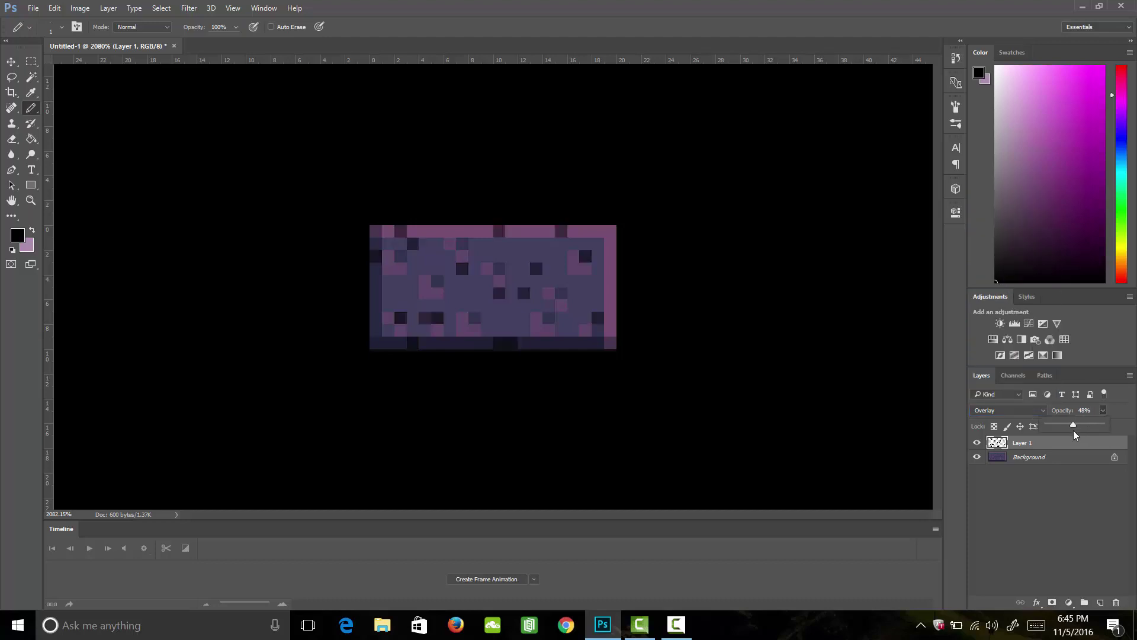
pyautogui.moveTo(1068, 431); pyautogui.dragTo(1053, 435)
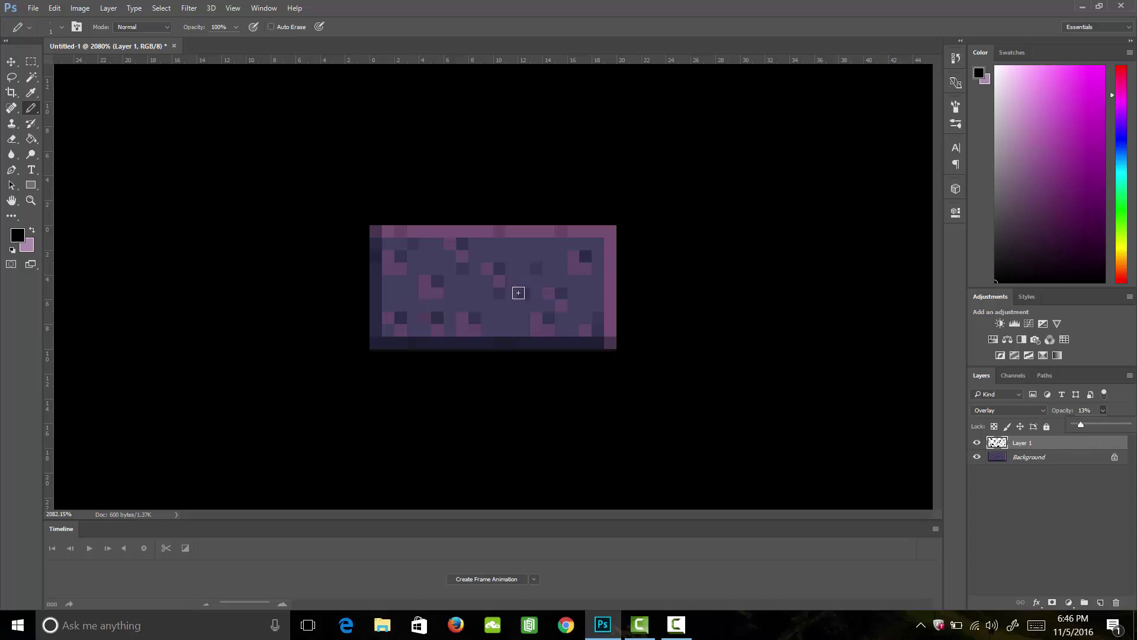
# Choose near-white #dfdadf as the foreground colour.
pyautogui.click(19, 237)
pyautogui.moveTo(652, 249); pyautogui.dragTo(649, 163)
pyautogui.click(925, 174)
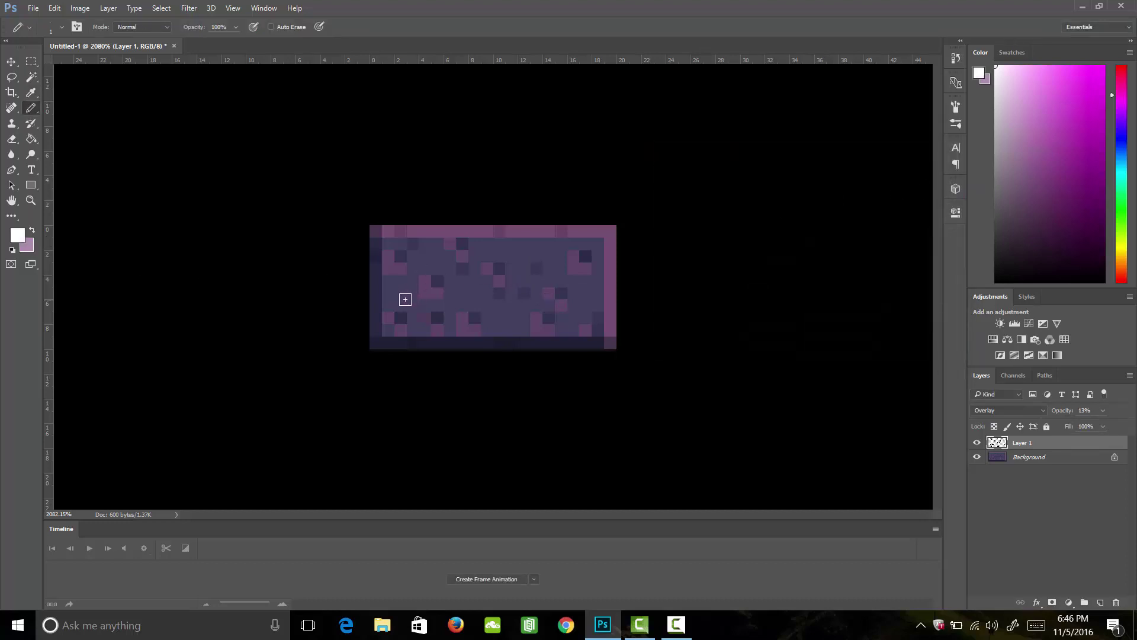
# Dab a white pixel, switch to the Background layer, and undo a stray white pixel there.
pyautogui.click(460, 303)
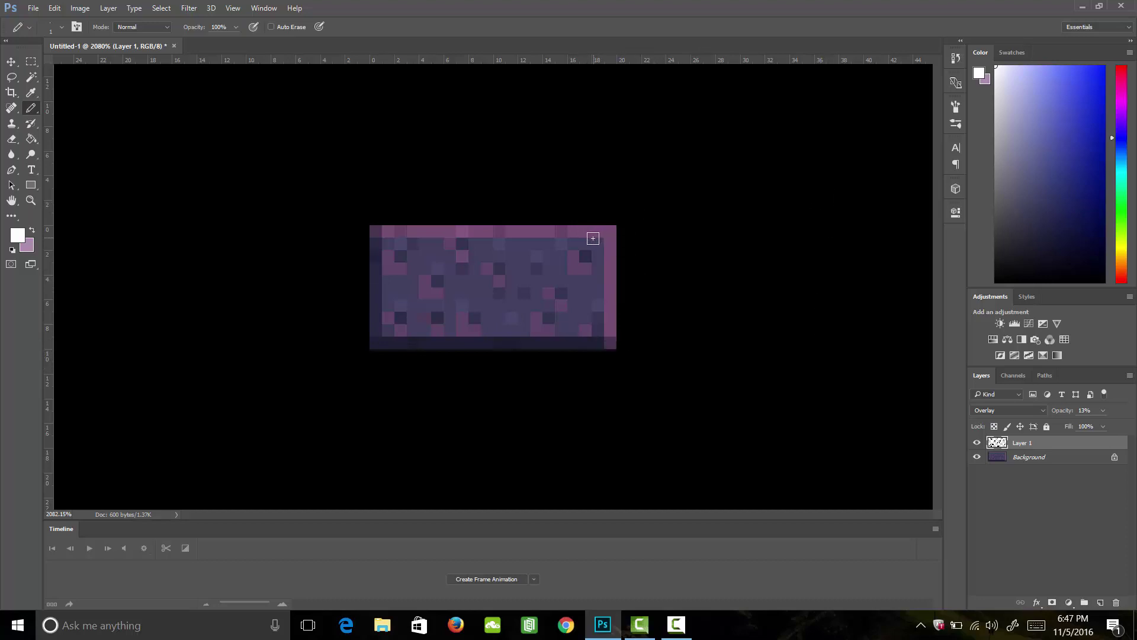
pyautogui.click(1050, 462)
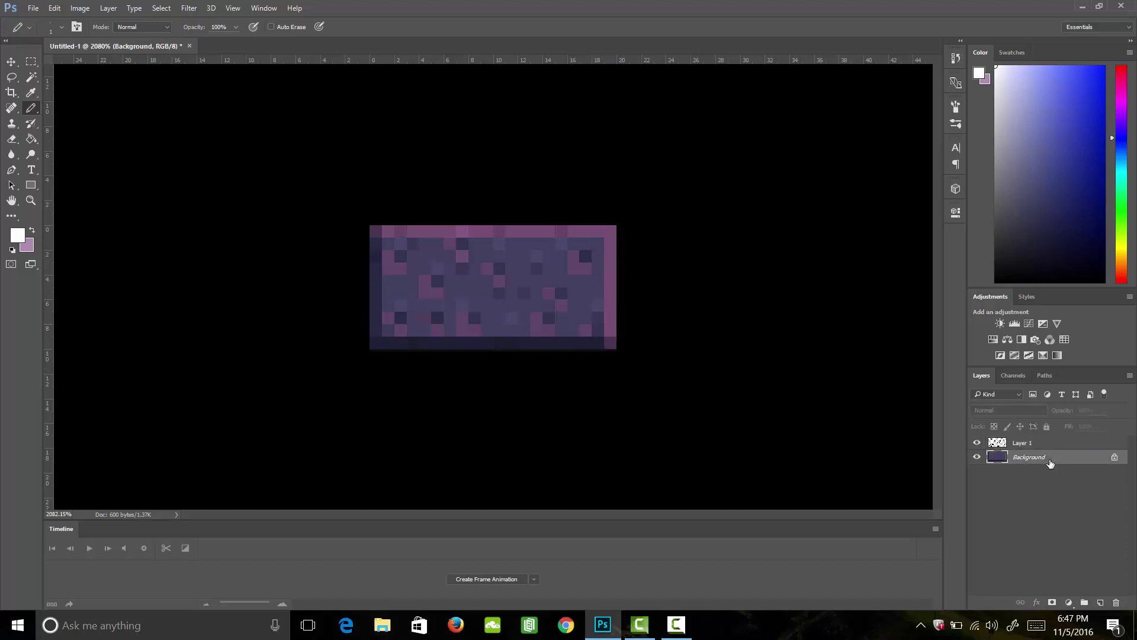
pyautogui.click(376, 330)
pyautogui.press('ctrl')
pyautogui.hotkey('ctrl', 'z')
# Sample dark purple and darken the lower-left, bottom row, bottom-right and top-right corner pixels.
pyautogui.press('i')
pyautogui.click(389, 337)
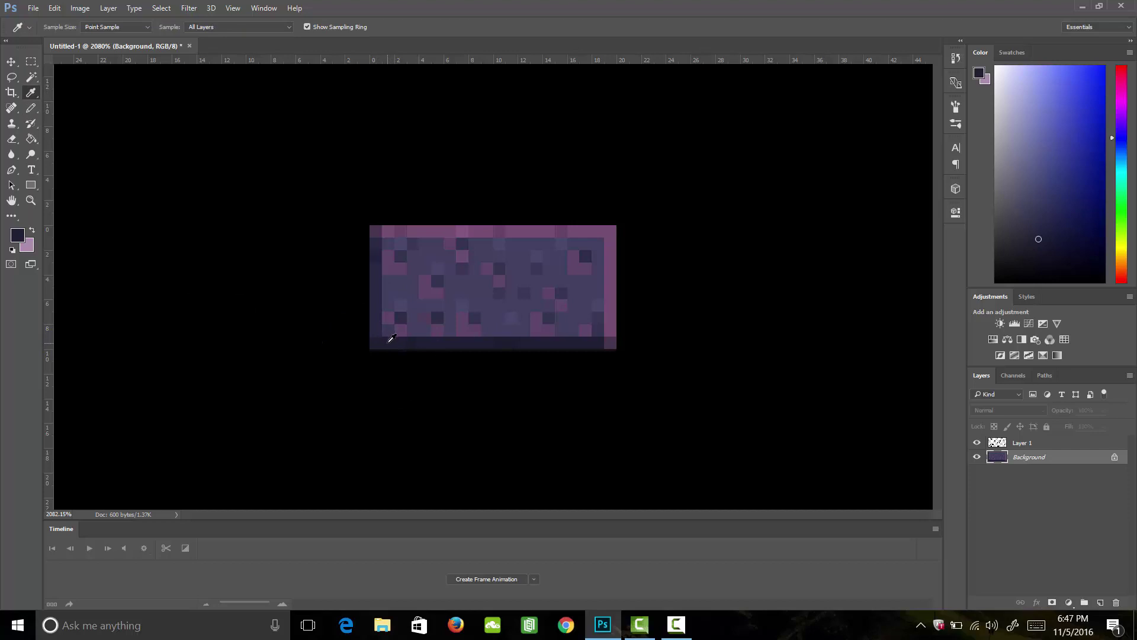
pyautogui.press('b')
pyautogui.click(389, 329)
pyautogui.click(386, 343)
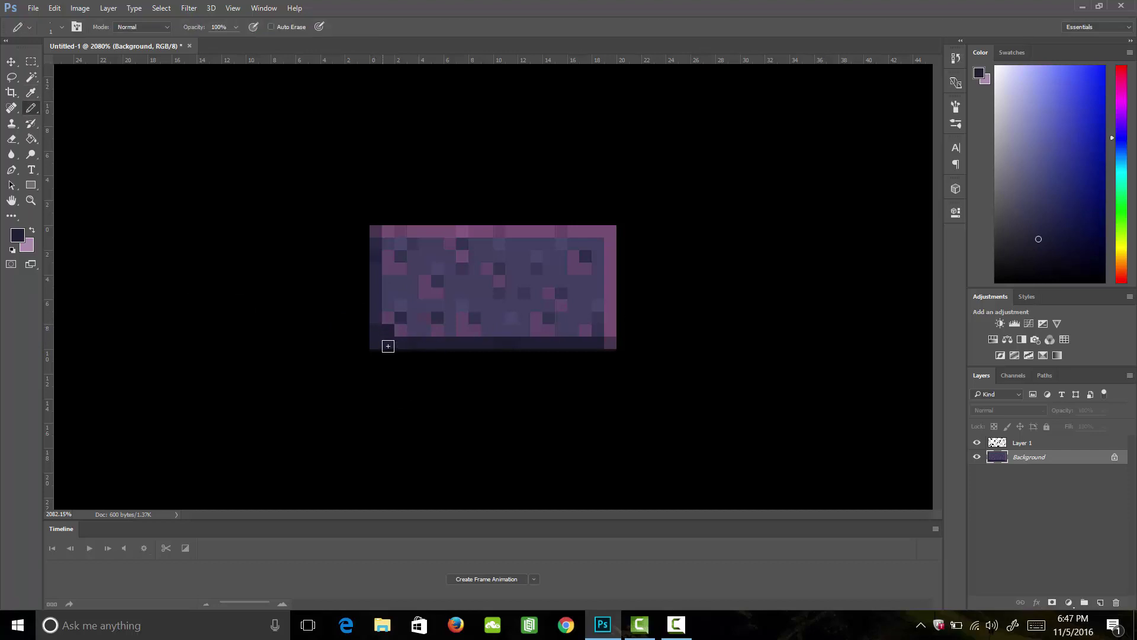
pyautogui.keyDown('shift'); pyautogui.click(612, 342); pyautogui.keyUp('shift')
pyautogui.click(600, 330)
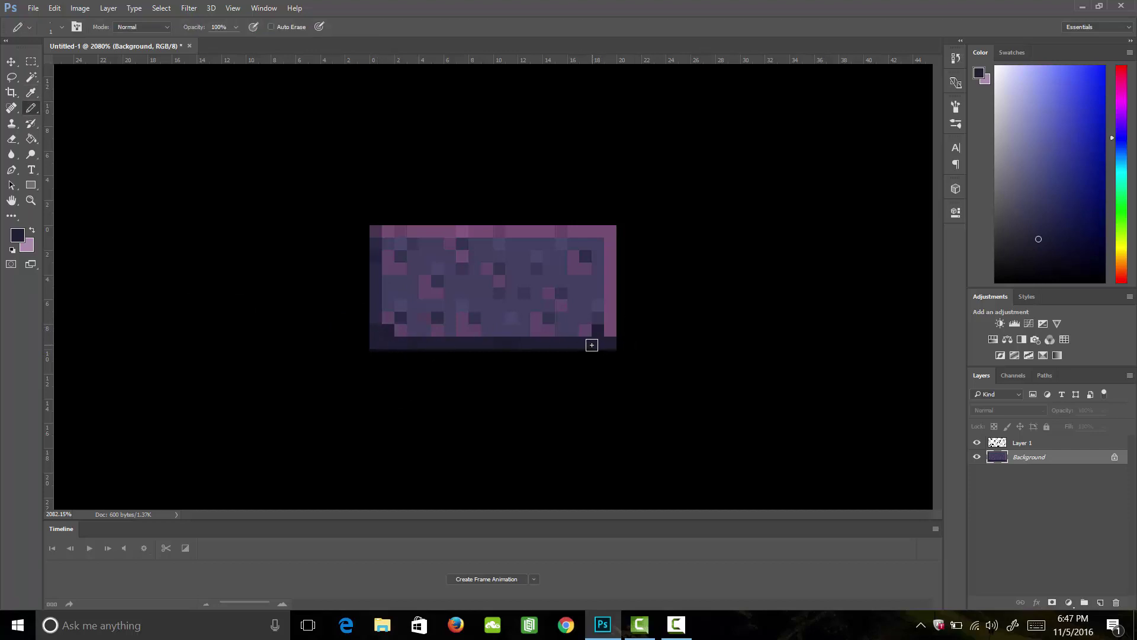
pyautogui.click(611, 231)
# Darken a top-left corner pixel, a left-edge pixel and two lower-right pixels.
pyautogui.press('o')
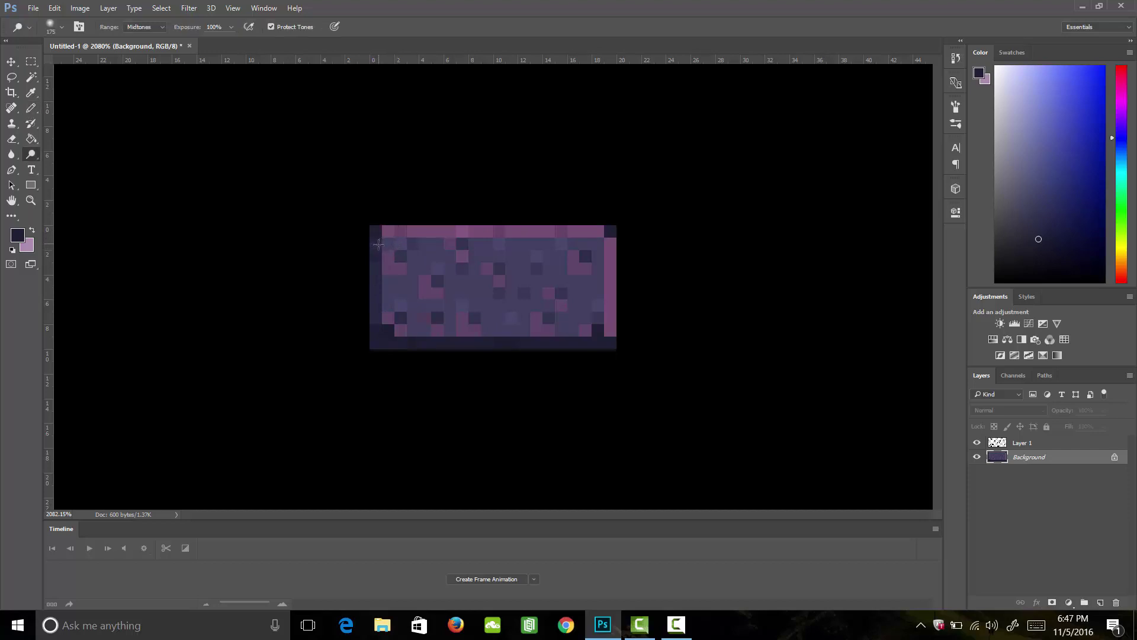
pyautogui.press('i')
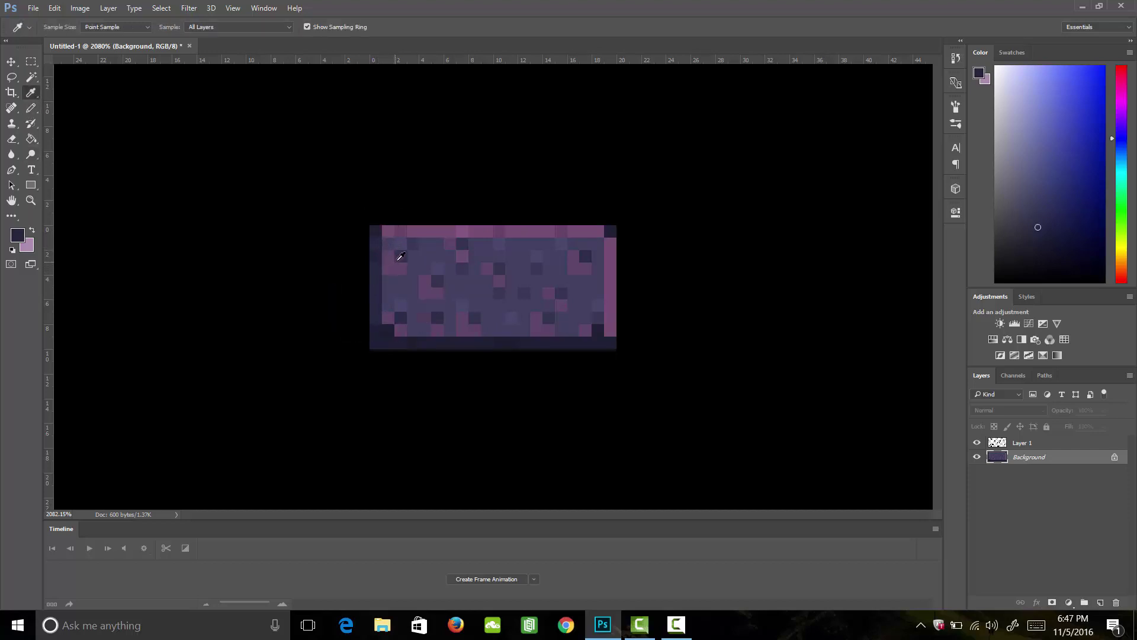
pyautogui.press('b')
pyautogui.click(389, 243)
pyautogui.click(389, 231)
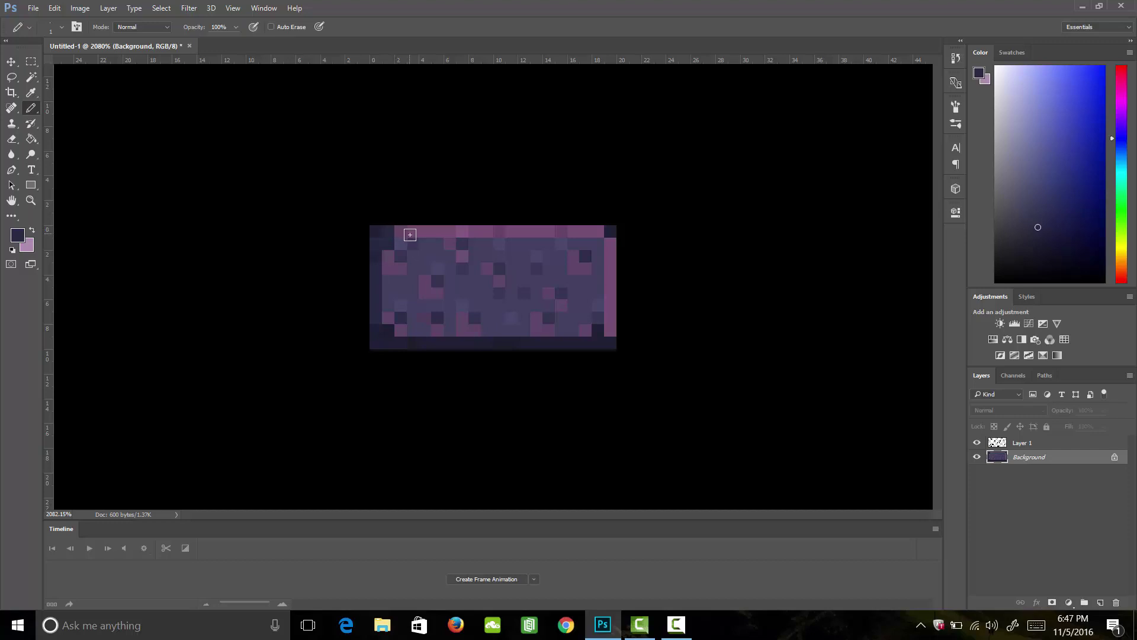
pyautogui.hotkey('ctrl', 'z')
pyautogui.click(388, 317)
pyautogui.click(597, 318)
pyautogui.click(573, 330)
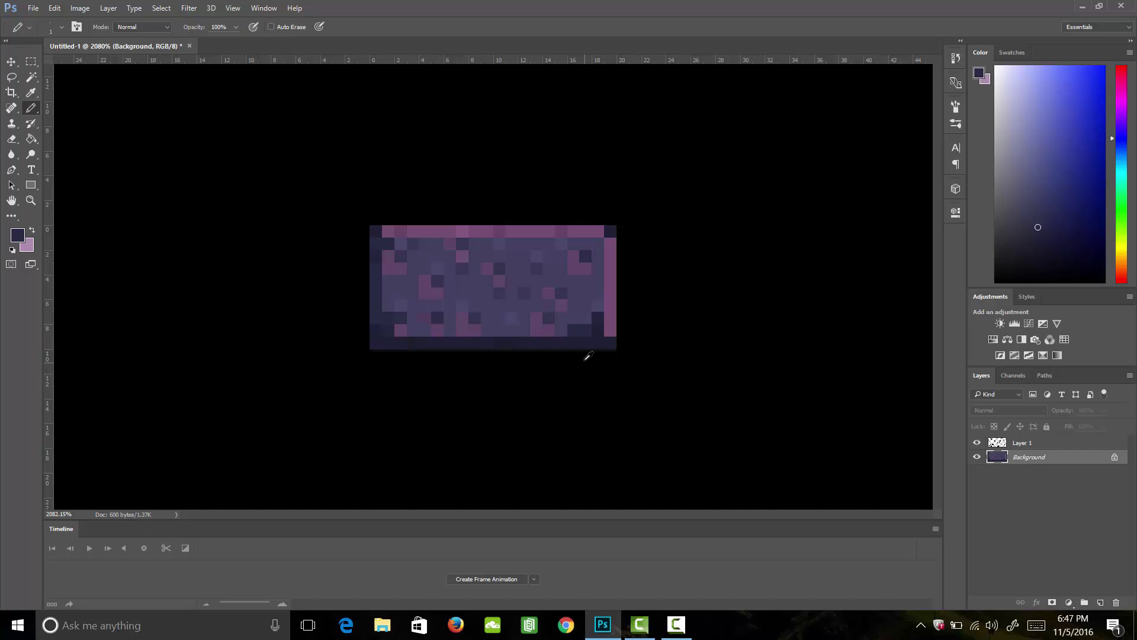
# Sample the top-row pink and lightly tint a right-side pixel at 30% opacity.
pyautogui.press('i')
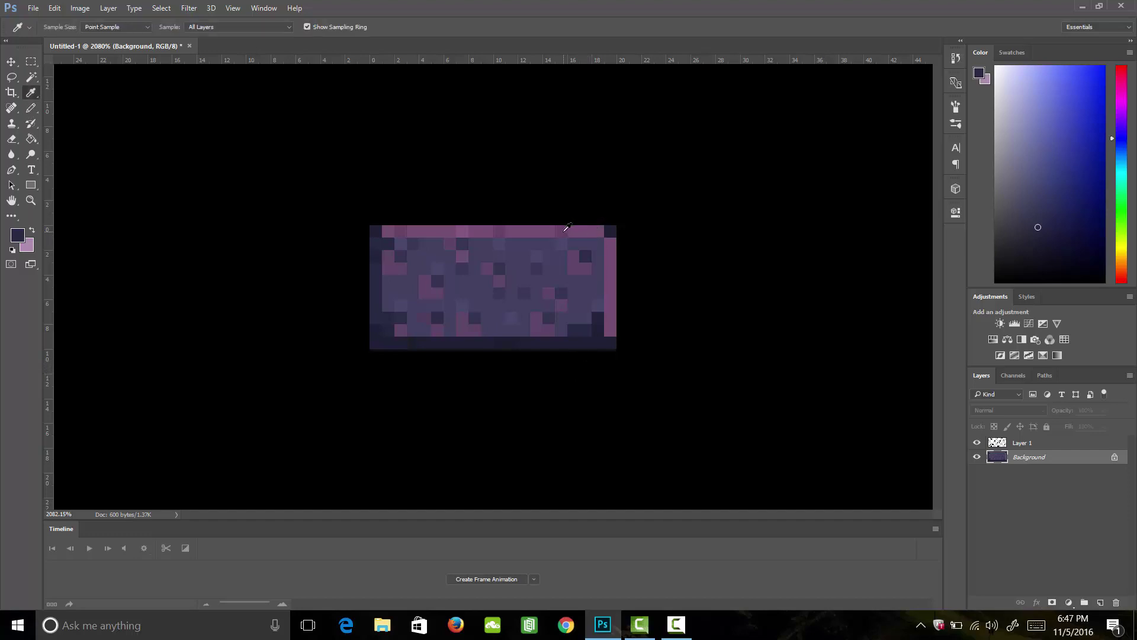
pyautogui.click(575, 229)
pyautogui.press('b')
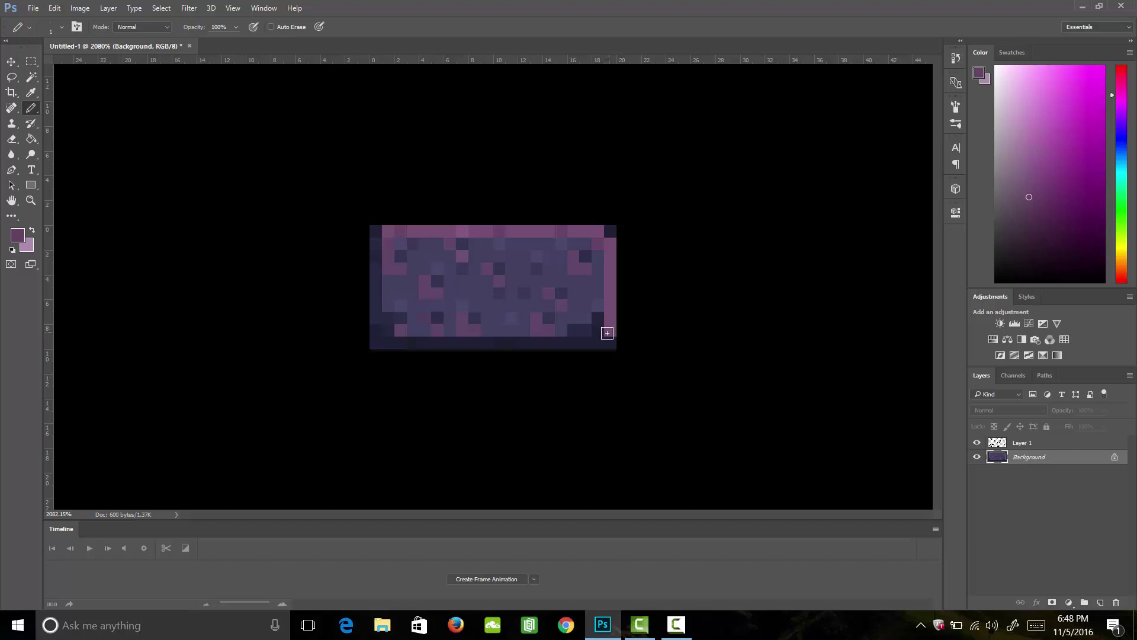
pyautogui.press('3')
pyautogui.click(598, 305)
# Sample the dark navy from the tile's bottom edge as the foreground colour.
pyautogui.press('i')
pyautogui.click(589, 344)
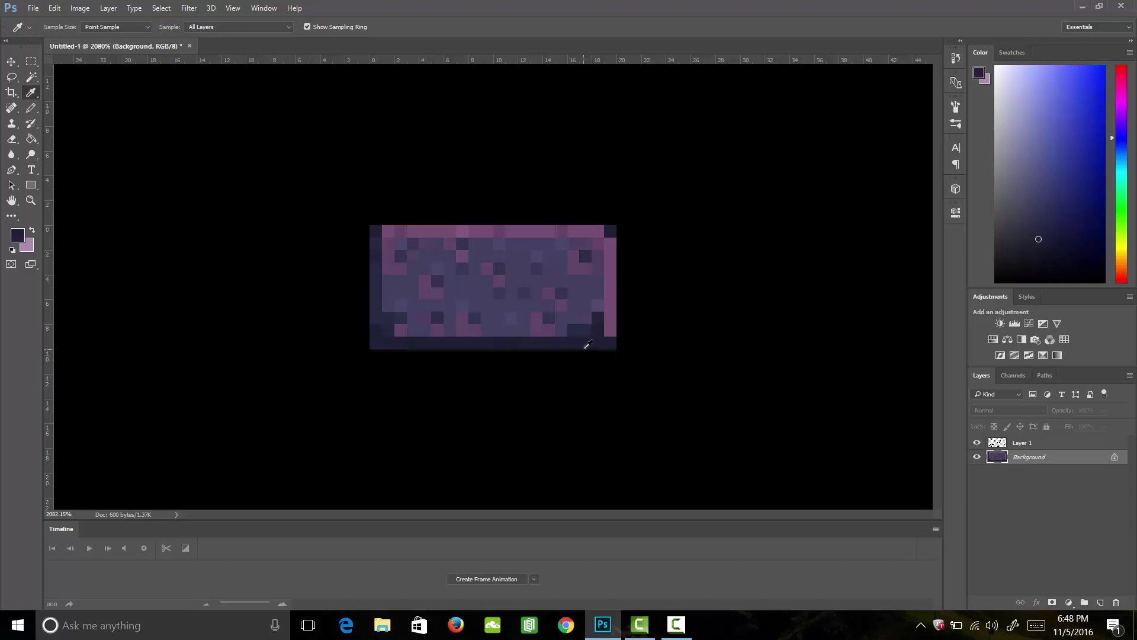
pyautogui.press('b')
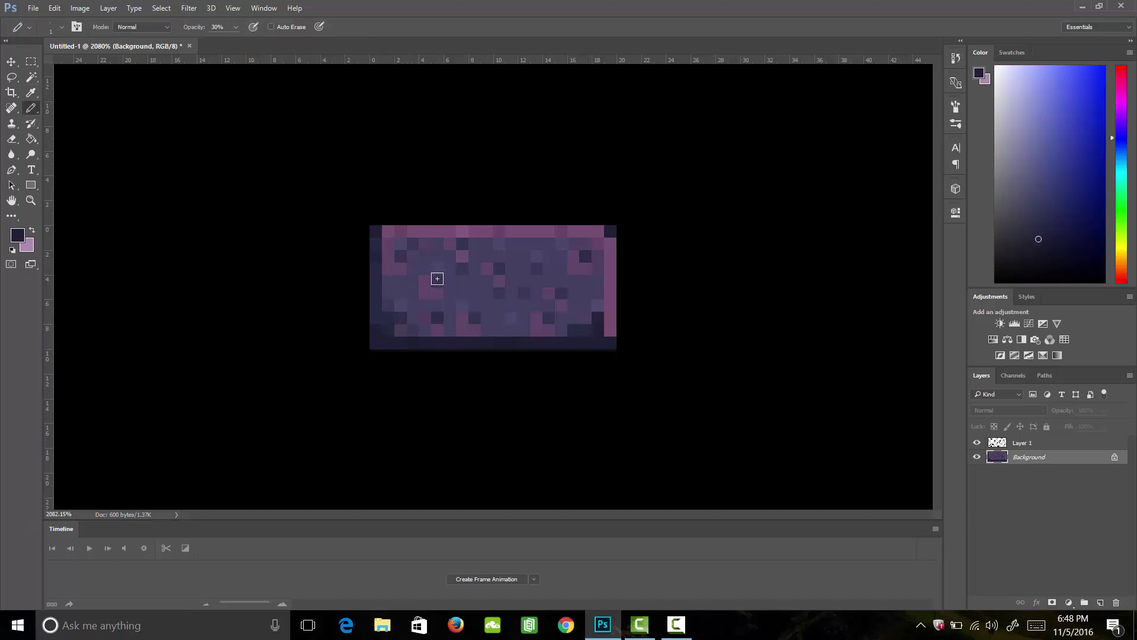
# Faintly darken pixels in the lower-right, lower-left and left side of the tile.
pyautogui.click(572, 329)
pyautogui.click(424, 330)
pyautogui.click(391, 299)
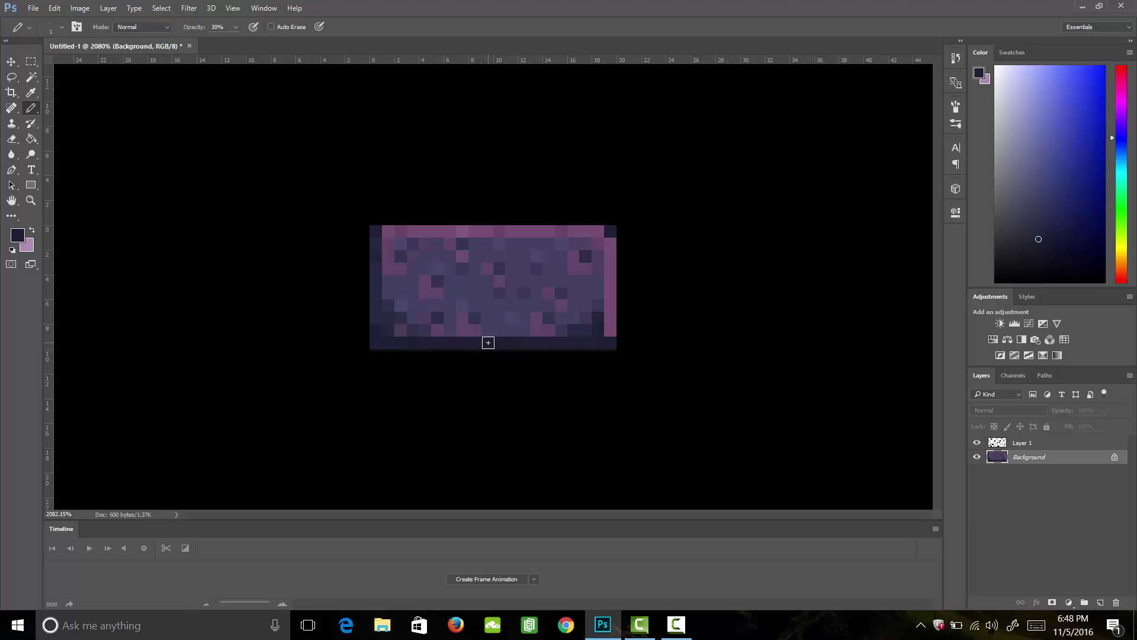
# Raise the Pencil opacity to 50% and sample a new shade from the tile.
pyautogui.press('5')
pyautogui.press('i')
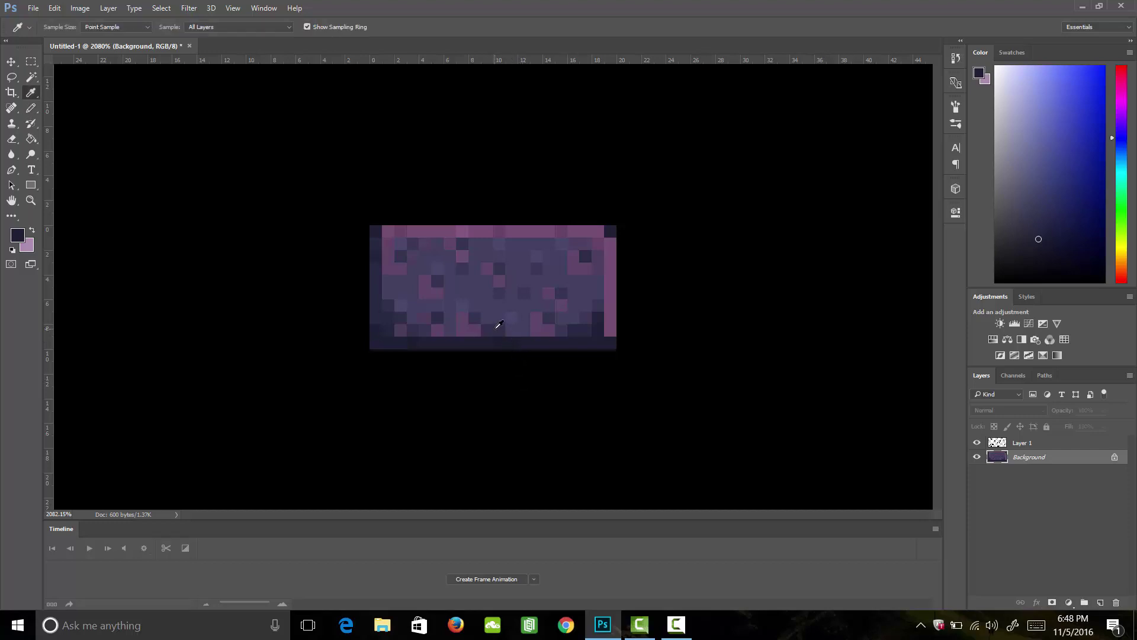
pyautogui.click(499, 325)
pyautogui.press('b')
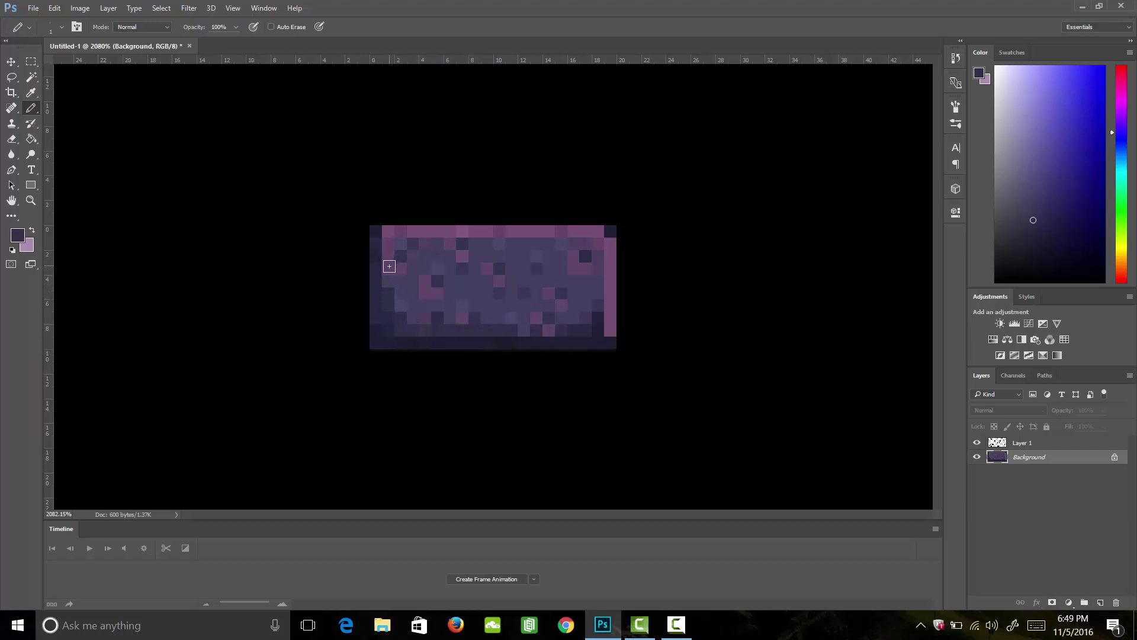
# Darken the pixel below the pink top-left ones, then sample mauve and another tile shade at 50% opacity.
pyautogui.click(387, 256)
pyautogui.press('i')
pyautogui.click(612, 274)
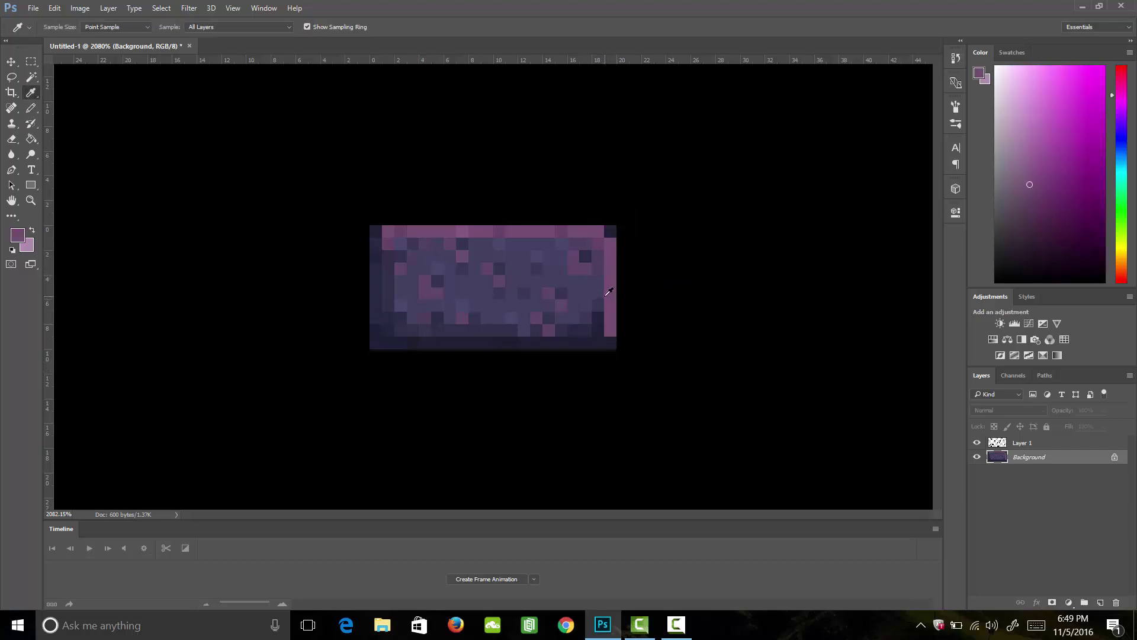
pyautogui.press('b')
pyautogui.press('5')
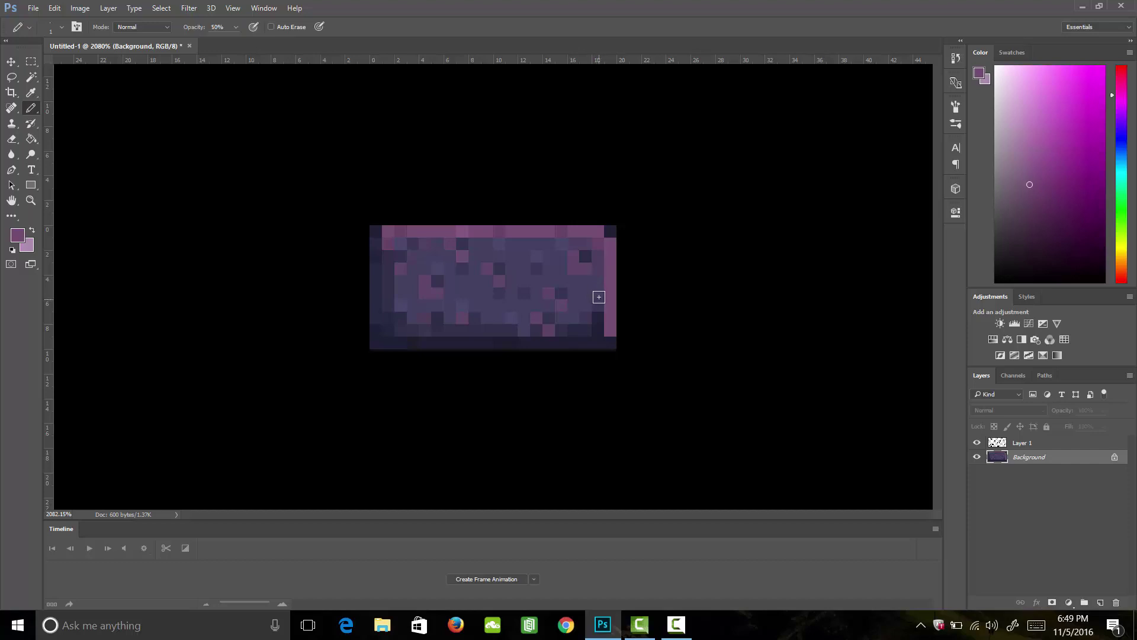
pyautogui.press('i')
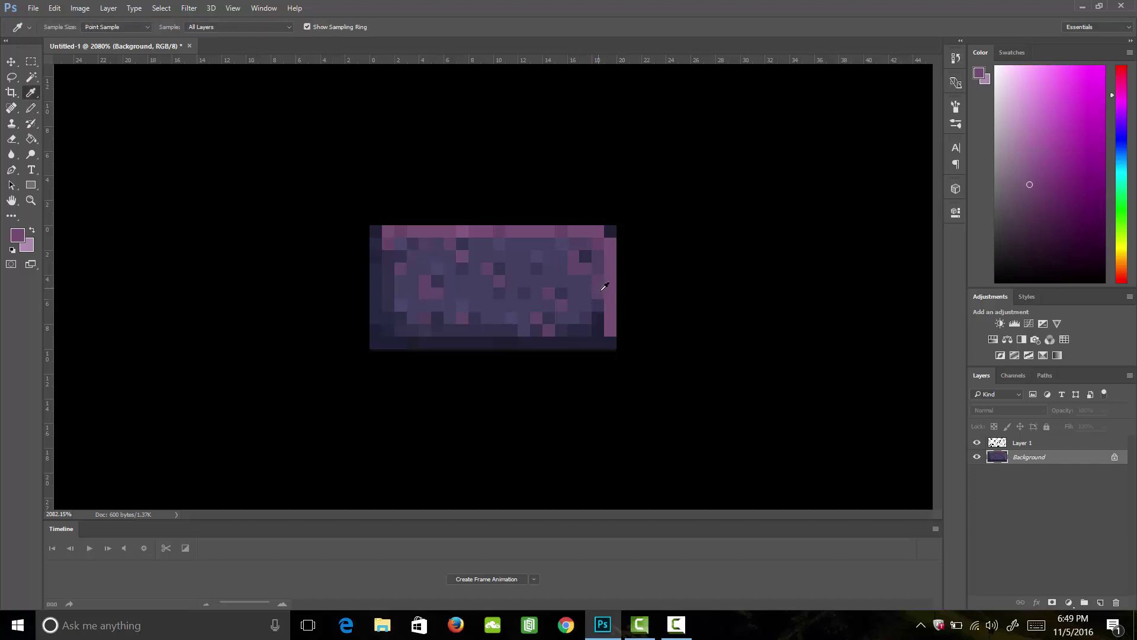
pyautogui.click(610, 292)
pyautogui.press('b')
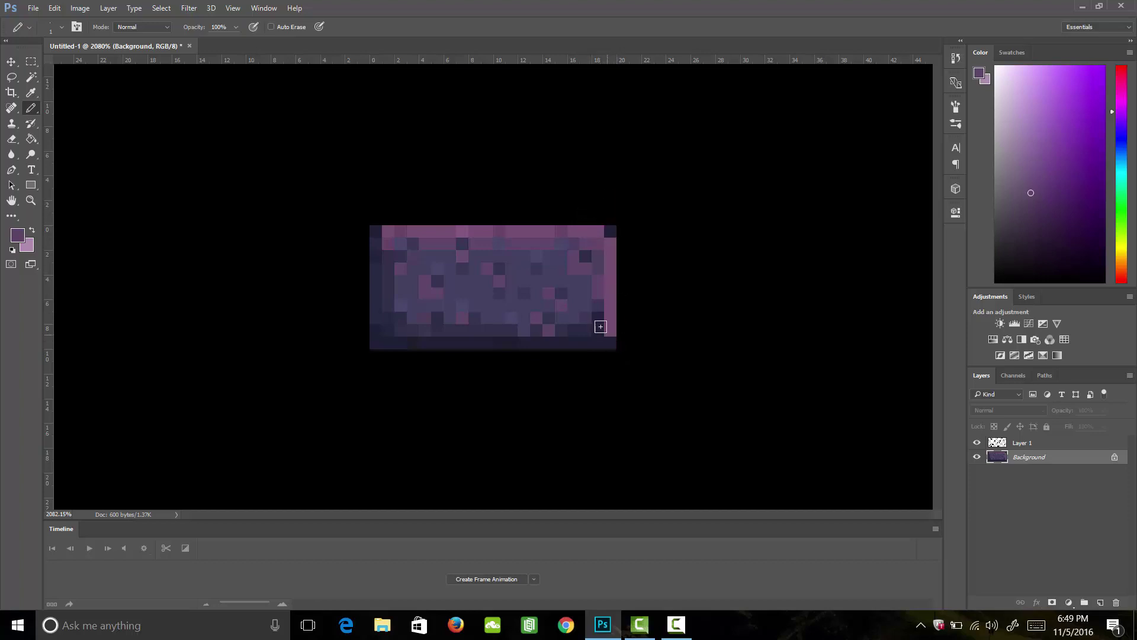
# Sample a dark purple and faintly darken a top-row pixel at 30% opacity.
pyautogui.press('i')
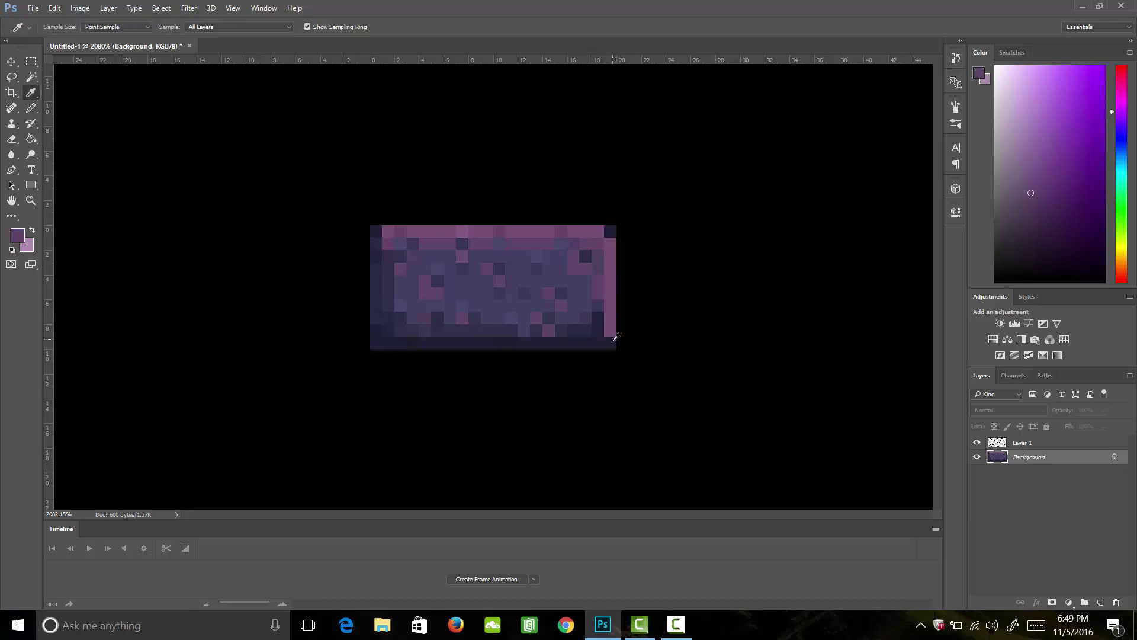
pyautogui.click(619, 345)
pyautogui.press('b')
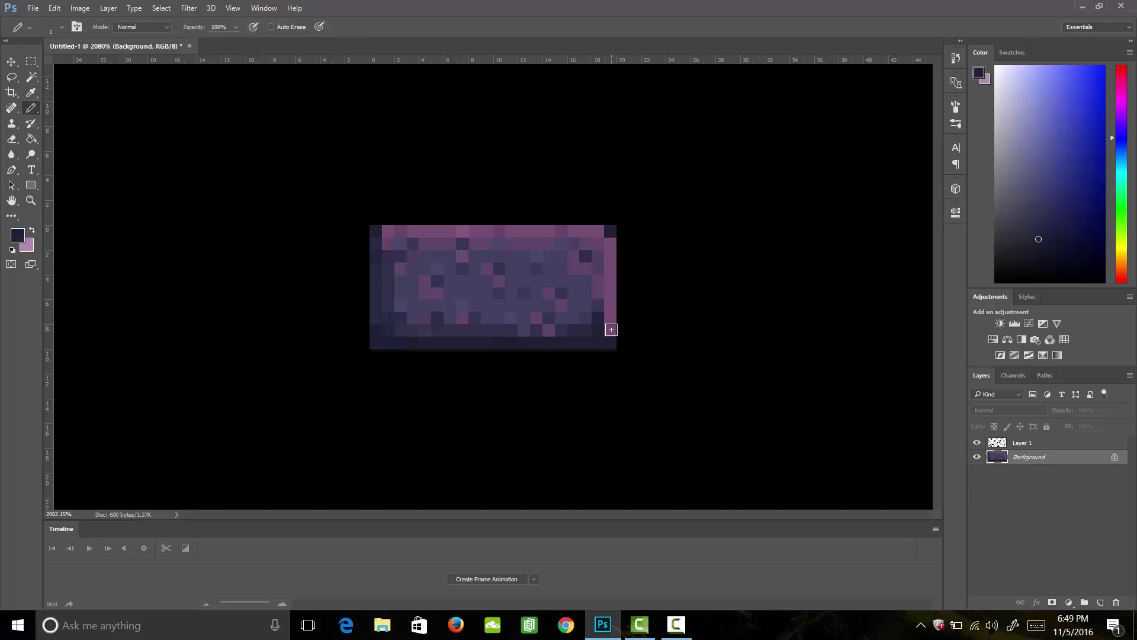
pyautogui.press('3')
pyautogui.click(599, 232)
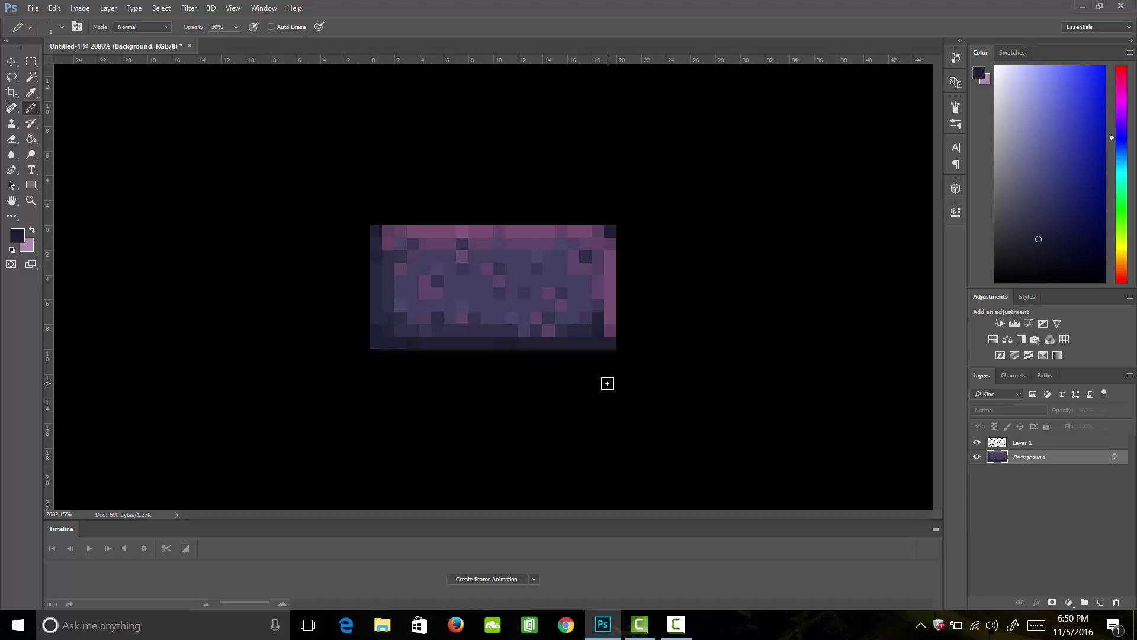
# Merge Layer 1 down into the background.
pyautogui.click(1041, 447)
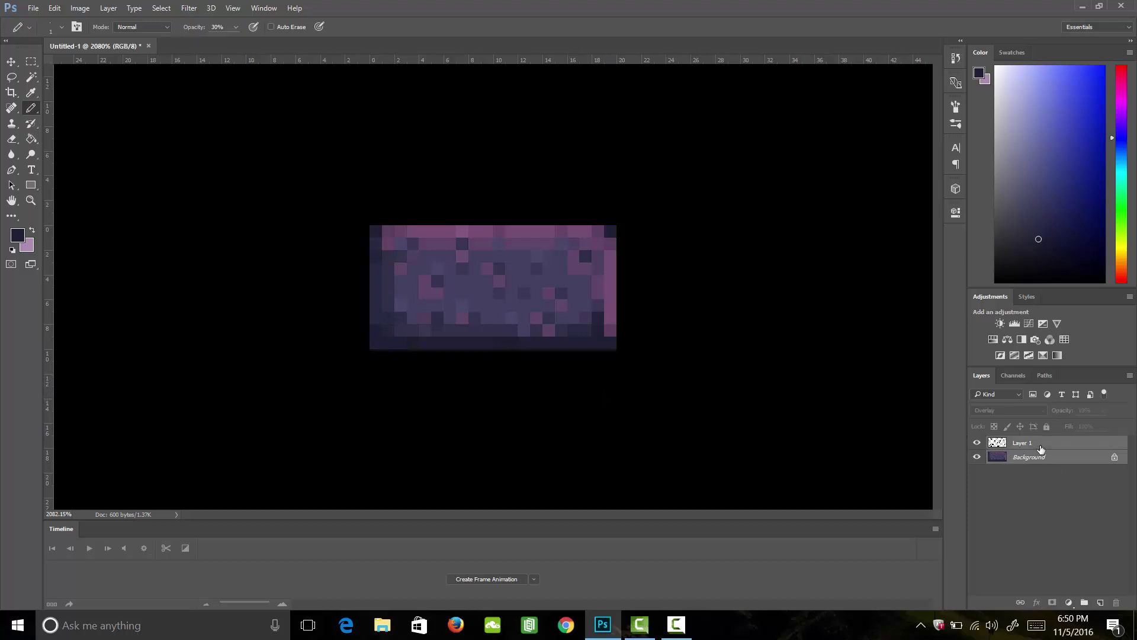
pyautogui.rightClick(1049, 456)
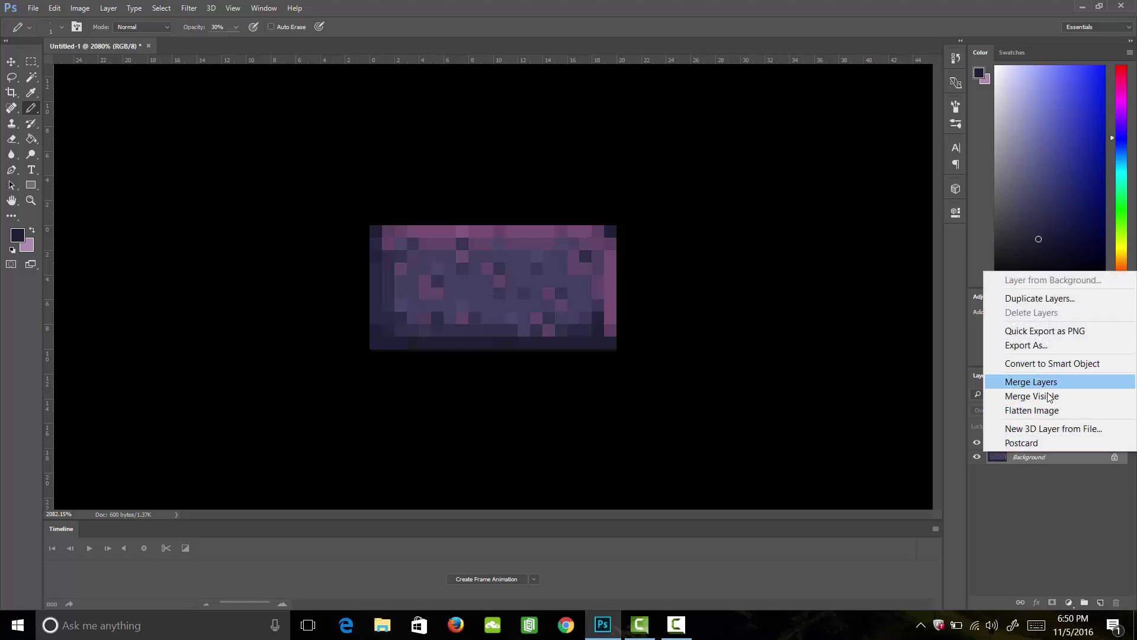
pyautogui.click(1062, 382)
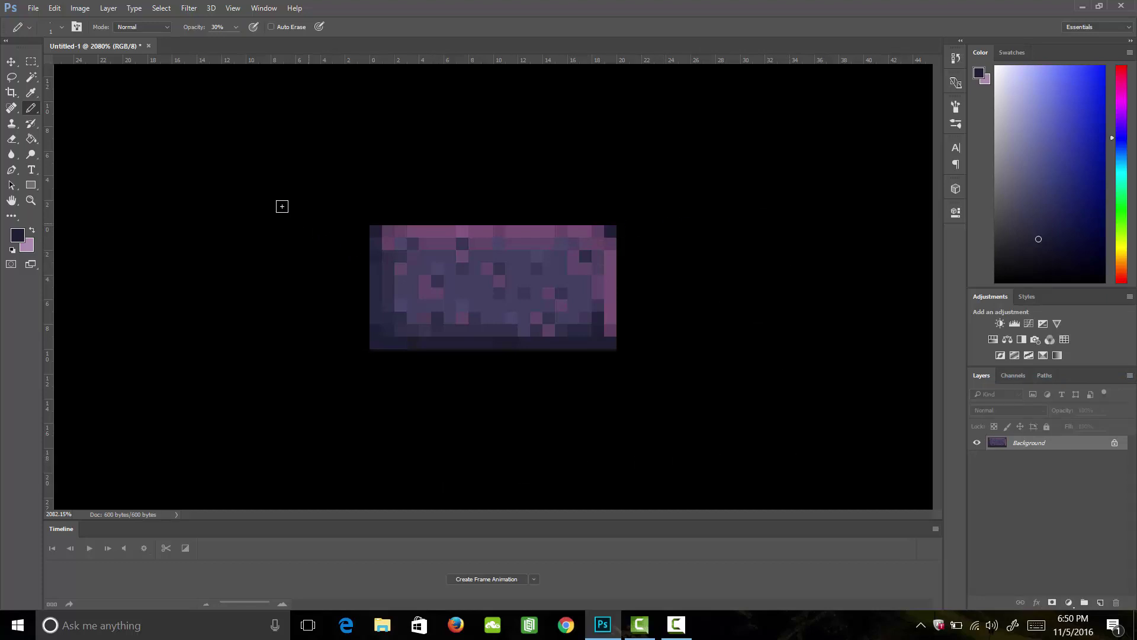
# Resize the canvas to 40 × 20 pixels anchored at the top-left.
pyautogui.click(72, 8)
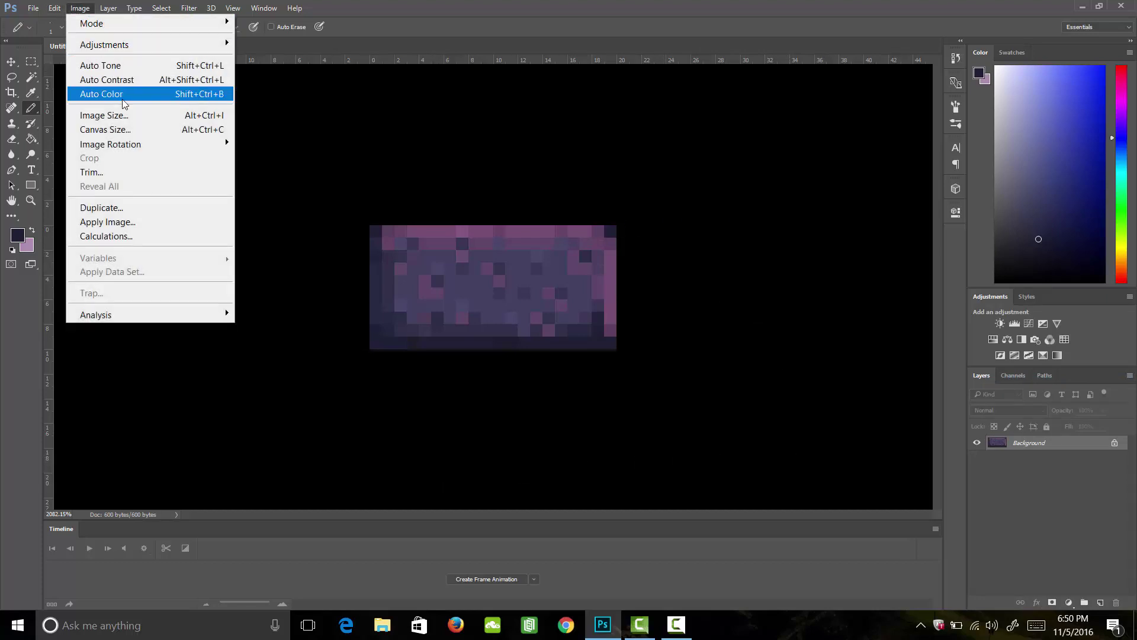
pyautogui.click(132, 129)
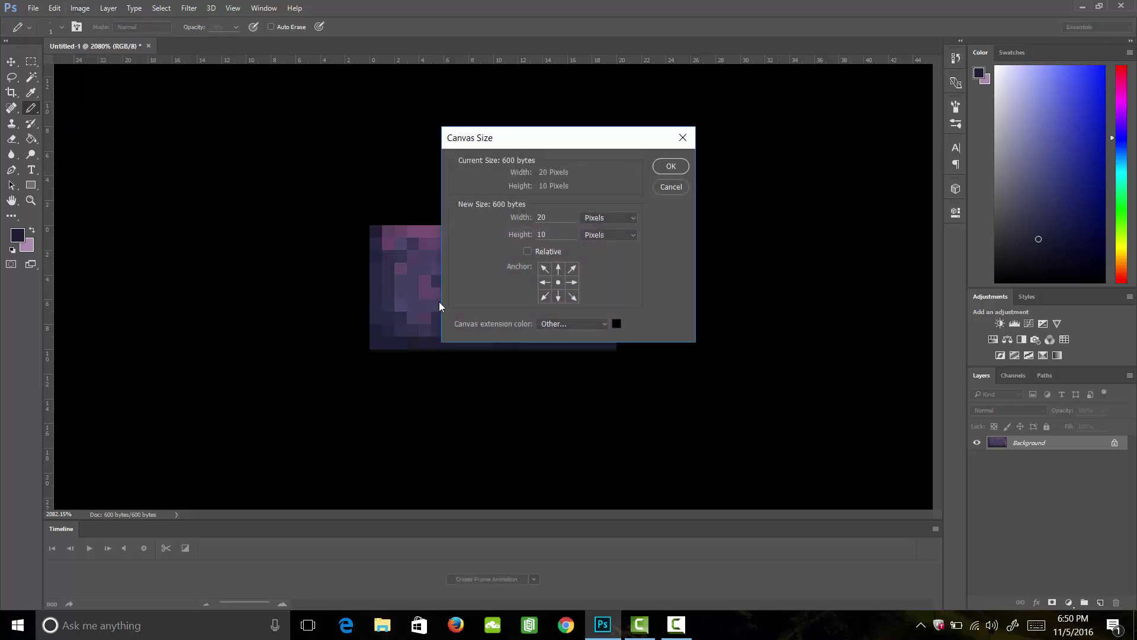
pyautogui.click(545, 270)
pyautogui.write('40')
pyautogui.write('20')
pyautogui.click(669, 167)
pyautogui.press('v')
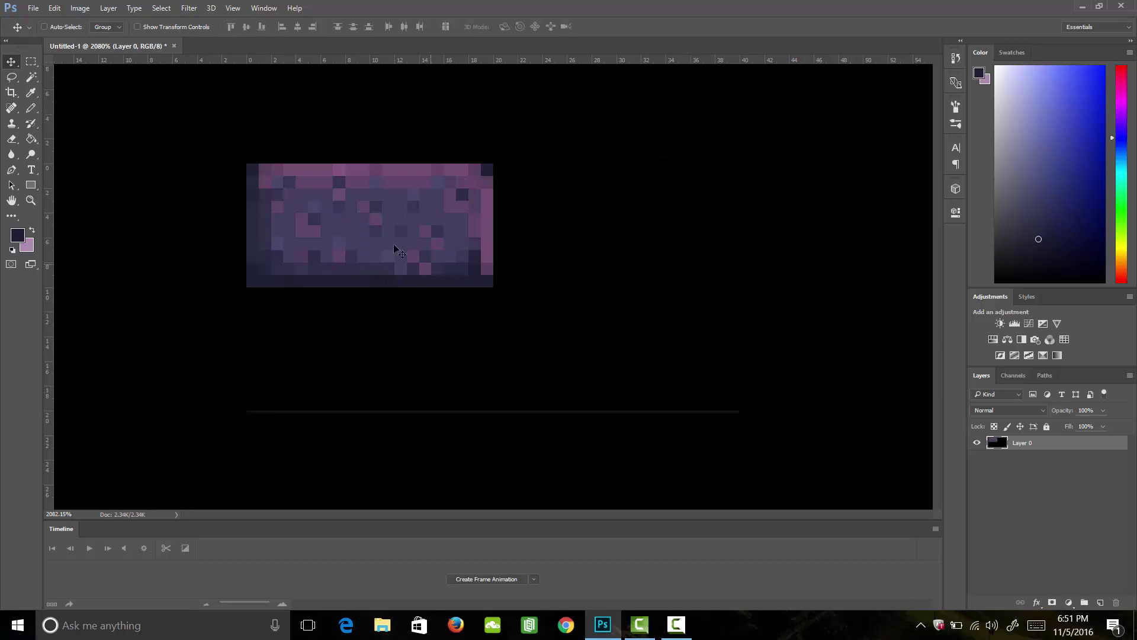
# Magic Wand-select the black extended area and delete it, leaving transparency.
pyautogui.click(32, 78)
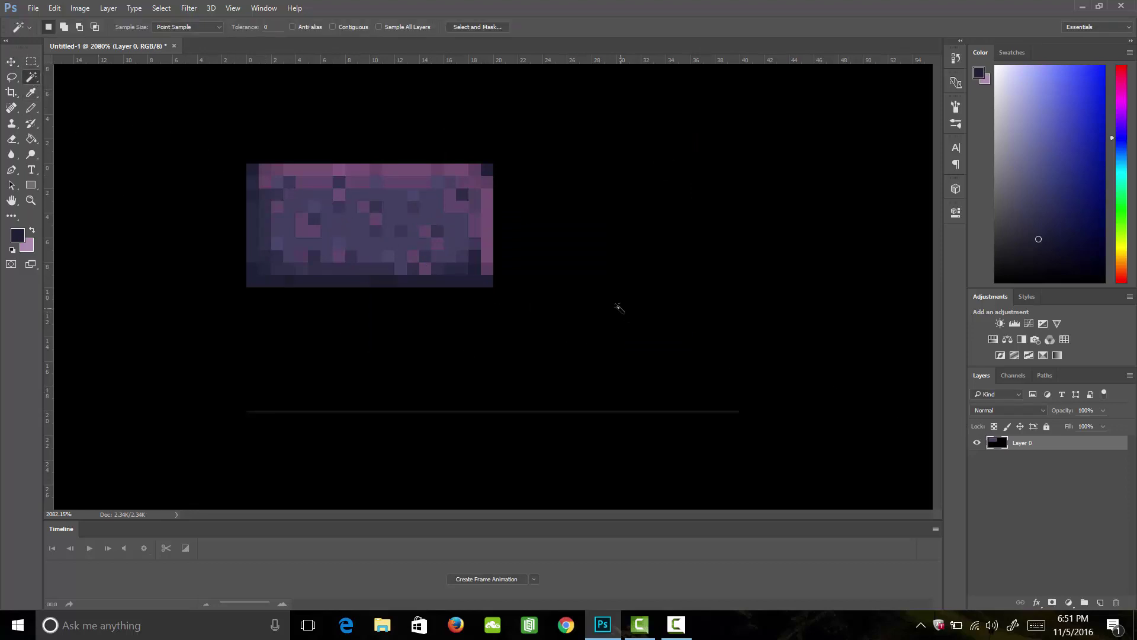
pyautogui.click(626, 330)
pyautogui.press('Delete')
pyautogui.press('m')
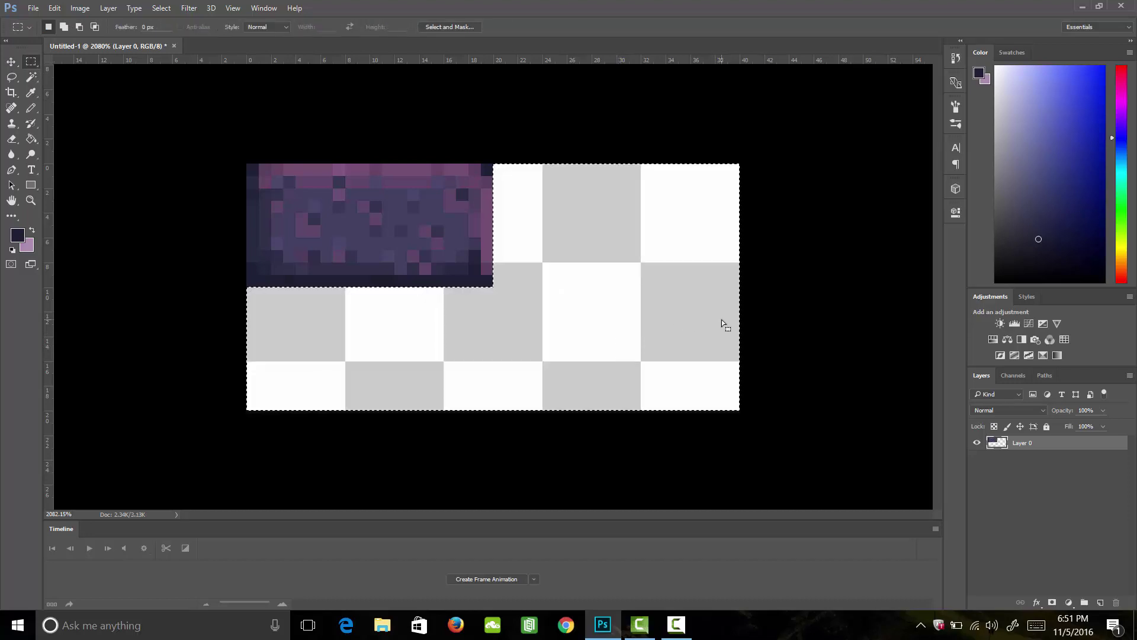
pyautogui.click(721, 320)
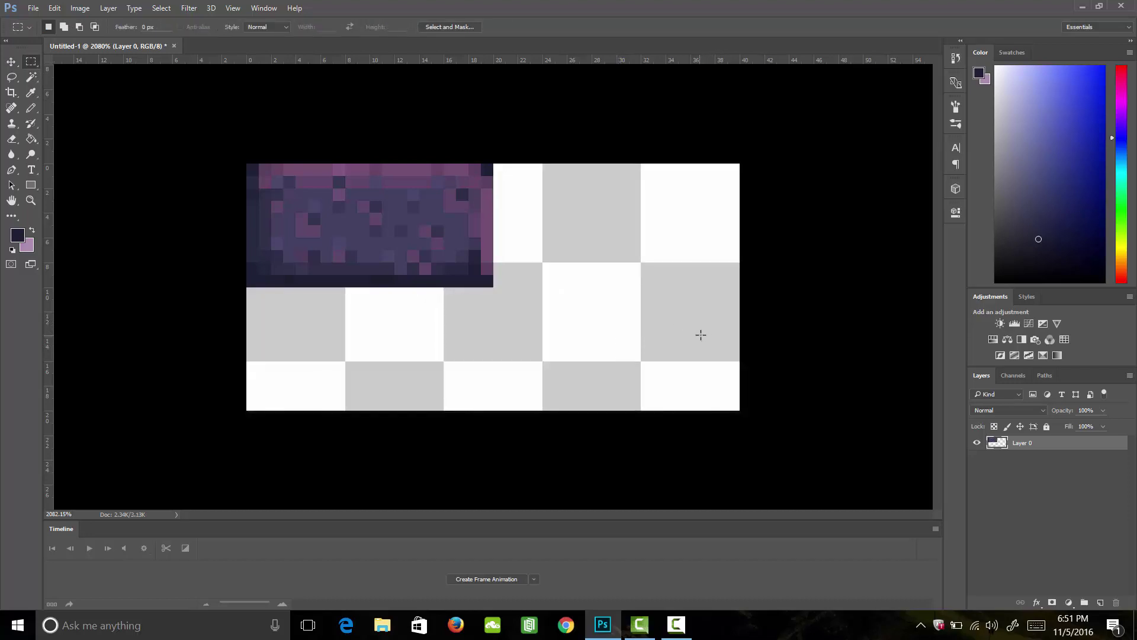
pyautogui.press('v')
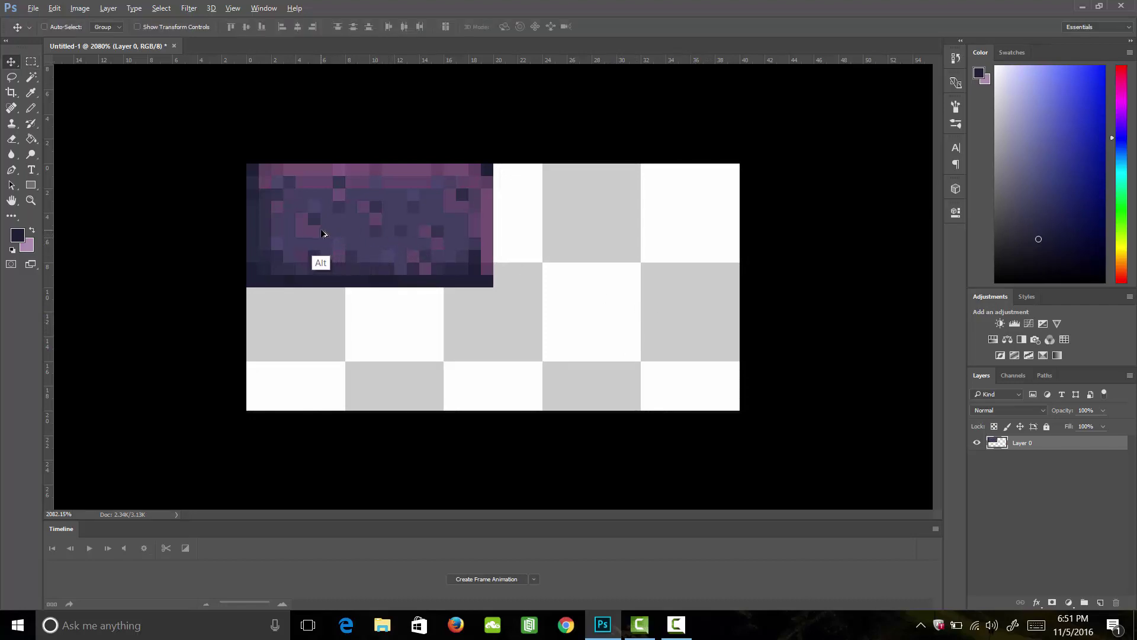
# Alt-drag brick copies beside the original and into an offset bottom row.
pyautogui.moveTo(325, 231); pyautogui.dragTo(557, 276)
pyautogui.moveTo(579, 259); pyautogui.dragTo(478, 337)
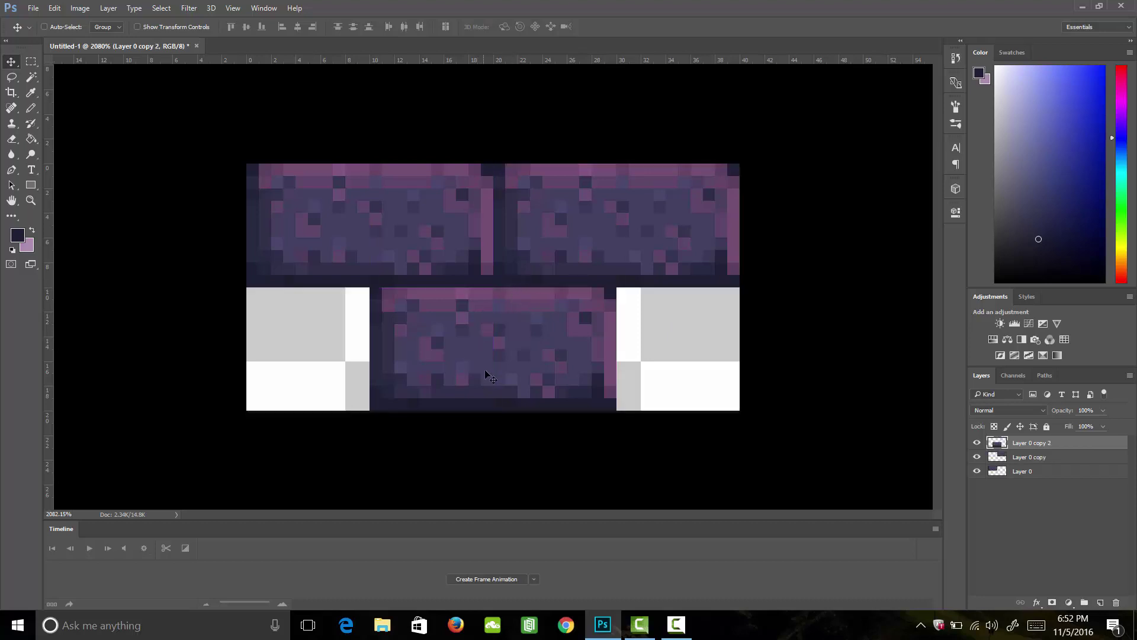
pyautogui.moveTo(544, 366); pyautogui.dragTo(308, 367)
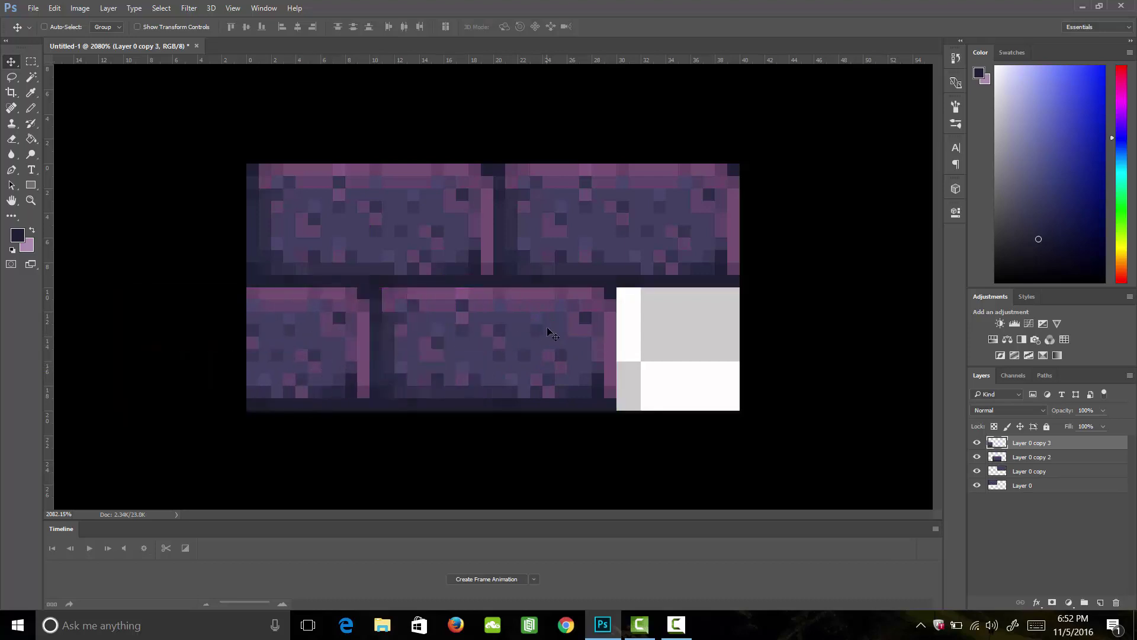
pyautogui.moveTo(437, 345); pyautogui.dragTo(910, 355)
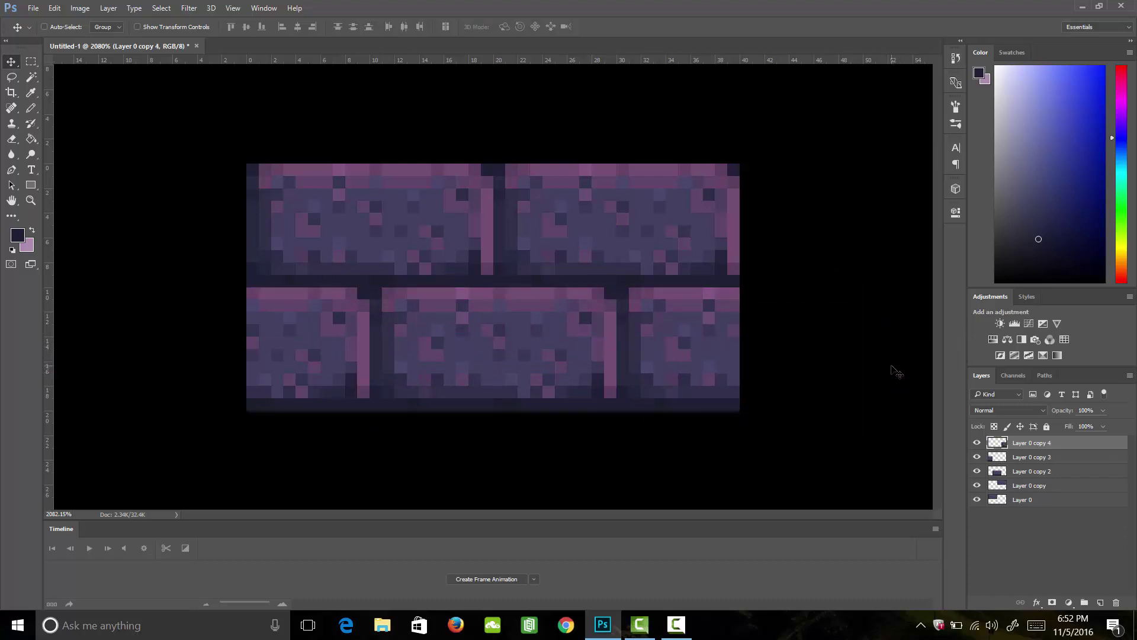
# Define the brick wall as a pattern named 'brick wall'.
pyautogui.click(54, 8)
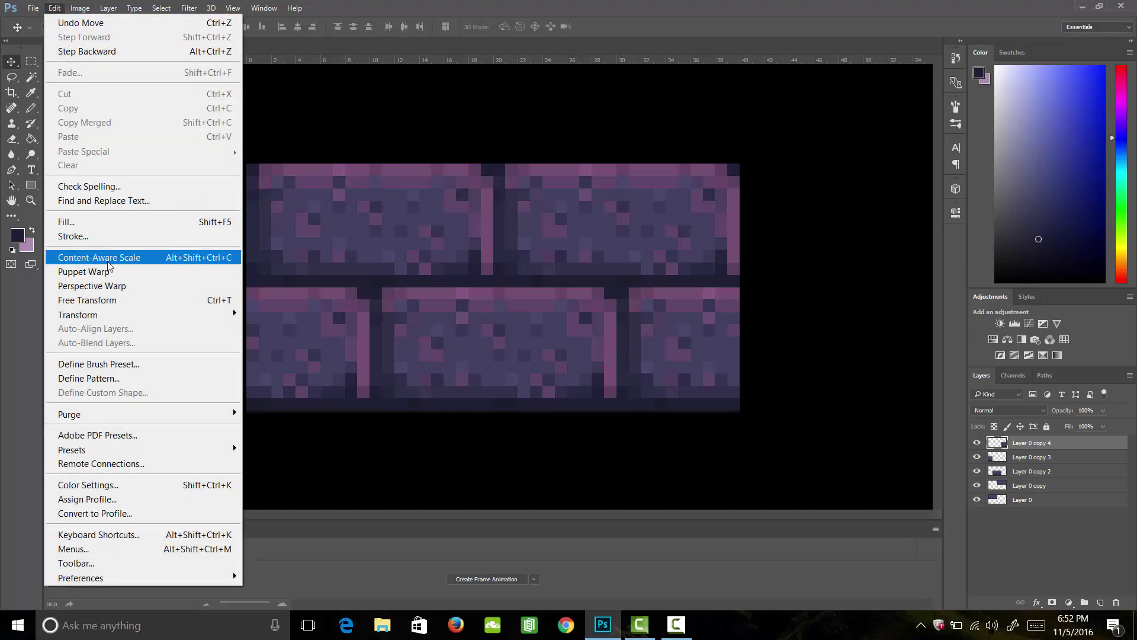
pyautogui.click(124, 379)
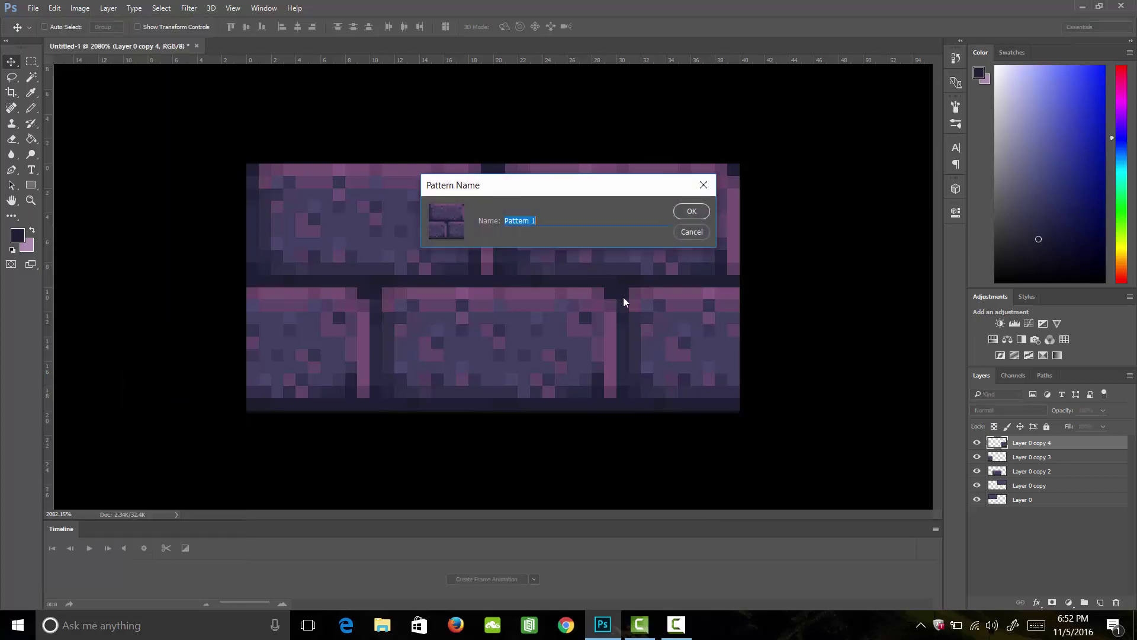
pyautogui.write('brick wall')
pyautogui.press('Return')
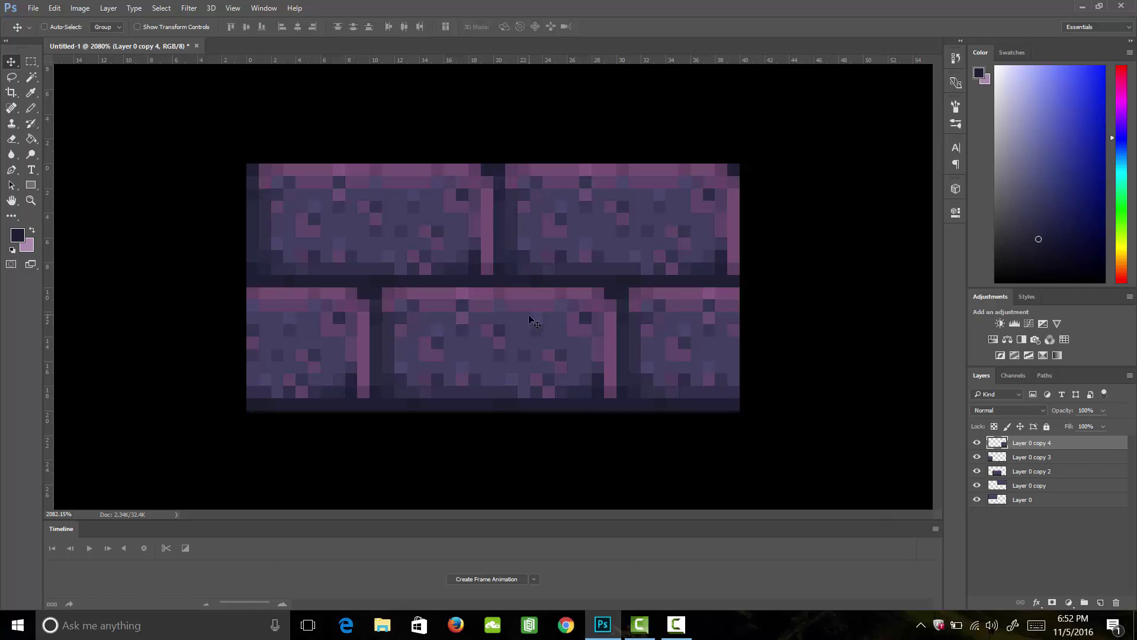
# Create a new blank document 350 pixels wide.
pyautogui.click(33, 9)
pyautogui.click(48, 24)
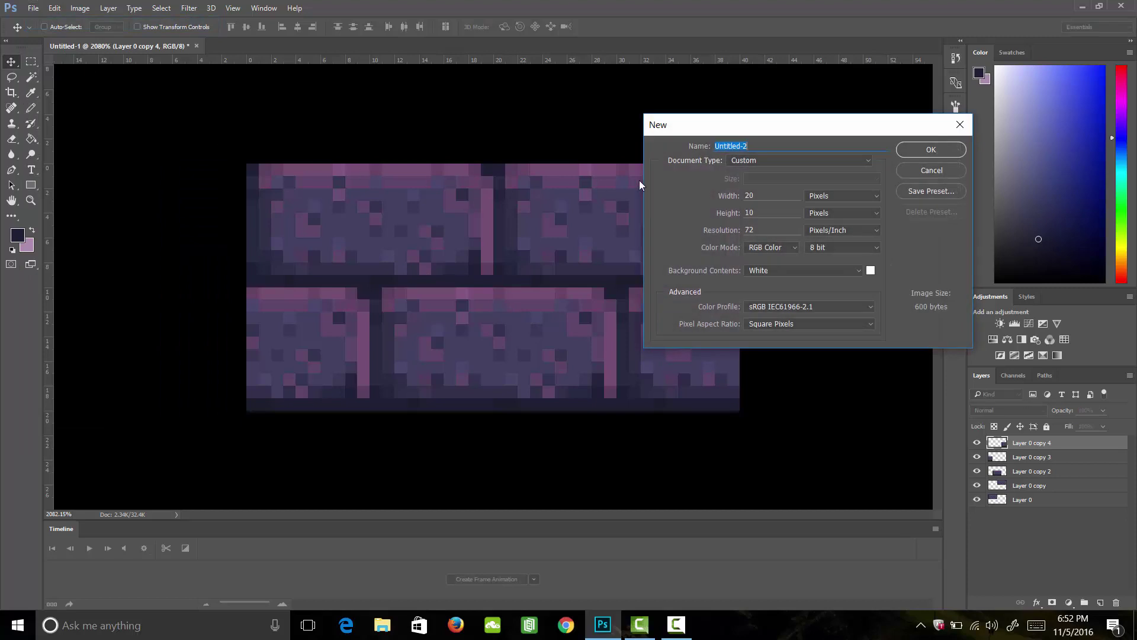
pyautogui.doubleClick(748, 195)
pyautogui.write('35')
pyautogui.click(930, 151)
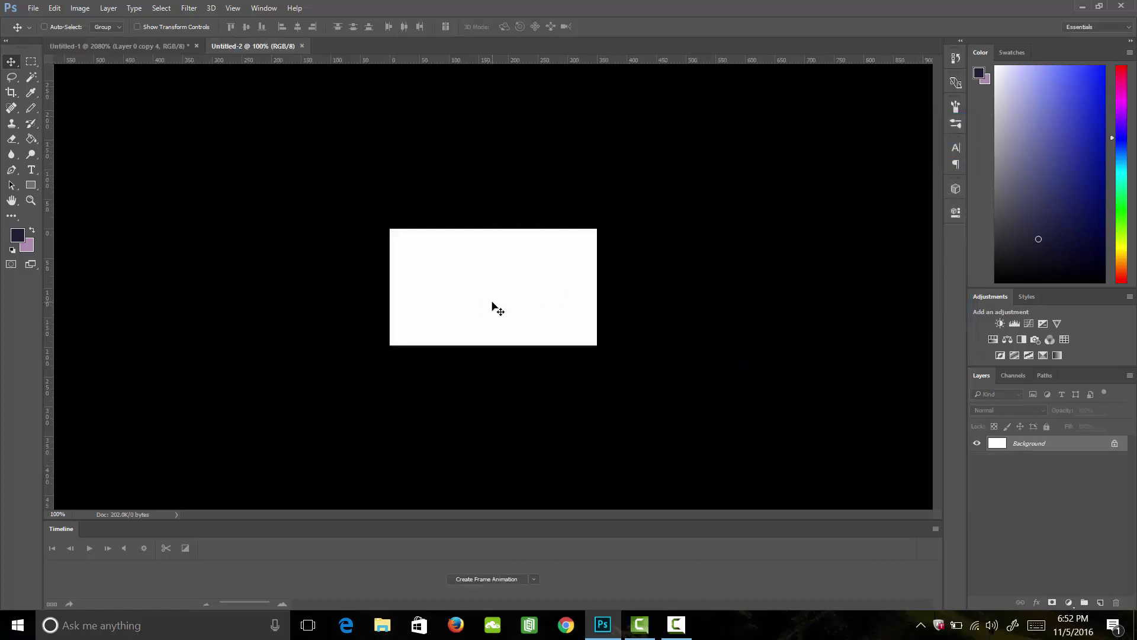
# Zoom in, add an empty Layer 1, and marquee a full-width strip along the canvas bottom.
pyautogui.press('z')
pyautogui.moveTo(485, 300); pyautogui.dragTo(539, 298)
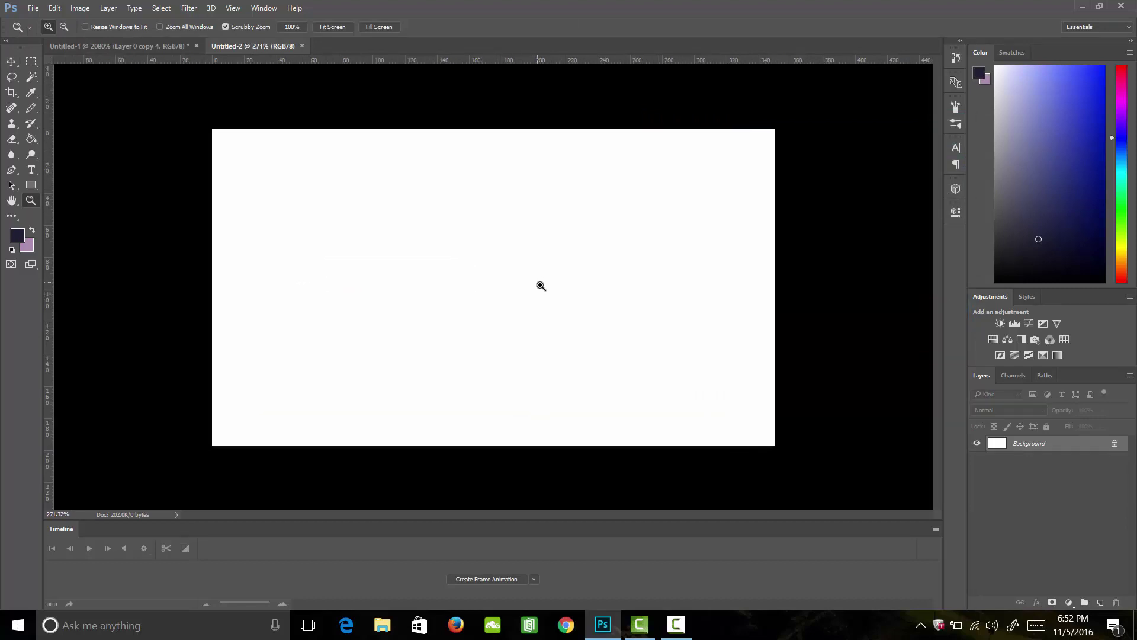
pyautogui.click(1100, 603)
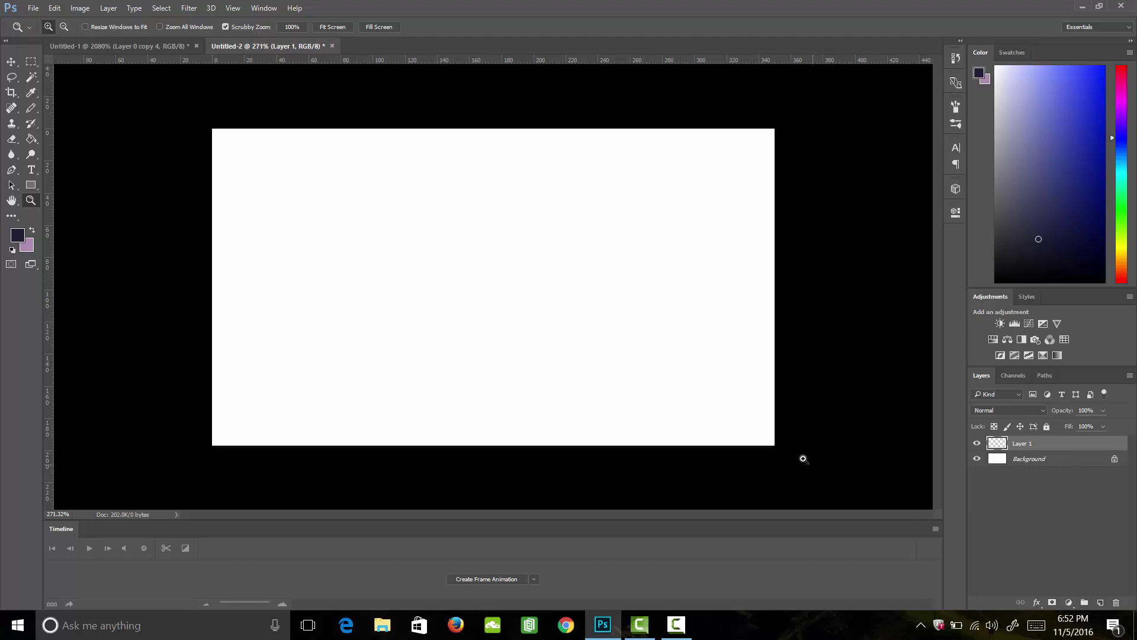
pyautogui.press('m')
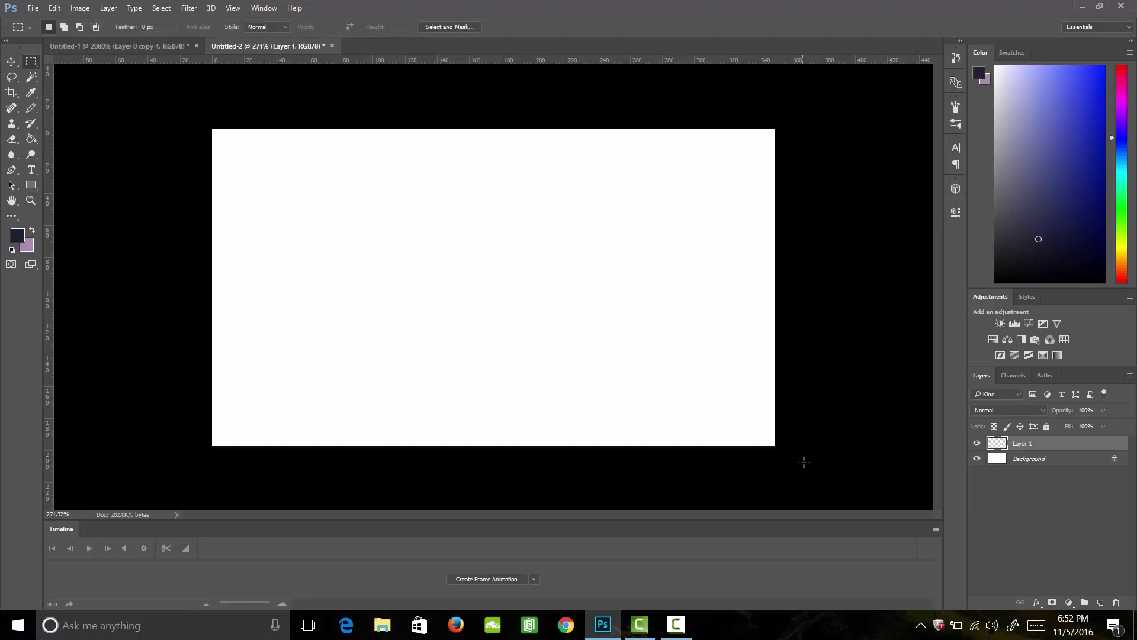
pyautogui.moveTo(803, 462); pyautogui.dragTo(199, 394)
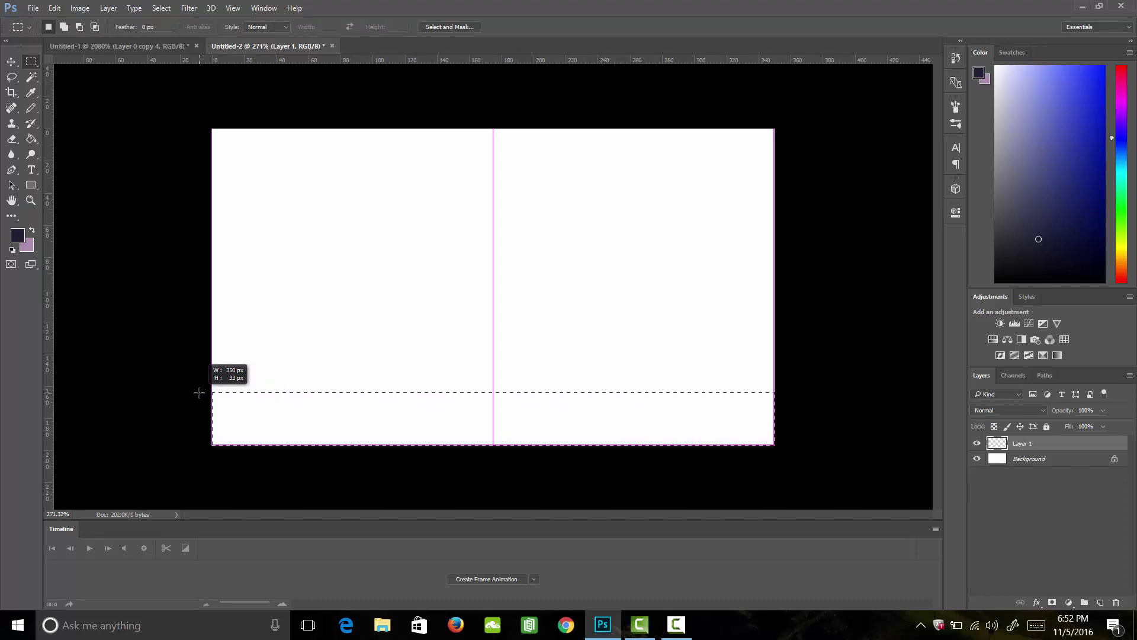
pyautogui.moveTo(199, 393); pyautogui.dragTo(199, 395)
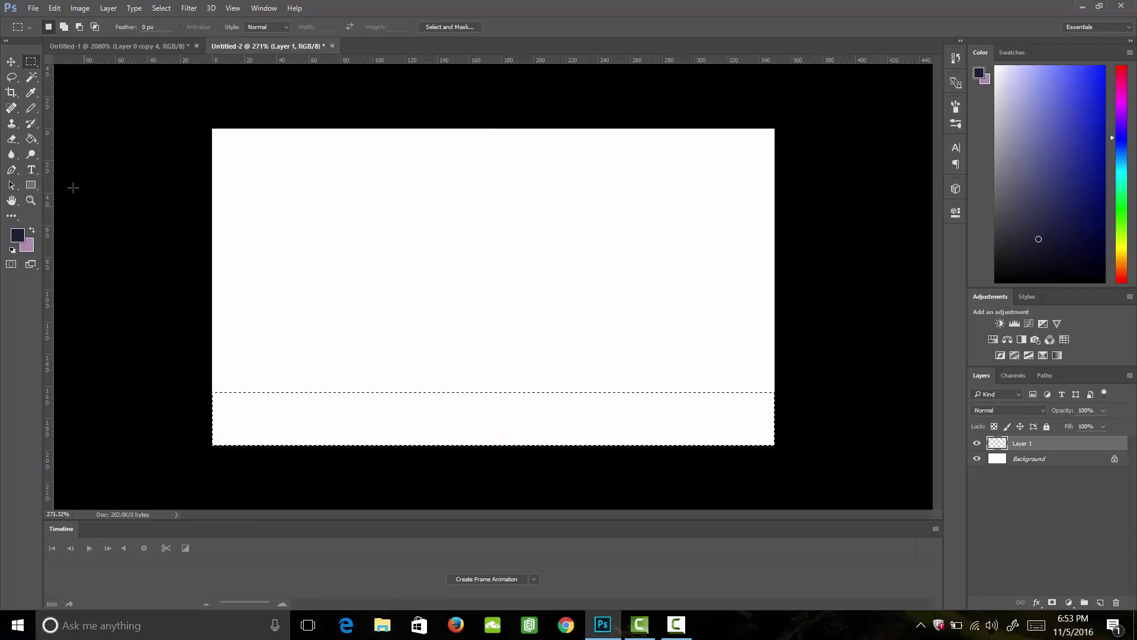
pyautogui.click(30, 141)
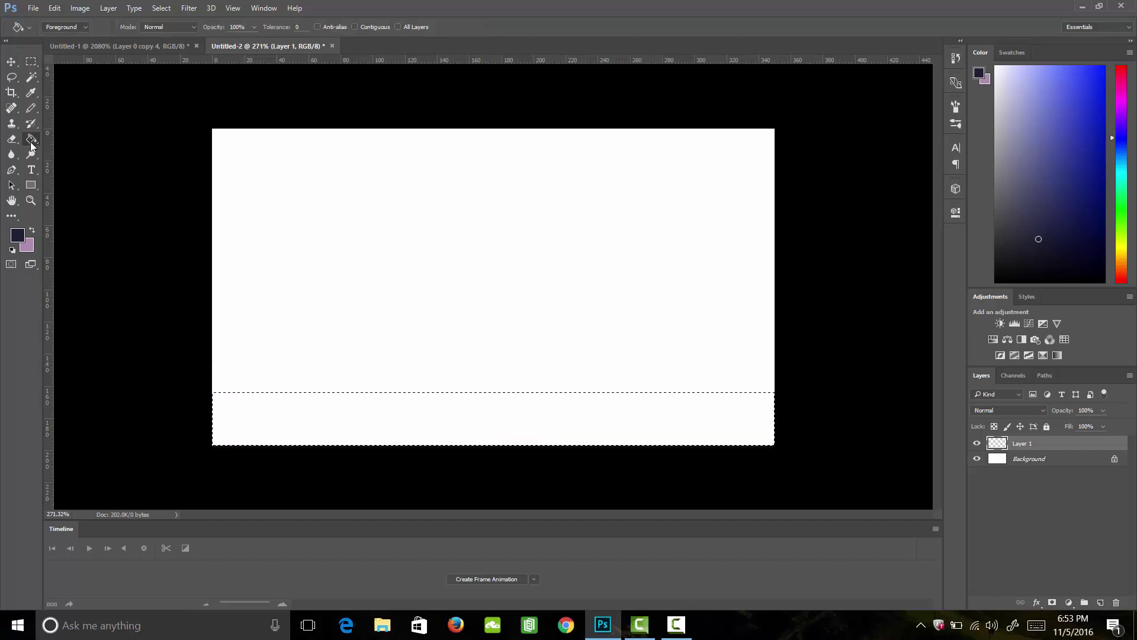
# Paint Bucket-fill the bottom strip with the 'brick wall' pattern and deselect.
pyautogui.click(86, 29)
pyautogui.click(80, 43)
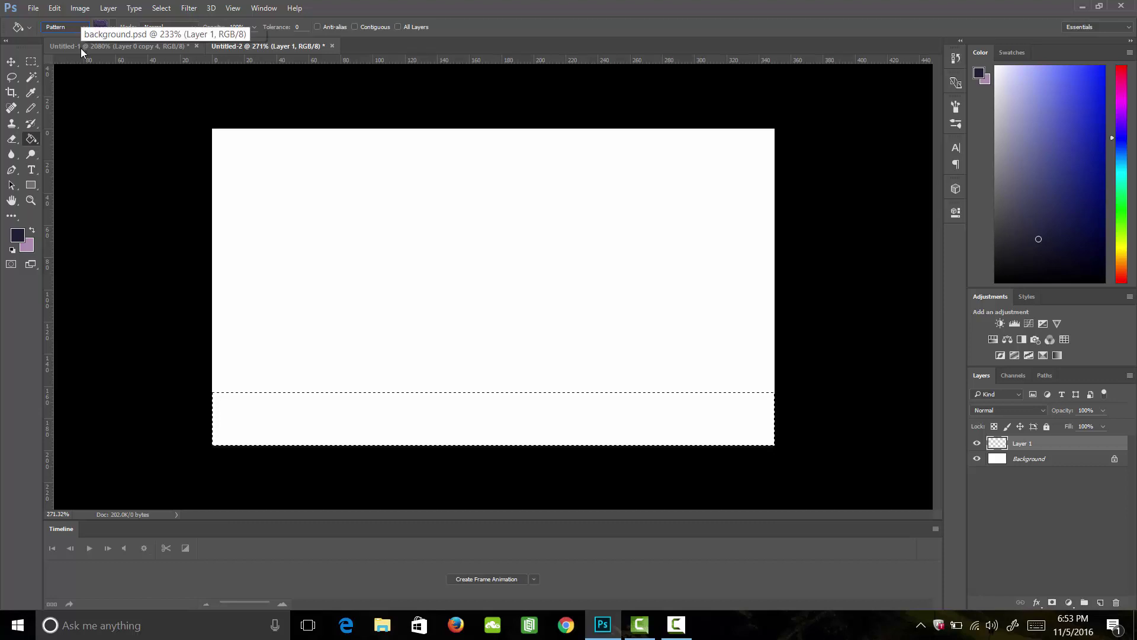
pyautogui.click(104, 32)
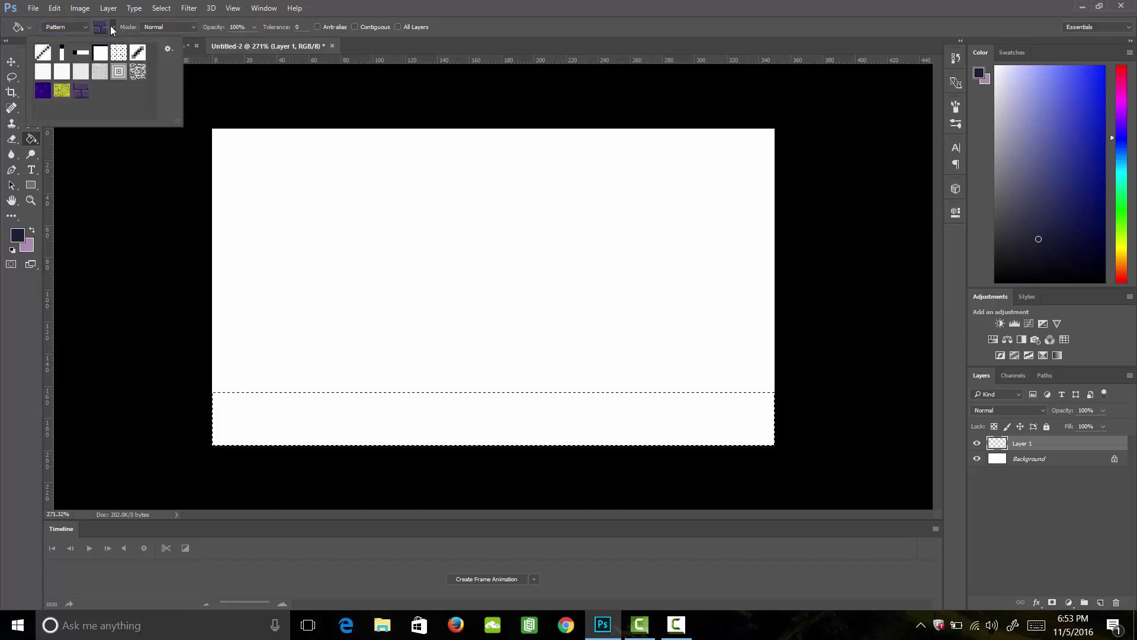
pyautogui.click(80, 90)
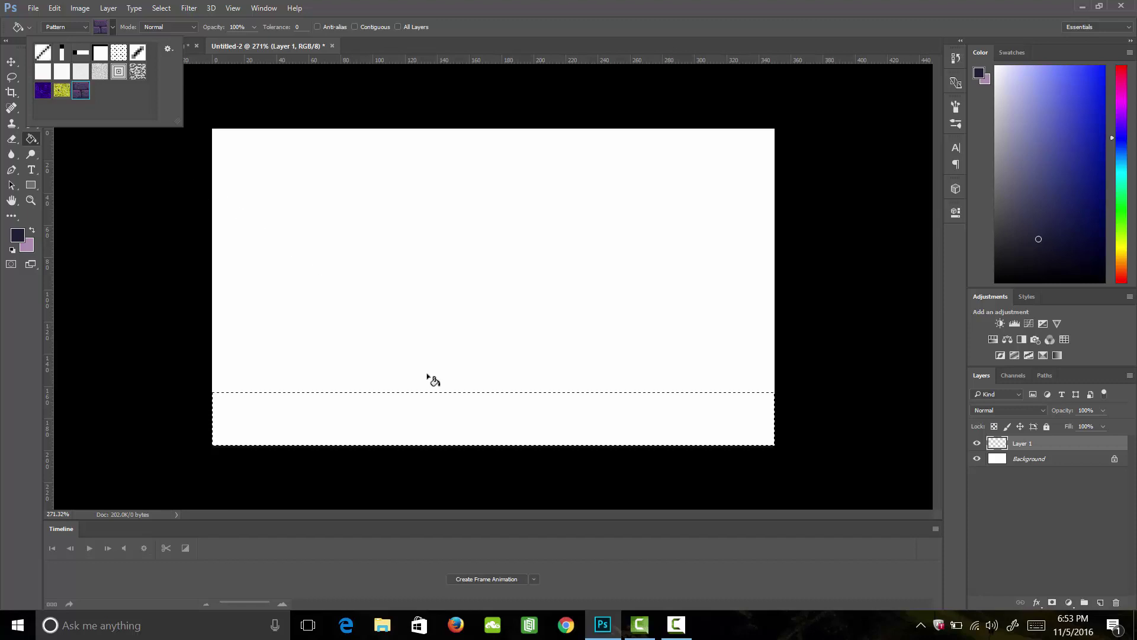
pyautogui.click(509, 434)
pyautogui.click(510, 434)
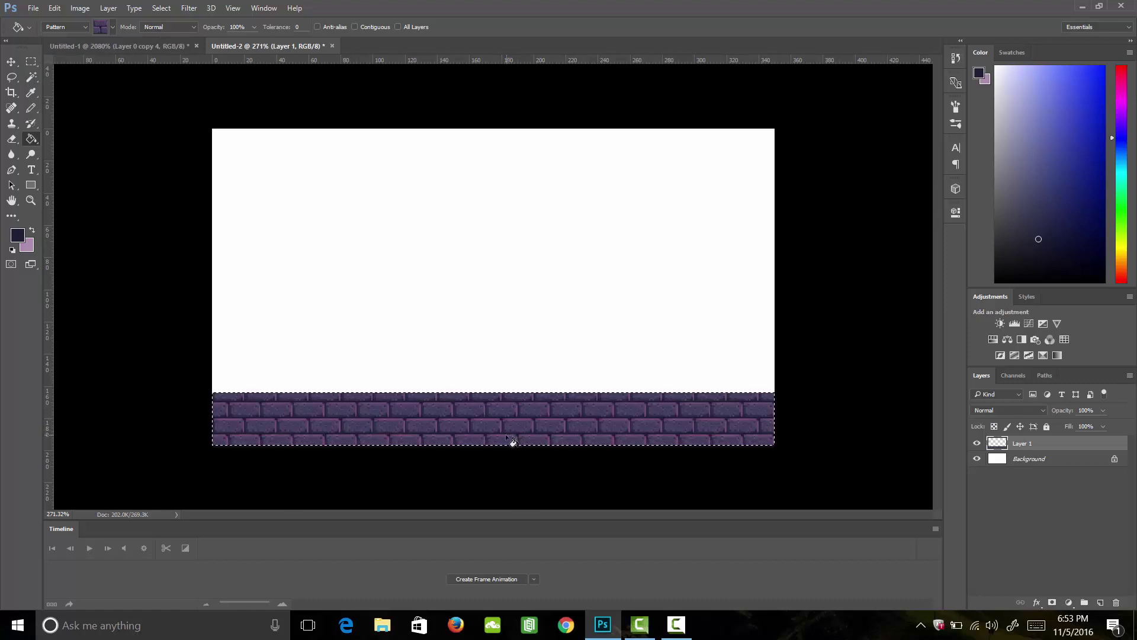
pyautogui.hotkey('ctrl', 'd')
# Delete the top rows of the bottom brick strip.
pyautogui.press('m')
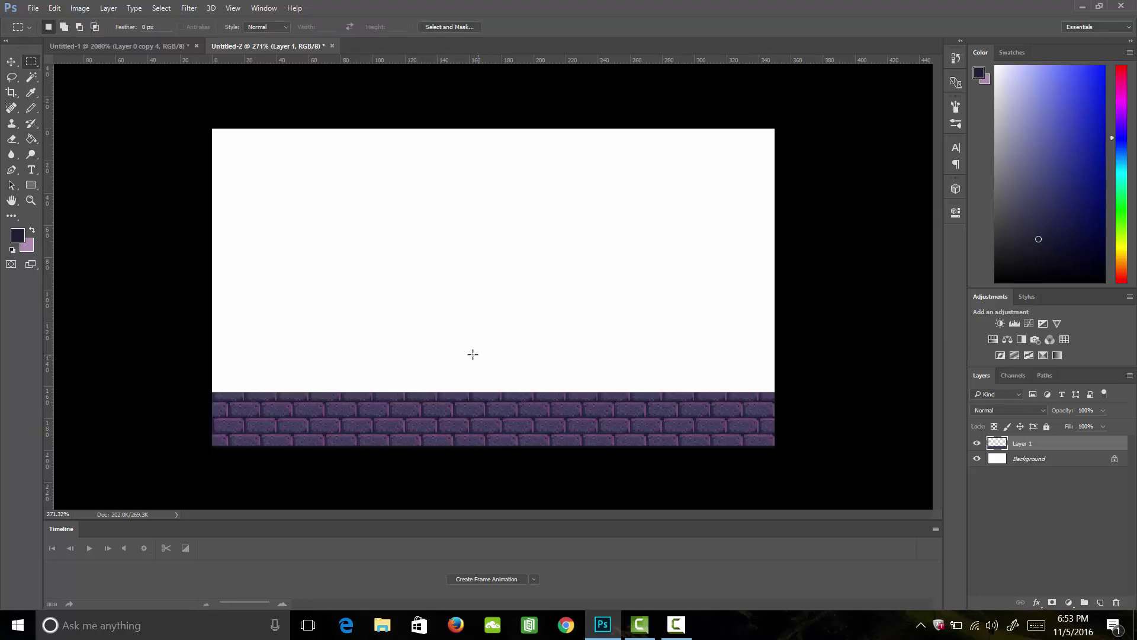
pyautogui.moveTo(175, 336); pyautogui.dragTo(806, 403)
pyautogui.press('Delete')
pyautogui.hotkey('ctrl', 'd')
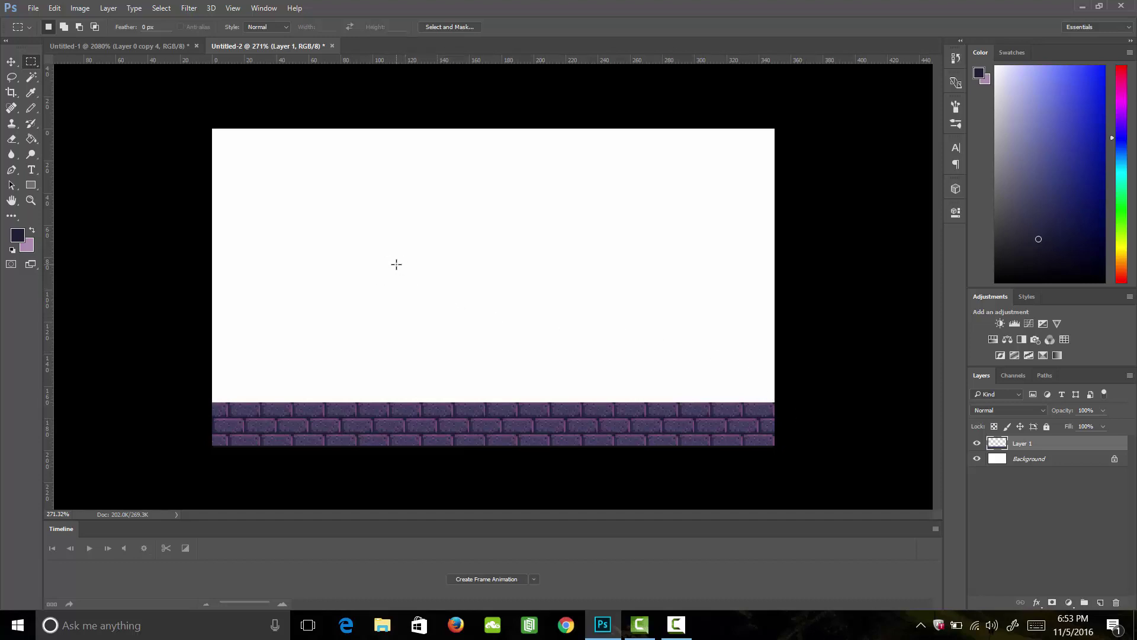
# Marquee a floating platform area mid-canvas and fill it with the brick pattern.
pyautogui.moveTo(408, 266); pyautogui.dragTo(616, 307)
pyautogui.press('g')
pyautogui.click(490, 301)
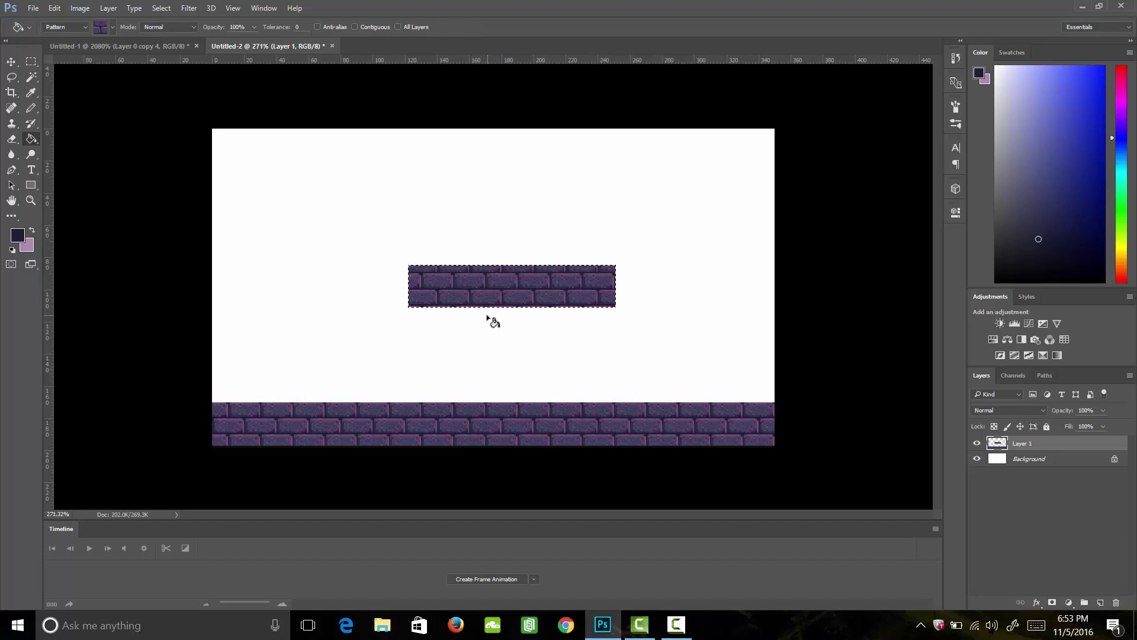
pyautogui.press('z')
pyautogui.moveTo(510, 312)
pyautogui.mouseDown()
pyautogui.moveTo(533, 307)
pyautogui.moveTo(551, 323)
pyautogui.mouseUp()
# Delete the mid-canvas platform's top brick row, leaving two rows.
pyautogui.press('m')
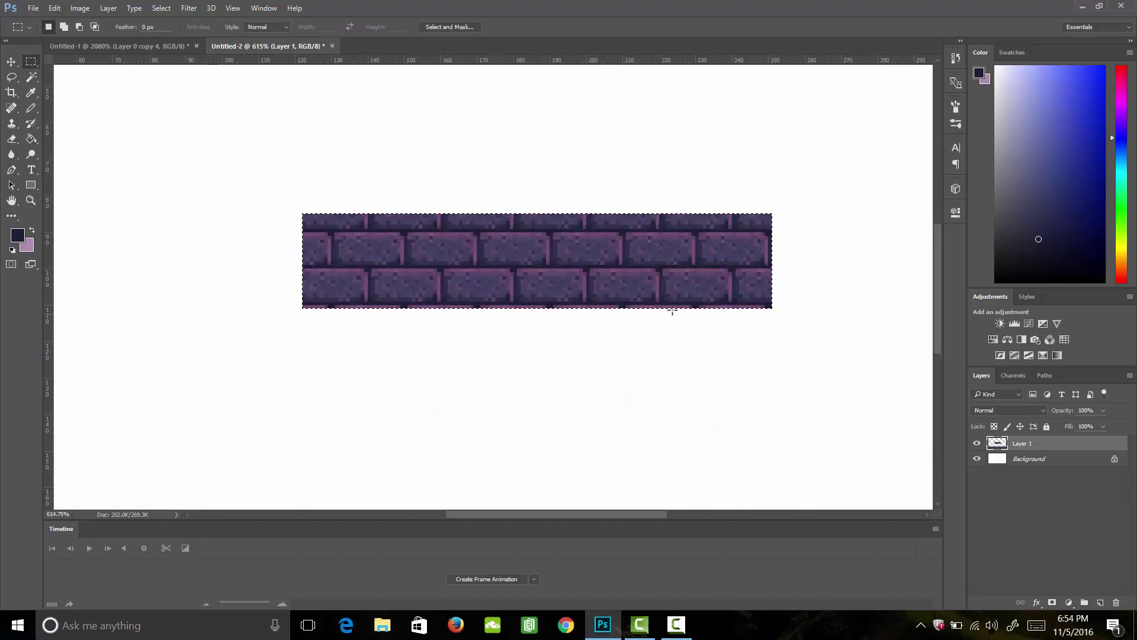
pyautogui.moveTo(812, 388); pyautogui.dragTo(252, 305)
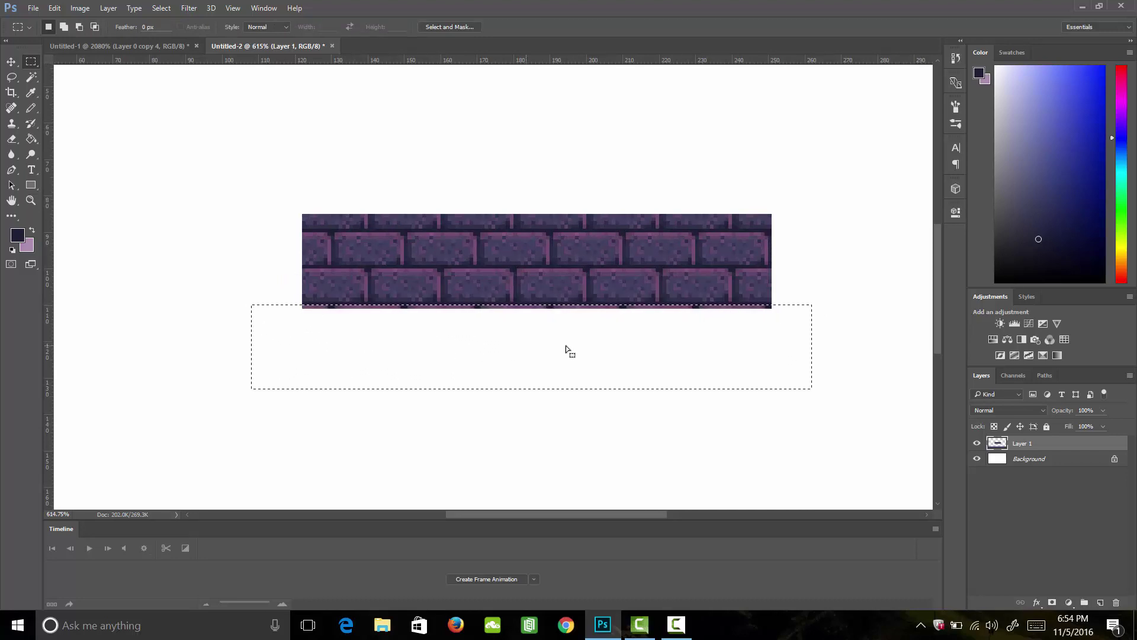
pyautogui.moveTo(229, 144); pyautogui.dragTo(793, 233)
pyautogui.press('Delete')
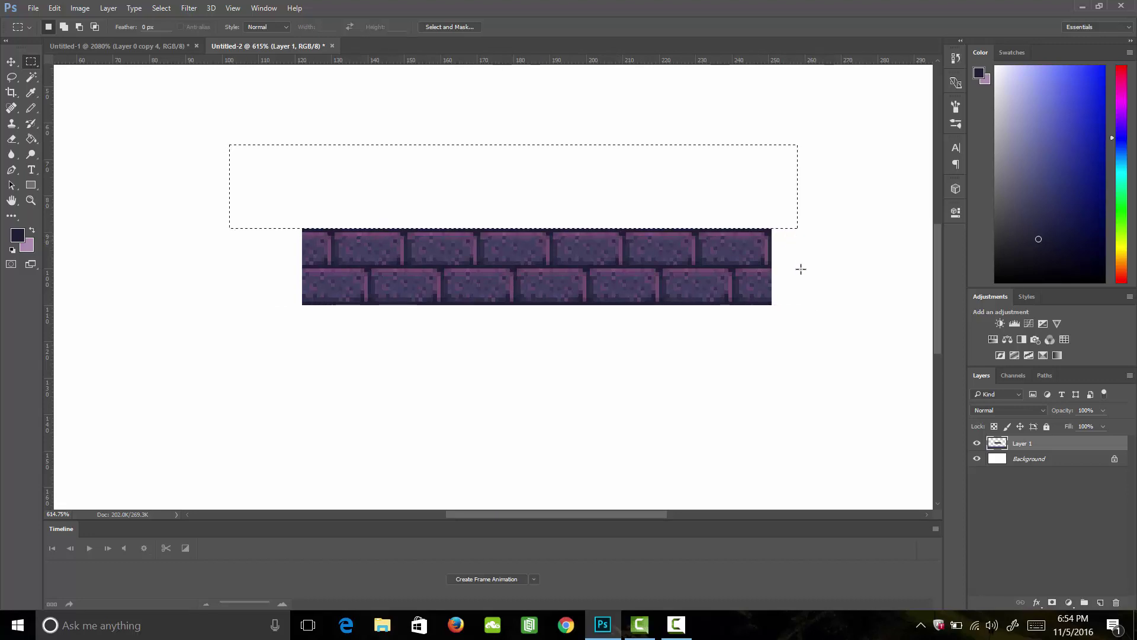
pyautogui.press('z')
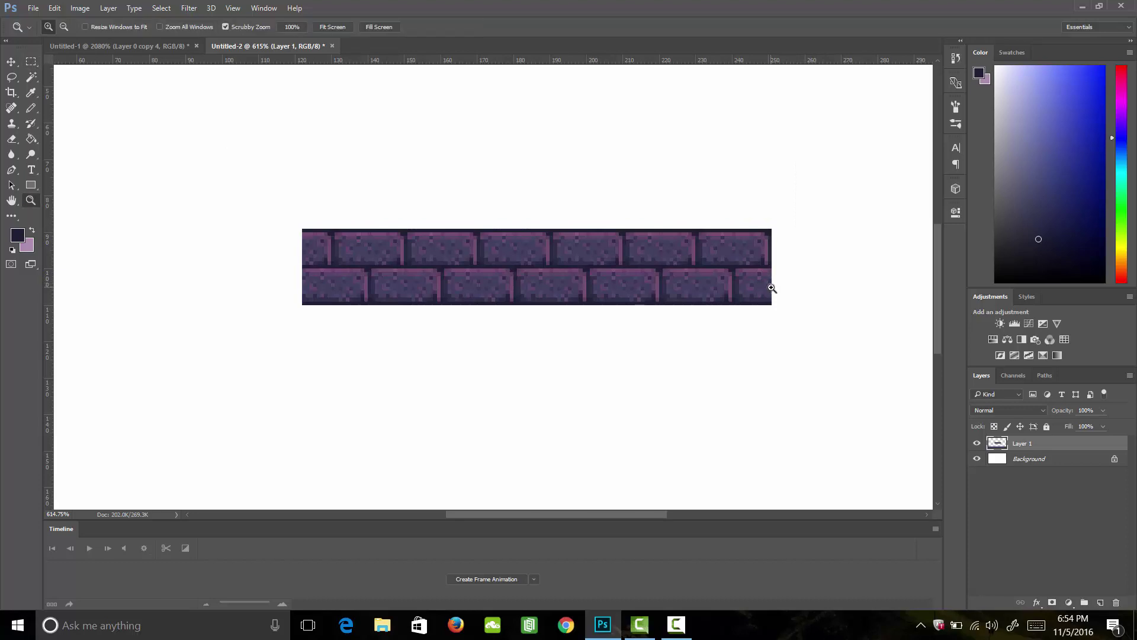
pyautogui.moveTo(769, 289); pyautogui.dragTo(749, 305)
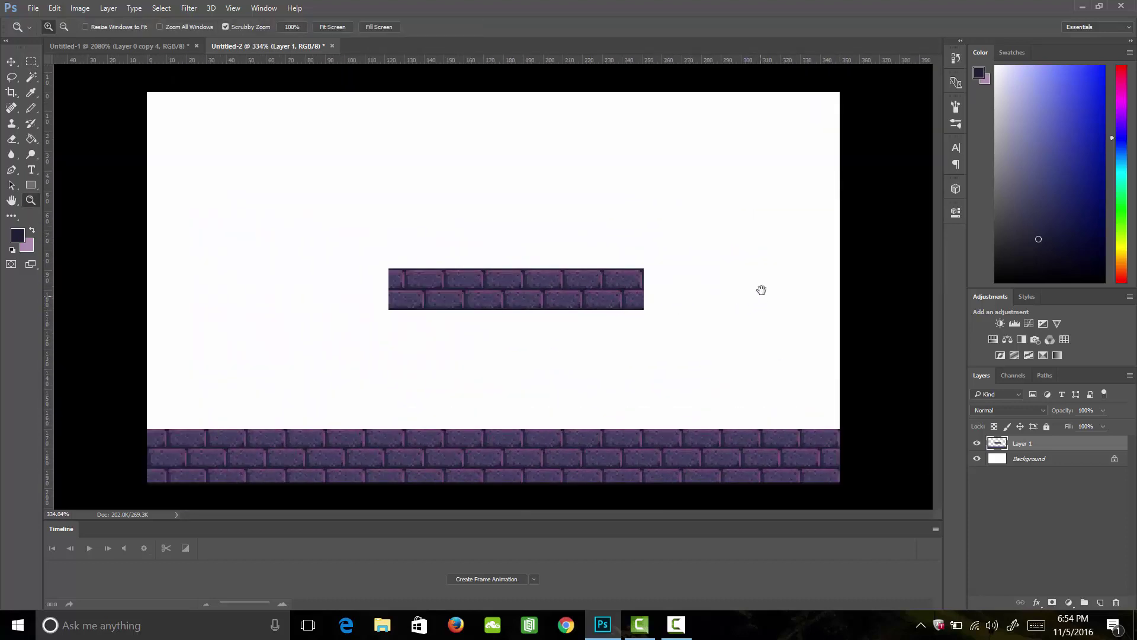
# Fill a small marquee area at the upper right with the brick pattern.
pyautogui.press('m')
pyautogui.moveTo(681, 179); pyautogui.dragTo(795, 224)
pyautogui.press('g')
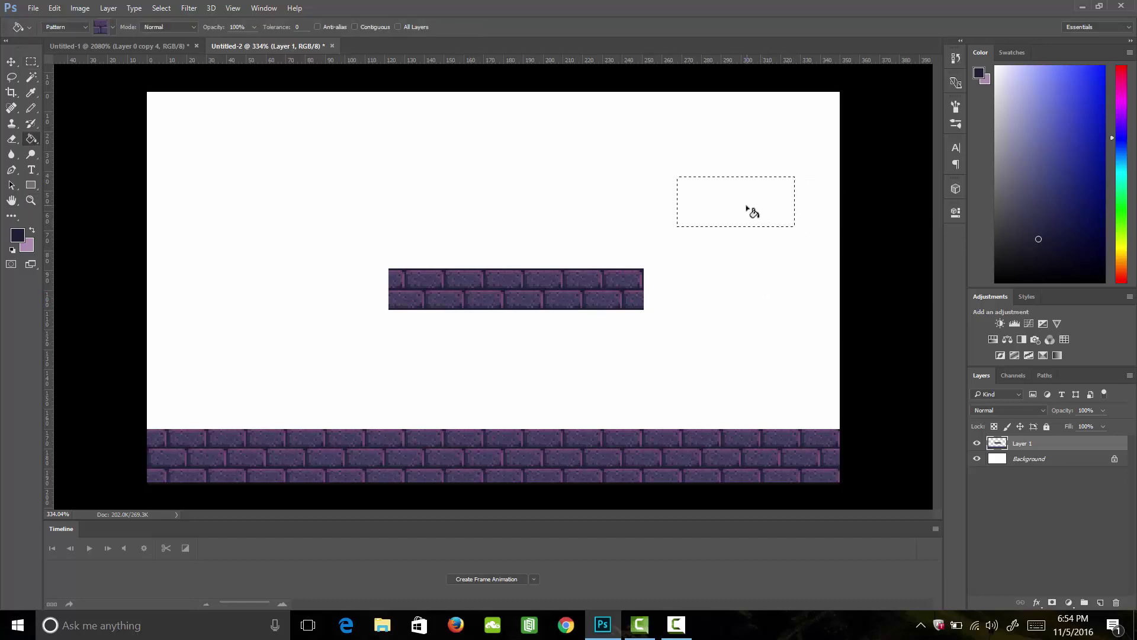
pyautogui.click(750, 212)
pyautogui.hotkey('ctrl', 'd')
# Trim the top part and left edge off the new upper-right platform.
pyautogui.press('m')
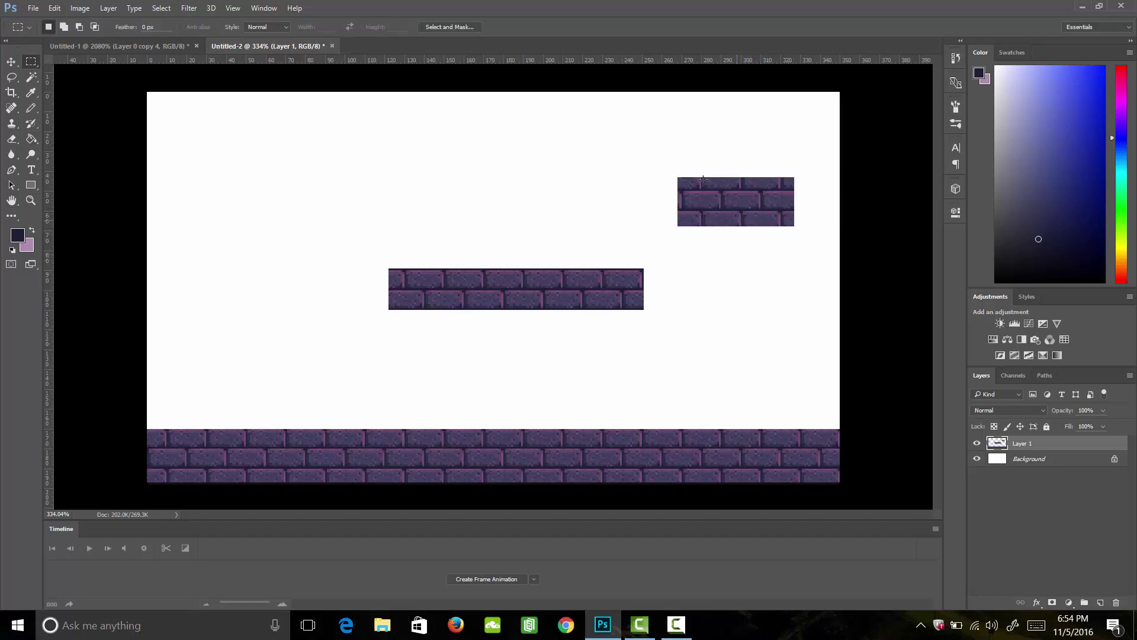
pyautogui.moveTo(656, 139); pyautogui.dragTo(831, 191)
pyautogui.press('Delete')
pyautogui.hotkey('ctrl', 'd')
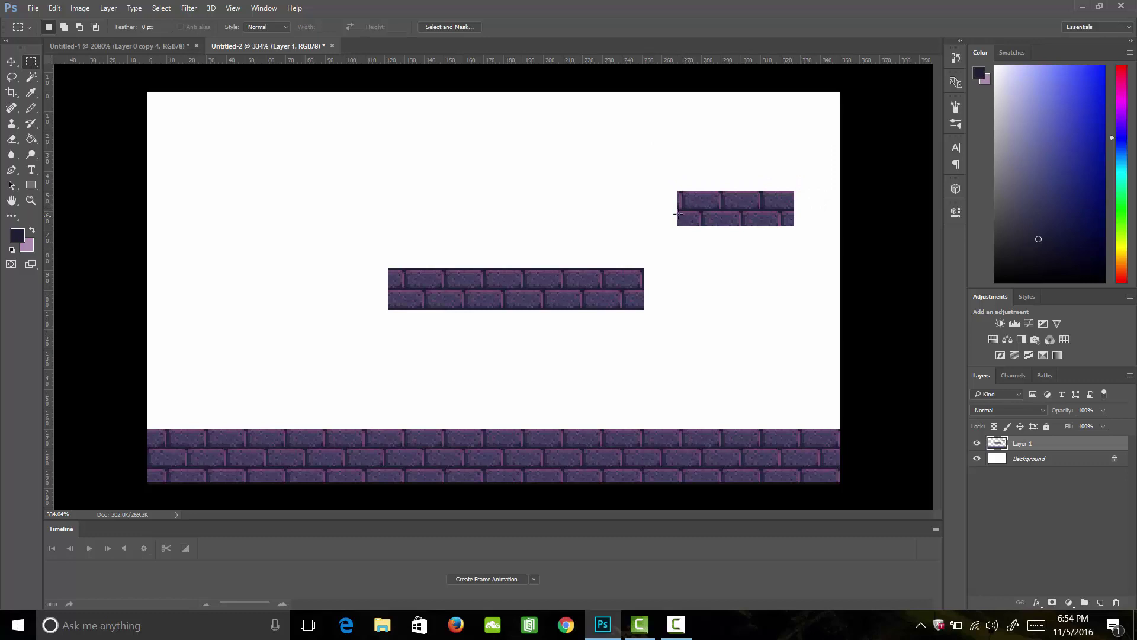
pyautogui.moveTo(644, 169); pyautogui.dragTo(683, 240)
pyautogui.press('Delete')
pyautogui.hotkey('ctrl', 'd')
# Erase single pixels along the middle platform's bottom edge and round its corners.
pyautogui.press('z')
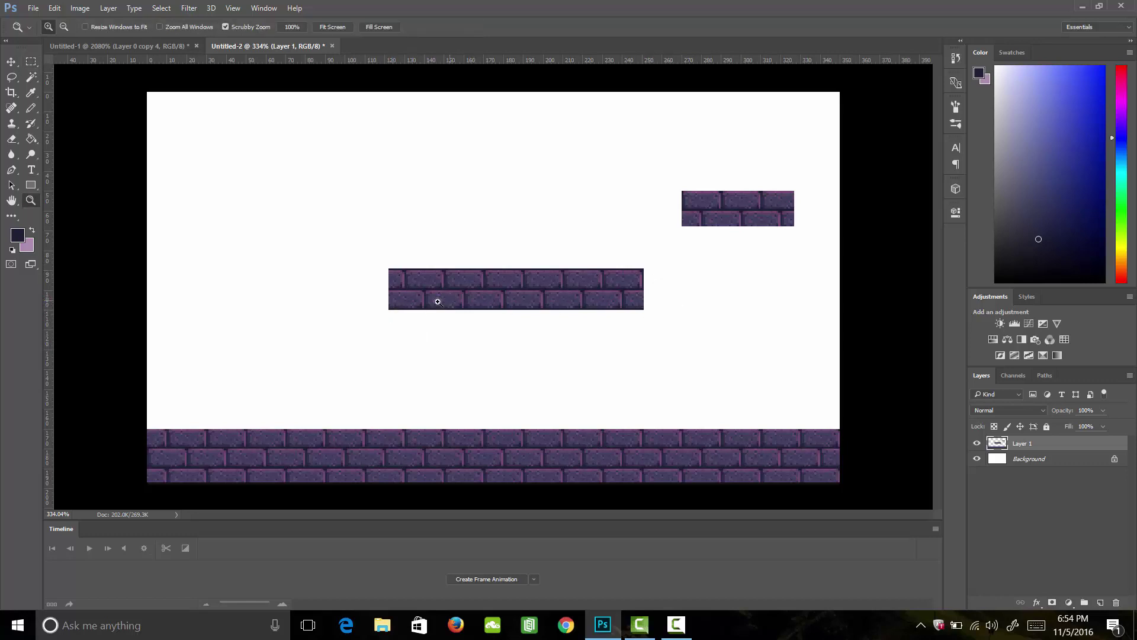
pyautogui.moveTo(399, 298); pyautogui.dragTo(439, 292)
pyautogui.press('e')
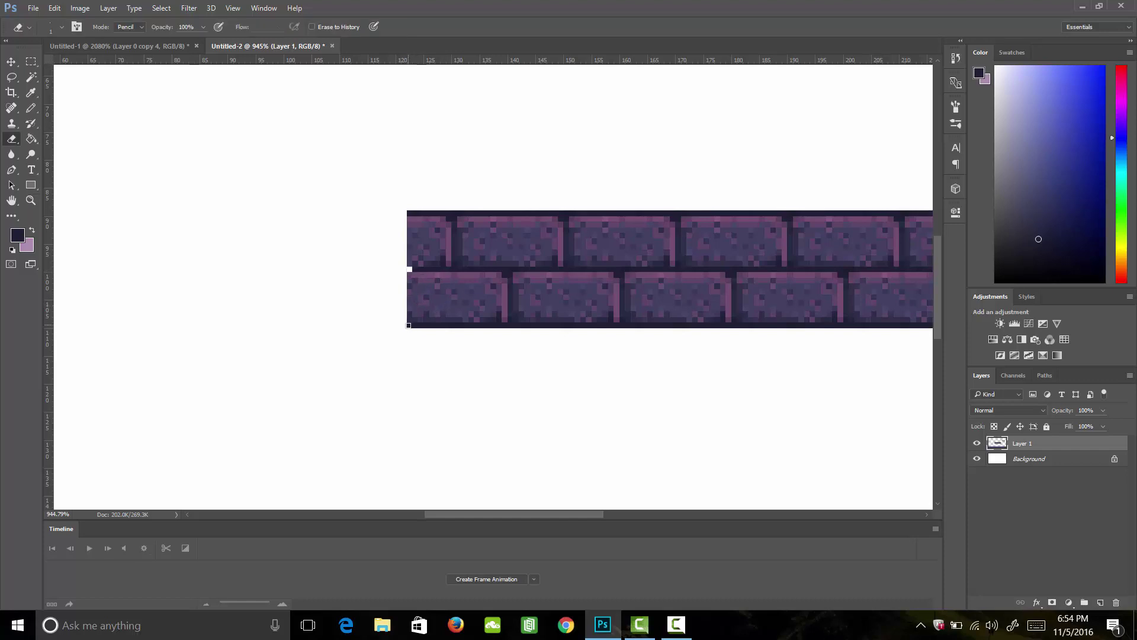
pyautogui.moveTo(413, 326); pyautogui.dragTo(410, 320)
pyautogui.click(415, 325)
pyautogui.click(513, 328)
pyautogui.click(622, 324)
pyautogui.hscroll(10, 650, 325)
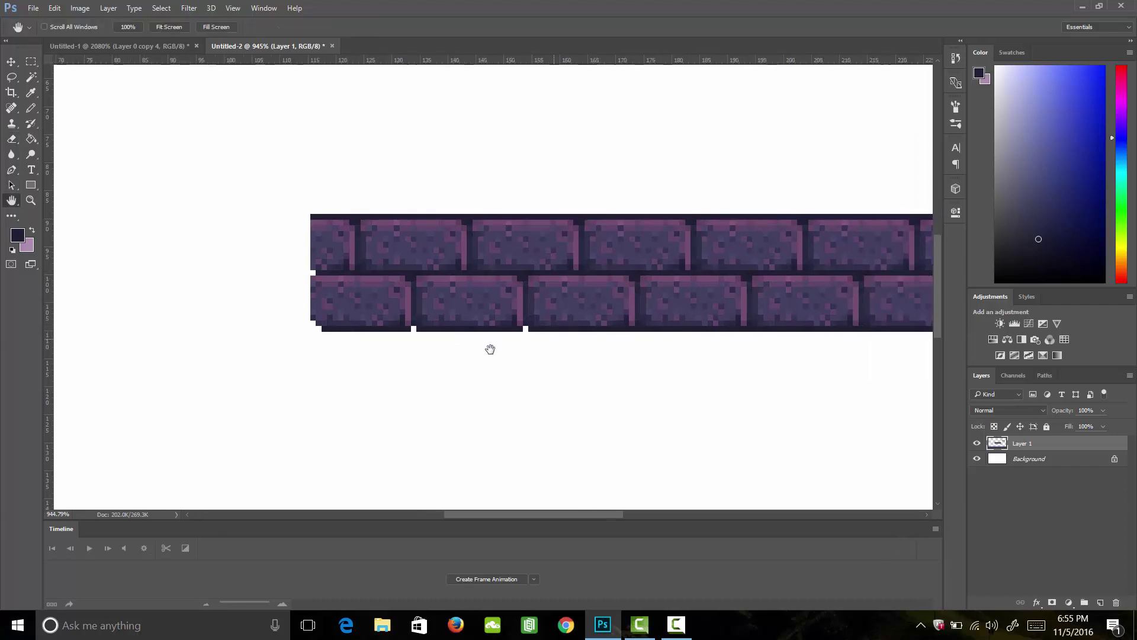
pyautogui.scroll(1, 490, 348)
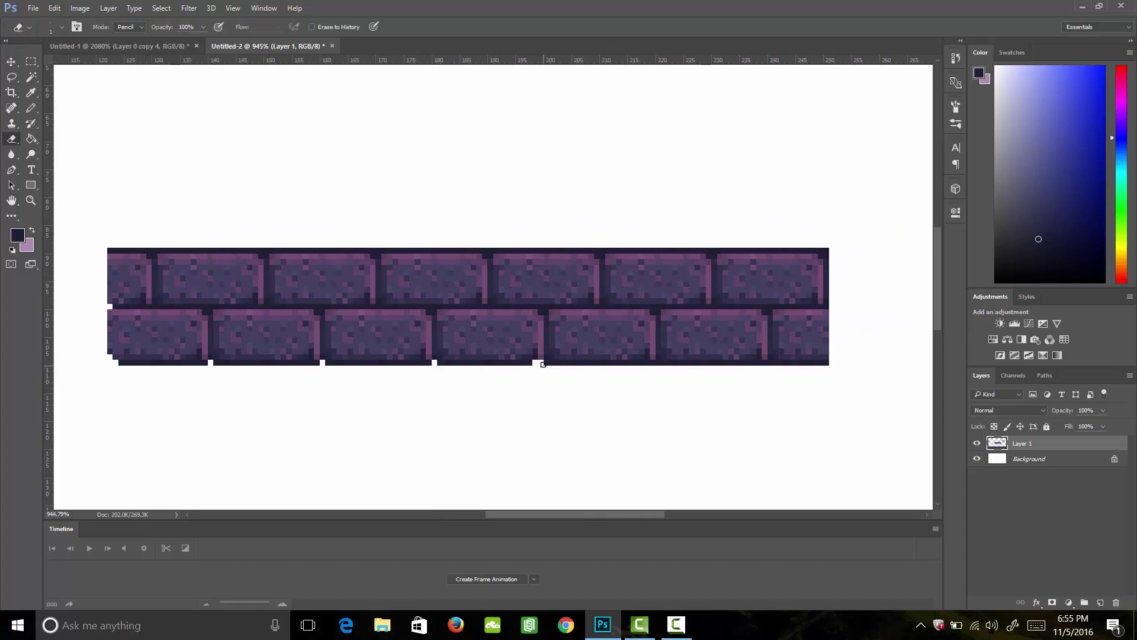
pyautogui.hotkey('ctrl', 'z')
pyautogui.click(546, 357)
pyautogui.click(659, 362)
pyautogui.click(827, 363)
# Chip the upper-right platform's bottom-left corner, bottom edge and bottom-right corner.
pyautogui.press('h')
pyautogui.moveTo(827, 392); pyautogui.dragTo(400, 467)
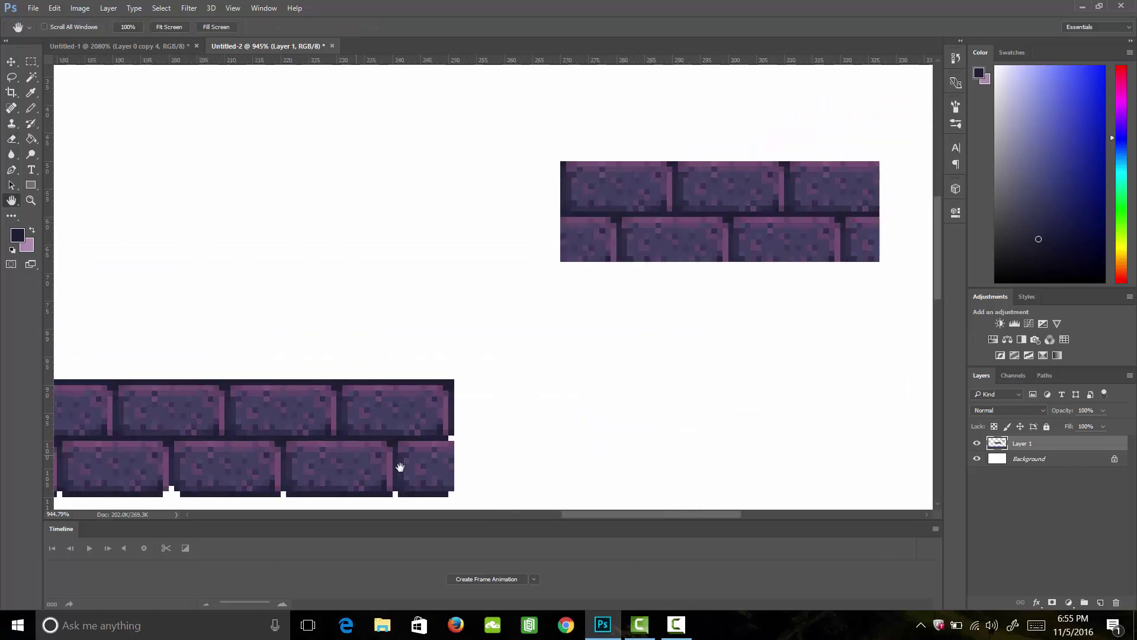
pyautogui.press('e')
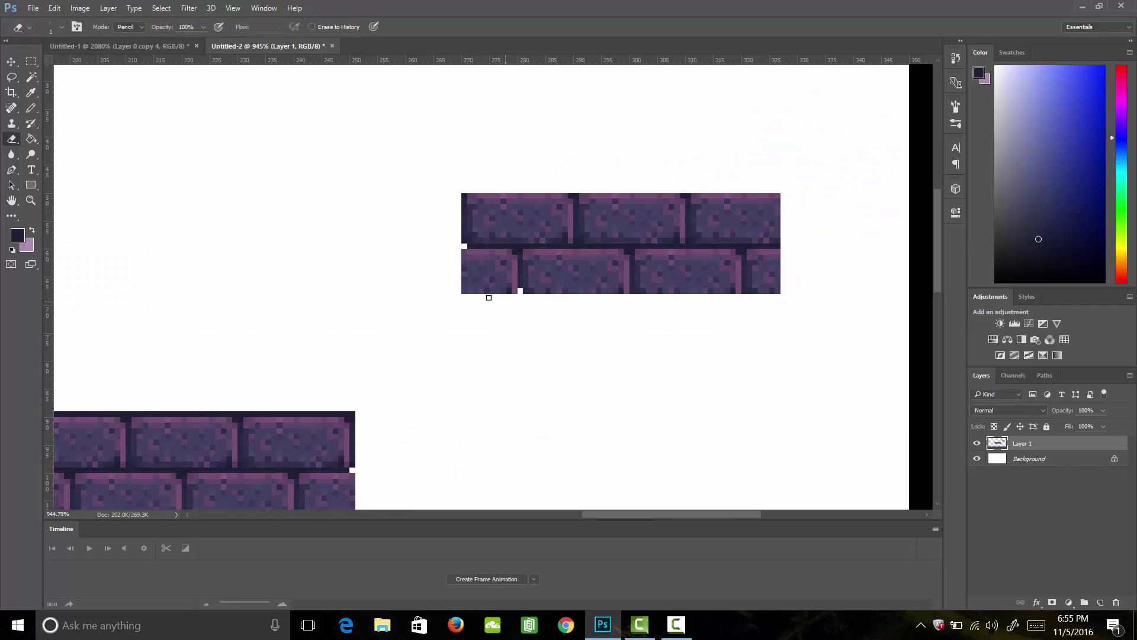
pyautogui.click(464, 291)
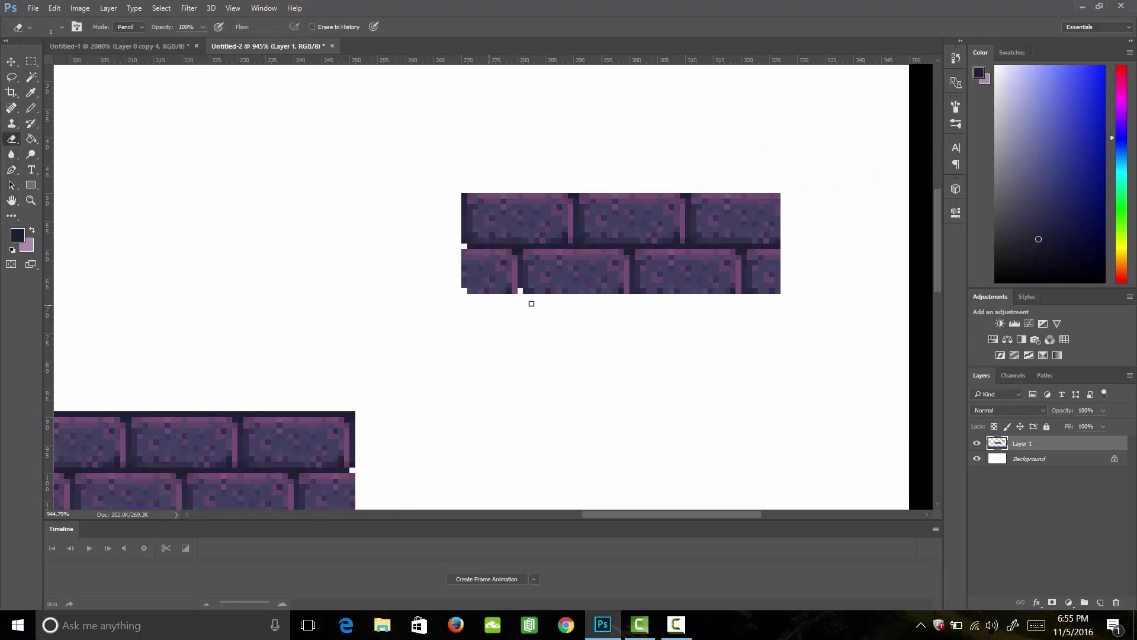
pyautogui.click(628, 290)
pyautogui.hotkey('ctrl', 'z')
pyautogui.click(632, 287)
pyautogui.click(778, 291)
pyautogui.press('z')
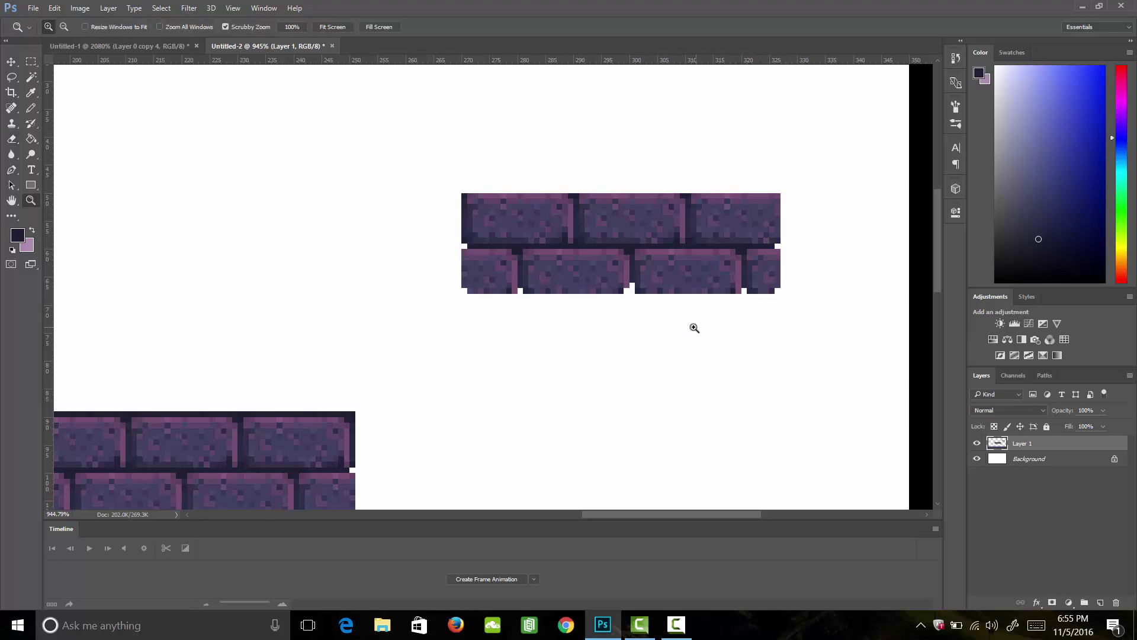
pyautogui.scroll(-6, 622, 332)
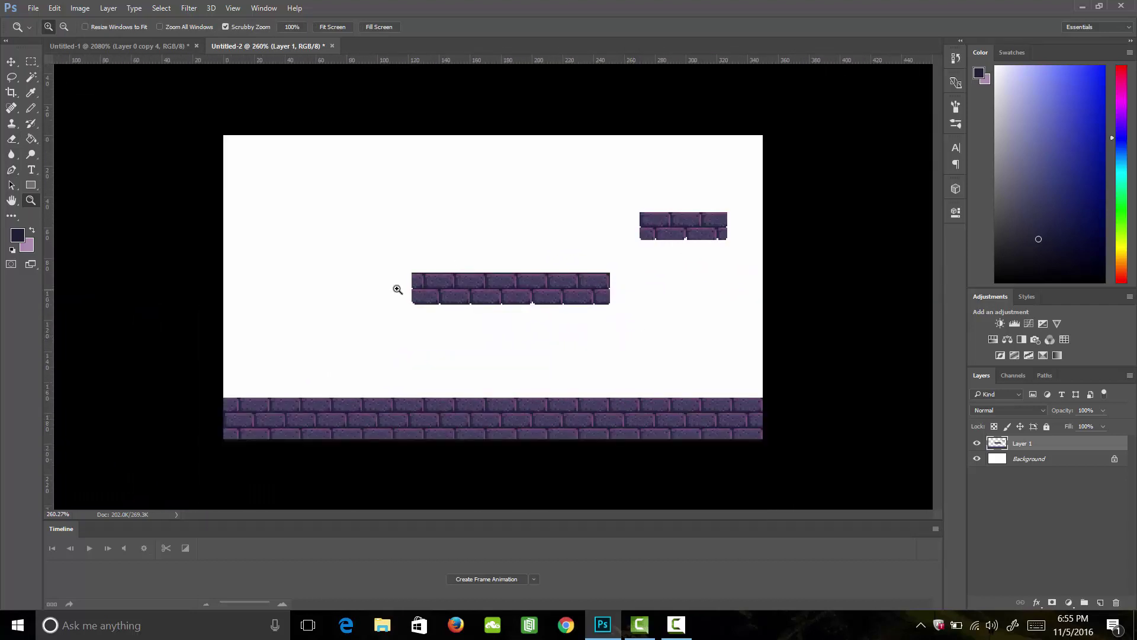
# Draw a sampled purple edge down the right side of the middle platform's last brick.
pyautogui.scroll(5, 395, 287)
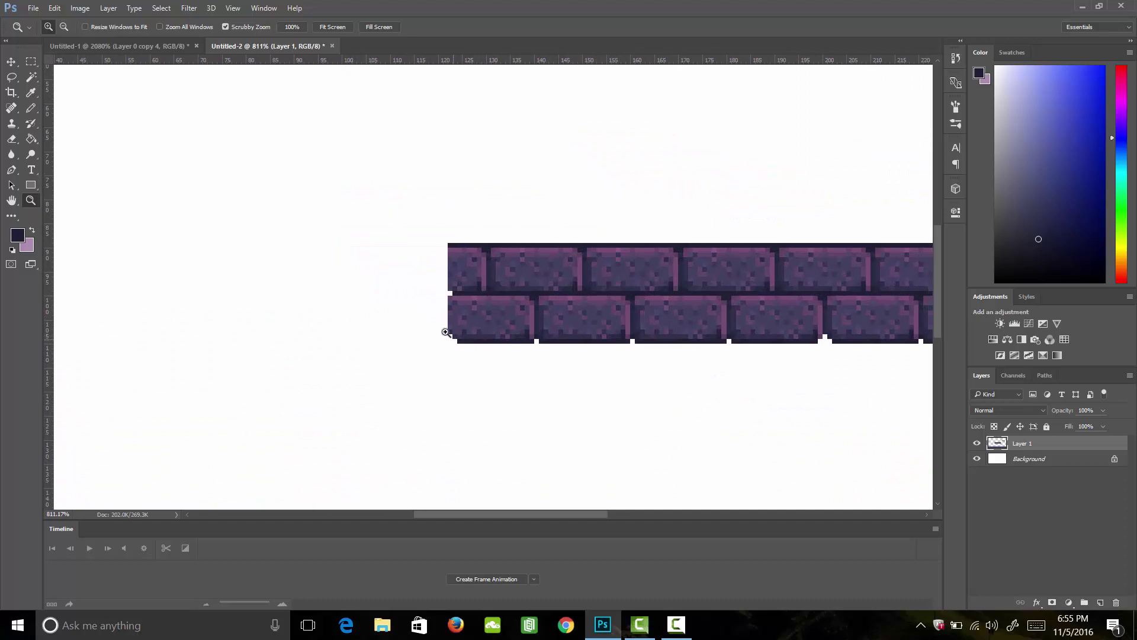
pyautogui.press('h')
pyautogui.moveTo(681, 356); pyautogui.dragTo(551, 366)
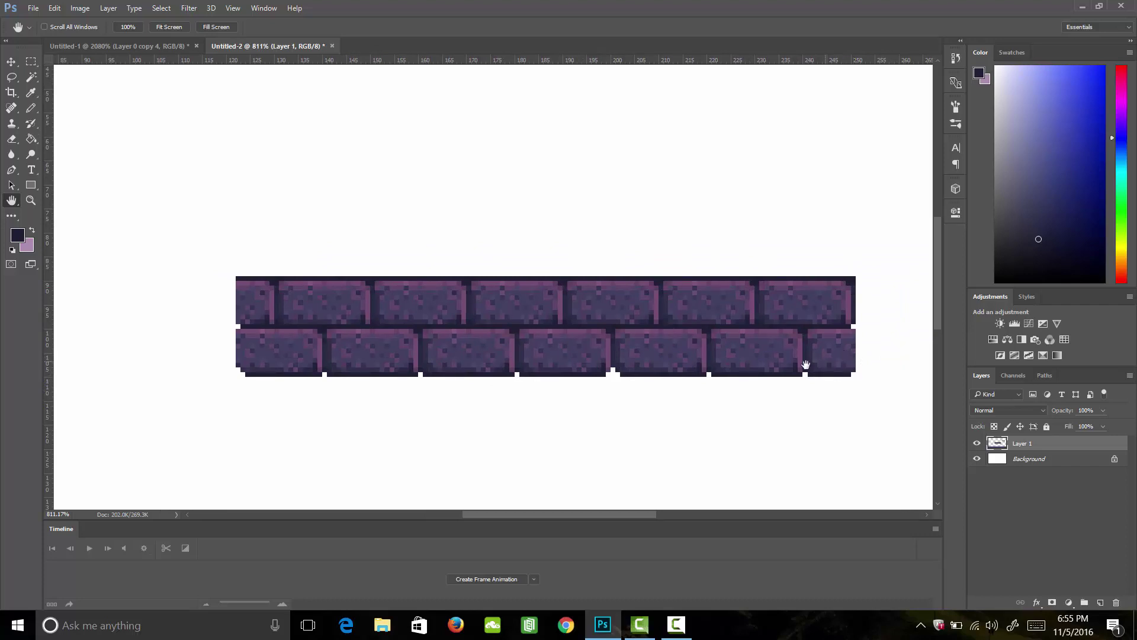
pyautogui.moveTo(805, 364); pyautogui.dragTo(706, 393)
pyautogui.press('i')
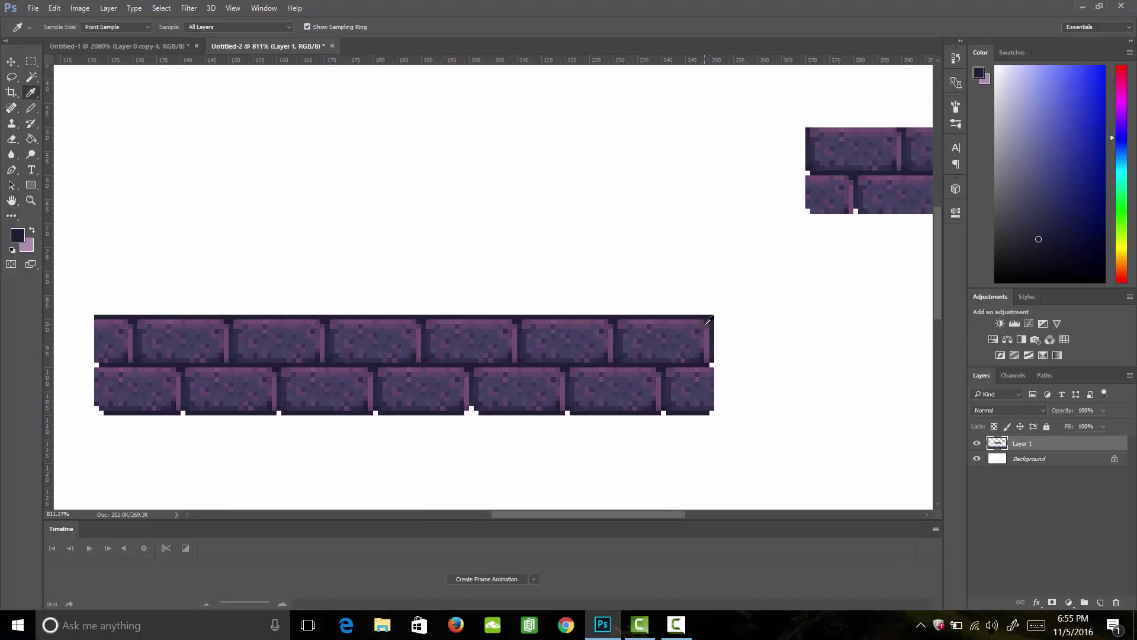
pyautogui.click(713, 338)
pyautogui.press('b')
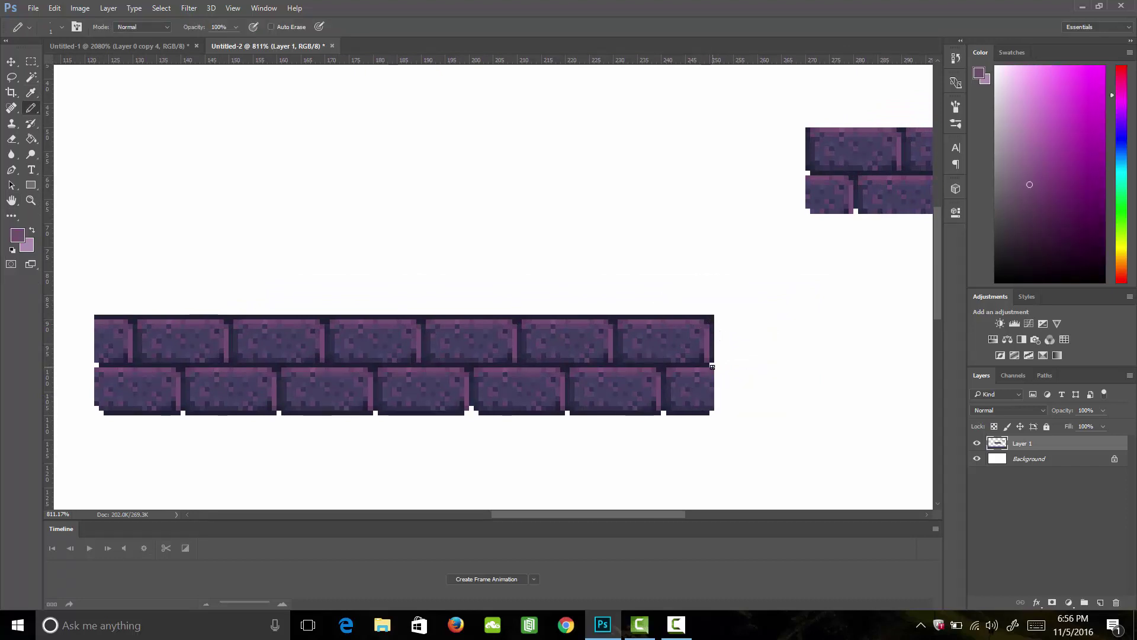
pyautogui.moveTo(712, 373); pyautogui.dragTo(712, 403)
pyautogui.press('i')
pyautogui.click(713, 321)
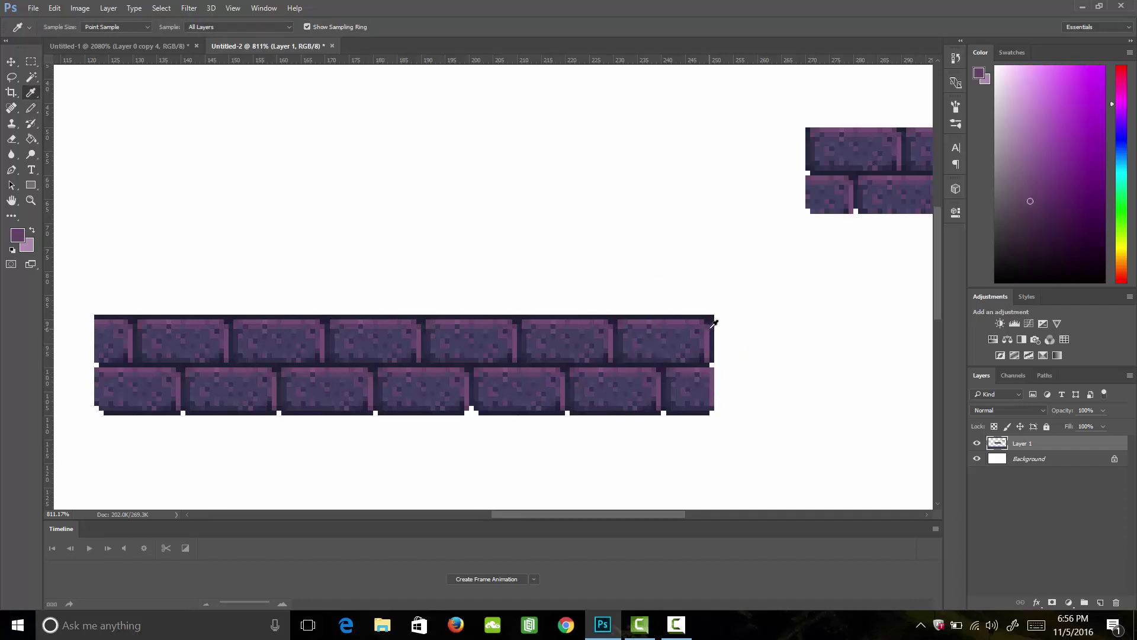
pyautogui.press('b')
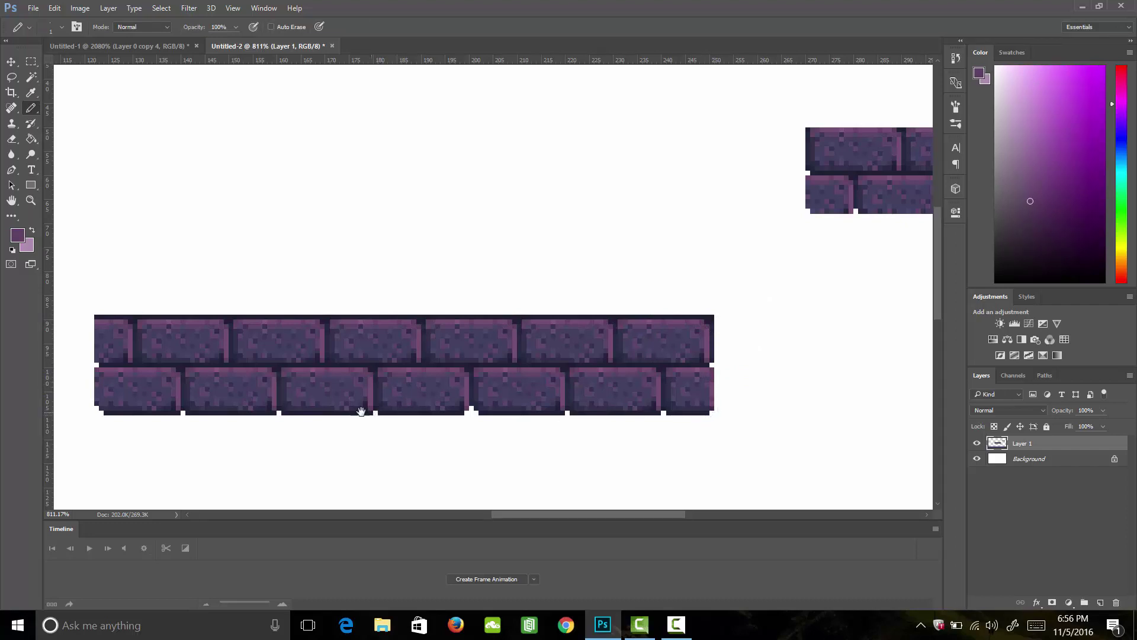
# Sample dark brick edge colours at the platform's left end.
pyautogui.press('h')
pyautogui.moveTo(330, 401); pyautogui.dragTo(555, 405)
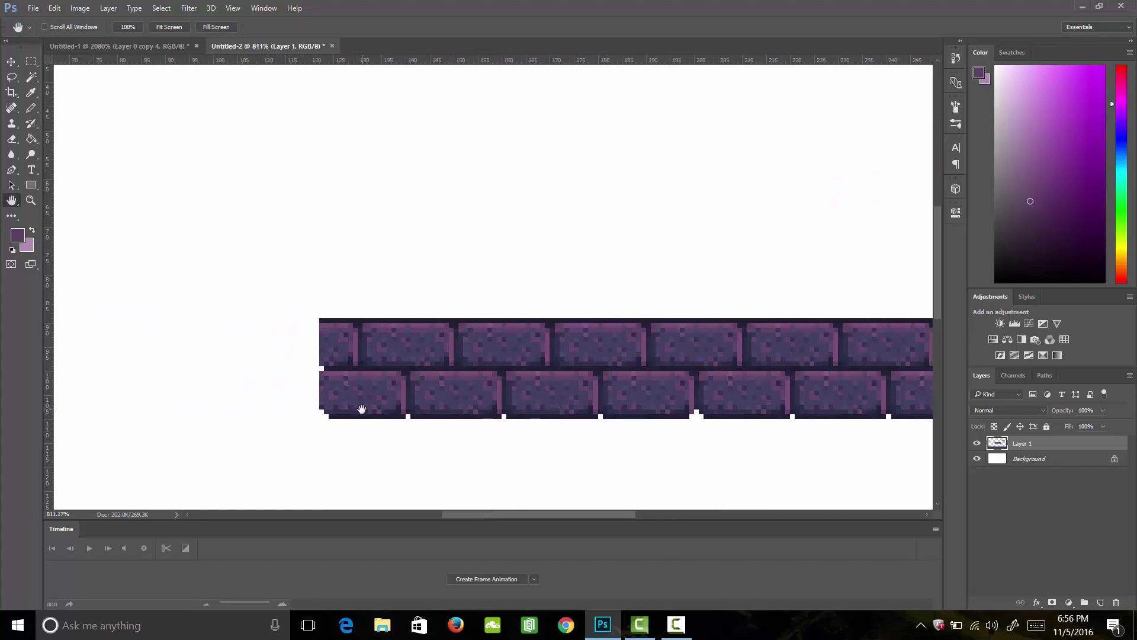
pyautogui.press('i')
pyautogui.click(340, 413)
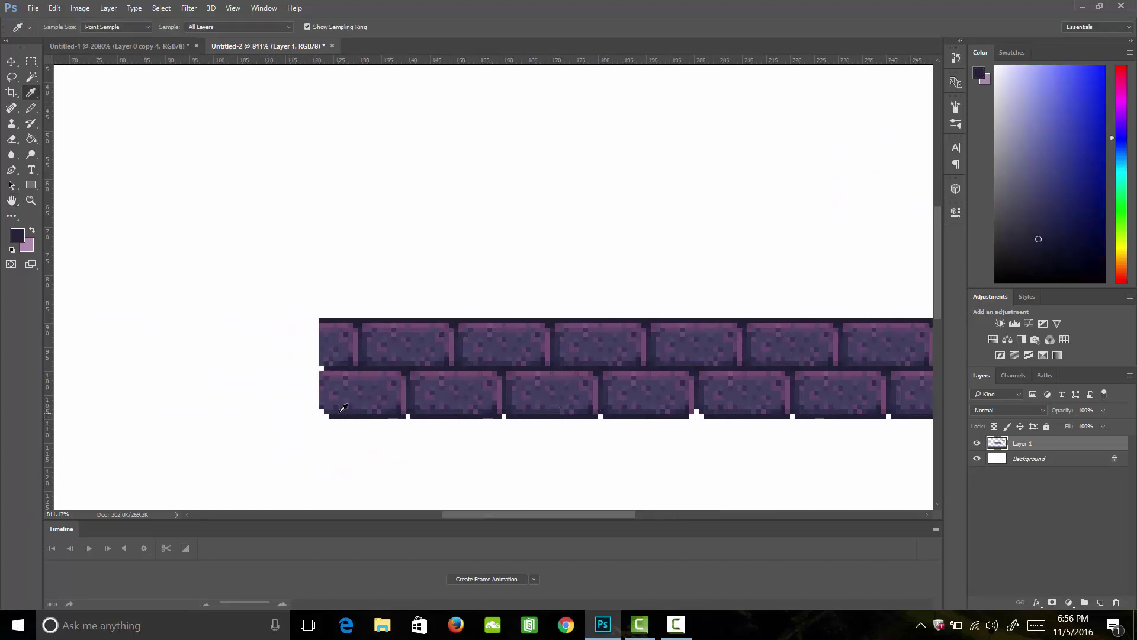
pyautogui.press('b')
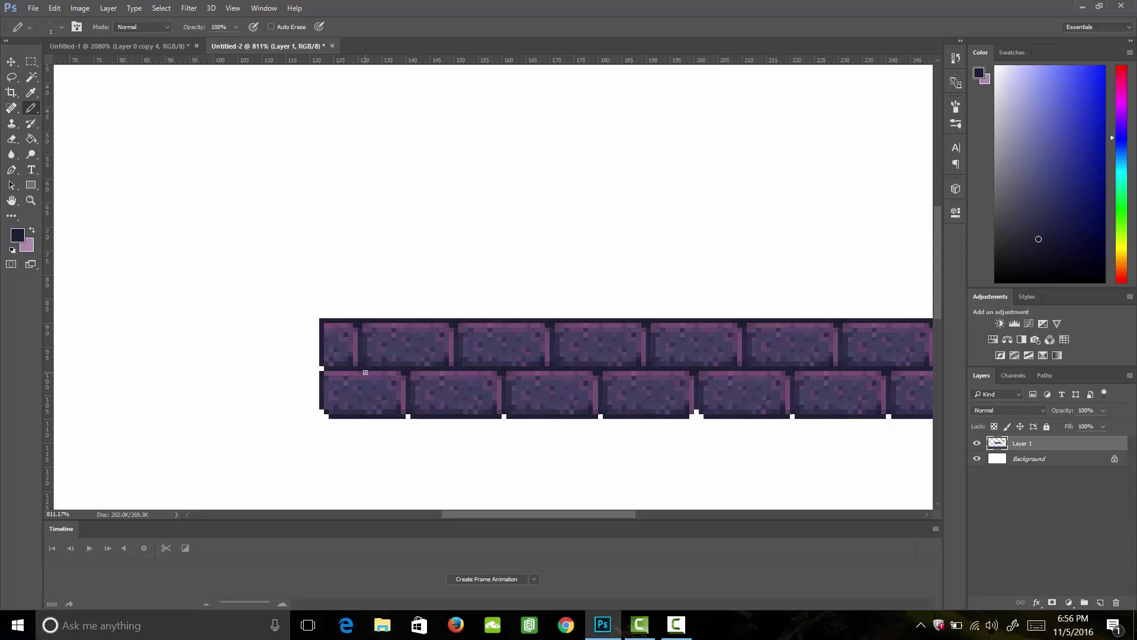
pyautogui.keyDown('alt'); pyautogui.click(411, 390); pyautogui.keyUp('alt')
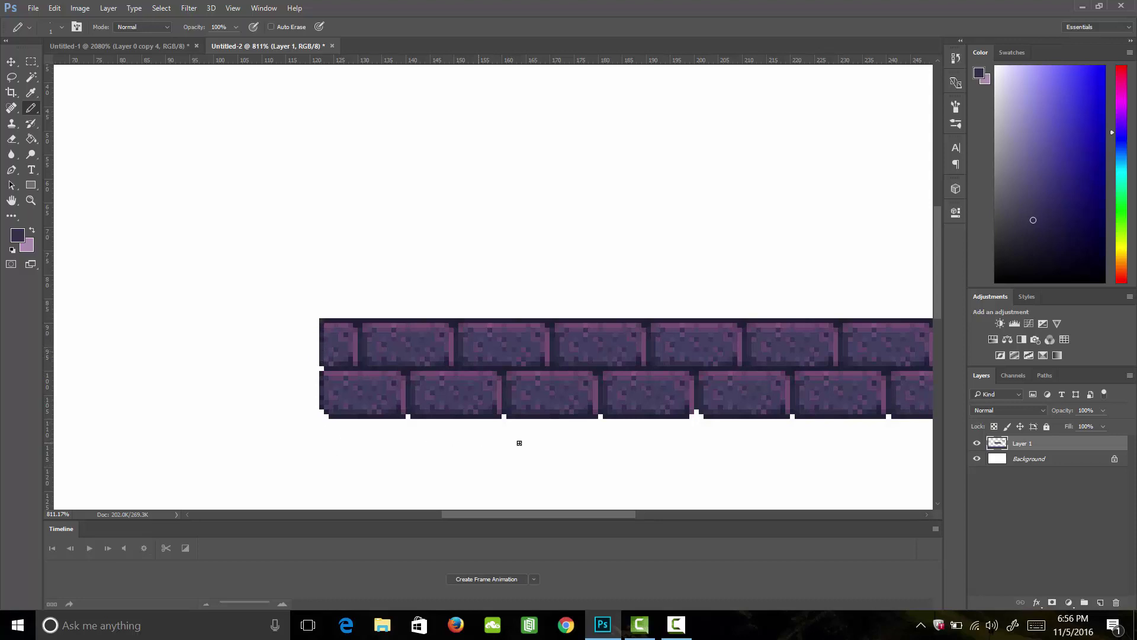
pyautogui.moveTo(697, 394); pyautogui.dragTo(434, 398)
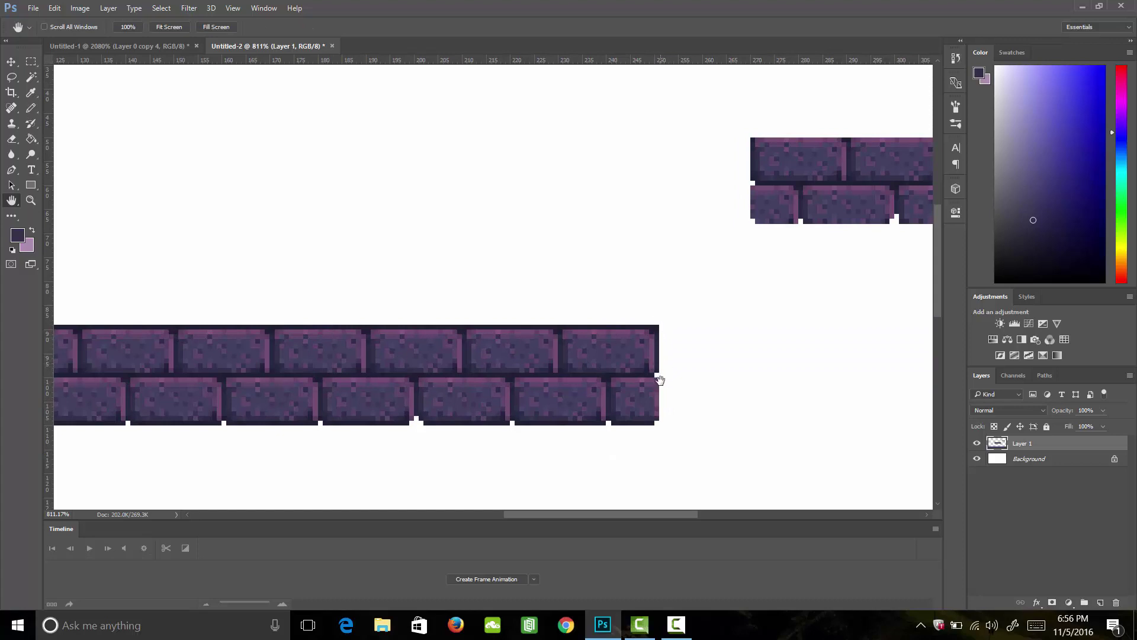
# Delete the dark column of pixels at the brick platform's end.
pyautogui.press('m')
pyautogui.moveTo(683, 377); pyautogui.dragTo(655, 306)
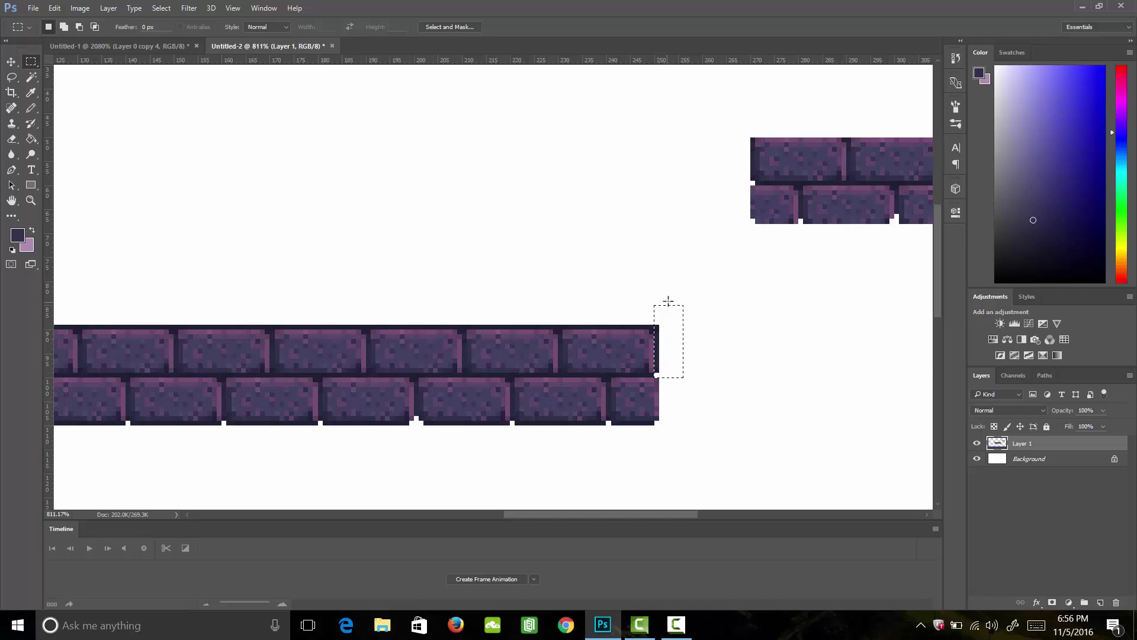
pyautogui.press('Delete')
pyautogui.hotkey('ctrl', 'd')
# Draw a dark edge and a dark bottom line on the upper-right platform's bricks.
pyautogui.press('h')
pyautogui.moveTo(746, 326); pyautogui.dragTo(356, 475)
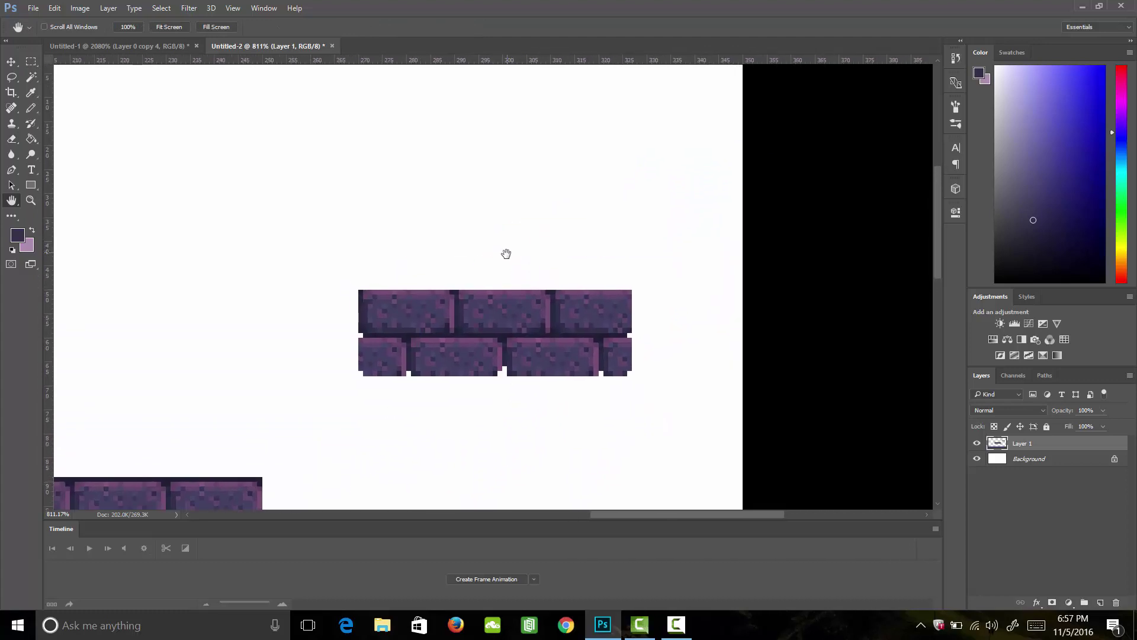
pyautogui.press('i')
pyautogui.click(365, 311)
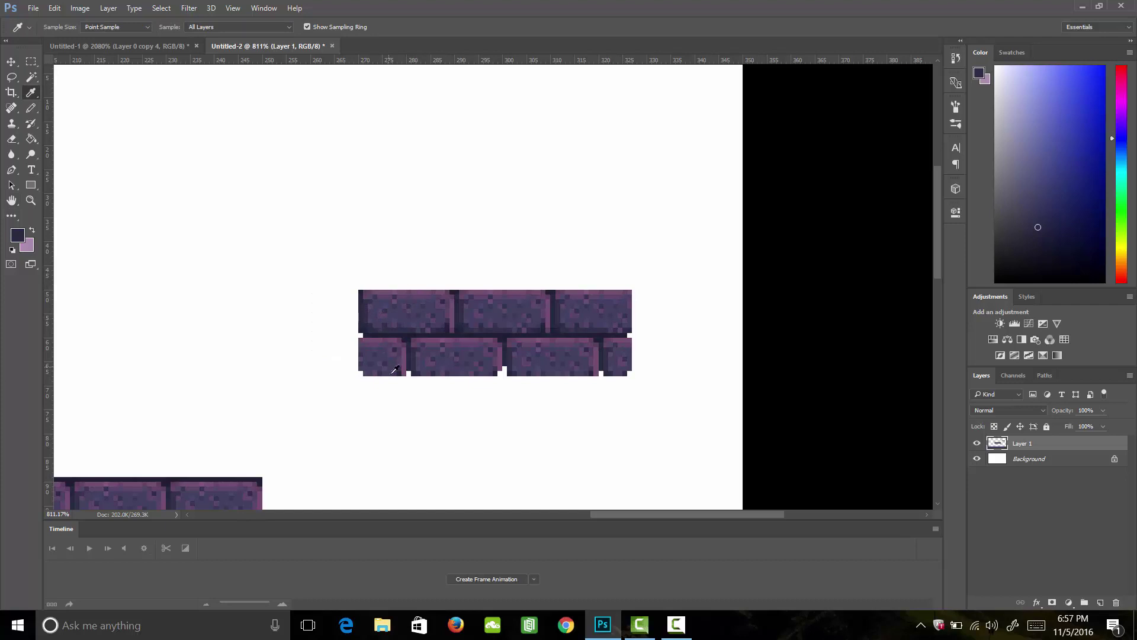
pyautogui.press('b')
pyautogui.moveTo(360, 340); pyautogui.dragTo(362, 367)
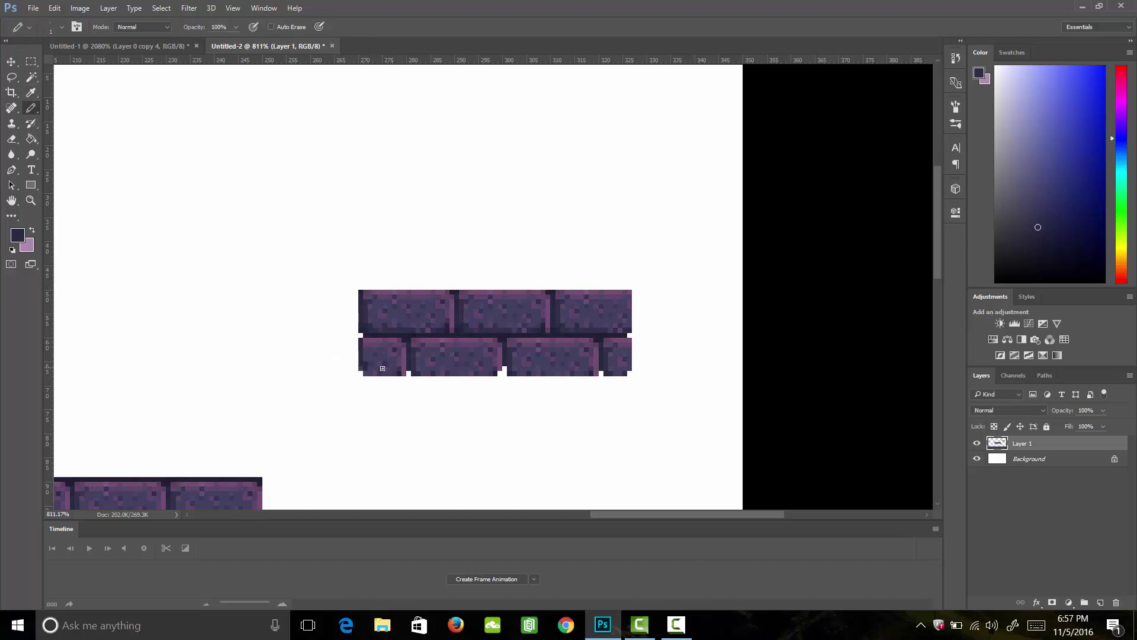
pyautogui.click(385, 378)
pyautogui.hotkey('ctrl', 'alt', 'z')
pyautogui.hotkey('ctrl', 'alt', 'z')
pyautogui.moveTo(365, 374); pyautogui.dragTo(587, 374)
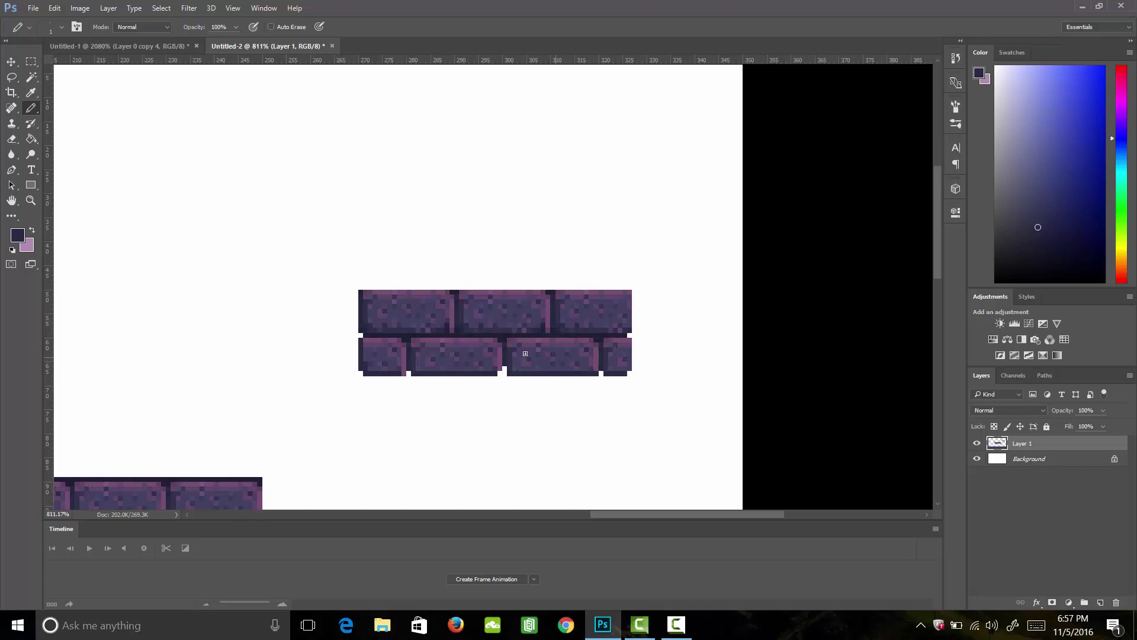
# Retouch the brick pixels with purples sampled from the top-right and lower-left bricks.
pyautogui.press('i')
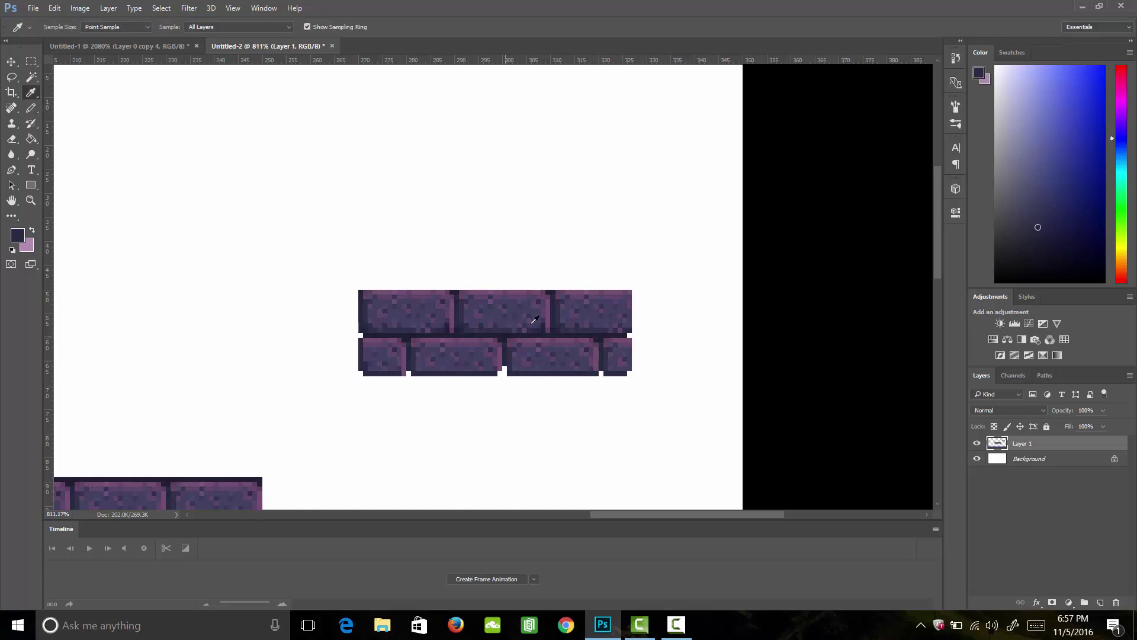
pyautogui.click(563, 307)
pyautogui.press('b')
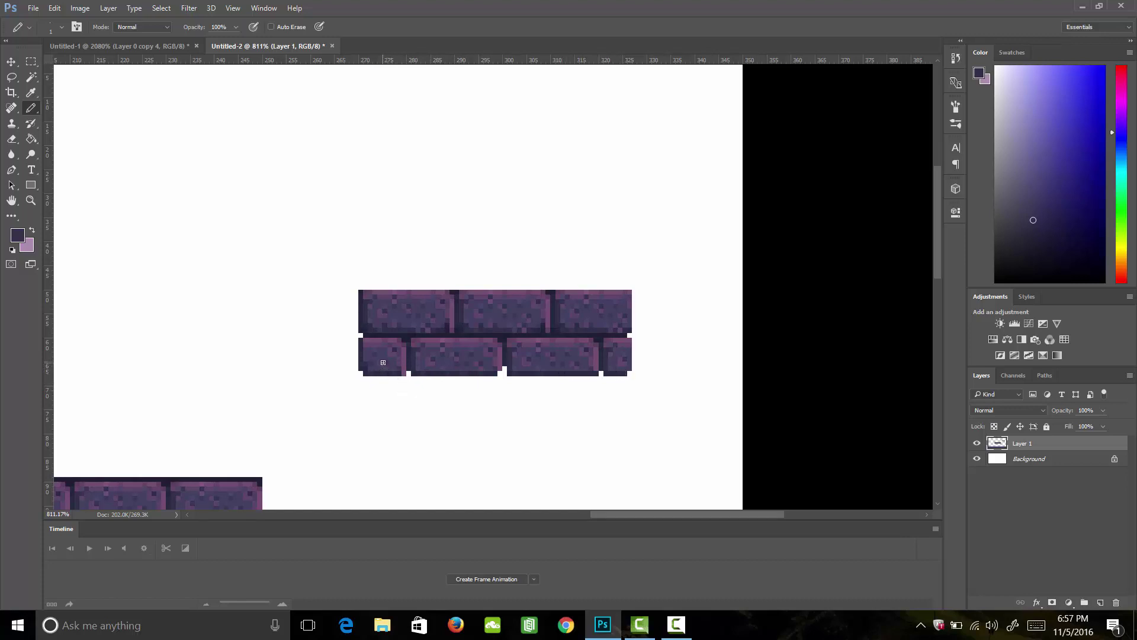
pyautogui.press('i')
pyautogui.click(457, 287)
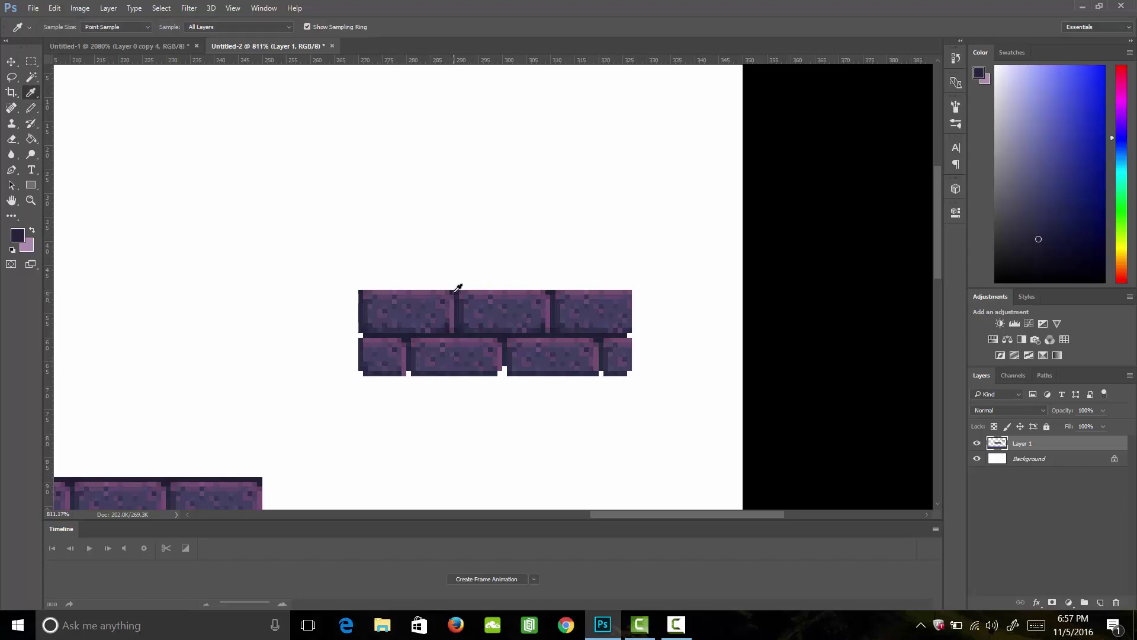
pyautogui.press('b')
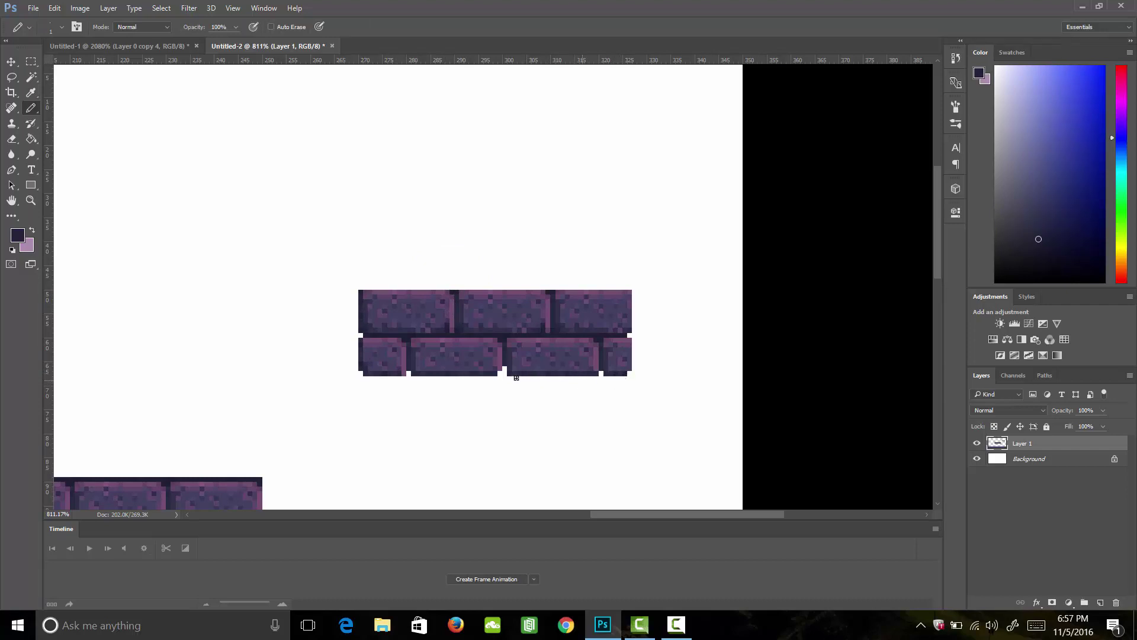
pyautogui.press('i')
pyautogui.click(374, 325)
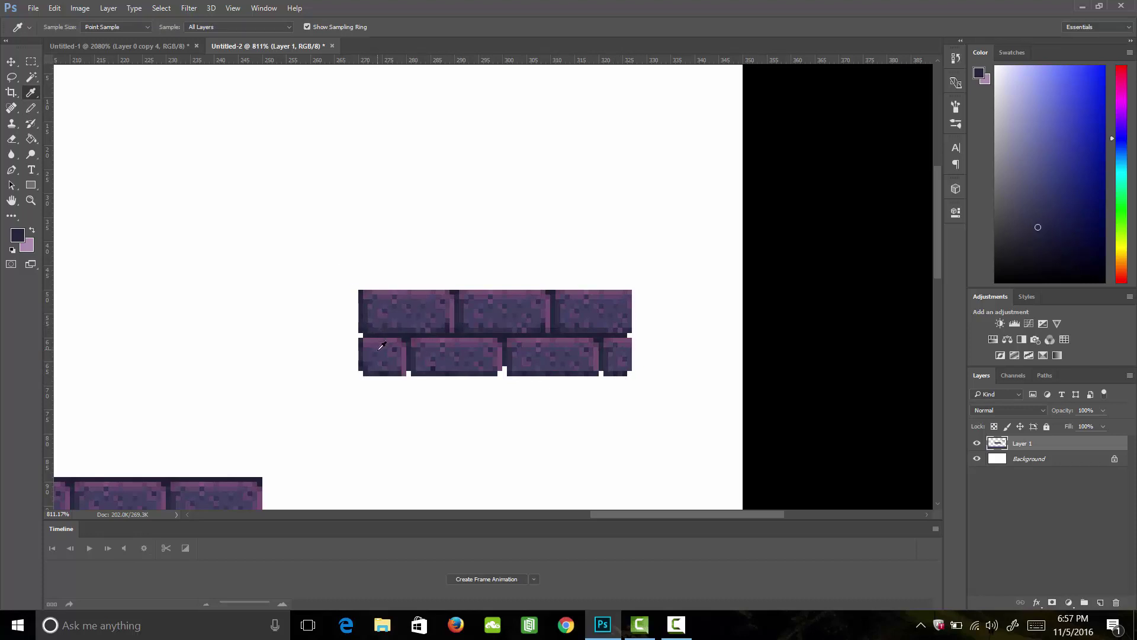
pyautogui.press('b')
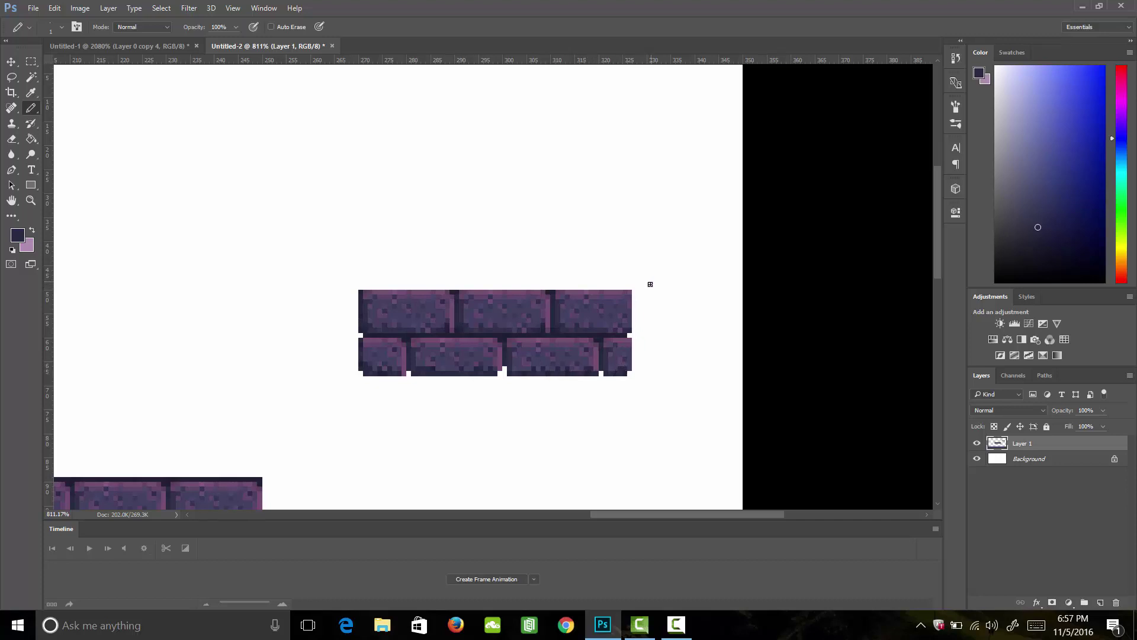
pyautogui.press('i')
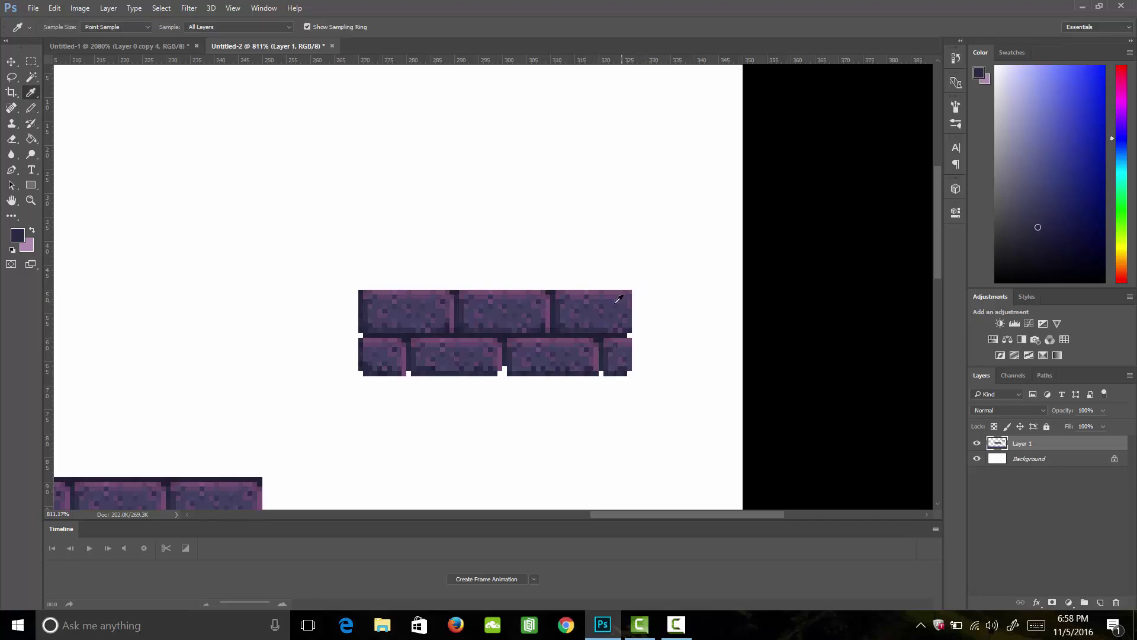
pyautogui.click(564, 337)
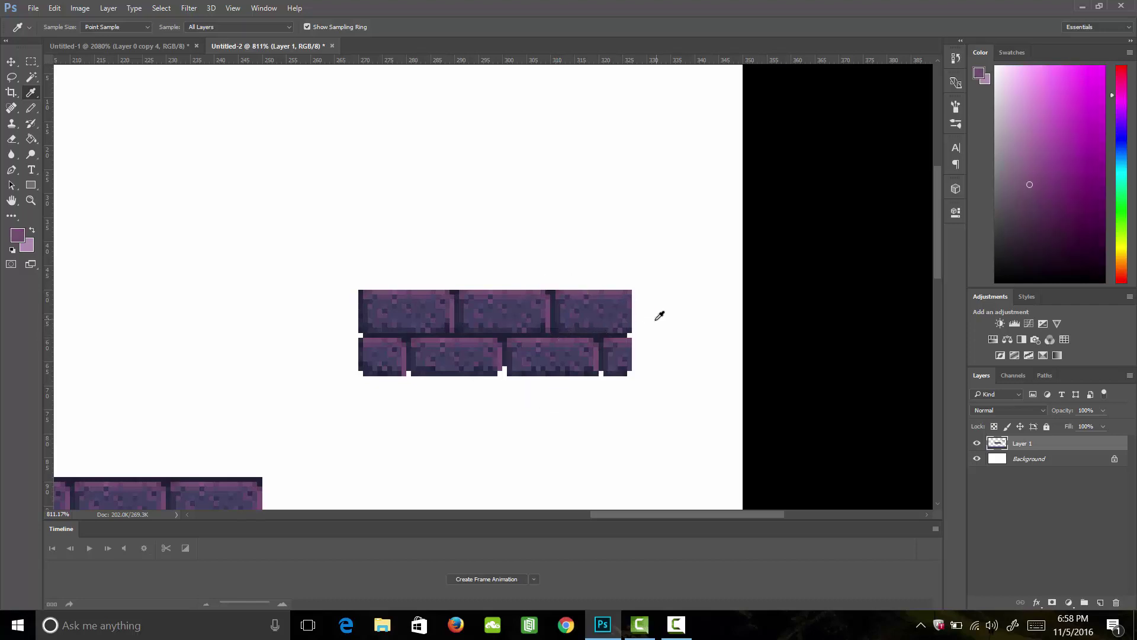
pyautogui.press('b')
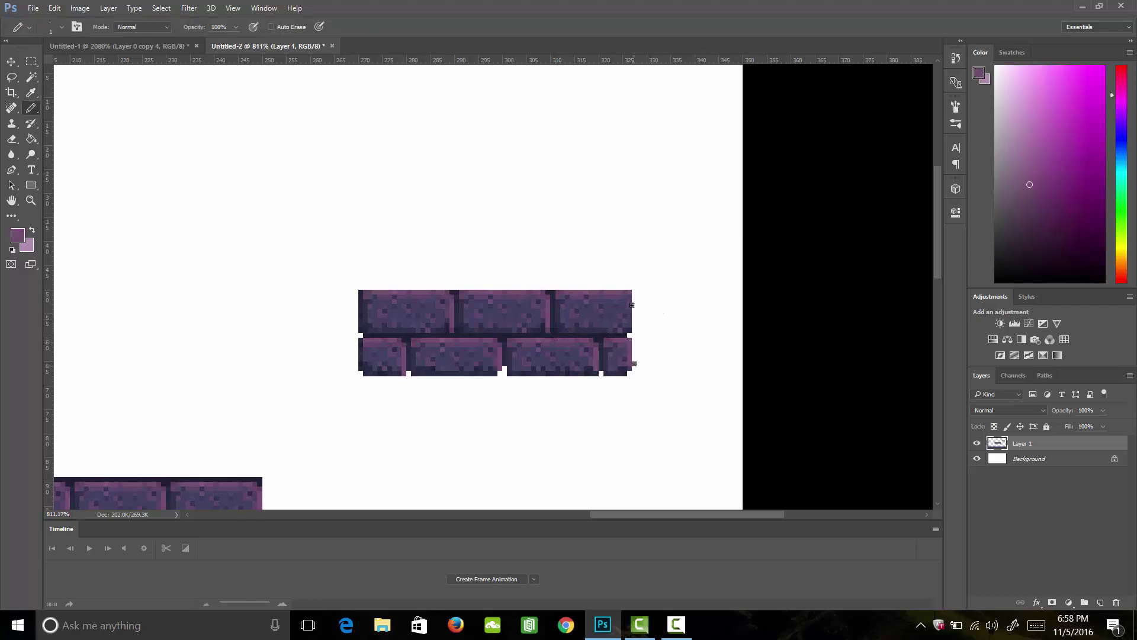
# Remove the stray edge pixel, touch up with a darker purple, and zoom out.
pyautogui.hotkey('ctrl', 'z')
pyautogui.press('i')
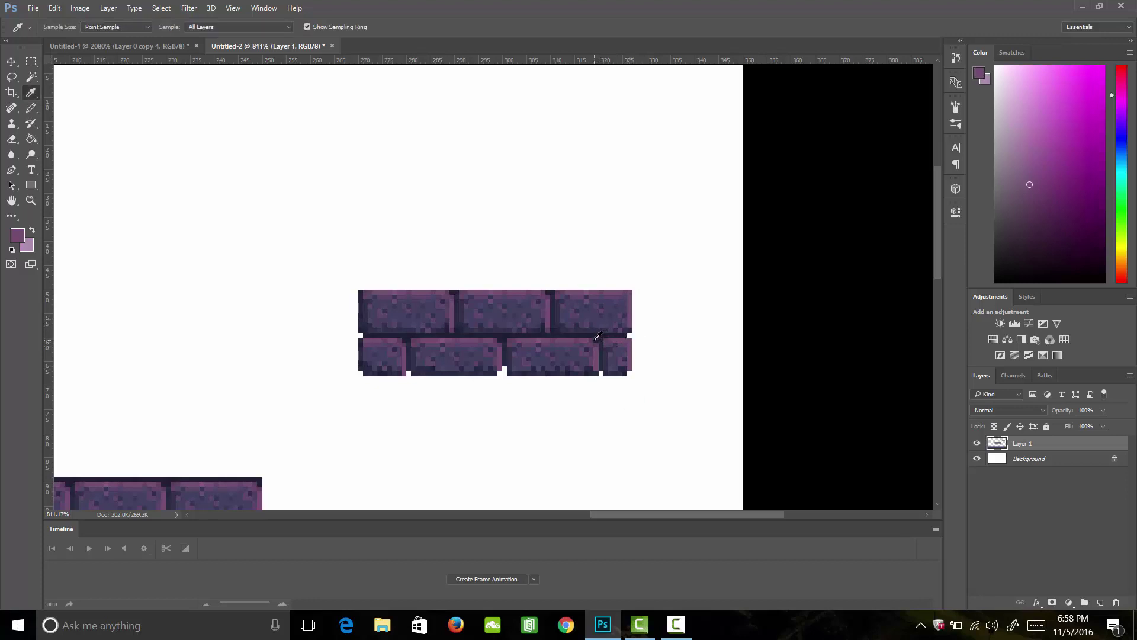
pyautogui.click(595, 339)
pyautogui.press('b')
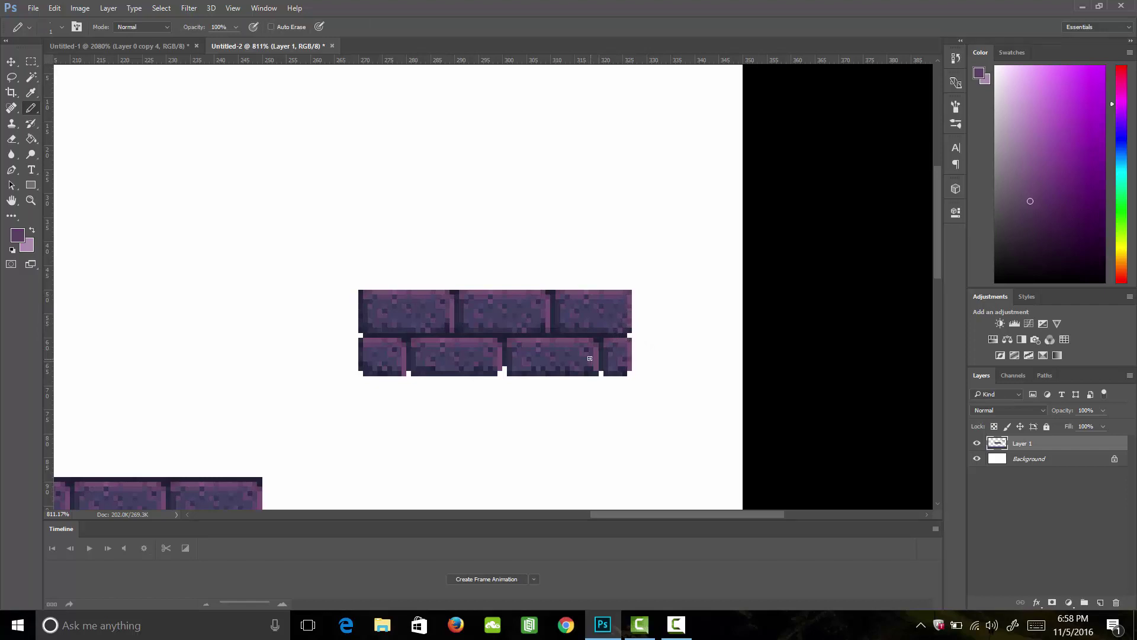
pyautogui.press('z')
pyautogui.moveTo(564, 358)
pyautogui.mouseDown()
pyautogui.moveTo(518, 366)
pyautogui.moveTo(780, 442)
pyautogui.mouseUp()
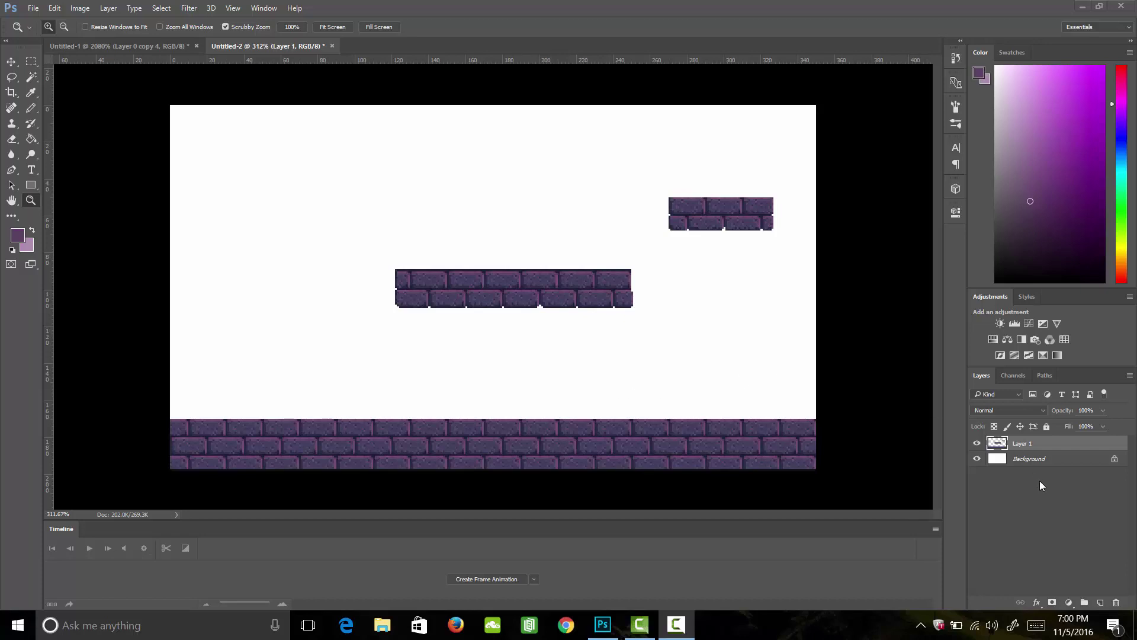
# Select the Background layer and set the foreground colour to light blue #b3c3e3.
pyautogui.click(1043, 460)
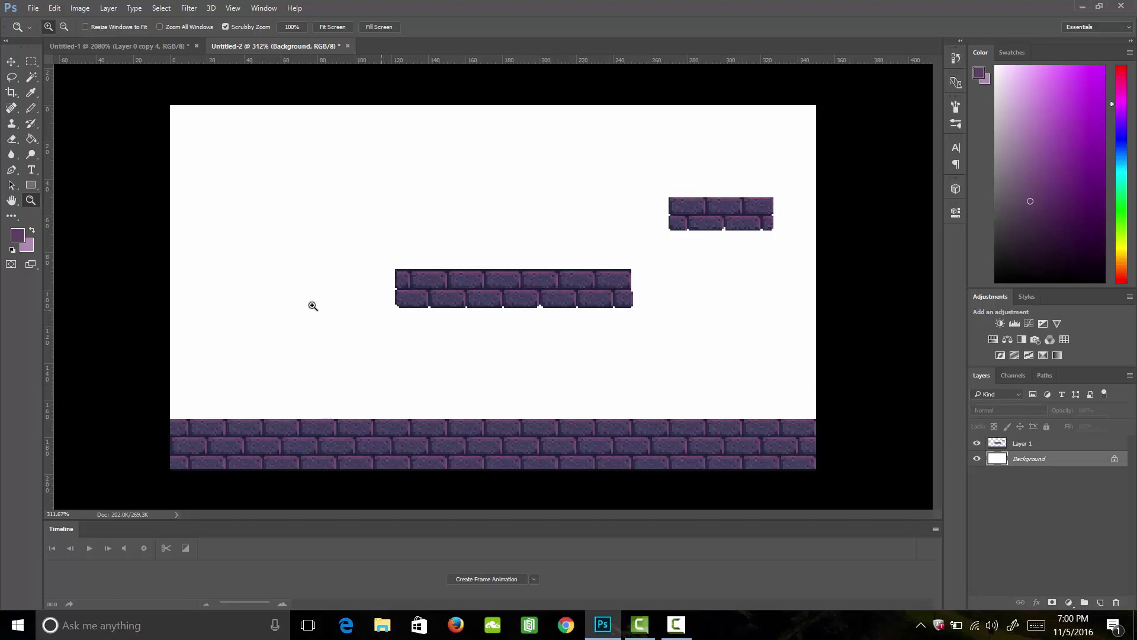
pyautogui.click(18, 235)
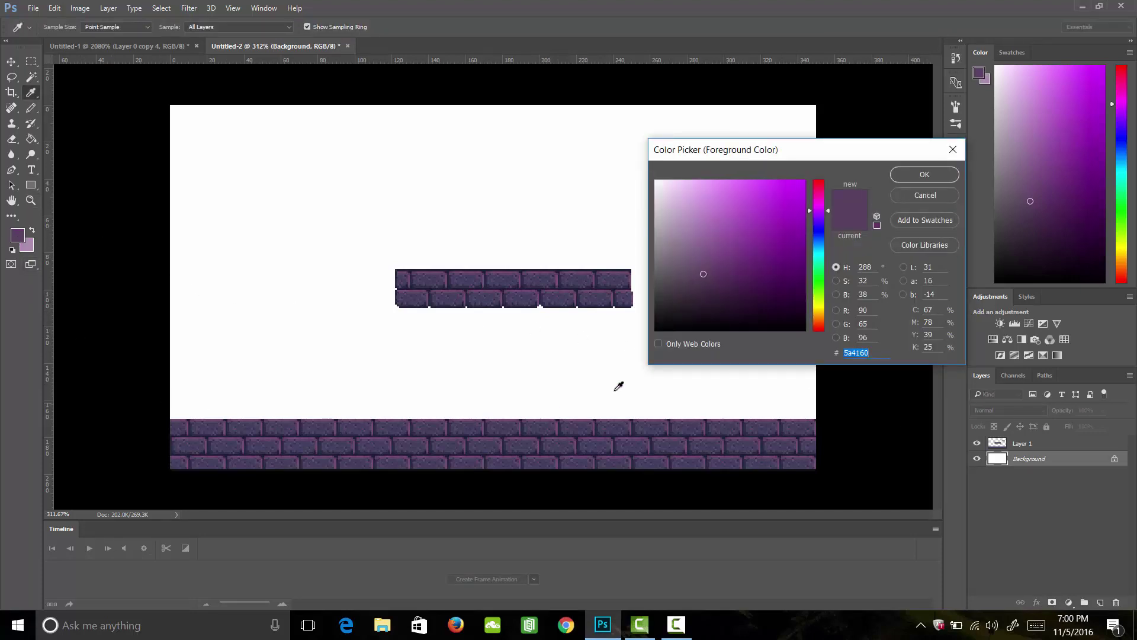
pyautogui.moveTo(698, 220); pyautogui.dragTo(686, 196)
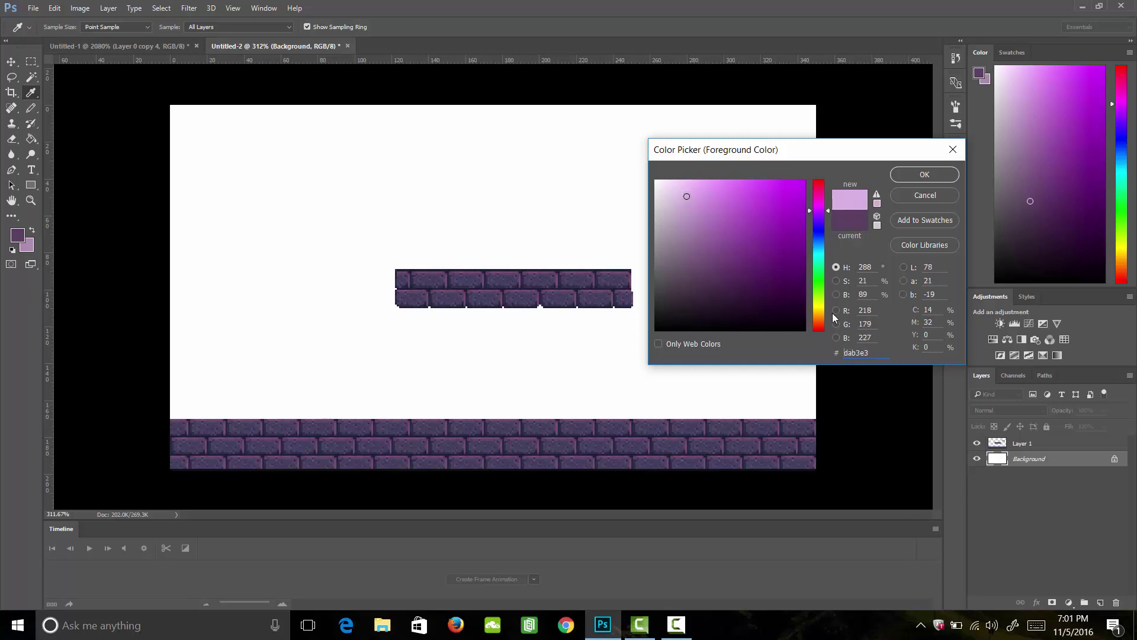
pyautogui.moveTo(819, 214); pyautogui.dragTo(822, 239)
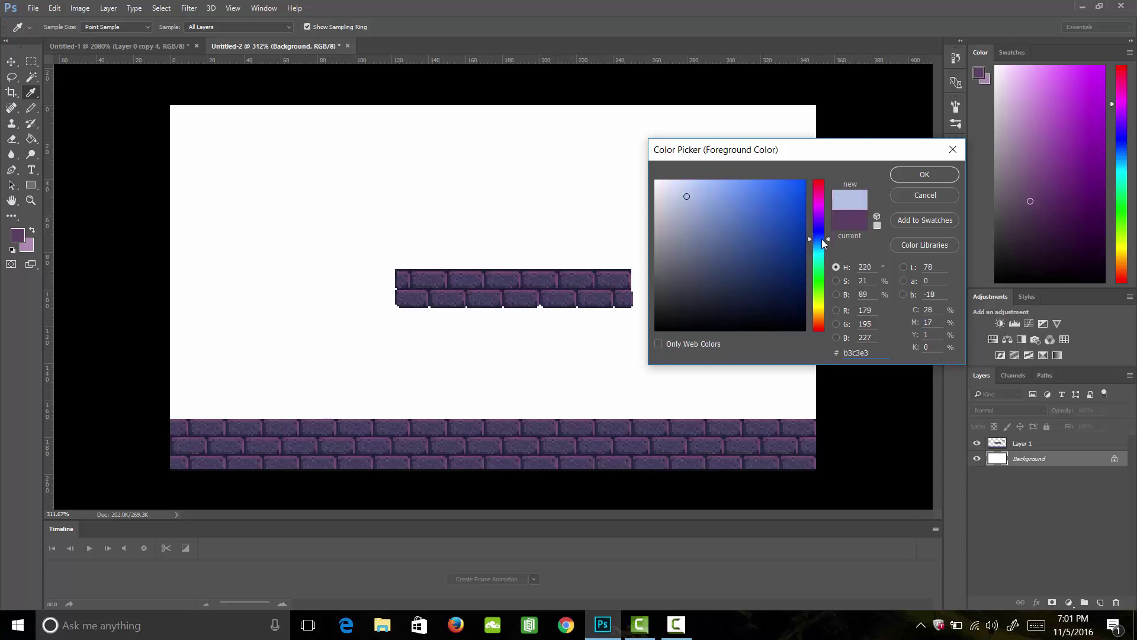
pyautogui.click(911, 175)
# Fill the white background with the light blue using the Paint Bucket set to Foreground.
pyautogui.press('z')
pyautogui.press('g')
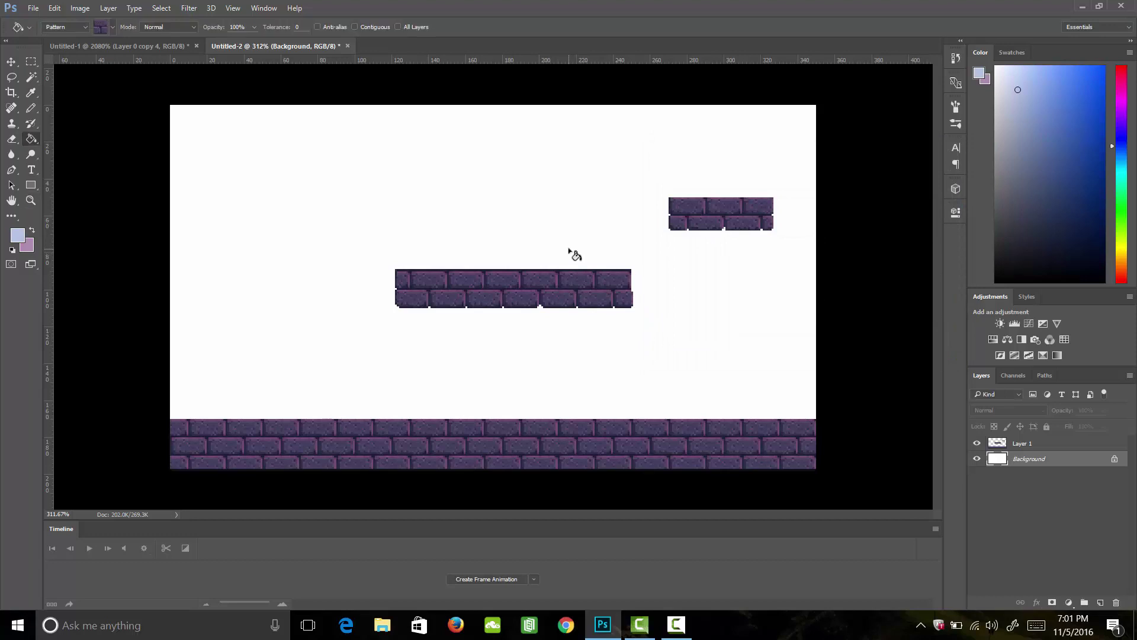
pyautogui.click(74, 25)
pyautogui.click(77, 35)
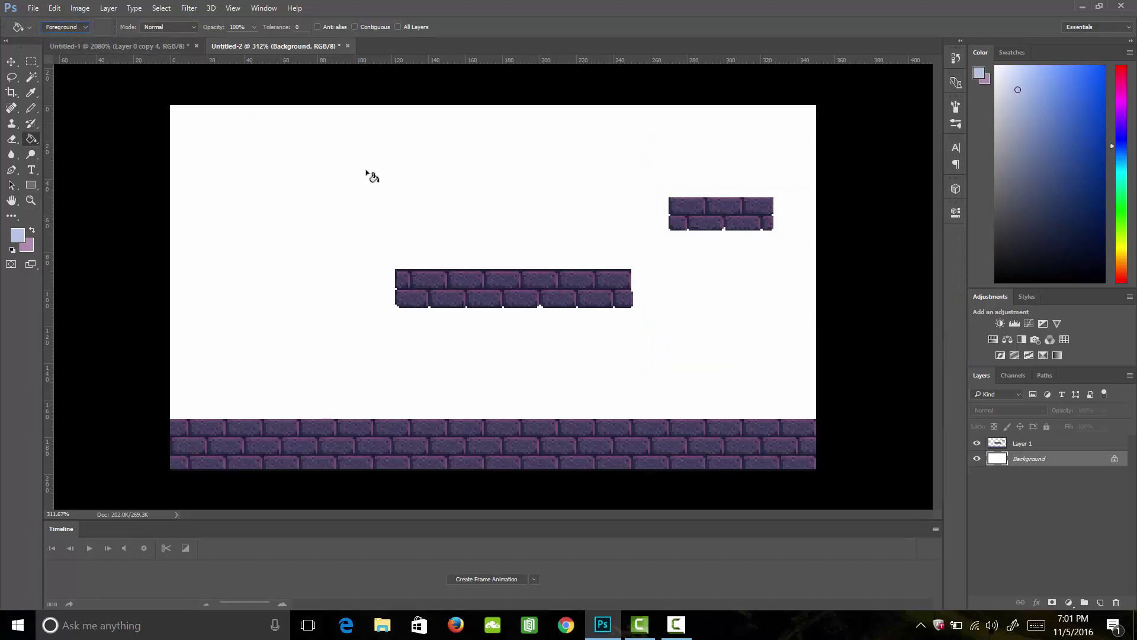
pyautogui.click(530, 220)
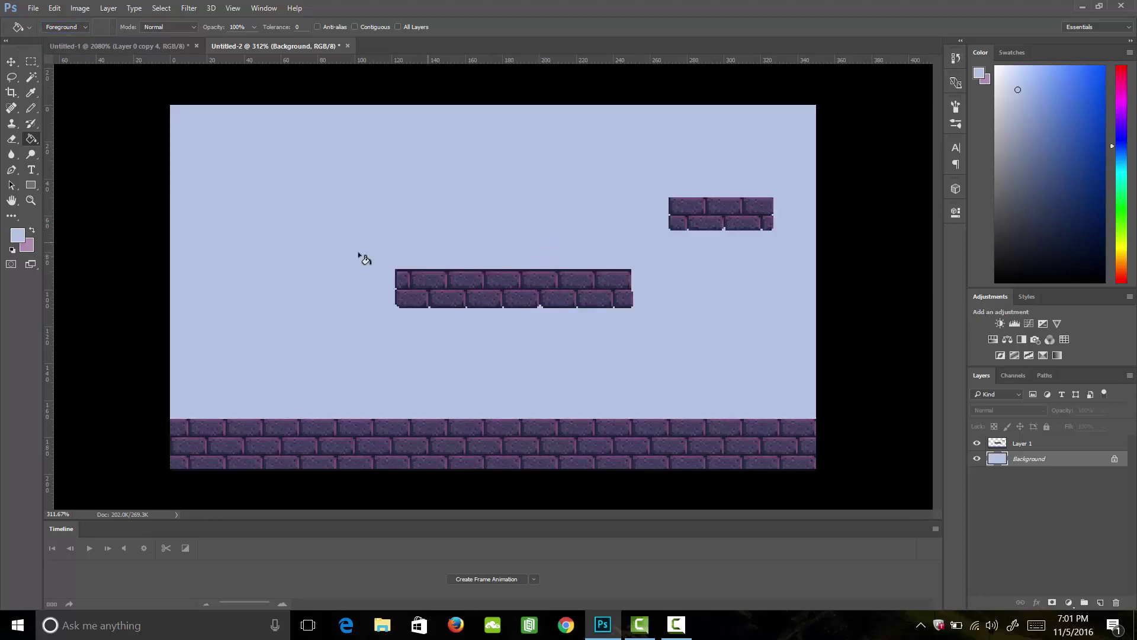
# Set the foreground colour to near-white #eef1f8 for the Pencil.
pyautogui.click(18, 236)
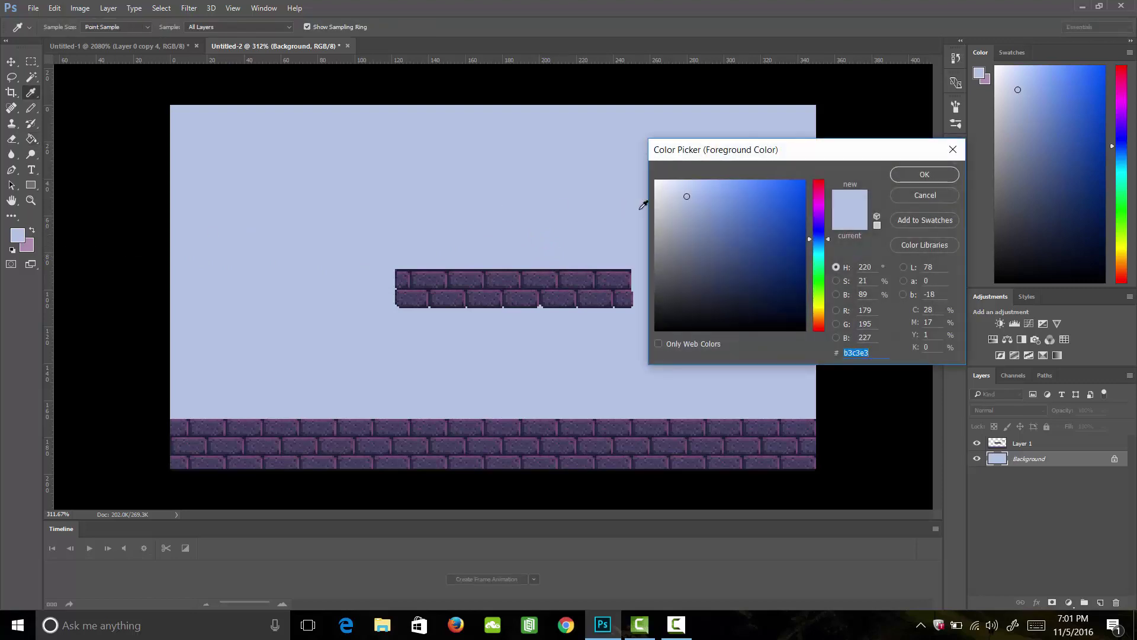
pyautogui.moveTo(659, 194); pyautogui.dragTo(648, 173)
pyautogui.click(894, 177)
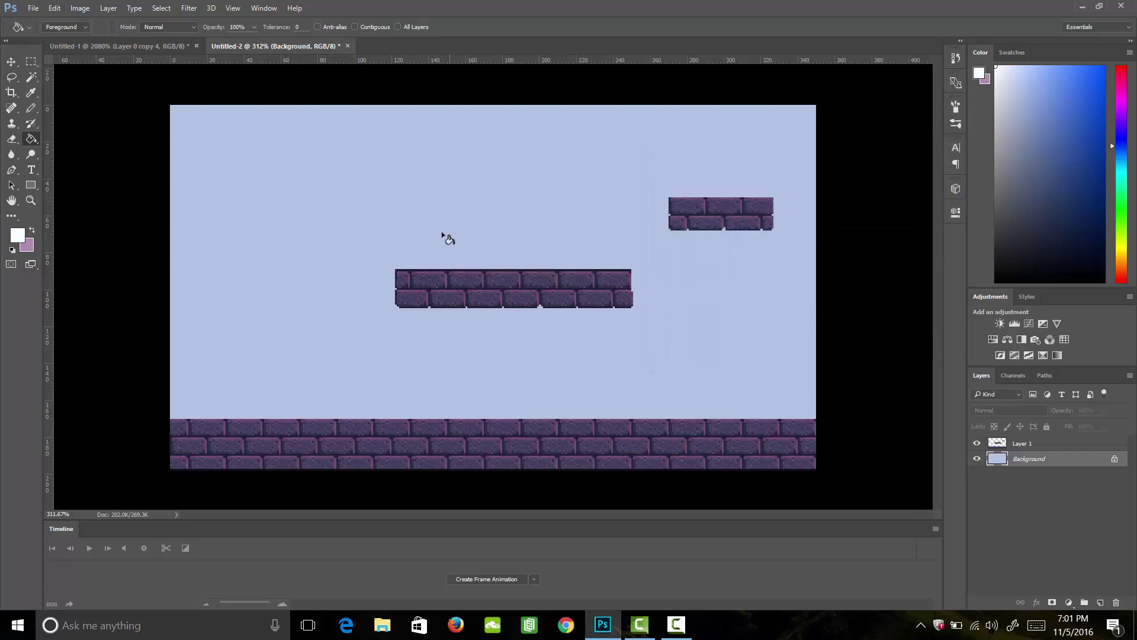
pyautogui.press('b')
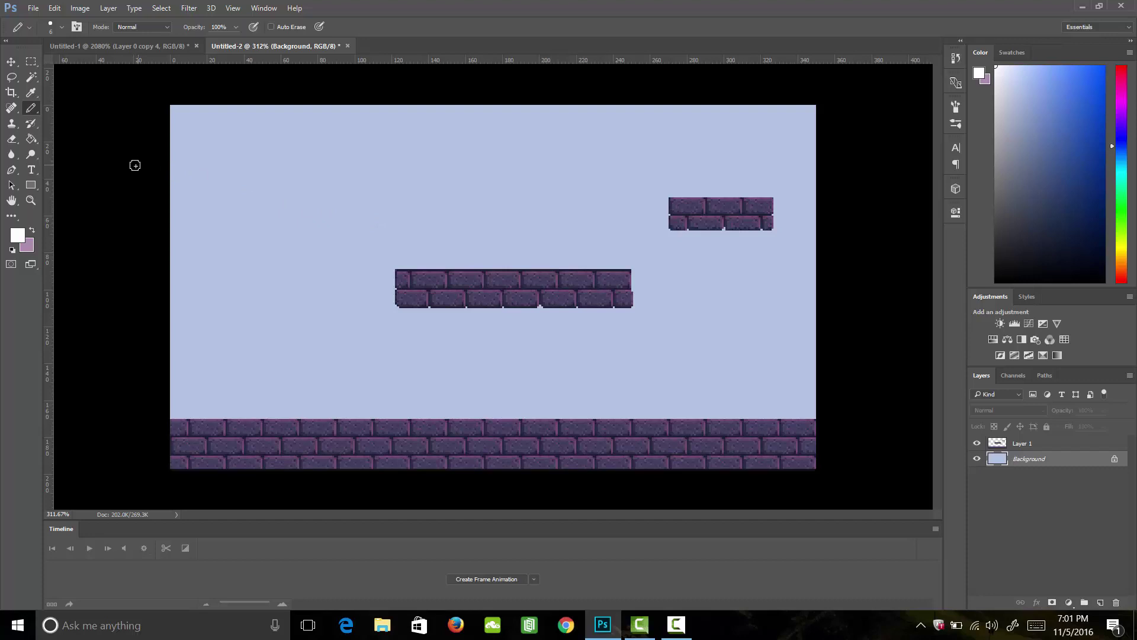
# Replace the white stroke's colour with a very pale blue, #d7deee.
pyautogui.moveTo(172, 163); pyautogui.dragTo(964, 153)
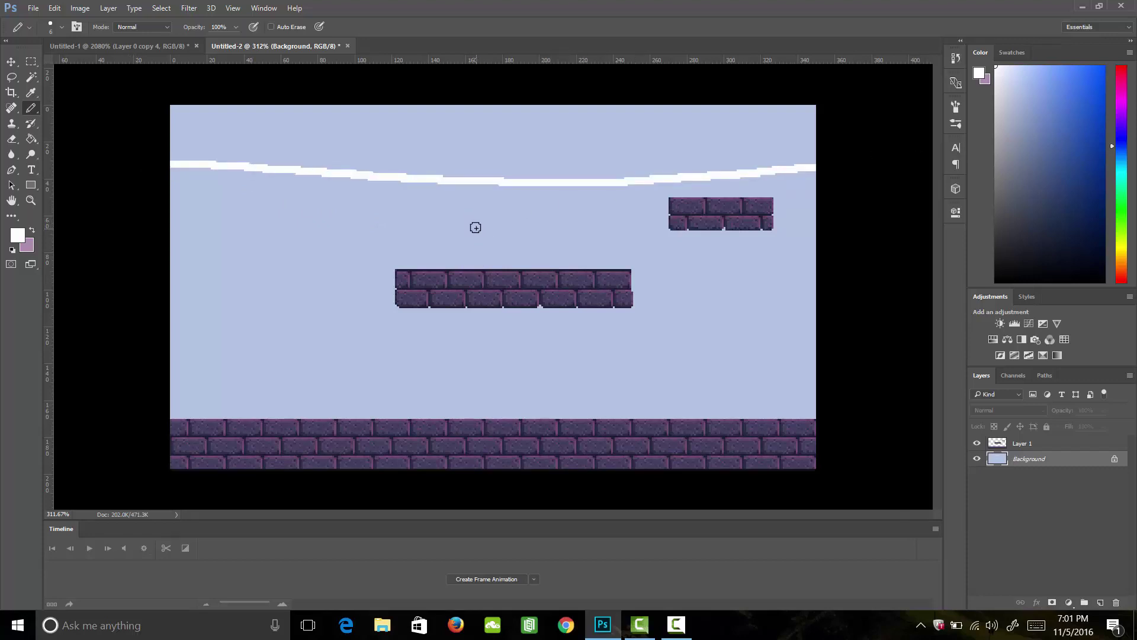
pyautogui.hotkey('ctrl', 'z')
pyautogui.click(18, 235)
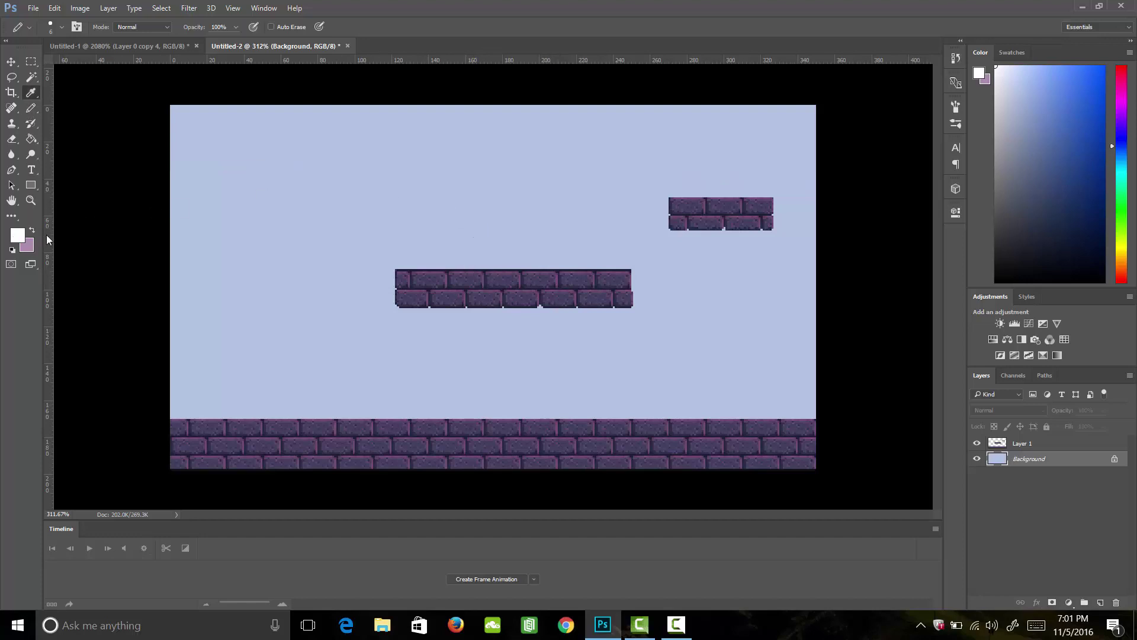
pyautogui.click(670, 190)
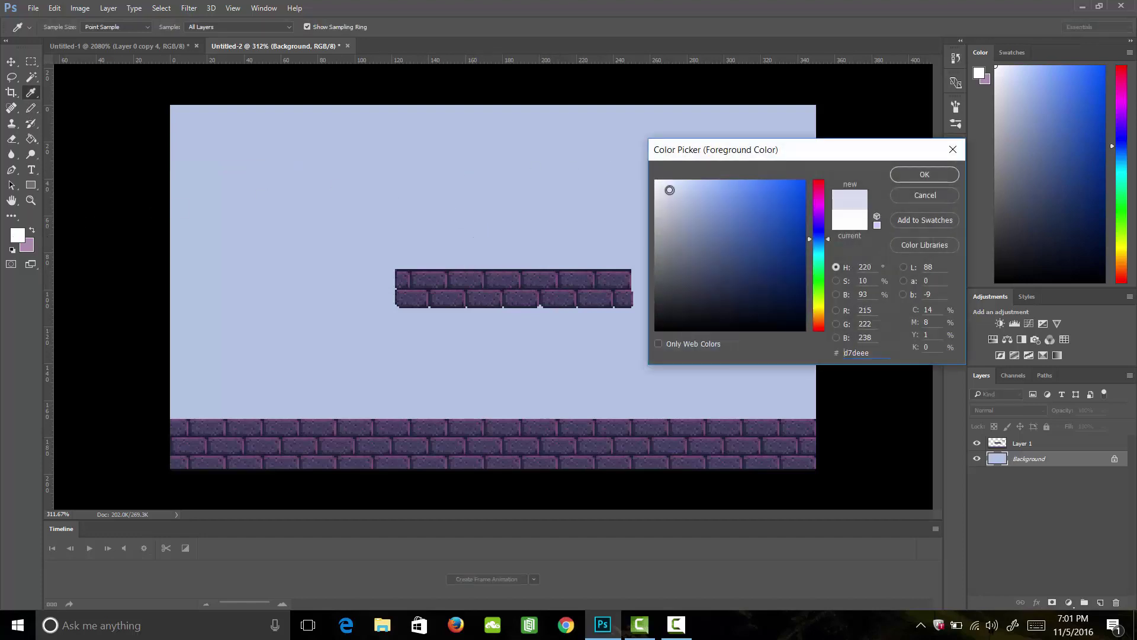
pyautogui.click(925, 174)
# Draw pale cloud streaks across the sky, including the top-right area.
pyautogui.moveTo(142, 136); pyautogui.dragTo(1019, 164)
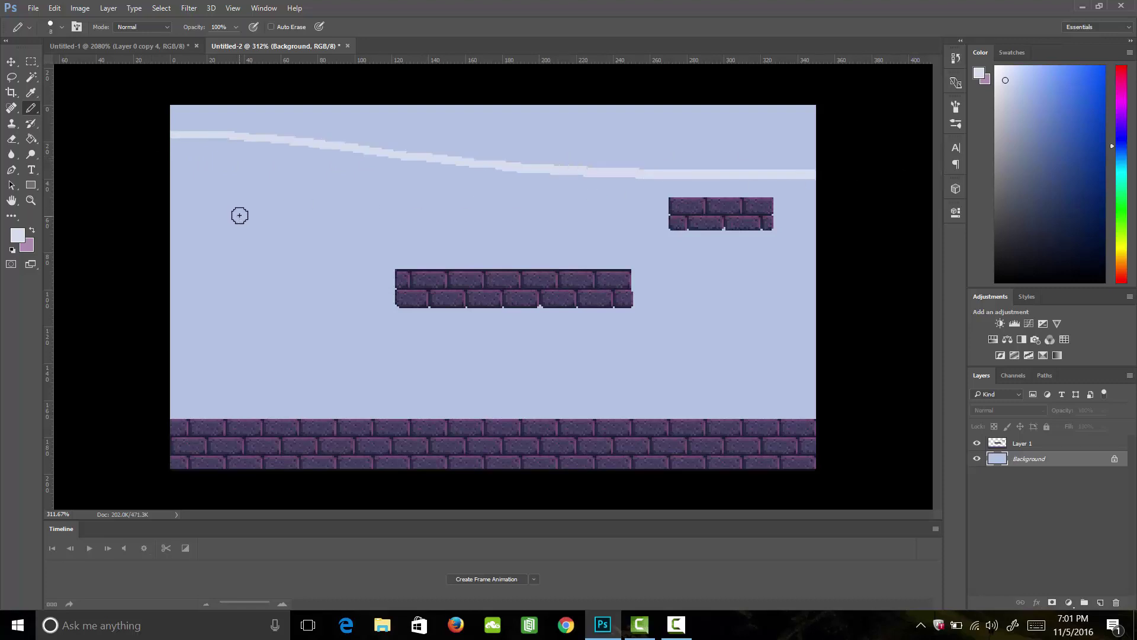
pyautogui.moveTo(102, 203)
pyautogui.mouseDown()
pyautogui.moveTo(358, 228)
pyautogui.moveTo(1060, 217)
pyautogui.mouseUp()
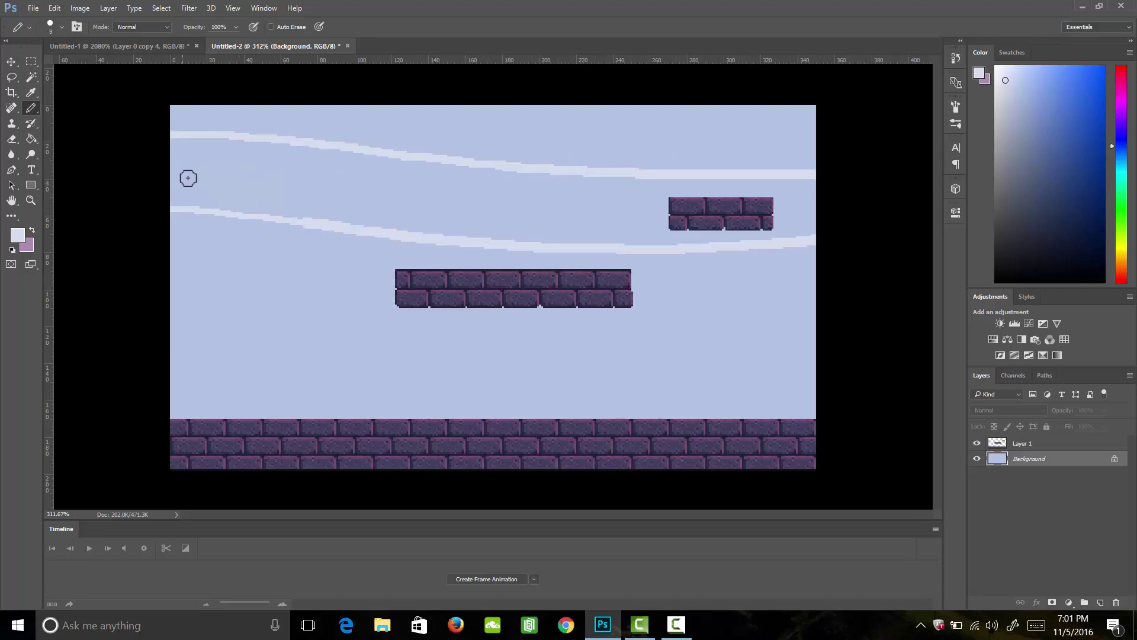
pyautogui.moveTo(857, 184); pyautogui.dragTo(313, 178)
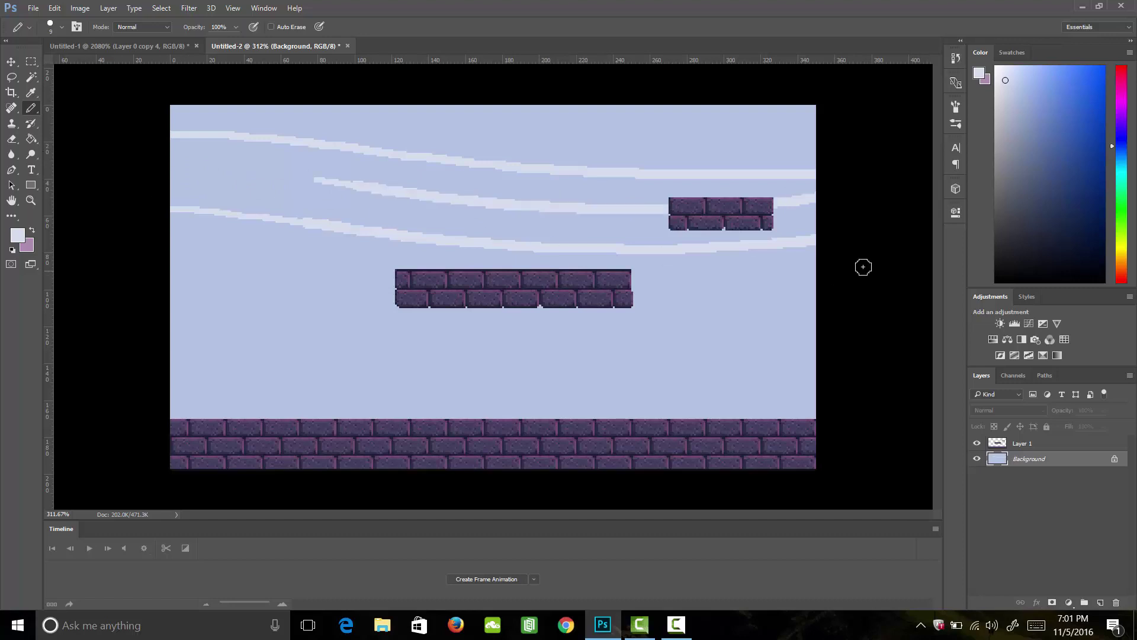
pyautogui.moveTo(857, 225); pyautogui.dragTo(4, 243)
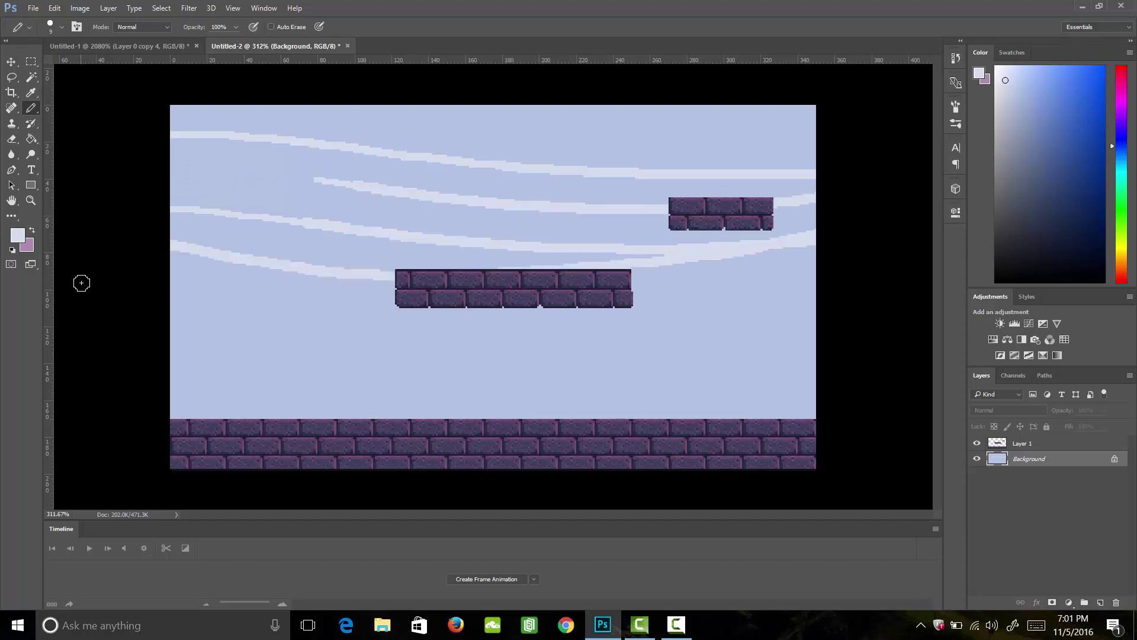
pyautogui.moveTo(81, 283); pyautogui.dragTo(1131, 296)
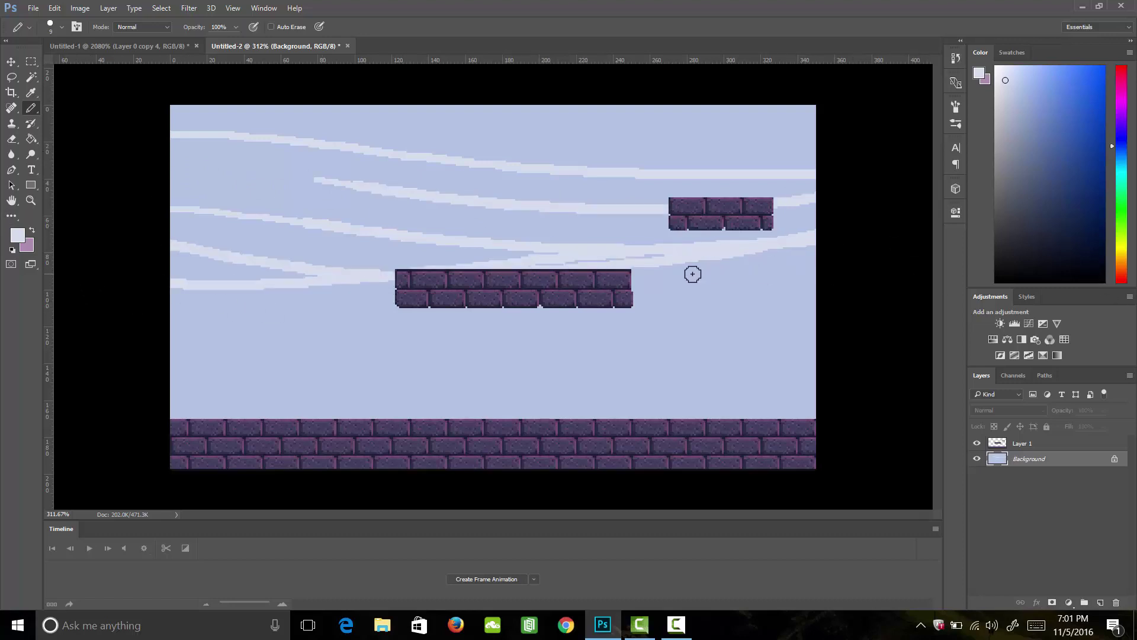
pyautogui.hotkey('ctrl', 'z')
pyautogui.moveTo(417, 89)
pyautogui.mouseDown()
pyautogui.moveTo(569, 116)
pyautogui.moveTo(782, 122)
pyautogui.mouseUp()
pyautogui.moveTo(524, 89); pyautogui.dragTo(960, 125)
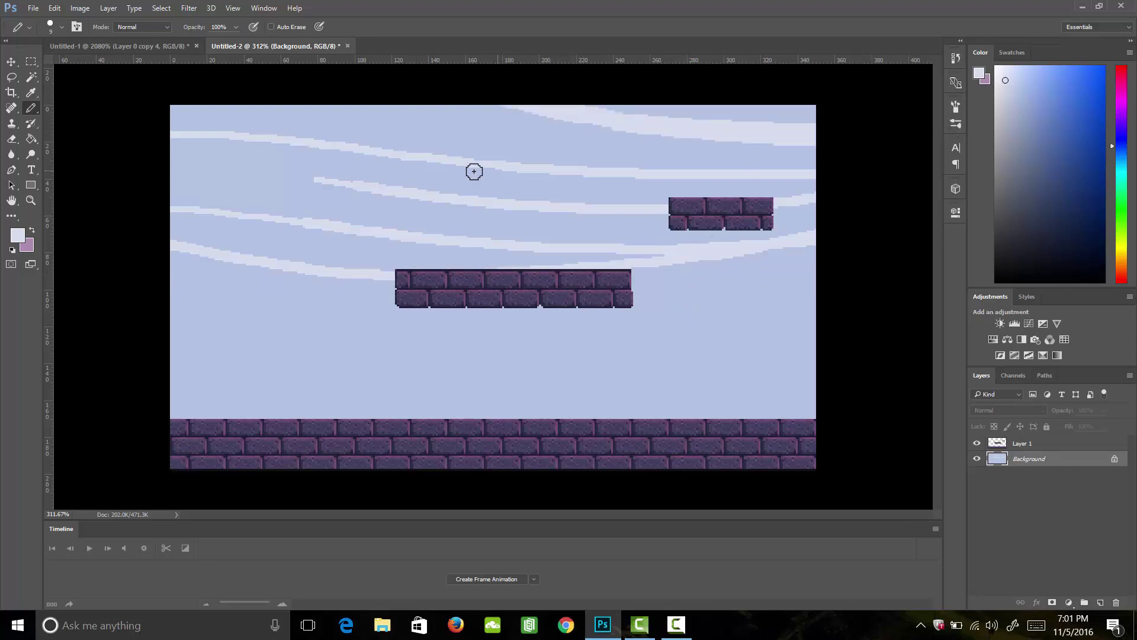
# Add streaks near the right and left edges, pick lavender, and add a new layer.
pyautogui.moveTo(603, 178); pyautogui.dragTo(774, 177)
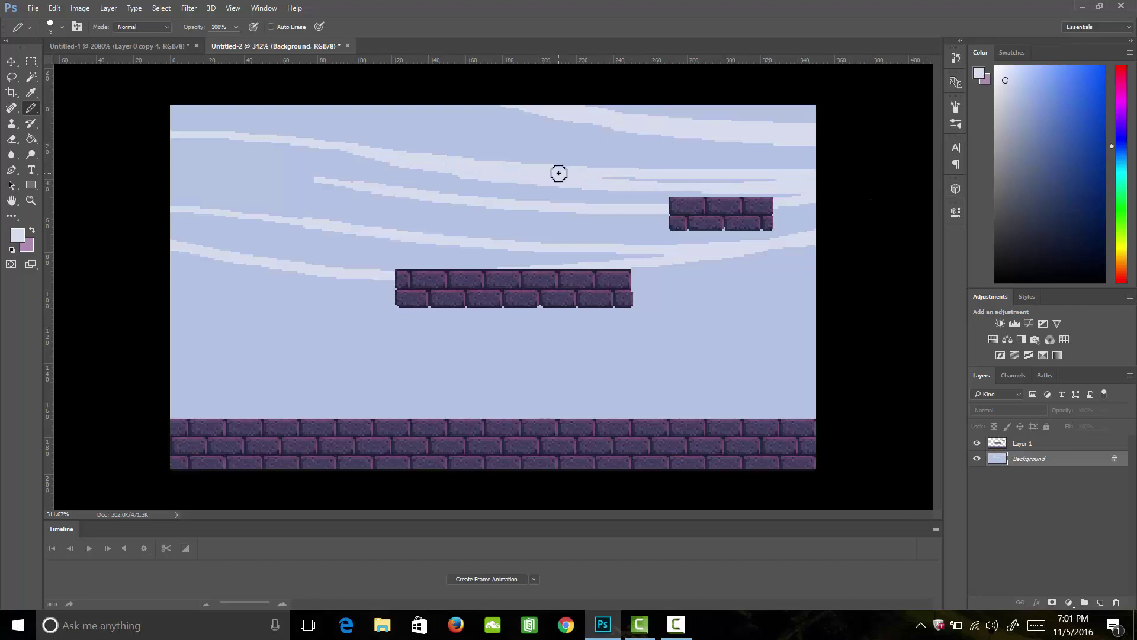
pyautogui.hotkey('ctrl', 'z')
pyautogui.moveTo(501, 212); pyautogui.dragTo(845, 208)
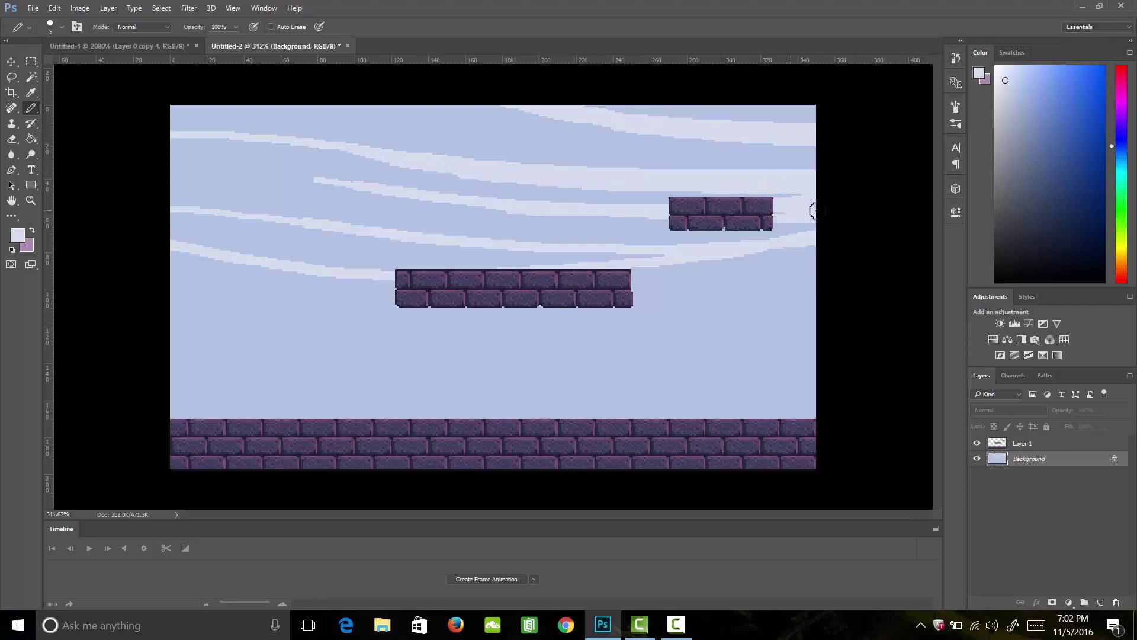
pyautogui.moveTo(373, 276); pyautogui.dragTo(9, 289)
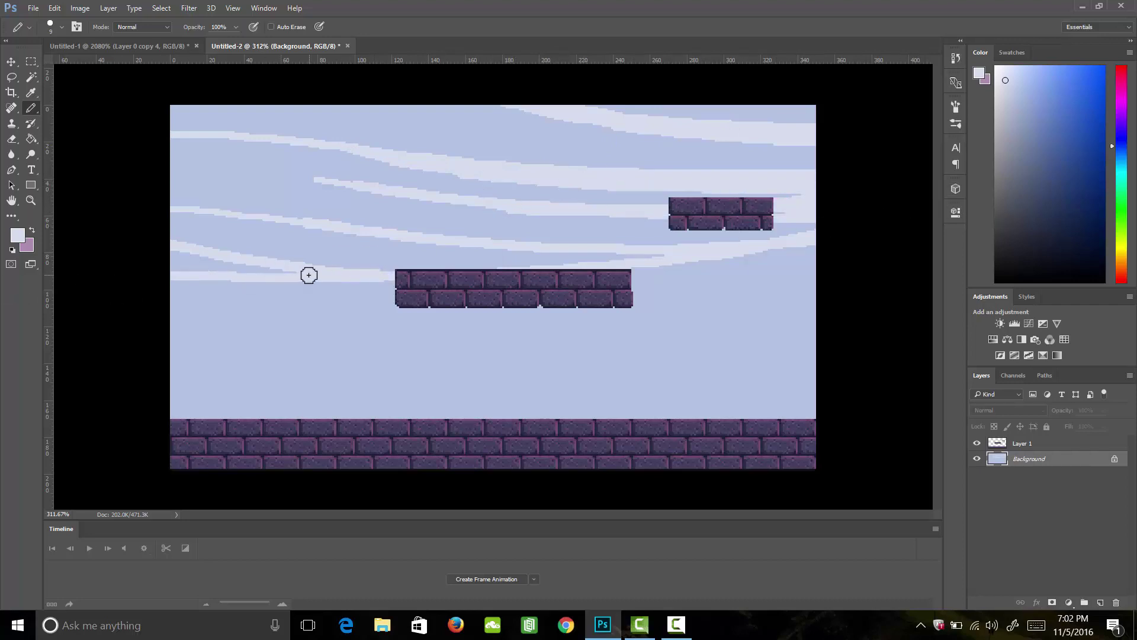
pyautogui.moveTo(307, 272)
pyautogui.mouseDown()
pyautogui.moveTo(172, 261)
pyautogui.moveTo(216, 253)
pyautogui.mouseUp()
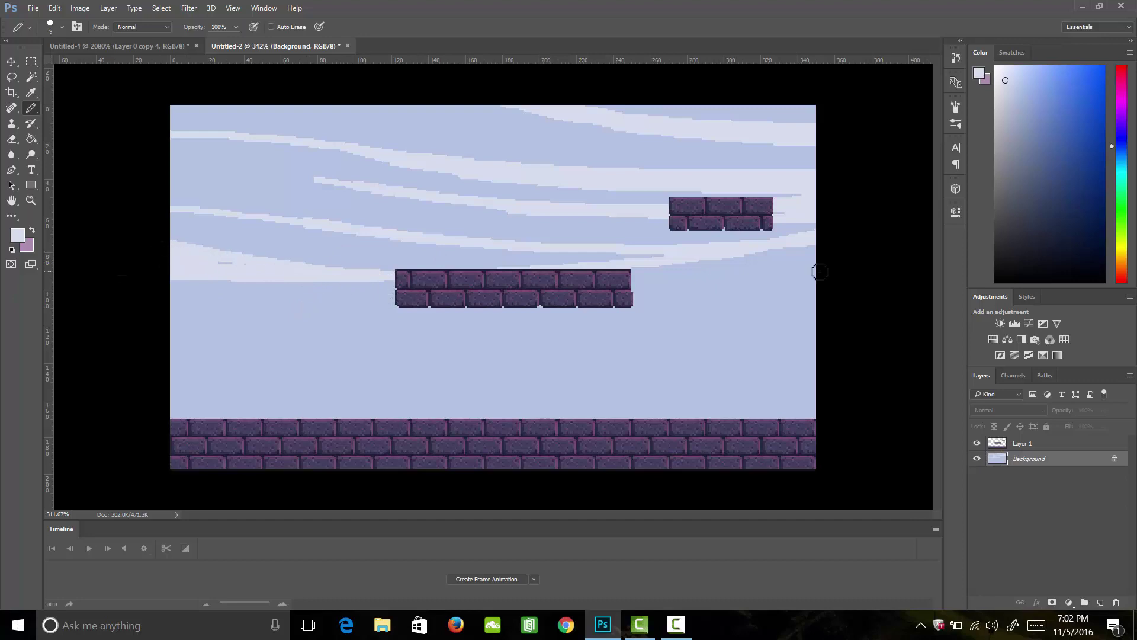
pyautogui.moveTo(839, 265)
pyautogui.mouseDown()
pyautogui.moveTo(503, 341)
pyautogui.moveTo(846, 283)
pyautogui.moveTo(792, 288)
pyautogui.mouseUp()
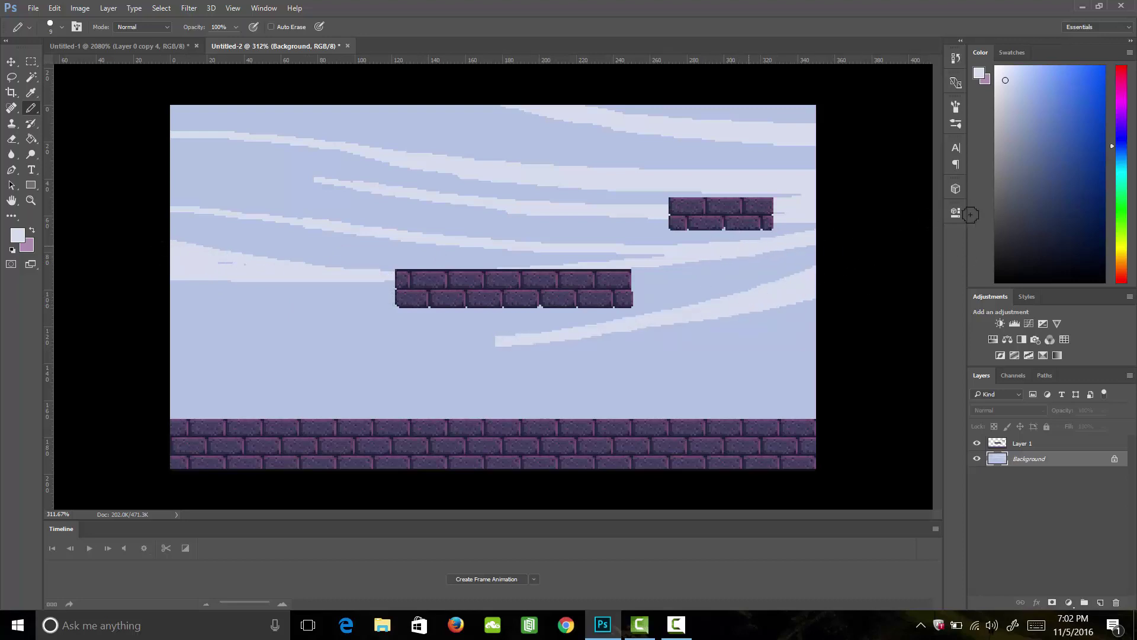
pyautogui.keyDown('alt'); pyautogui.click(683, 253); pyautogui.keyUp('alt')
pyautogui.hotkey('ctrl', 'shift', 'alt', 'n')
# On a new layer, paint the lavender mountain range and trim its left slope with the Eraser.
pyautogui.click(1100, 603)
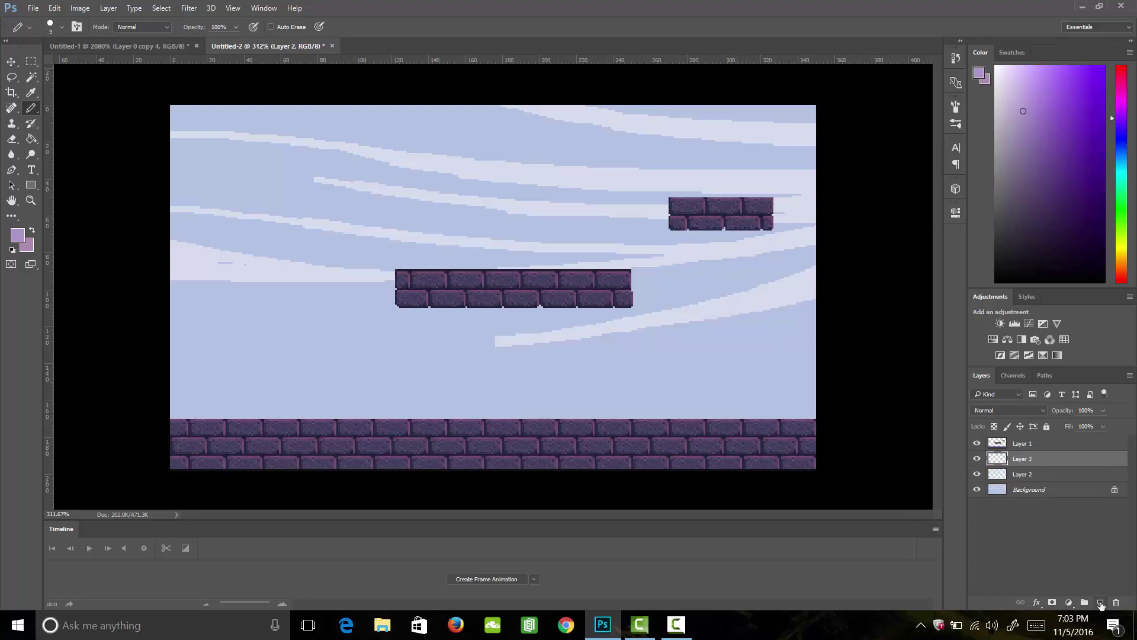
pyautogui.moveTo(838, 313)
pyautogui.mouseDown()
pyautogui.moveTo(737, 272)
pyautogui.moveTo(701, 282)
pyautogui.moveTo(680, 318)
pyautogui.moveTo(725, 293)
pyautogui.moveTo(810, 312)
pyautogui.moveTo(710, 311)
pyautogui.moveTo(769, 322)
pyautogui.moveTo(668, 337)
pyautogui.moveTo(670, 314)
pyautogui.moveTo(689, 323)
pyautogui.moveTo(594, 338)
pyautogui.moveTo(640, 310)
pyautogui.moveTo(668, 322)
pyautogui.moveTo(681, 350)
pyautogui.moveTo(528, 332)
pyautogui.moveTo(569, 355)
pyautogui.moveTo(490, 345)
pyautogui.moveTo(421, 394)
pyautogui.moveTo(523, 348)
pyautogui.moveTo(498, 371)
pyautogui.moveTo(482, 413)
pyautogui.moveTo(533, 391)
pyautogui.moveTo(457, 389)
pyautogui.moveTo(363, 414)
pyautogui.moveTo(584, 386)
pyautogui.moveTo(699, 336)
pyautogui.moveTo(545, 365)
pyautogui.moveTo(601, 389)
pyautogui.moveTo(604, 407)
pyautogui.moveTo(750, 345)
pyautogui.moveTo(581, 428)
pyautogui.moveTo(795, 353)
pyautogui.moveTo(695, 423)
pyautogui.moveTo(806, 394)
pyautogui.mouseUp()
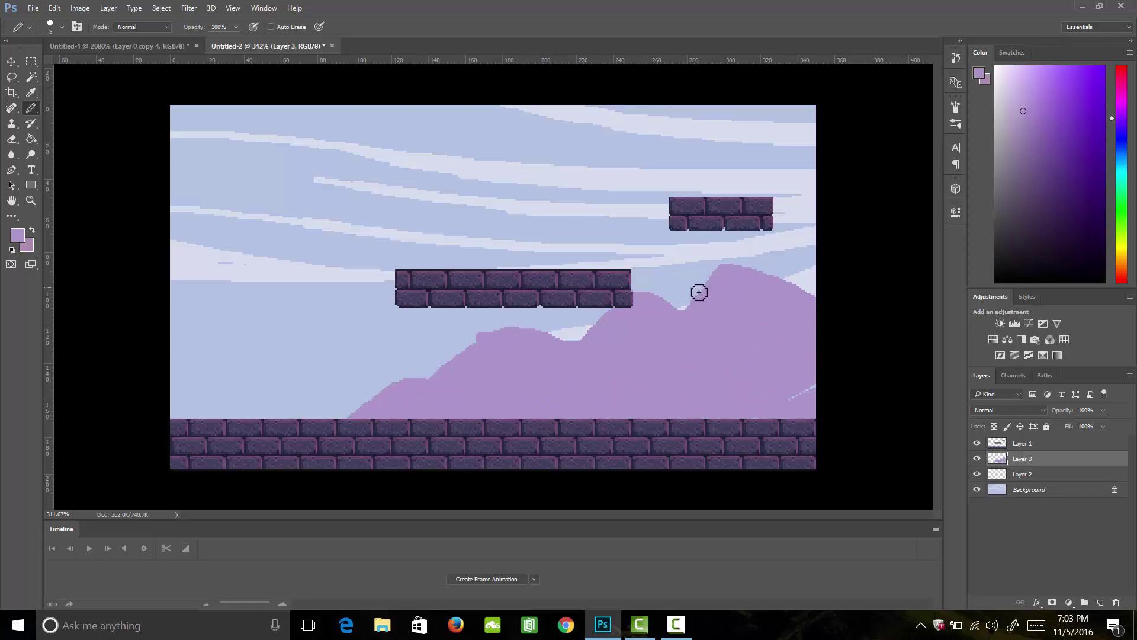
pyautogui.moveTo(700, 297)
pyautogui.mouseDown()
pyautogui.moveTo(761, 260)
pyautogui.moveTo(793, 278)
pyautogui.mouseUp()
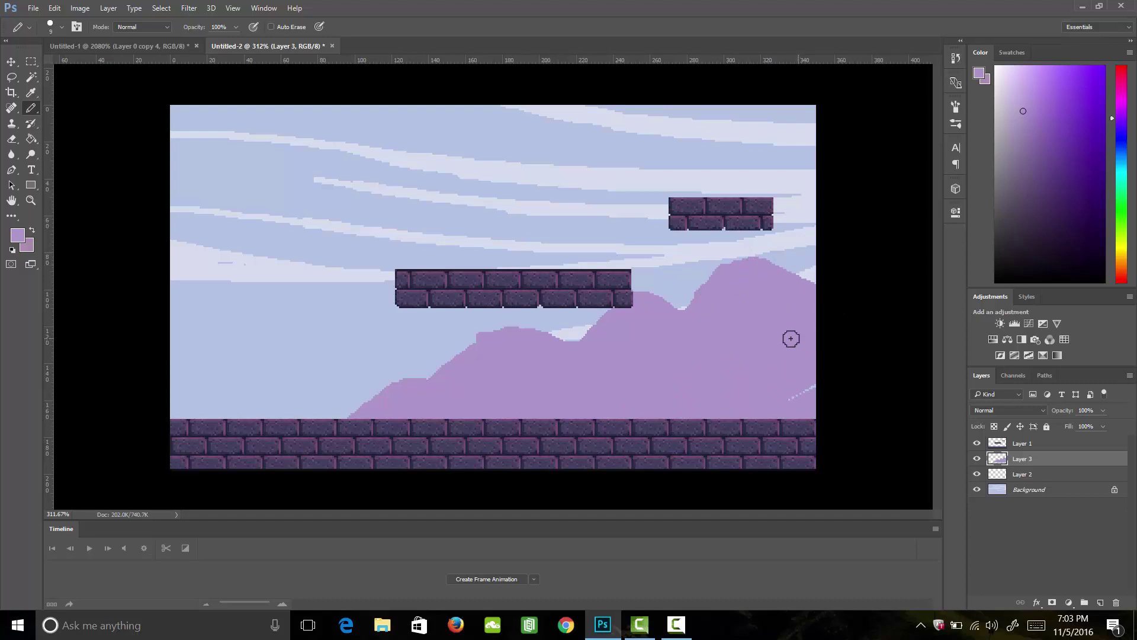
pyautogui.press('e')
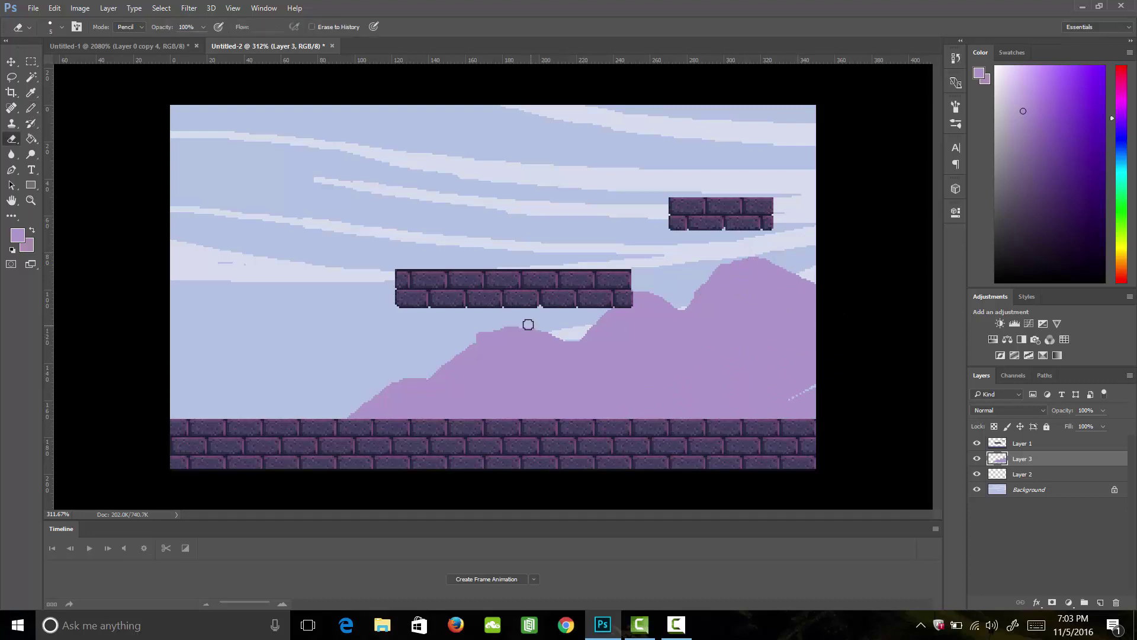
pyautogui.moveTo(528, 325)
pyautogui.mouseDown()
pyautogui.moveTo(424, 370)
pyautogui.moveTo(442, 368)
pyautogui.moveTo(507, 321)
pyautogui.moveTo(419, 373)
pyautogui.moveTo(399, 360)
pyautogui.moveTo(358, 409)
pyautogui.moveTo(523, 322)
pyautogui.moveTo(558, 344)
pyautogui.moveTo(650, 264)
pyautogui.moveTo(663, 302)
pyautogui.moveTo(686, 302)
pyautogui.moveTo(760, 233)
pyautogui.moveTo(726, 270)
pyautogui.moveTo(779, 259)
pyautogui.mouseUp()
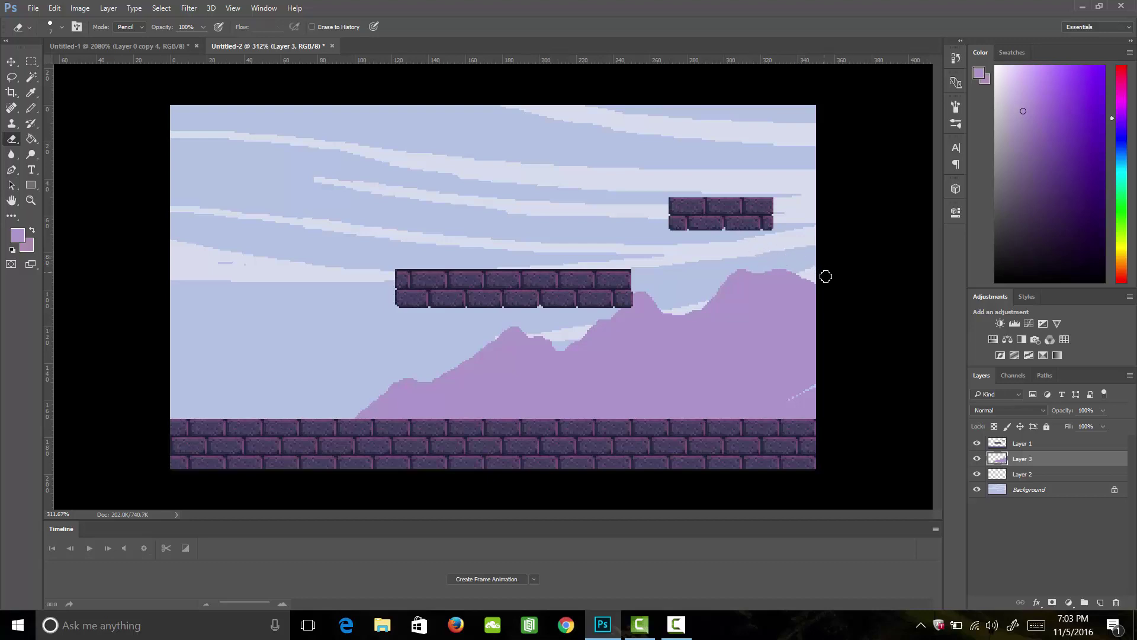
pyautogui.press('b')
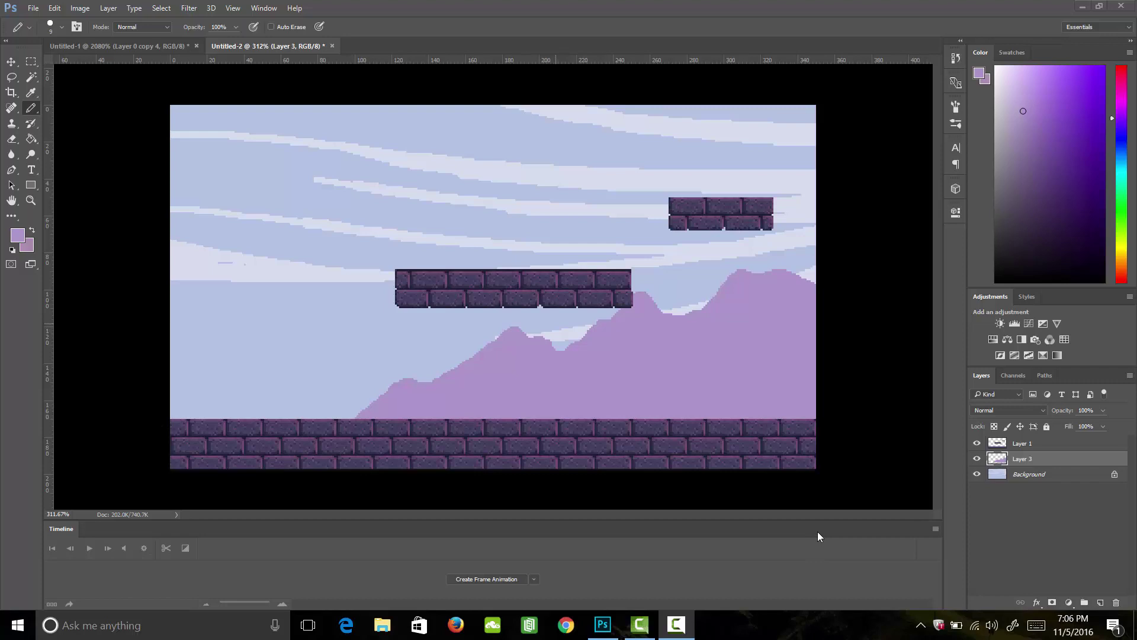
# Unlock the Background layer and rename it sky.
pyautogui.click(1115, 475)
pyautogui.doubleClick(1022, 474)
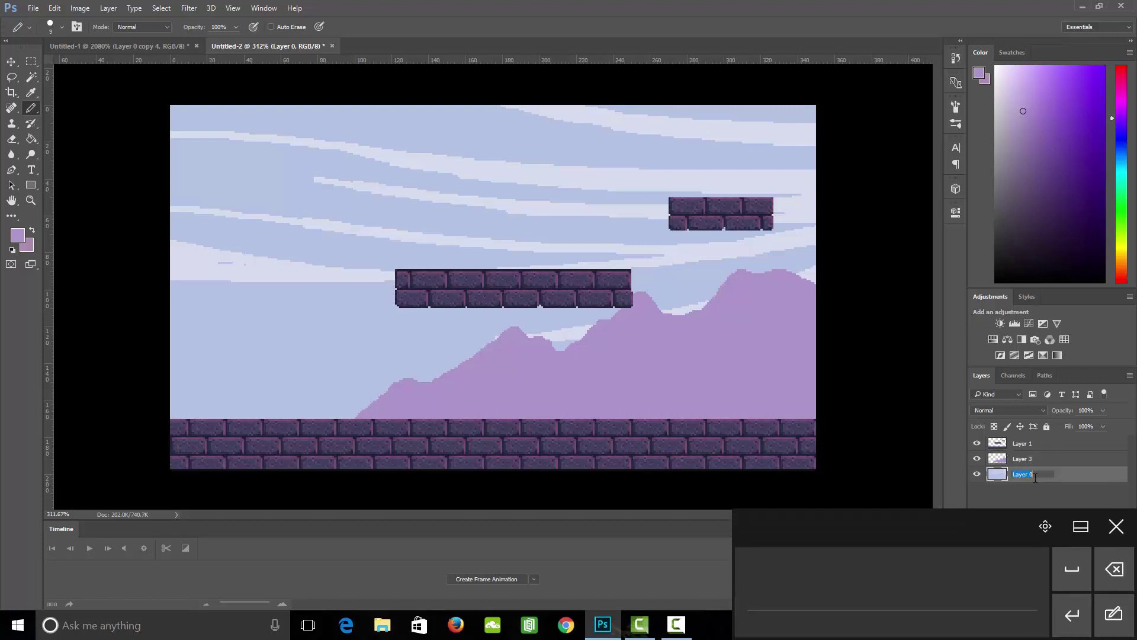
pyautogui.write('sky')
pyautogui.press('Return')
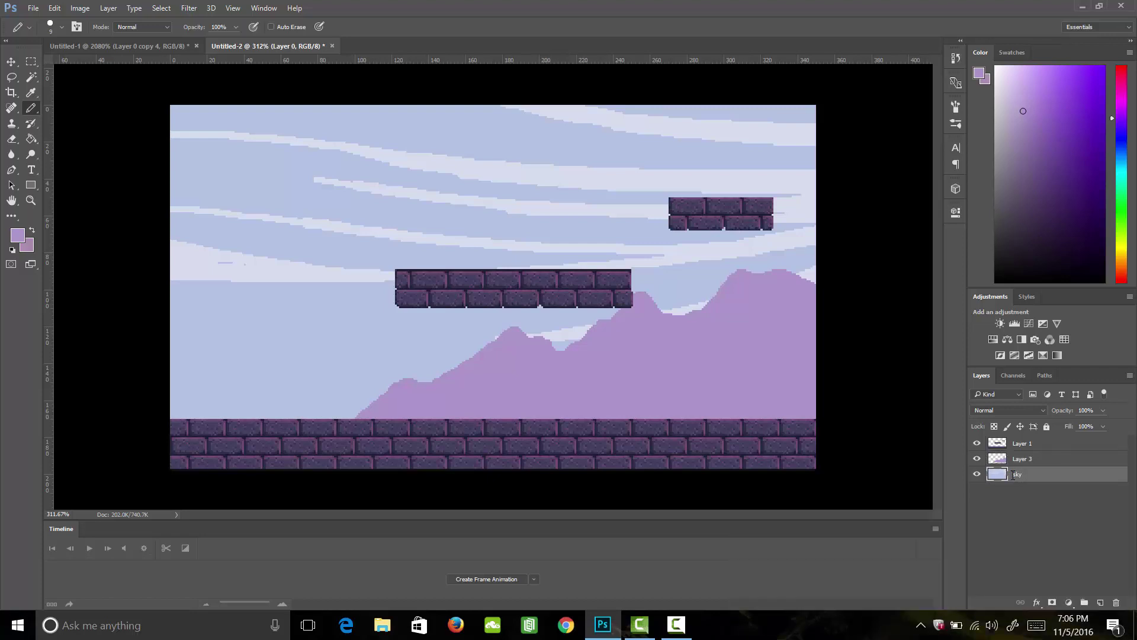
# Rename the mountain layer moountains and the brick platform layer bricks.
pyautogui.click(977, 459)
pyautogui.click(977, 458)
pyautogui.doubleClick(1031, 459)
pyautogui.write('f')
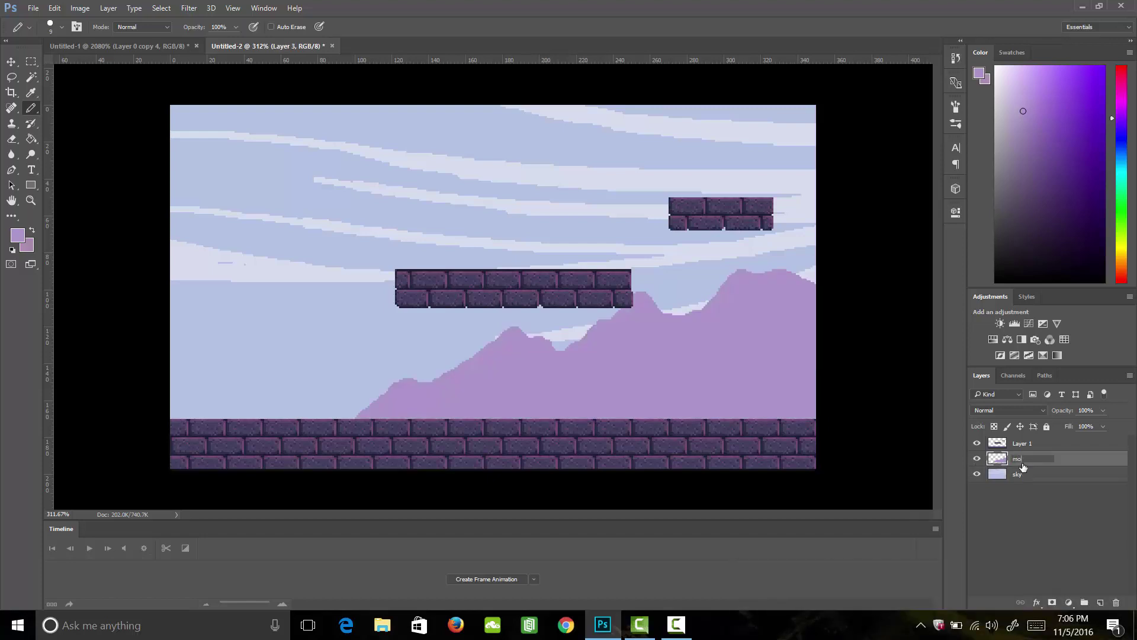
pyautogui.press('Return')
pyautogui.click(977, 443)
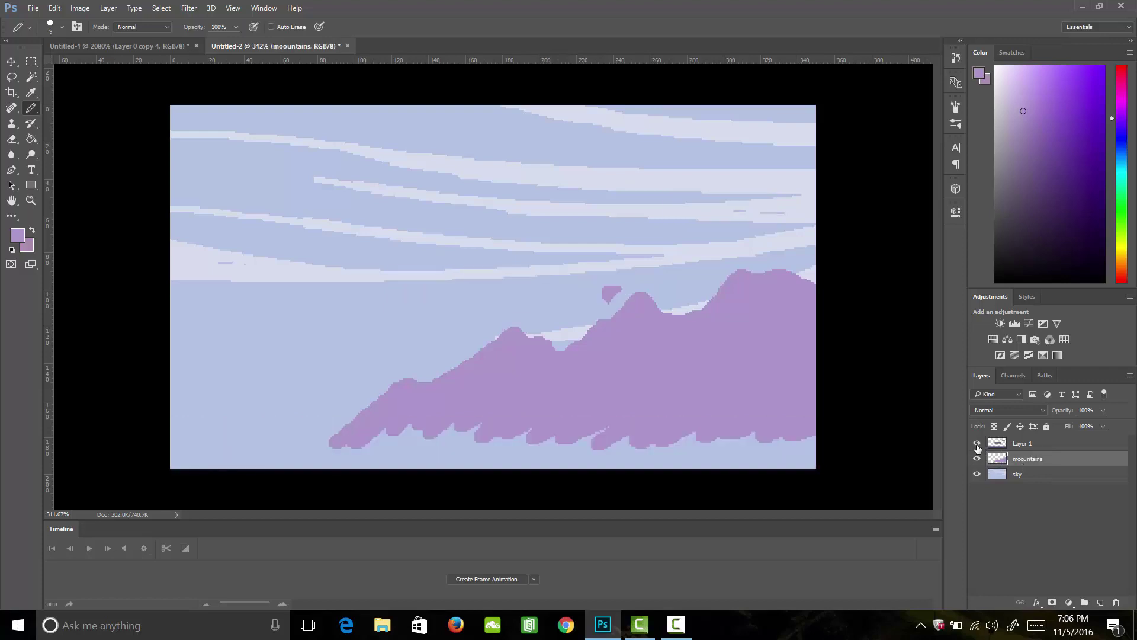
pyautogui.click(977, 443)
pyautogui.doubleClick(1023, 447)
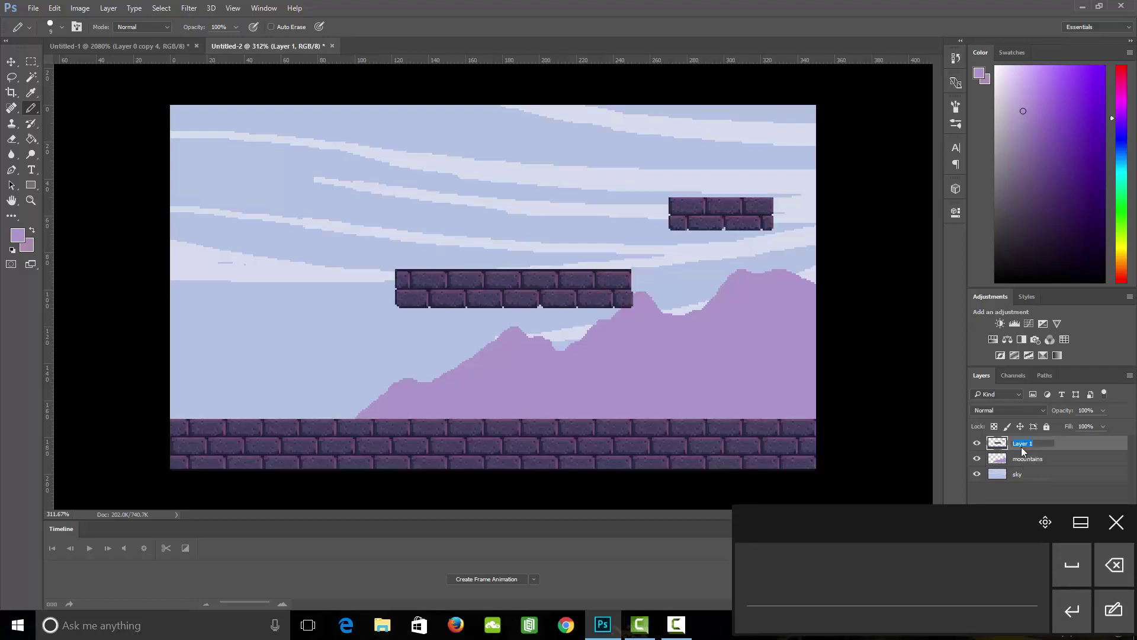
pyautogui.write('bricks')
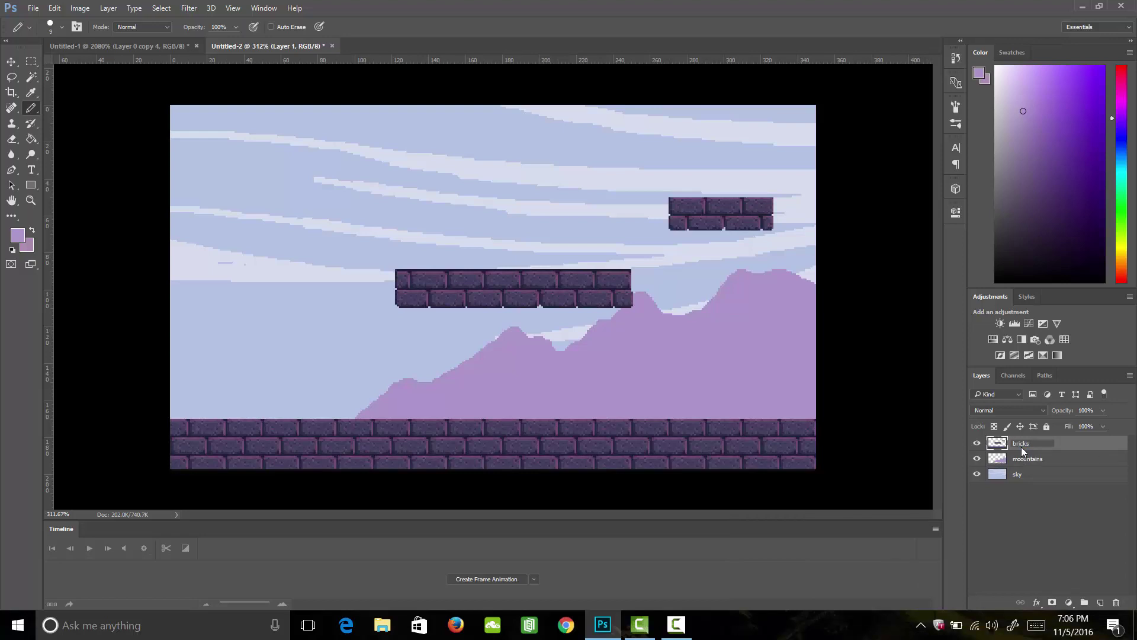
pyautogui.press('Return')
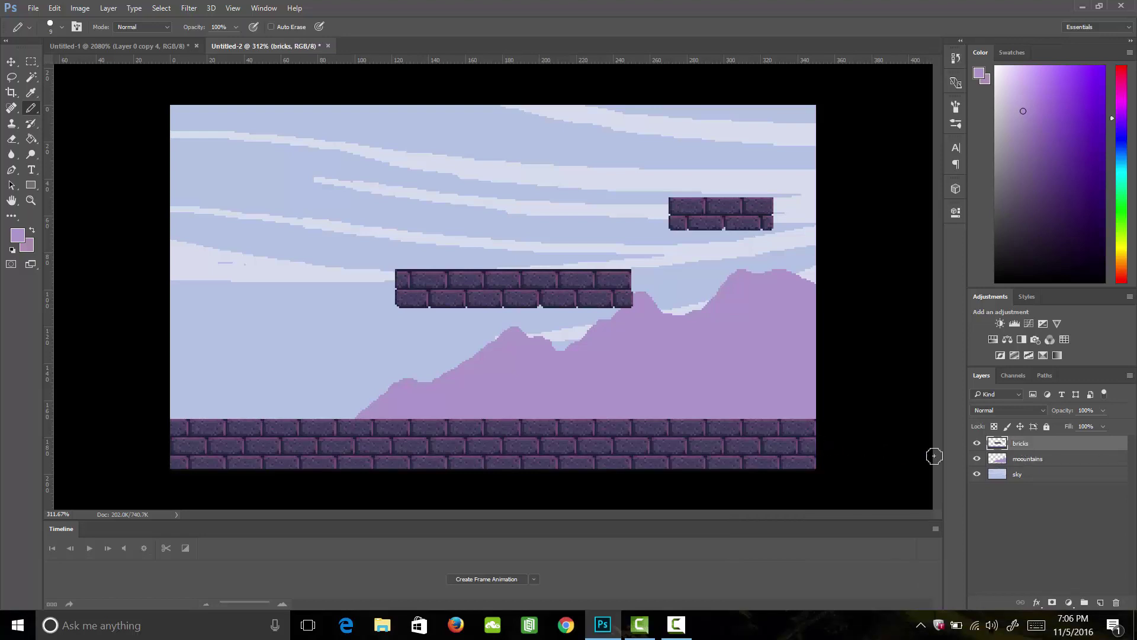
# Group the sky and moountains layers into a group named background.
pyautogui.click(1019, 461)
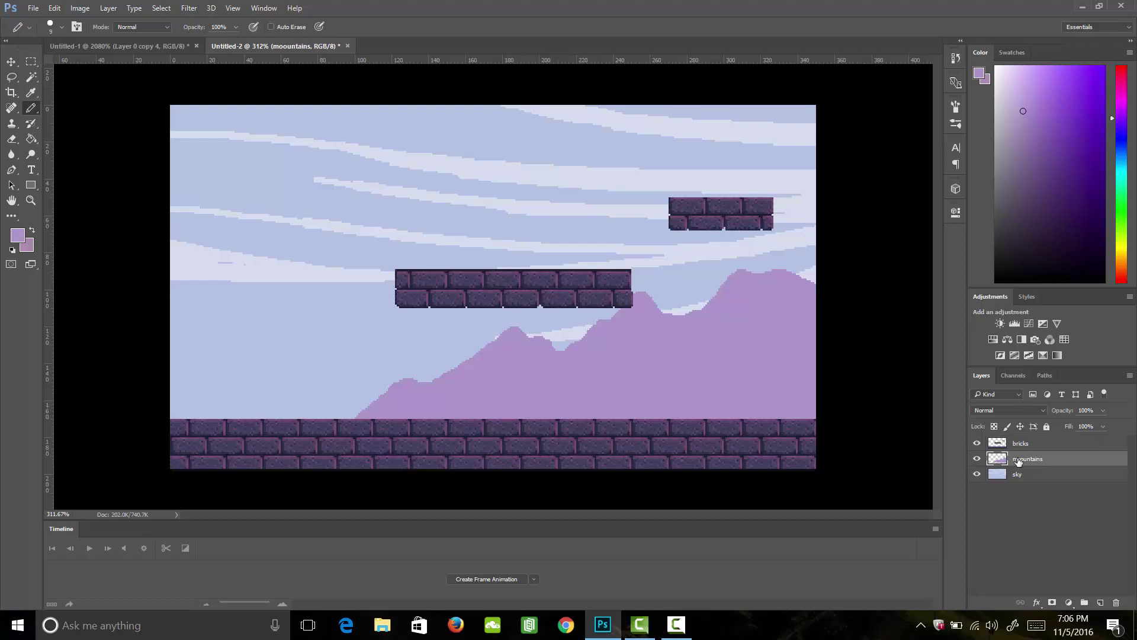
pyautogui.keyDown('shift'); pyautogui.click(1020, 475); pyautogui.keyUp('shift')
pyautogui.click(1084, 603)
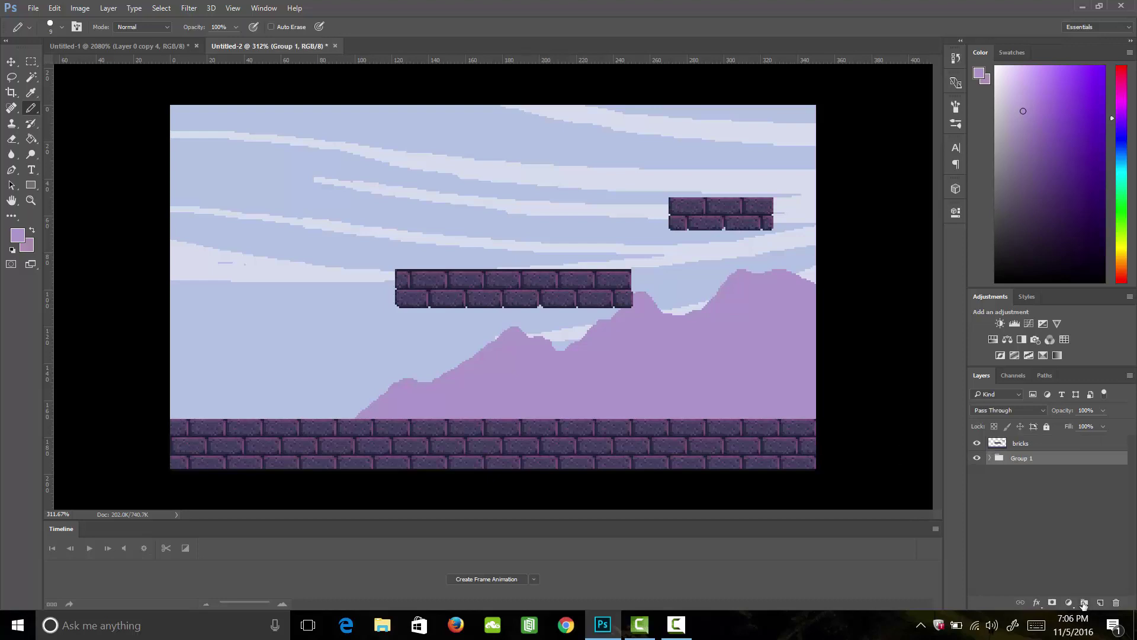
pyautogui.doubleClick(1020, 458)
pyautogui.write('background')
pyautogui.click(1034, 444)
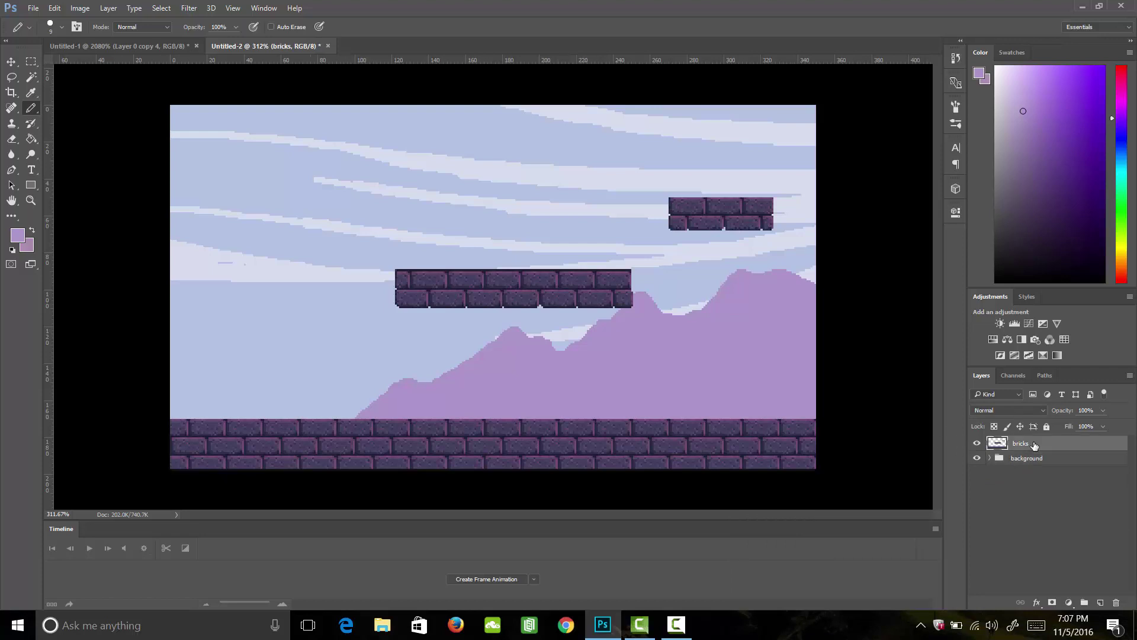
# Add an empty group named forground above the bricks layer.
pyautogui.click(1084, 602)
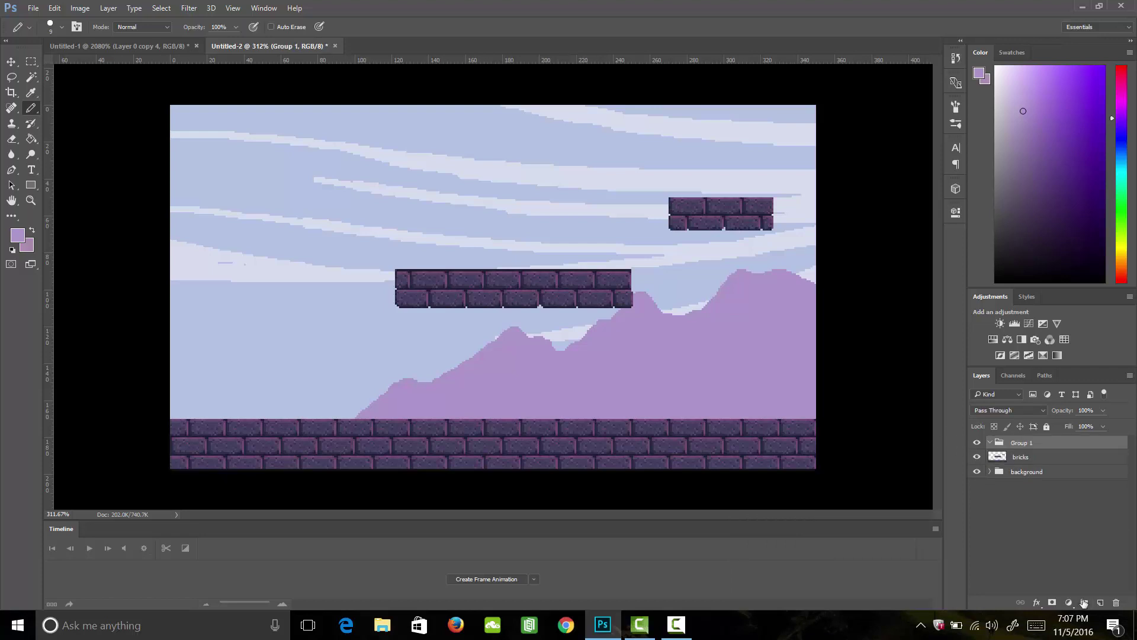
pyautogui.doubleClick(1047, 444)
pyautogui.write('forgound')
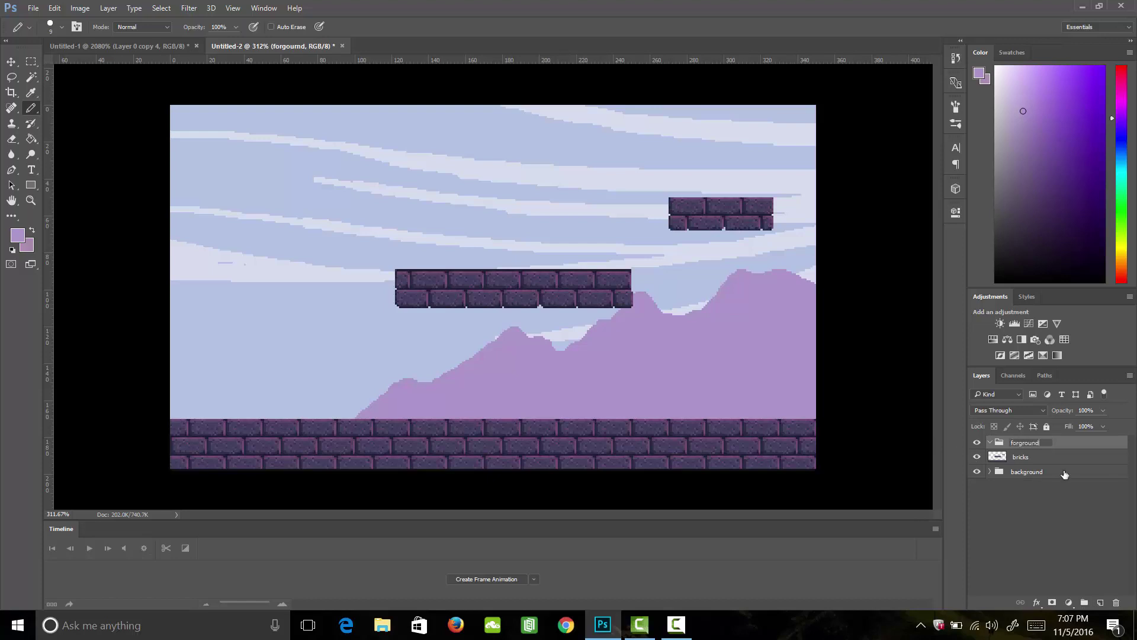
pyautogui.press('Return')
# Create a new document with a height of 16 px.
pyautogui.click(33, 8)
pyautogui.click(44, 18)
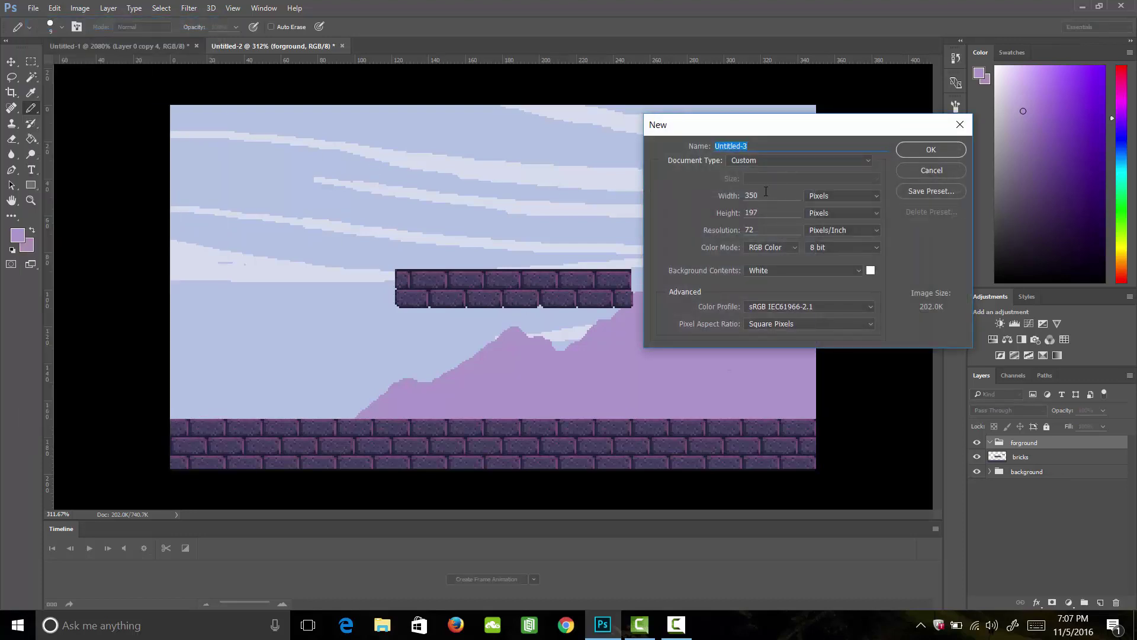
pyautogui.moveTo(755, 195); pyautogui.dragTo(724, 196)
pyautogui.write('1600')
pyautogui.press('BackSpace')
pyautogui.press('BackSpace')
pyautogui.click(931, 151)
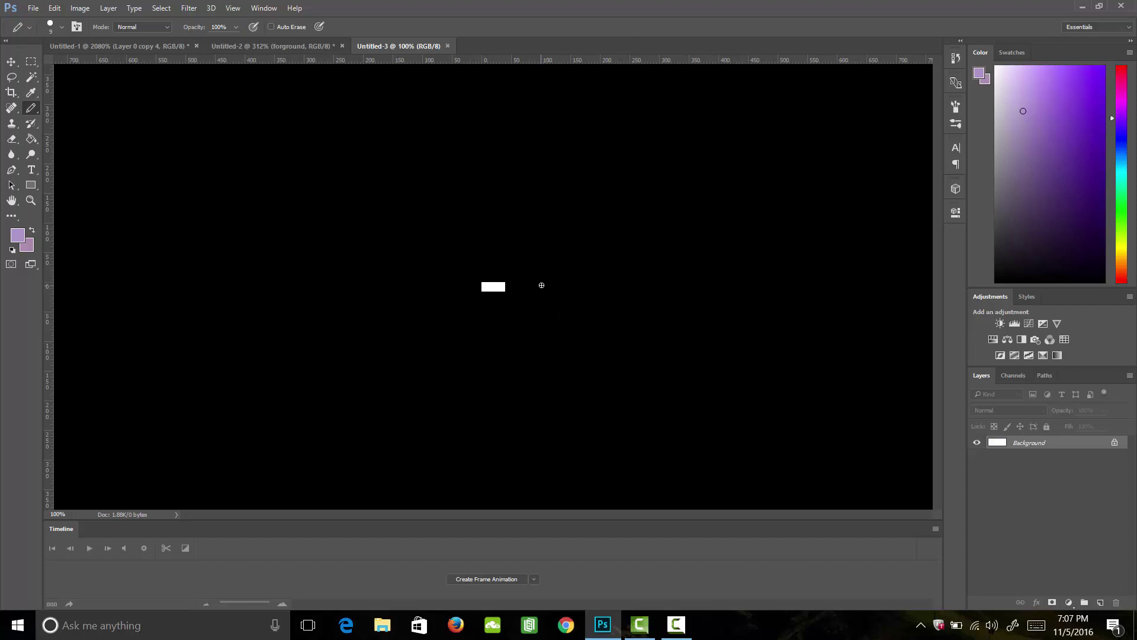
# Zoom in, add an empty layer, and delete the unlocked white Background layer.
pyautogui.press('z')
pyautogui.moveTo(475, 287)
pyautogui.mouseDown()
pyautogui.moveTo(610, 261)
pyautogui.moveTo(597, 269)
pyautogui.mouseUp()
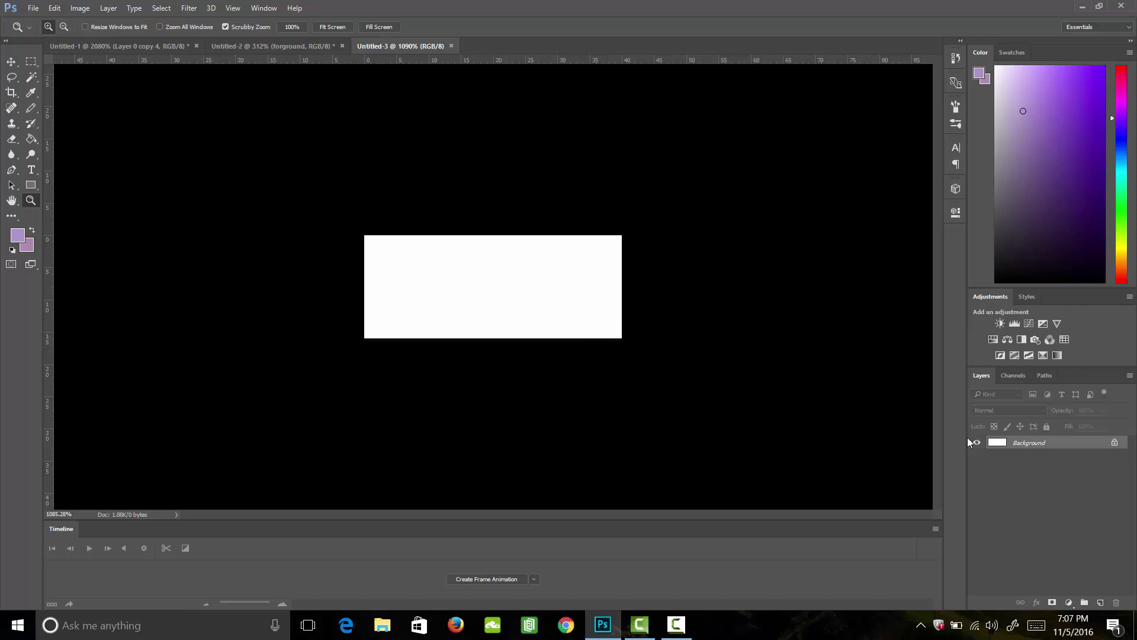
pyautogui.click(1101, 602)
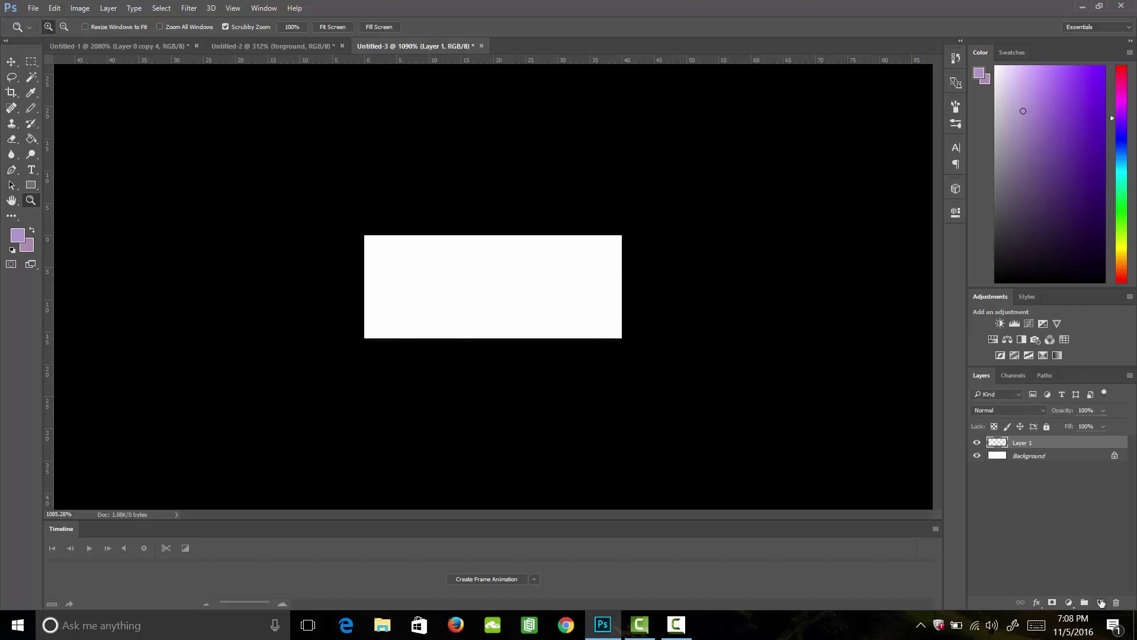
pyautogui.click(1114, 456)
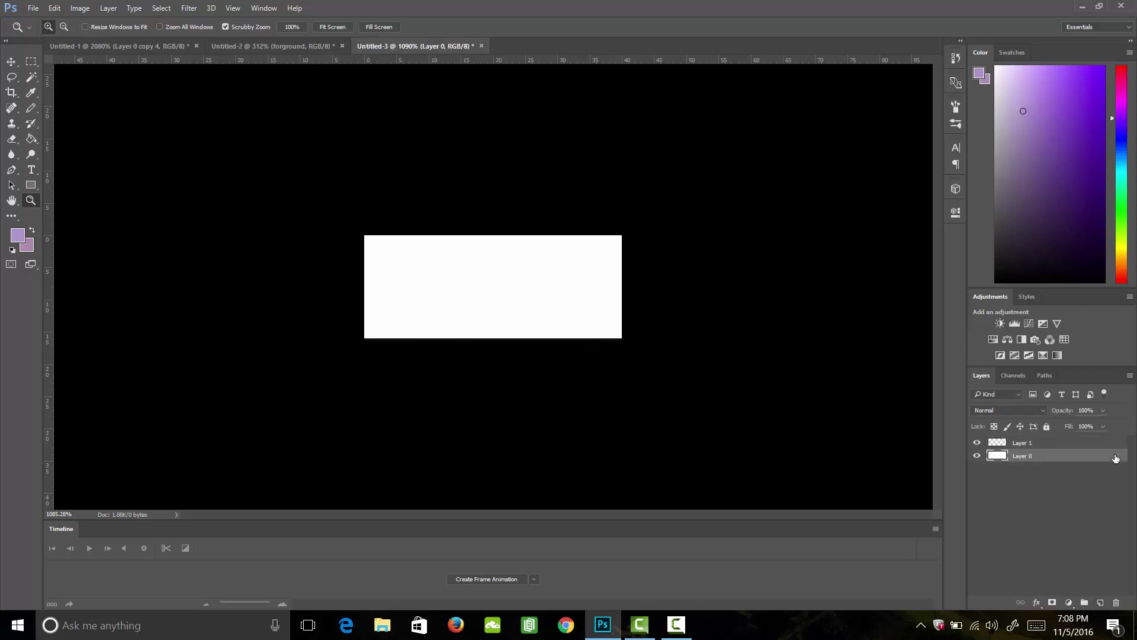
pyautogui.press('Delete')
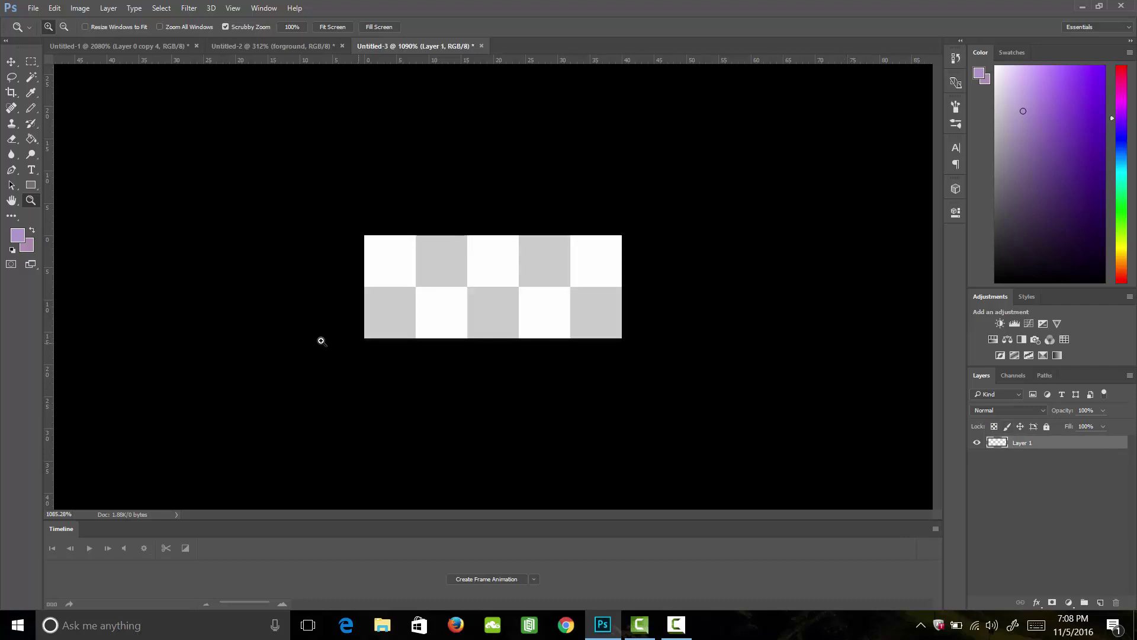
# Set the foreground colour to dark green #1f5717.
pyautogui.click(18, 235)
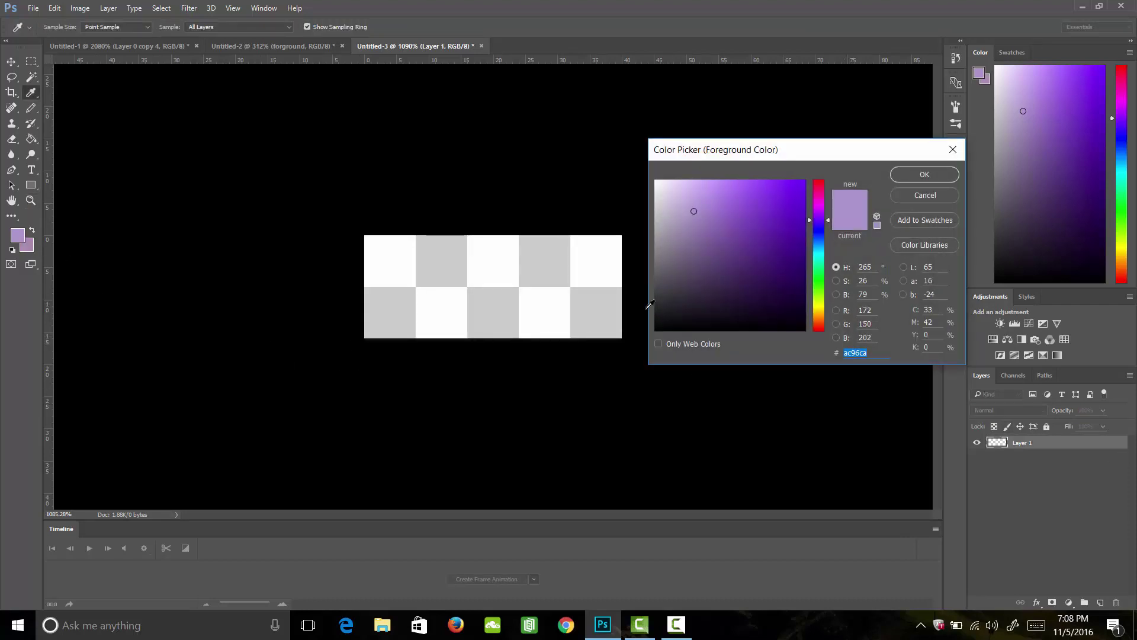
pyautogui.moveTo(762, 261)
pyautogui.mouseDown()
pyautogui.moveTo(747, 266)
pyautogui.moveTo(763, 275)
pyautogui.mouseUp()
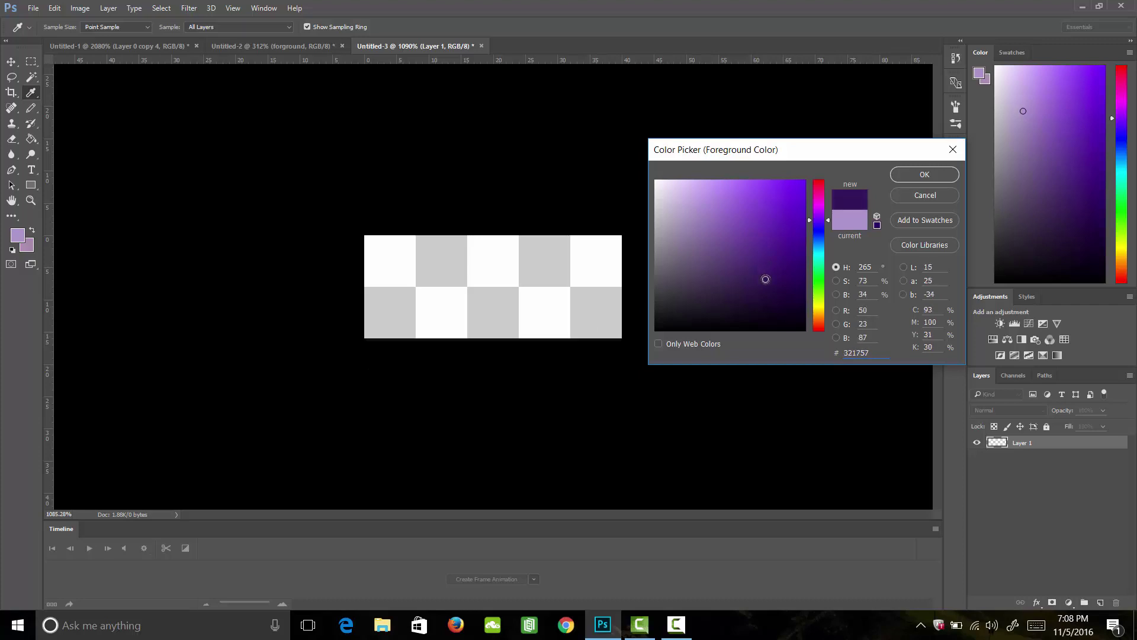
pyautogui.moveTo(822, 234); pyautogui.dragTo(822, 285)
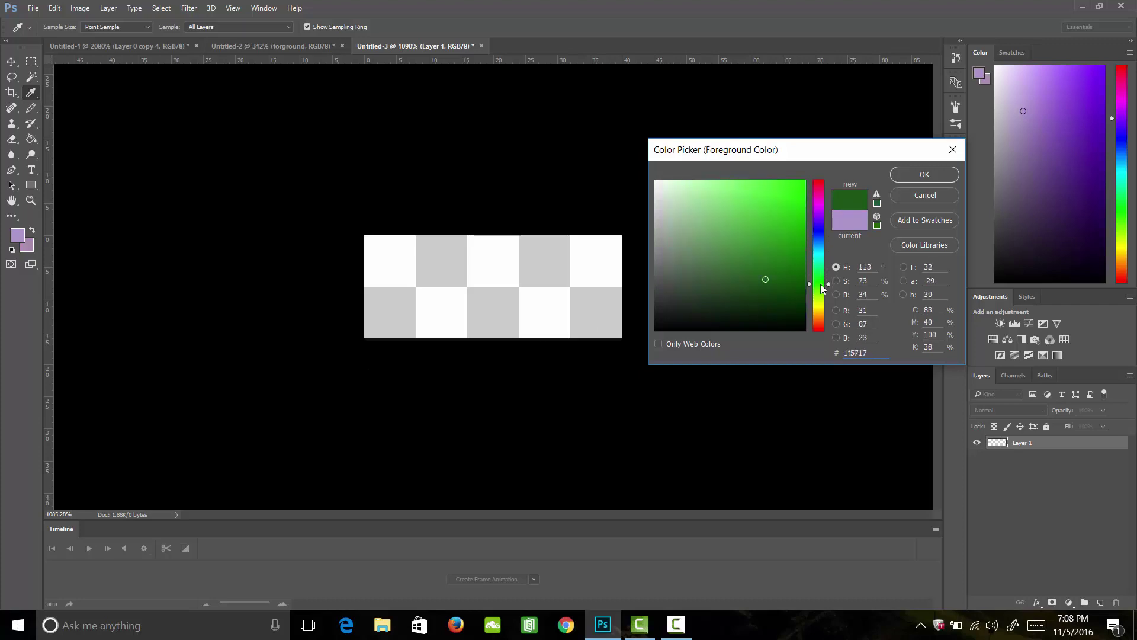
pyautogui.click(902, 178)
pyautogui.press('z')
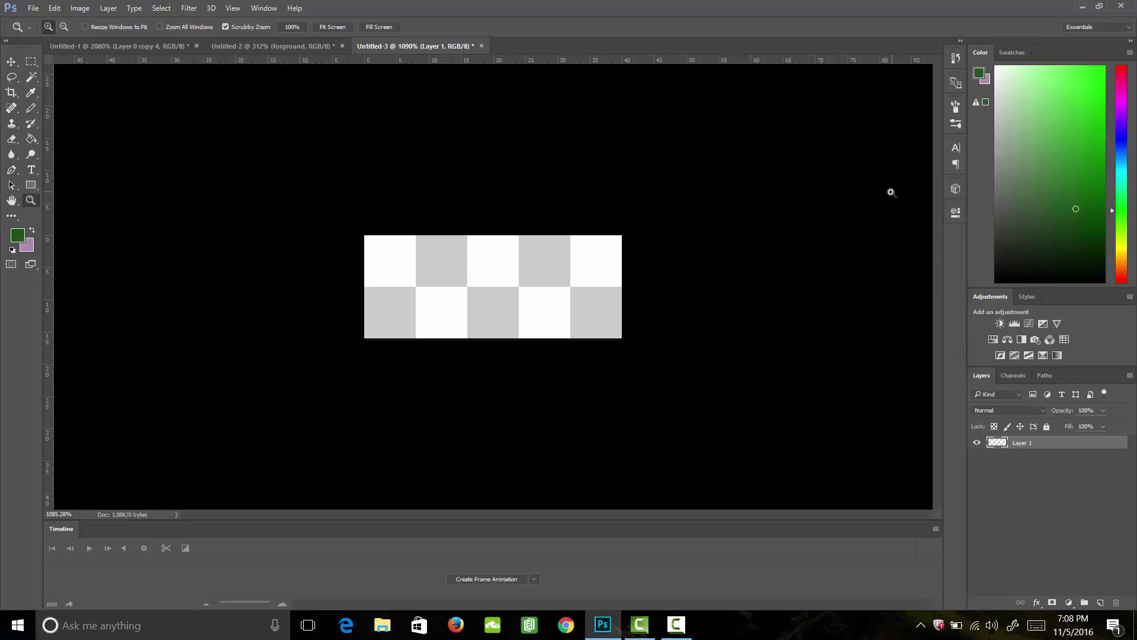
# Fill a 40×3 px strip across the tile with the dark green, then deselect.
pyautogui.press('m')
pyautogui.moveTo(355, 252); pyautogui.dragTo(619, 265)
pyautogui.press('g')
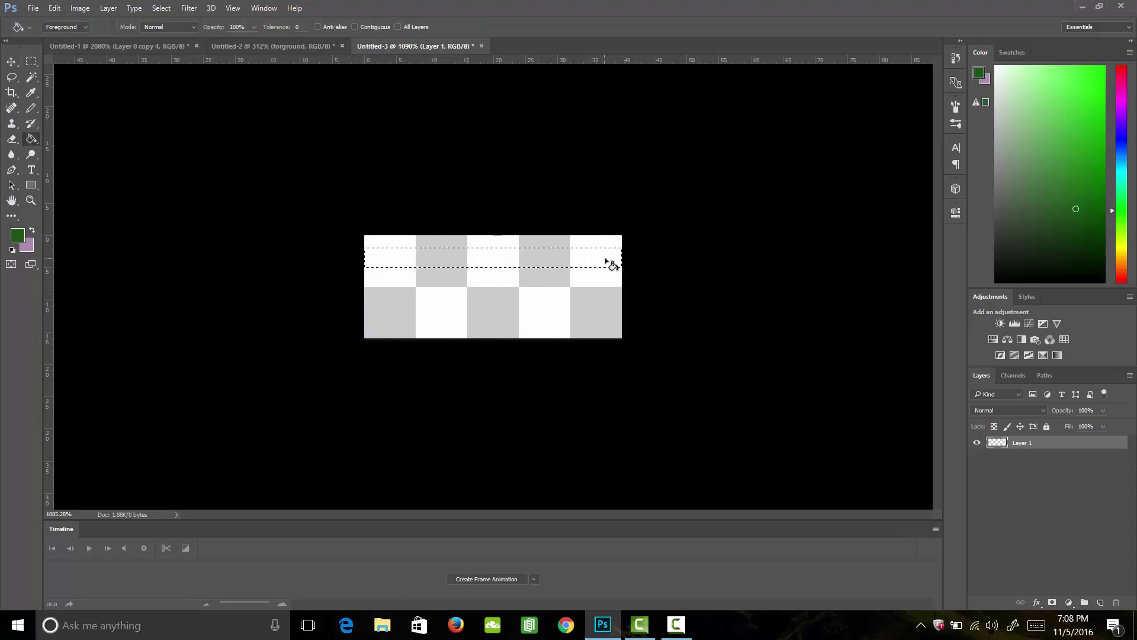
pyautogui.click(614, 264)
pyautogui.press('m')
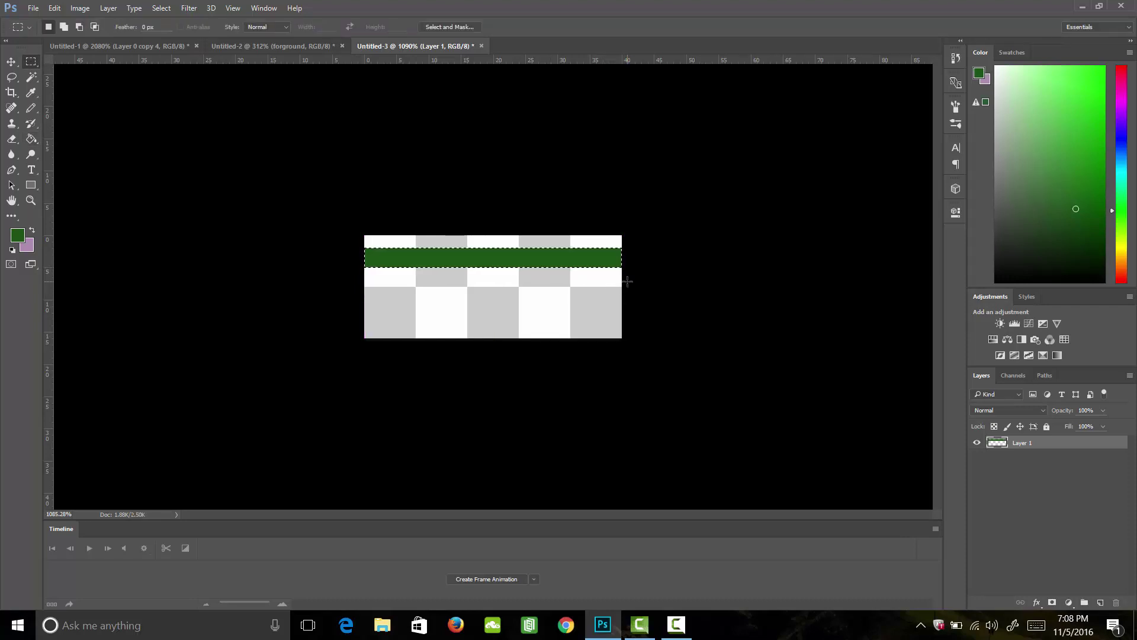
pyautogui.click(616, 286)
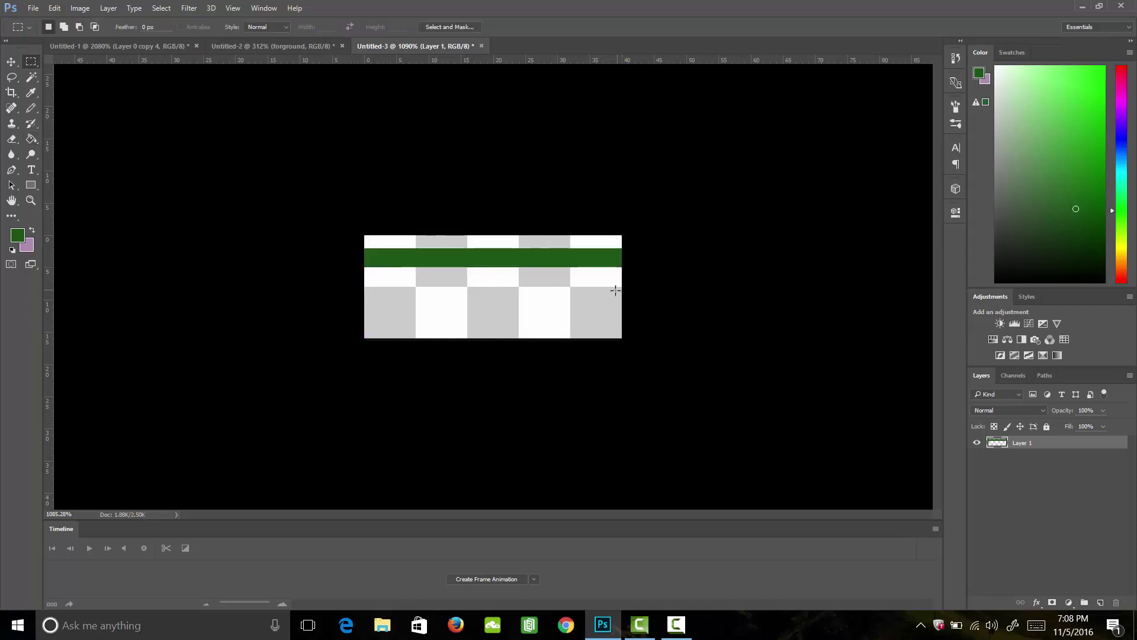
pyautogui.press('i')
pyautogui.click(480, 261)
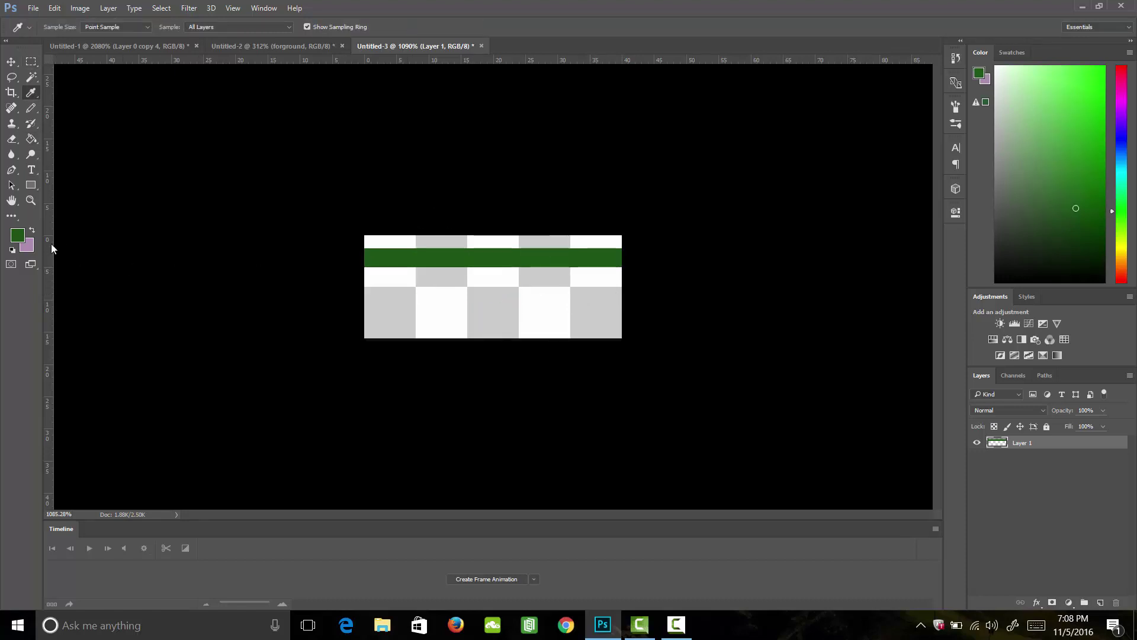
# Draw a 1 px yellow-green line along the top of the green strip.
pyautogui.click(17, 235)
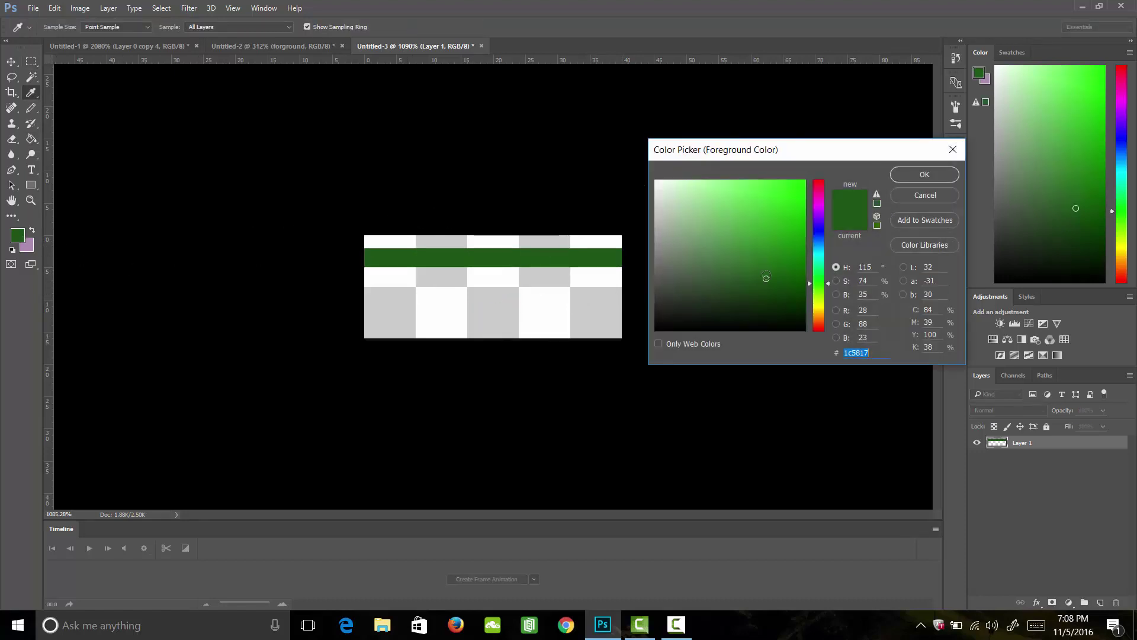
pyautogui.moveTo(766, 277); pyautogui.dragTo(749, 249)
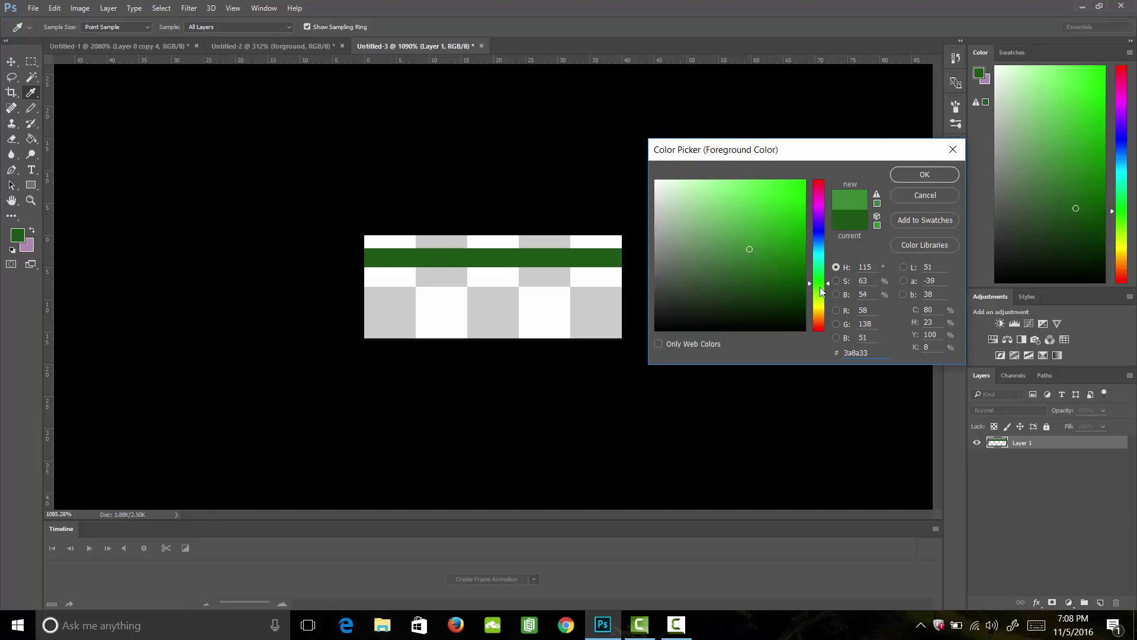
pyautogui.moveTo(820, 287); pyautogui.dragTo(823, 296)
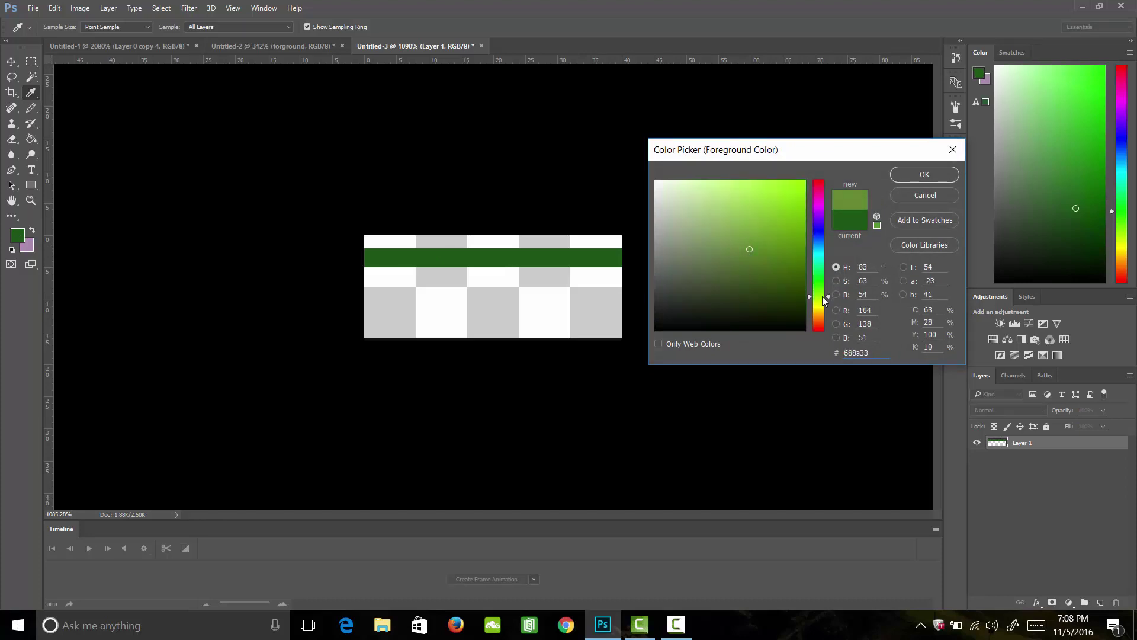
pyautogui.click(819, 299)
pyautogui.click(916, 175)
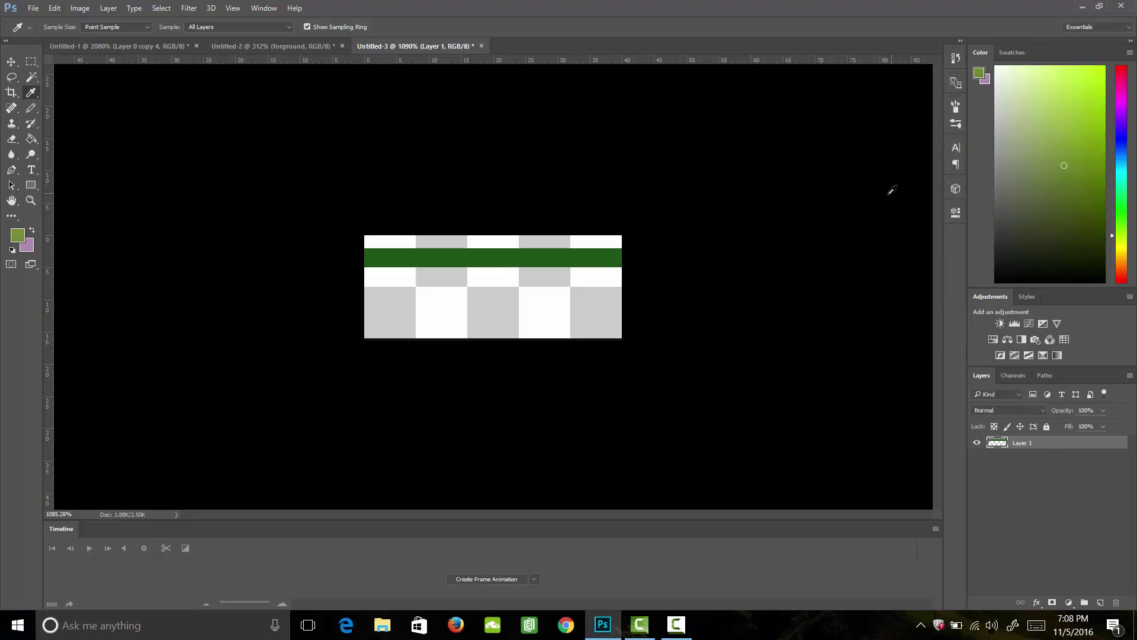
pyautogui.press('b')
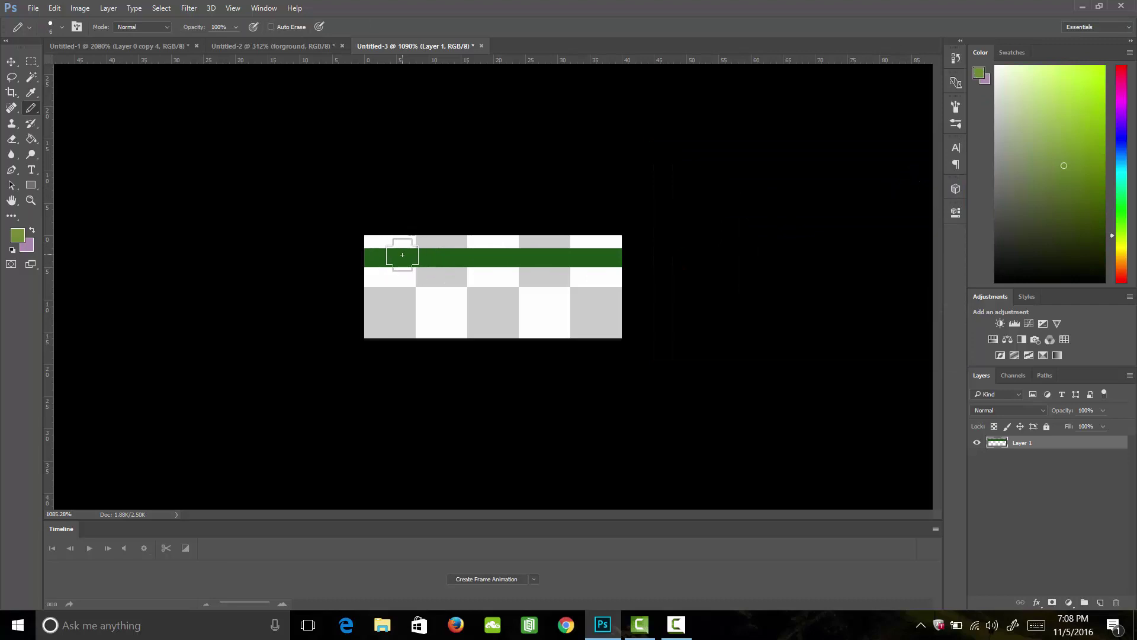
pyautogui.press('[')
pyautogui.press('[')
pyautogui.press('[')
pyautogui.press('[')
pyautogui.press('[')
pyautogui.keyDown('shift'); pyautogui.click(620, 244); pyautogui.keyUp('shift')
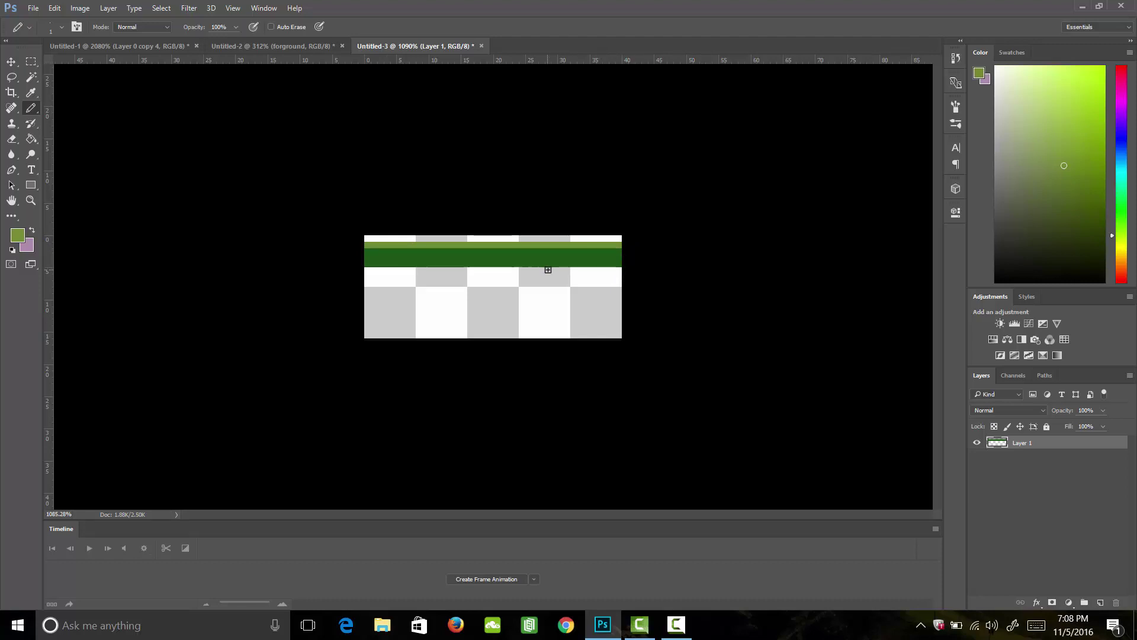
# Set the foreground to a darker shading green, #0e3d23.
pyautogui.press('i')
pyautogui.click(554, 257)
pyautogui.click(18, 235)
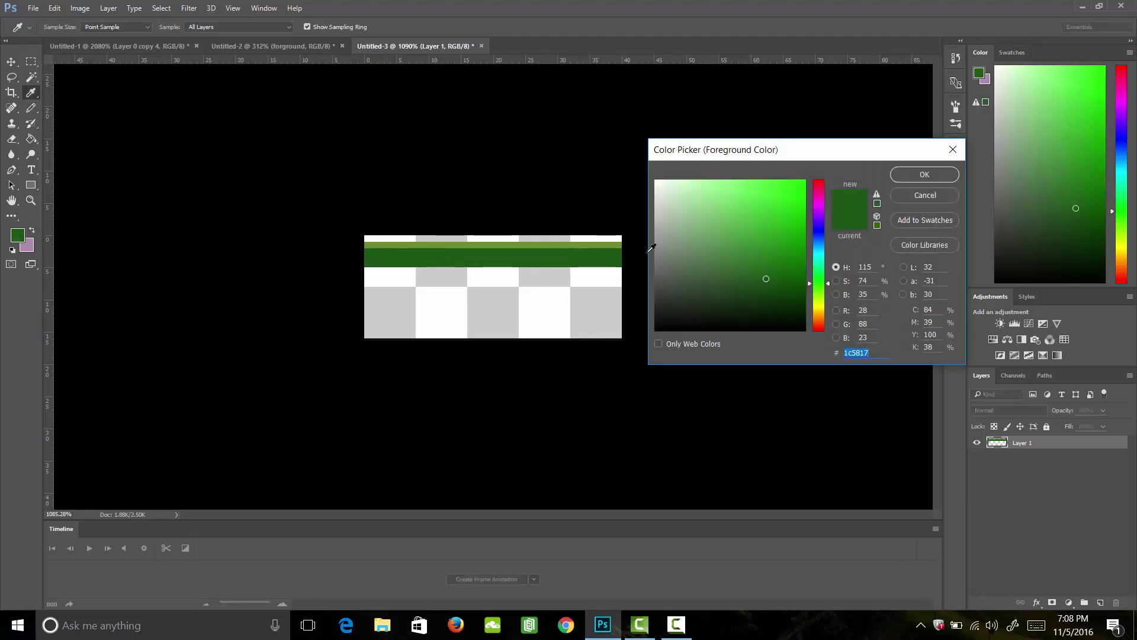
pyautogui.moveTo(768, 282)
pyautogui.mouseDown()
pyautogui.moveTo(771, 294)
pyautogui.moveTo(827, 282)
pyautogui.moveTo(823, 270)
pyautogui.mouseUp()
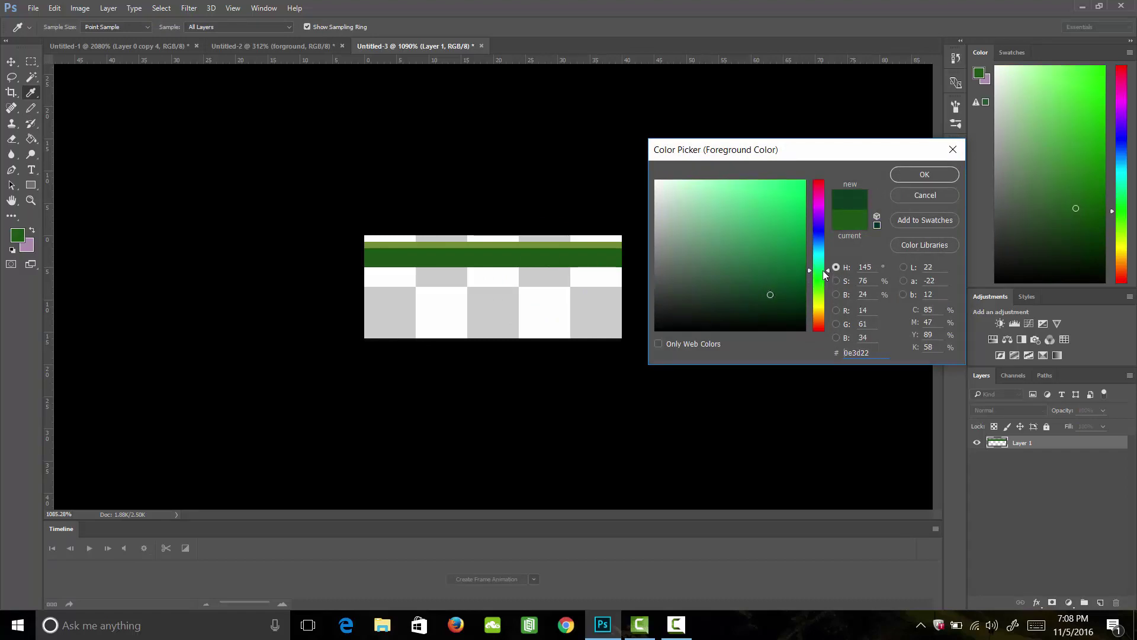
pyautogui.click(901, 175)
# Draw a dark-green pencil line along the bottom of the grass strip.
pyautogui.press('b')
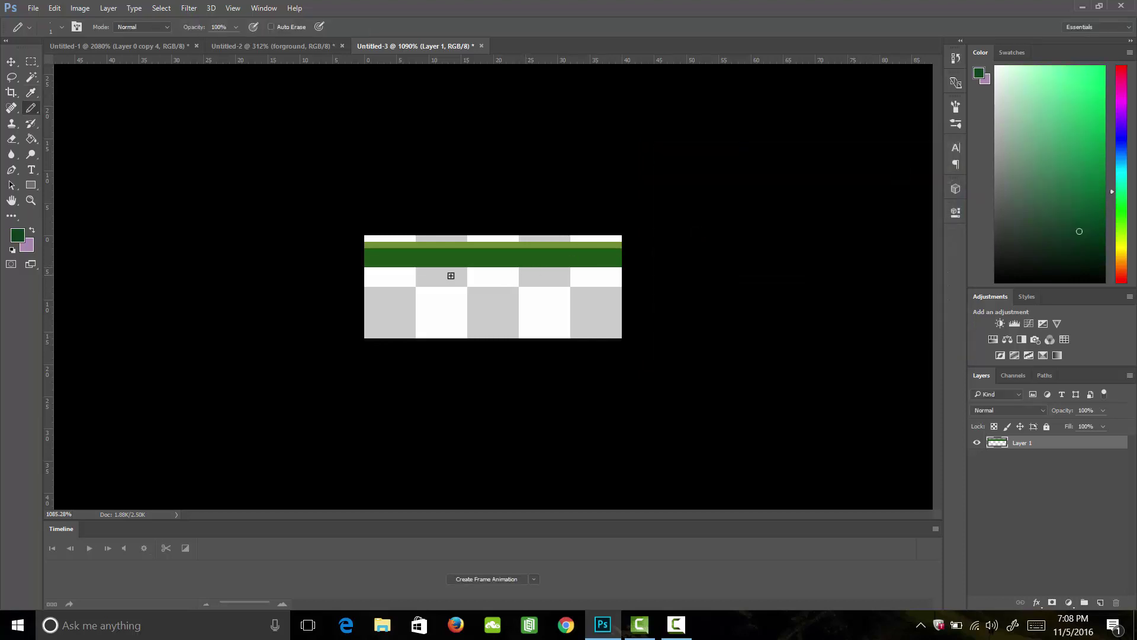
pyautogui.click(367, 271)
pyautogui.keyDown('shift'); pyautogui.click(619, 270); pyautogui.keyUp('shift')
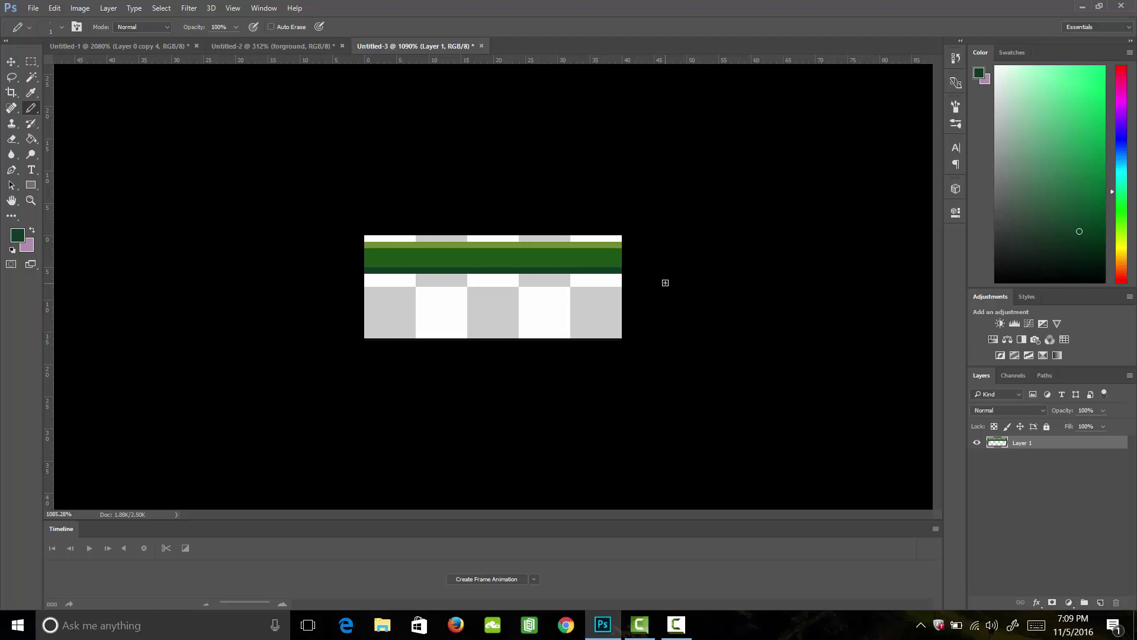
# Hang uneven dark-green pixel drips below the strip across its width.
pyautogui.moveTo(377, 275); pyautogui.dragTo(431, 283)
pyautogui.click(471, 277)
pyautogui.click(502, 276)
pyautogui.click(542, 276)
pyautogui.click(580, 277)
pyautogui.click(599, 277)
pyautogui.click(611, 277)
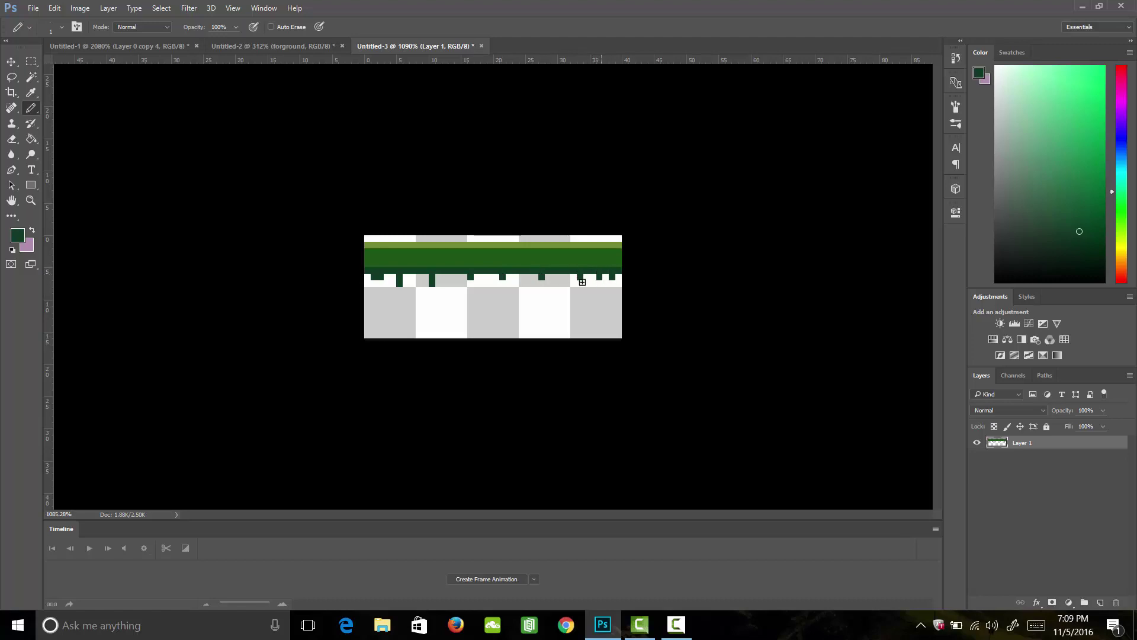
pyautogui.click(561, 277)
pyautogui.click(555, 279)
pyautogui.click(452, 276)
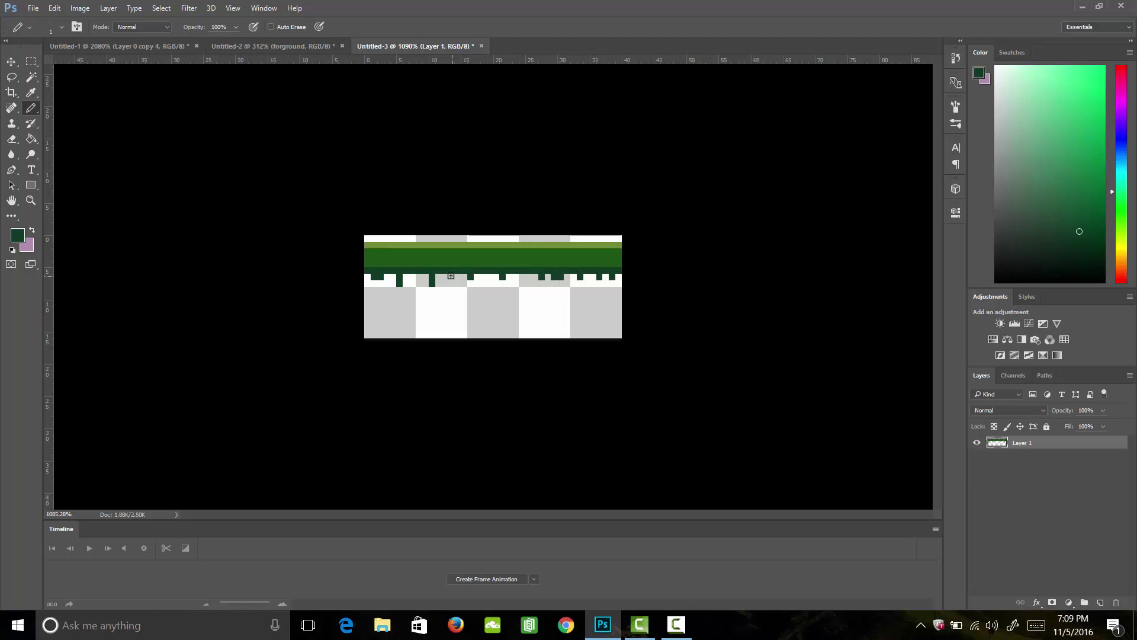
# Scatter single dark-green pixels along the lower rows of the green band.
pyautogui.click(419, 264)
pyautogui.click(462, 265)
pyautogui.click(498, 265)
pyautogui.click(535, 265)
pyautogui.click(547, 264)
pyautogui.click(579, 264)
pyautogui.click(515, 265)
pyautogui.click(530, 265)
pyautogui.click(442, 265)
# Sample the top line's light green and nudge the grass layer down one pixel.
pyautogui.press('i')
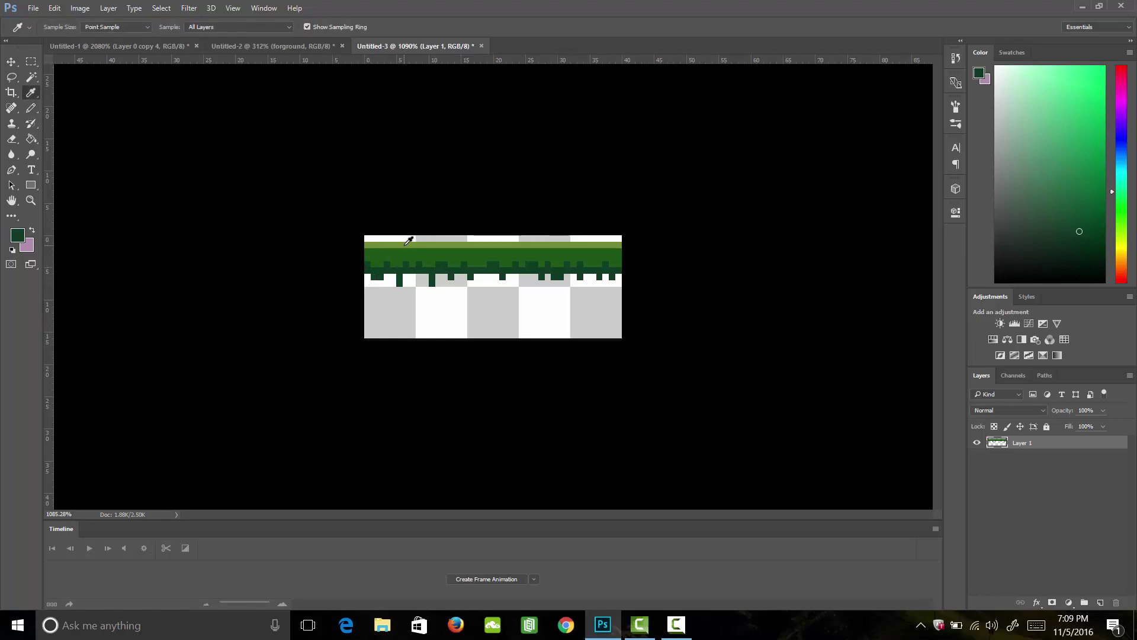
pyautogui.click(413, 241)
pyautogui.press('b')
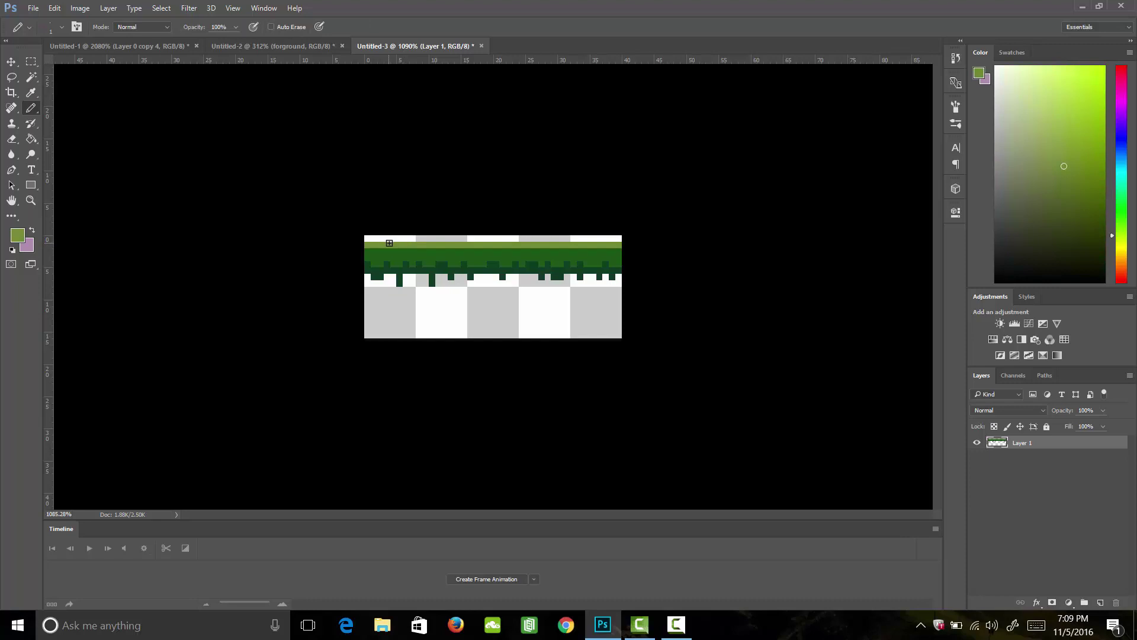
pyautogui.press('v')
pyautogui.press('Down')
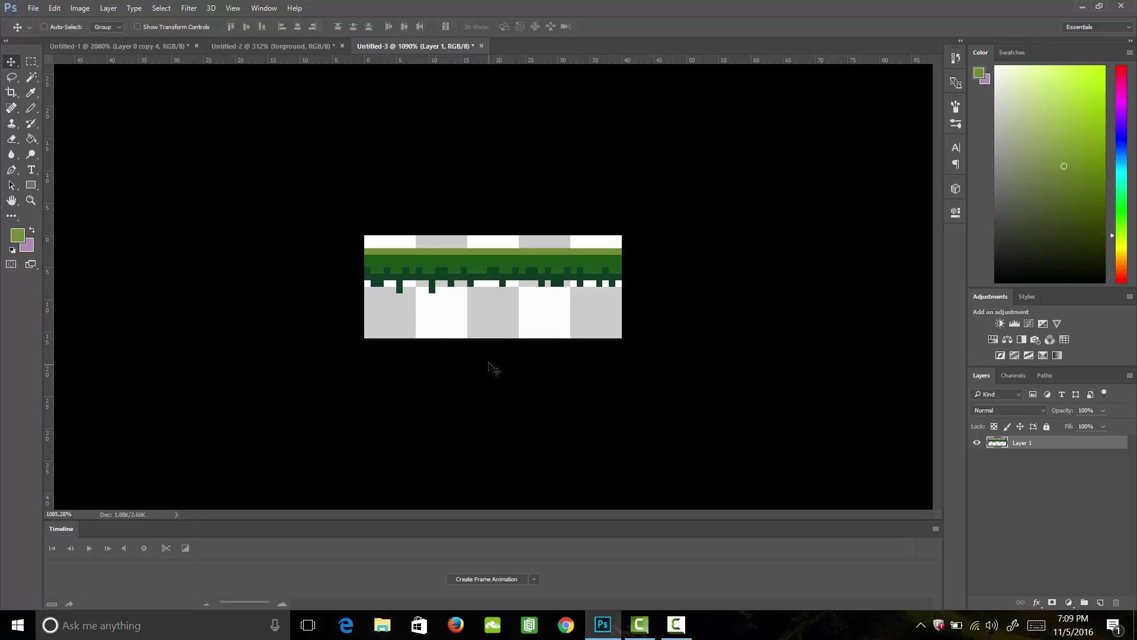
# Pencil light-green grass blades and tufts along the strip's top row.
pyautogui.press('b')
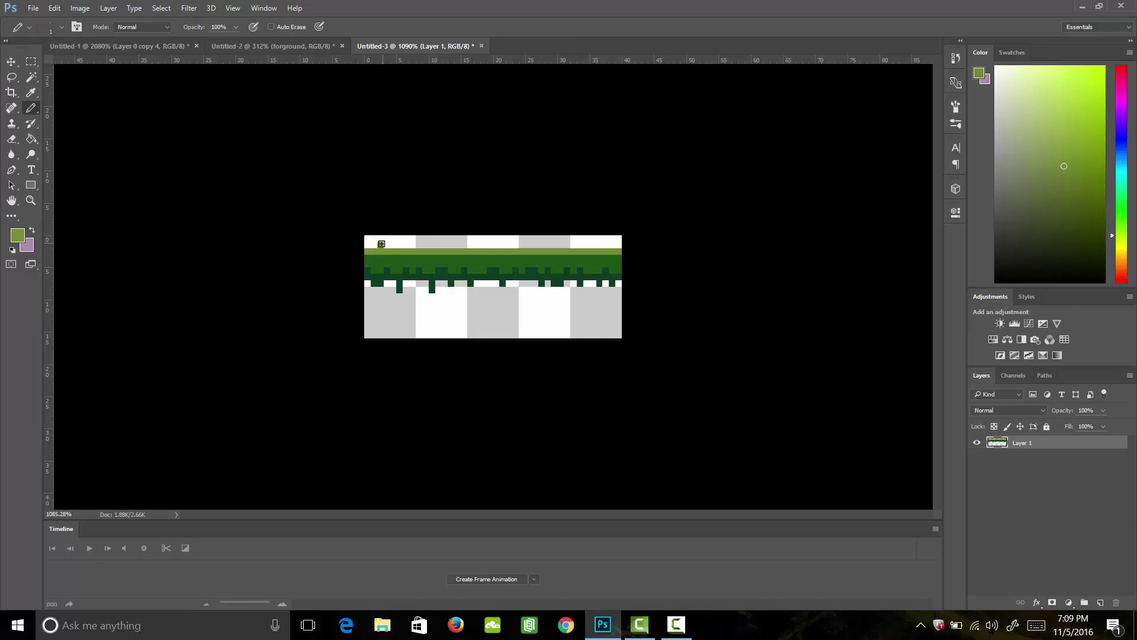
pyautogui.moveTo(380, 245); pyautogui.dragTo(380, 237)
pyautogui.click(405, 245)
pyautogui.click(420, 244)
pyautogui.click(457, 245)
pyautogui.moveTo(484, 245); pyautogui.dragTo(477, 245)
pyautogui.click(495, 244)
pyautogui.click(509, 245)
pyautogui.click(535, 244)
pyautogui.moveTo(548, 245); pyautogui.dragTo(600, 238)
pyautogui.click(593, 245)
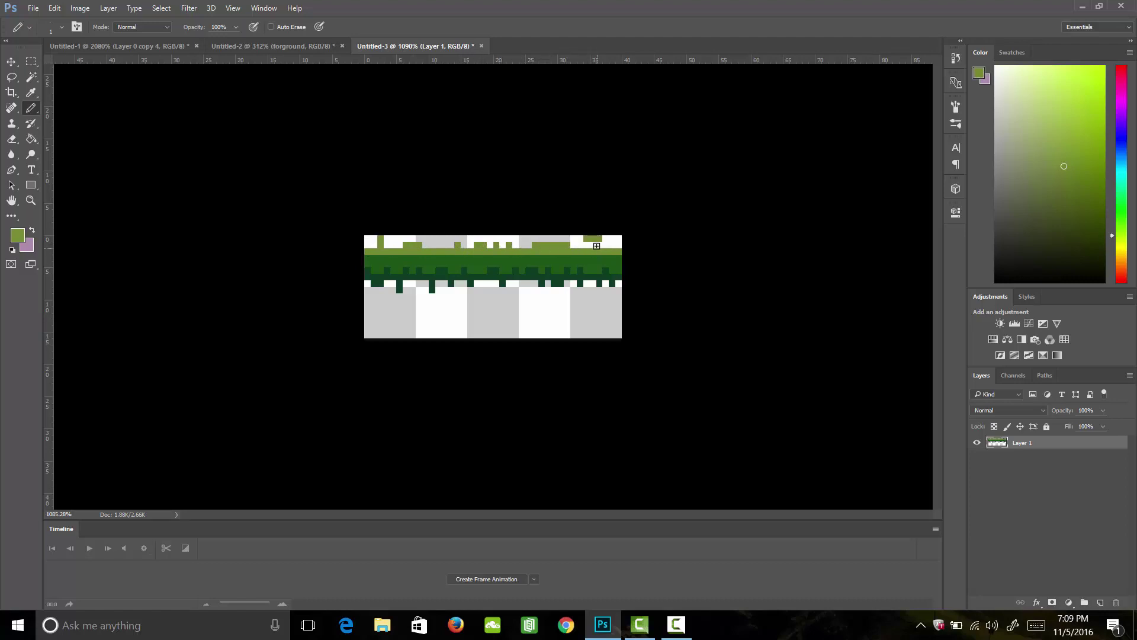
# Undo the tree-shaped pixel group and redraw a vertical light-green blade at top right.
pyautogui.hotkey('ctrl', 'alt')
pyautogui.hotkey('ctrl', 'alt', 'z')
pyautogui.hotkey('ctrl', 'alt', 'z')
pyautogui.moveTo(586, 238); pyautogui.dragTo(619, 244)
# Add light-green pixels below the light line and at the band's left end.
pyautogui.click(444, 258)
pyautogui.click(483, 257)
pyautogui.click(528, 258)
pyautogui.click(555, 258)
pyautogui.click(599, 258)
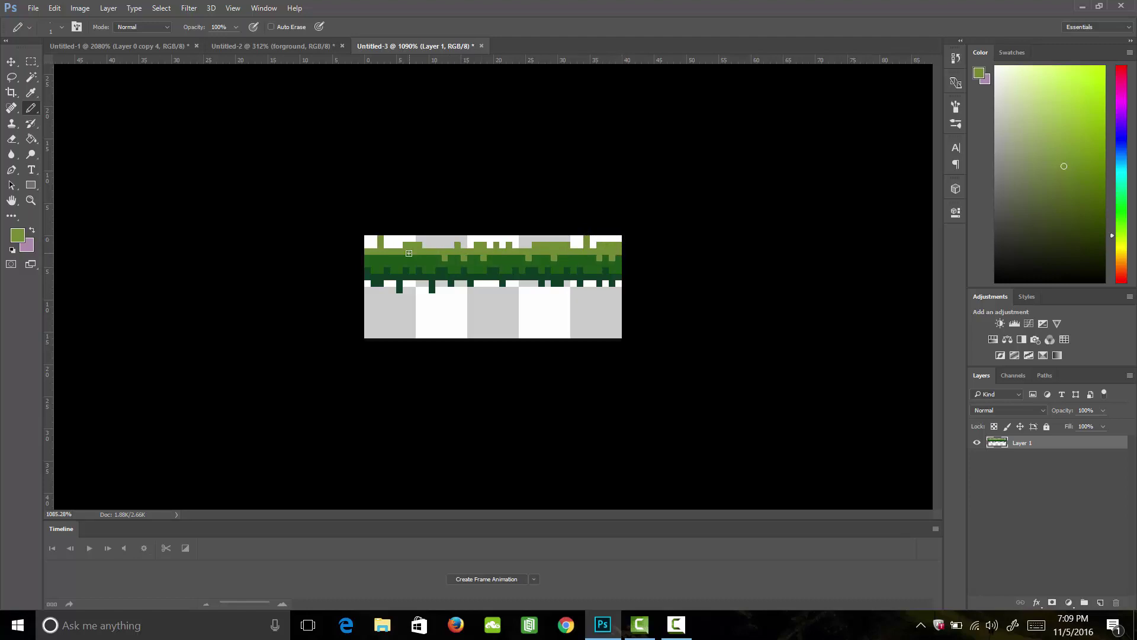
pyautogui.click(389, 257)
pyautogui.click(375, 259)
# Sample the band's dark green and paint darker texture patches into the band.
pyautogui.press('i')
pyautogui.click(510, 261)
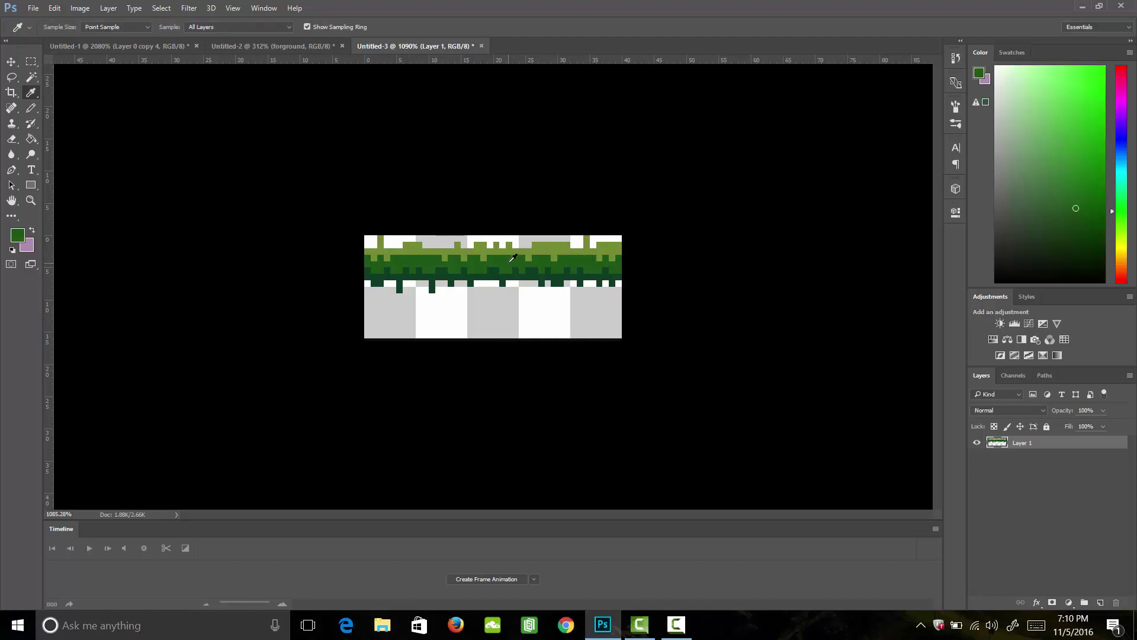
pyautogui.press('b')
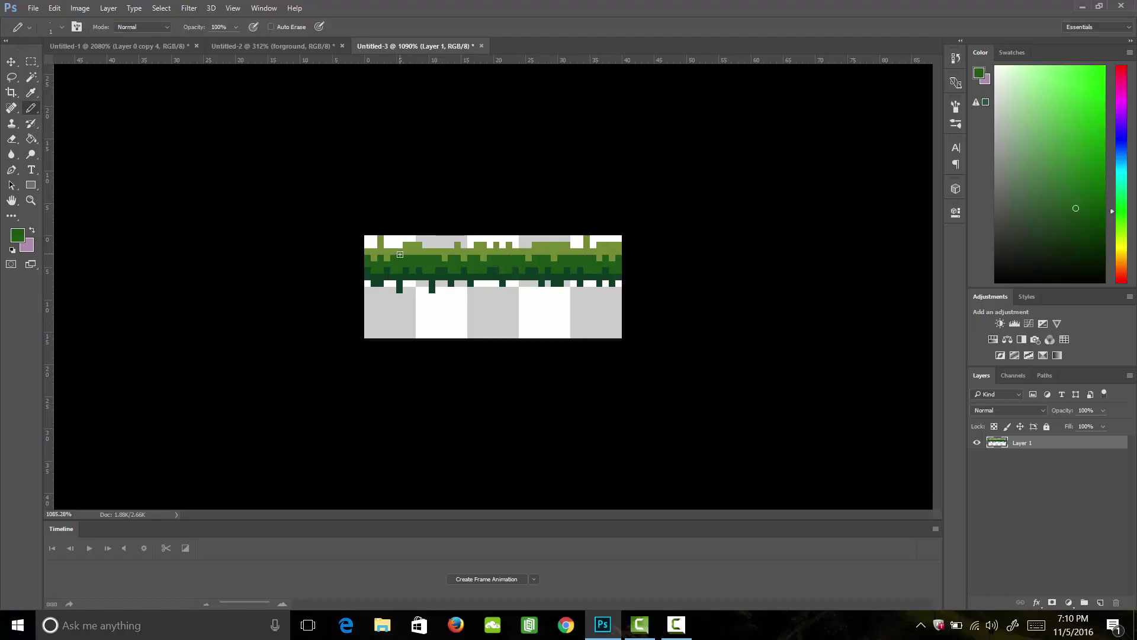
pyautogui.moveTo(397, 254); pyautogui.dragTo(423, 255)
pyautogui.click(523, 254)
pyautogui.click(592, 276)
pyautogui.click(559, 276)
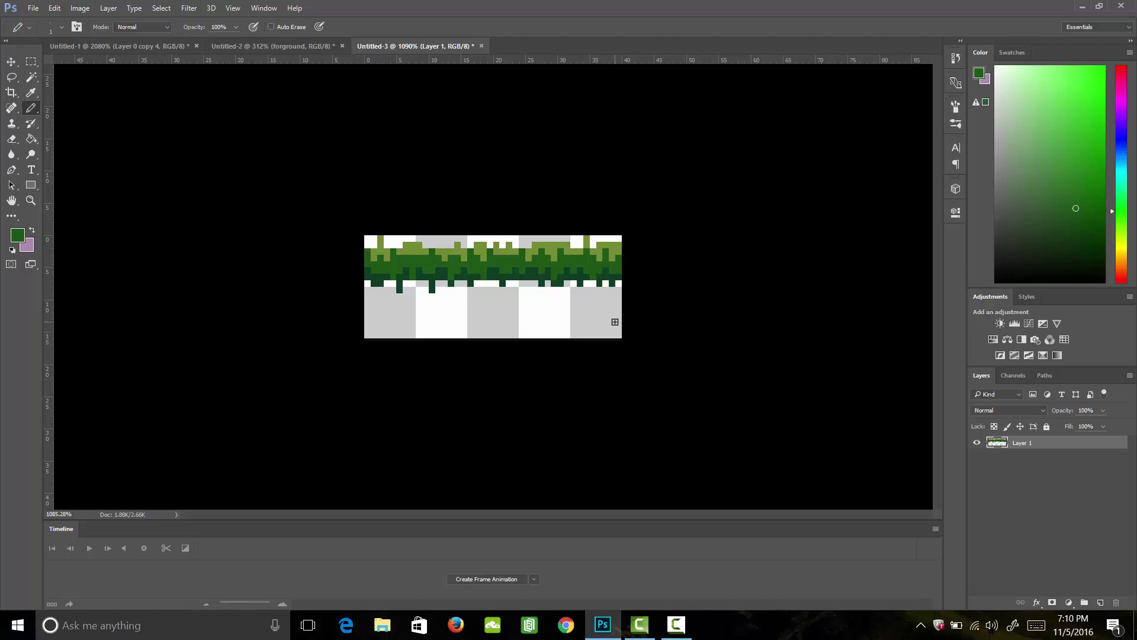
# Sample the grass green and lighten it to 9ea74f as the foreground colour.
pyautogui.press('i')
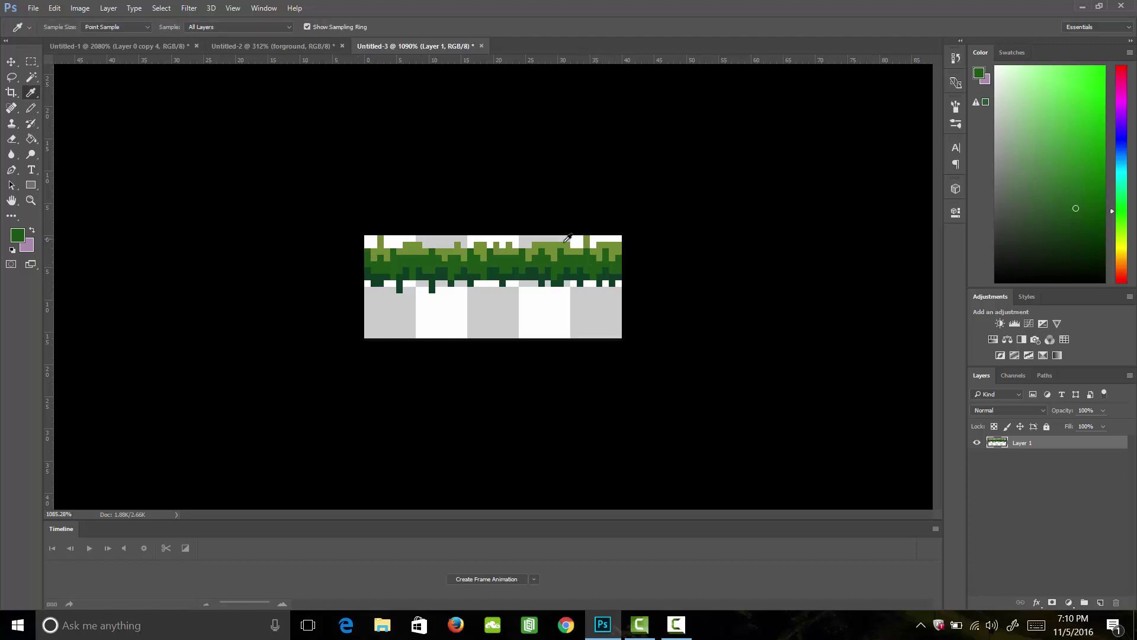
pyautogui.click(558, 244)
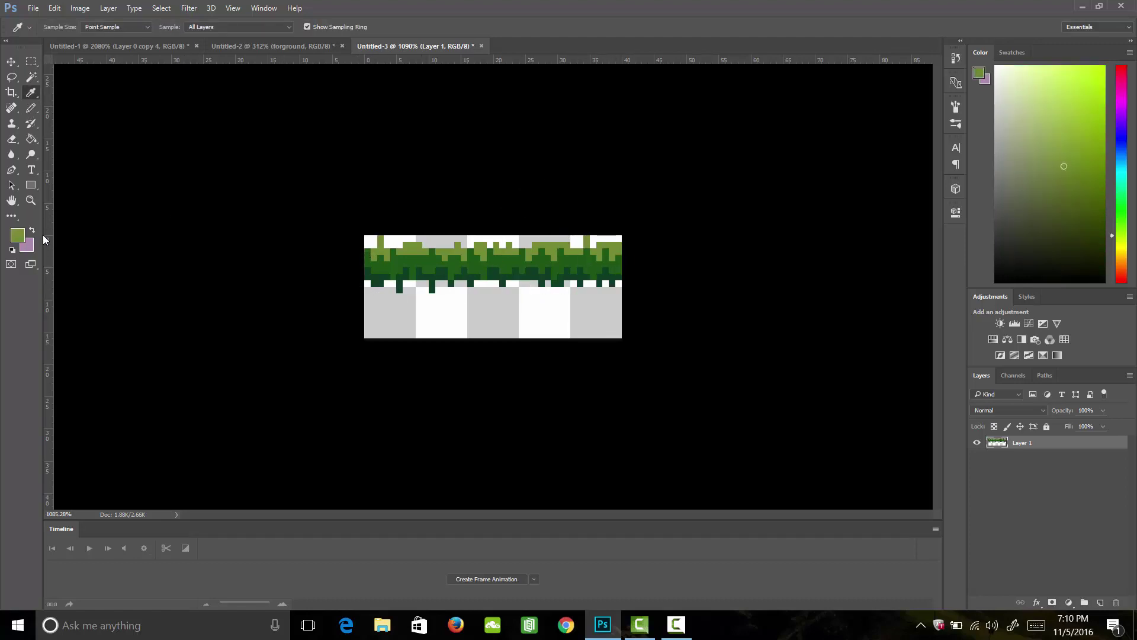
pyautogui.click(17, 235)
pyautogui.moveTo(743, 239); pyautogui.dragTo(736, 233)
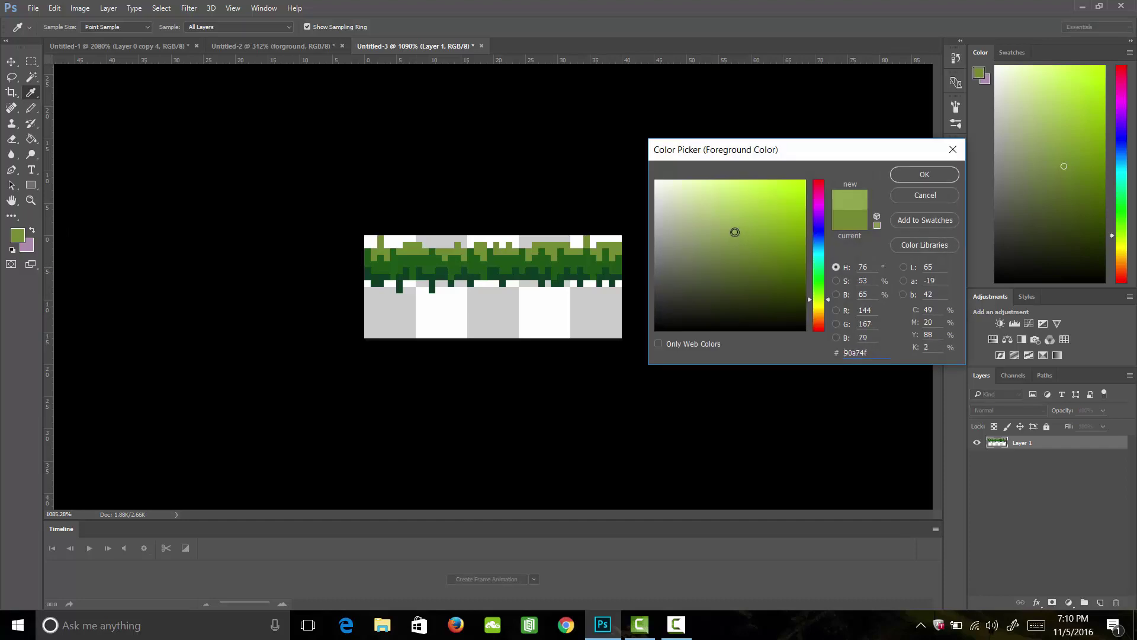
pyautogui.write('9ea74f')
pyautogui.click(908, 174)
# Pencil light highlight pixels along the top edge of the grass strip.
pyautogui.press('b')
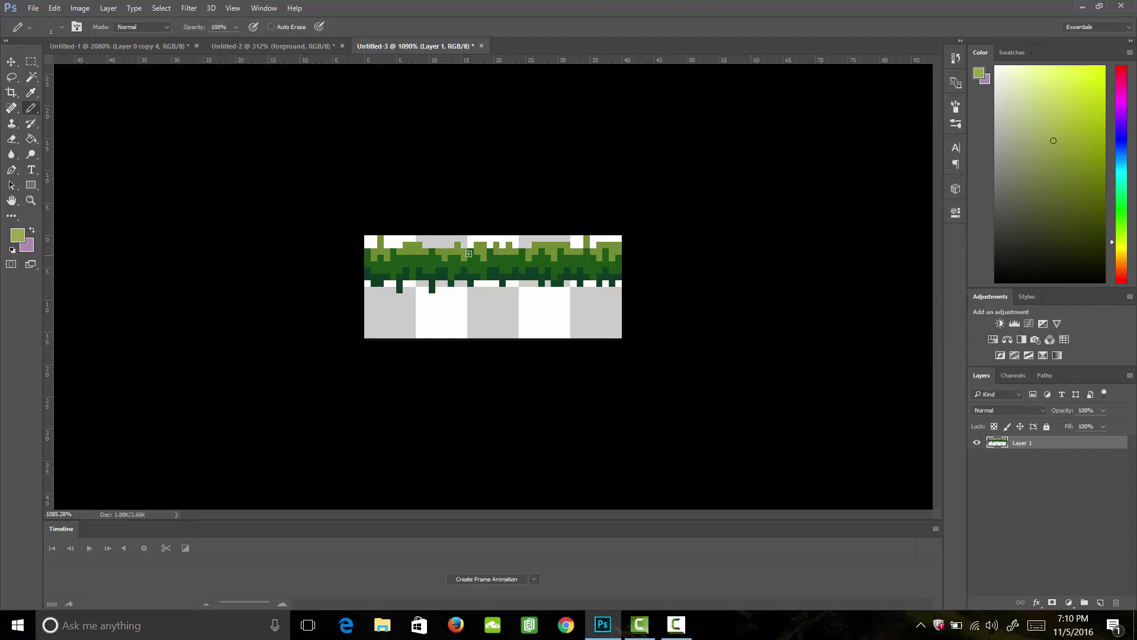
pyautogui.click(376, 251)
pyautogui.click(388, 254)
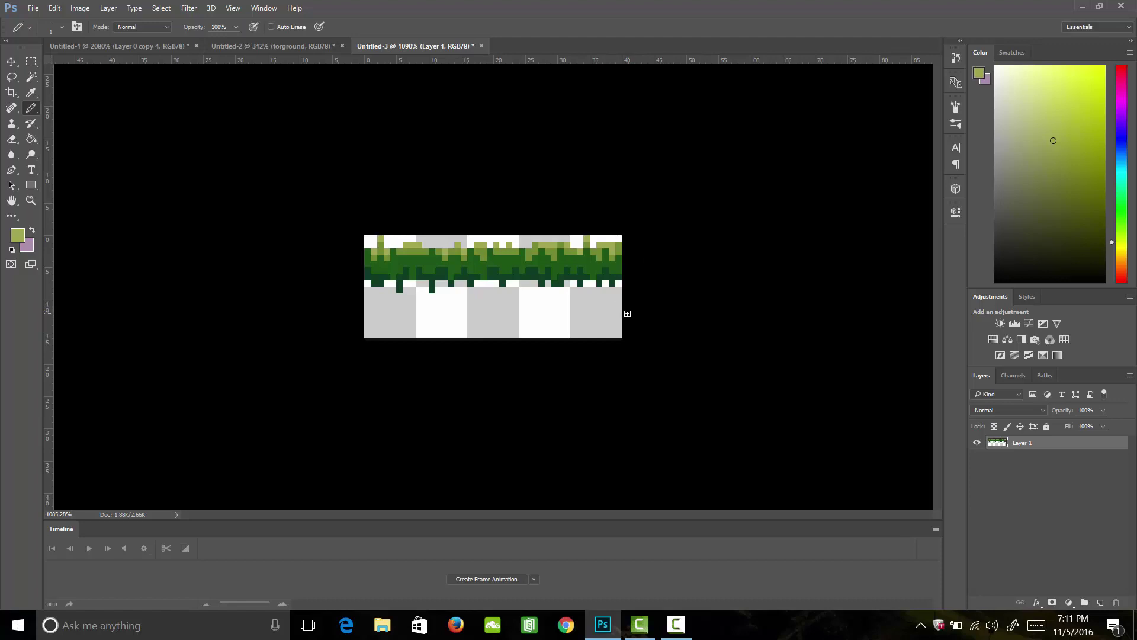
# Add a new layer beneath the grass layer and load the grass pixels as a selection.
pyautogui.click(1100, 603)
pyautogui.moveTo(1022, 444); pyautogui.dragTo(1029, 459)
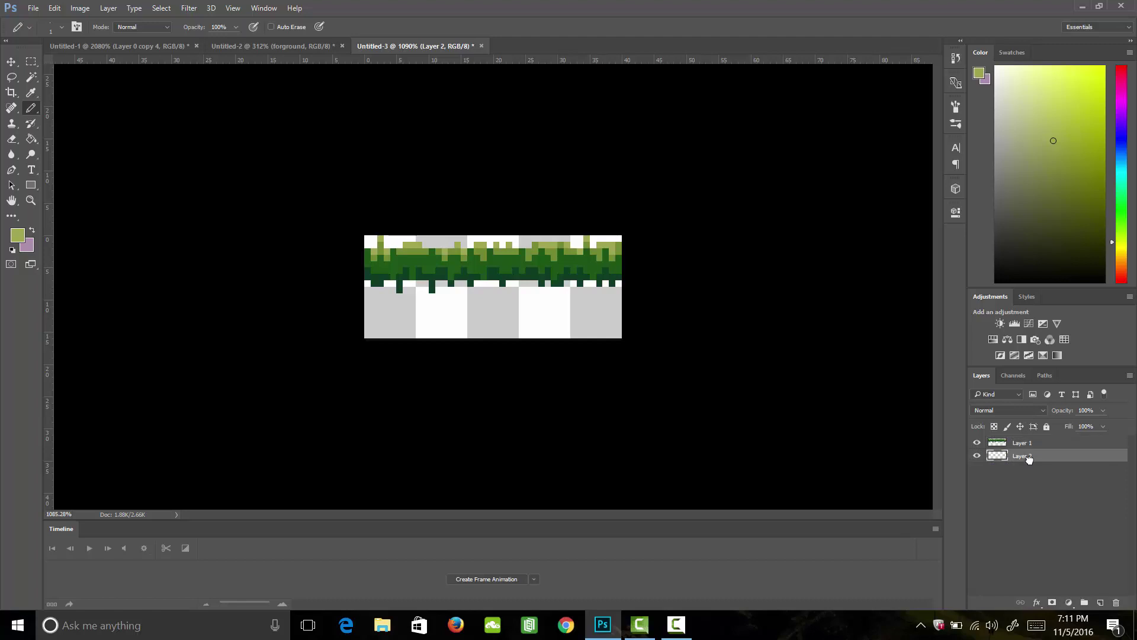
pyautogui.press('ctrl')
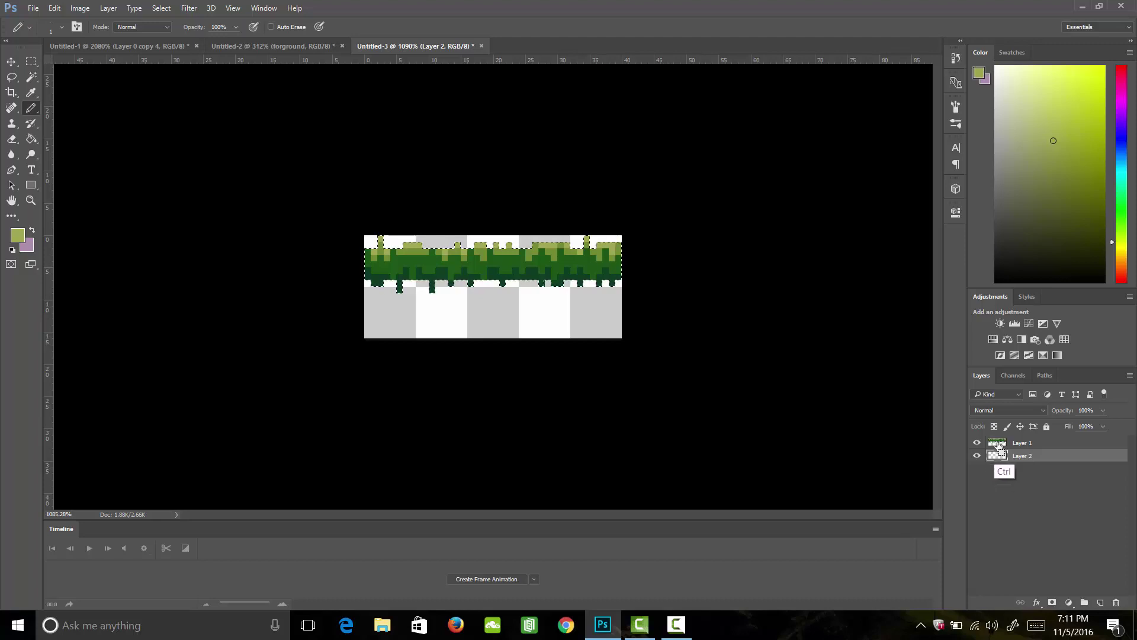
pyautogui.keyDown('ctrl'); pyautogui.click(998, 443); pyautogui.keyUp('ctrl')
# Fill the grass-shaped selection with pure black on the new layer.
pyautogui.click(16, 239)
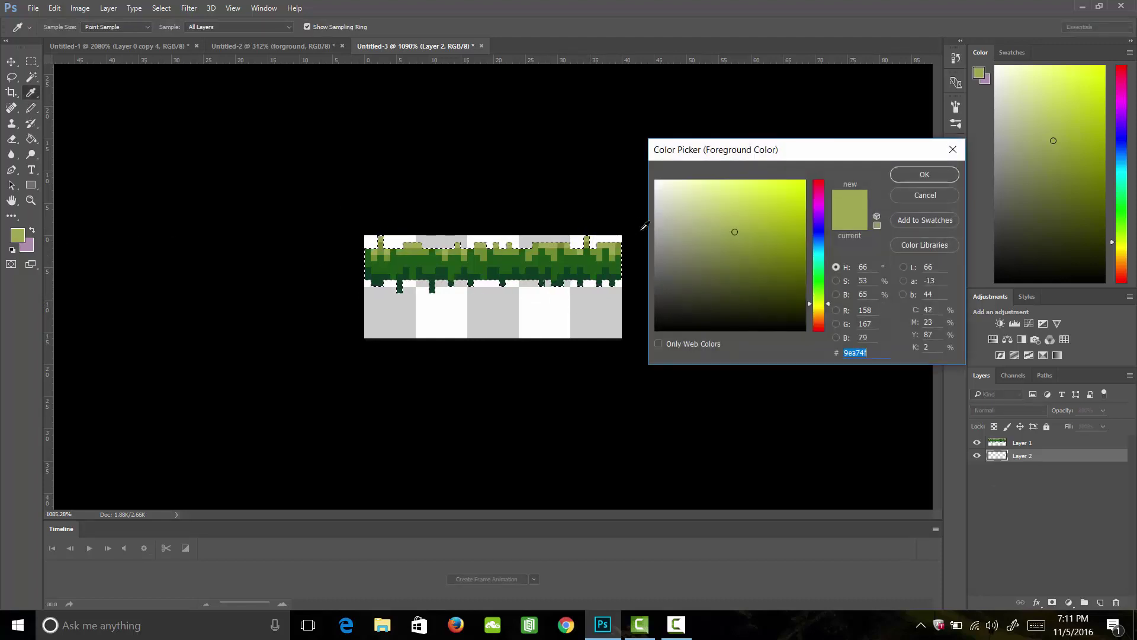
pyautogui.click(635, 335)
pyautogui.click(916, 173)
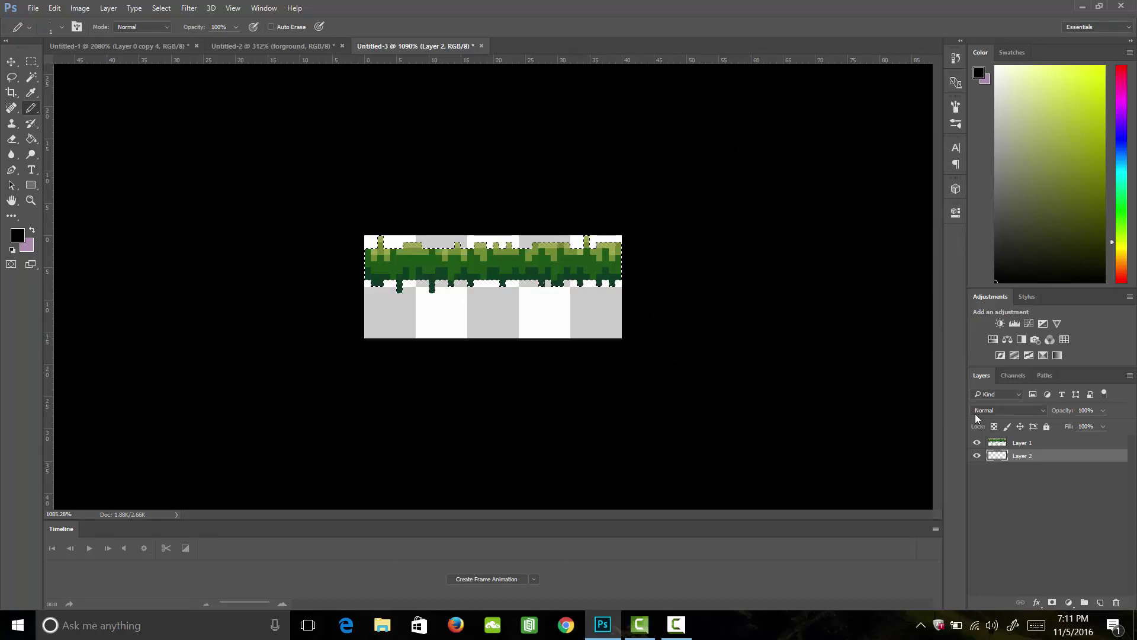
pyautogui.press('g')
pyautogui.click(554, 264)
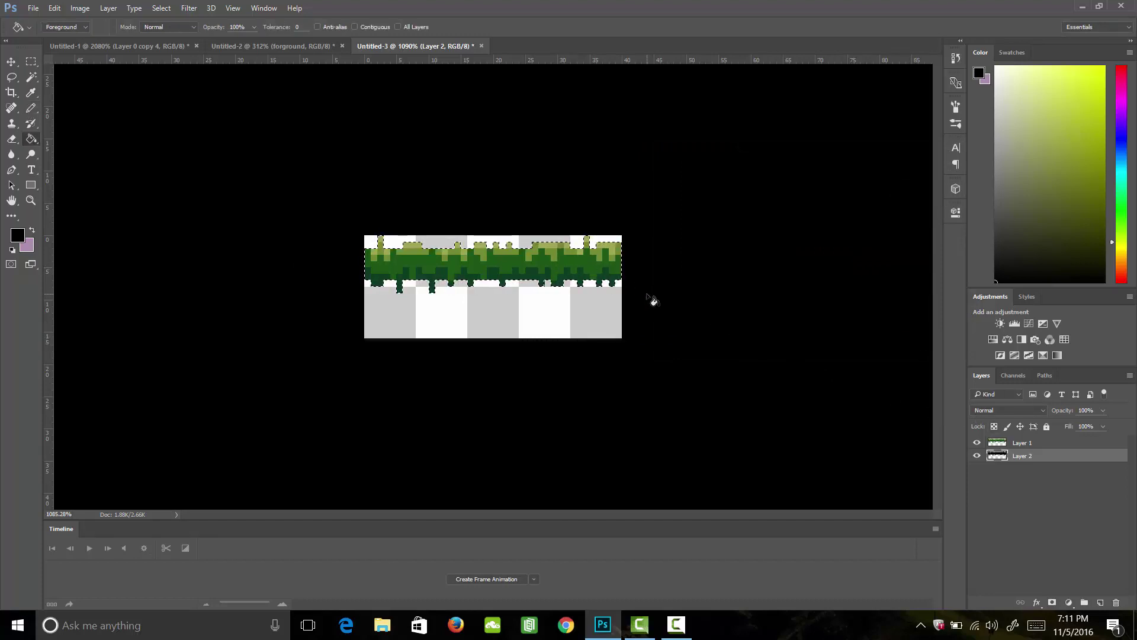
# Deselect and nudge the black shadow down three pixels below the grass.
pyautogui.press('m')
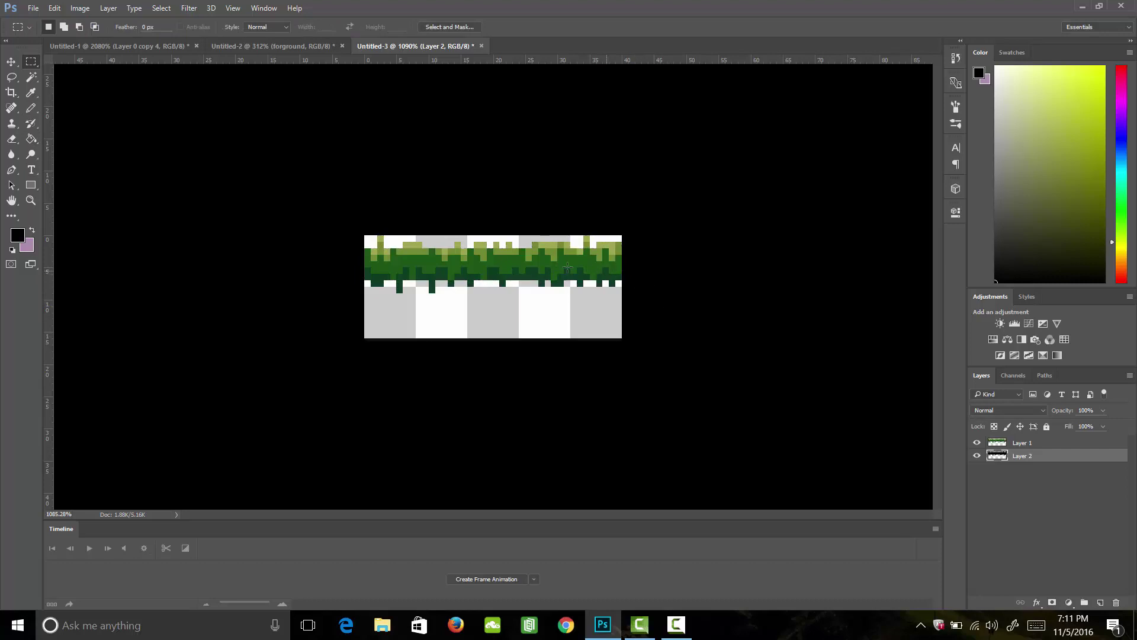
pyautogui.click(522, 364)
pyautogui.press('v')
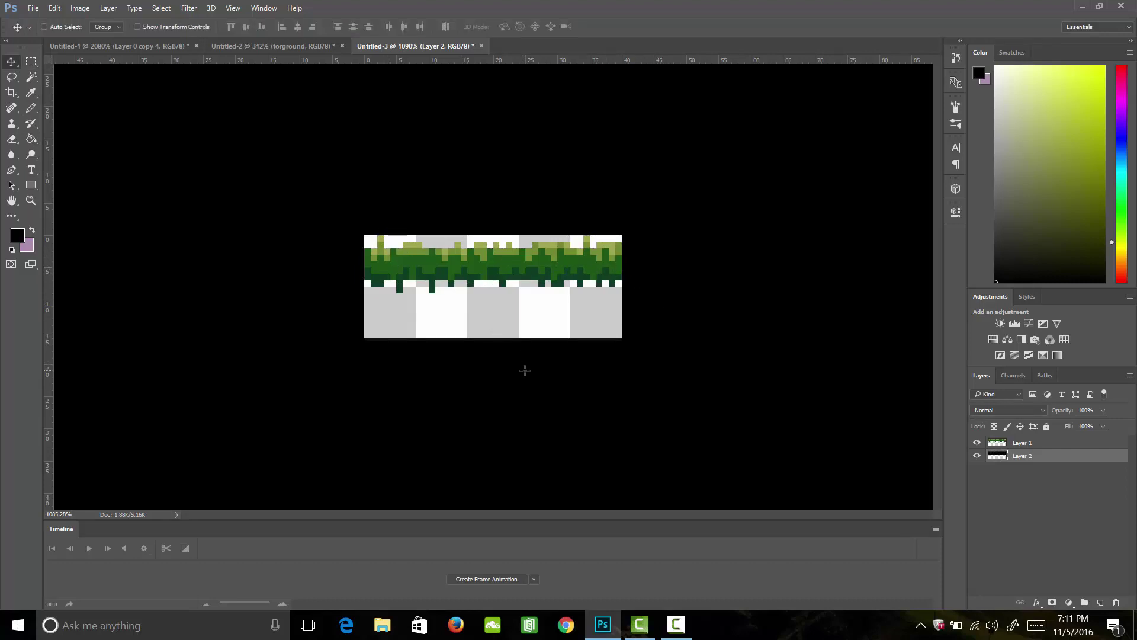
pyautogui.press('Down')
pyautogui.press('Down')
pyautogui.press('Down')
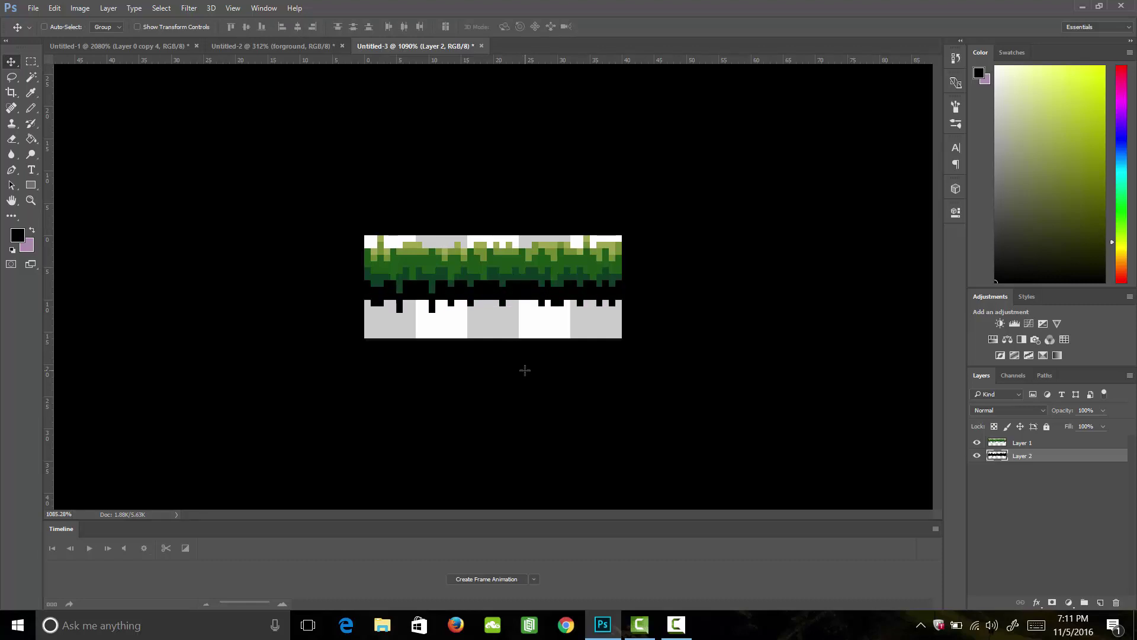
pyautogui.press('Down')
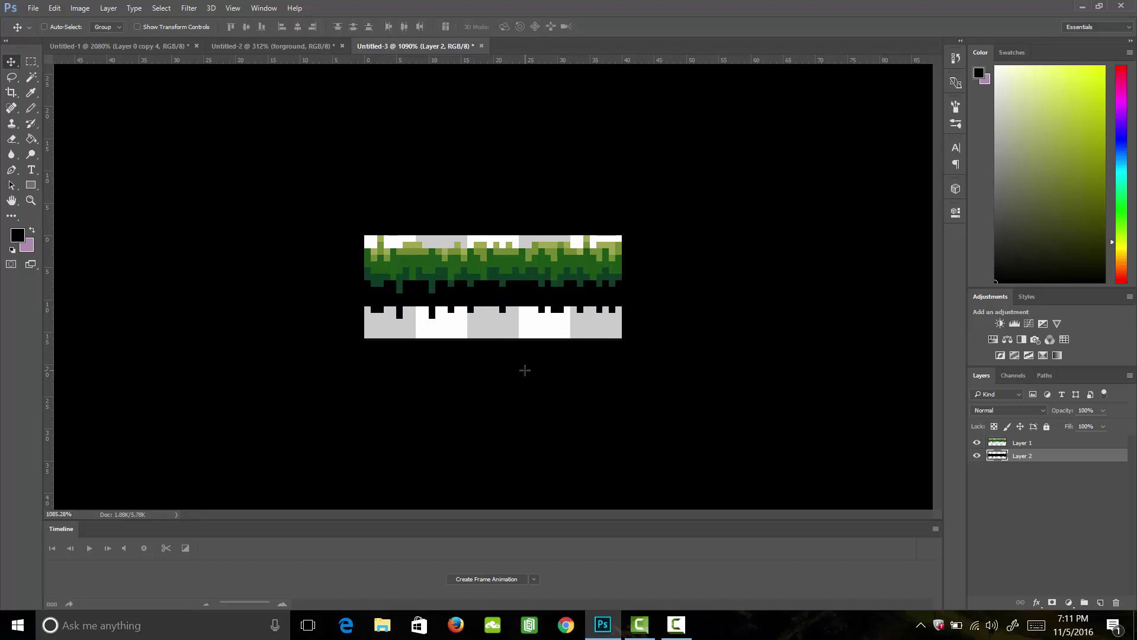
pyautogui.press('Down')
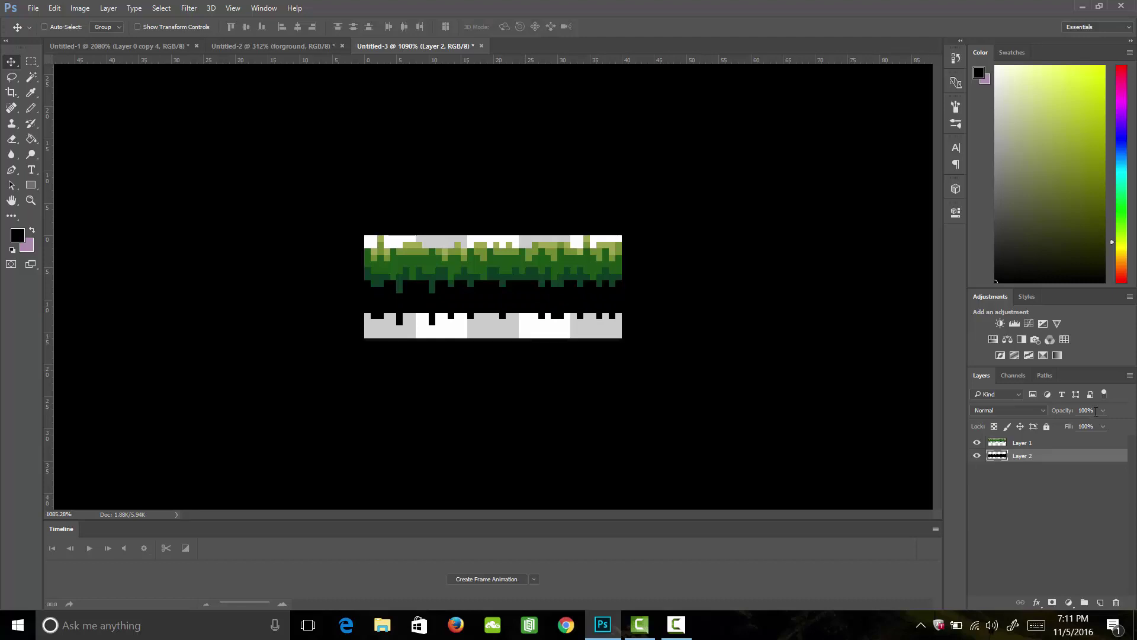
# Set the shadow layer's opacity to 50%.
pyautogui.click(1103, 412)
pyautogui.moveTo(1075, 426); pyautogui.dragTo(1072, 427)
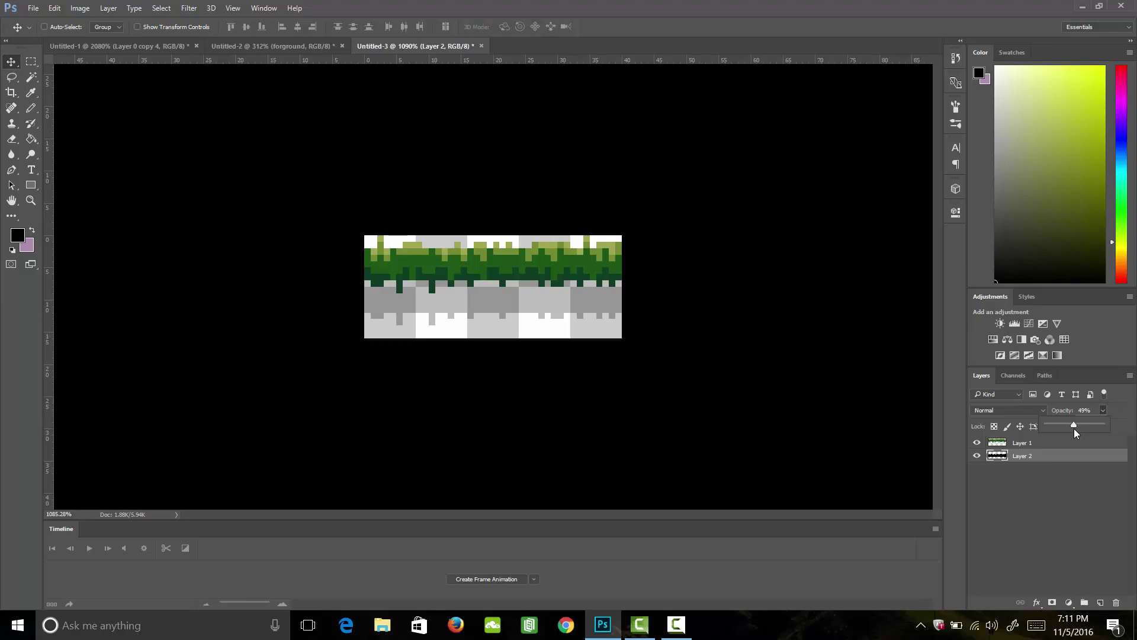
pyautogui.click(1103, 412)
pyautogui.press('g')
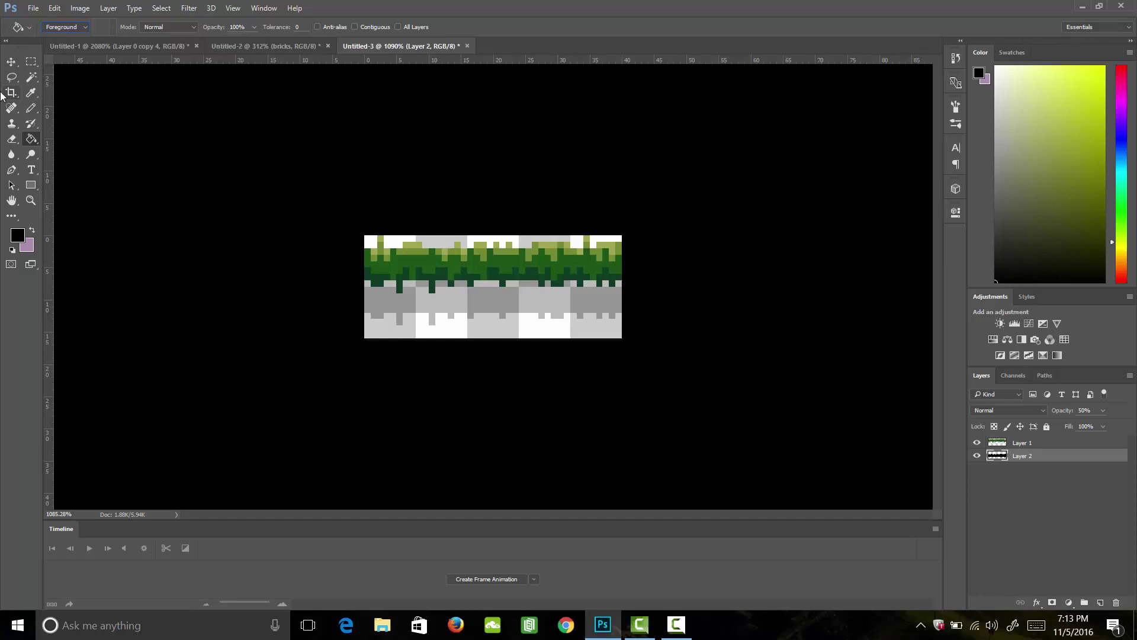
# Crop the grass tile's canvas to 14 pixels tall.
pyautogui.click(10, 94)
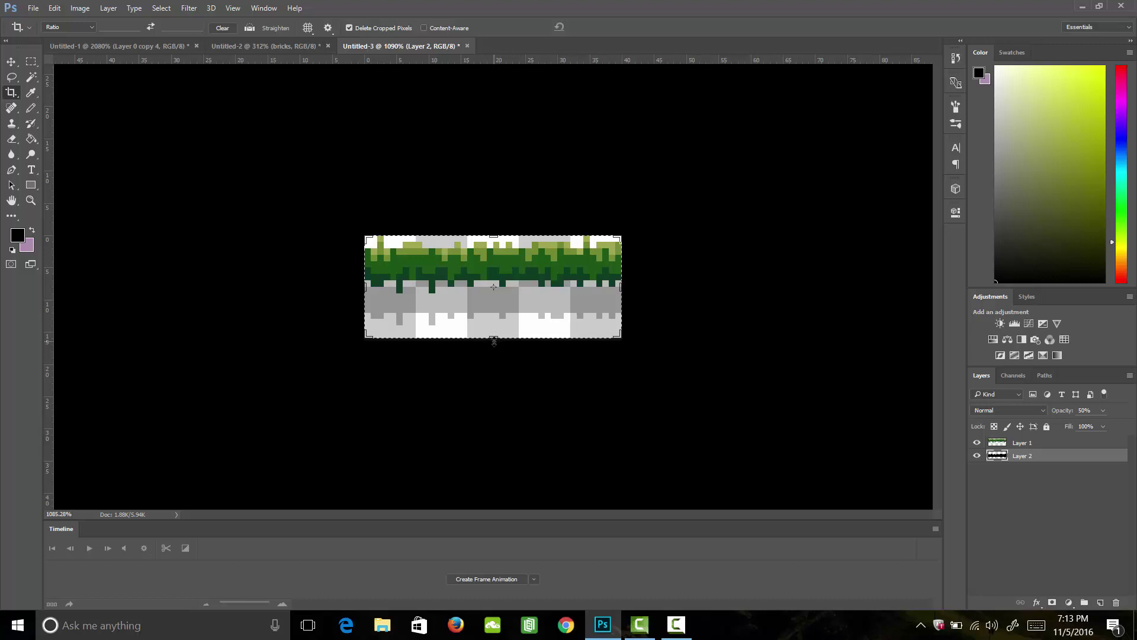
pyautogui.moveTo(494, 340); pyautogui.dragTo(496, 330)
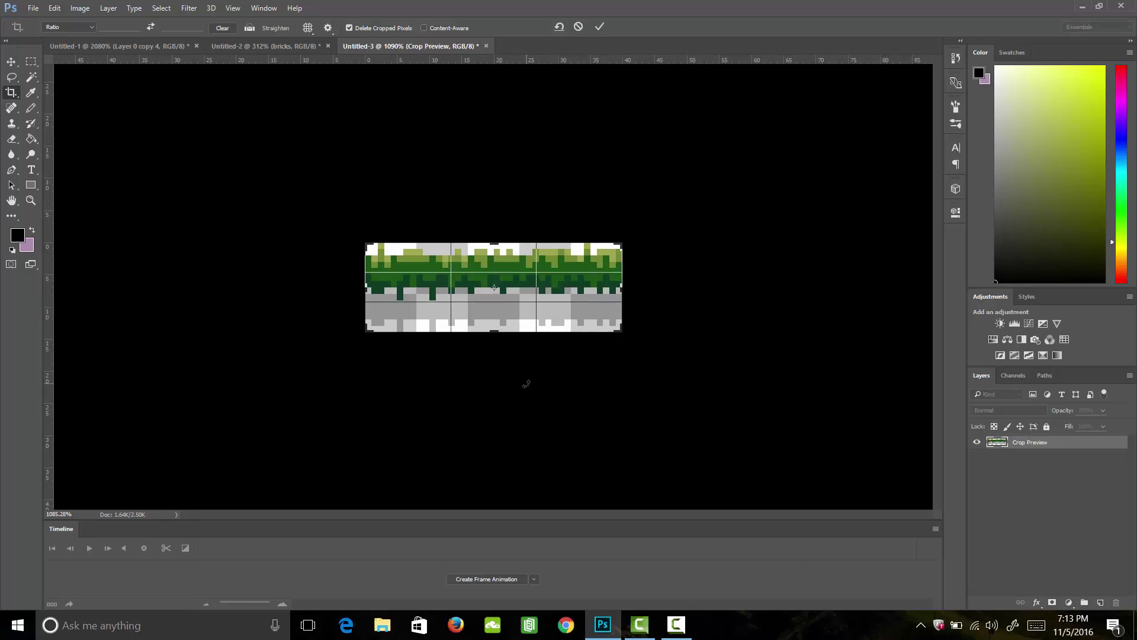
pyautogui.press('Return')
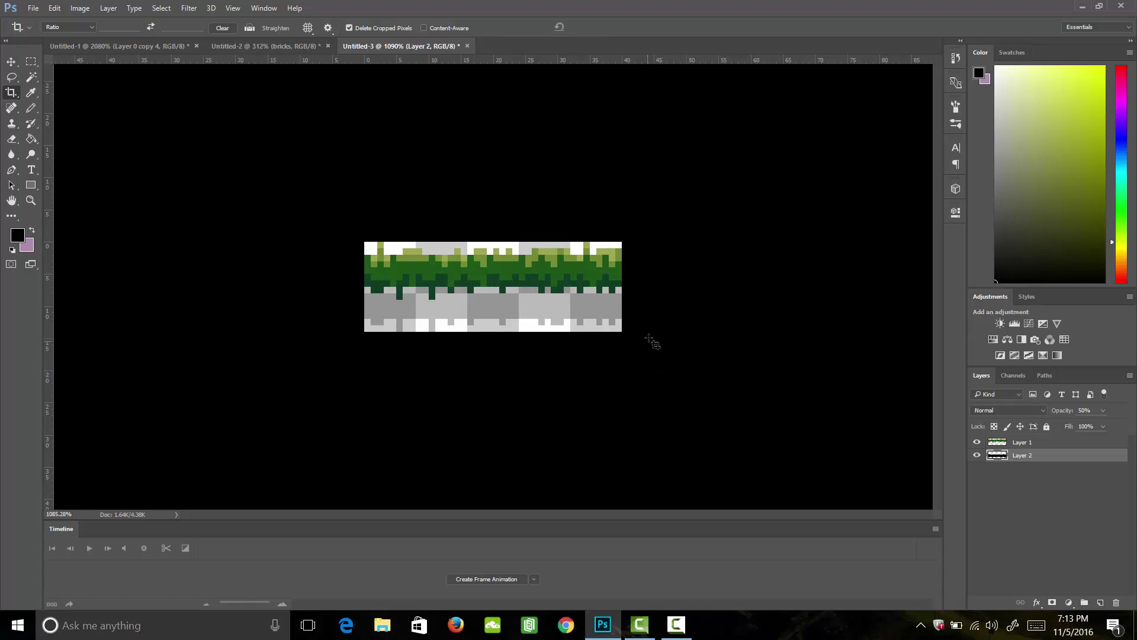
# Define the tile as a pattern named 'grass'.
pyautogui.click(54, 8)
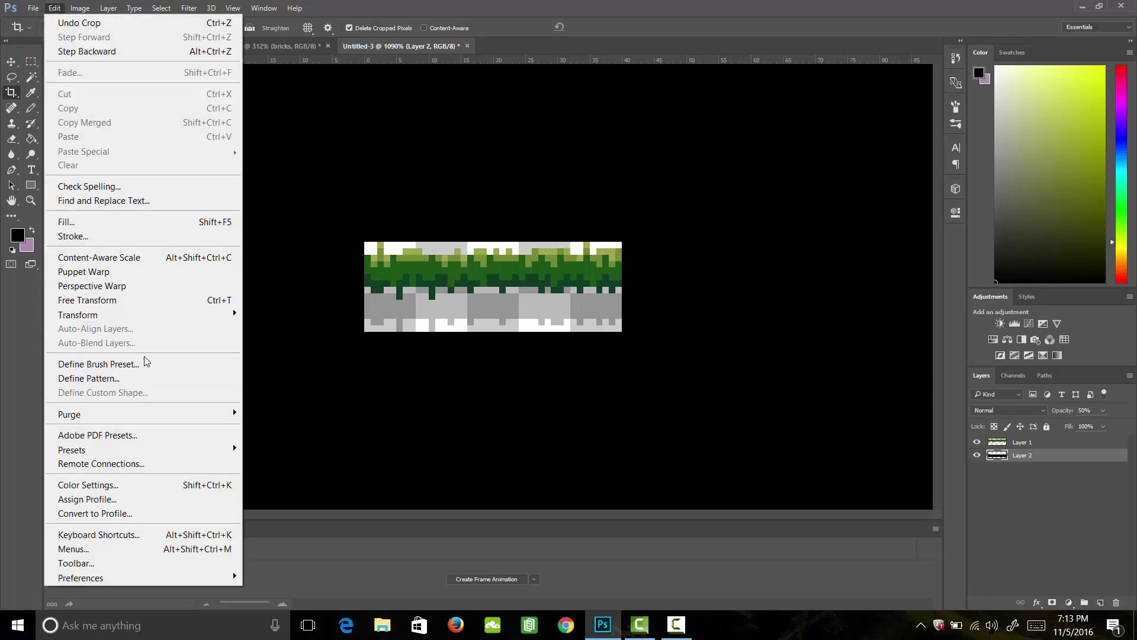
pyautogui.click(145, 377)
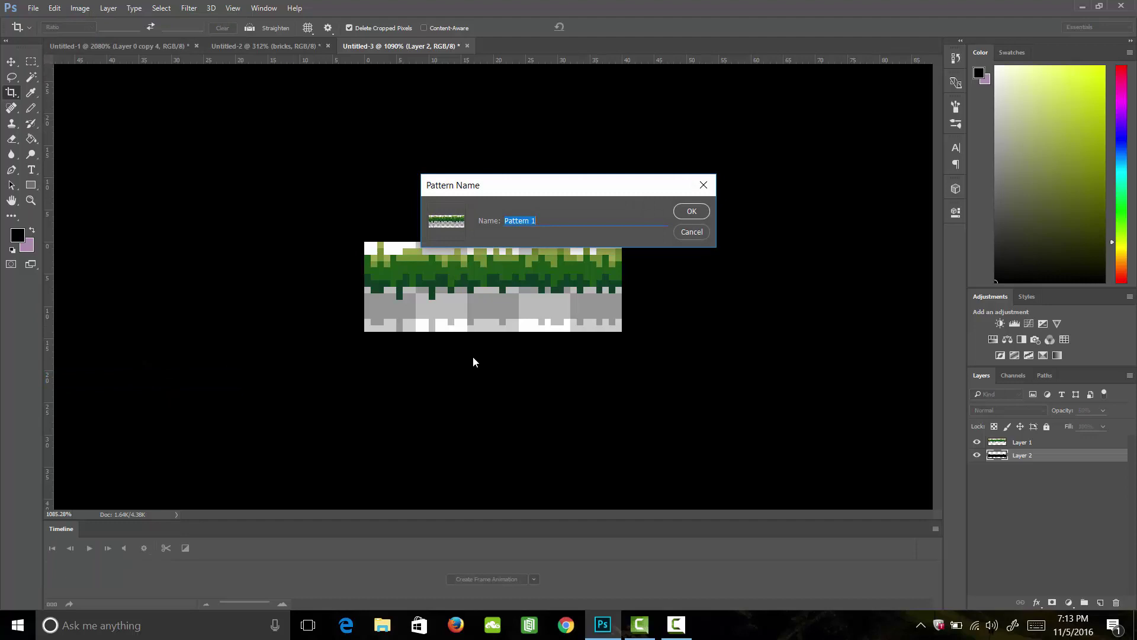
pyautogui.write('grass')
pyautogui.press('Return')
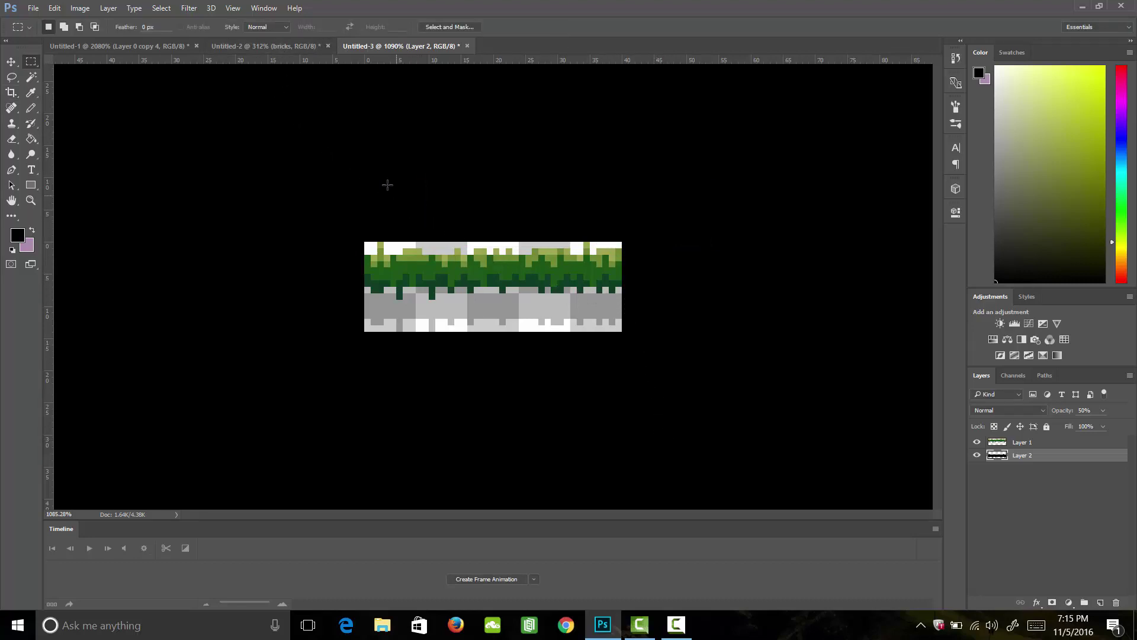
# In the bricks-and-sky scene, add a new layer and select a wide band above the bottom bricks.
pyautogui.click(271, 47)
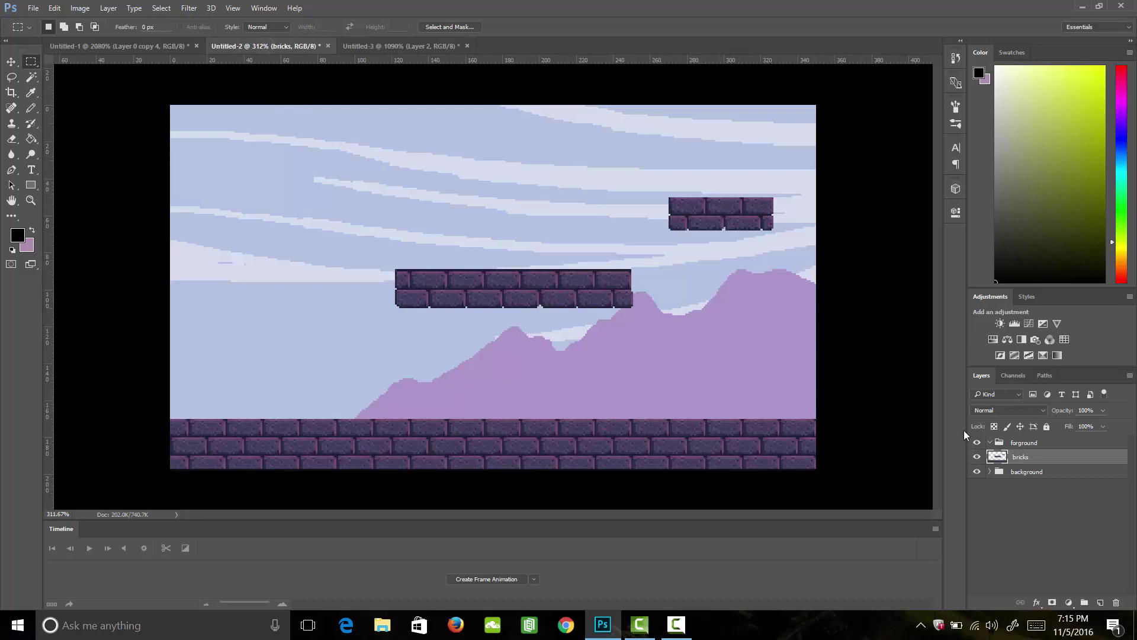
pyautogui.click(1101, 601)
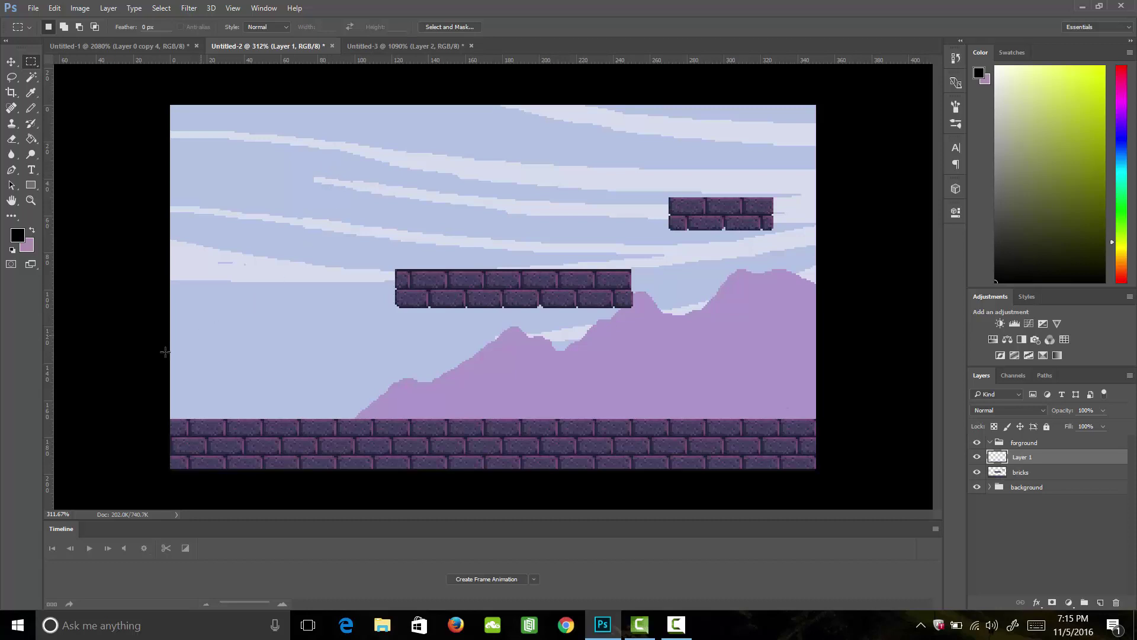
pyautogui.moveTo(155, 360); pyautogui.dragTo(830, 432)
# Paint Bucket the band with the grass pattern, then deselect.
pyautogui.click(32, 141)
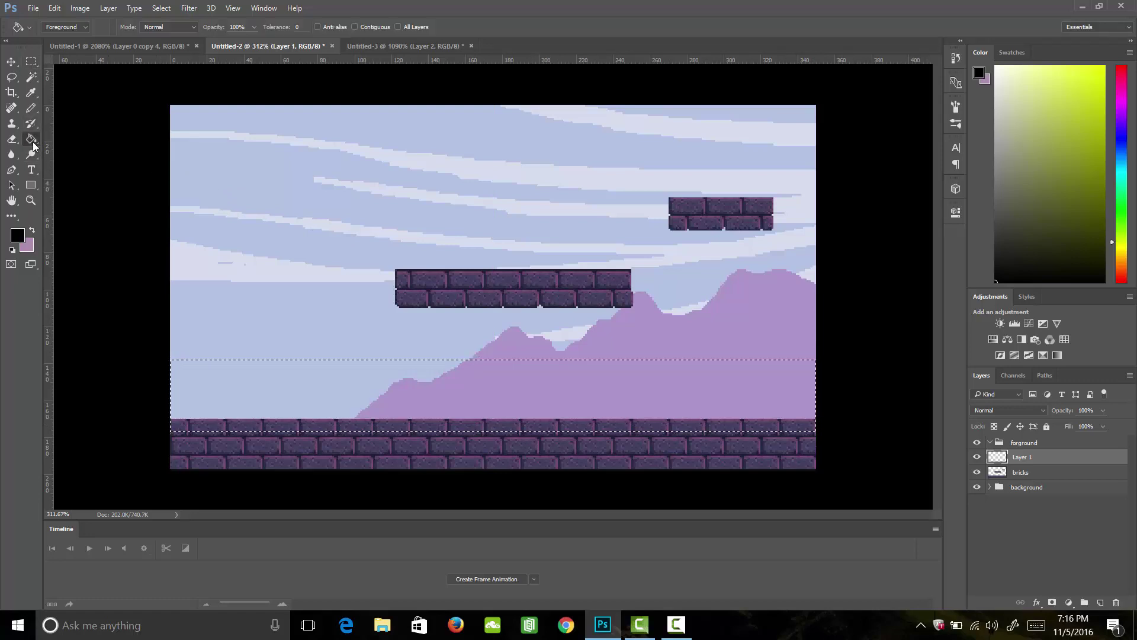
pyautogui.click(83, 27)
pyautogui.click(83, 44)
pyautogui.click(112, 28)
pyautogui.click(99, 90)
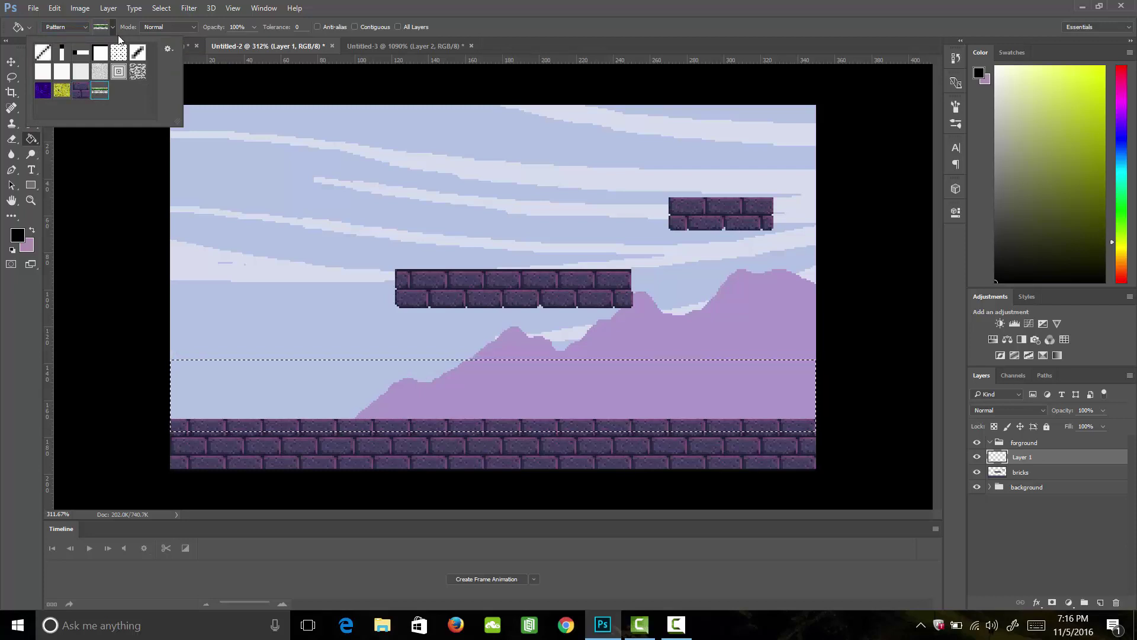
pyautogui.press('Return')
pyautogui.click(529, 396)
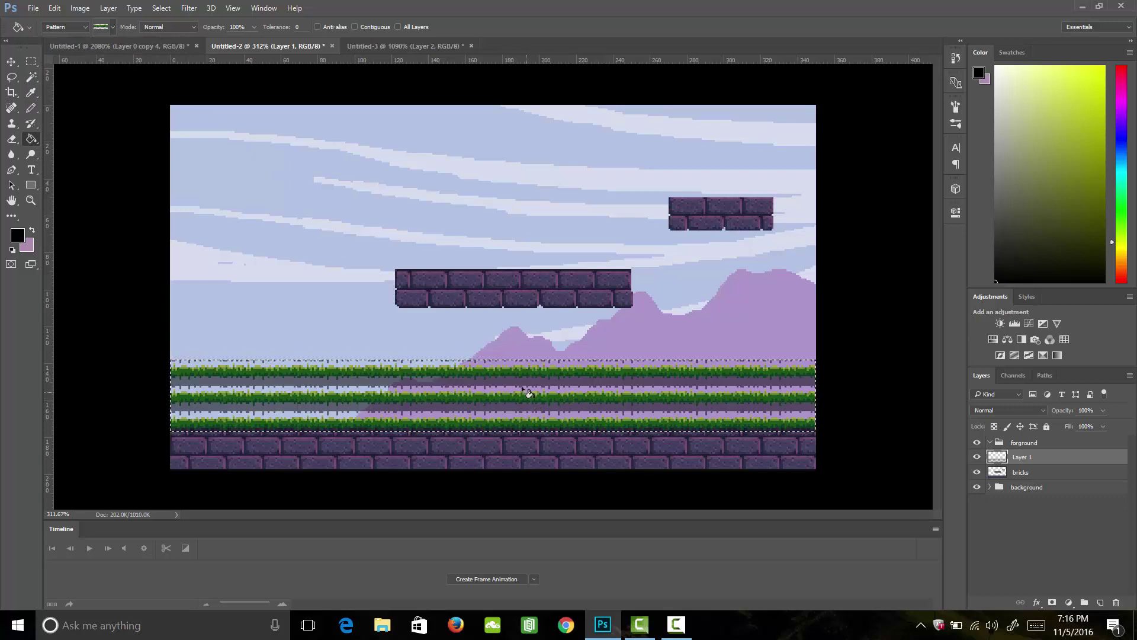
pyautogui.press('m')
pyautogui.click(274, 308)
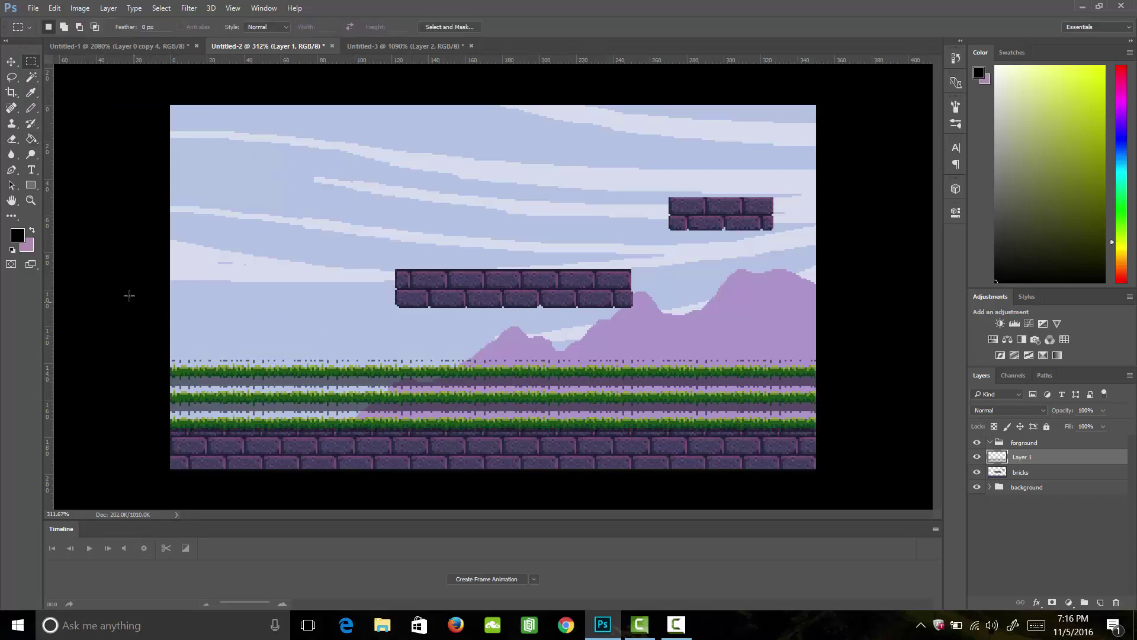
# Delete the two extra grass strips and nudge the remaining one down onto the ground bricks.
pyautogui.moveTo(130, 282); pyautogui.dragTo(945, 393)
pyautogui.press('Delete')
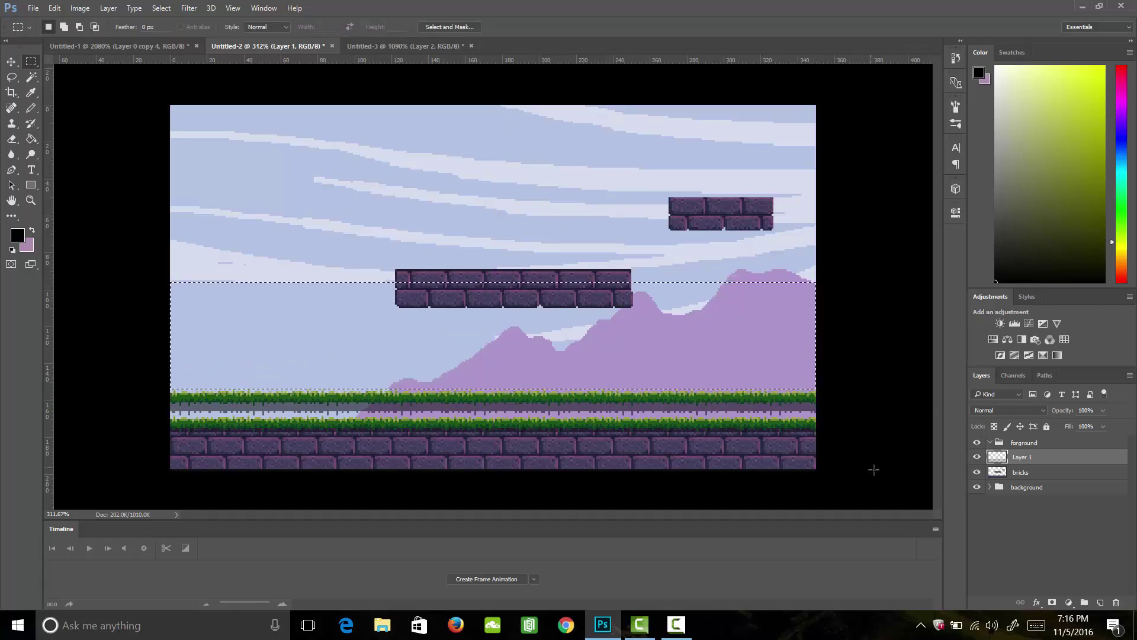
pyautogui.moveTo(874, 470); pyautogui.dragTo(143, 415)
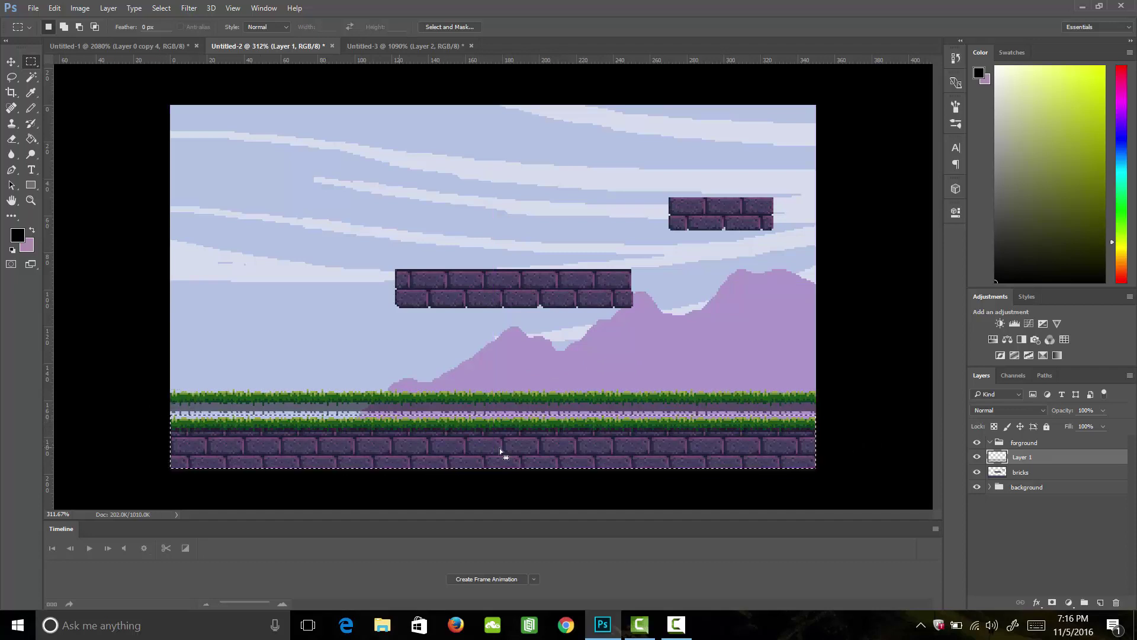
pyautogui.press('Delete')
pyautogui.hotkey('ctrl', 'd')
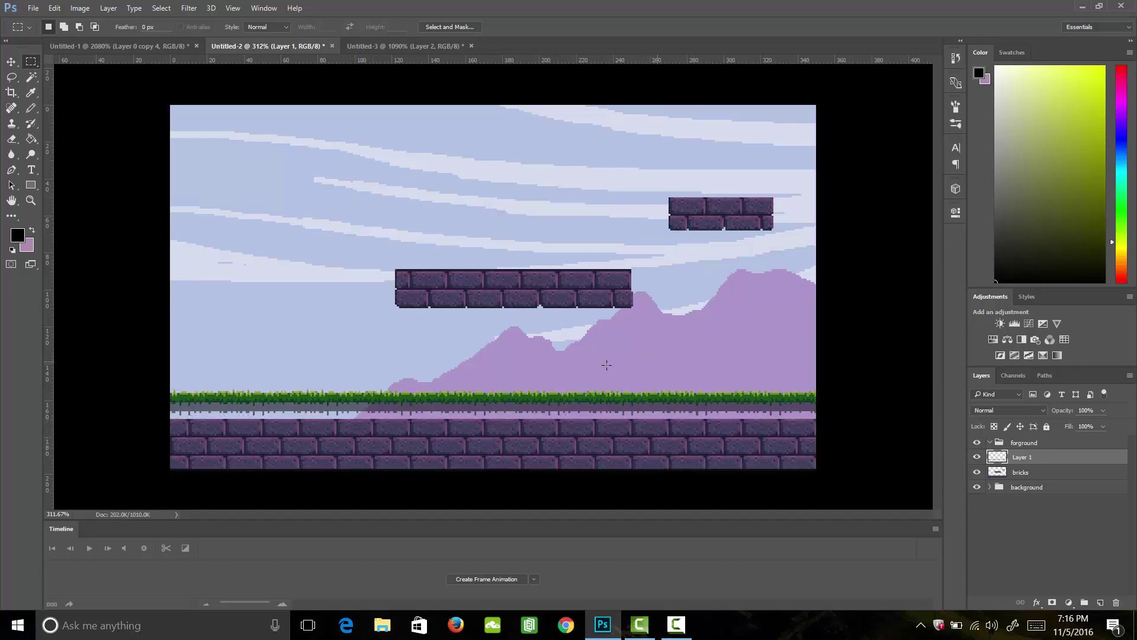
pyautogui.press('v')
pyautogui.press('Down')
pyautogui.press('Down')
pyautogui.press('Down')
pyautogui.press('Down')
pyautogui.press('Down')
pyautogui.press('Down')
pyautogui.press('Down')
pyautogui.press('Down')
pyautogui.press('Down')
pyautogui.press('Down')
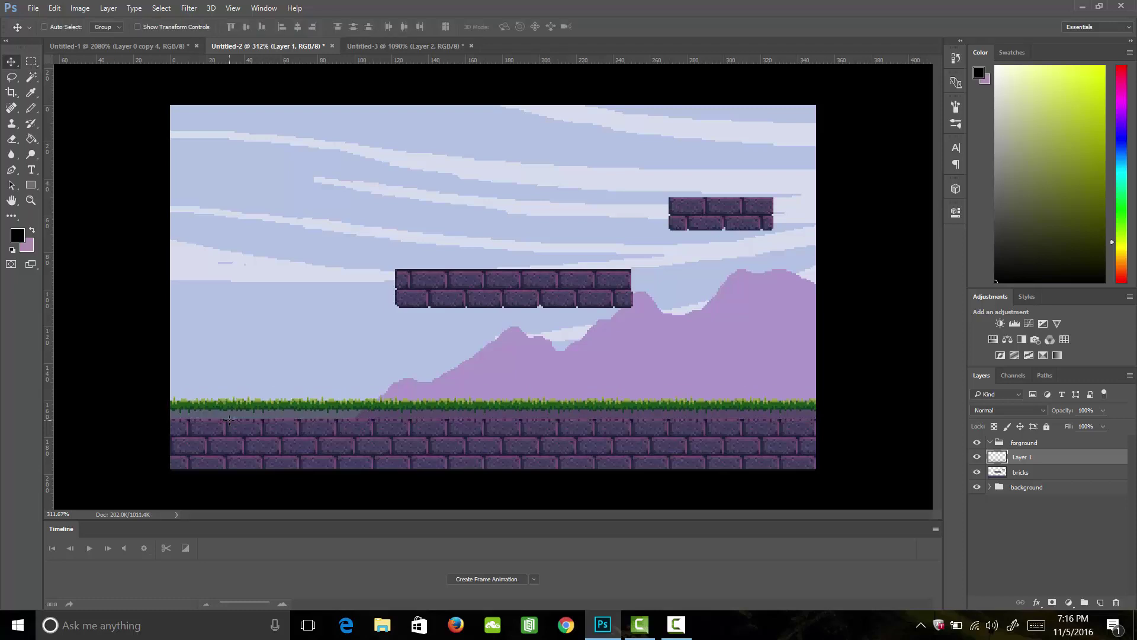
pyautogui.press('Down')
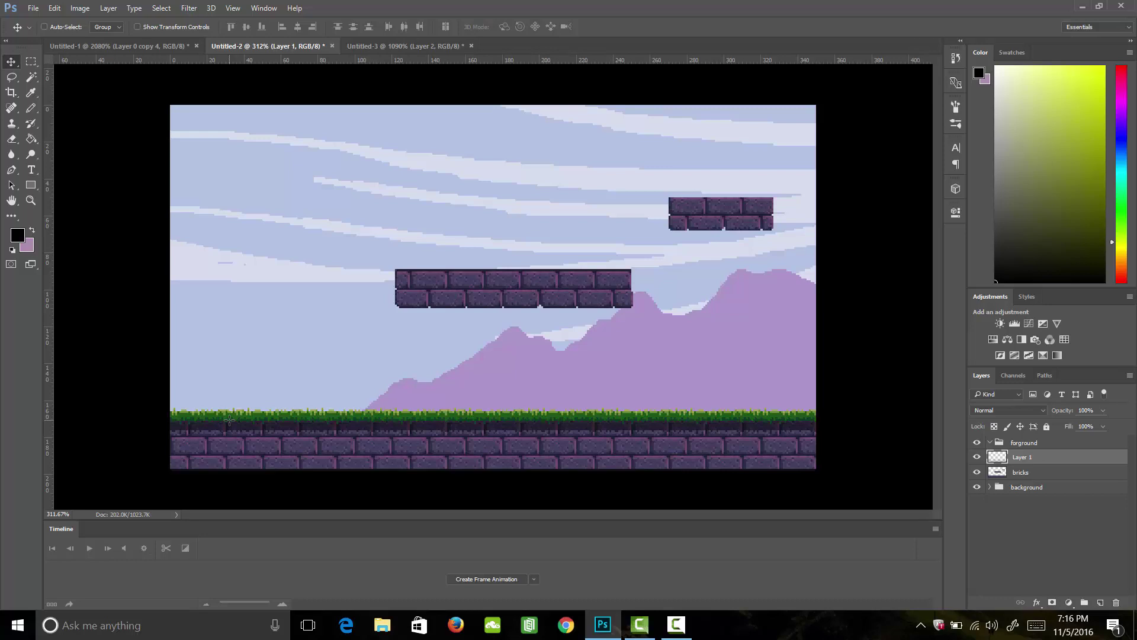
# Copy the ground grass strip up onto the middle floating platform.
pyautogui.press('m')
pyautogui.moveTo(93, 376); pyautogui.dragTo(906, 457)
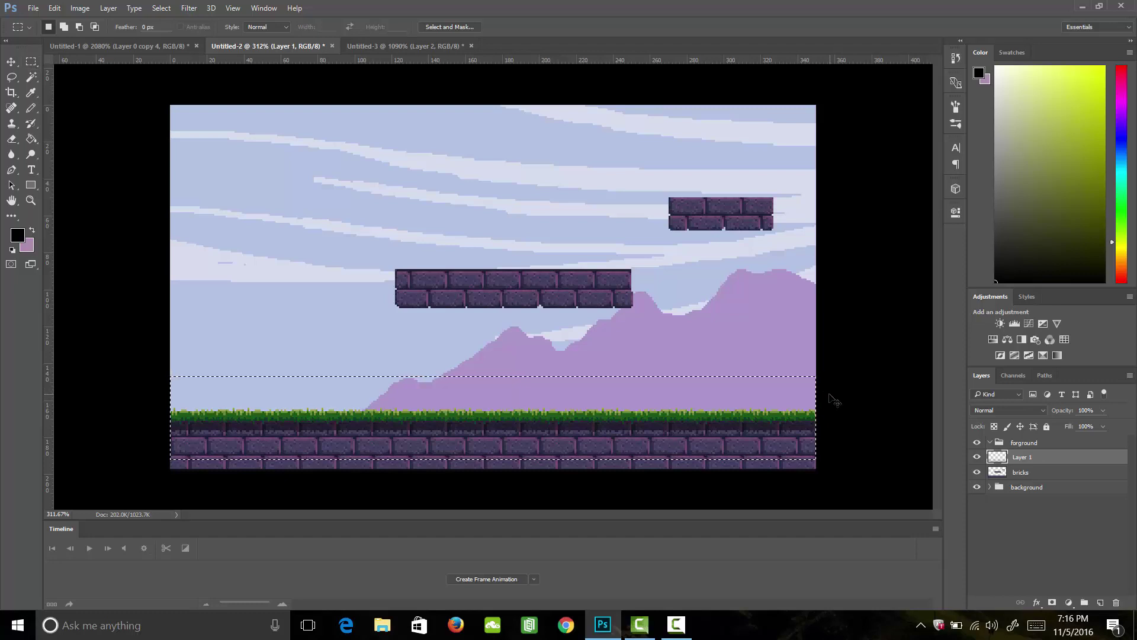
pyautogui.press('v')
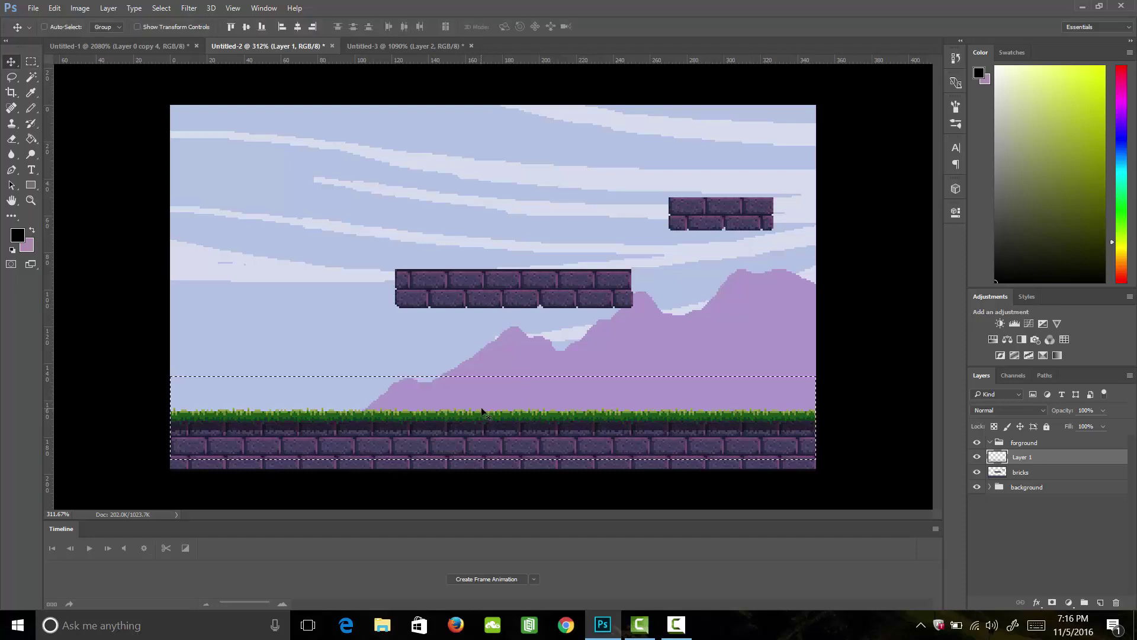
pyautogui.moveTo(483, 407); pyautogui.dragTo(484, 283)
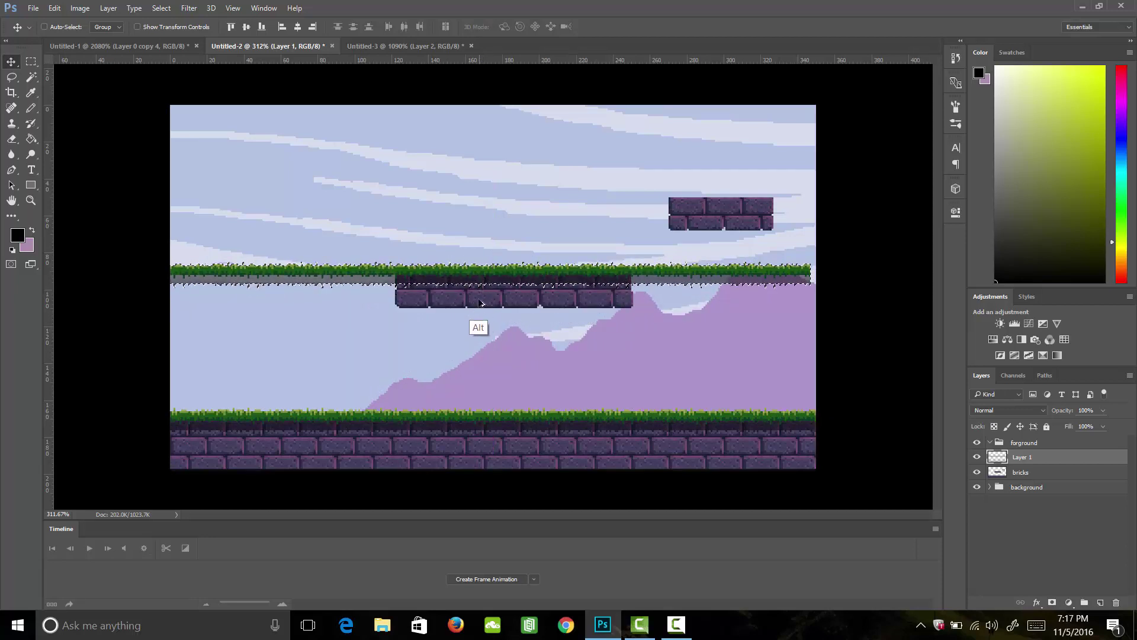
pyautogui.press('Up')
pyautogui.press('Up')
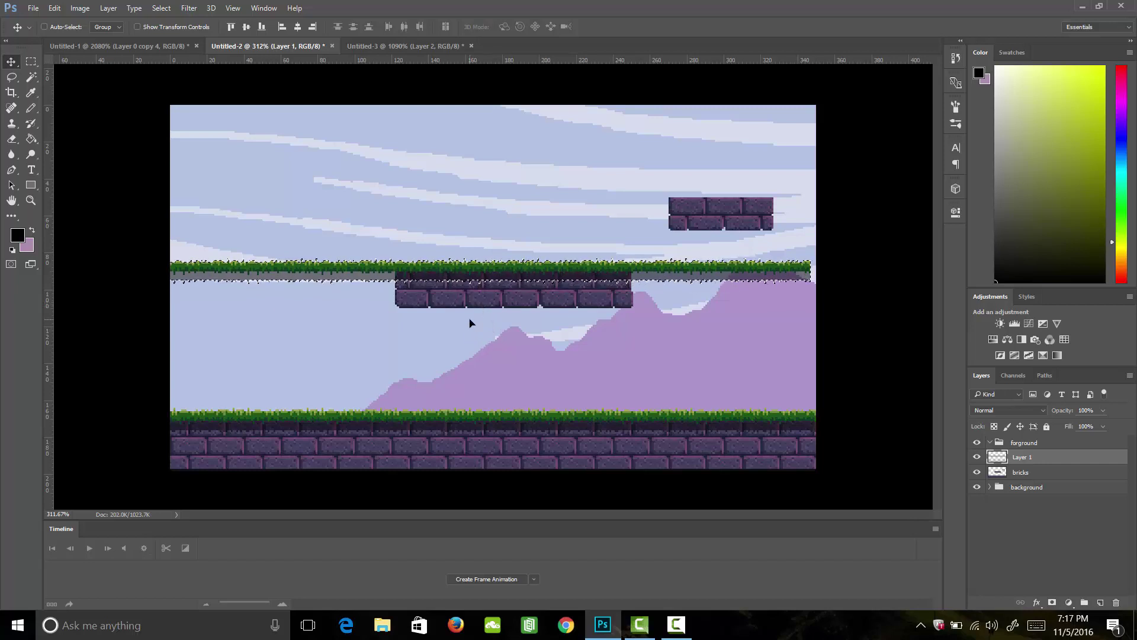
pyautogui.press('m')
pyautogui.hotkey('ctrl', 'd')
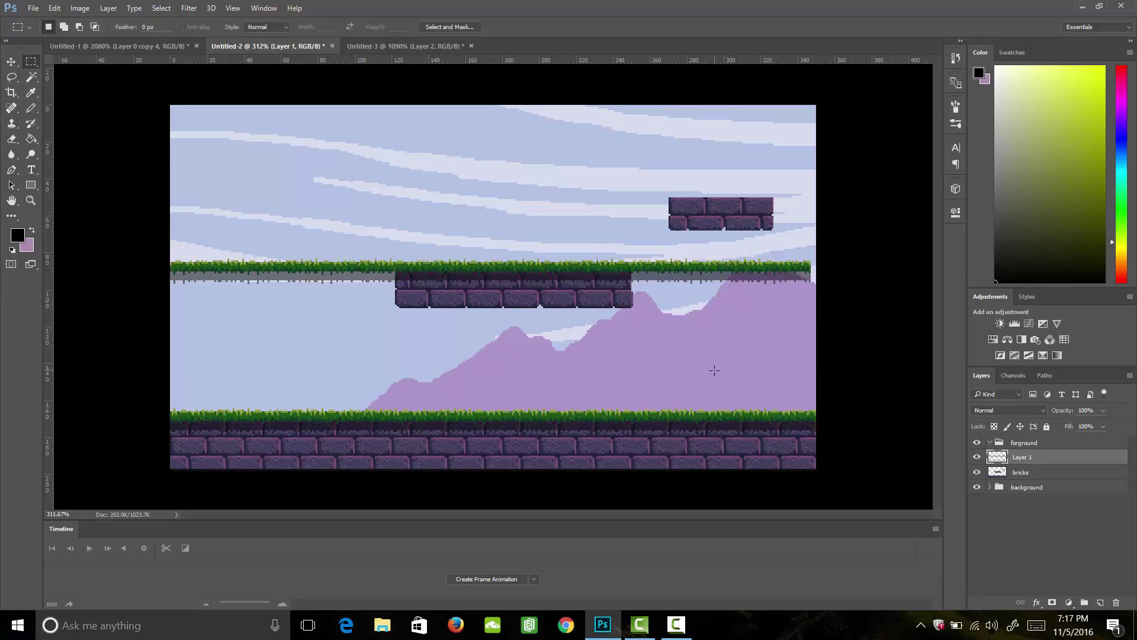
# Erase the copied grass beyond both ends of the middle platform.
pyautogui.moveTo(851, 336); pyautogui.dragTo(635, 211)
pyautogui.press('Delete')
pyautogui.moveTo(141, 204)
pyautogui.mouseDown()
pyautogui.moveTo(388, 365)
pyautogui.moveTo(385, 394)
pyautogui.mouseUp()
pyautogui.press('Delete')
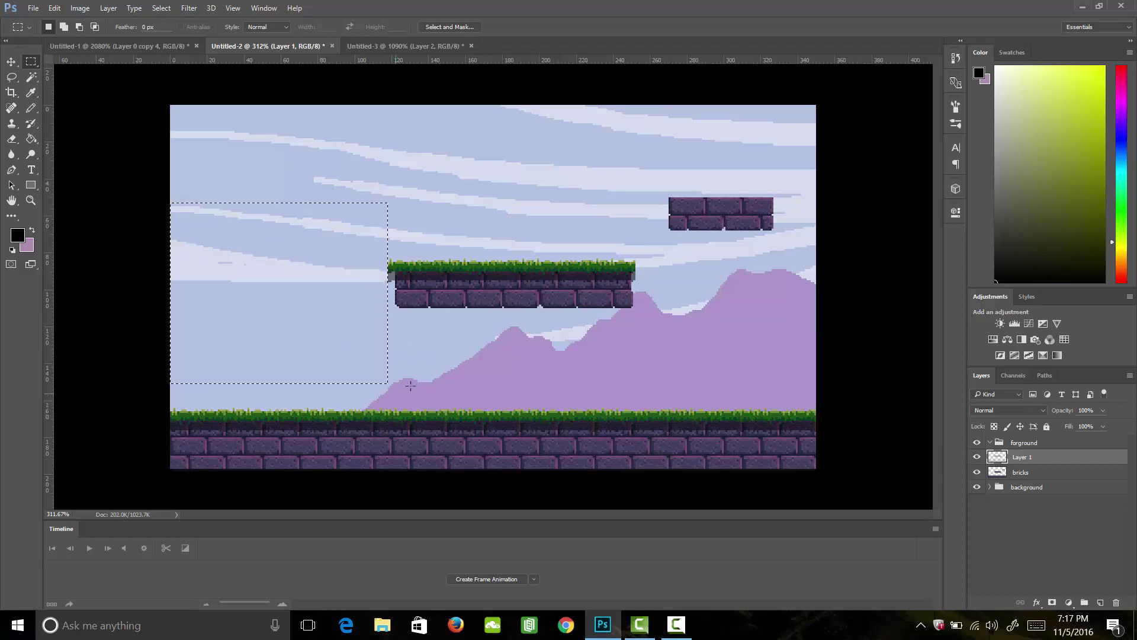
pyautogui.click(435, 357)
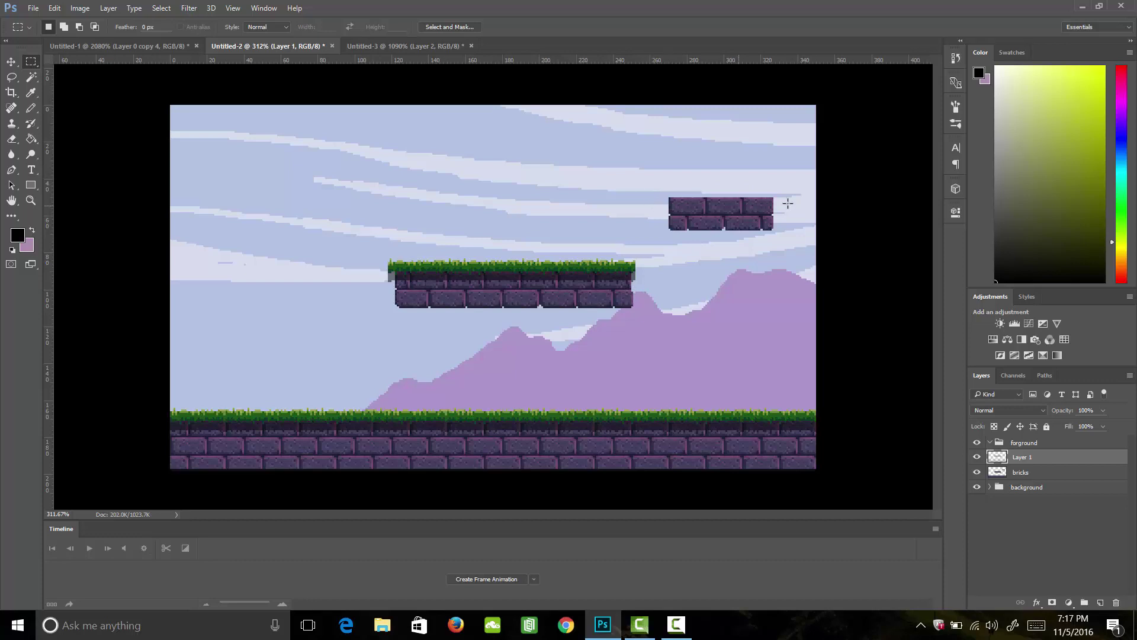
# Copy the middle platform's grass onto the upper-right platform and delete its overhang on both sides.
pyautogui.moveTo(375, 235); pyautogui.dragTo(663, 291)
pyautogui.press('v')
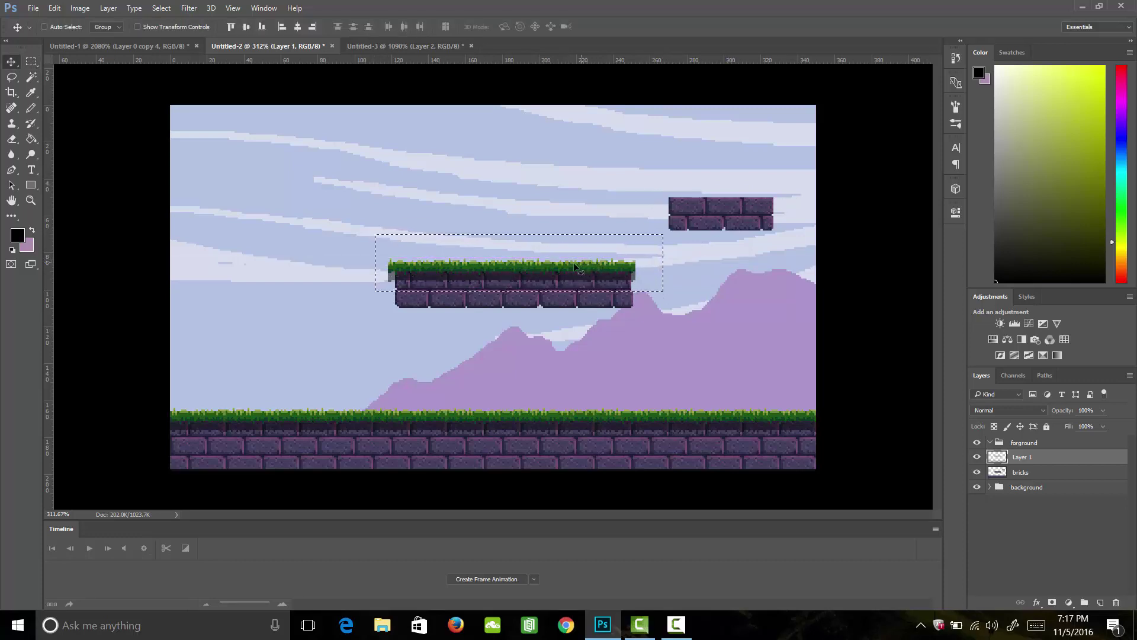
pyautogui.moveTo(549, 260); pyautogui.dragTo(739, 192)
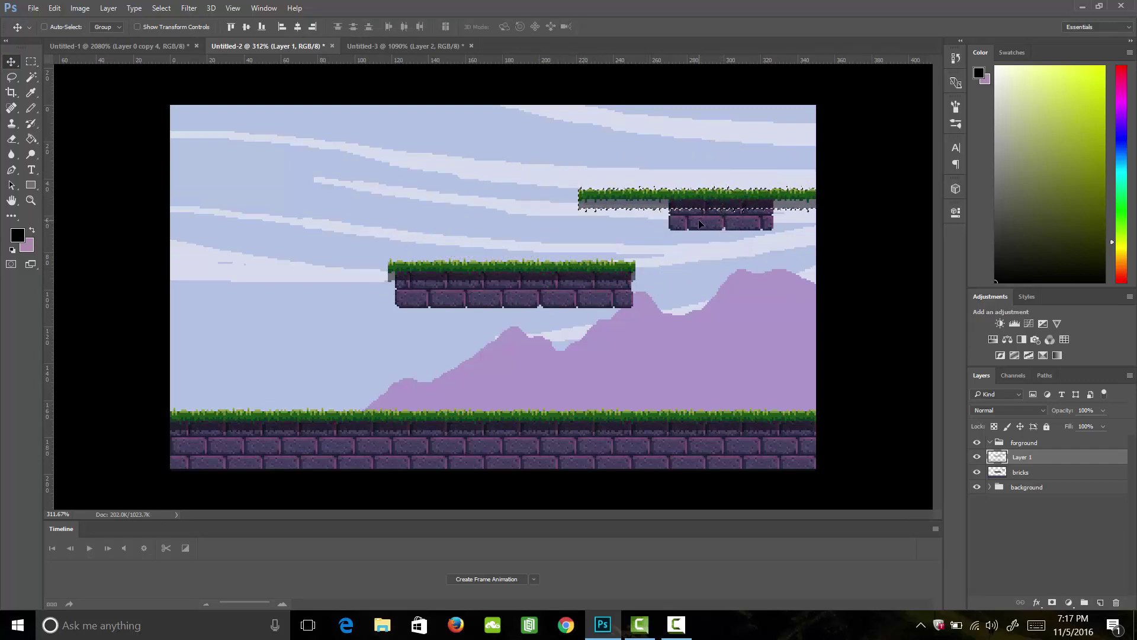
pyautogui.press('m')
pyautogui.moveTo(550, 148); pyautogui.dragTo(663, 241)
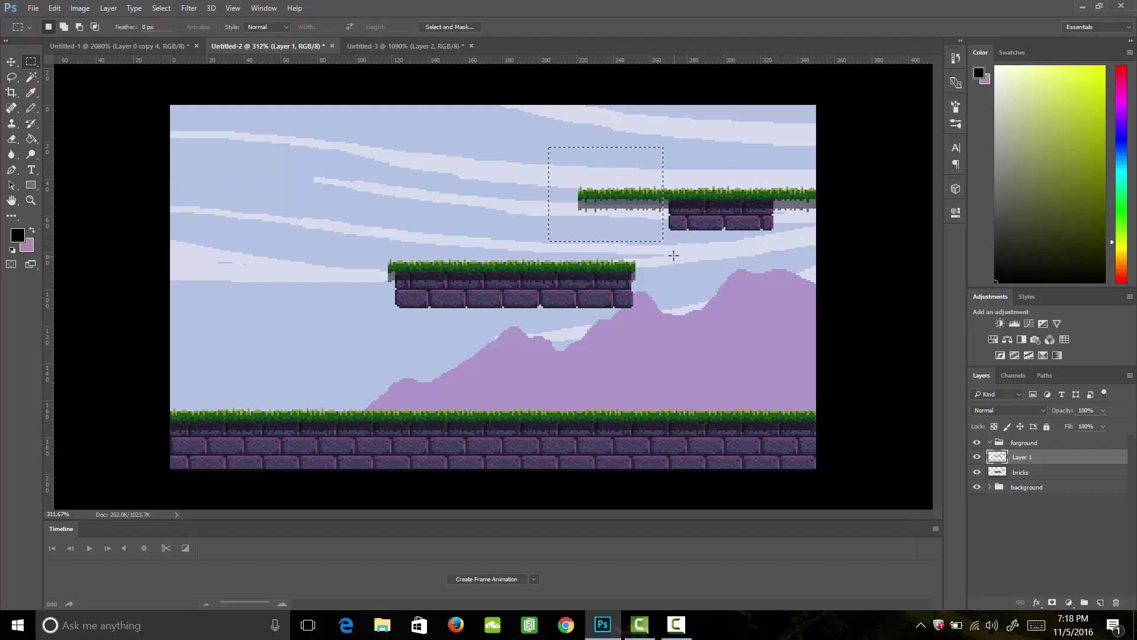
pyautogui.press('Delete')
pyautogui.moveTo(816, 246)
pyautogui.mouseDown()
pyautogui.moveTo(803, 174)
pyautogui.moveTo(781, 140)
pyautogui.mouseUp()
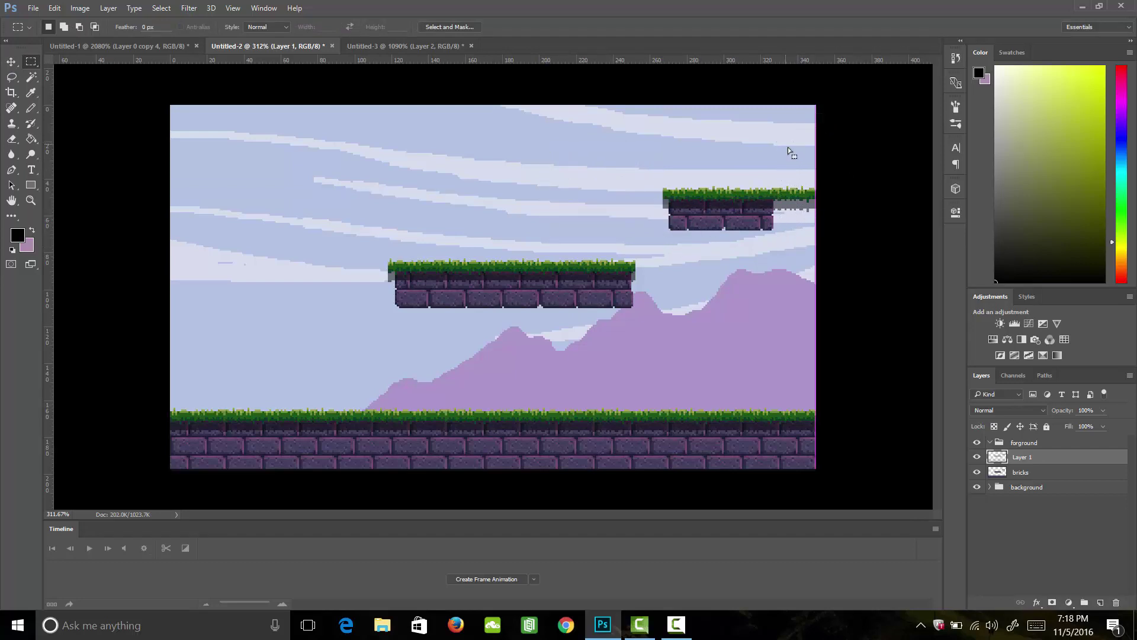
pyautogui.press('Delete')
pyautogui.hotkey('ctrl', 'd')
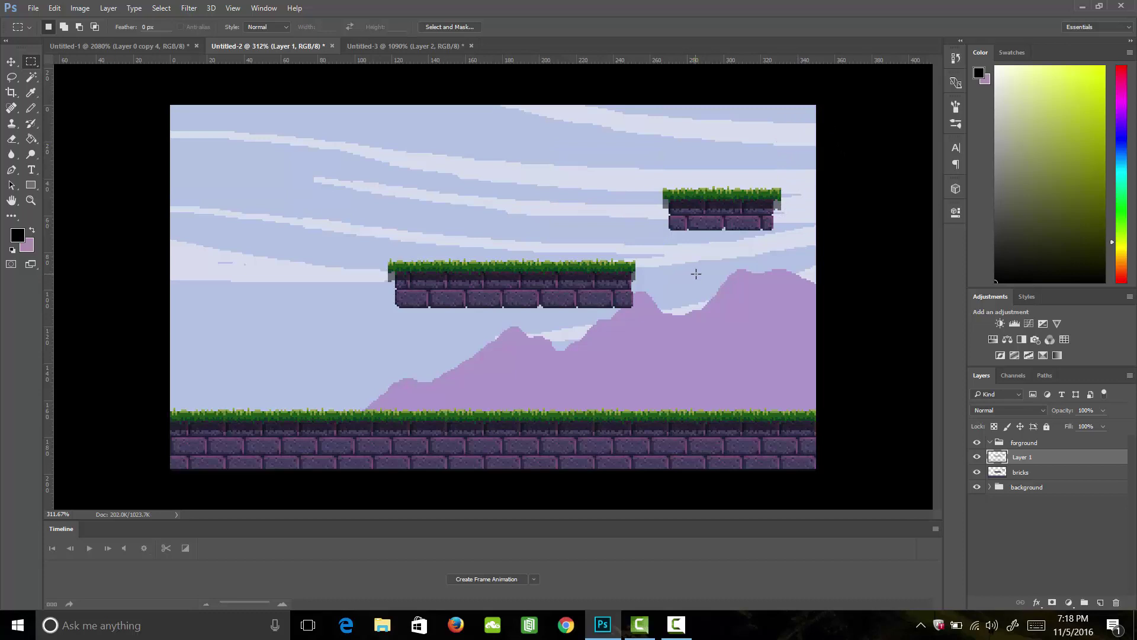
# Erase stray grey pixels and a dark green corner at both ends of the middle platform with a 1 px eraser.
pyautogui.press('z')
pyautogui.moveTo(631, 273); pyautogui.dragTo(700, 268)
pyautogui.press('e')
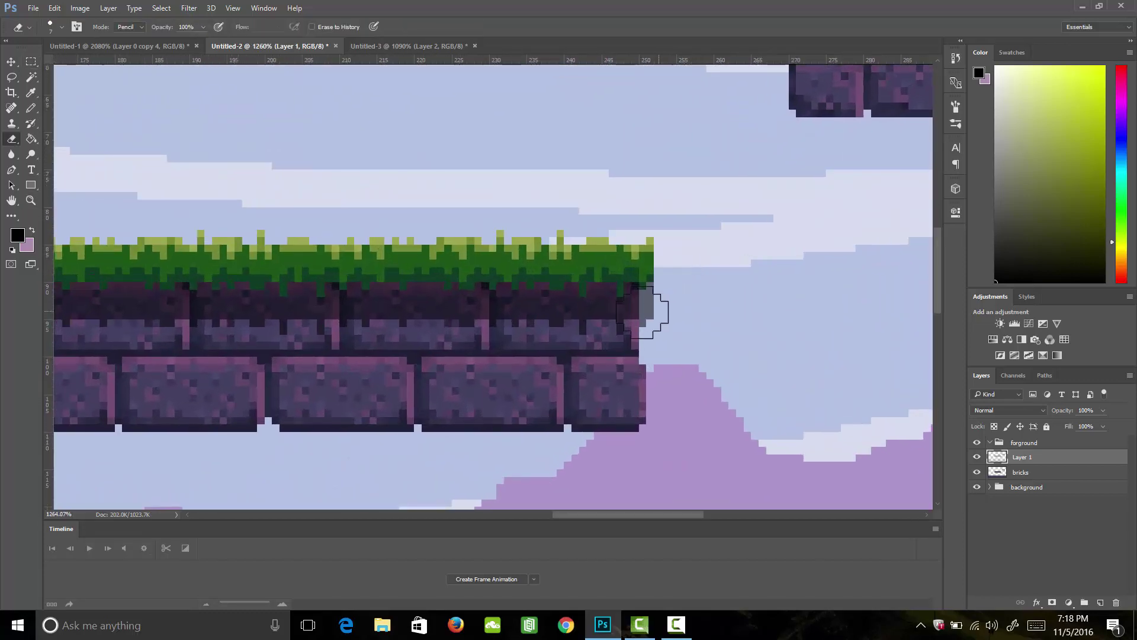
pyautogui.press('[')
pyautogui.press('[')
pyautogui.press('[')
pyautogui.press('[')
pyautogui.press('[')
pyautogui.press('[')
pyautogui.moveTo(647, 319); pyautogui.dragTo(647, 287)
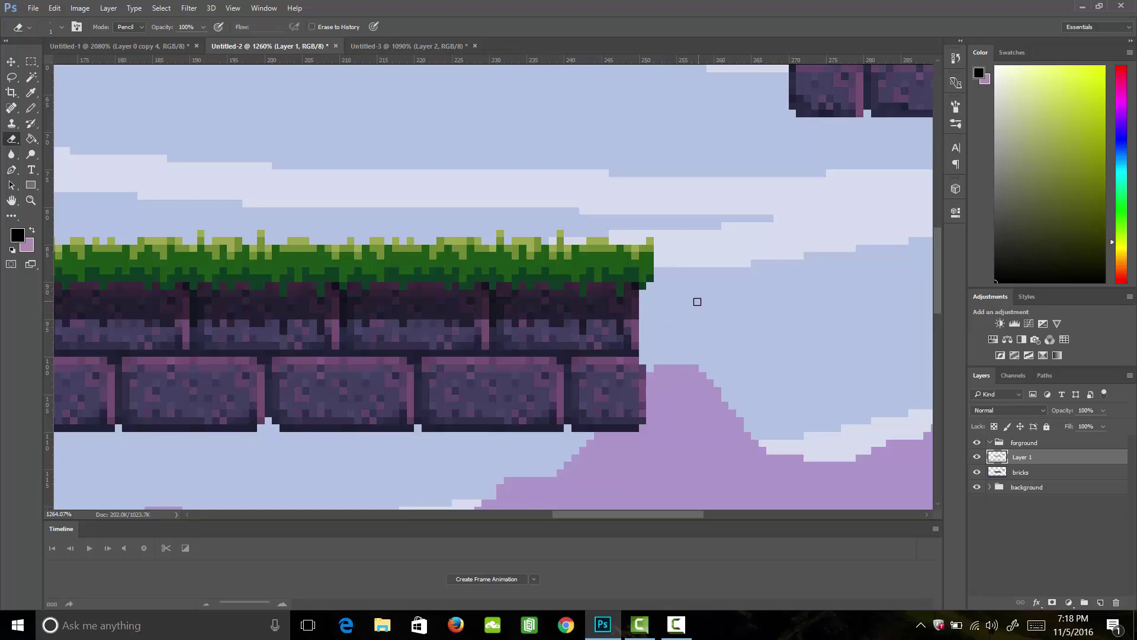
pyautogui.press('h')
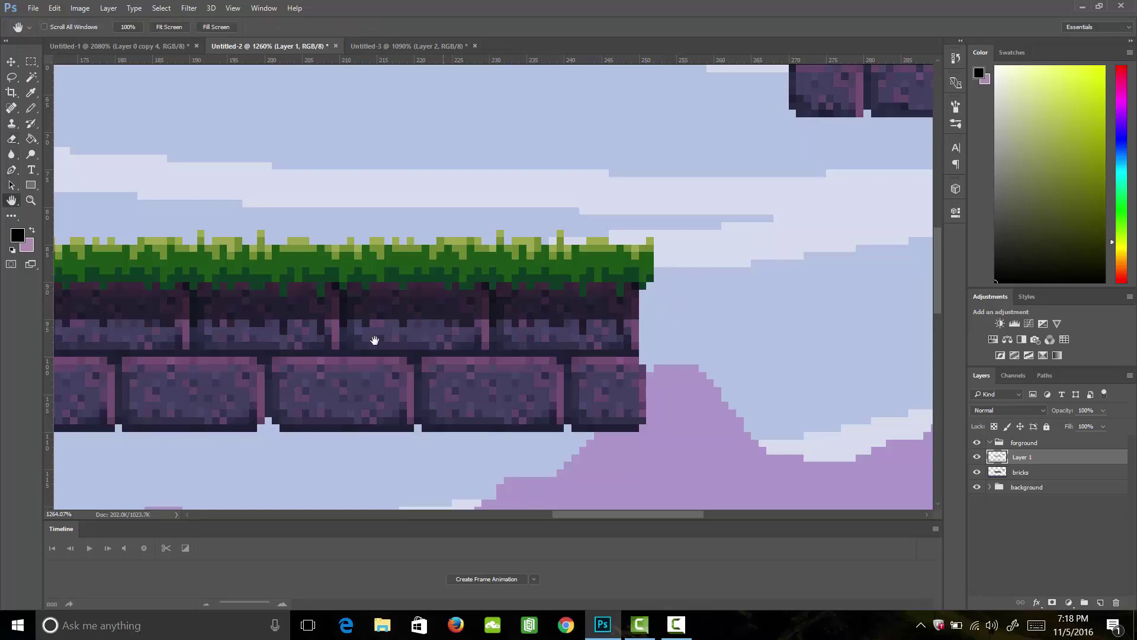
pyautogui.moveTo(329, 328); pyautogui.dragTo(962, 370)
pyautogui.press('e')
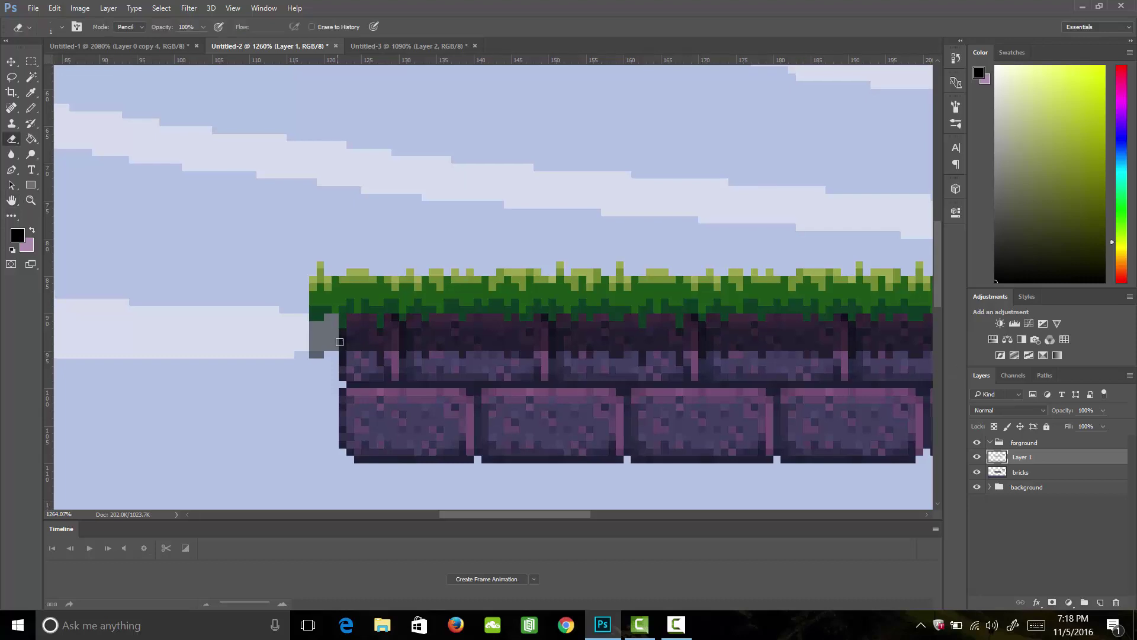
pyautogui.moveTo(322, 325)
pyautogui.mouseDown()
pyautogui.moveTo(314, 349)
pyautogui.moveTo(334, 323)
pyautogui.mouseUp()
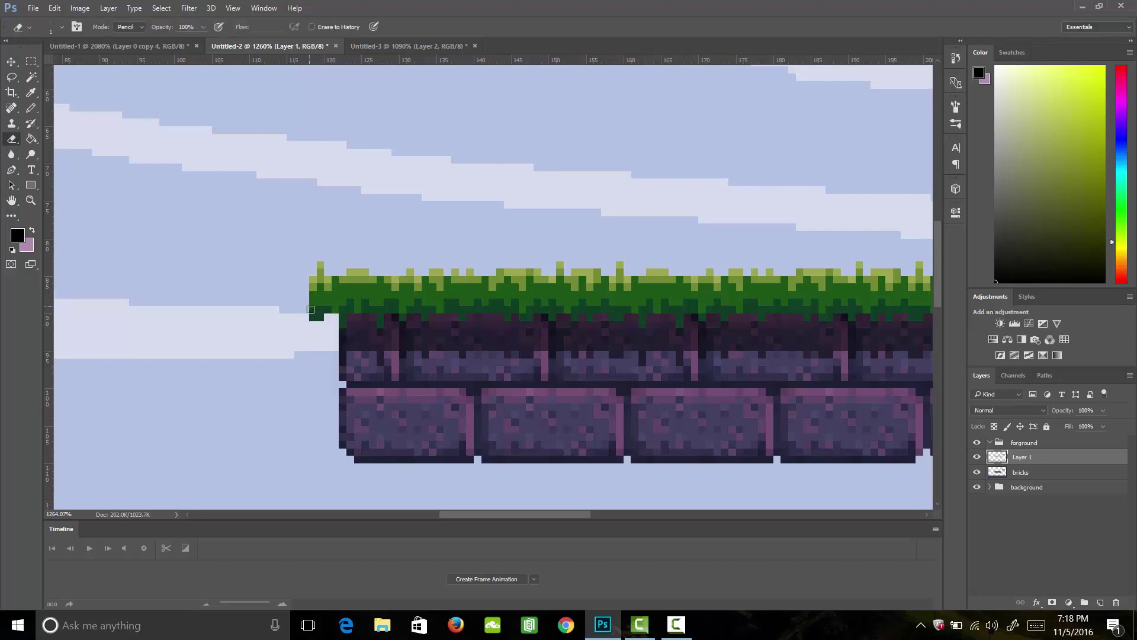
pyautogui.click(313, 317)
# Clean the grey blocks and stray grass pixels off both edges of the upper-right platform.
pyautogui.press('h')
pyautogui.moveTo(710, 287); pyautogui.dragTo(457, 346)
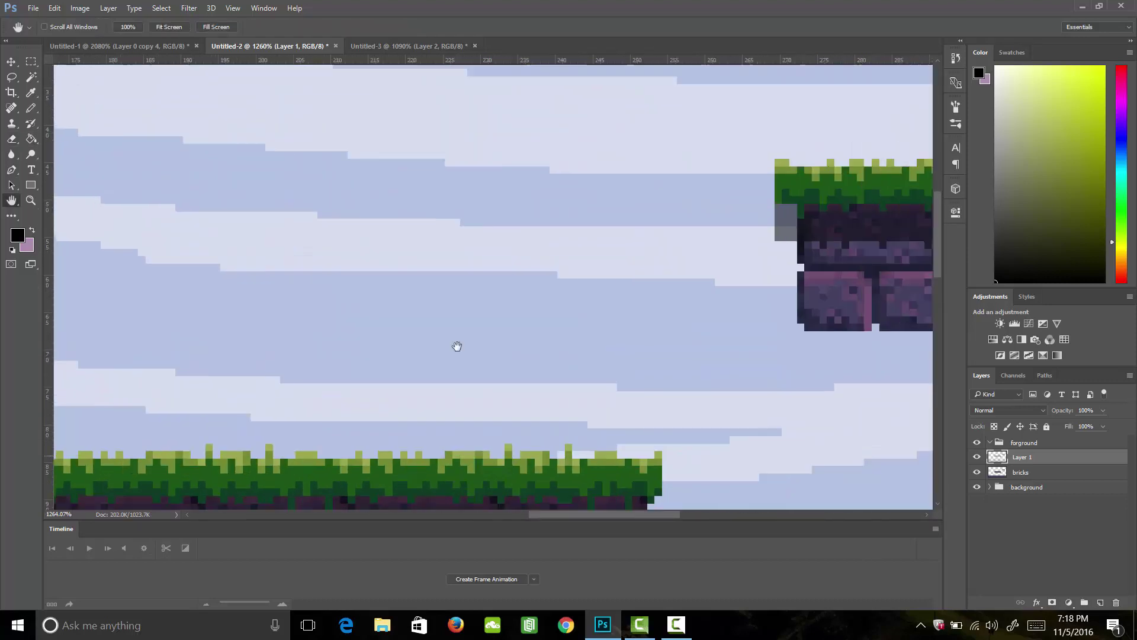
pyautogui.press('e')
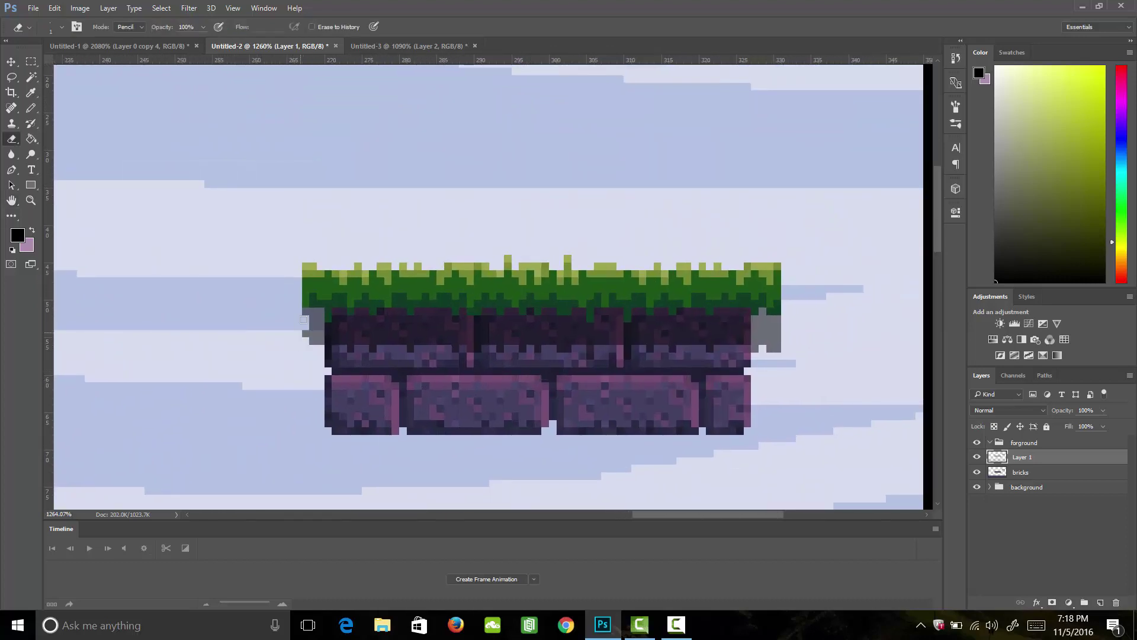
pyautogui.moveTo(304, 320)
pyautogui.mouseDown()
pyautogui.moveTo(314, 333)
pyautogui.moveTo(319, 316)
pyautogui.mouseUp()
pyautogui.click(313, 295)
pyautogui.moveTo(765, 346)
pyautogui.mouseDown()
pyautogui.moveTo(759, 319)
pyautogui.moveTo(763, 333)
pyautogui.moveTo(775, 323)
pyautogui.moveTo(776, 346)
pyautogui.moveTo(782, 333)
pyautogui.mouseUp()
pyautogui.click(779, 291)
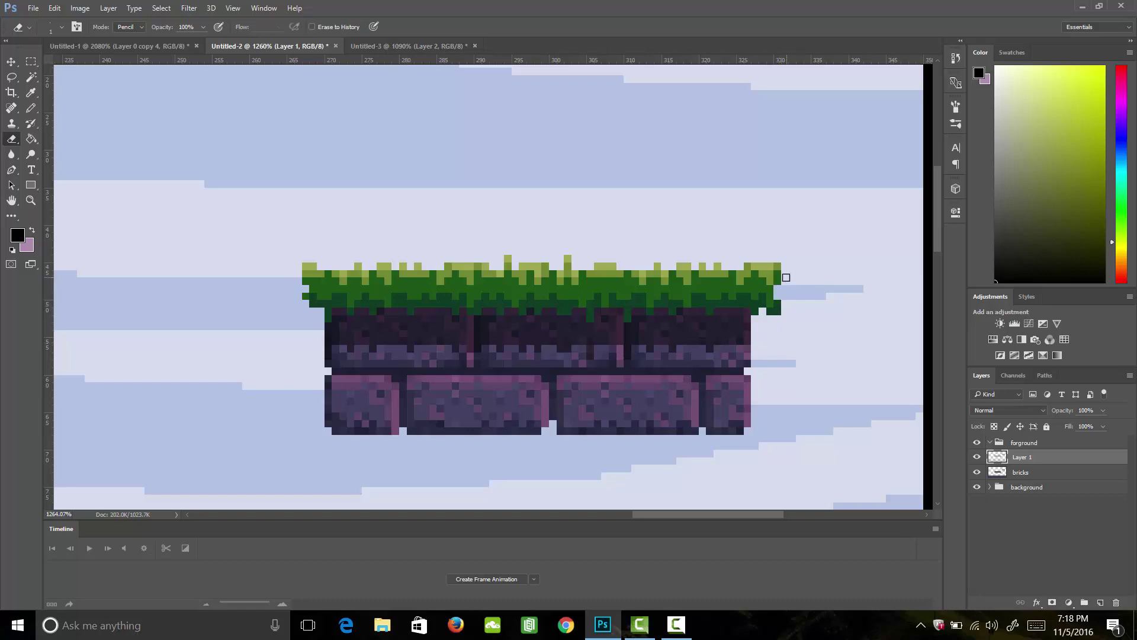
pyautogui.press('z')
pyautogui.scroll(-9, 607, 310)
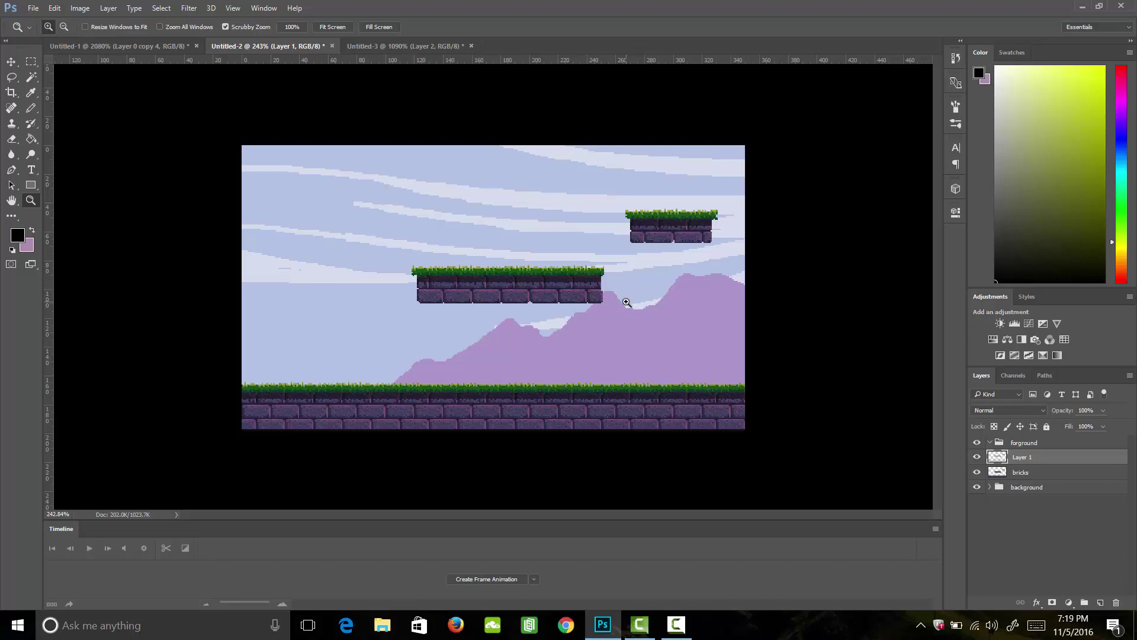
# Try Hue/Saturation adjustments on the grass, then close with hue, saturation and lightness left at 0.
pyautogui.hotkey('ctrl', 'u')
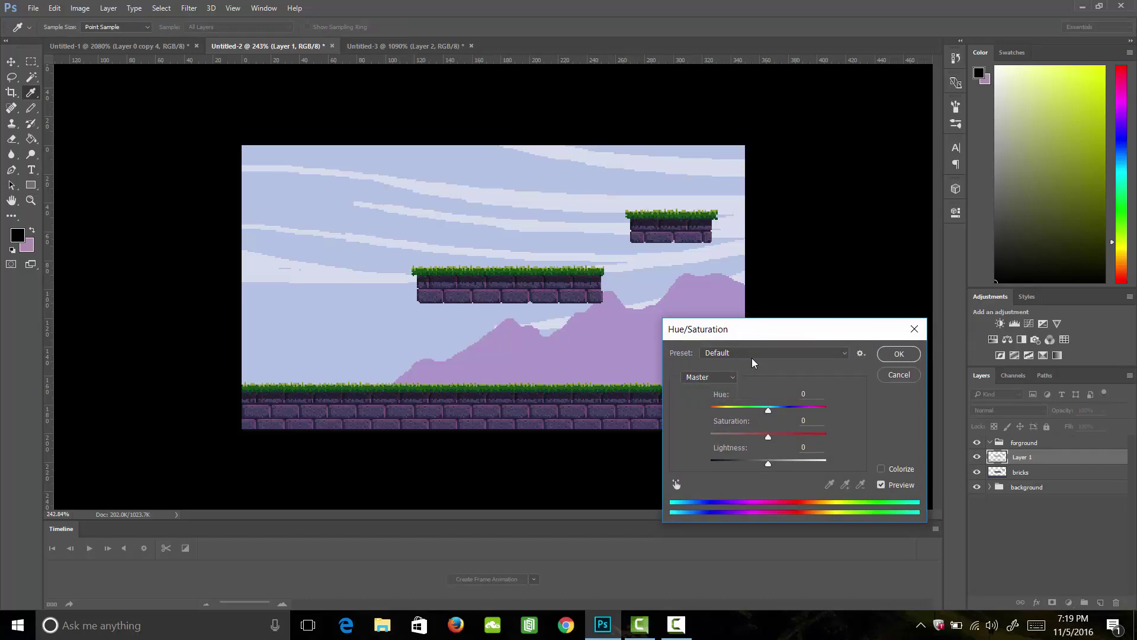
pyautogui.moveTo(768, 410)
pyautogui.mouseDown()
pyautogui.moveTo(865, 417)
pyautogui.moveTo(672, 415)
pyautogui.moveTo(806, 421)
pyautogui.moveTo(768, 423)
pyautogui.mouseUp()
pyautogui.write('0')
pyautogui.moveTo(779, 434)
pyautogui.mouseDown()
pyautogui.moveTo(819, 434)
pyautogui.moveTo(742, 440)
pyautogui.moveTo(770, 438)
pyautogui.mouseUp()
pyautogui.write('0')
pyautogui.moveTo(768, 463)
pyautogui.mouseDown()
pyautogui.moveTo(801, 460)
pyautogui.moveTo(746, 467)
pyautogui.moveTo(771, 465)
pyautogui.mouseUp()
pyautogui.write('0')
pyautogui.click(902, 355)
pyautogui.press('z')
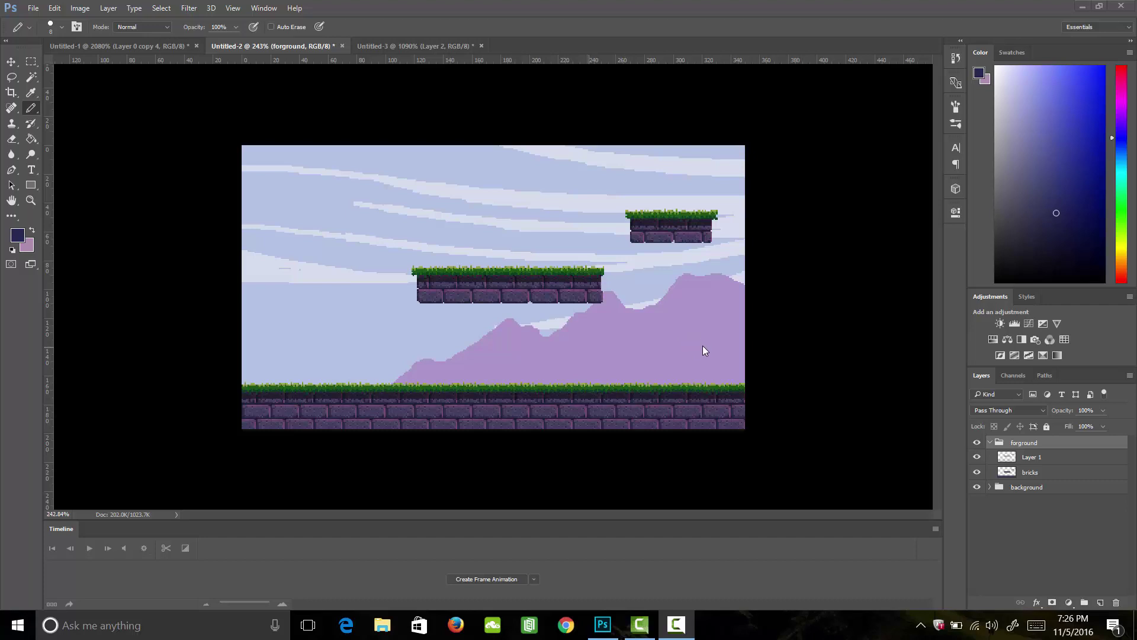
# Collapse the forground group and add a 'waterfall mountain' group containing a new empty layer.
pyautogui.click(990, 443)
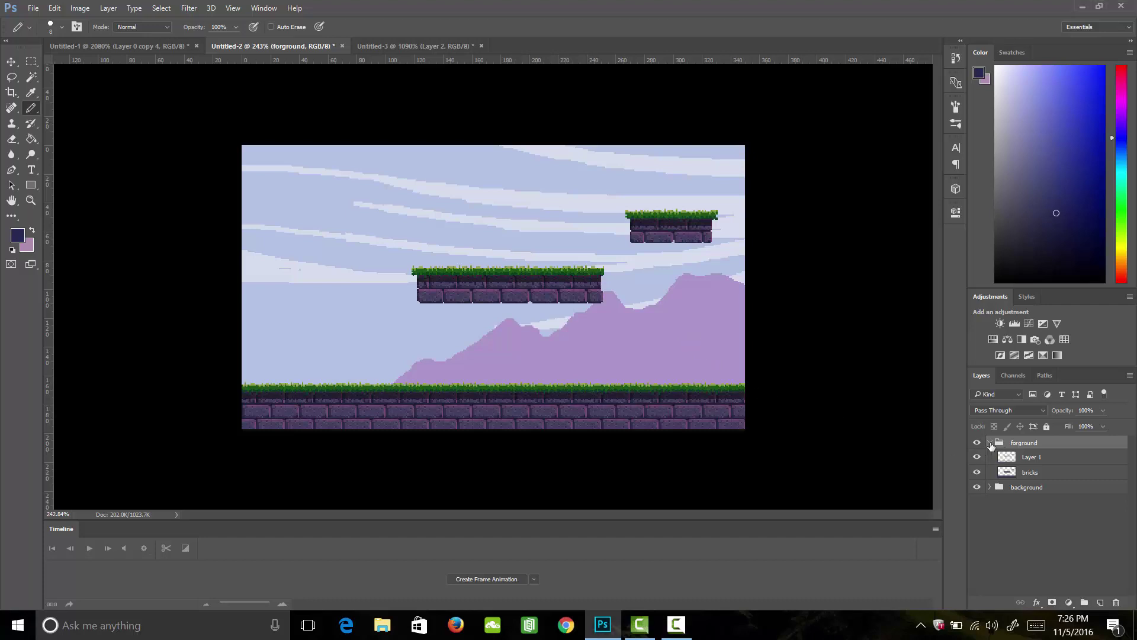
pyautogui.click(990, 443)
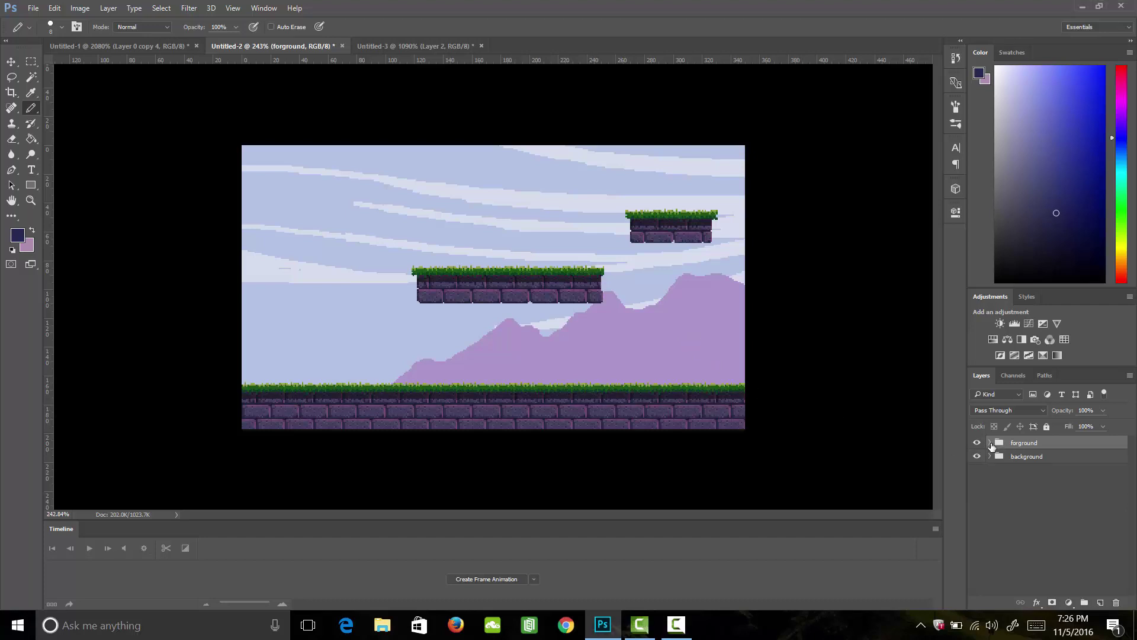
pyautogui.click(1013, 458)
pyautogui.click(1085, 603)
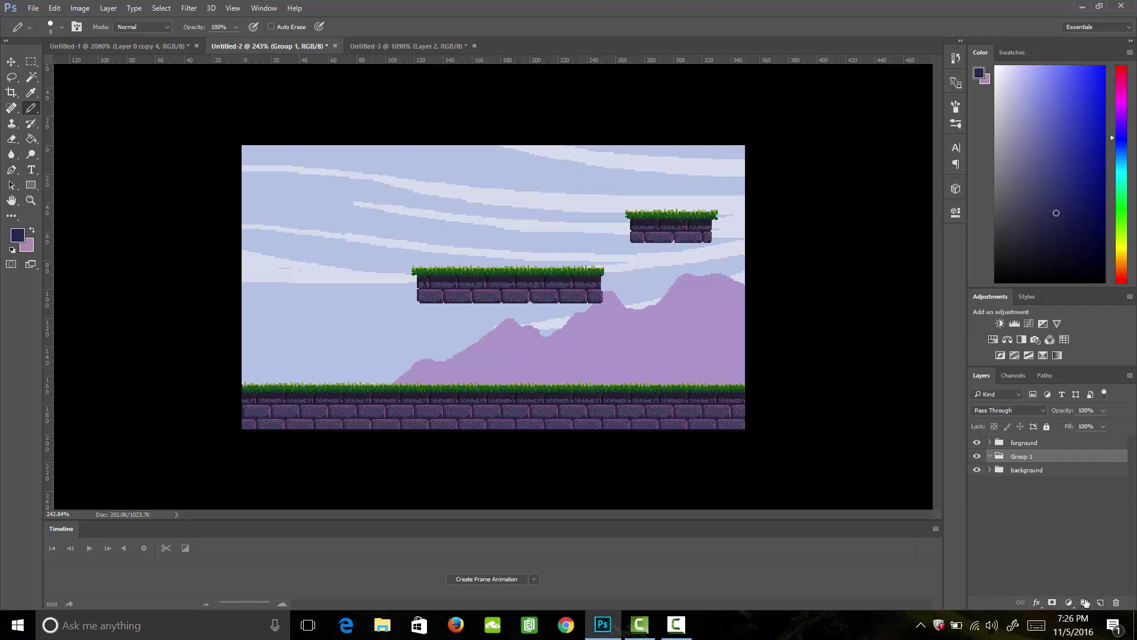
pyautogui.doubleClick(1025, 457)
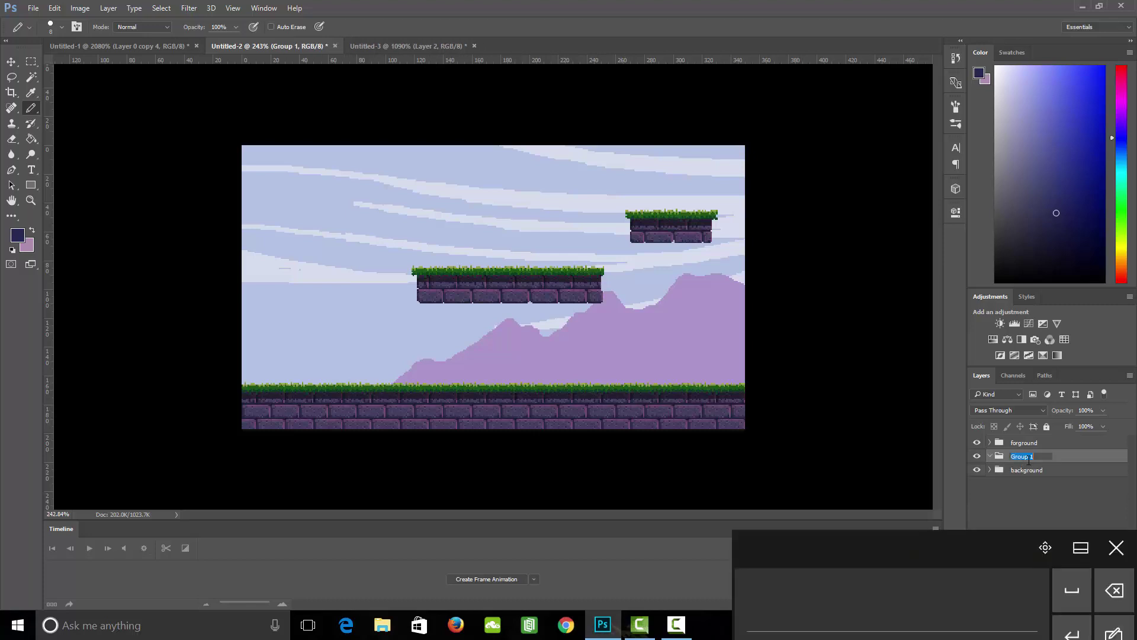
pyautogui.write('waterfall m')
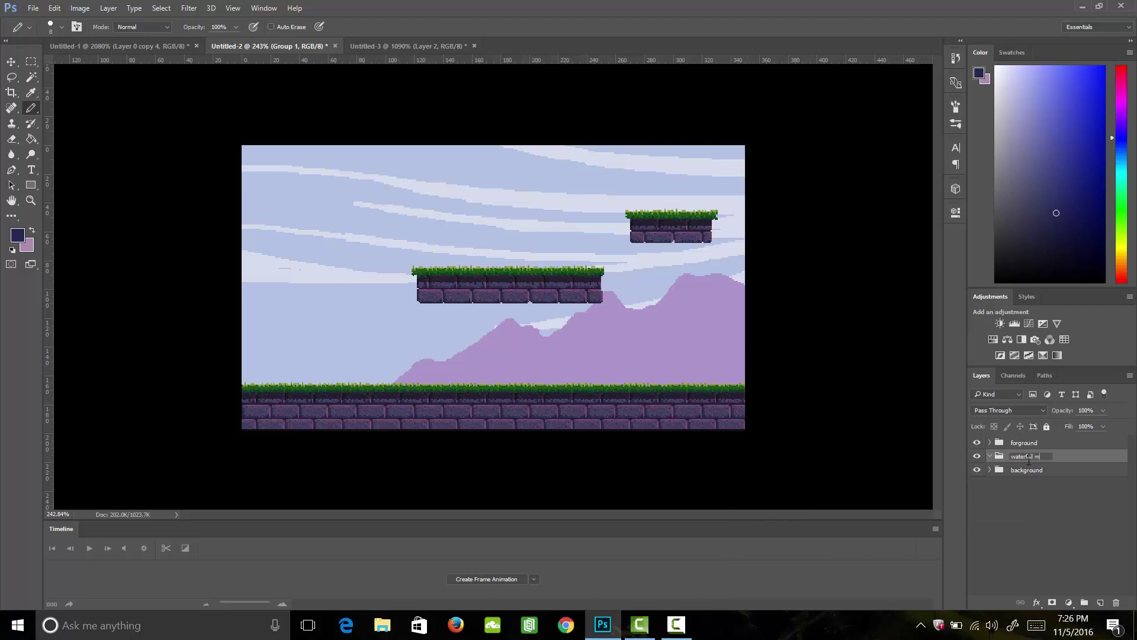
pyautogui.write('ountain')
pyautogui.press('Return')
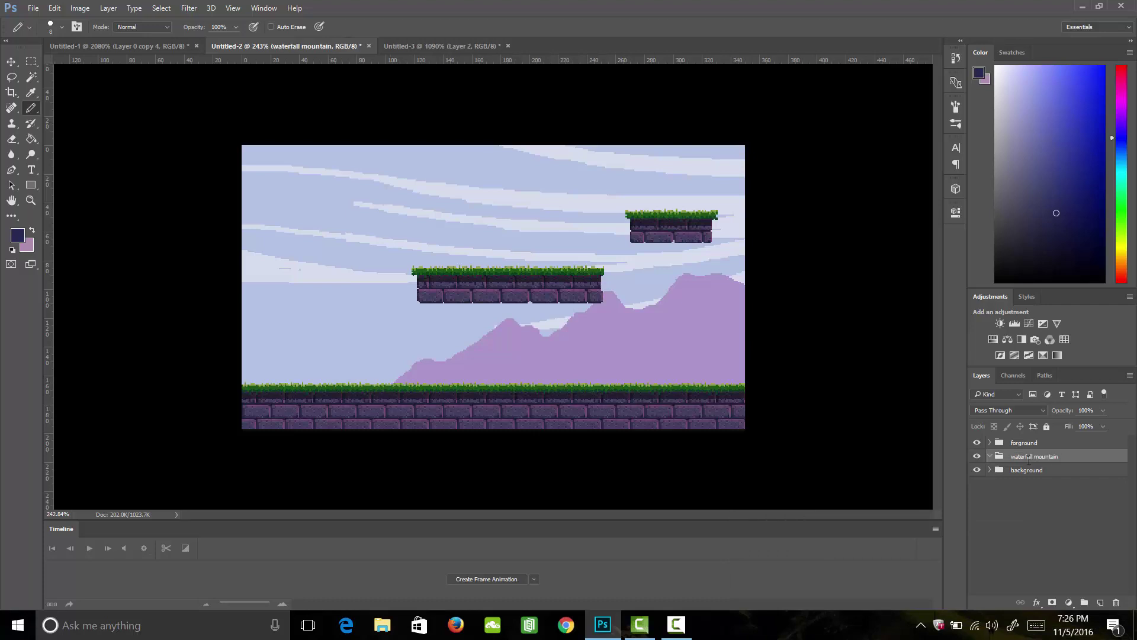
pyautogui.click(1100, 603)
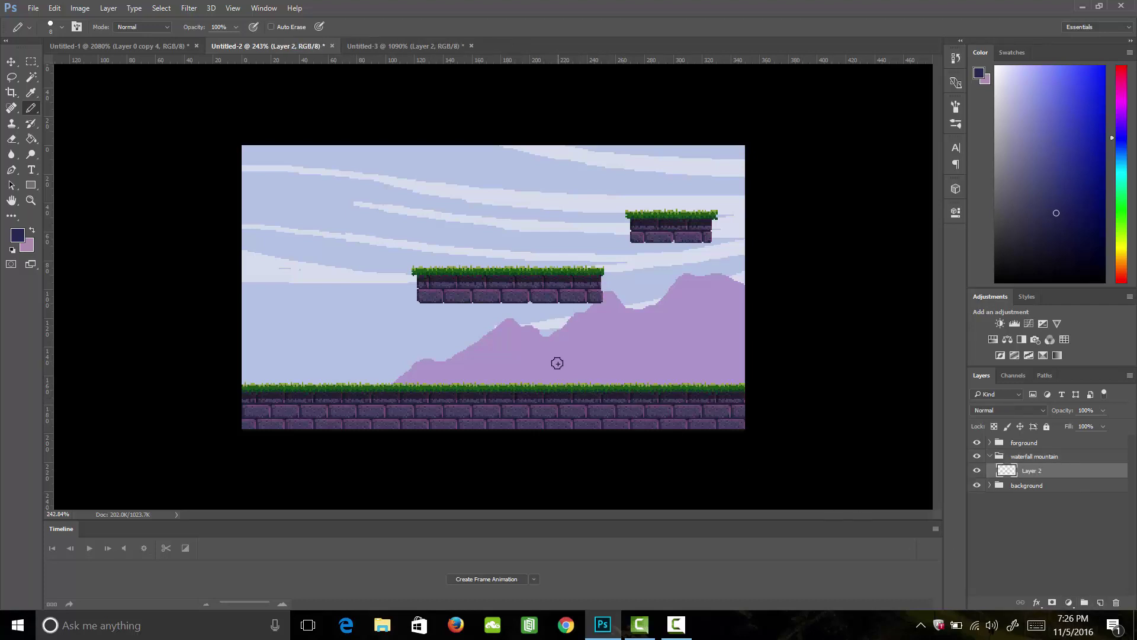
# Sample the lilac mountain colour and shift it darker and bluer to 6d70a4.
pyautogui.press('i')
pyautogui.click(597, 337)
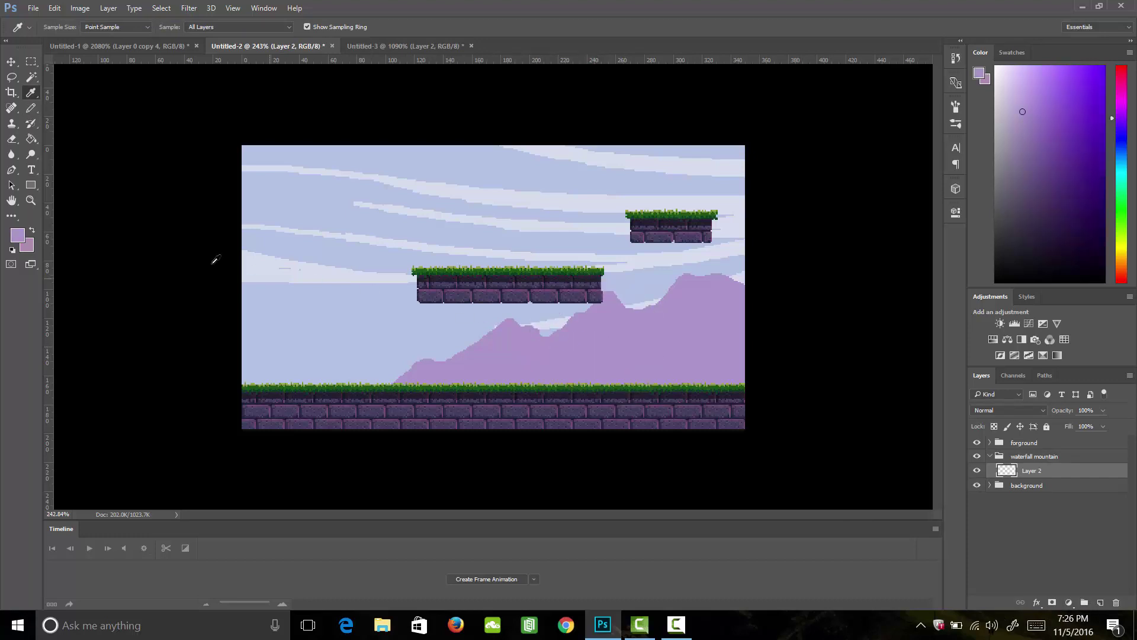
pyautogui.click(18, 235)
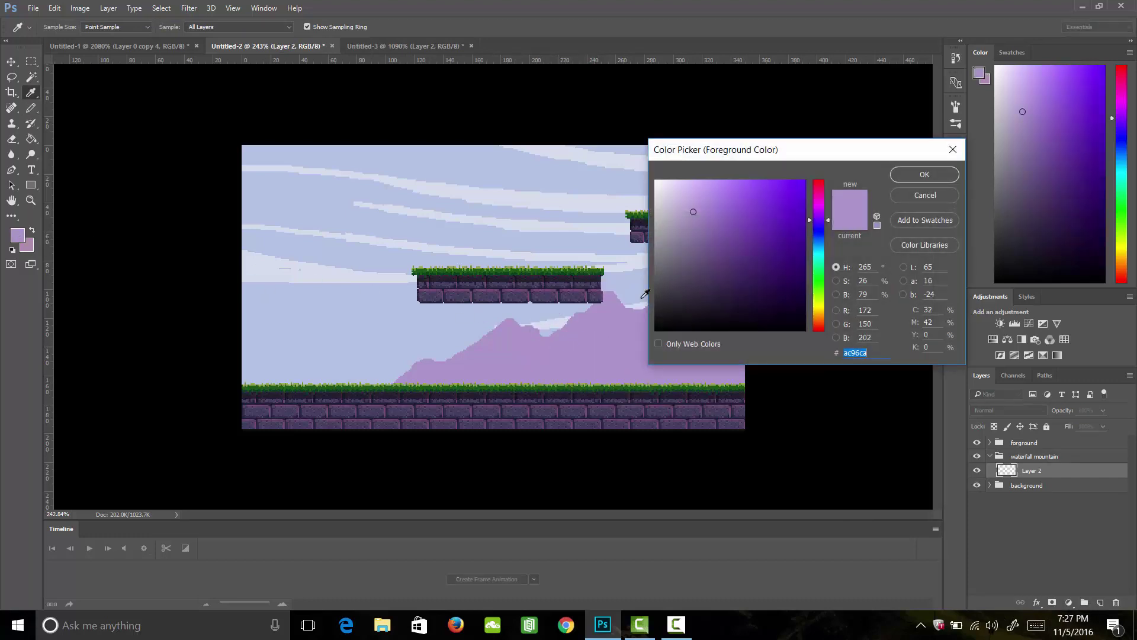
pyautogui.moveTo(693, 217); pyautogui.dragTo(706, 234)
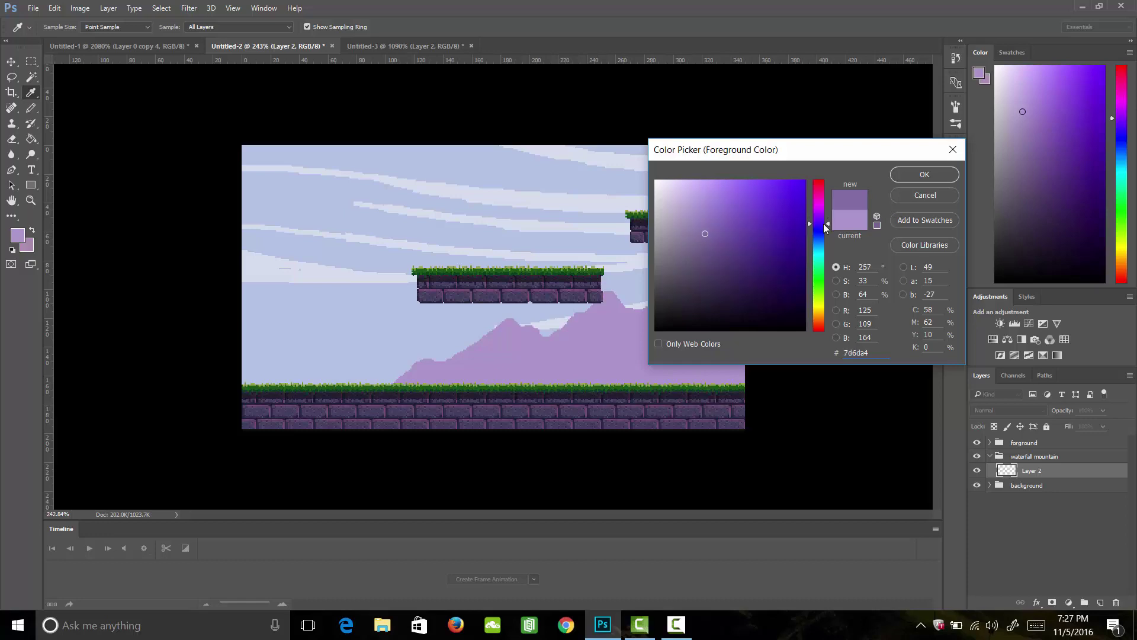
pyautogui.moveTo(823, 223); pyautogui.dragTo(826, 235)
pyautogui.click(928, 175)
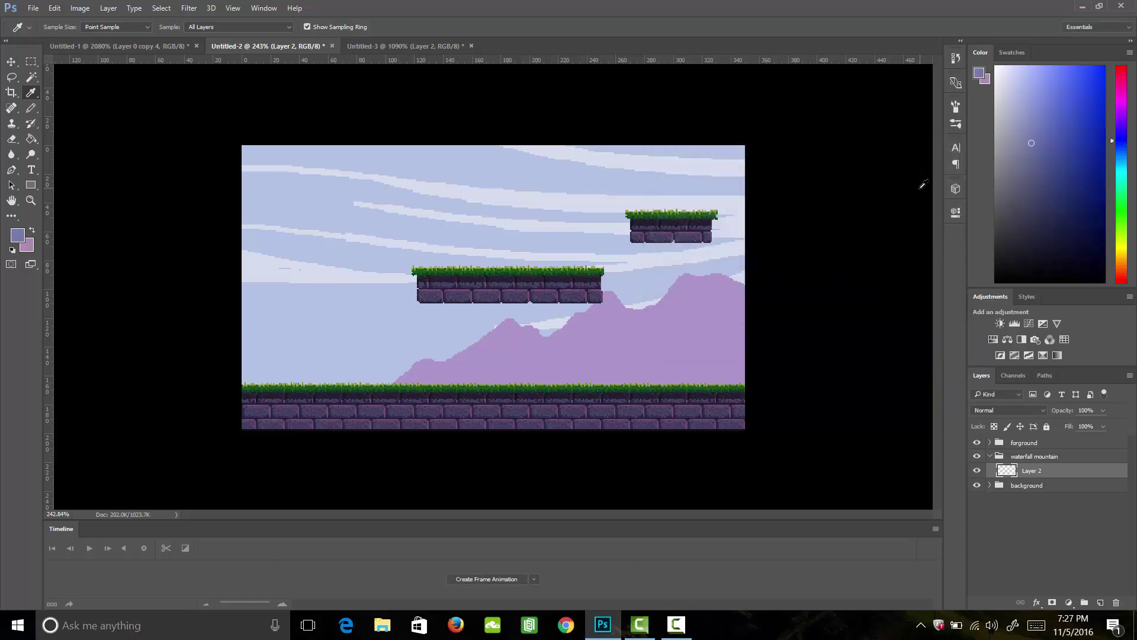
# Pencil a blue-grey mountain silhouette from the left edge toward the middle of the scene.
pyautogui.press('b')
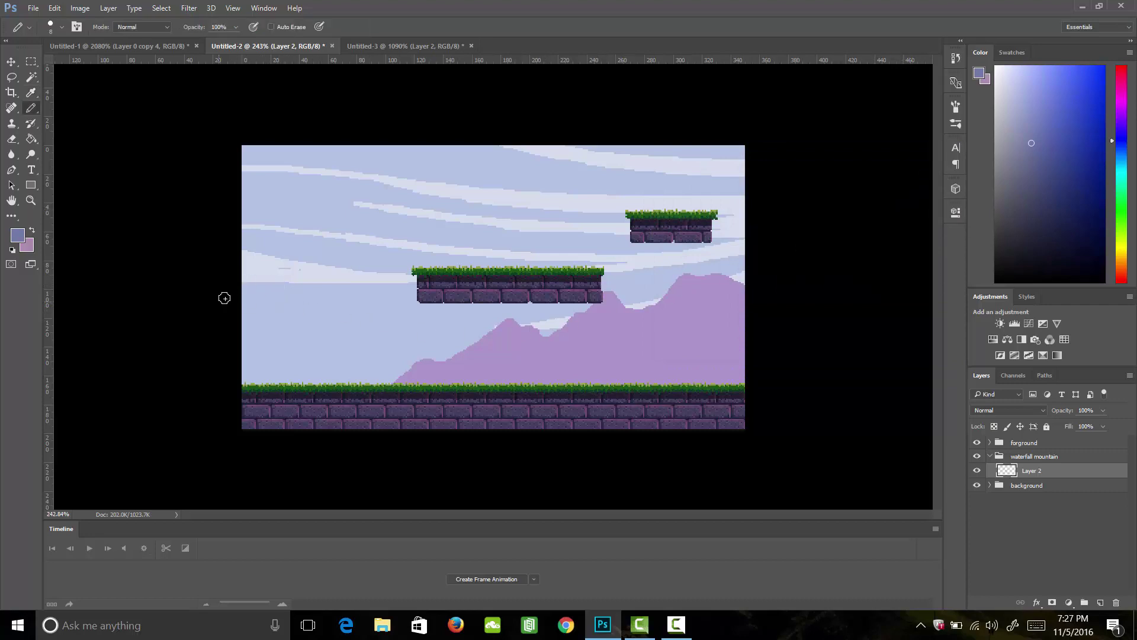
pyautogui.moveTo(243, 291)
pyautogui.mouseDown()
pyautogui.moveTo(274, 278)
pyautogui.moveTo(308, 293)
pyautogui.moveTo(308, 382)
pyautogui.mouseUp()
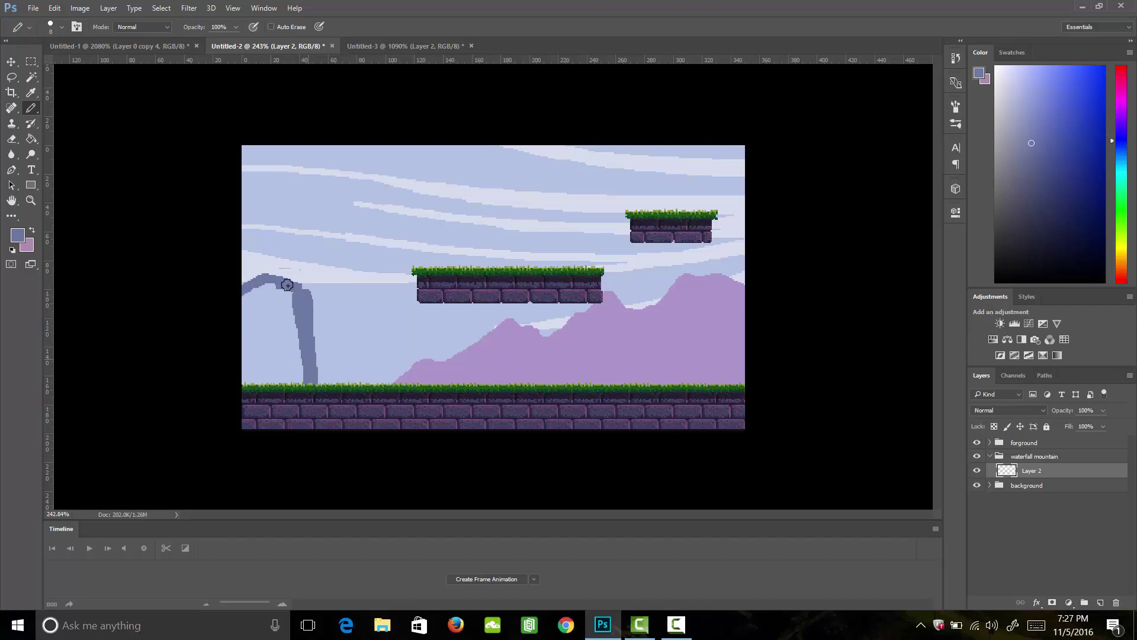
pyautogui.moveTo(286, 285)
pyautogui.mouseDown()
pyautogui.moveTo(254, 299)
pyautogui.moveTo(272, 286)
pyautogui.moveTo(270, 341)
pyautogui.moveTo(254, 364)
pyautogui.moveTo(294, 328)
pyautogui.moveTo(249, 318)
pyautogui.moveTo(297, 337)
pyautogui.moveTo(293, 363)
pyautogui.mouseUp()
pyautogui.moveTo(342, 309)
pyautogui.mouseDown()
pyautogui.moveTo(379, 312)
pyautogui.moveTo(365, 313)
pyautogui.moveTo(390, 348)
pyautogui.moveTo(406, 308)
pyautogui.moveTo(447, 284)
pyautogui.moveTo(463, 312)
pyautogui.moveTo(453, 355)
pyautogui.moveTo(428, 308)
pyautogui.moveTo(393, 375)
pyautogui.moveTo(425, 387)
pyautogui.moveTo(426, 346)
pyautogui.moveTo(512, 341)
pyautogui.moveTo(491, 364)
pyautogui.moveTo(509, 338)
pyautogui.moveTo(502, 384)
pyautogui.moveTo(532, 318)
pyautogui.moveTo(556, 370)
pyautogui.moveTo(535, 376)
pyautogui.moveTo(525, 400)
pyautogui.moveTo(544, 353)
pyautogui.moveTo(598, 371)
pyautogui.moveTo(590, 378)
pyautogui.mouseUp()
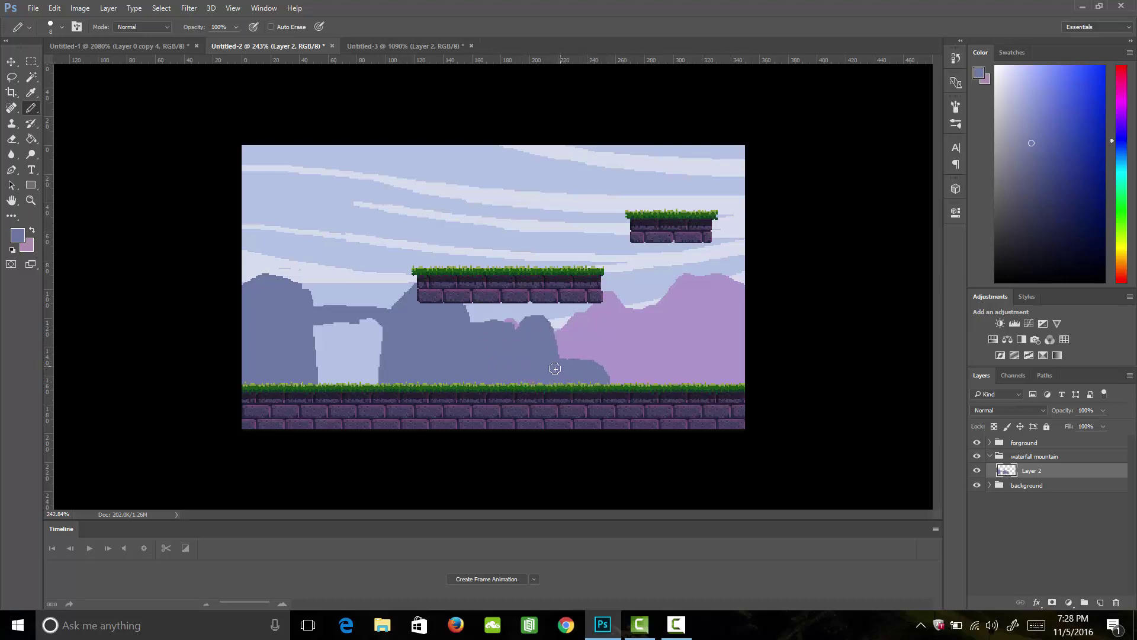
pyautogui.moveTo(374, 320)
pyautogui.mouseDown()
pyautogui.moveTo(348, 322)
pyautogui.moveTo(396, 340)
pyautogui.moveTo(311, 356)
pyautogui.moveTo(386, 354)
pyautogui.moveTo(353, 381)
pyautogui.moveTo(387, 376)
pyautogui.moveTo(323, 309)
pyautogui.moveTo(403, 303)
pyautogui.moveTo(314, 308)
pyautogui.moveTo(304, 283)
pyautogui.moveTo(242, 268)
pyautogui.mouseUp()
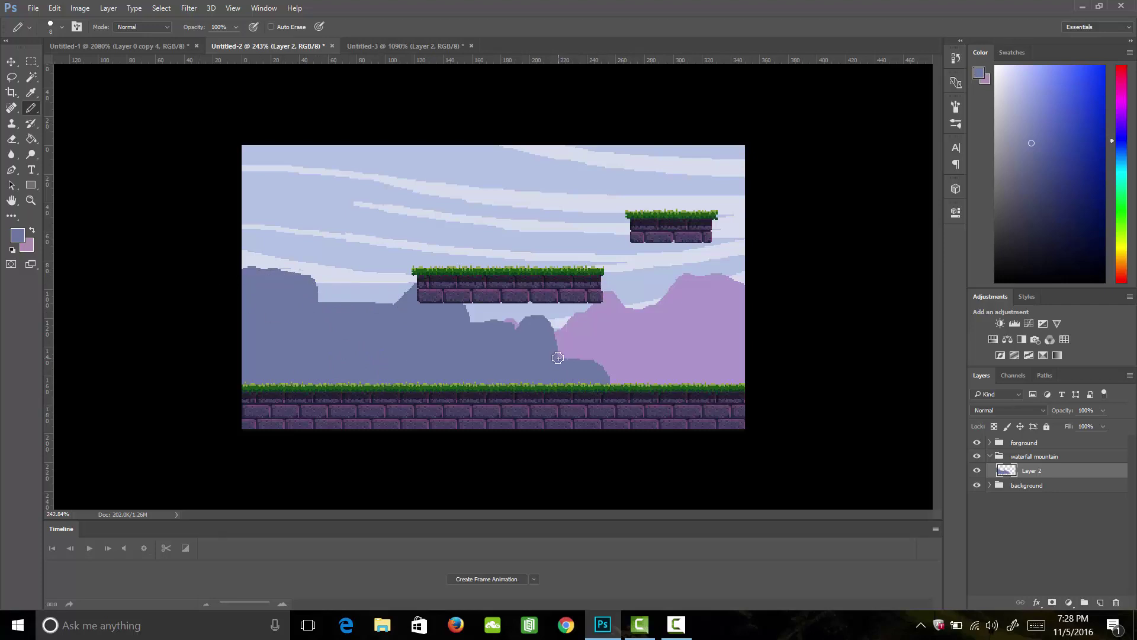
# Trim the mountain's top and slope edges back to sky with 6 px and 2 px erasers.
pyautogui.press('e')
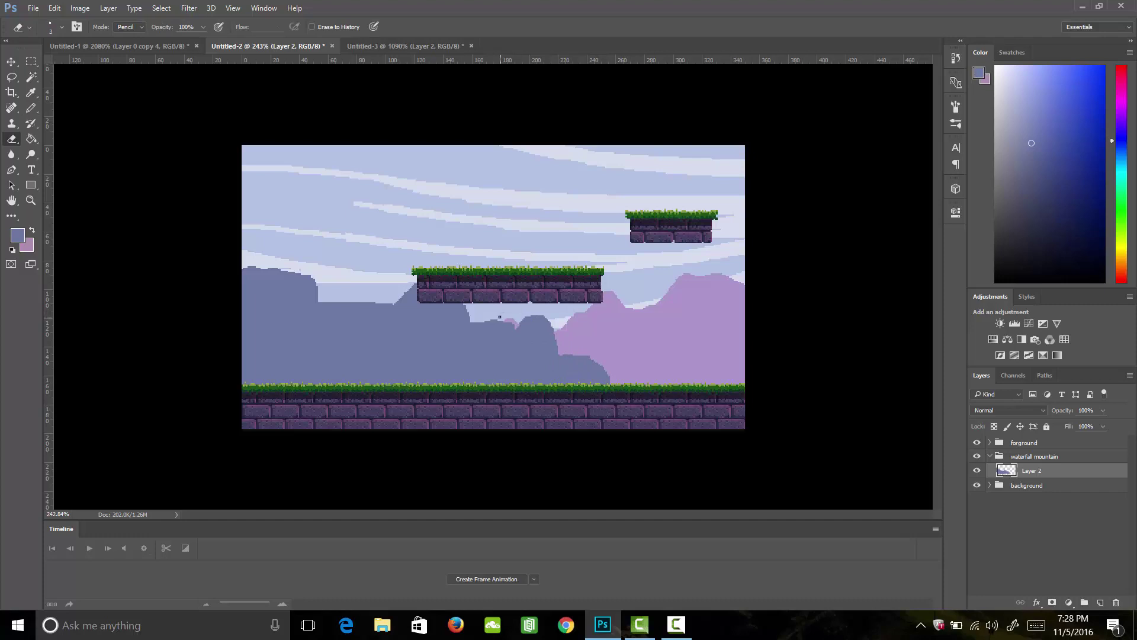
pyautogui.press(']')
pyautogui.press(']')
pyautogui.press(']')
pyautogui.moveTo(478, 318); pyautogui.dragTo(469, 322)
pyautogui.press('[')
pyautogui.press('[')
pyautogui.press('[')
pyautogui.press('[')
pyautogui.moveTo(371, 302); pyautogui.dragTo(394, 307)
pyautogui.moveTo(474, 324); pyautogui.dragTo(469, 320)
pyautogui.moveTo(260, 265); pyautogui.dragTo(292, 270)
# Add Layer 4 and clip Layers 3 and 4 to the blue-grey mountain on Layer 2.
pyautogui.click(1101, 602)
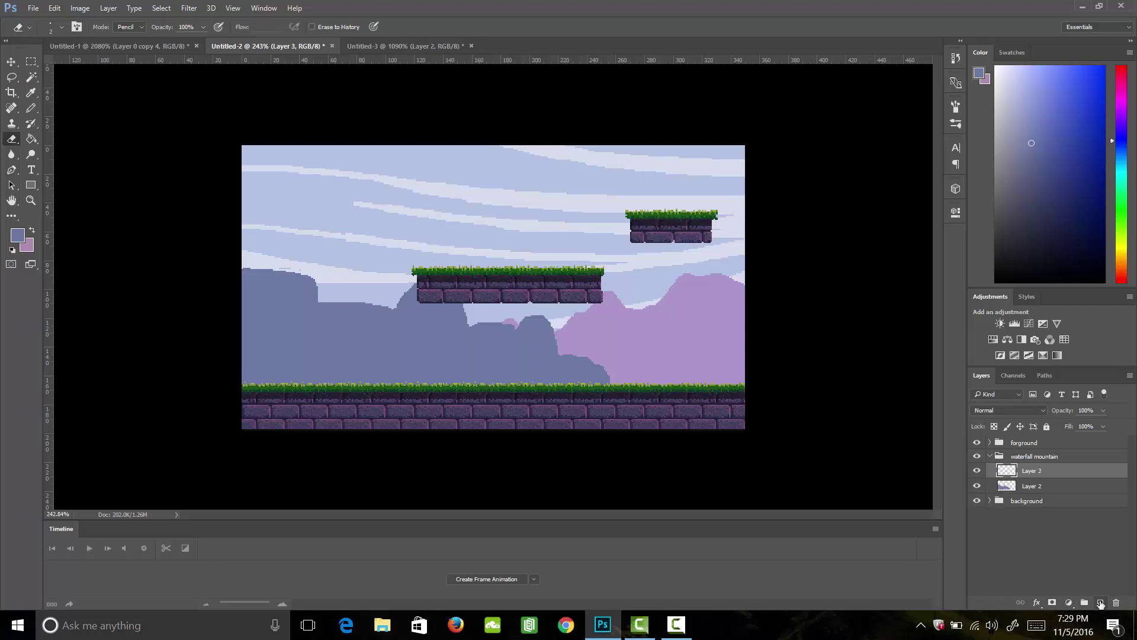
pyautogui.click(1101, 602)
pyautogui.keyDown('shift'); pyautogui.click(1036, 486); pyautogui.keyUp('shift')
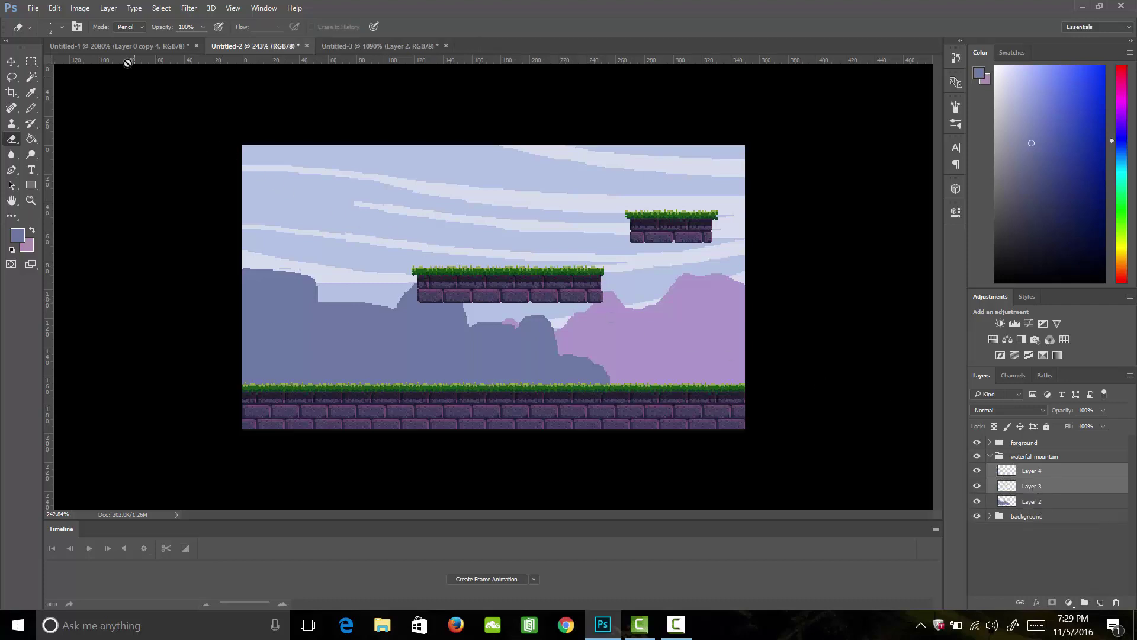
pyautogui.click(110, 9)
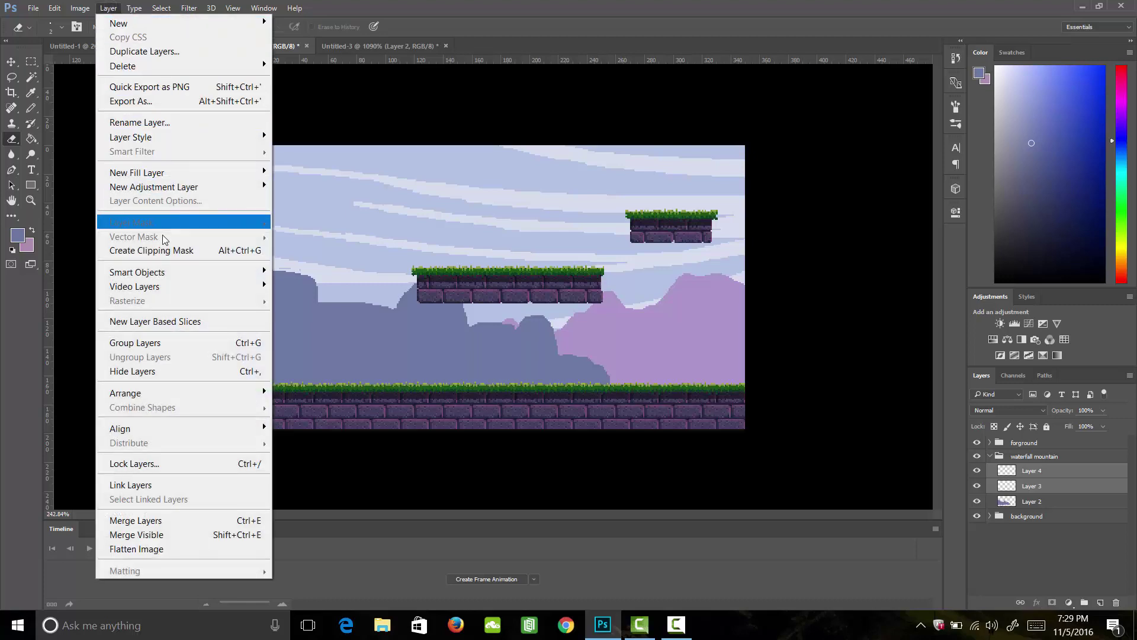
pyautogui.click(172, 256)
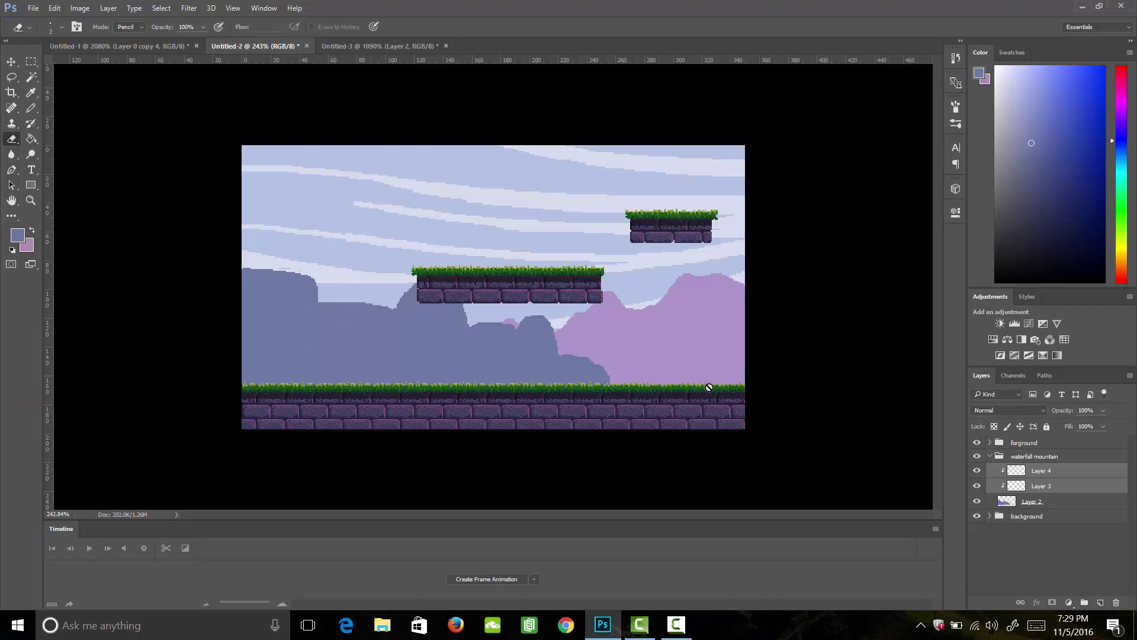
pyautogui.click(1044, 487)
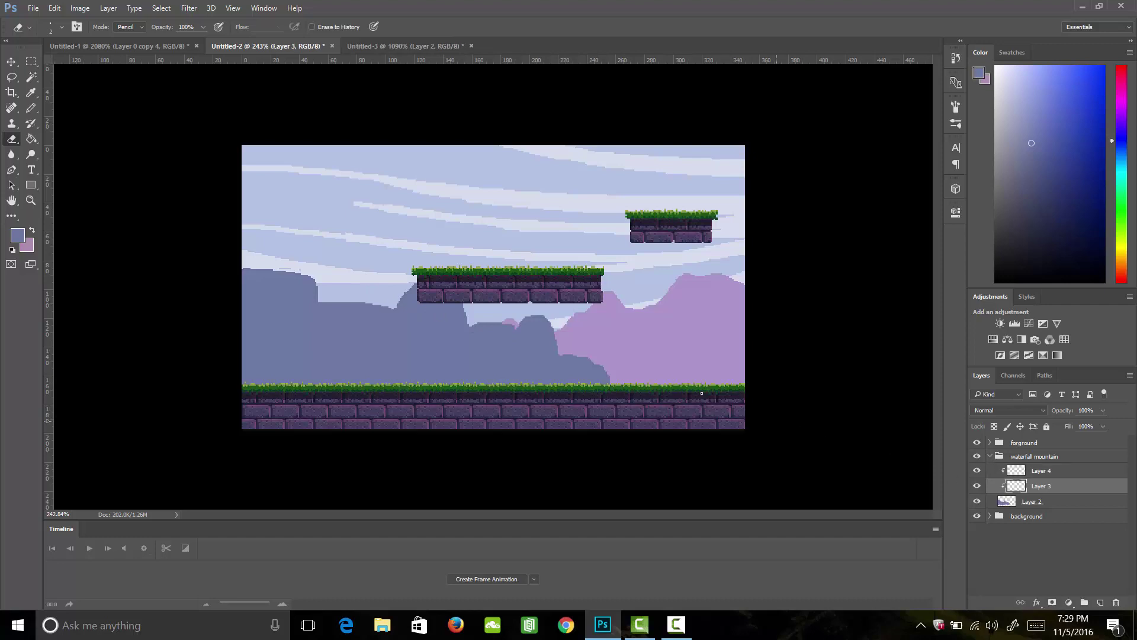
# Set the foreground colour to pale teal 86bcb0 and ready a 3 px Pencil.
pyautogui.click(18, 235)
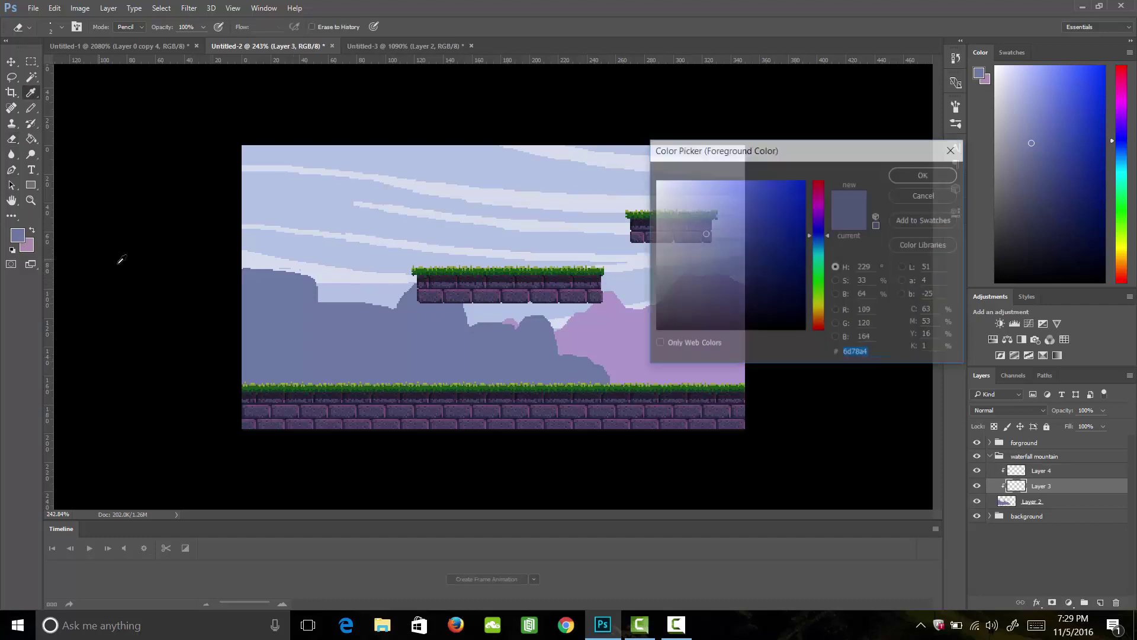
pyautogui.moveTo(705, 232); pyautogui.dragTo(698, 219)
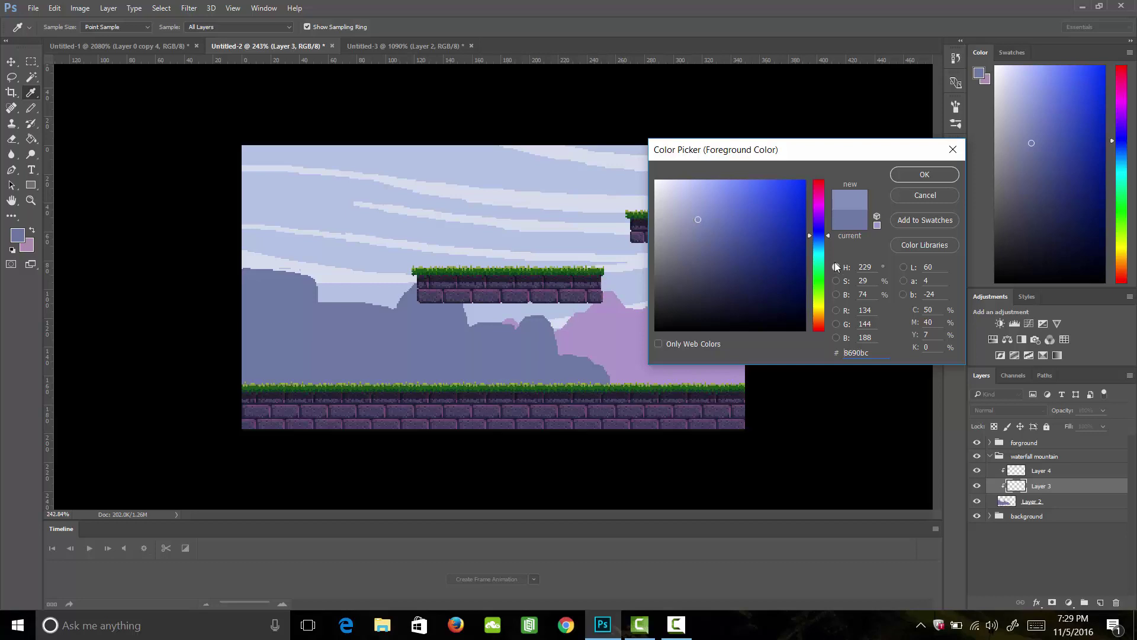
pyautogui.moveTo(821, 240); pyautogui.dragTo(822, 262)
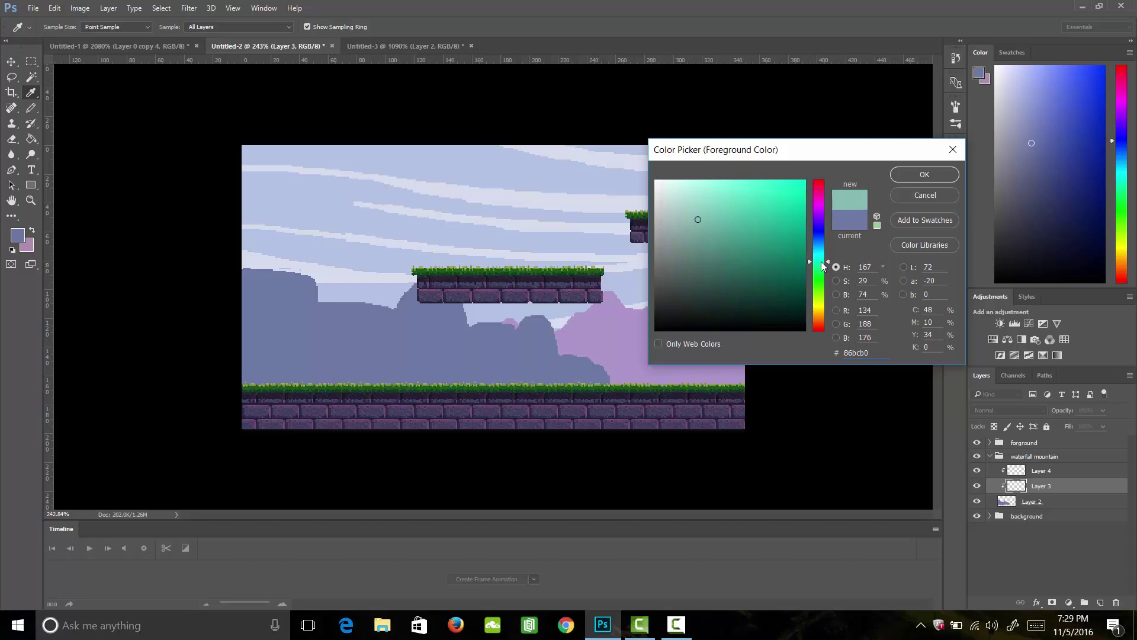
pyautogui.click(905, 176)
pyautogui.press('e')
pyautogui.press('b')
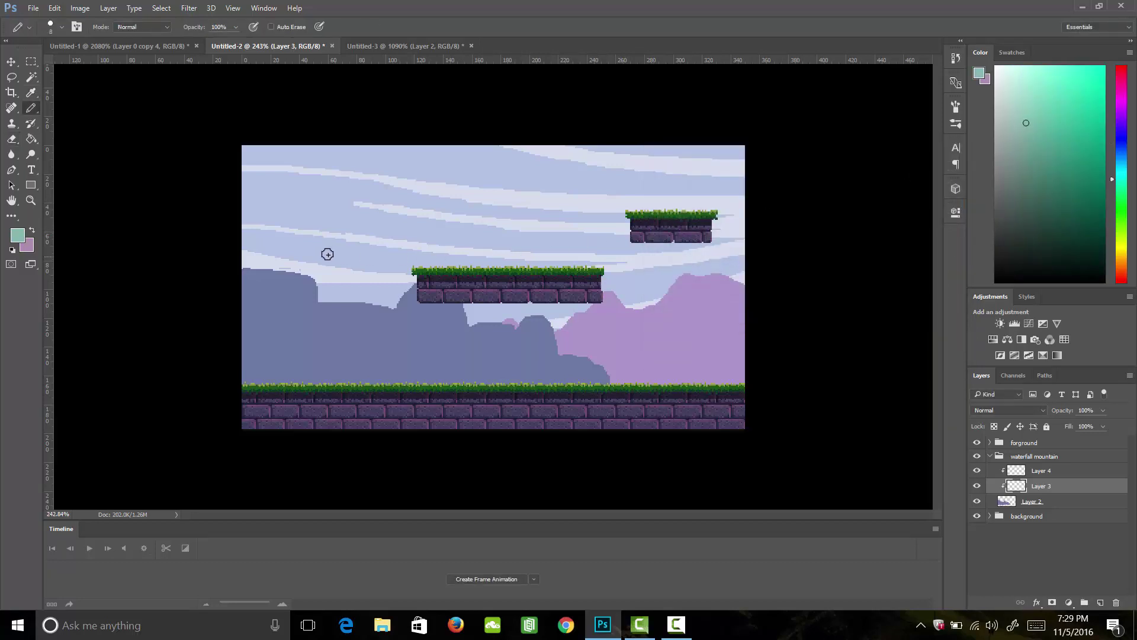
pyautogui.press('[')
pyautogui.press('[')
pyautogui.press('[')
pyautogui.press('[')
# Zoom in on the left mountain and trace its top edge, undoing the thick stroke end.
pyautogui.press('z')
pyautogui.moveTo(292, 284); pyautogui.dragTo(341, 286)
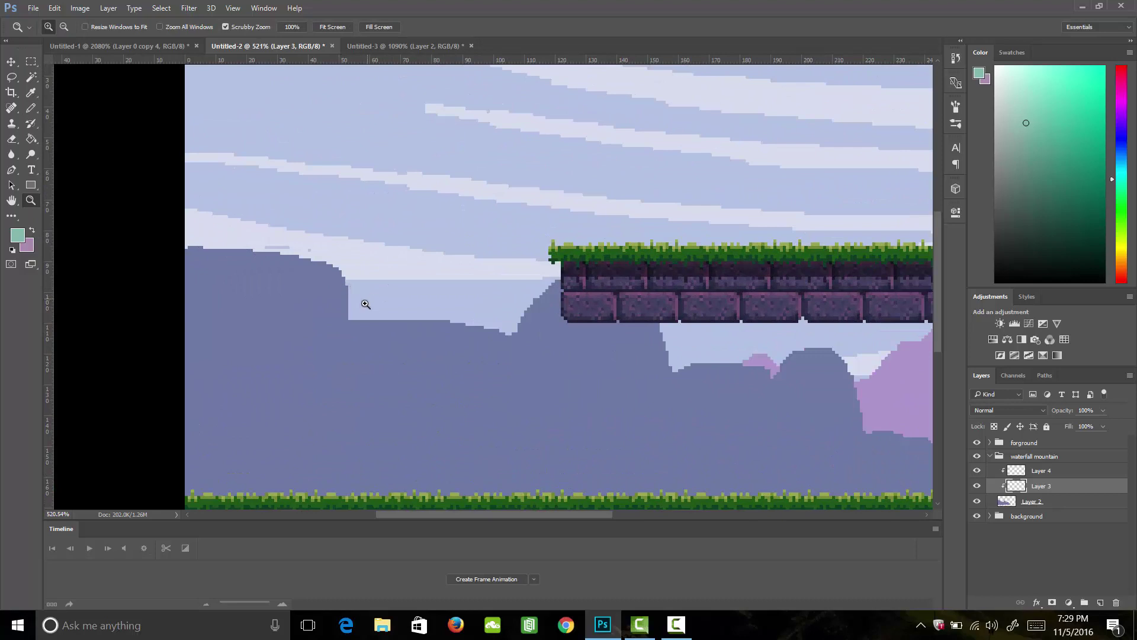
pyautogui.moveTo(360, 330); pyautogui.dragTo(363, 299)
pyautogui.press('b')
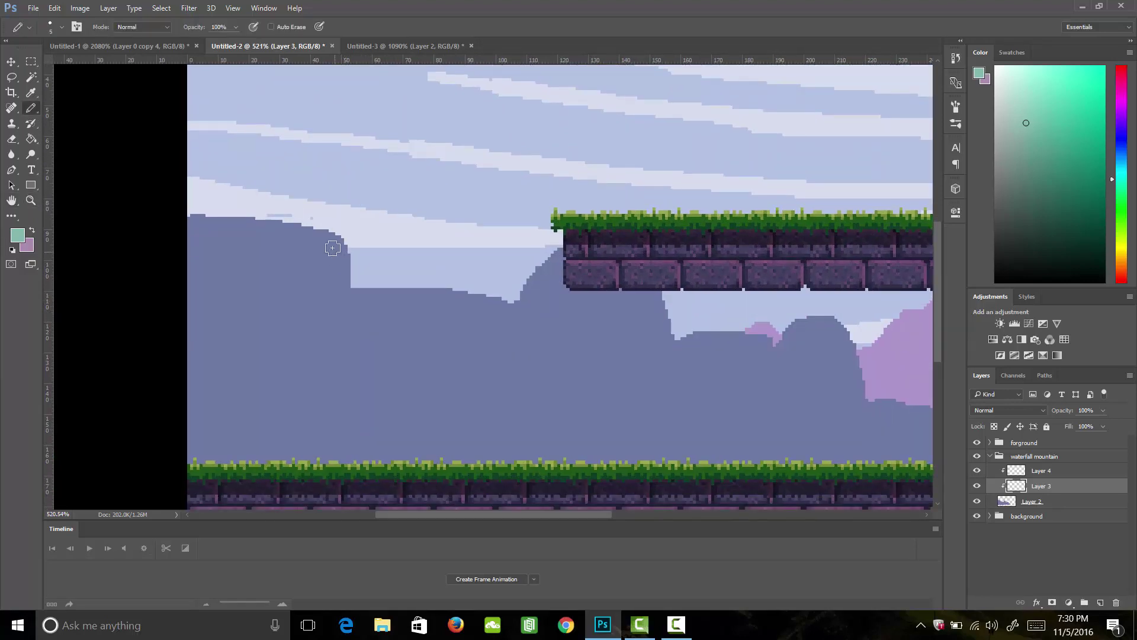
pyautogui.moveTo(191, 218)
pyautogui.mouseDown()
pyautogui.moveTo(331, 237)
pyautogui.moveTo(346, 253)
pyautogui.moveTo(349, 303)
pyautogui.mouseUp()
pyautogui.hotkey('ctrl', 'z')
pyautogui.press('[')
pyautogui.press('[')
pyautogui.press('[')
pyautogui.press('[')
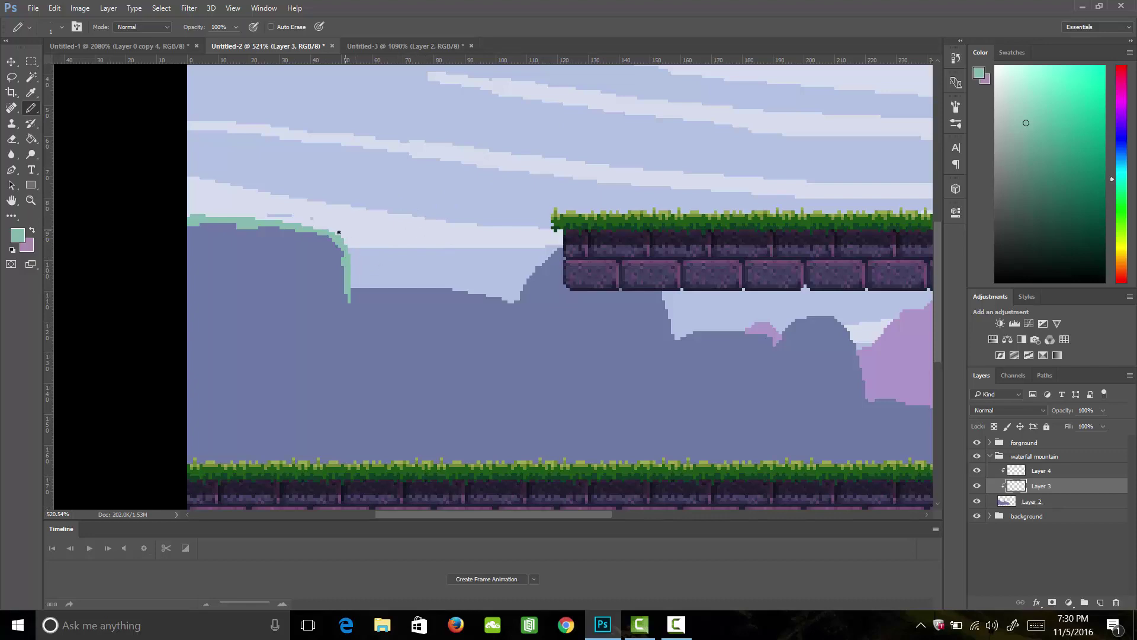
# Draw 1 px mint lines down the left cliff edge and along the hills under the platform.
pyautogui.moveTo(349, 327); pyautogui.dragTo(349, 361)
pyautogui.moveTo(348, 307); pyautogui.dragTo(346, 378)
pyautogui.moveTo(382, 289)
pyautogui.mouseDown()
pyautogui.moveTo(489, 297)
pyautogui.moveTo(448, 291)
pyautogui.moveTo(500, 301)
pyautogui.moveTo(508, 318)
pyautogui.moveTo(473, 306)
pyautogui.moveTo(505, 303)
pyautogui.moveTo(458, 305)
pyautogui.mouseUp()
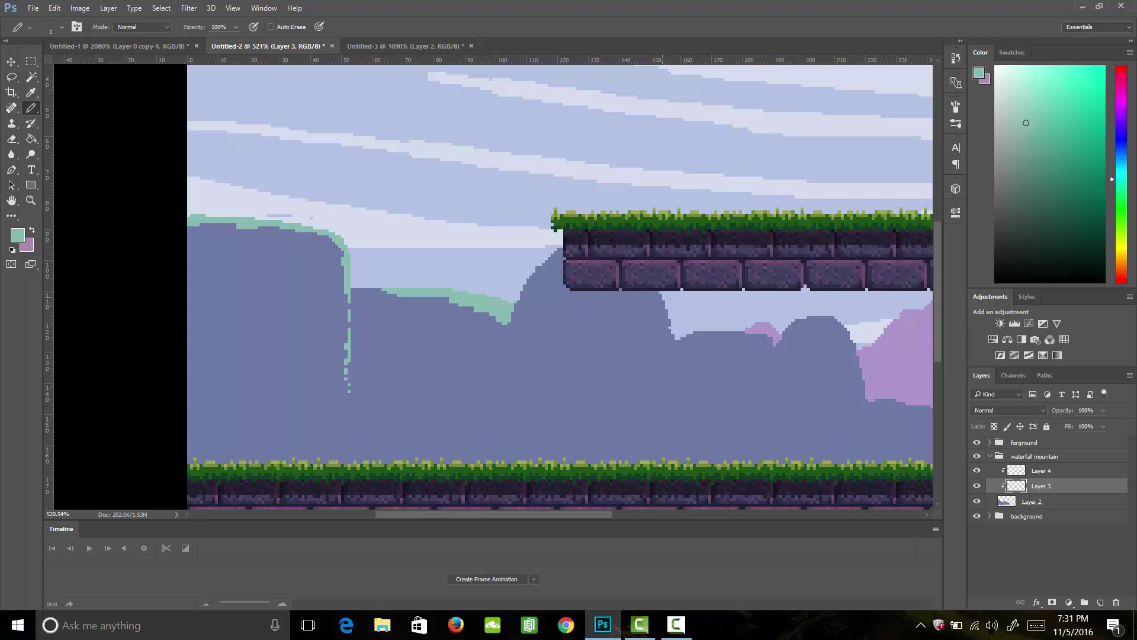
pyautogui.moveTo(660, 294); pyautogui.dragTo(677, 438)
pyautogui.moveTo(762, 332)
pyautogui.mouseDown()
pyautogui.moveTo(724, 332)
pyautogui.moveTo(766, 339)
pyautogui.moveTo(777, 404)
pyautogui.mouseUp()
pyautogui.moveTo(794, 321)
pyautogui.mouseDown()
pyautogui.moveTo(846, 328)
pyautogui.moveTo(865, 401)
pyautogui.moveTo(711, 417)
pyautogui.moveTo(768, 423)
pyautogui.moveTo(810, 464)
pyautogui.mouseUp()
# Extend the left hill's mint edge line downward and add a mint pixel on the middle hill.
pyautogui.press('g')
pyautogui.press('b')
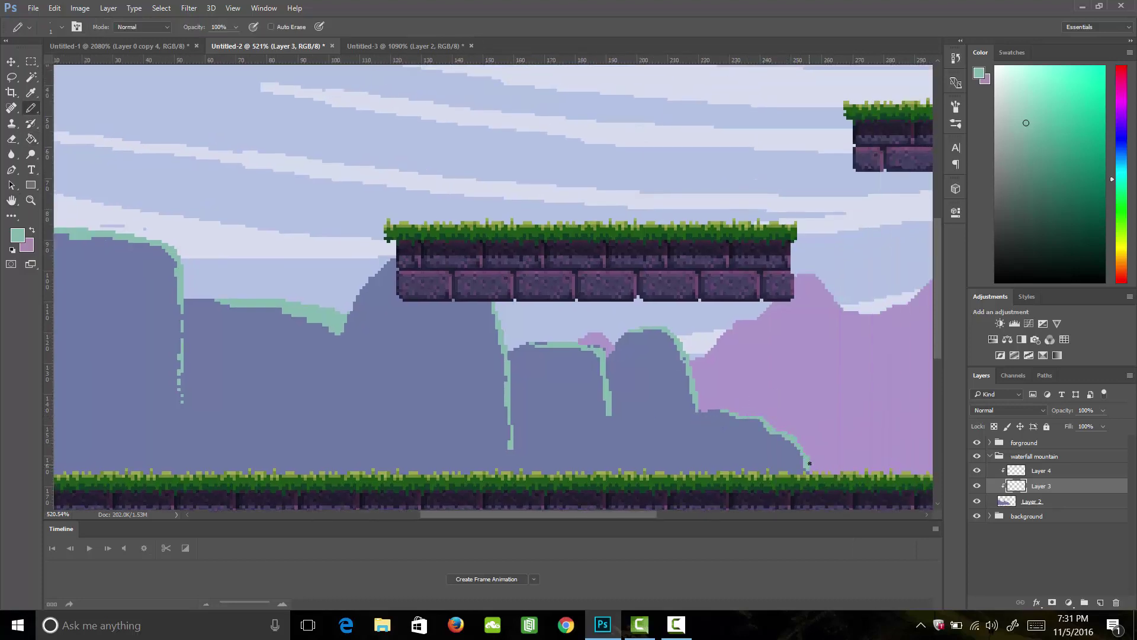
pyautogui.moveTo(698, 409); pyautogui.dragTo(700, 434)
pyautogui.click(523, 369)
pyautogui.press('space')
# Draw teal waterfall streams down the left cliff, redrawing the undone second stream.
pyautogui.moveTo(496, 373)
pyautogui.mouseDown()
pyautogui.moveTo(519, 320)
pyautogui.moveTo(640, 363)
pyautogui.moveTo(444, 310)
pyautogui.moveTo(413, 314)
pyautogui.moveTo(636, 357)
pyautogui.mouseUp()
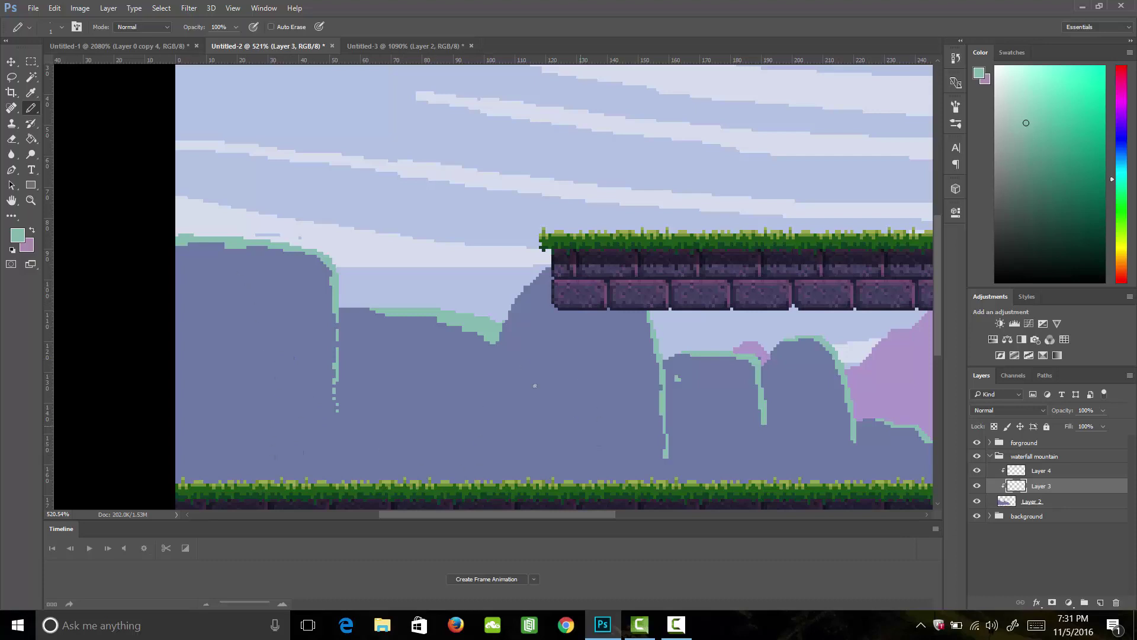
pyautogui.moveTo(242, 457)
pyautogui.mouseDown()
pyautogui.moveTo(229, 301)
pyautogui.moveTo(176, 275)
pyautogui.mouseUp()
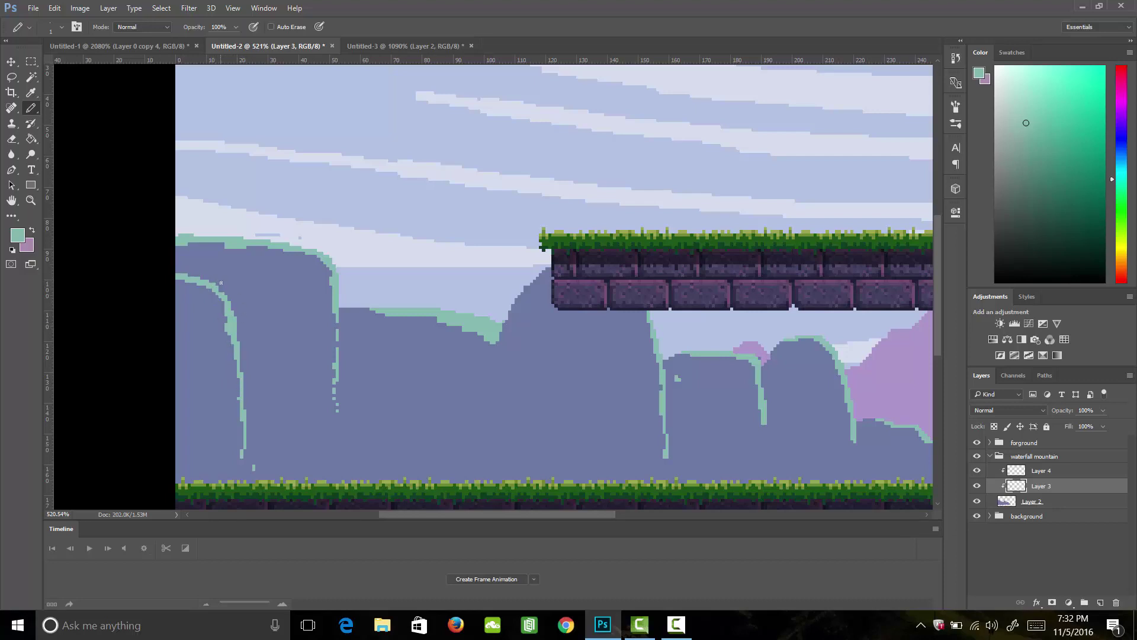
pyautogui.moveTo(230, 286)
pyautogui.mouseDown()
pyautogui.moveTo(260, 341)
pyautogui.moveTo(270, 443)
pyautogui.mouseUp()
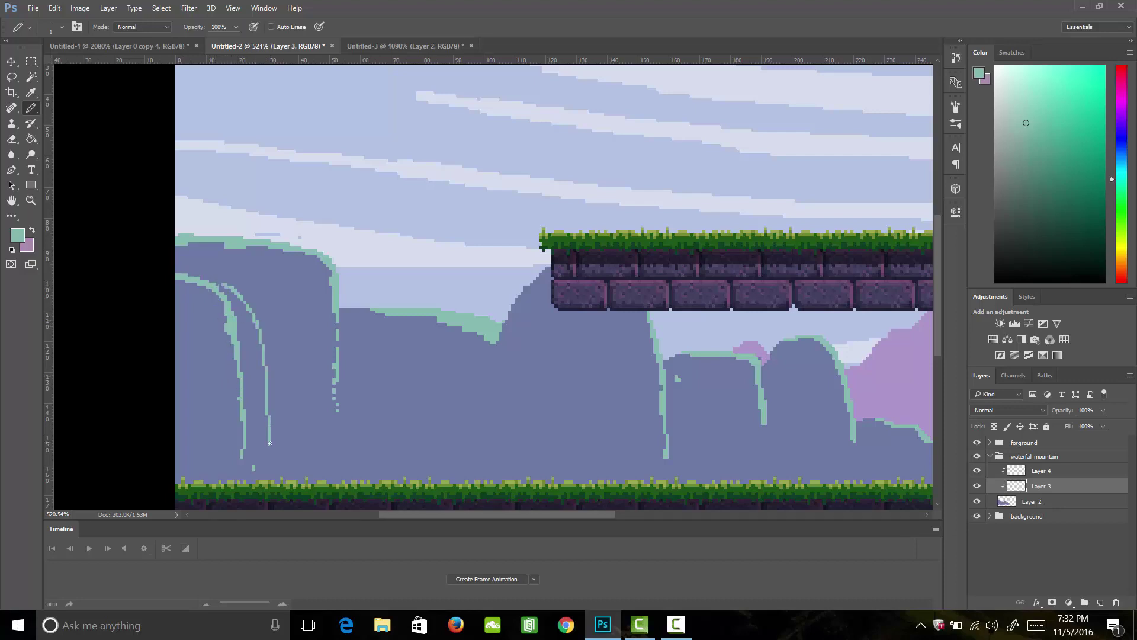
pyautogui.hotkey('ctrl', 'z')
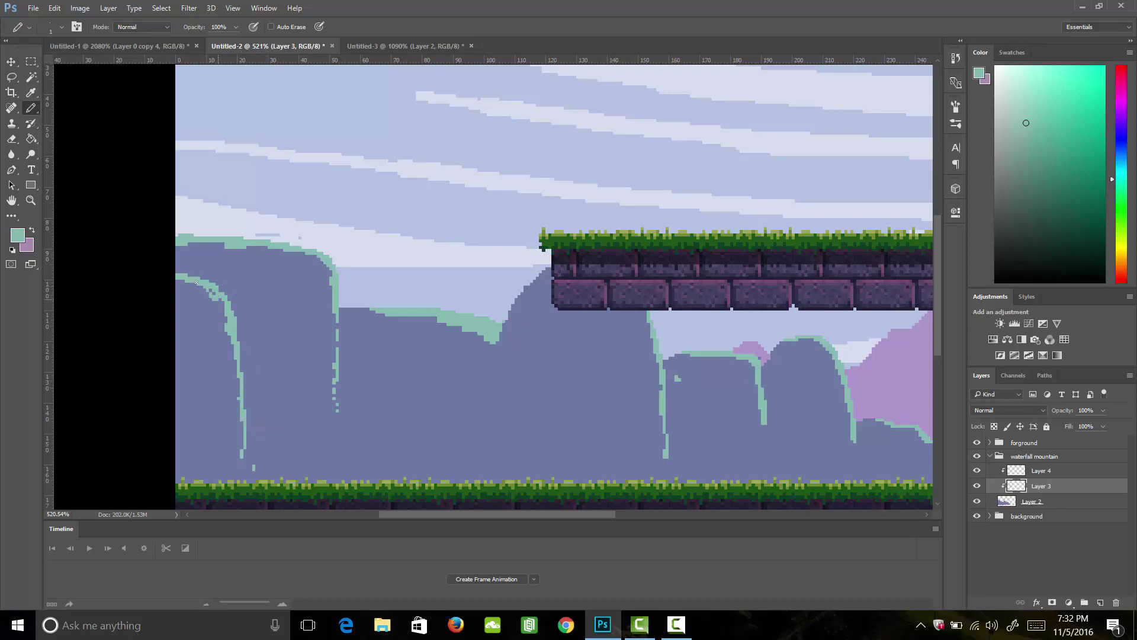
pyautogui.moveTo(173, 283)
pyautogui.mouseDown()
pyautogui.moveTo(227, 304)
pyautogui.moveTo(249, 434)
pyautogui.mouseUp()
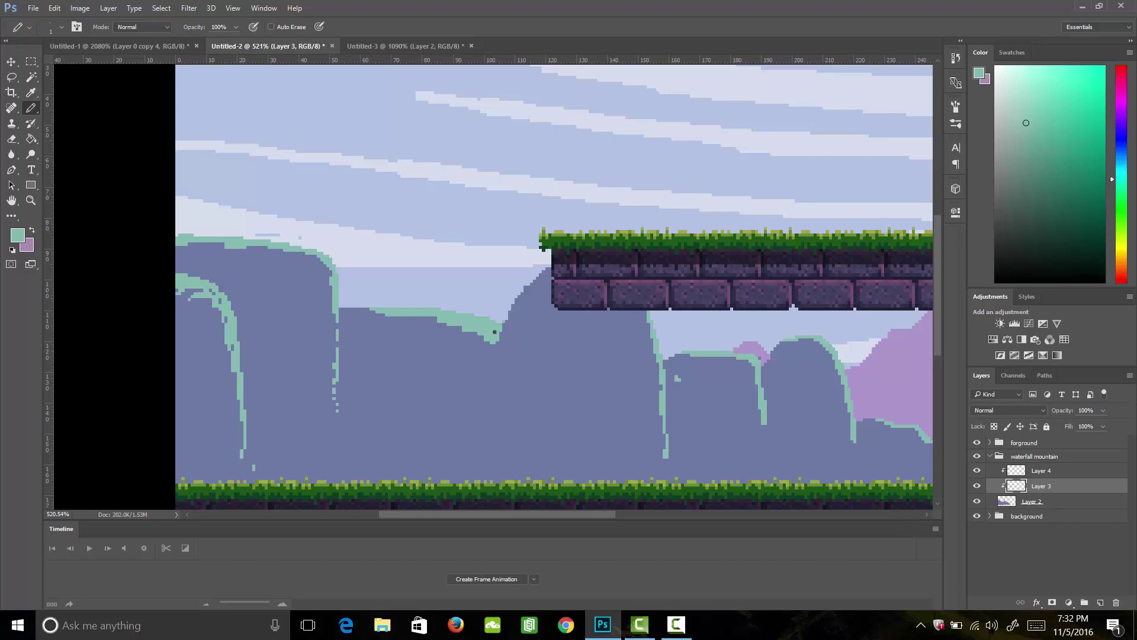
# Add teal ledge highlights on the left cliff and two thin waterfall lines on the middle mountain.
pyautogui.moveTo(435, 377)
pyautogui.mouseDown()
pyautogui.moveTo(410, 377)
pyautogui.moveTo(443, 381)
pyautogui.moveTo(407, 383)
pyautogui.moveTo(440, 380)
pyautogui.moveTo(413, 379)
pyautogui.moveTo(452, 365)
pyautogui.moveTo(427, 369)
pyautogui.moveTo(440, 360)
pyautogui.moveTo(463, 368)
pyautogui.mouseUp()
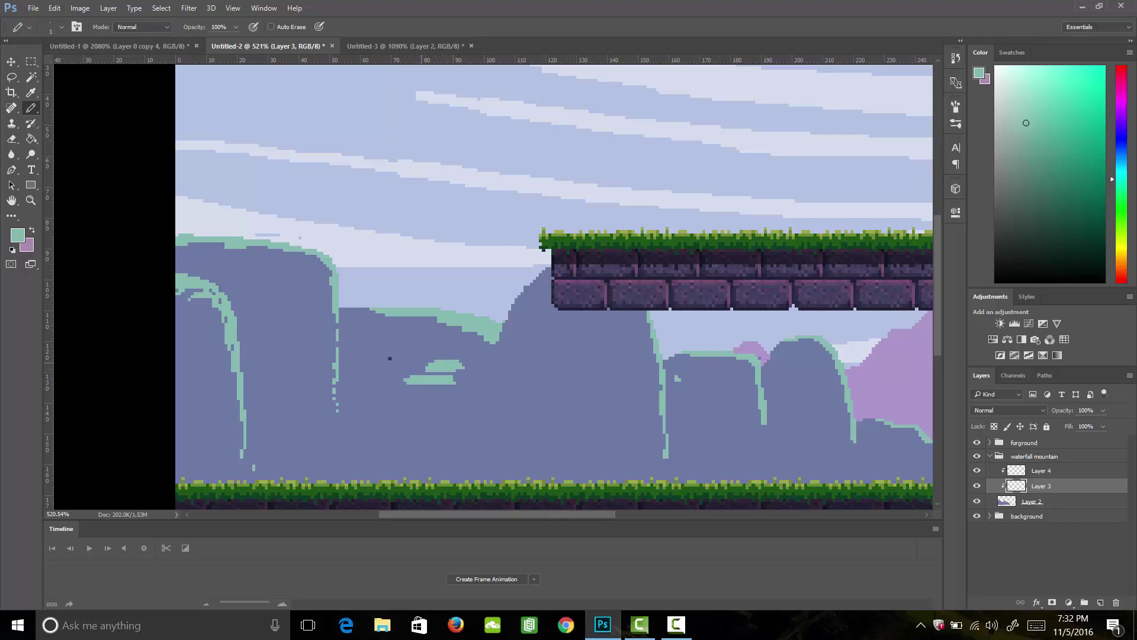
pyautogui.moveTo(354, 393)
pyautogui.mouseDown()
pyautogui.moveTo(444, 401)
pyautogui.moveTo(409, 403)
pyautogui.moveTo(438, 408)
pyautogui.moveTo(381, 432)
pyautogui.moveTo(446, 450)
pyautogui.moveTo(415, 449)
pyautogui.moveTo(439, 466)
pyautogui.moveTo(411, 469)
pyautogui.moveTo(438, 472)
pyautogui.mouseUp()
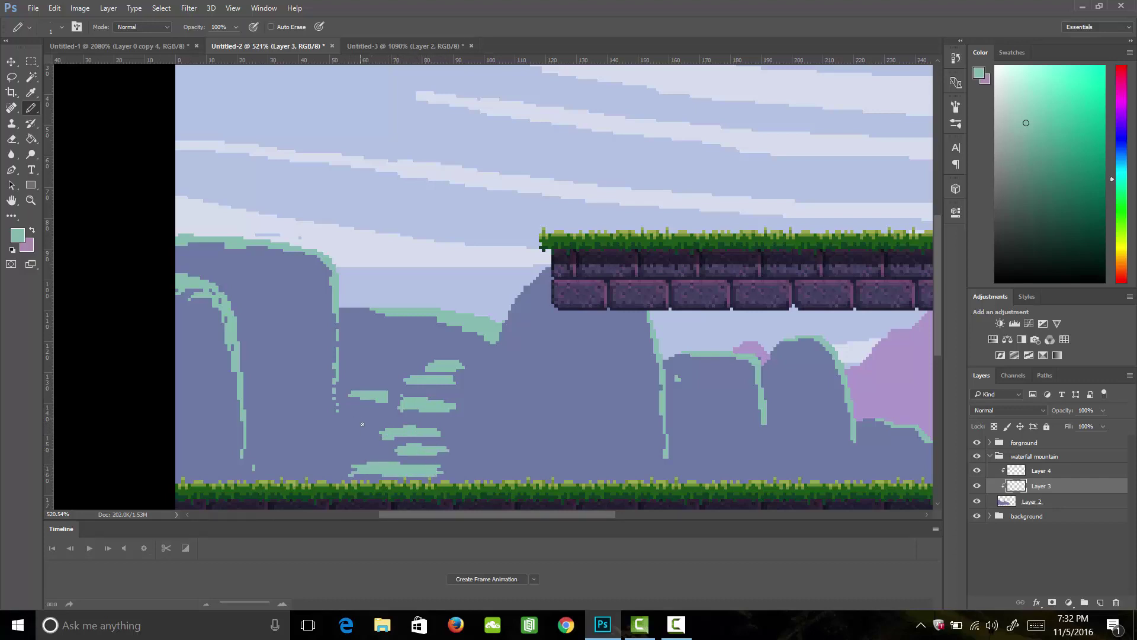
pyautogui.moveTo(382, 420)
pyautogui.mouseDown()
pyautogui.moveTo(342, 425)
pyautogui.moveTo(363, 426)
pyautogui.mouseUp()
pyautogui.moveTo(587, 457)
pyautogui.mouseDown()
pyautogui.moveTo(584, 378)
pyautogui.moveTo(562, 330)
pyautogui.moveTo(544, 327)
pyautogui.mouseUp()
pyautogui.moveTo(609, 418)
pyautogui.mouseDown()
pyautogui.moveTo(598, 330)
pyautogui.moveTo(576, 312)
pyautogui.mouseUp()
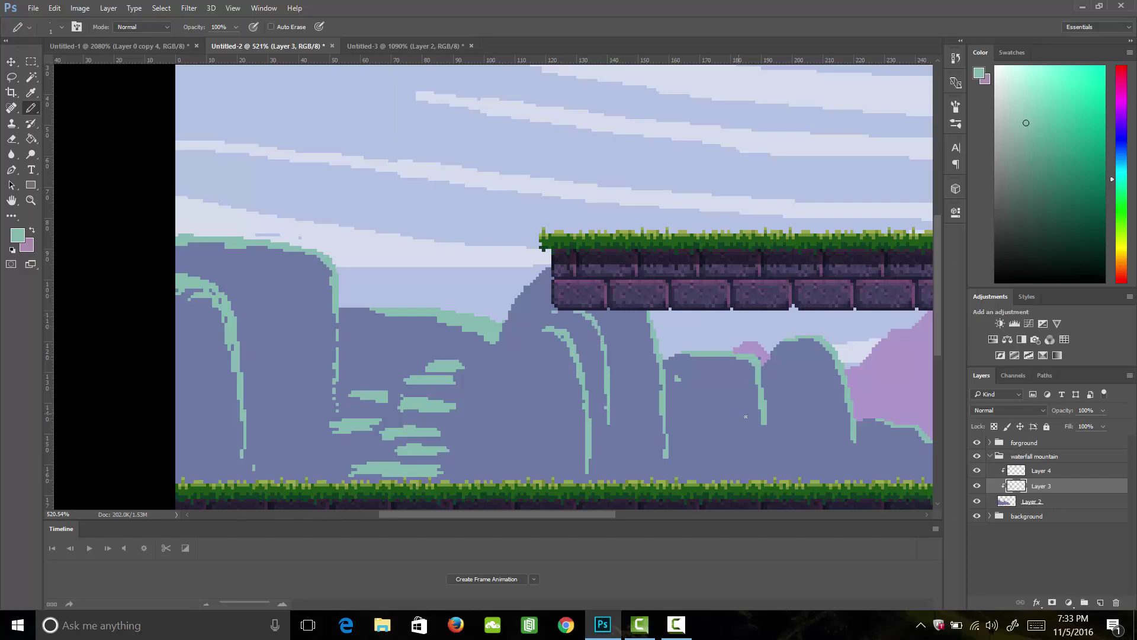
# Add short ledge strokes and curved top highlights across the right mountain.
pyautogui.moveTo(759, 388); pyautogui.dragTo(725, 370)
pyautogui.moveTo(765, 410)
pyautogui.mouseDown()
pyautogui.moveTo(730, 414)
pyautogui.moveTo(759, 451)
pyautogui.mouseUp()
pyautogui.moveTo(834, 368); pyautogui.dragTo(800, 368)
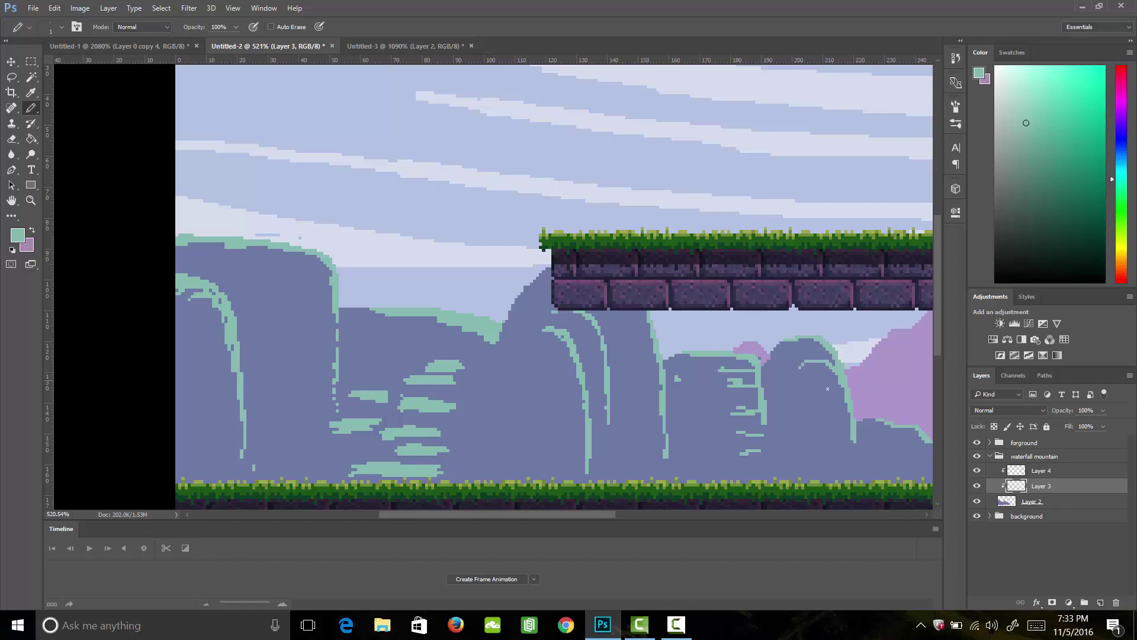
pyautogui.moveTo(845, 403)
pyautogui.mouseDown()
pyautogui.moveTo(808, 407)
pyautogui.moveTo(837, 425)
pyautogui.moveTo(817, 429)
pyautogui.moveTo(855, 462)
pyautogui.moveTo(610, 452)
pyautogui.moveTo(682, 474)
pyautogui.moveTo(666, 457)
pyautogui.moveTo(634, 455)
pyautogui.mouseUp()
pyautogui.press('space')
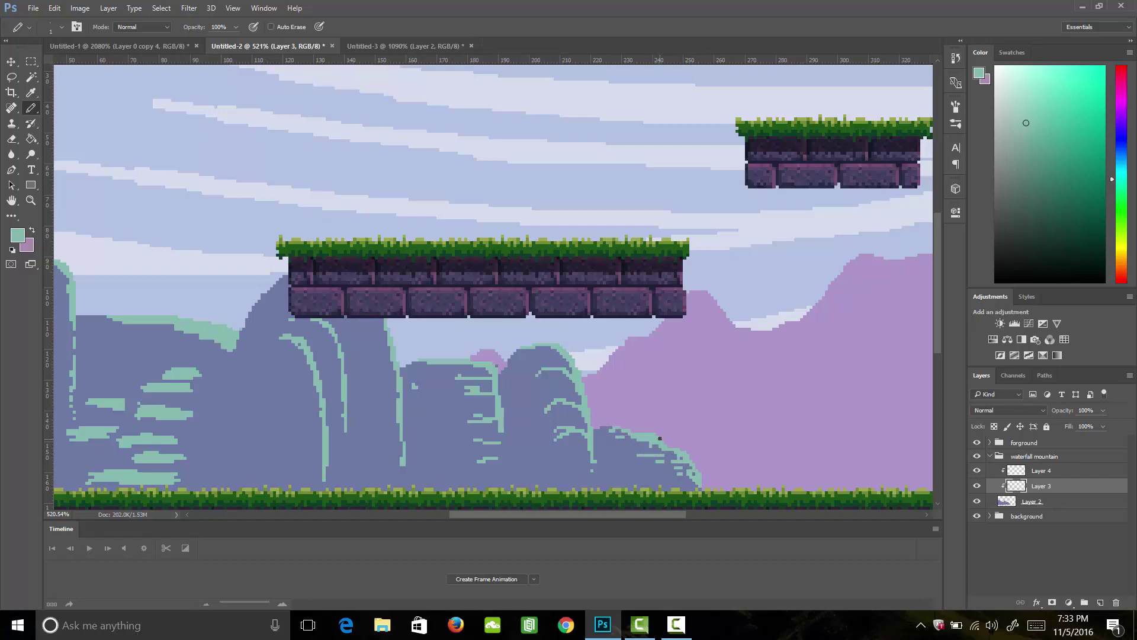
# With a 5 px Pencil, widen the left waterfall streaks down to the ledges.
pyautogui.press('space')
pyautogui.moveTo(439, 422); pyautogui.dragTo(612, 353)
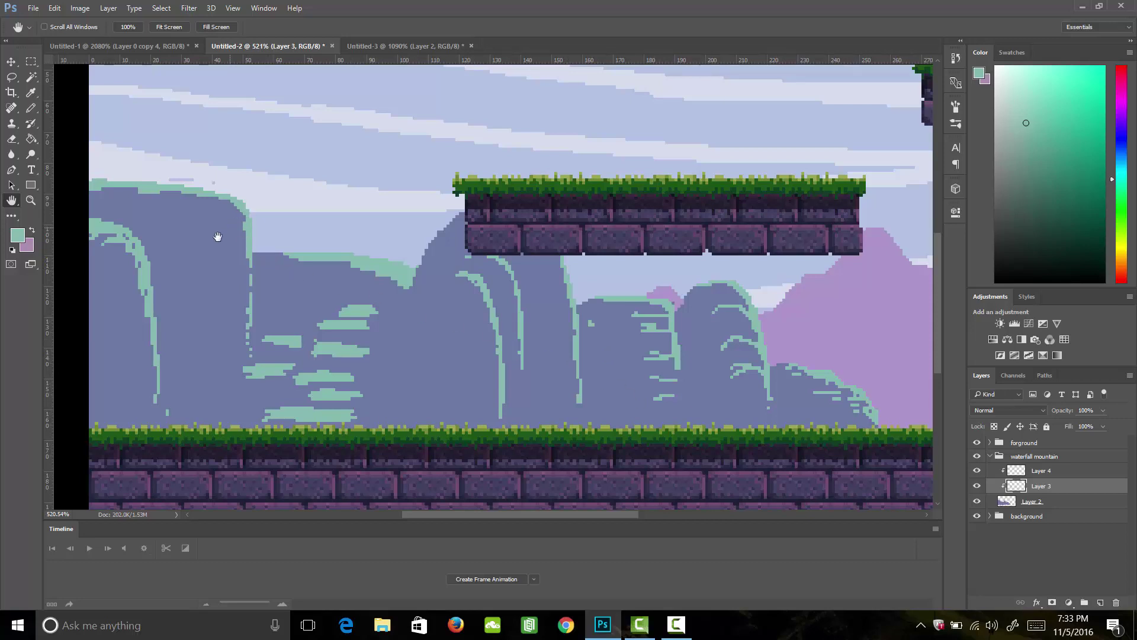
pyautogui.press('b')
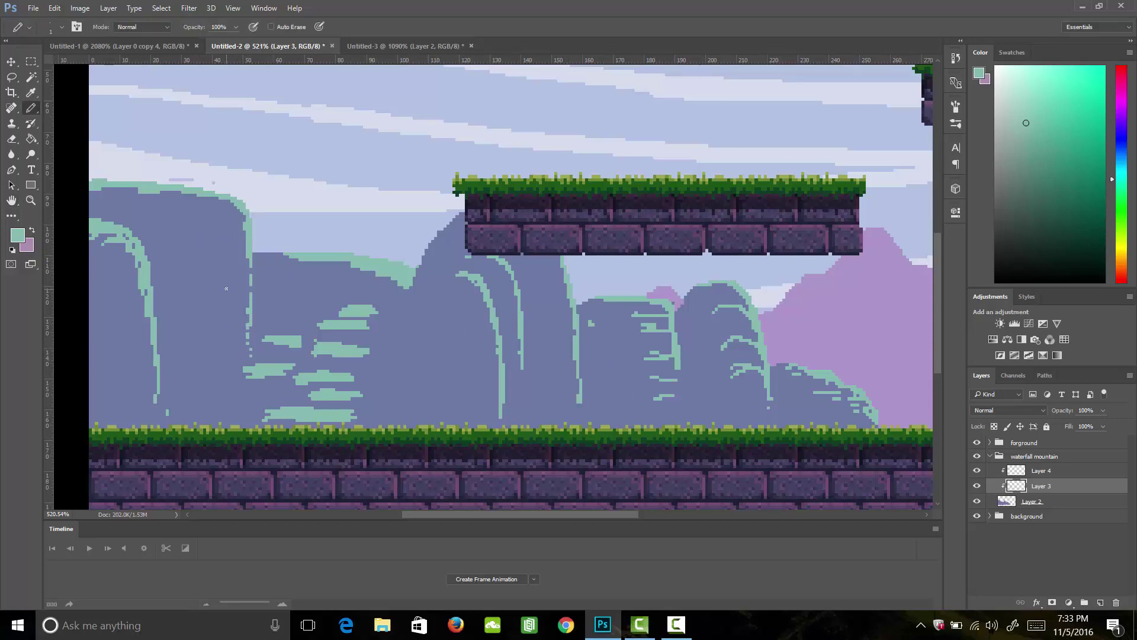
pyautogui.press(']')
pyautogui.press(']')
pyautogui.moveTo(243, 224)
pyautogui.mouseDown()
pyautogui.moveTo(178, 229)
pyautogui.moveTo(196, 239)
pyautogui.moveTo(218, 308)
pyautogui.moveTo(236, 246)
pyautogui.moveTo(241, 353)
pyautogui.mouseUp()
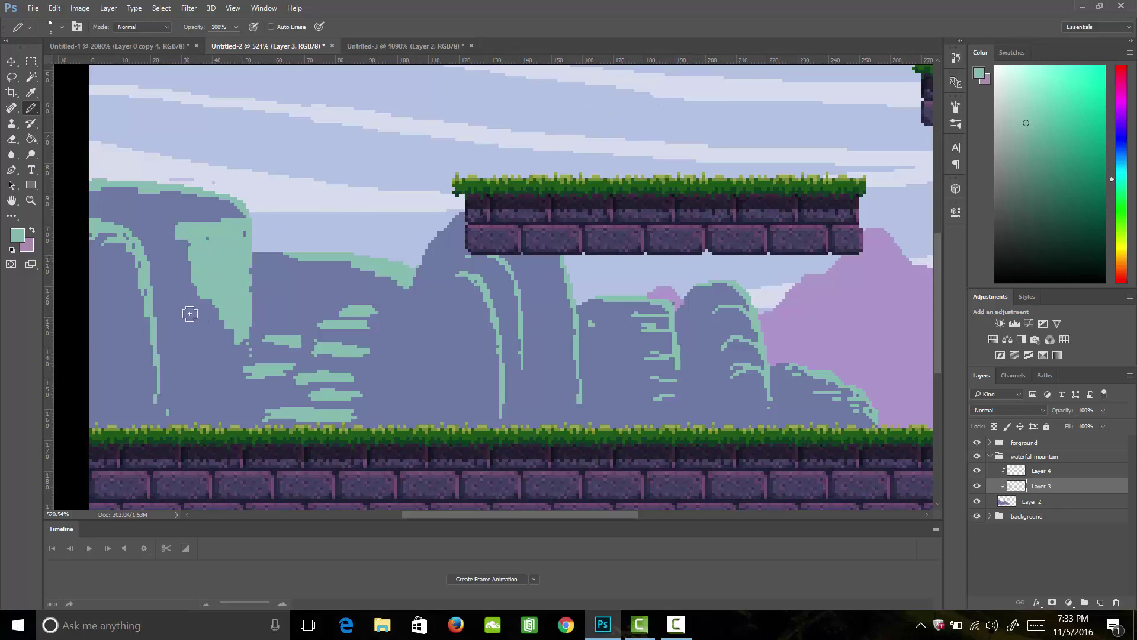
pyautogui.moveTo(136, 263); pyautogui.dragTo(157, 390)
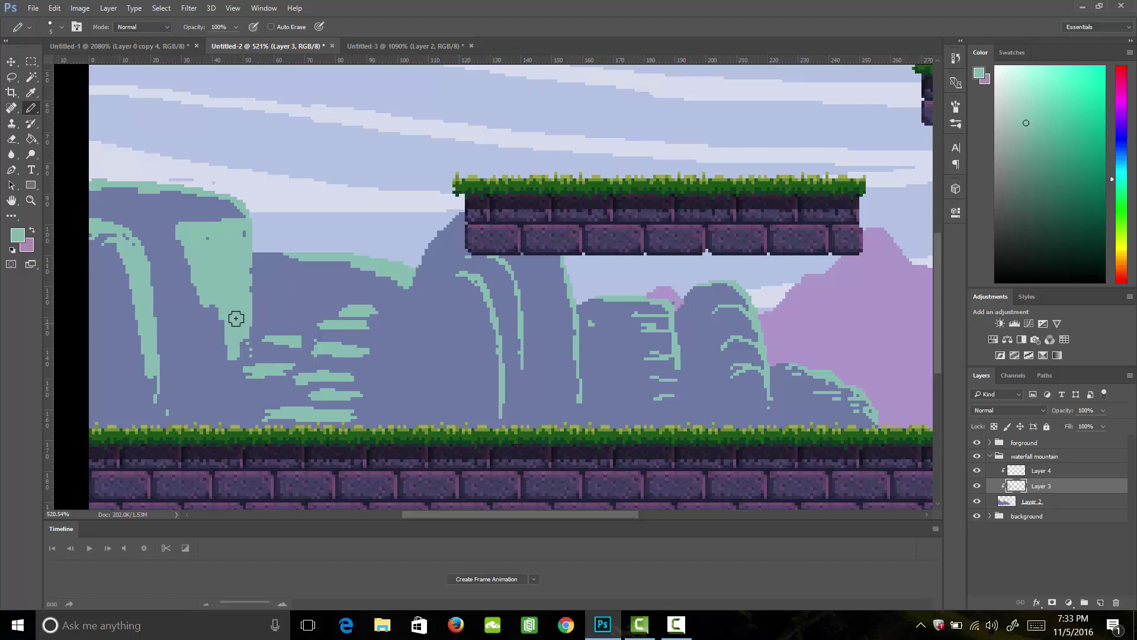
pyautogui.moveTo(234, 317); pyautogui.dragTo(242, 372)
# Extend the teal cliff-edge slope and paint waterfall streaks below the floating platform.
pyautogui.moveTo(400, 250)
pyautogui.mouseDown()
pyautogui.moveTo(373, 277)
pyautogui.moveTo(393, 300)
pyautogui.moveTo(413, 298)
pyautogui.mouseUp()
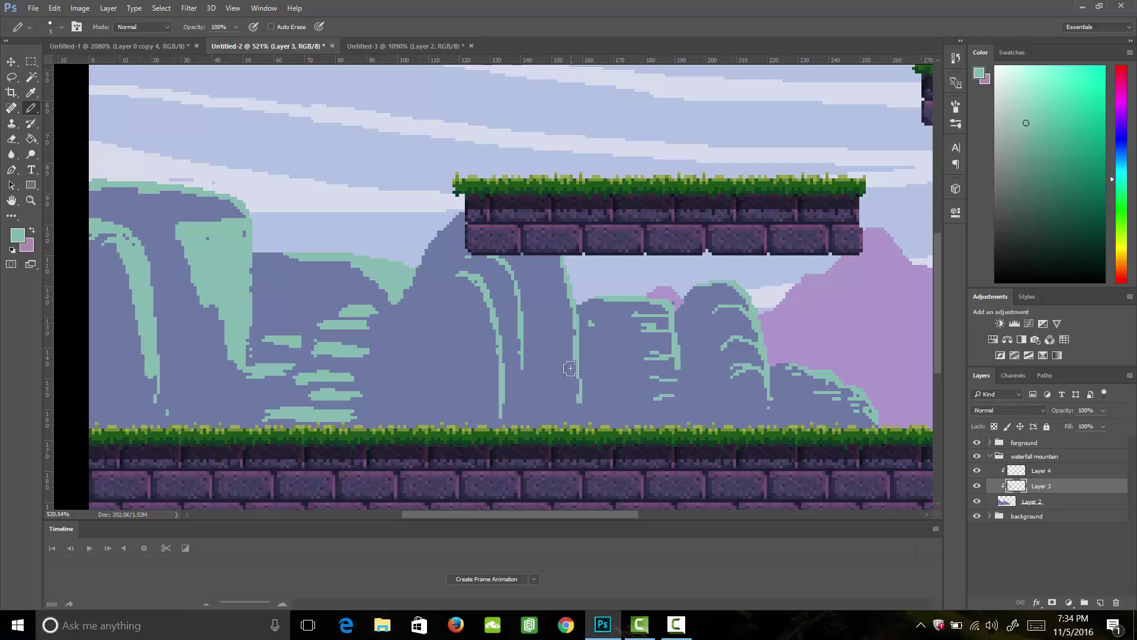
pyautogui.moveTo(551, 261); pyautogui.dragTo(573, 337)
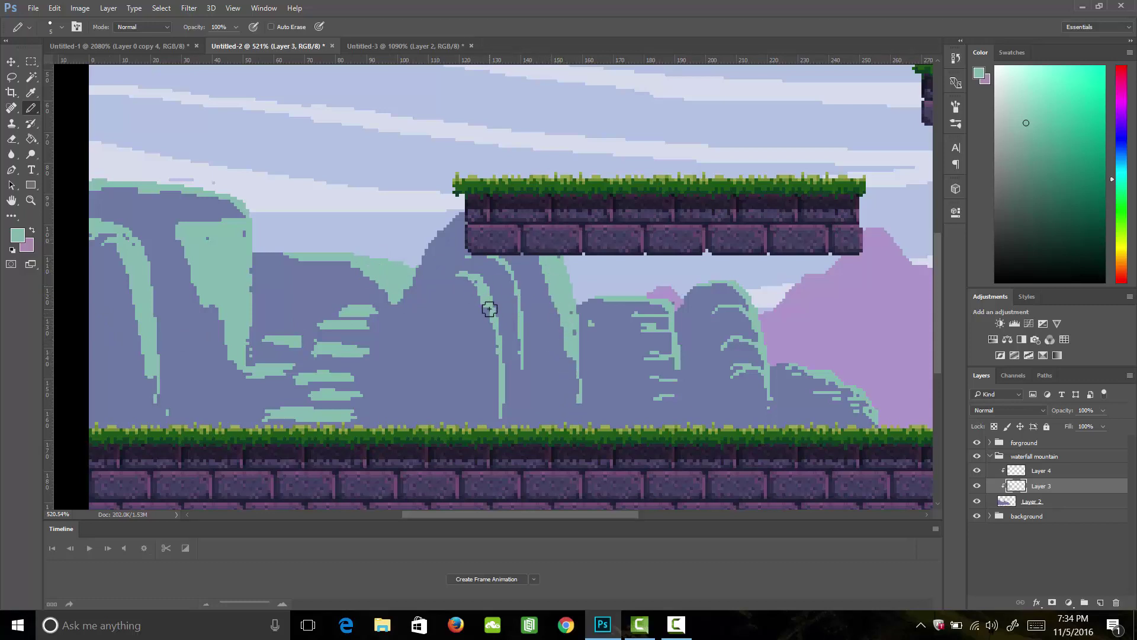
pyautogui.moveTo(501, 268); pyautogui.dragTo(518, 354)
pyautogui.hotkey('ctrl', 'z')
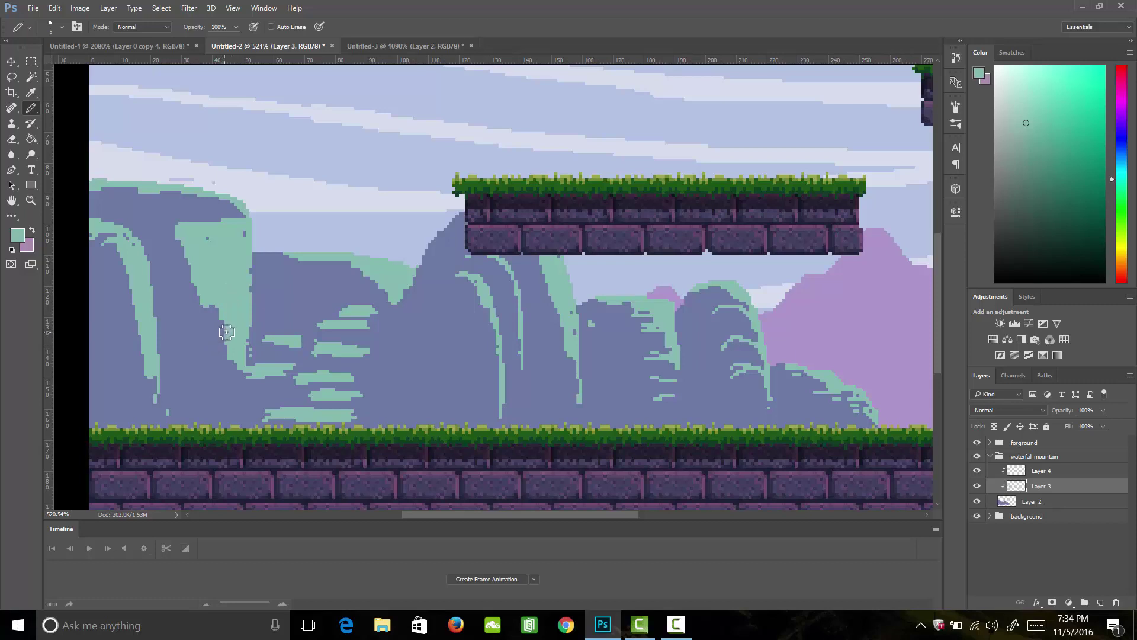
# Set the Pencil to 1 px and dither mint pixels along the left waterfall's edges.
pyautogui.press('[')
pyautogui.press('[')
pyautogui.press('[')
pyautogui.press('[')
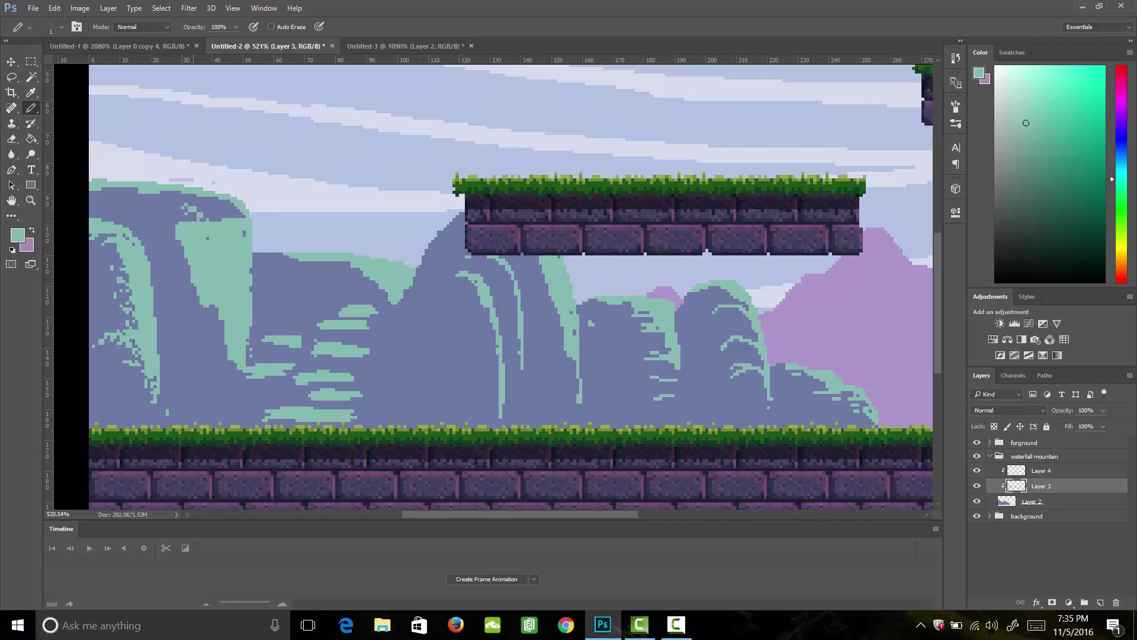
pyautogui.moveTo(177, 250); pyautogui.dragTo(177, 261)
pyautogui.moveTo(171, 238); pyautogui.dragTo(176, 220)
pyautogui.moveTo(184, 261); pyautogui.dragTo(188, 270)
pyautogui.moveTo(231, 368); pyautogui.dragTo(246, 403)
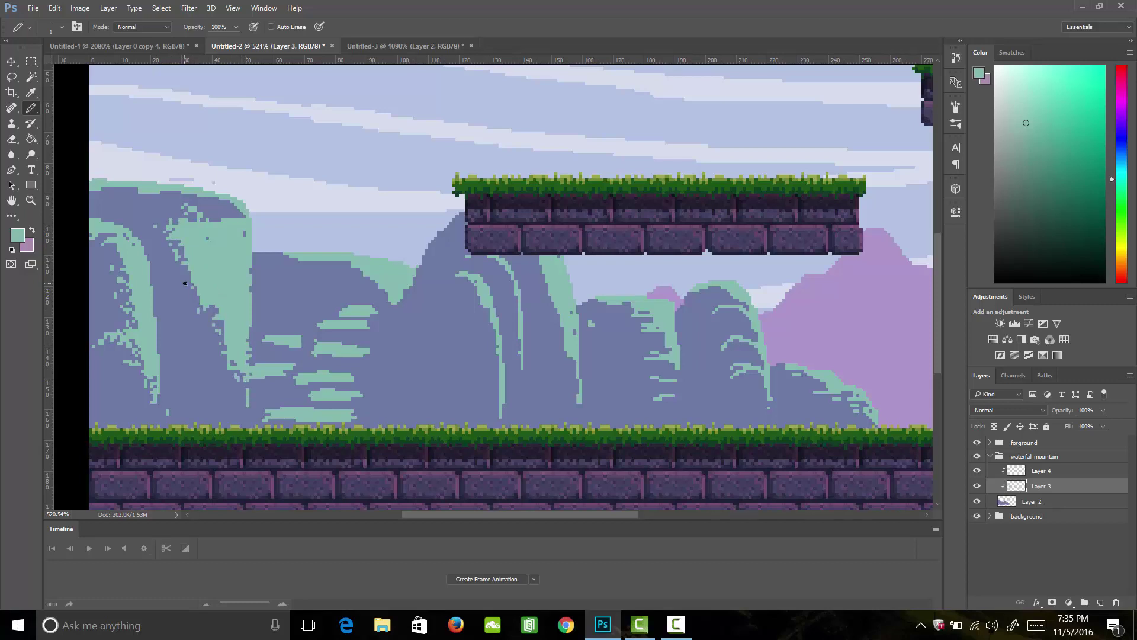
pyautogui.moveTo(182, 267); pyautogui.dragTo(175, 282)
pyautogui.click(191, 303)
pyautogui.moveTo(210, 350)
pyautogui.mouseDown()
pyautogui.moveTo(201, 356)
pyautogui.moveTo(225, 363)
pyautogui.moveTo(238, 403)
pyautogui.mouseUp()
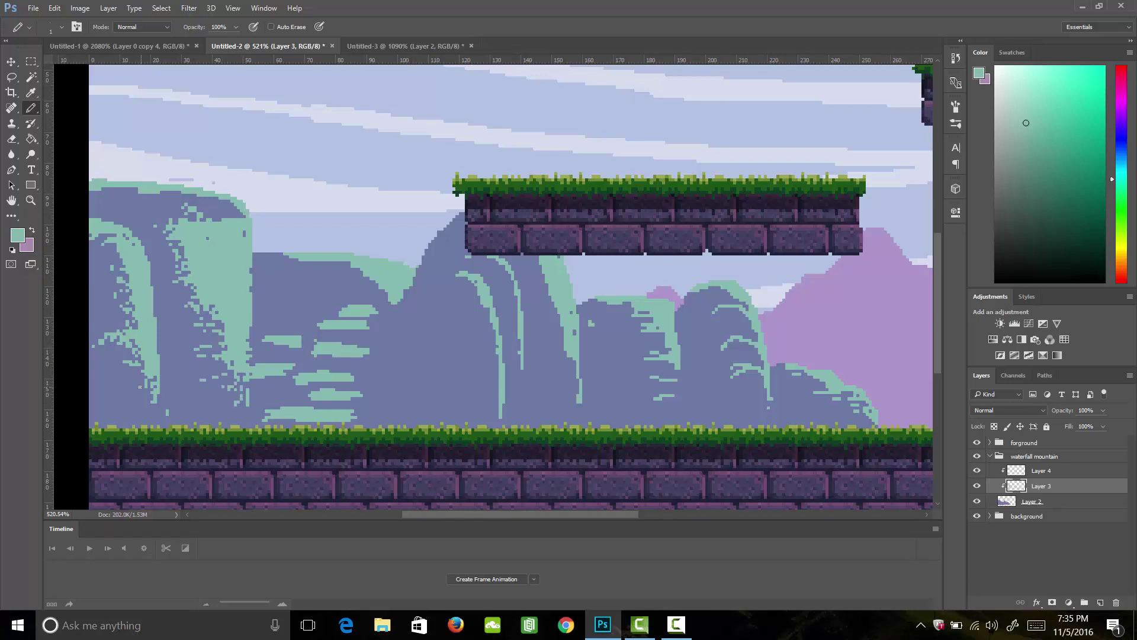
# Texture the mountain top with mint pixels and extend the ends of the mint ledge bands.
pyautogui.moveTo(240, 223)
pyautogui.mouseDown()
pyautogui.moveTo(214, 200)
pyautogui.moveTo(240, 209)
pyautogui.mouseUp()
pyautogui.moveTo(304, 348); pyautogui.dragTo(311, 335)
pyautogui.moveTo(325, 383); pyautogui.dragTo(363, 373)
pyautogui.moveTo(311, 354); pyautogui.dragTo(308, 342)
pyautogui.moveTo(379, 311); pyautogui.dragTo(390, 311)
pyautogui.click(367, 374)
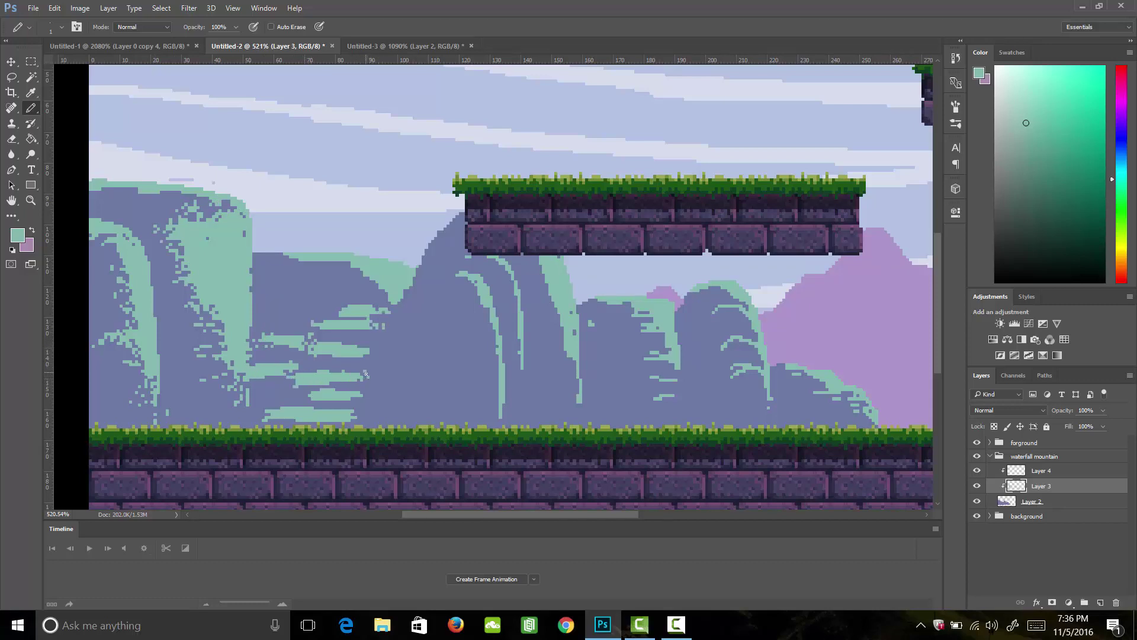
pyautogui.click(364, 393)
pyautogui.click(365, 415)
# Scatter mint pixels over the upper slope and along the waterfall's top and right edge.
pyautogui.moveTo(334, 272); pyautogui.dragTo(386, 303)
pyautogui.click(327, 268)
pyautogui.click(169, 212)
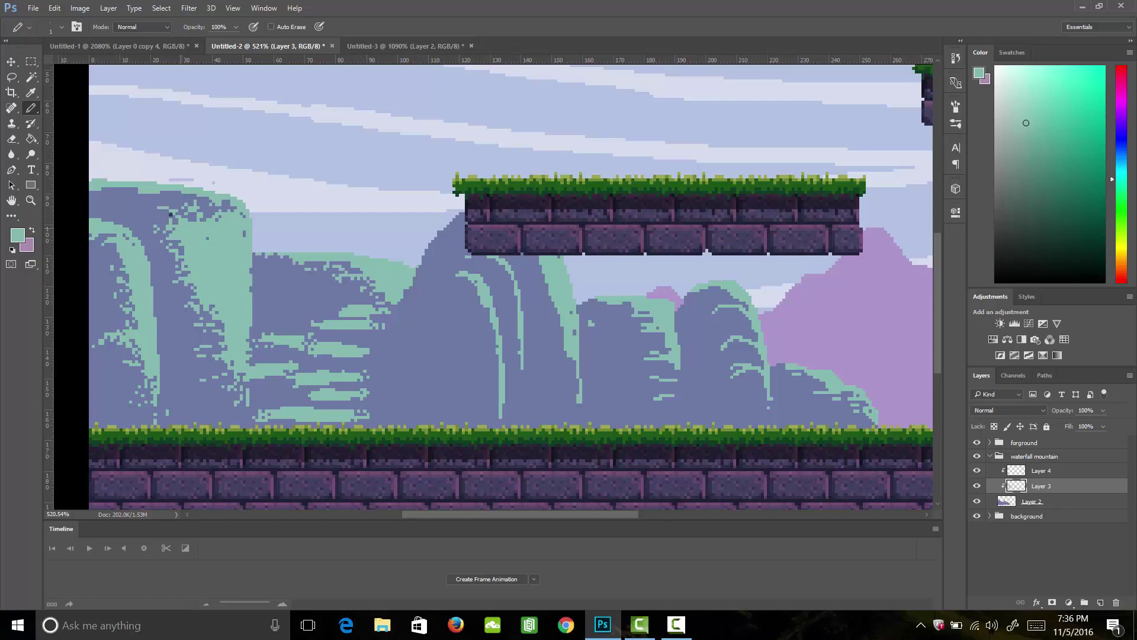
pyautogui.click(152, 211)
pyautogui.moveTo(212, 350)
pyautogui.mouseDown()
pyautogui.moveTo(207, 334)
pyautogui.moveTo(205, 362)
pyautogui.mouseUp()
pyautogui.click(200, 341)
pyautogui.click(199, 320)
pyautogui.moveTo(407, 291); pyautogui.dragTo(391, 312)
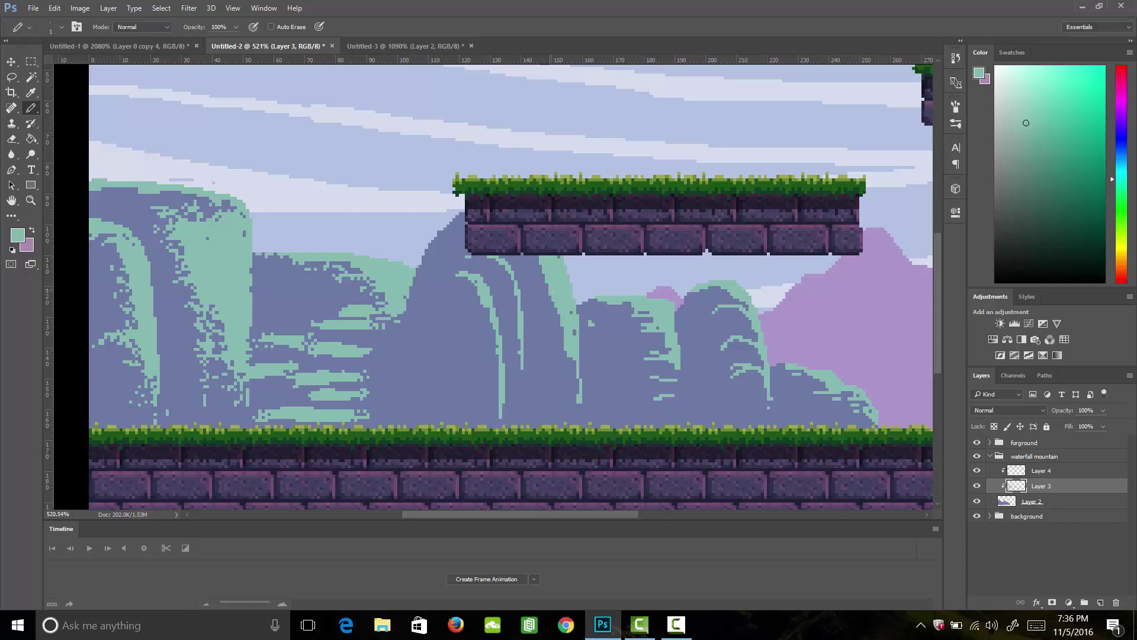
# Hide the forground group and dither mint pixels along the inner waterfall arc.
pyautogui.click(977, 442)
pyautogui.moveTo(466, 284)
pyautogui.mouseDown()
pyautogui.moveTo(489, 323)
pyautogui.moveTo(495, 425)
pyautogui.mouseUp()
pyautogui.moveTo(480, 256)
pyautogui.mouseDown()
pyautogui.moveTo(464, 259)
pyautogui.moveTo(522, 234)
pyautogui.moveTo(510, 200)
pyautogui.mouseUp()
# Fill the summit's sky hole with mountain blue, then paint a mint band along the summit and right edge.
pyautogui.hotkey('alt', '[')
pyautogui.keyDown('alt'); pyautogui.click(510, 254); pyautogui.keyUp('alt')
pyautogui.hotkey('alt', ']')
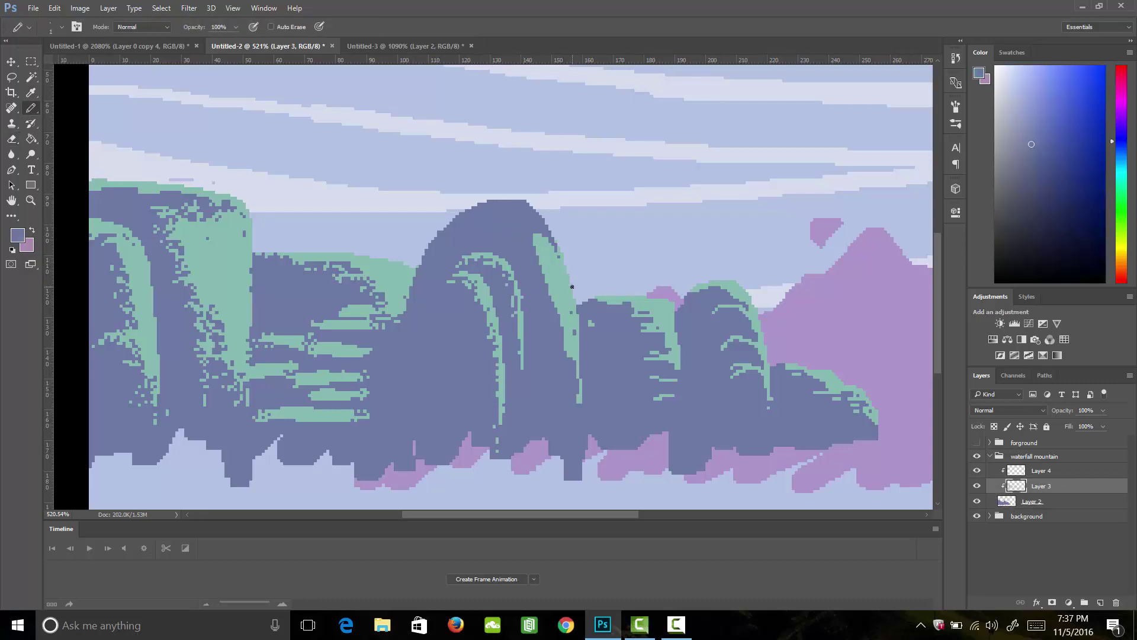
pyautogui.keyDown('alt'); pyautogui.click(555, 238); pyautogui.keyUp('alt')
pyautogui.moveTo(555, 239)
pyautogui.mouseDown()
pyautogui.moveTo(530, 208)
pyautogui.moveTo(483, 203)
pyautogui.mouseUp()
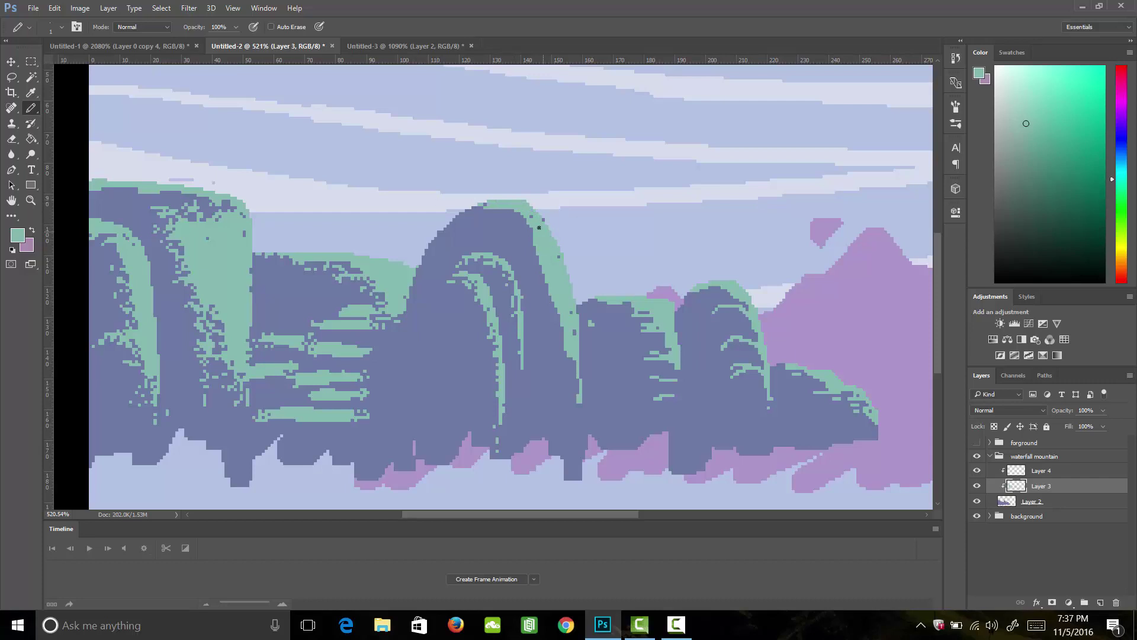
pyautogui.moveTo(576, 321); pyautogui.dragTo(578, 404)
pyautogui.moveTo(530, 244); pyautogui.dragTo(467, 205)
pyautogui.moveTo(532, 269)
pyautogui.mouseDown()
pyautogui.moveTo(557, 349)
pyautogui.moveTo(551, 373)
pyautogui.mouseUp()
pyautogui.click(570, 425)
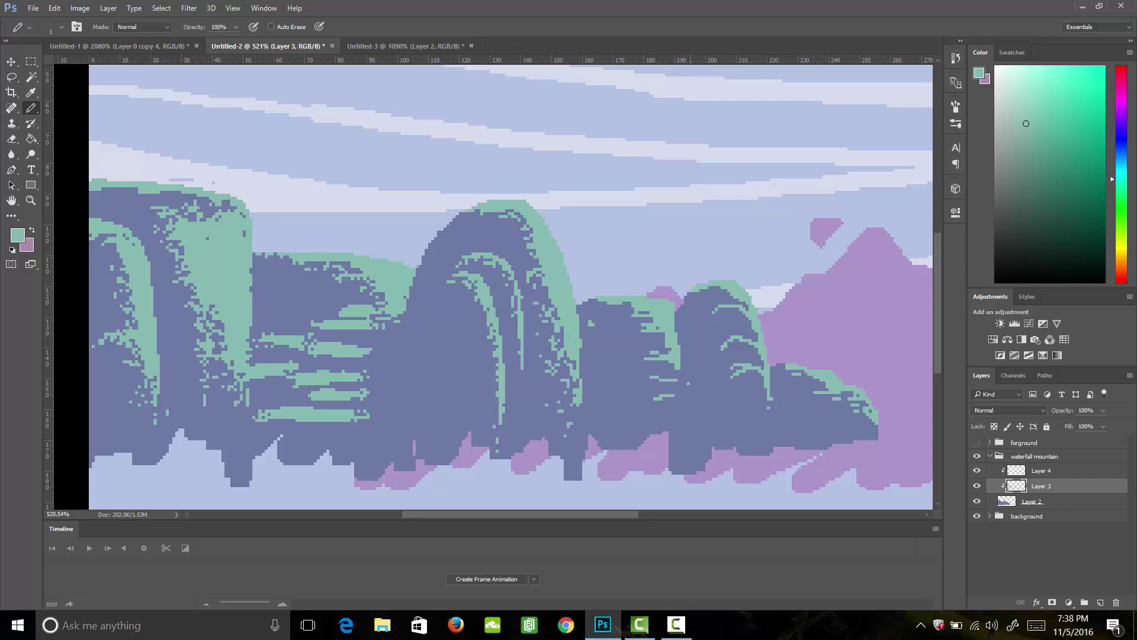
# Brighten and texture the right mountain's mint rim and lower edge.
pyautogui.moveTo(654, 377)
pyautogui.mouseDown()
pyautogui.moveTo(675, 373)
pyautogui.moveTo(679, 394)
pyautogui.mouseUp()
pyautogui.moveTo(680, 331)
pyautogui.mouseDown()
pyautogui.moveTo(688, 400)
pyautogui.moveTo(645, 334)
pyautogui.moveTo(608, 308)
pyautogui.moveTo(628, 305)
pyautogui.mouseUp()
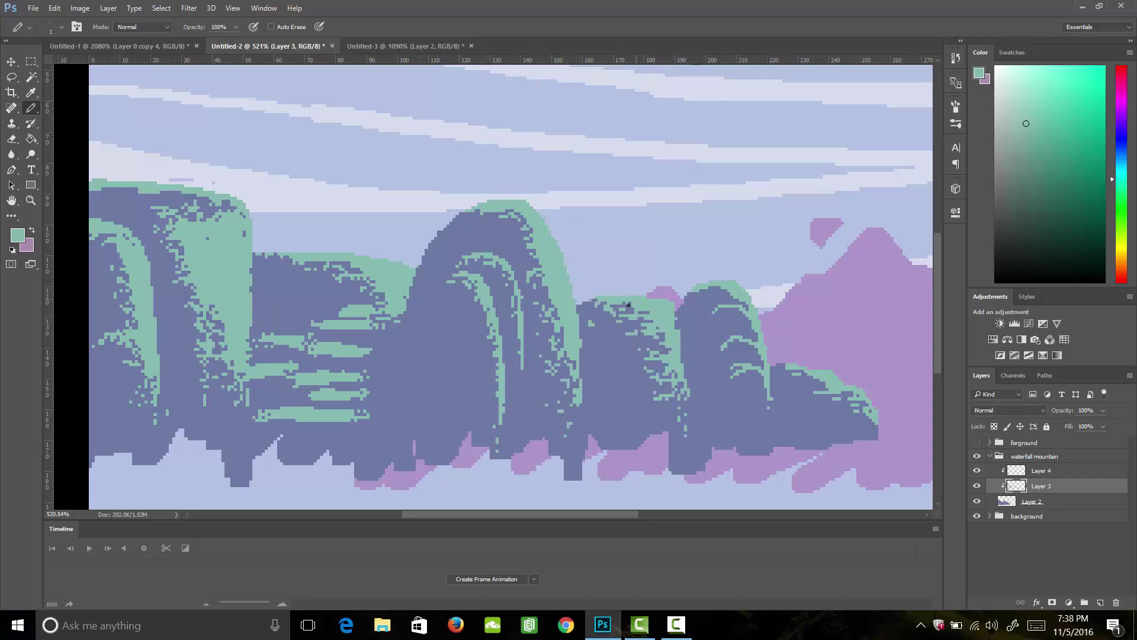
pyautogui.moveTo(733, 308)
pyautogui.mouseDown()
pyautogui.moveTo(762, 365)
pyautogui.moveTo(718, 314)
pyautogui.moveTo(717, 292)
pyautogui.mouseUp()
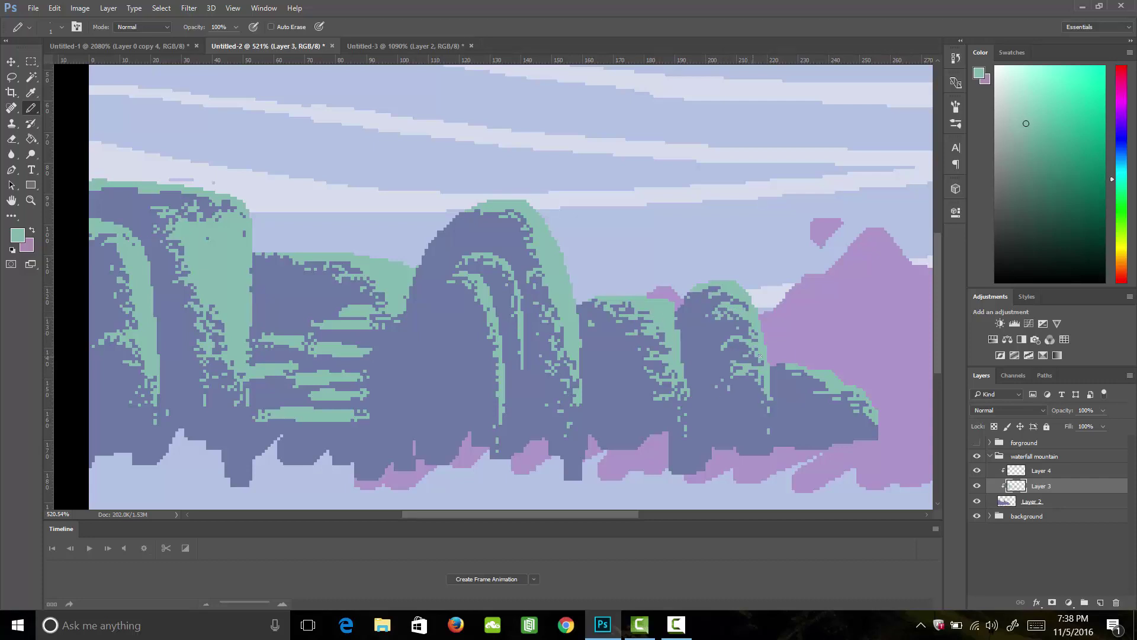
pyautogui.moveTo(758, 357)
pyautogui.mouseDown()
pyautogui.moveTo(769, 421)
pyautogui.moveTo(762, 414)
pyautogui.moveTo(847, 411)
pyautogui.moveTo(878, 436)
pyautogui.mouseUp()
pyautogui.moveTo(697, 297); pyautogui.dragTo(711, 287)
pyautogui.click(709, 327)
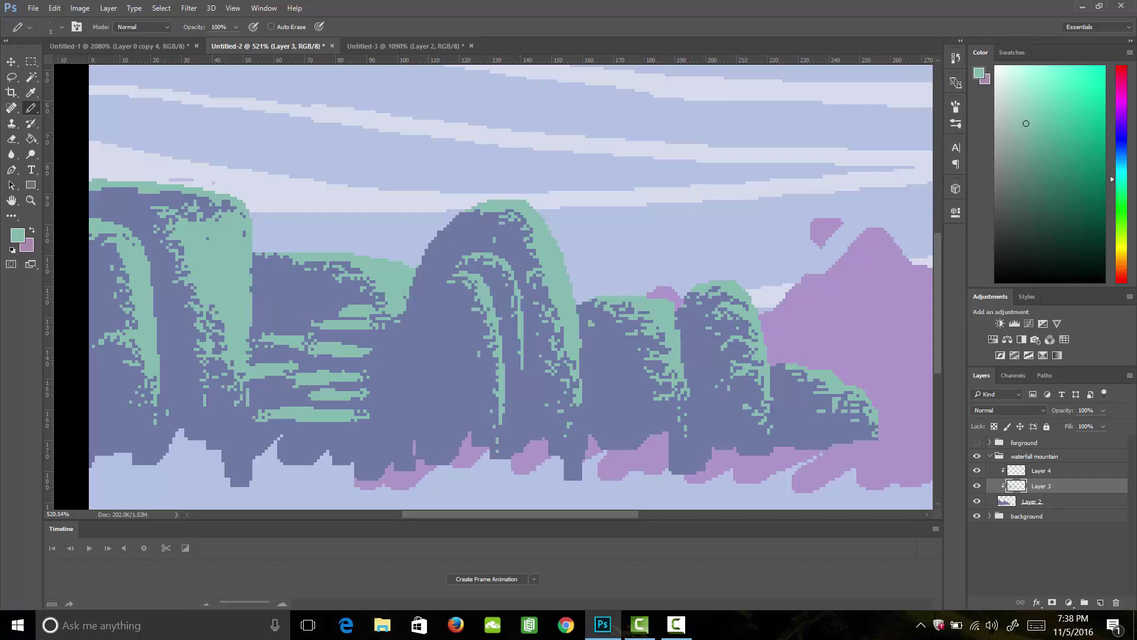
# Sample the slate blue and erase stray green pixels on the middle and right mountains.
pyautogui.keyDown('alt'); pyautogui.click(571, 344); pyautogui.keyUp('alt')
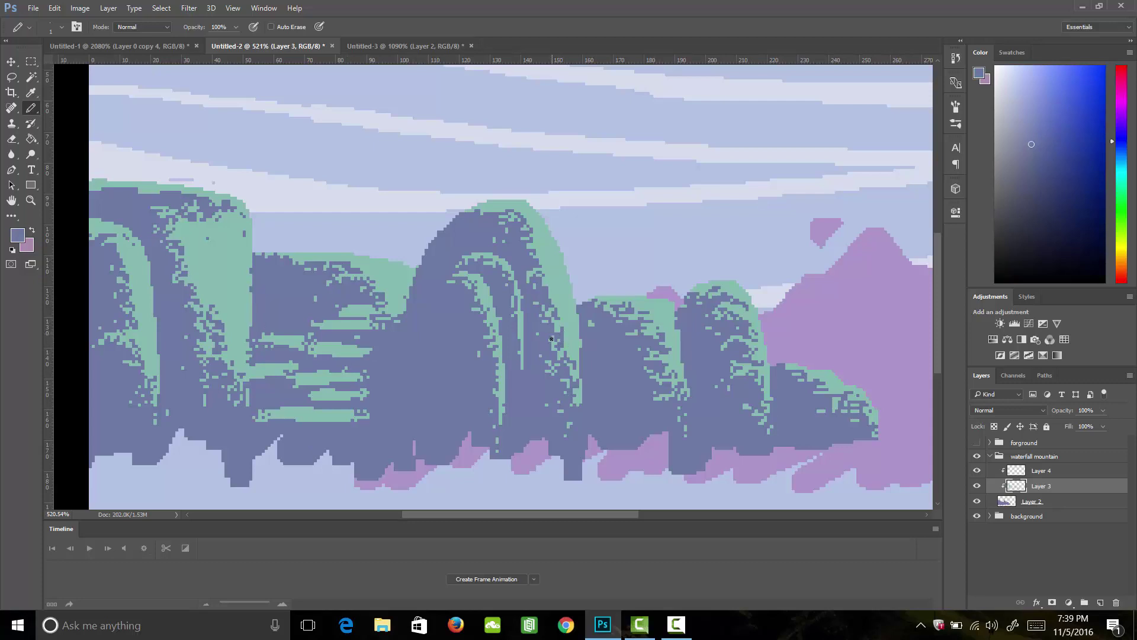
pyautogui.press('e')
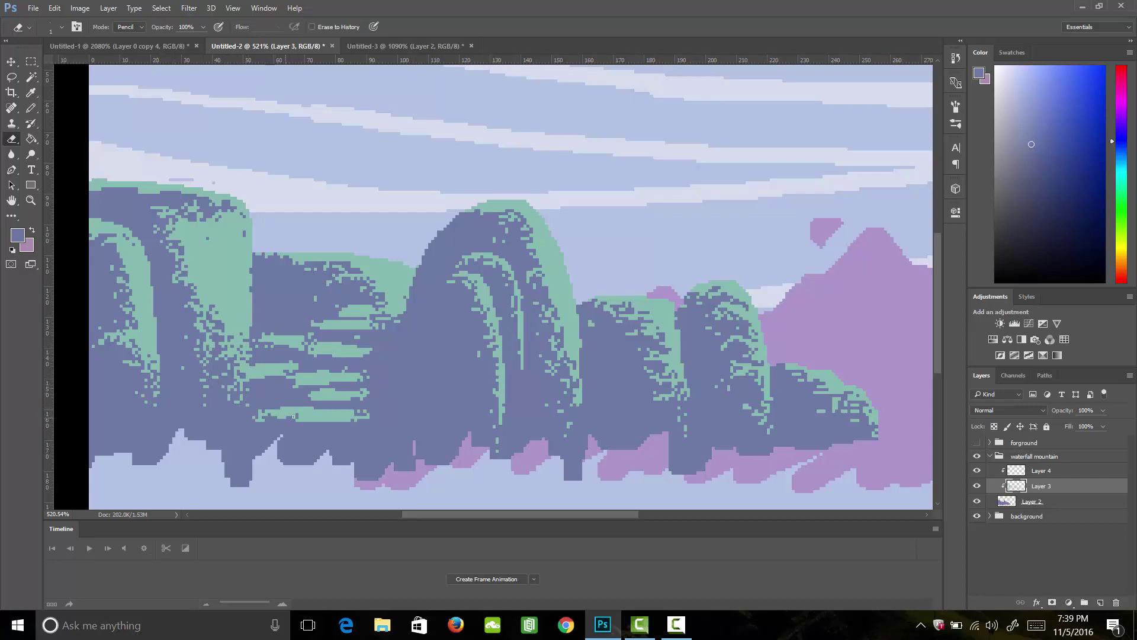
pyautogui.moveTo(502, 403)
pyautogui.mouseDown()
pyautogui.moveTo(501, 426)
pyautogui.moveTo(501, 403)
pyautogui.mouseUp()
pyautogui.moveTo(570, 343); pyautogui.dragTo(569, 356)
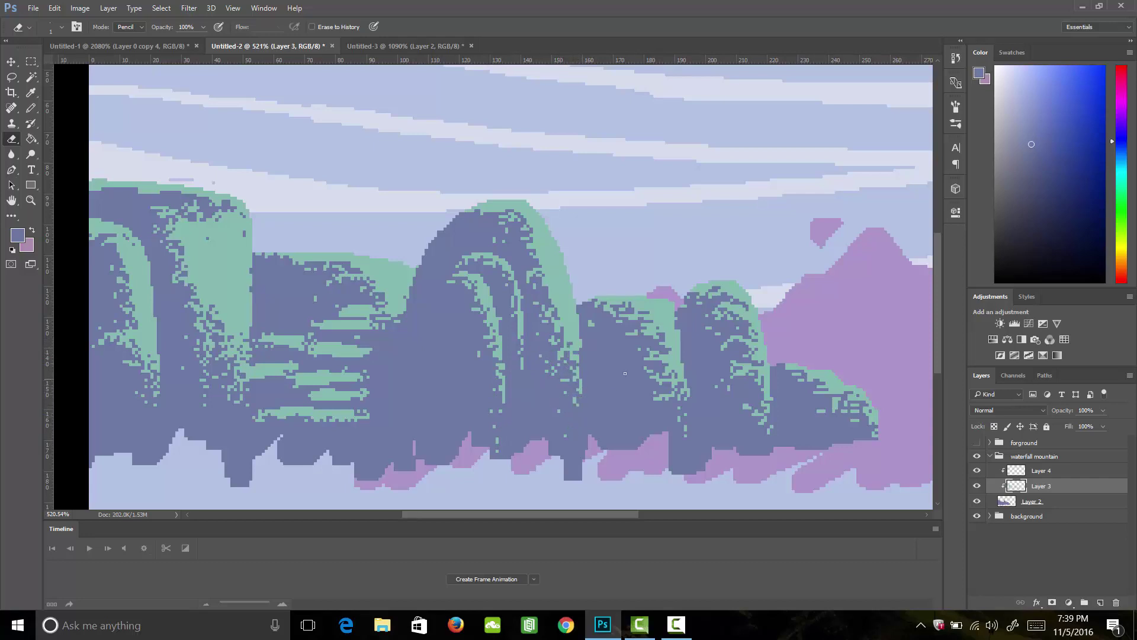
pyautogui.moveTo(661, 391); pyautogui.dragTo(661, 401)
pyautogui.moveTo(860, 398)
pyautogui.mouseDown()
pyautogui.moveTo(875, 422)
pyautogui.moveTo(857, 398)
pyautogui.mouseUp()
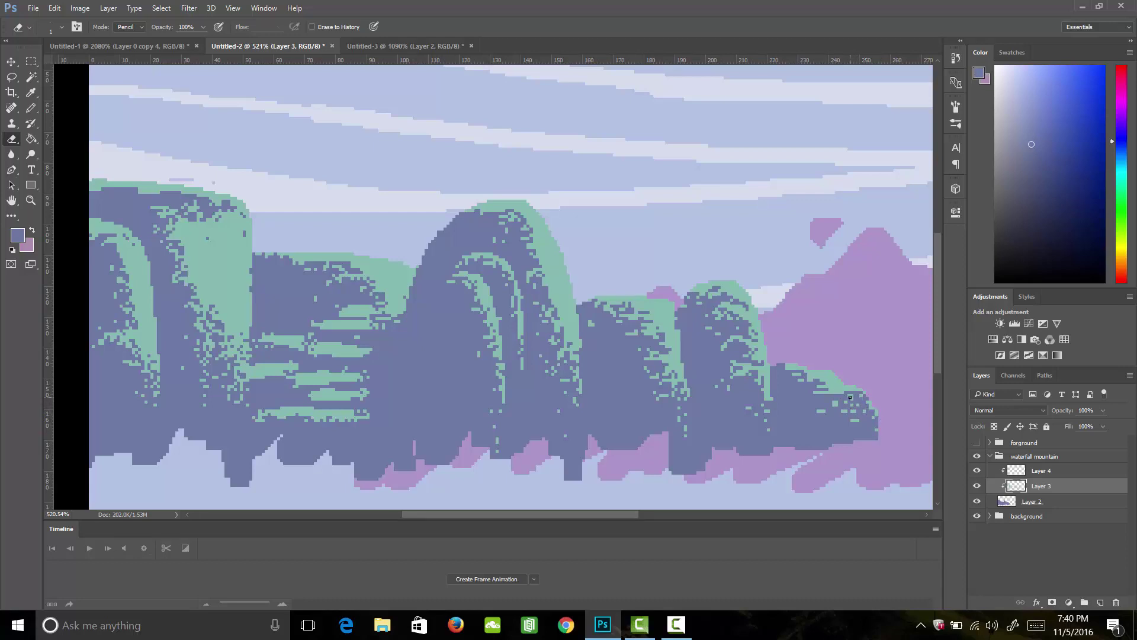
# Make Layer 4 active and sample the mint green from the mountains.
pyautogui.click(1048, 473)
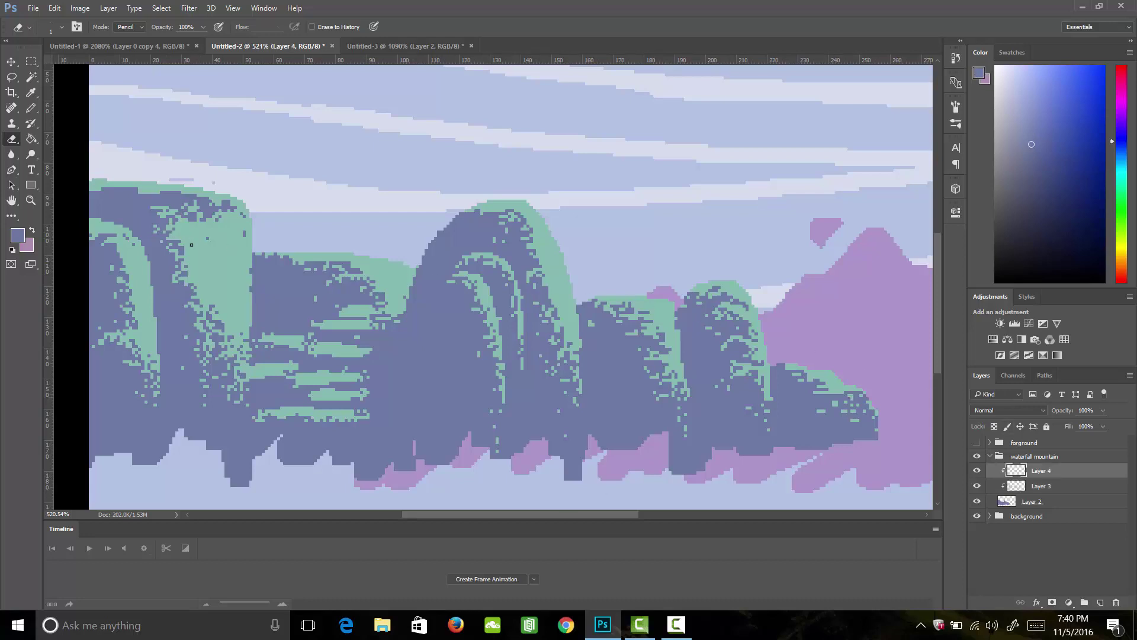
pyautogui.press('i')
pyautogui.click(230, 245)
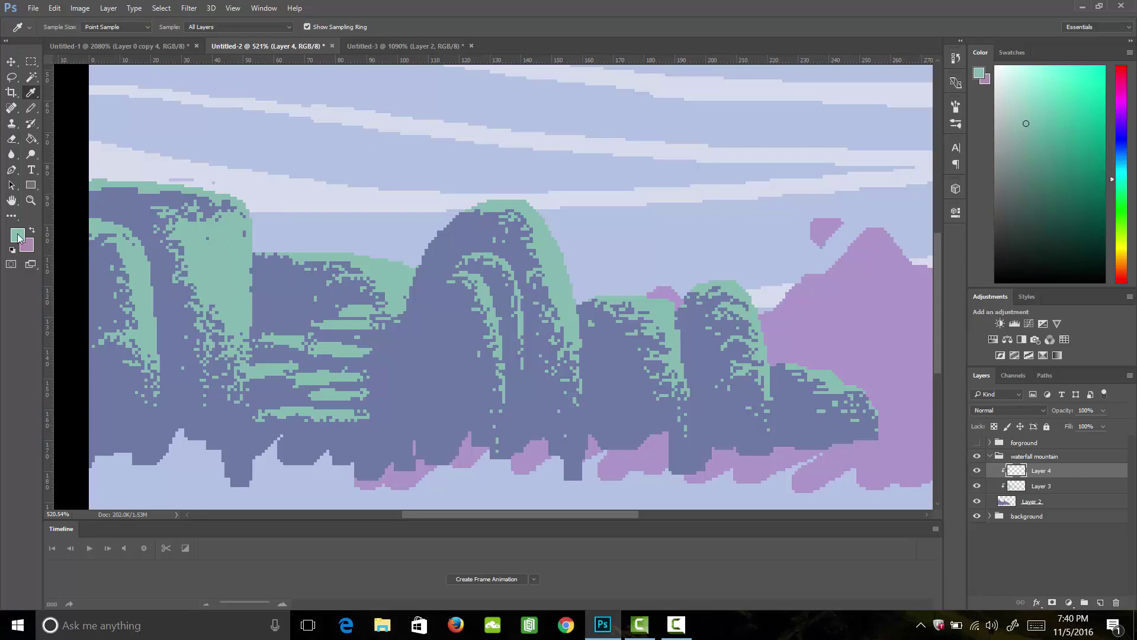
# Set the foreground colour to light green a8d6aa and return to the Pencil.
pyautogui.click(18, 238)
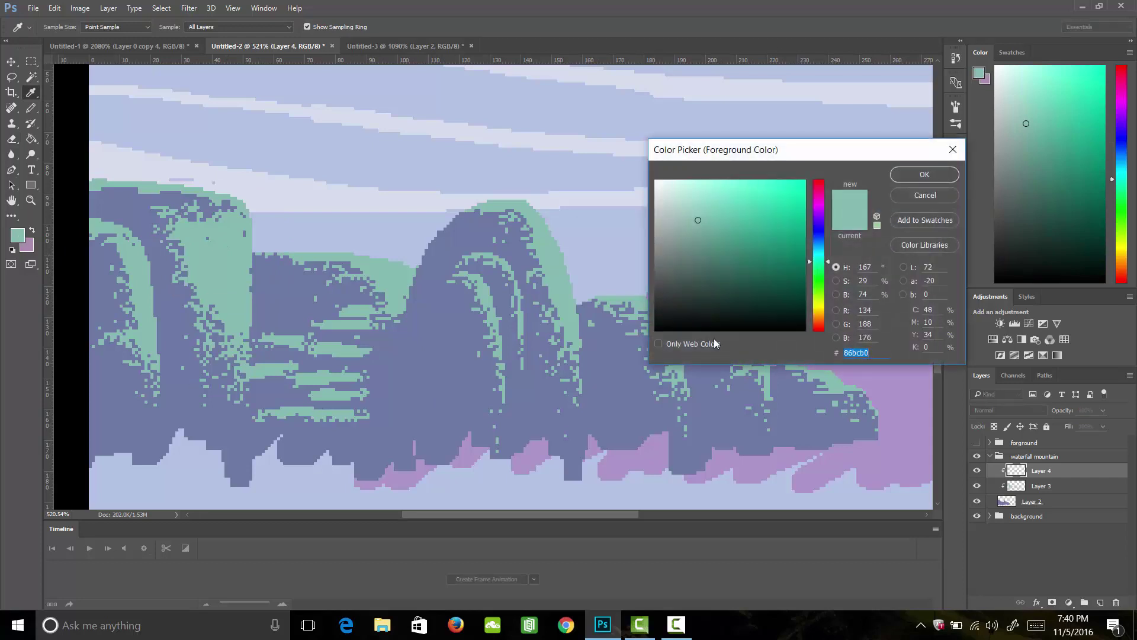
pyautogui.moveTo(696, 220); pyautogui.dragTo(687, 205)
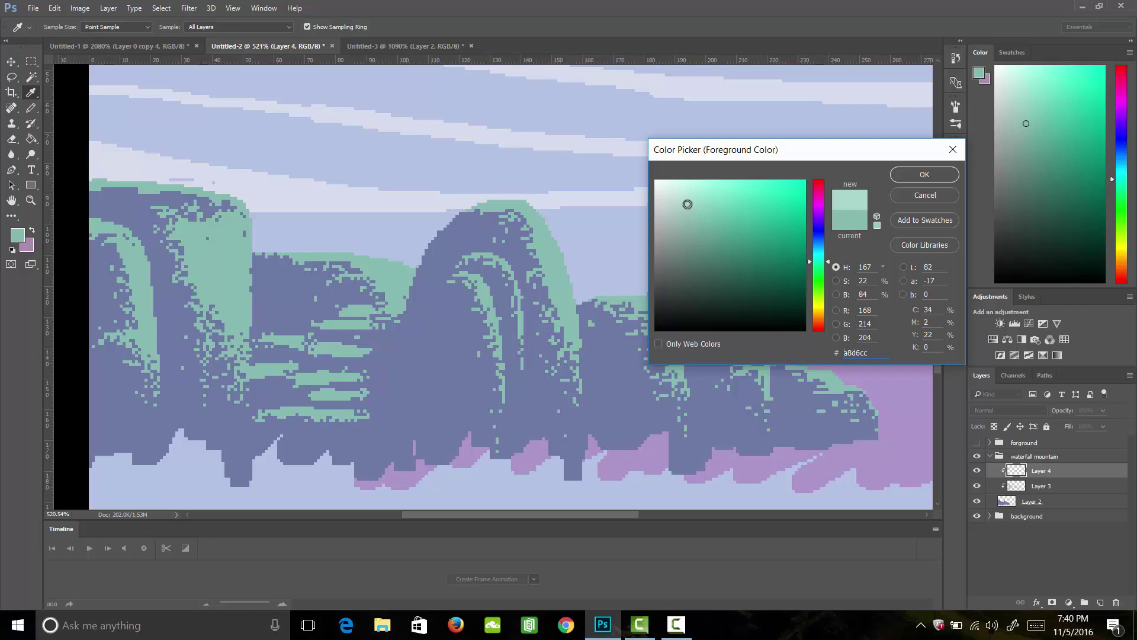
pyautogui.moveTo(821, 270); pyautogui.dragTo(821, 281)
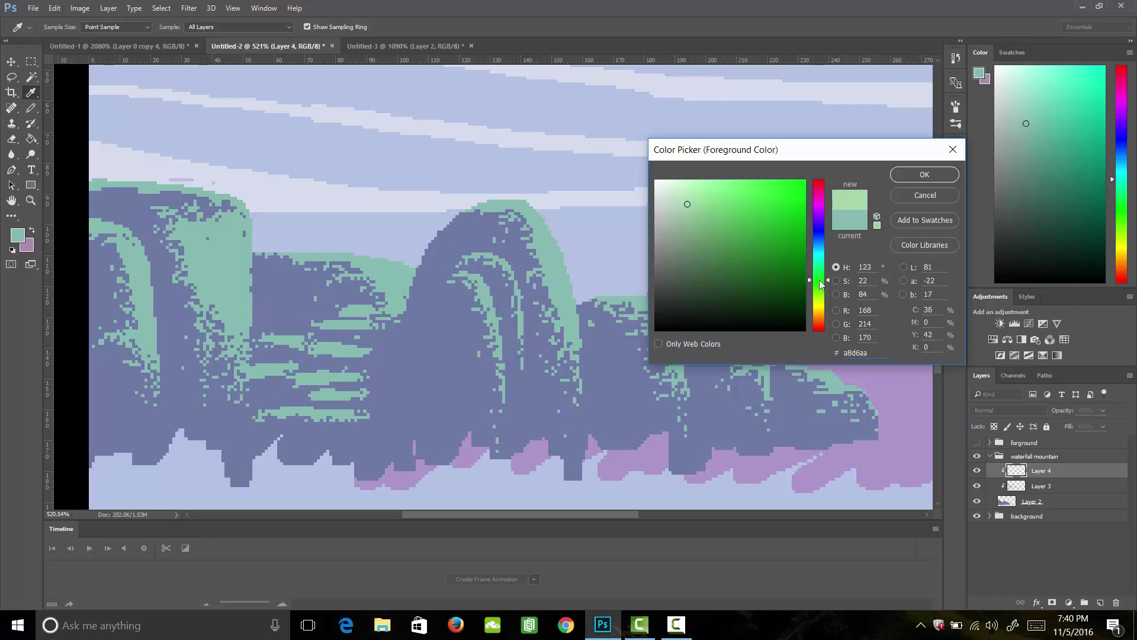
pyautogui.click(920, 176)
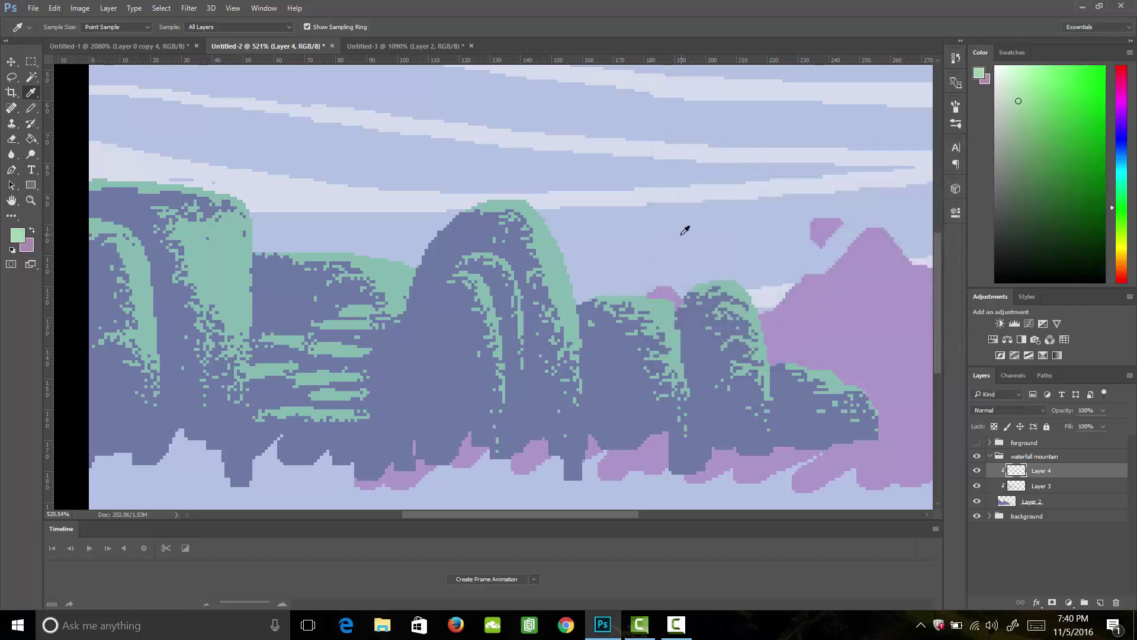
pyautogui.press('b')
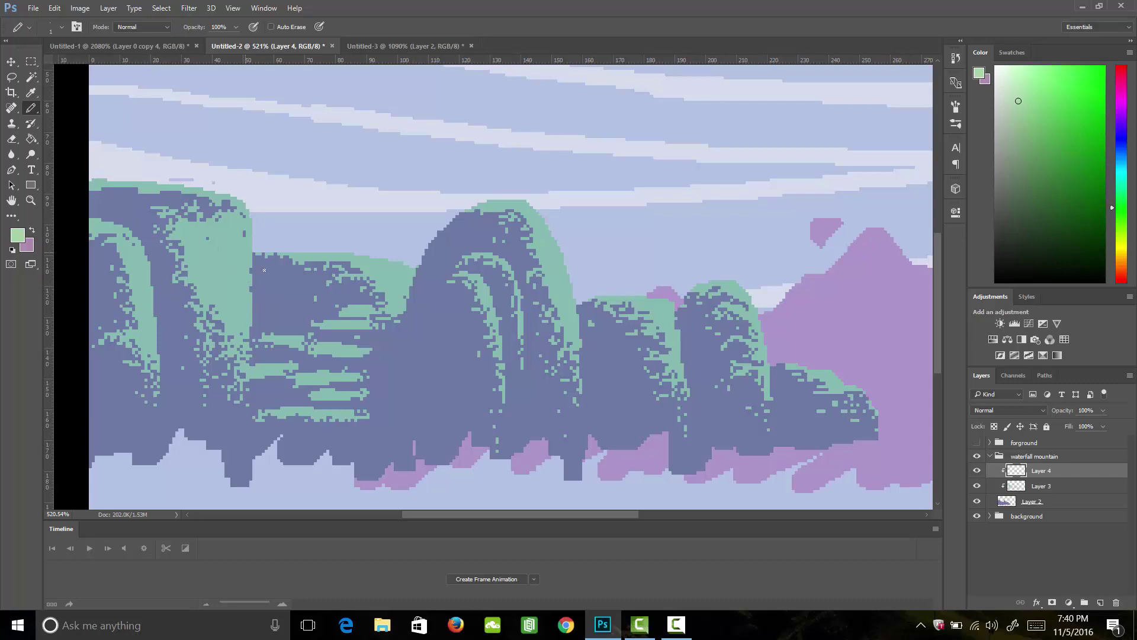
# Highlight the left hill's top, inner curve and right edges in light green.
pyautogui.moveTo(251, 312)
pyautogui.mouseDown()
pyautogui.moveTo(250, 215)
pyautogui.moveTo(231, 193)
pyautogui.moveTo(173, 184)
pyautogui.mouseUp()
pyautogui.moveTo(118, 228)
pyautogui.mouseDown()
pyautogui.moveTo(146, 266)
pyautogui.moveTo(159, 350)
pyautogui.mouseUp()
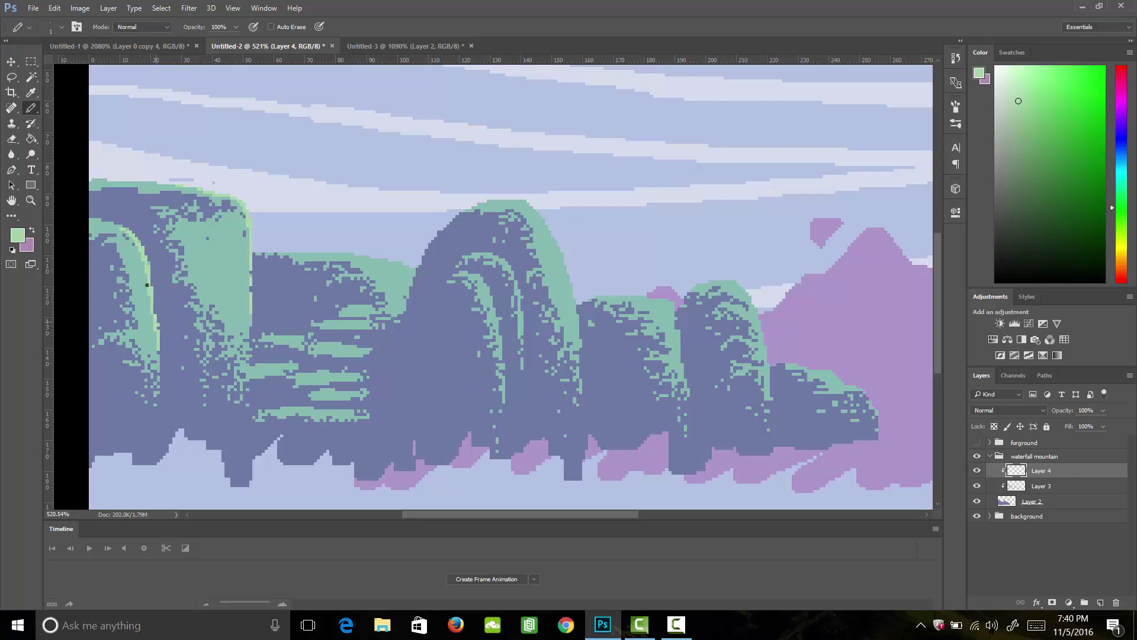
pyautogui.moveTo(98, 221); pyautogui.dragTo(133, 236)
pyautogui.moveTo(138, 274); pyautogui.dragTo(137, 255)
pyautogui.moveTo(135, 334)
pyautogui.mouseDown()
pyautogui.moveTo(144, 340)
pyautogui.moveTo(115, 336)
pyautogui.mouseUp()
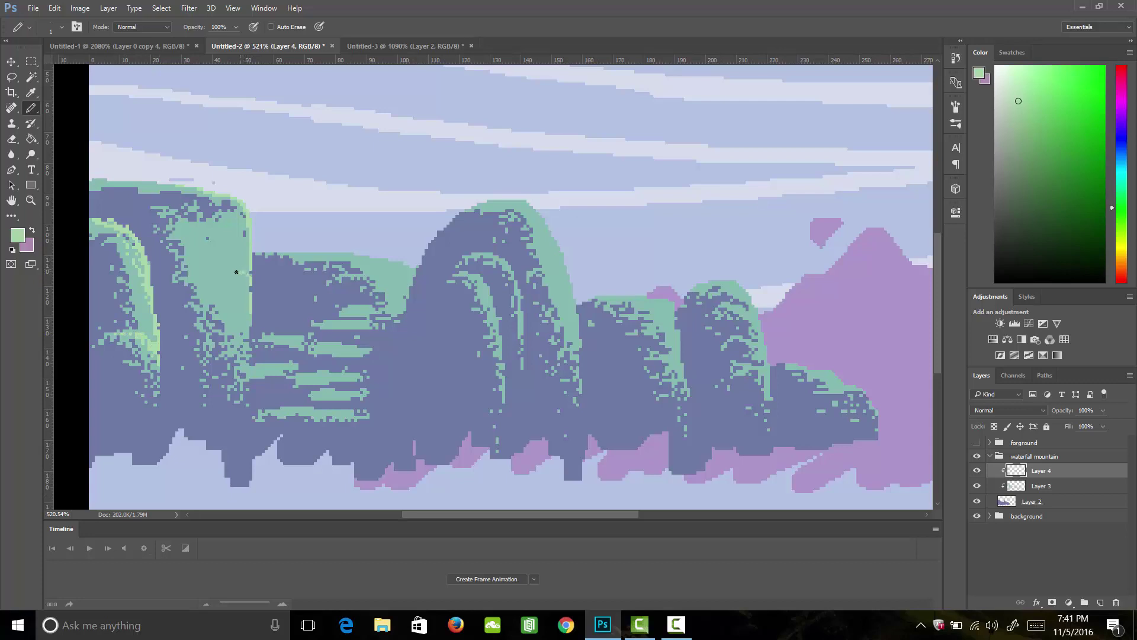
pyautogui.moveTo(216, 266); pyautogui.dragTo(222, 267)
pyautogui.moveTo(248, 308); pyautogui.dragTo(247, 383)
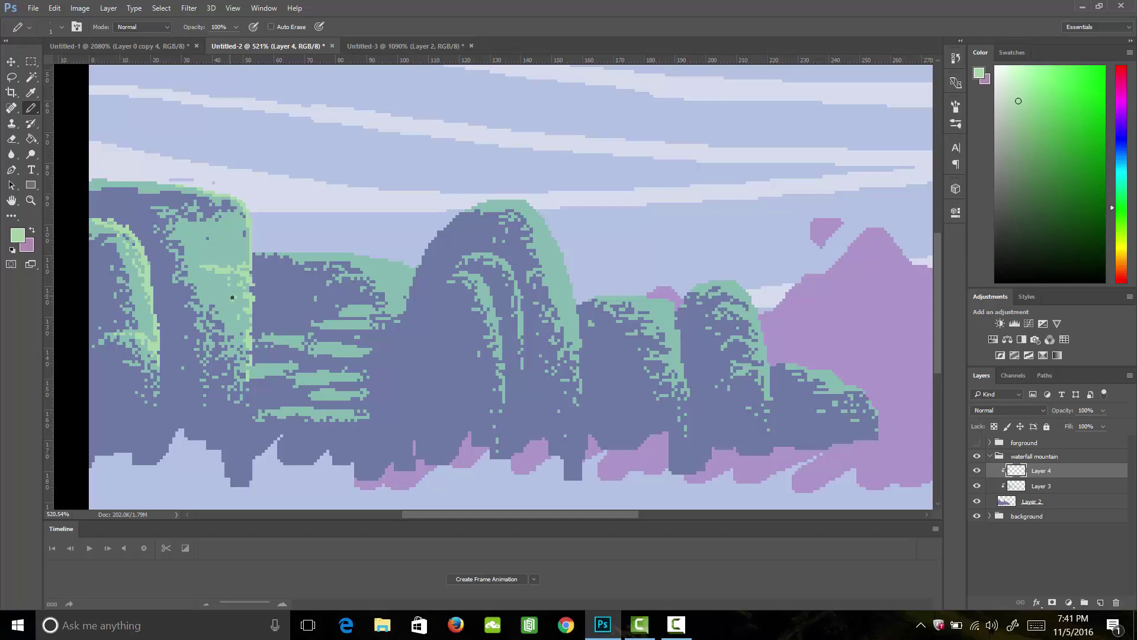
pyautogui.moveTo(218, 297)
pyautogui.mouseDown()
pyautogui.moveTo(247, 251)
pyautogui.moveTo(243, 232)
pyautogui.moveTo(247, 247)
pyautogui.mouseUp()
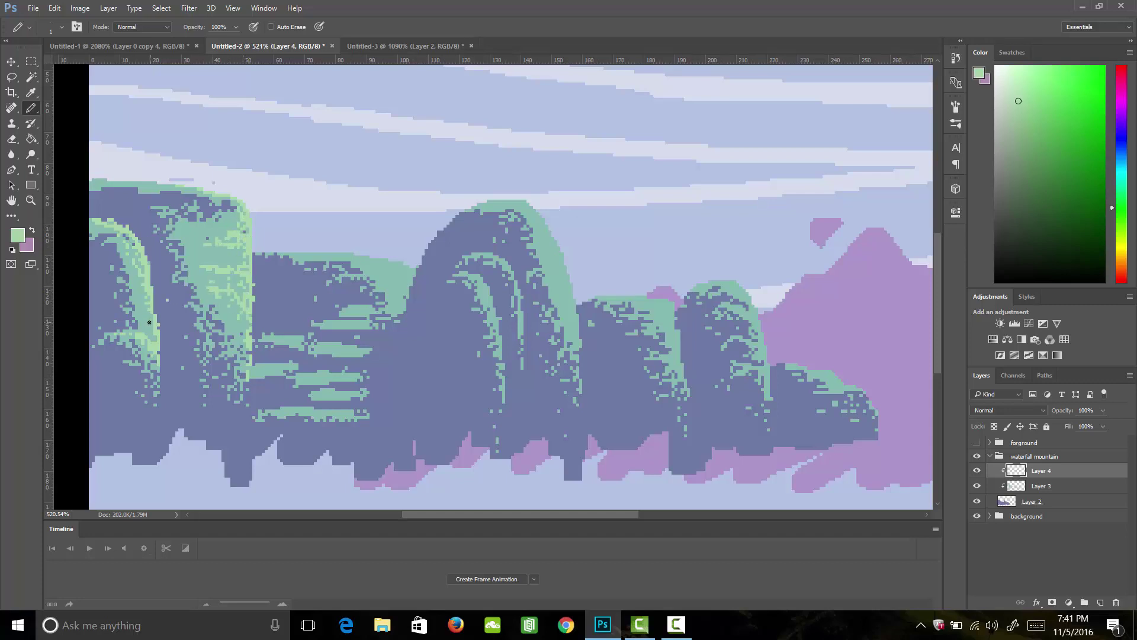
# Highlight the middle mountain's green bands and top ridge.
pyautogui.moveTo(330, 345)
pyautogui.mouseDown()
pyautogui.moveTo(358, 354)
pyautogui.moveTo(261, 369)
pyautogui.moveTo(363, 379)
pyautogui.moveTo(264, 410)
pyautogui.moveTo(371, 415)
pyautogui.mouseUp()
pyautogui.moveTo(271, 335)
pyautogui.mouseDown()
pyautogui.moveTo(375, 303)
pyautogui.moveTo(386, 329)
pyautogui.mouseUp()
pyautogui.click(371, 357)
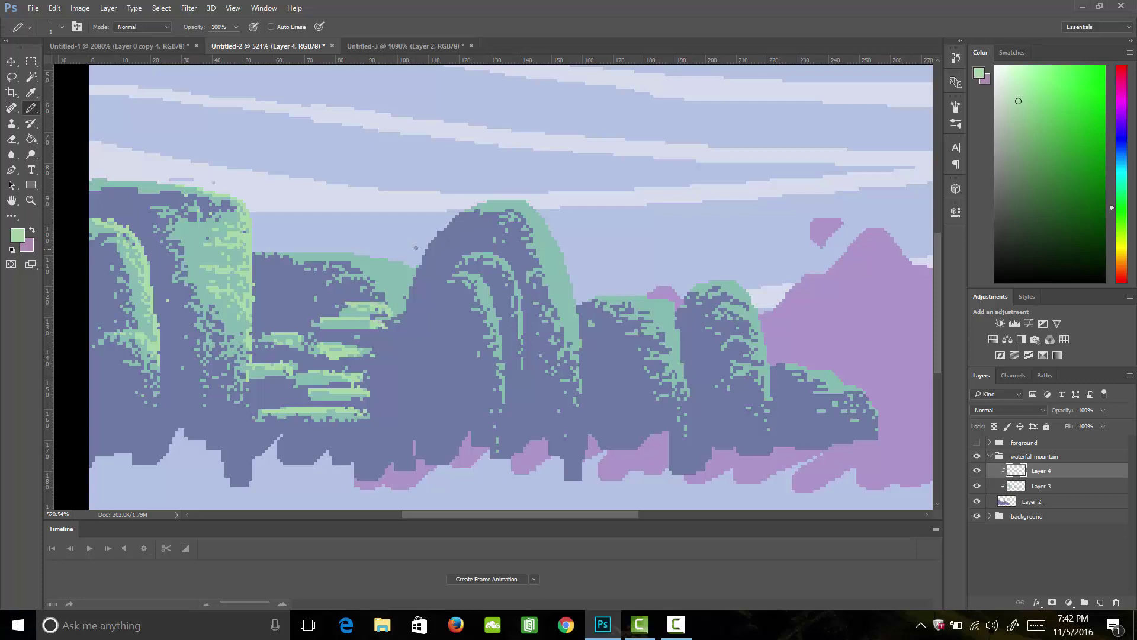
pyautogui.moveTo(290, 254)
pyautogui.mouseDown()
pyautogui.moveTo(407, 277)
pyautogui.moveTo(354, 269)
pyautogui.mouseUp()
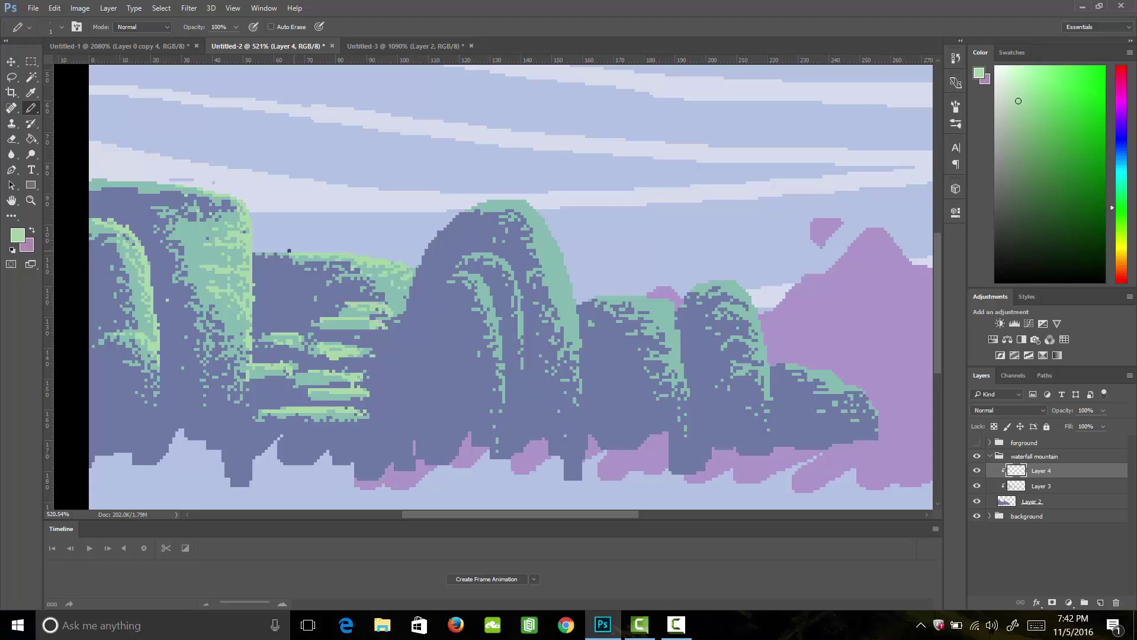
# Highlight the central arch's inner band and outer ridge down its side.
pyautogui.moveTo(462, 274)
pyautogui.mouseDown()
pyautogui.moveTo(489, 297)
pyautogui.moveTo(504, 388)
pyautogui.mouseUp()
pyautogui.moveTo(496, 268); pyautogui.dragTo(524, 314)
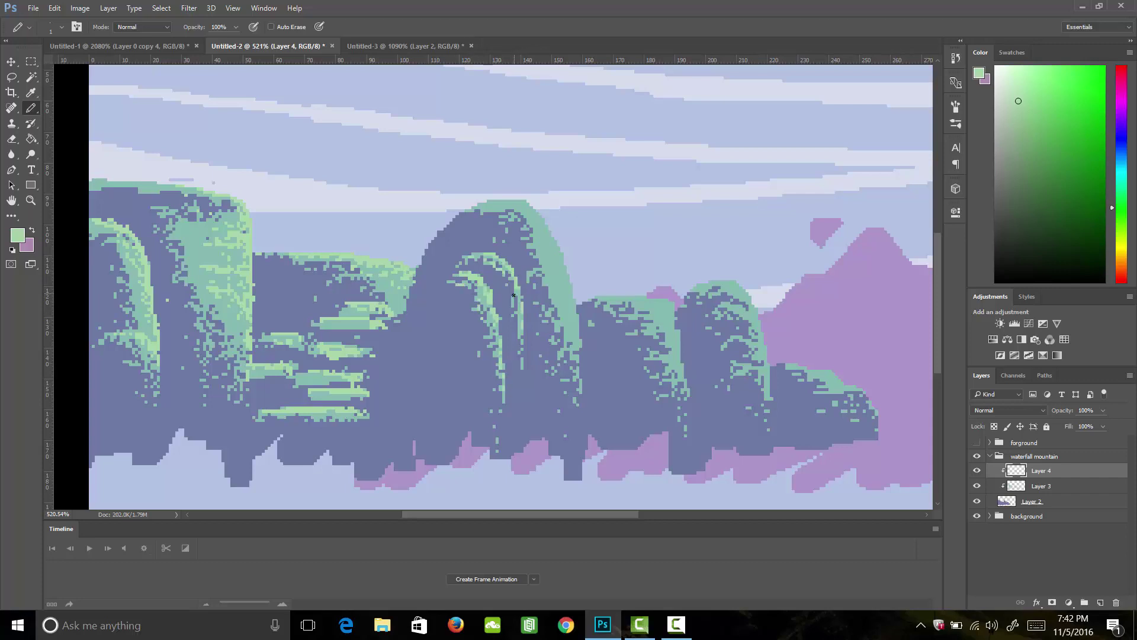
pyautogui.moveTo(506, 201)
pyautogui.mouseDown()
pyautogui.moveTo(550, 232)
pyautogui.moveTo(578, 326)
pyautogui.mouseUp()
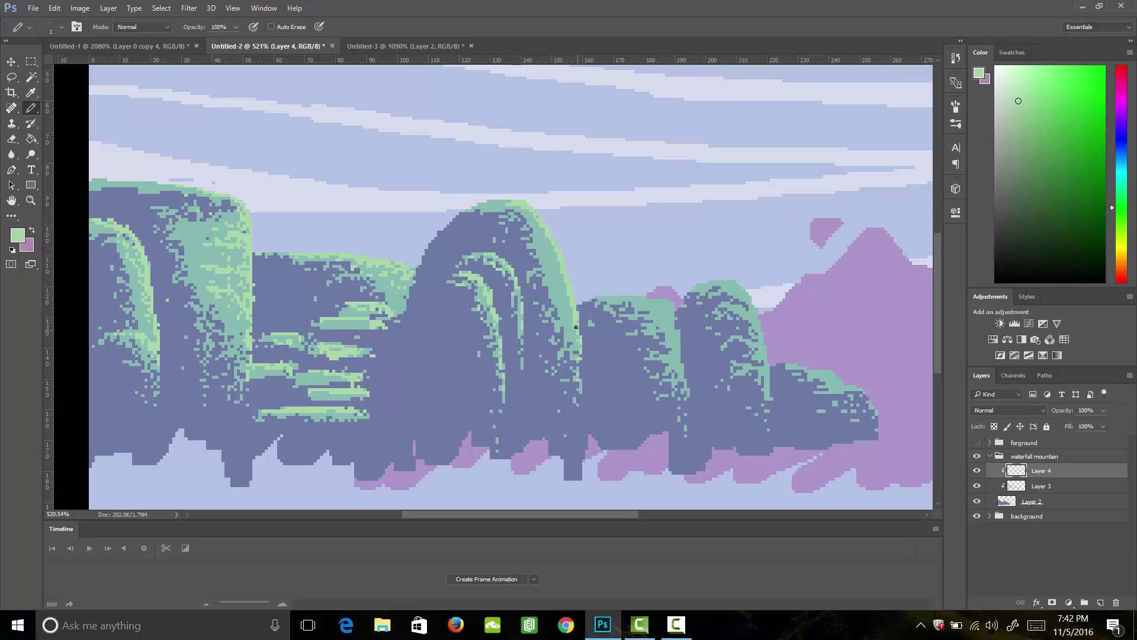
pyautogui.moveTo(561, 276); pyautogui.dragTo(555, 265)
pyautogui.moveTo(543, 226); pyautogui.dragTo(526, 215)
pyautogui.moveTo(554, 276); pyautogui.dragTo(536, 245)
pyautogui.moveTo(558, 302); pyautogui.dragTo(583, 366)
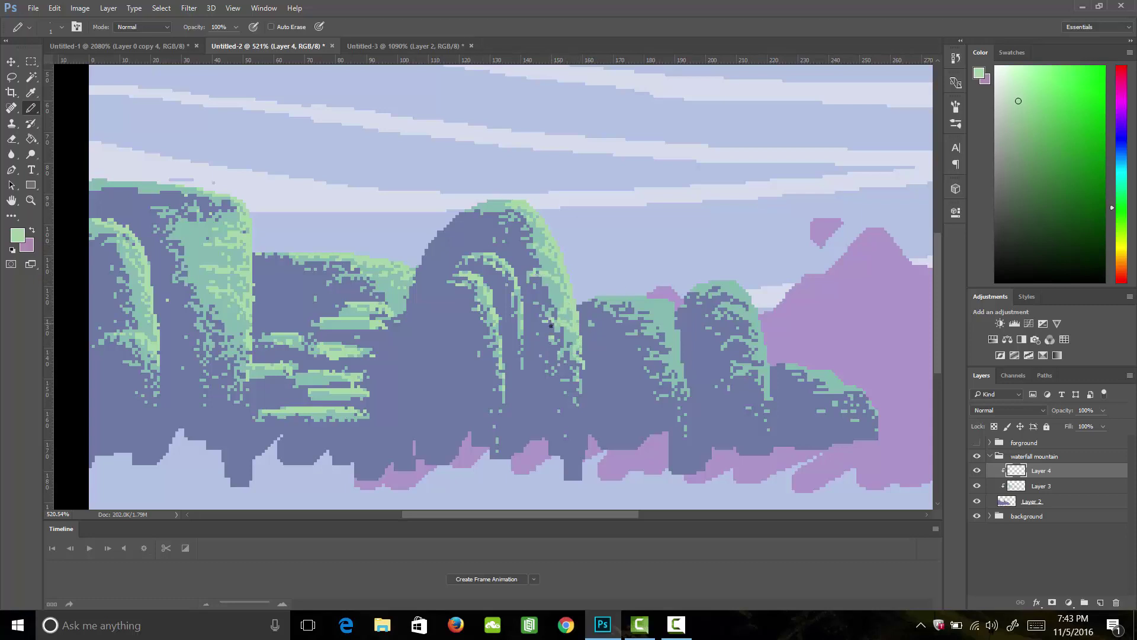
# Highlight the ridges and tops of the right-centre and right mounds.
pyautogui.moveTo(675, 329)
pyautogui.mouseDown()
pyautogui.moveTo(681, 376)
pyautogui.moveTo(658, 361)
pyautogui.moveTo(654, 307)
pyautogui.moveTo(616, 299)
pyautogui.moveTo(690, 406)
pyautogui.mouseUp()
pyautogui.moveTo(702, 287)
pyautogui.mouseDown()
pyautogui.moveTo(732, 285)
pyautogui.moveTo(748, 305)
pyautogui.moveTo(770, 382)
pyautogui.mouseUp()
pyautogui.moveTo(751, 320); pyautogui.dragTo(729, 310)
pyautogui.moveTo(821, 371)
pyautogui.mouseDown()
pyautogui.moveTo(872, 407)
pyautogui.moveTo(852, 384)
pyautogui.mouseUp()
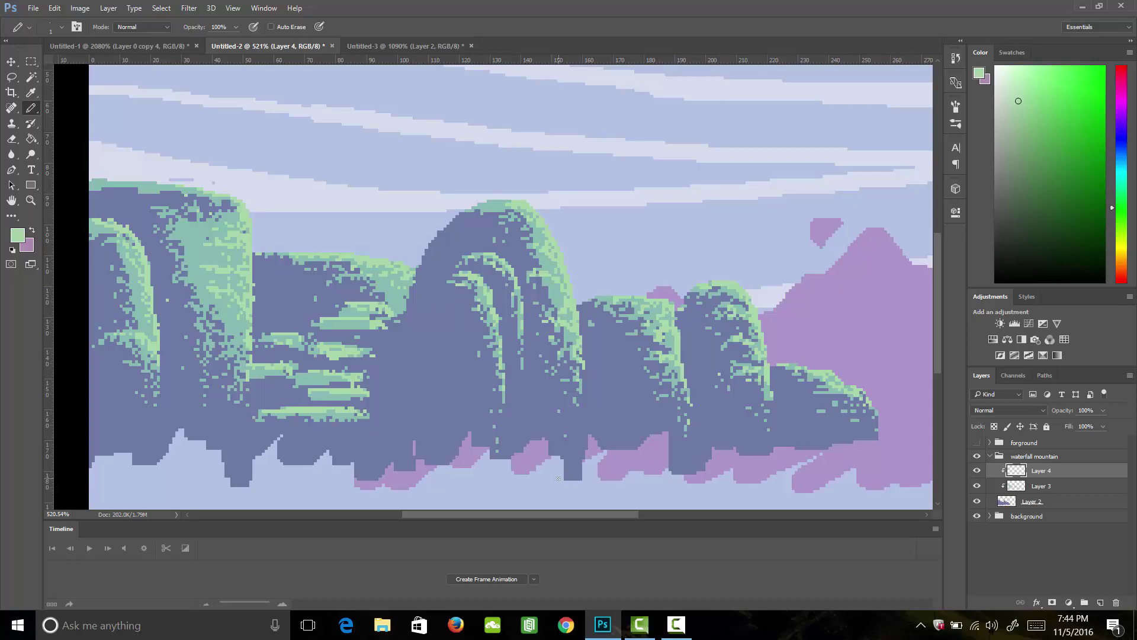
# Erase the pink blob above the peak on the mountains layer with a 4 px eraser.
pyautogui.click(977, 442)
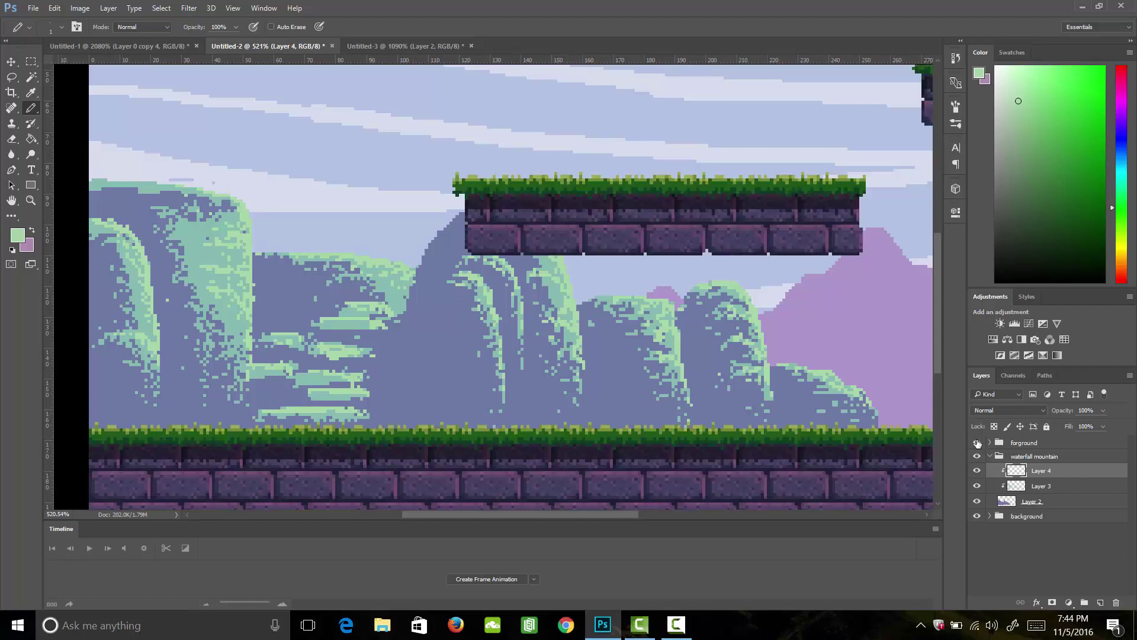
pyautogui.click(977, 442)
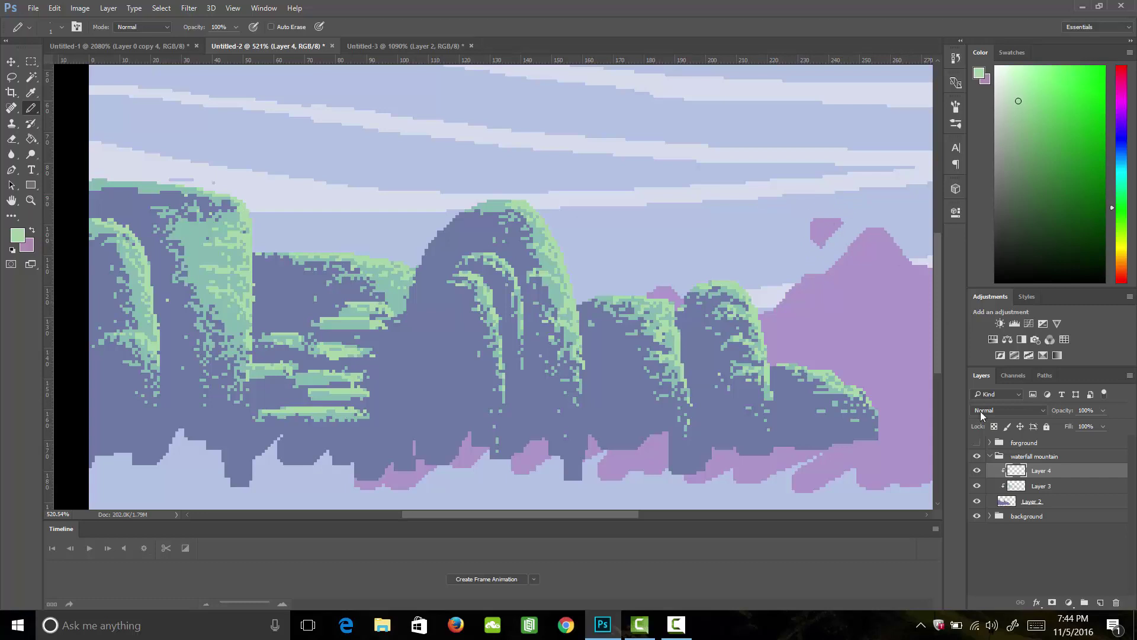
pyautogui.click(990, 515)
pyautogui.click(1040, 531)
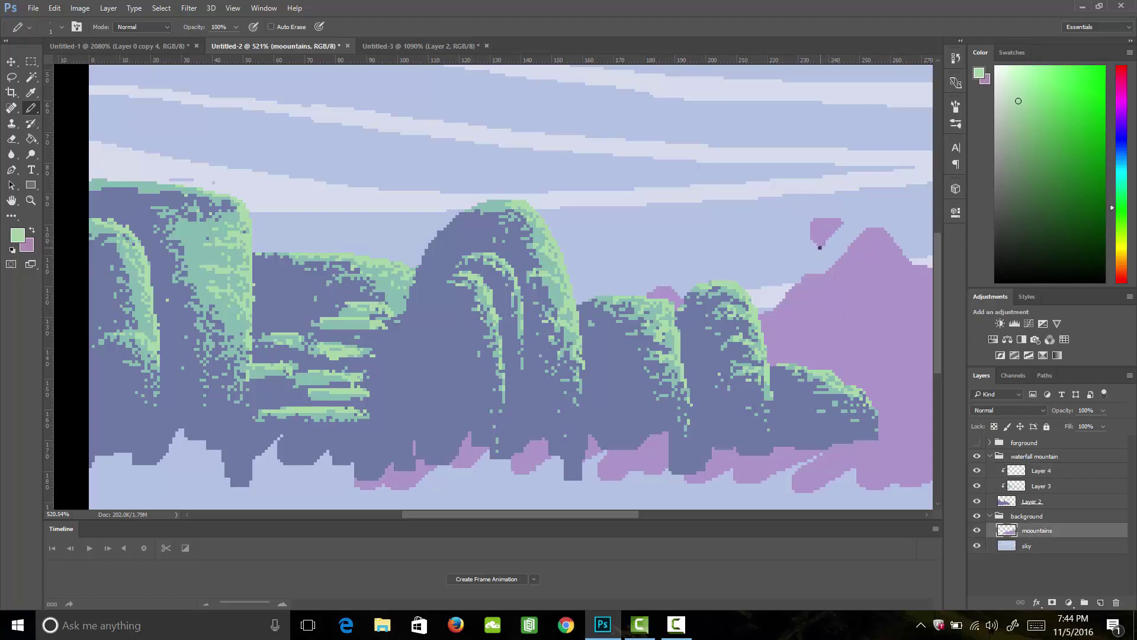
pyautogui.press('e')
pyautogui.press(']')
pyautogui.press(']')
pyautogui.press(']')
pyautogui.moveTo(828, 215); pyautogui.dragTo(804, 253)
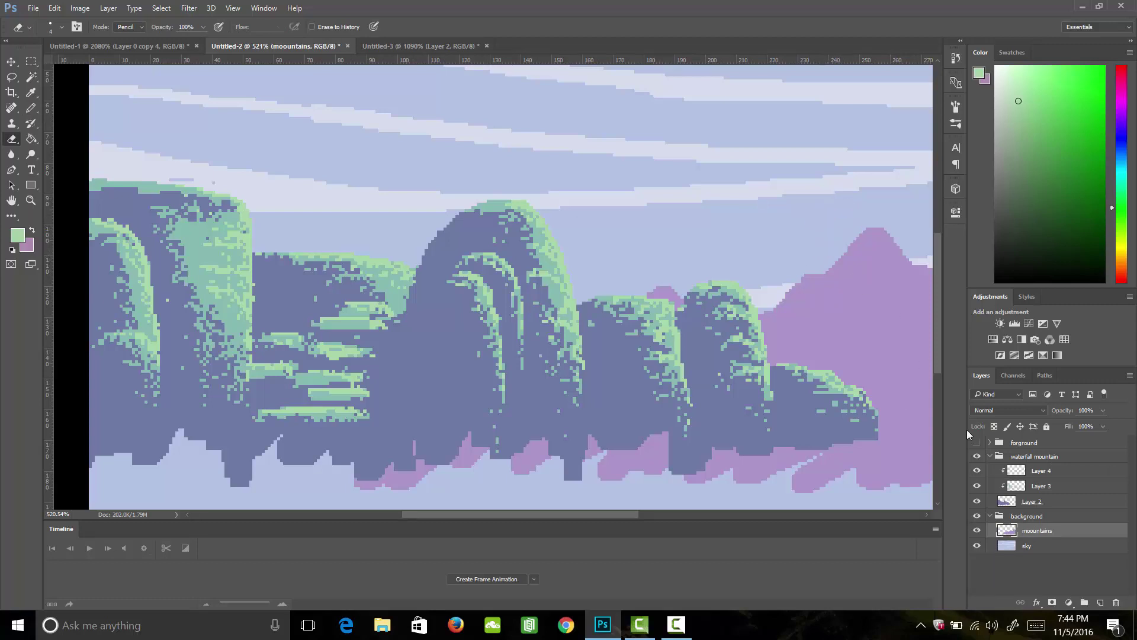
# Collapse the background group and make Layer 3 active again.
pyautogui.click(990, 516)
pyautogui.click(1041, 486)
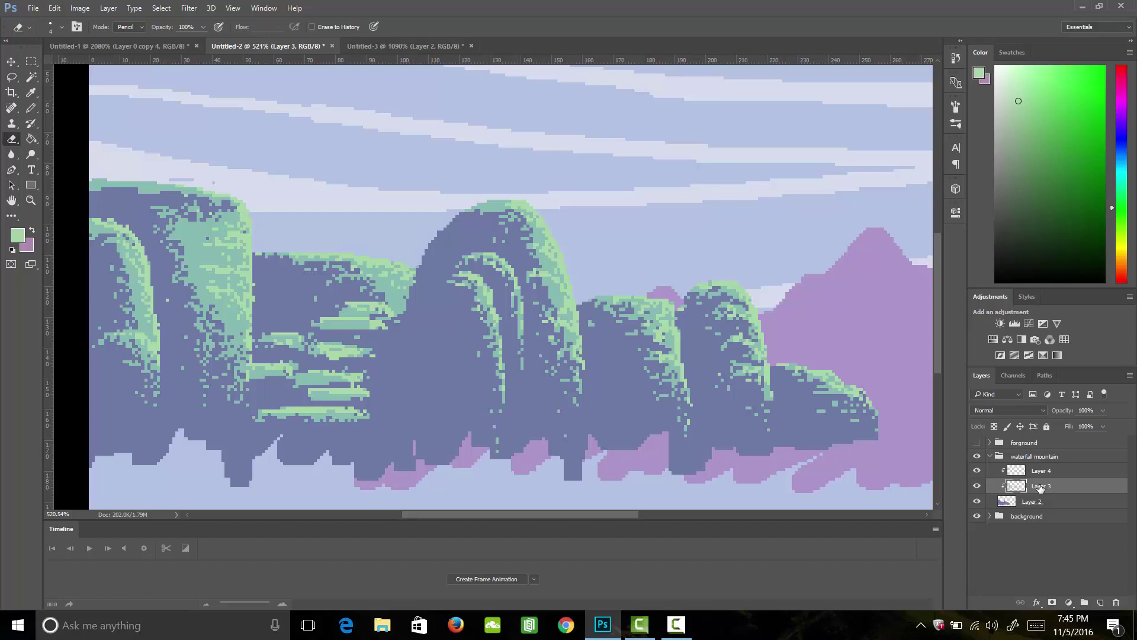
pyautogui.press('F10')
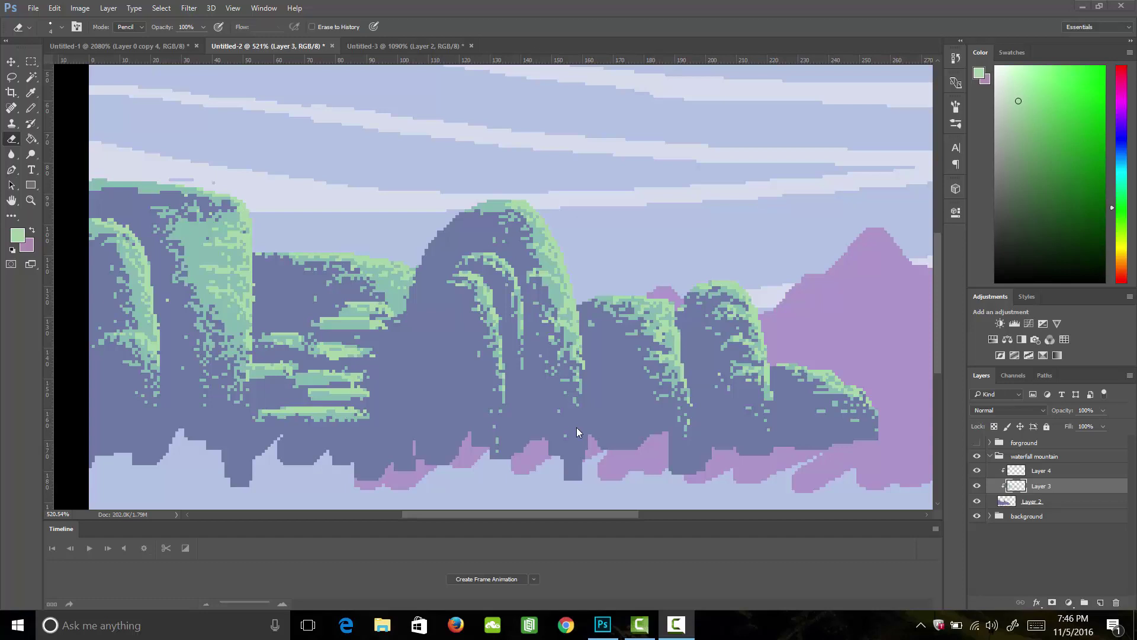
# Add a new layer above Layer 4 and set the foreground colour to #65996d.
pyautogui.click(1044, 472)
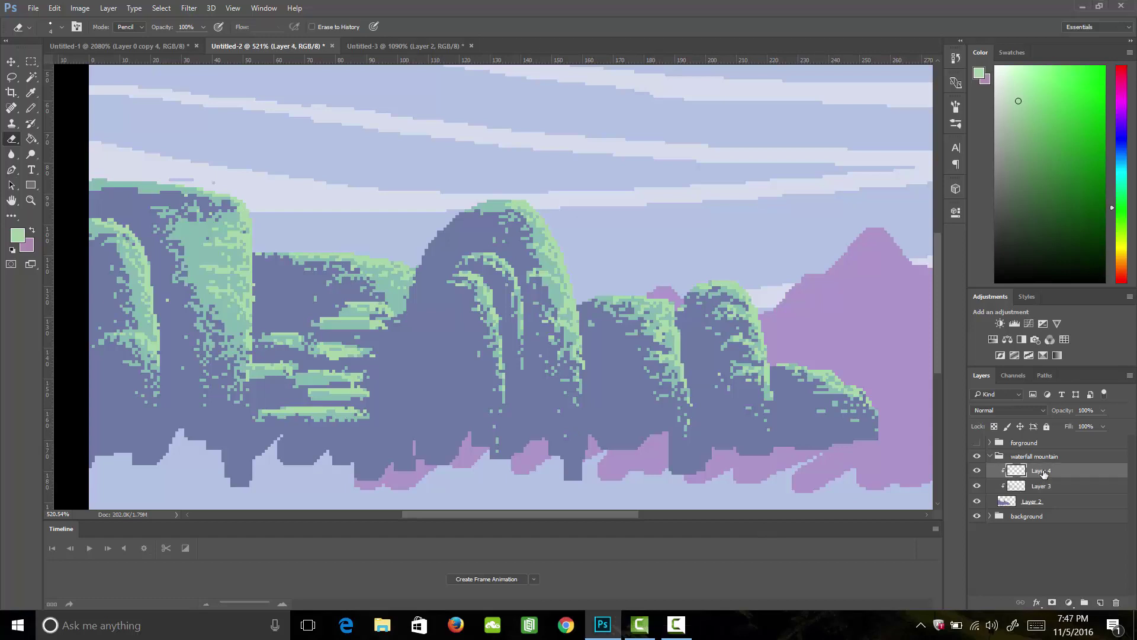
pyautogui.click(1100, 602)
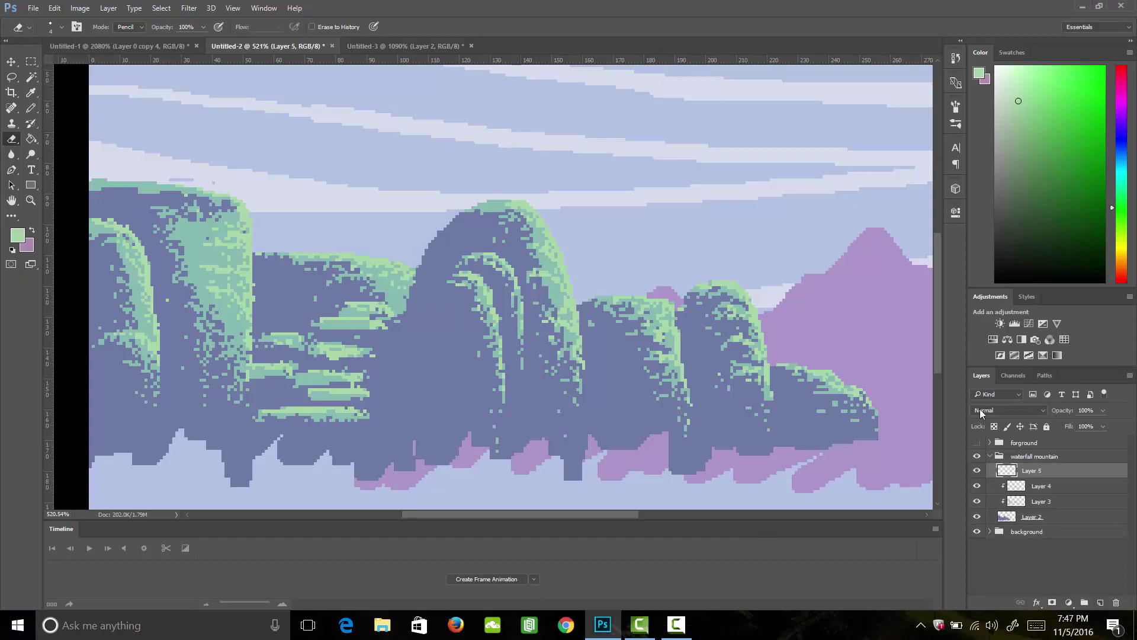
pyautogui.click(18, 235)
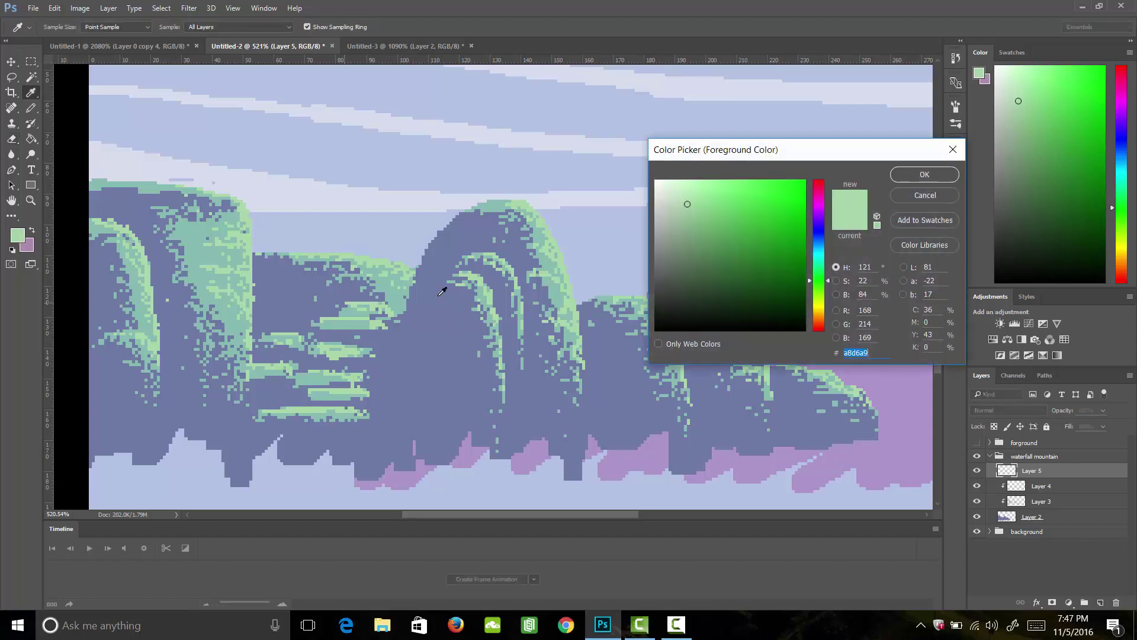
pyautogui.moveTo(708, 200)
pyautogui.mouseDown()
pyautogui.moveTo(725, 198)
pyautogui.moveTo(704, 208)
pyautogui.mouseUp()
pyautogui.click(452, 332)
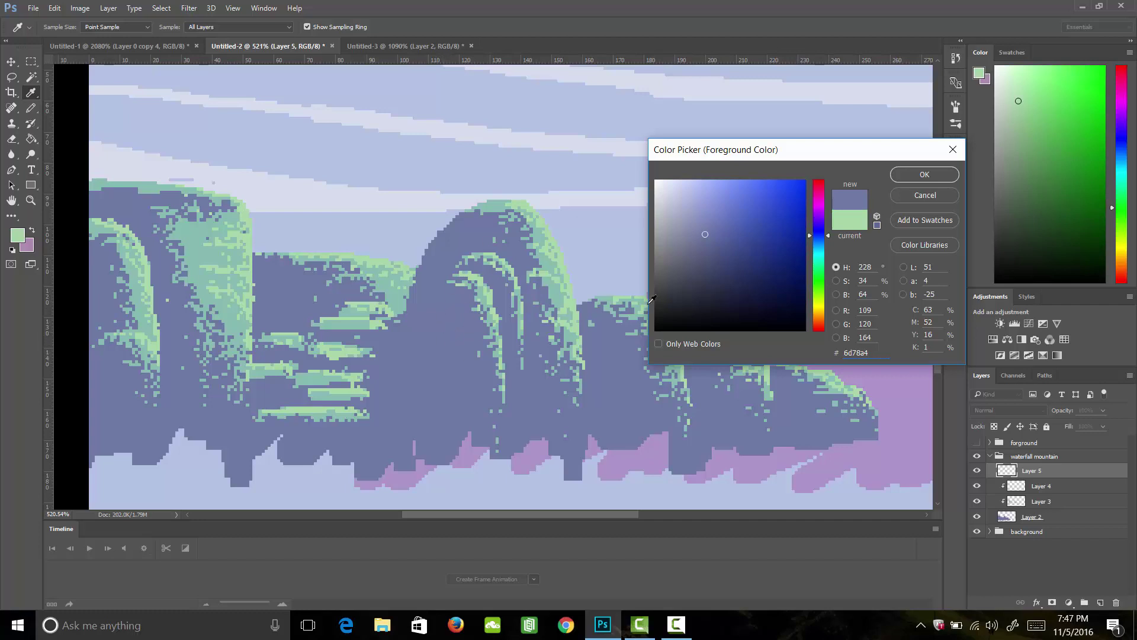
pyautogui.moveTo(822, 243); pyautogui.dragTo(823, 281)
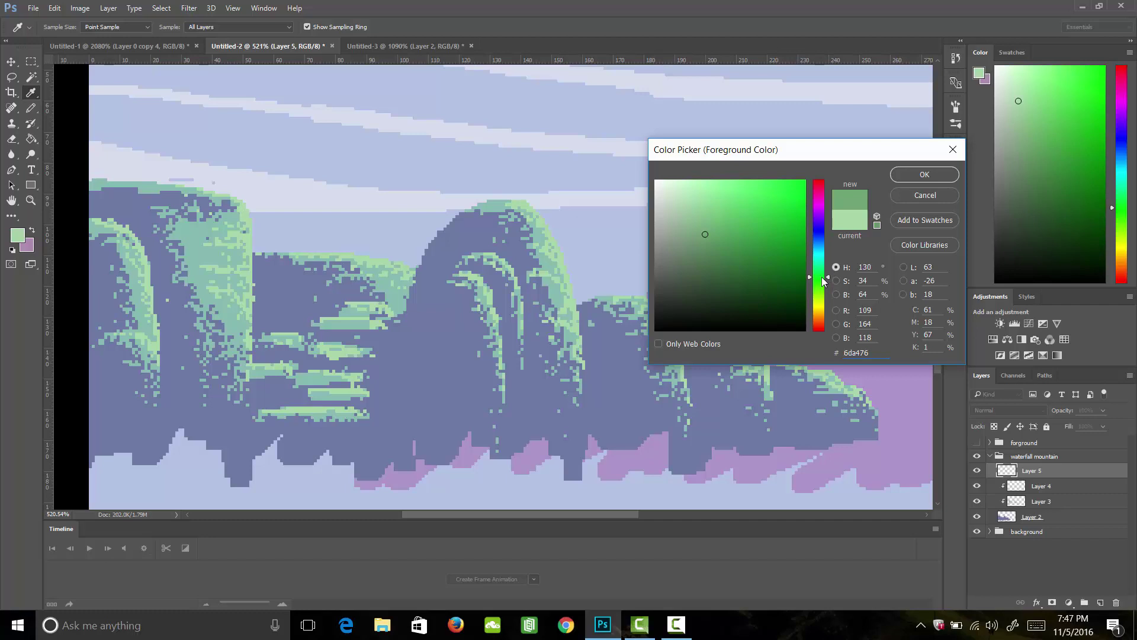
pyautogui.click(706, 240)
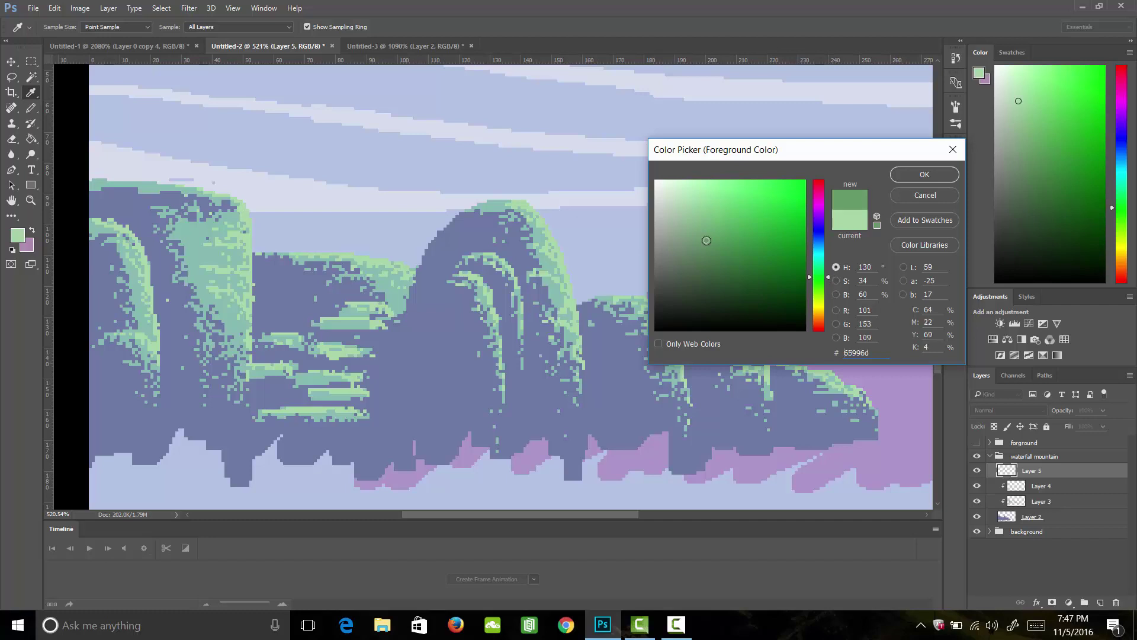
pyautogui.click(925, 175)
# Pencil flat green canopies over the left, middle and right hilltops and the lower-right mound.
pyautogui.press('b')
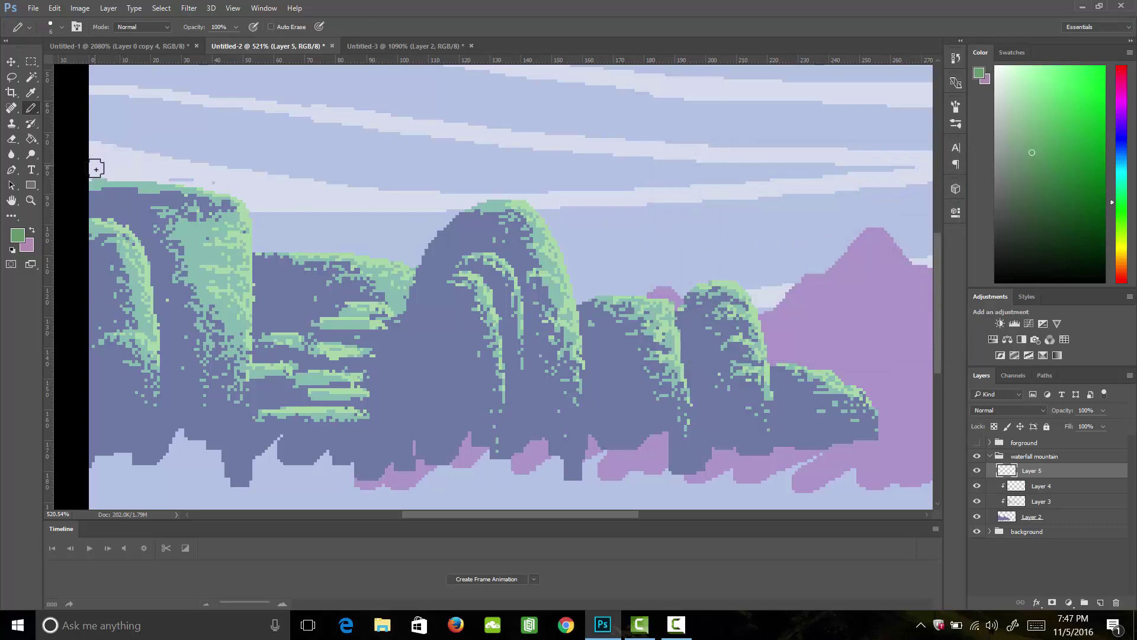
pyautogui.moveTo(97, 172)
pyautogui.mouseDown()
pyautogui.moveTo(98, 157)
pyautogui.moveTo(106, 168)
pyautogui.moveTo(142, 162)
pyautogui.moveTo(139, 142)
pyautogui.moveTo(176, 178)
pyautogui.moveTo(229, 170)
pyautogui.moveTo(243, 190)
pyautogui.moveTo(217, 179)
pyautogui.moveTo(214, 127)
pyautogui.moveTo(132, 110)
pyautogui.moveTo(117, 132)
pyautogui.moveTo(97, 133)
pyautogui.moveTo(150, 132)
pyautogui.moveTo(204, 157)
pyautogui.mouseUp()
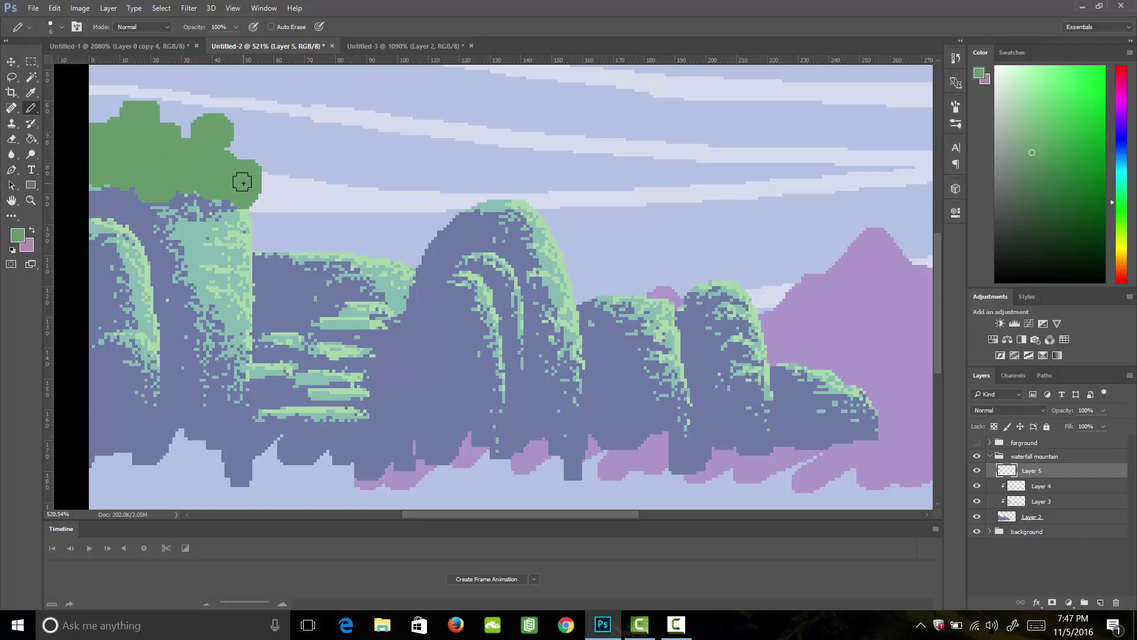
pyautogui.moveTo(100, 126); pyautogui.dragTo(88, 112)
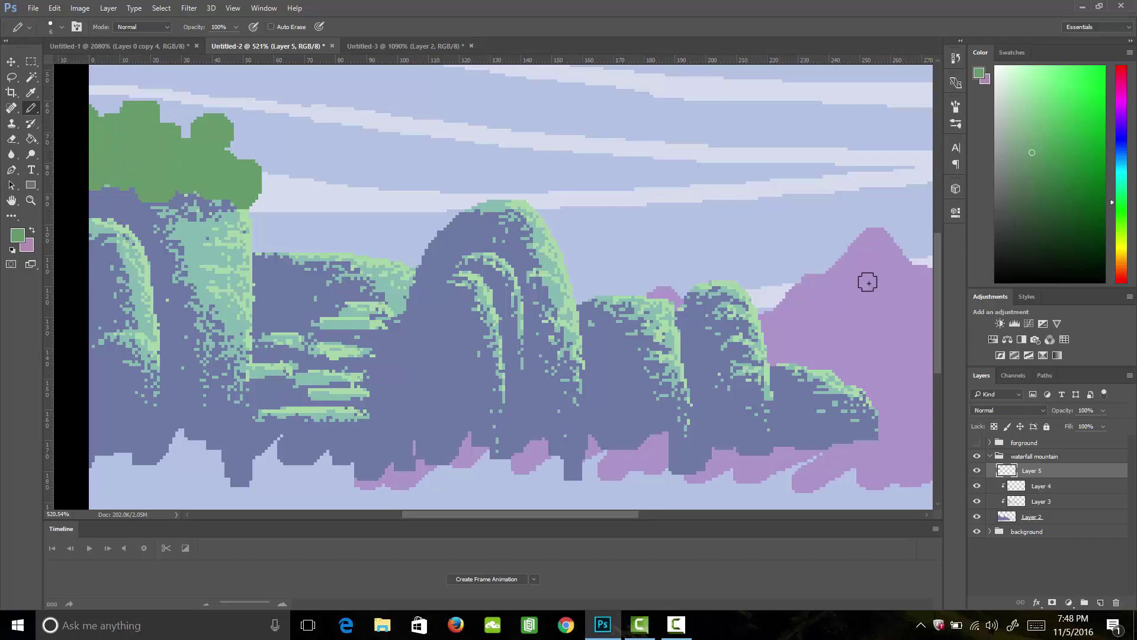
pyautogui.moveTo(251, 254)
pyautogui.mouseDown()
pyautogui.moveTo(266, 229)
pyautogui.moveTo(289, 246)
pyautogui.moveTo(315, 234)
pyautogui.moveTo(355, 243)
pyautogui.moveTo(368, 198)
pyautogui.moveTo(401, 257)
pyautogui.moveTo(478, 201)
pyautogui.moveTo(452, 203)
pyautogui.moveTo(485, 192)
pyautogui.moveTo(531, 215)
pyautogui.moveTo(559, 205)
pyautogui.moveTo(457, 183)
pyautogui.moveTo(439, 203)
pyautogui.moveTo(454, 222)
pyautogui.moveTo(549, 231)
pyautogui.mouseUp()
pyautogui.moveTo(597, 277)
pyautogui.mouseDown()
pyautogui.moveTo(574, 286)
pyautogui.moveTo(609, 297)
pyautogui.moveTo(646, 279)
pyautogui.moveTo(621, 306)
pyautogui.moveTo(568, 305)
pyautogui.moveTo(663, 295)
pyautogui.moveTo(665, 310)
pyautogui.moveTo(655, 310)
pyautogui.moveTo(683, 297)
pyautogui.moveTo(692, 343)
pyautogui.mouseUp()
pyautogui.moveTo(855, 425)
pyautogui.mouseDown()
pyautogui.moveTo(878, 427)
pyautogui.moveTo(835, 424)
pyautogui.moveTo(879, 415)
pyautogui.mouseUp()
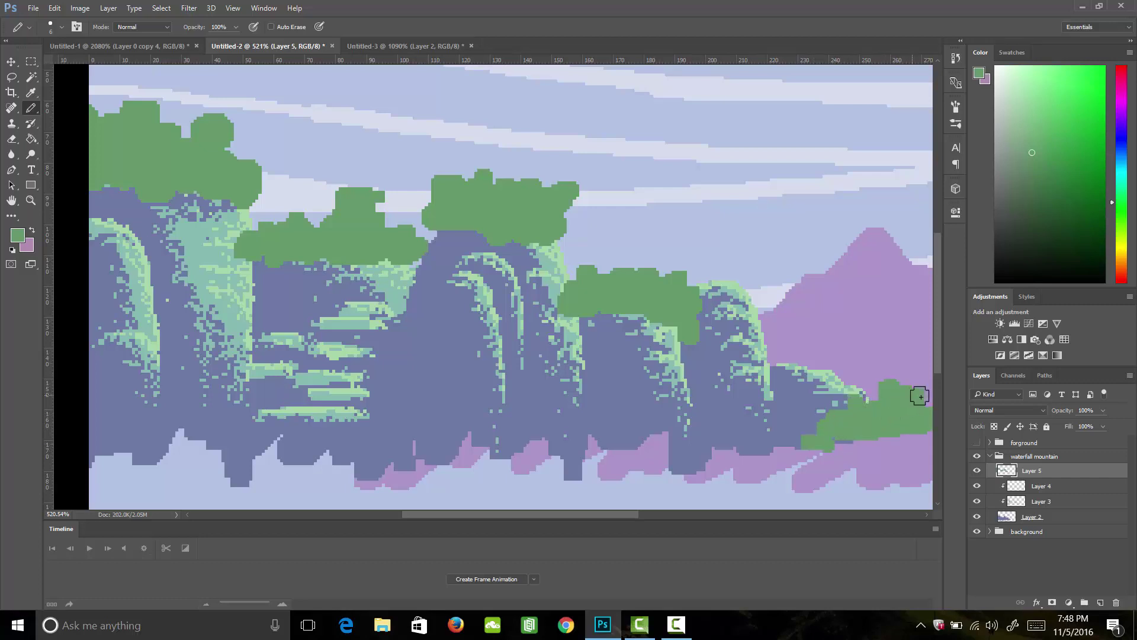
pyautogui.moveTo(595, 514); pyautogui.dragTo(613, 514)
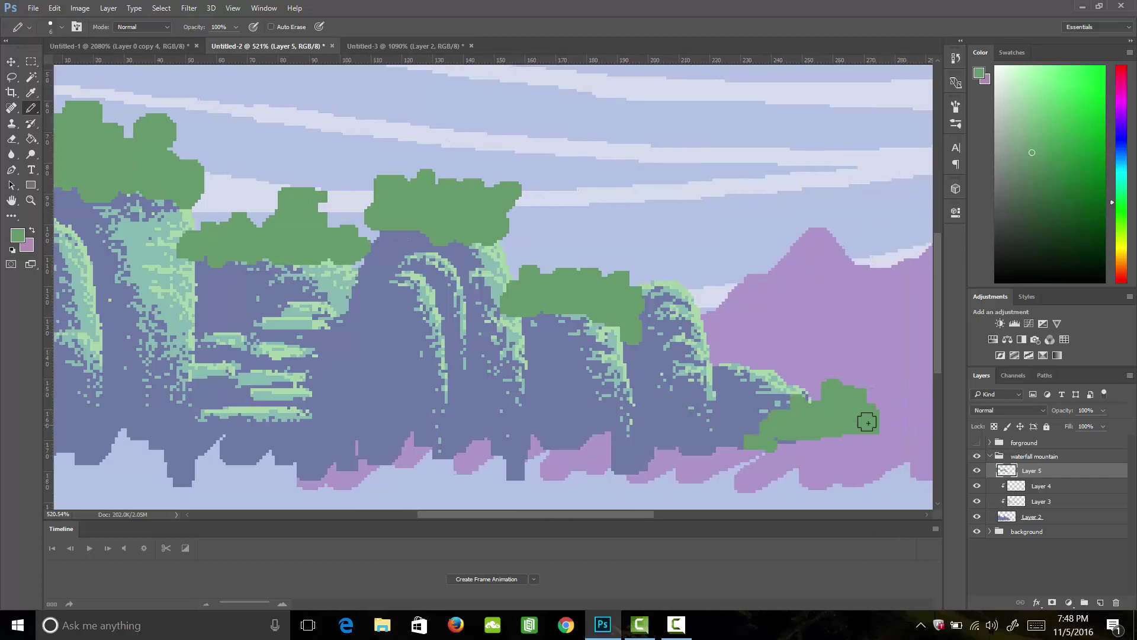
pyautogui.moveTo(865, 419)
pyautogui.mouseDown()
pyautogui.moveTo(887, 426)
pyautogui.moveTo(850, 432)
pyautogui.moveTo(860, 440)
pyautogui.mouseUp()
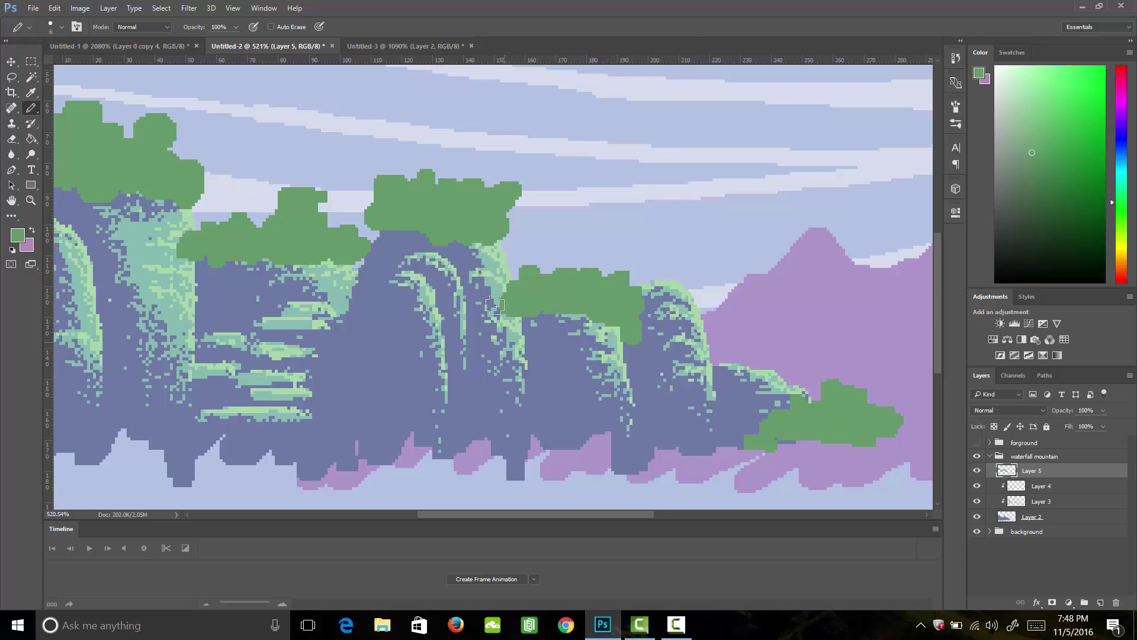
# Erase canopy pixels covering the waterfalls, then add empty Layers 6 and 7.
pyautogui.press('e')
pyautogui.moveTo(502, 317)
pyautogui.mouseDown()
pyautogui.moveTo(504, 294)
pyautogui.moveTo(513, 322)
pyautogui.moveTo(506, 290)
pyautogui.moveTo(508, 299)
pyautogui.mouseUp()
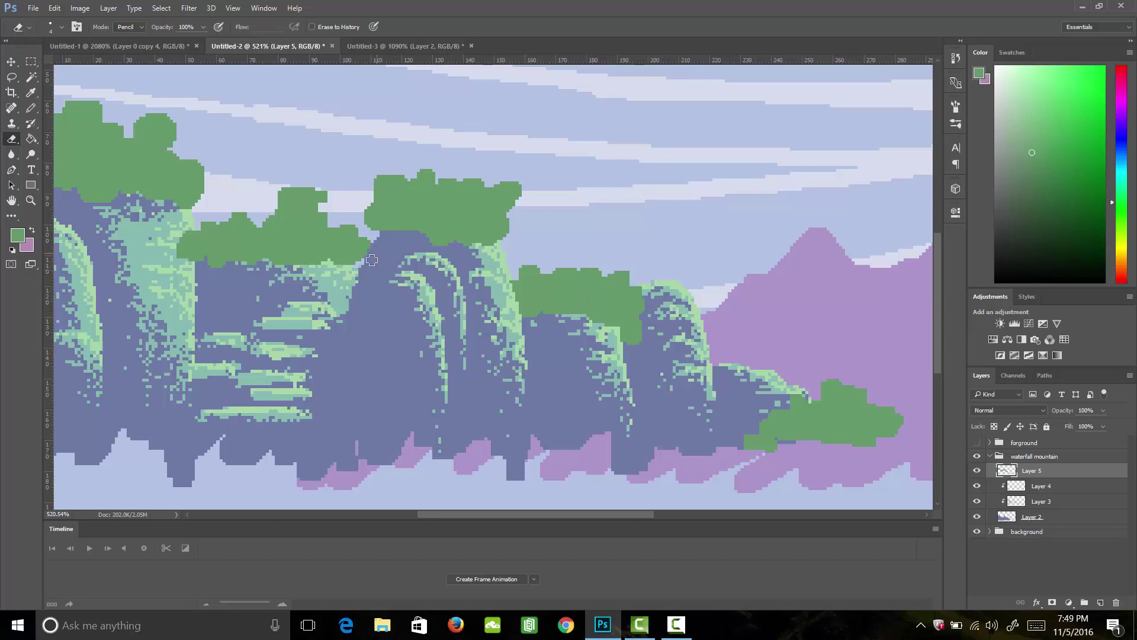
pyautogui.moveTo(174, 228)
pyautogui.mouseDown()
pyautogui.moveTo(187, 256)
pyautogui.moveTo(183, 225)
pyautogui.moveTo(184, 300)
pyautogui.mouseUp()
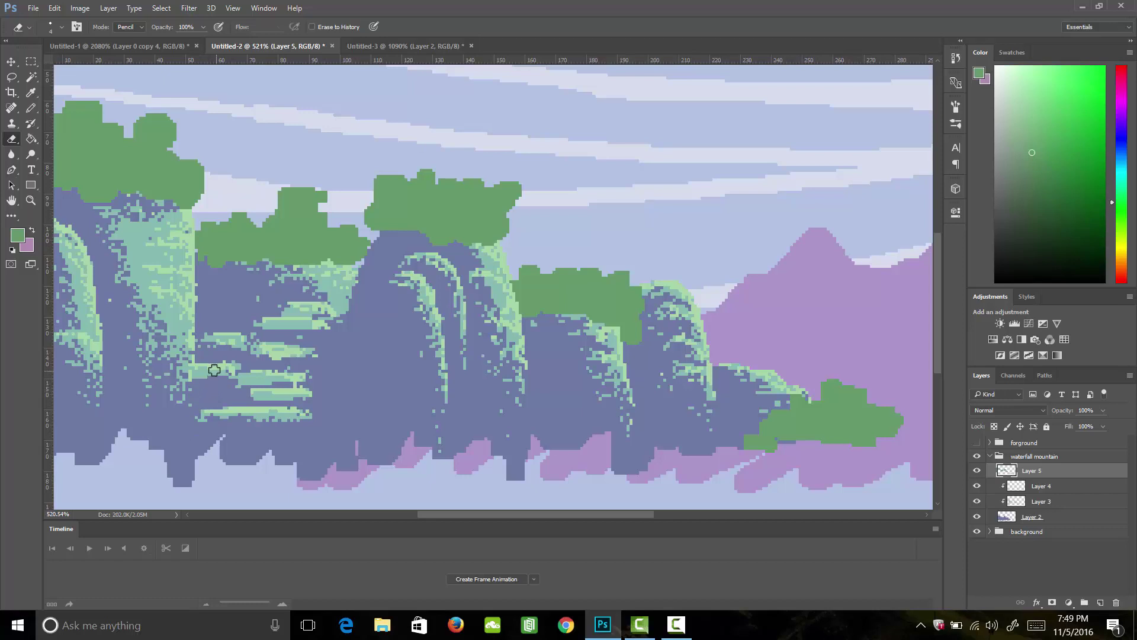
pyautogui.click(1100, 602)
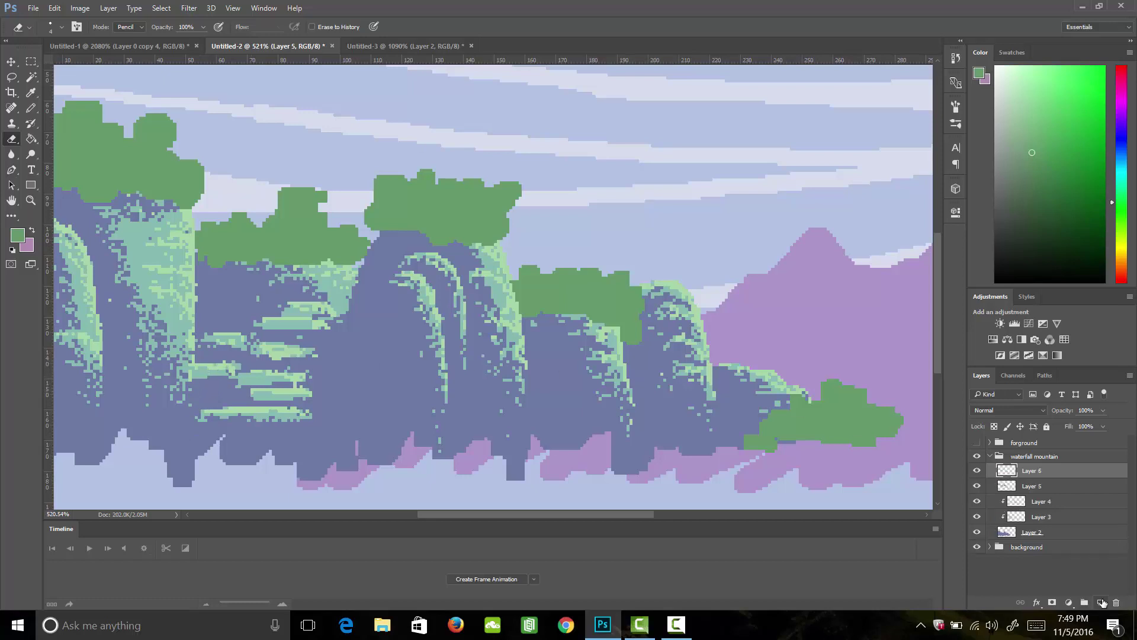
pyautogui.click(1101, 603)
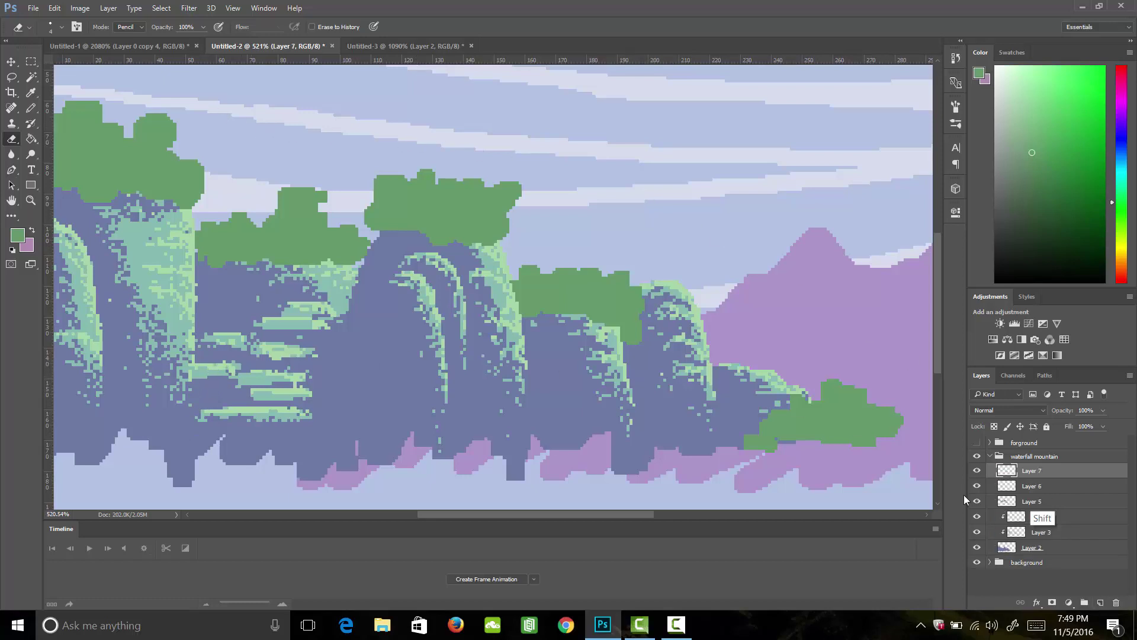
# Clip Layers 6 and 7 to the canopy Layer 5 with Create Clipping Mask.
pyautogui.keyDown('shift'); pyautogui.click(1043, 487); pyautogui.keyUp('shift')
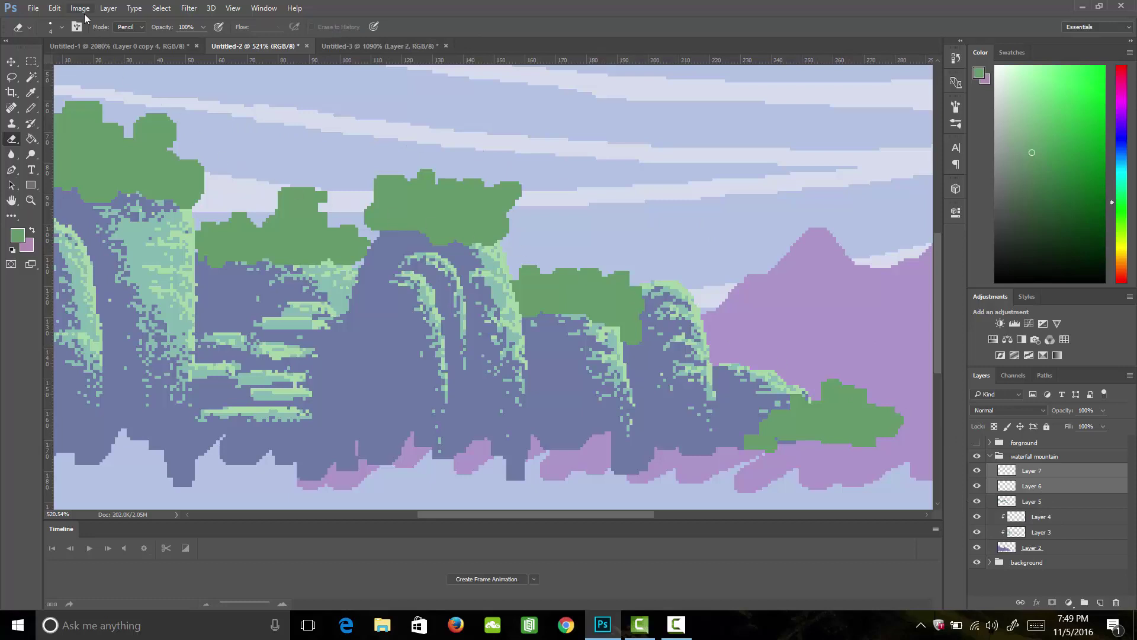
pyautogui.click(108, 8)
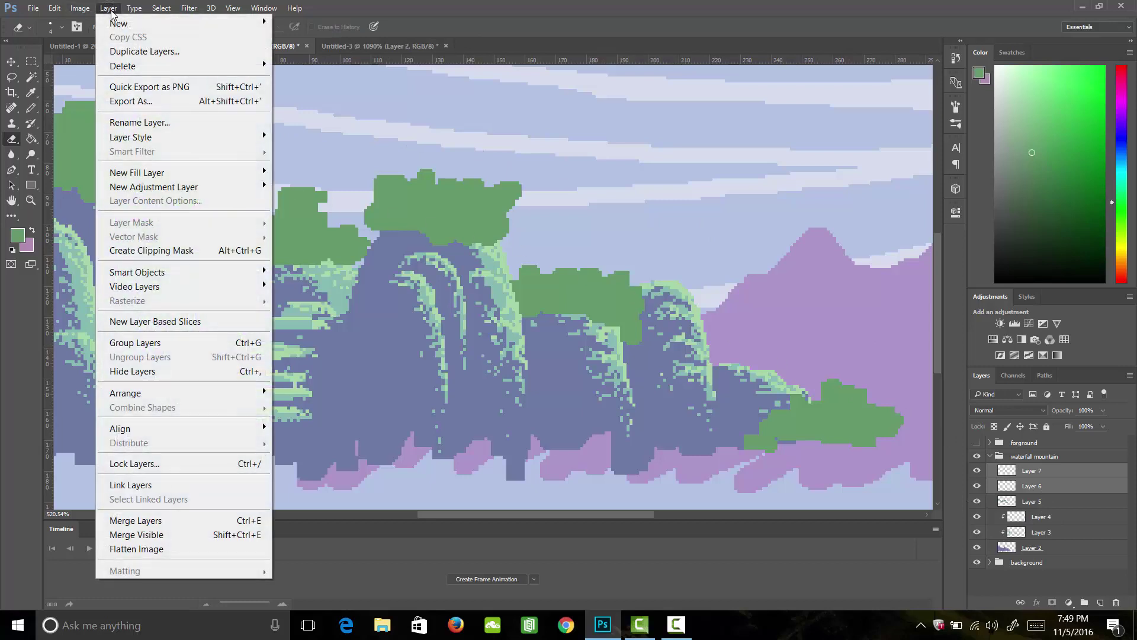
pyautogui.click(182, 253)
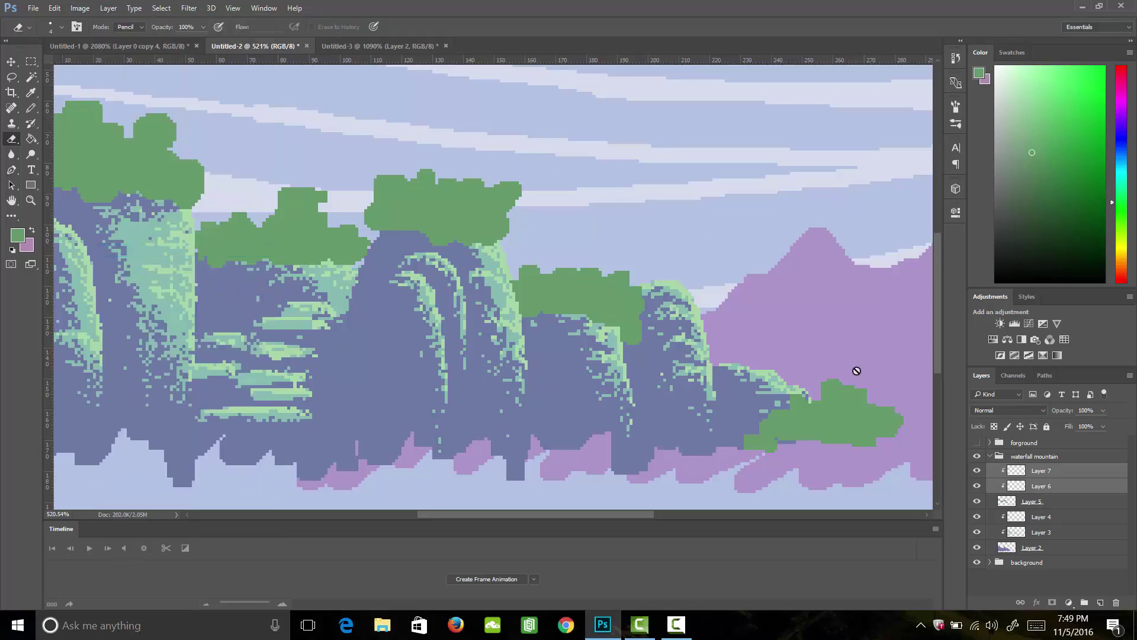
# Select Layer 6 and set the foreground colour to yellow-green #9cb388.
pyautogui.click(1017, 486)
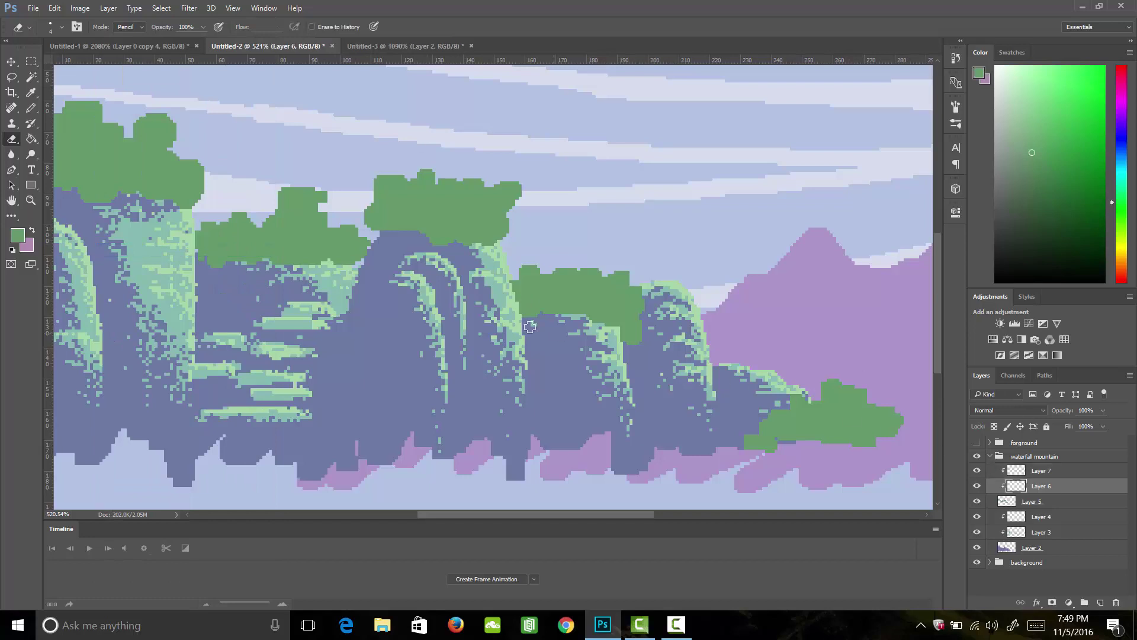
pyautogui.click(18, 235)
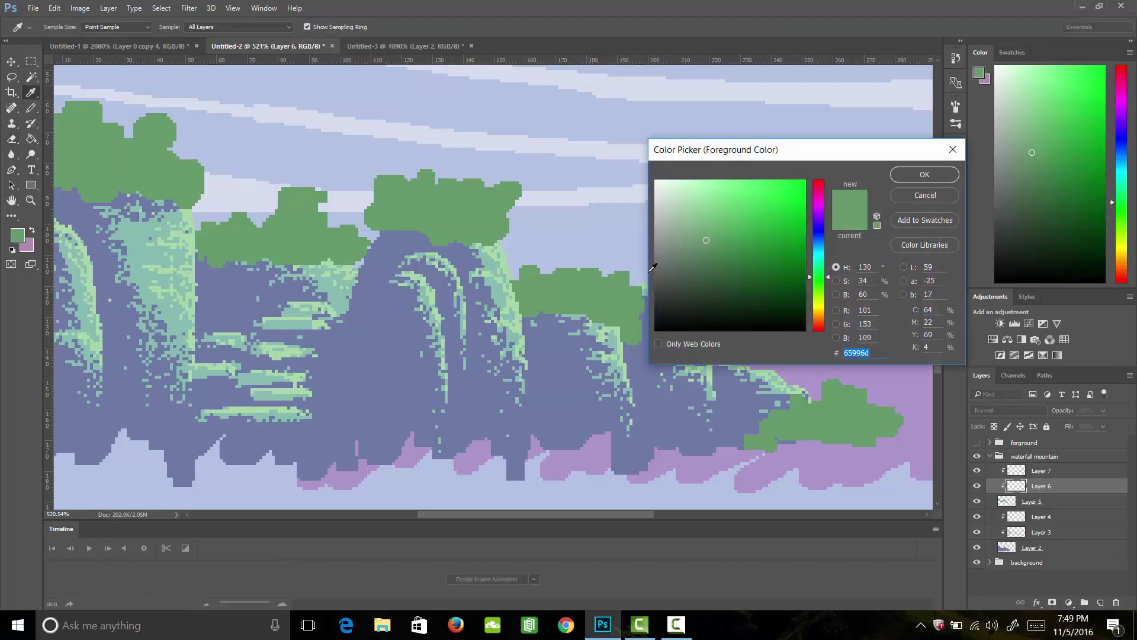
pyautogui.moveTo(702, 234); pyautogui.dragTo(691, 226)
pyautogui.moveTo(821, 284); pyautogui.dragTo(821, 292)
# Pencil light-green arcs outlining leaf clumps in the left and second canopies.
pyautogui.press('Return')
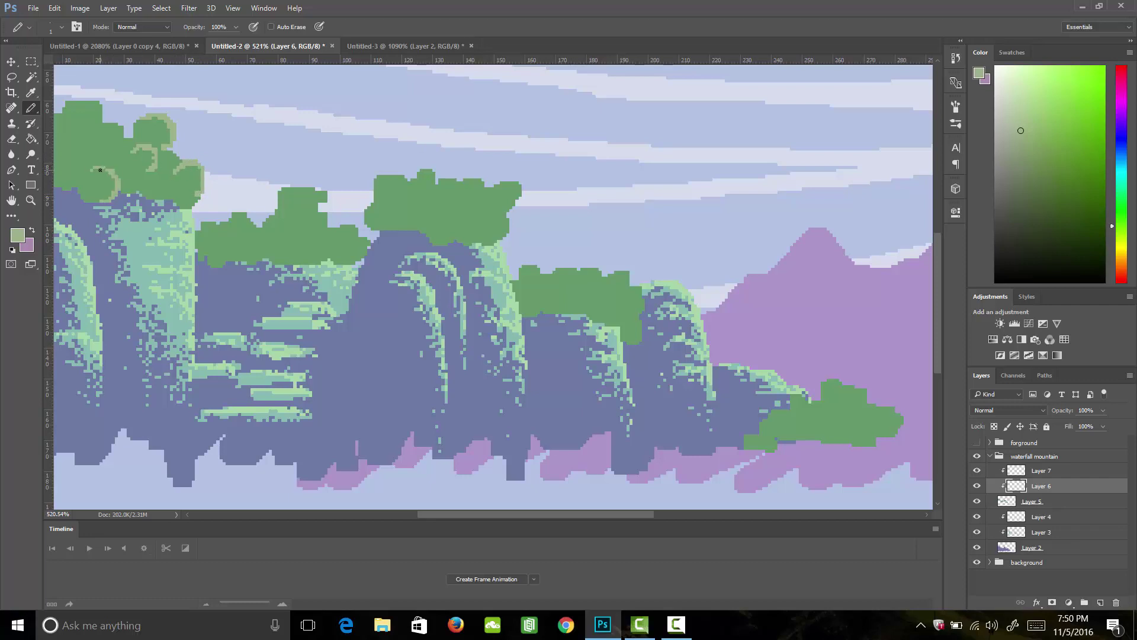
pyautogui.moveTo(138, 188); pyautogui.dragTo(137, 176)
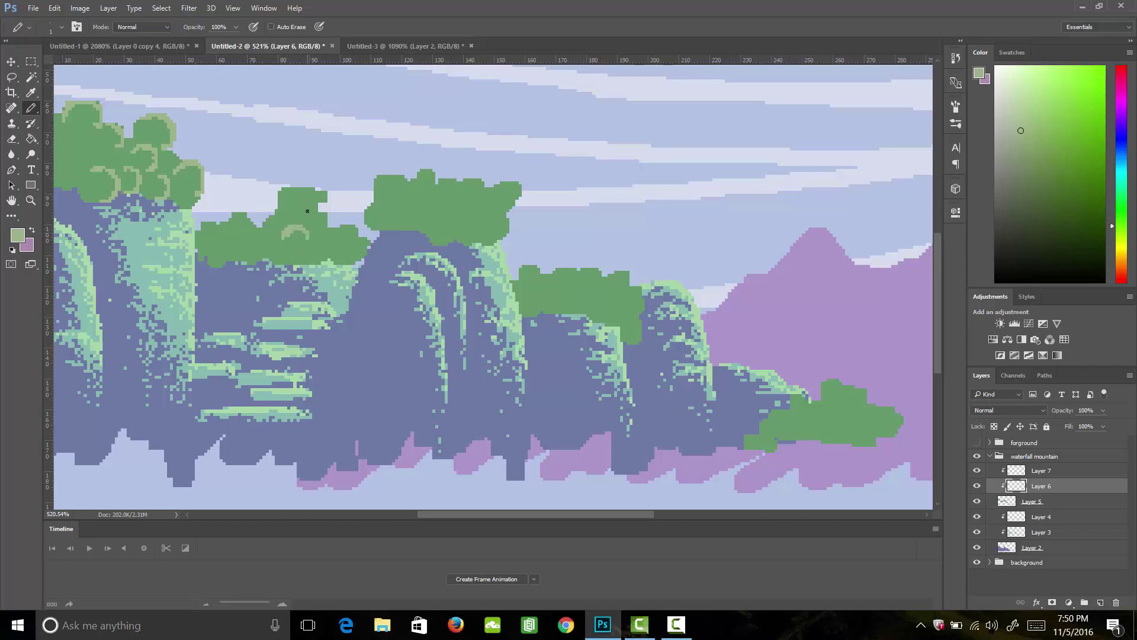
pyautogui.moveTo(301, 195); pyautogui.dragTo(300, 207)
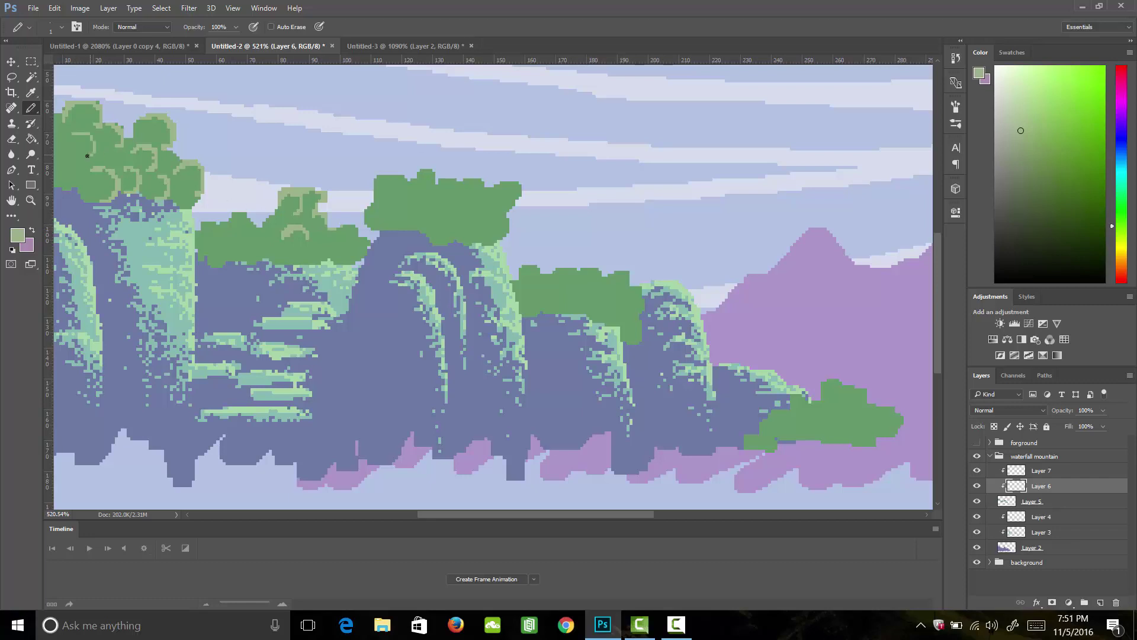
pyautogui.moveTo(47, 118)
pyautogui.mouseDown()
pyautogui.moveTo(60, 97)
pyautogui.moveTo(58, 133)
pyautogui.mouseUp()
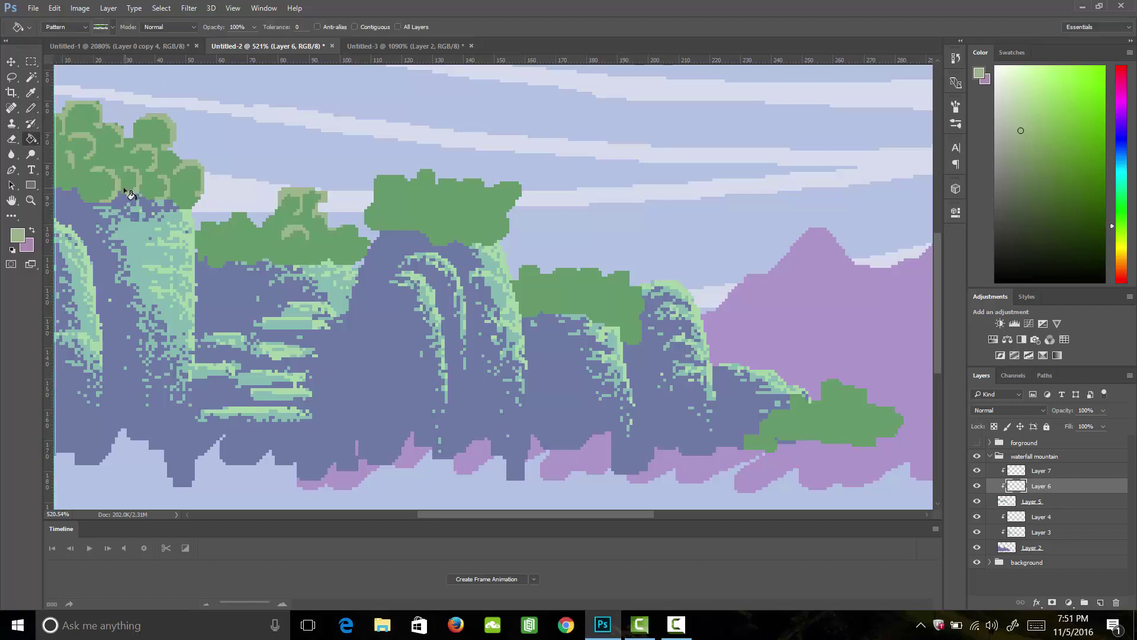
# Outline light-green leaf clumps across the left and middle canopies.
pyautogui.moveTo(101, 183); pyautogui.dragTo(127, 195)
pyautogui.moveTo(65, 117)
pyautogui.mouseDown()
pyautogui.moveTo(89, 183)
pyautogui.moveTo(129, 167)
pyautogui.mouseUp()
pyautogui.moveTo(141, 166); pyautogui.dragTo(153, 155)
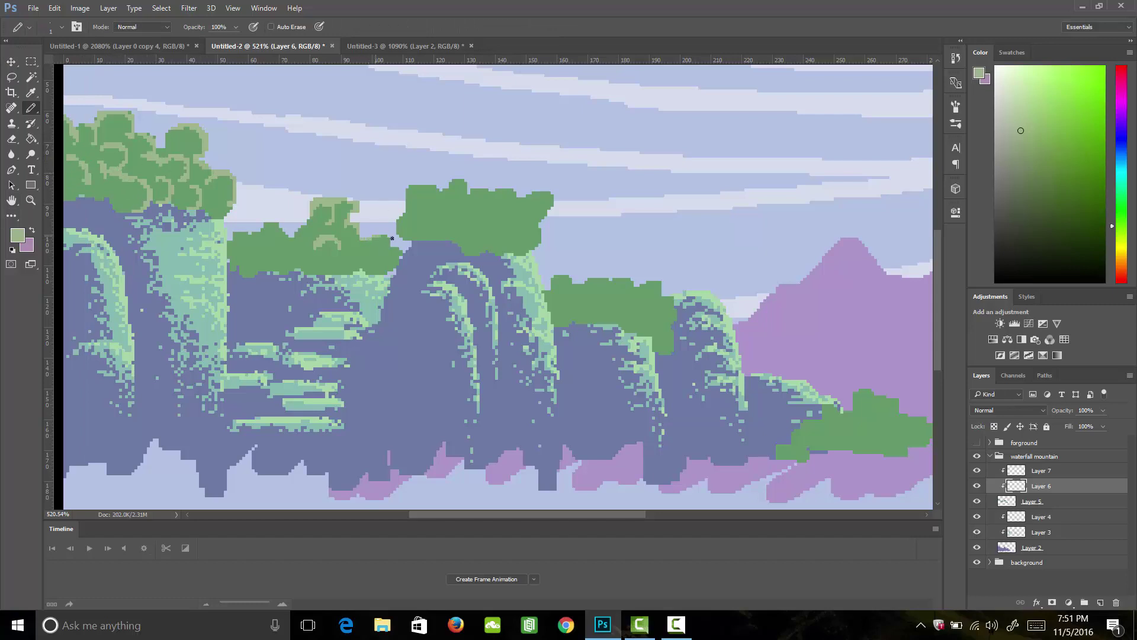
pyautogui.moveTo(368, 253); pyautogui.dragTo(359, 237)
pyautogui.moveTo(318, 237); pyautogui.dragTo(268, 224)
pyautogui.moveTo(273, 263); pyautogui.dragTo(281, 255)
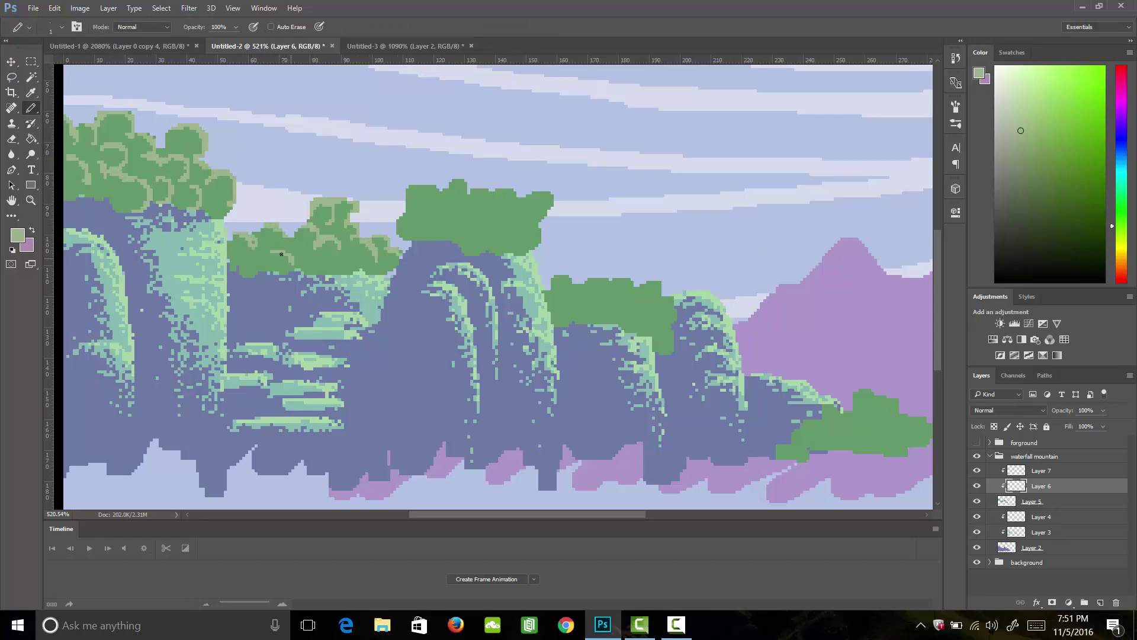
pyautogui.moveTo(357, 253); pyautogui.dragTo(374, 263)
pyautogui.moveTo(382, 258); pyautogui.dragTo(392, 263)
pyautogui.moveTo(265, 250); pyautogui.dragTo(258, 240)
# Outline clumps on the right canopy and bushes, and highlight the left canopy's upper-right edge.
pyautogui.moveTo(410, 185)
pyautogui.mouseDown()
pyautogui.moveTo(550, 204)
pyautogui.moveTo(492, 240)
pyautogui.moveTo(433, 202)
pyautogui.moveTo(415, 218)
pyautogui.moveTo(474, 248)
pyautogui.mouseUp()
pyautogui.moveTo(552, 289)
pyautogui.mouseDown()
pyautogui.moveTo(575, 271)
pyautogui.moveTo(632, 283)
pyautogui.moveTo(676, 323)
pyautogui.moveTo(599, 296)
pyautogui.moveTo(563, 299)
pyautogui.mouseUp()
pyautogui.moveTo(648, 315); pyautogui.dragTo(652, 331)
pyautogui.moveTo(655, 328); pyautogui.dragTo(671, 343)
pyautogui.moveTo(842, 420)
pyautogui.mouseDown()
pyautogui.moveTo(869, 398)
pyautogui.moveTo(925, 418)
pyautogui.mouseUp()
pyautogui.moveTo(819, 420)
pyautogui.mouseDown()
pyautogui.moveTo(782, 452)
pyautogui.moveTo(877, 413)
pyautogui.moveTo(911, 424)
pyautogui.moveTo(915, 450)
pyautogui.mouseUp()
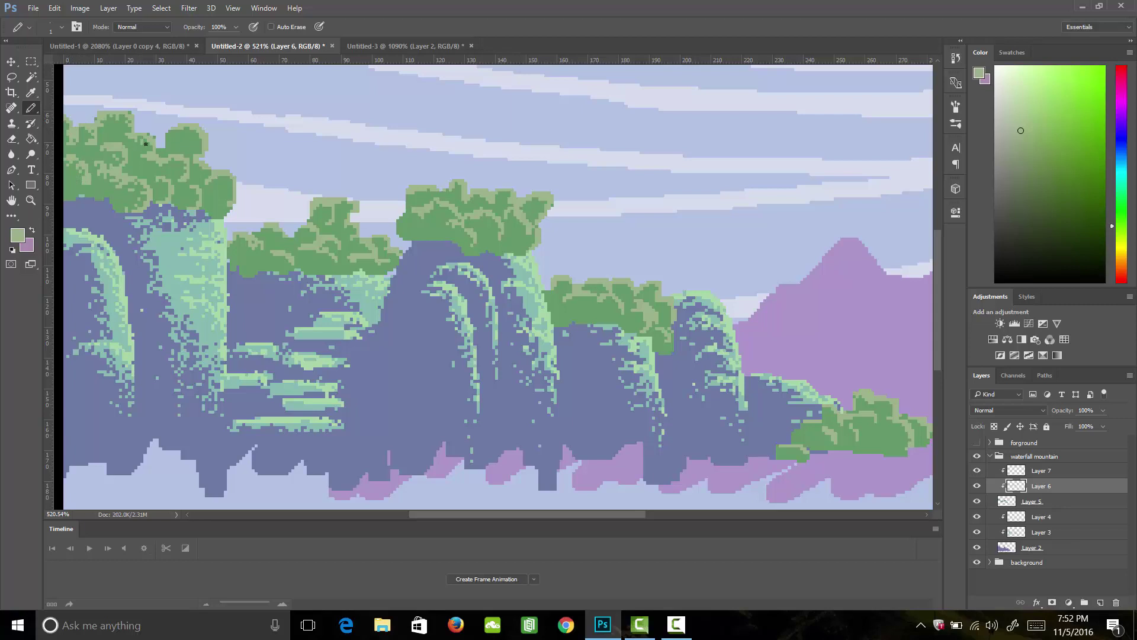
pyautogui.moveTo(196, 132); pyautogui.dragTo(169, 142)
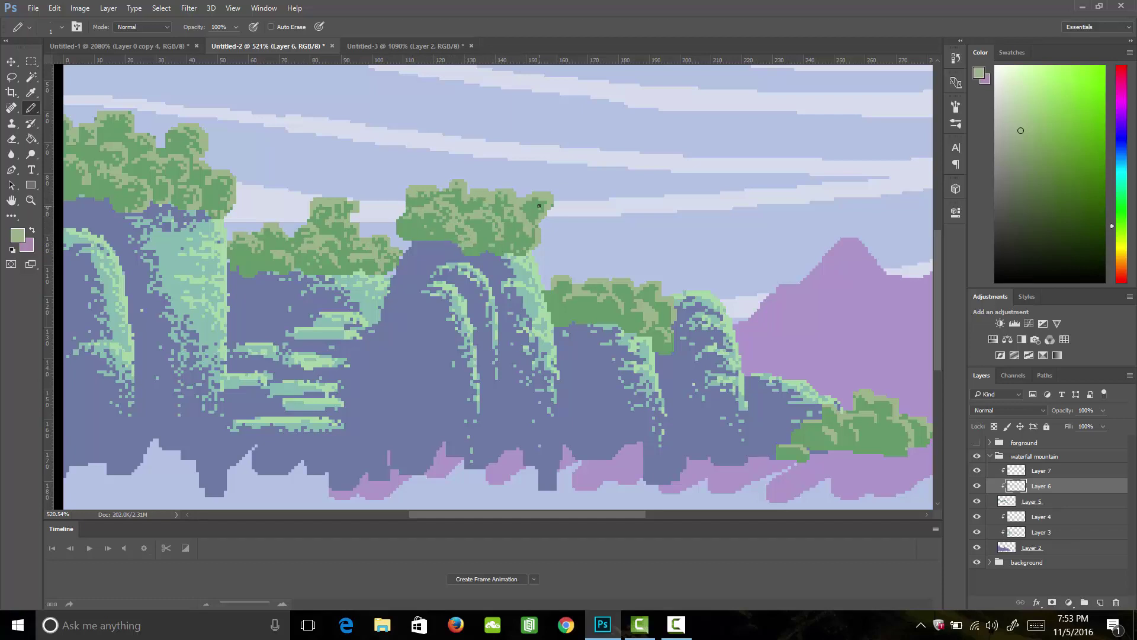
# Dot light-green pixels over the centre-right canopy and the lower-right bush.
pyautogui.click(656, 286)
pyautogui.click(667, 311)
pyautogui.click(671, 349)
pyautogui.click(669, 331)
pyautogui.click(638, 320)
pyautogui.click(596, 306)
pyautogui.click(829, 416)
pyautogui.click(842, 428)
pyautogui.click(861, 421)
# Add lighter green texture pixels along the lower-right clump, then the central and left trees.
pyautogui.click(905, 436)
pyautogui.click(904, 453)
pyautogui.click(885, 405)
pyautogui.click(868, 404)
pyautogui.click(921, 429)
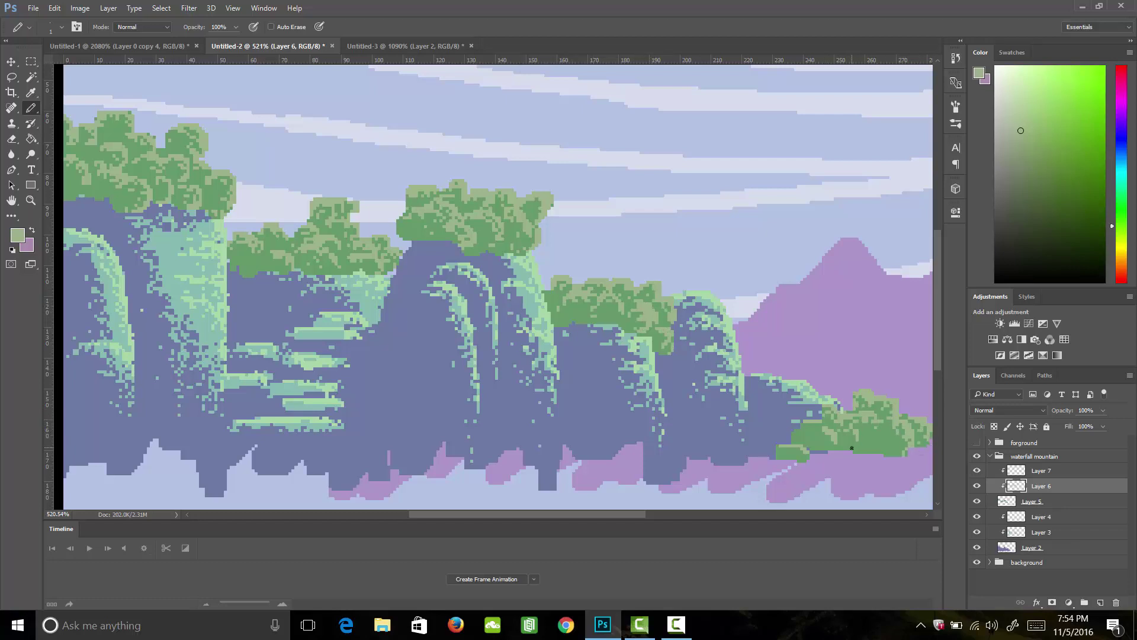
pyautogui.click(851, 435)
pyautogui.click(809, 459)
pyautogui.click(788, 448)
pyautogui.click(427, 220)
pyautogui.click(105, 187)
# Shift the light-green canopy texture's hue by +24 with Hue/Saturation.
pyautogui.hotkey('ctrl', 'u')
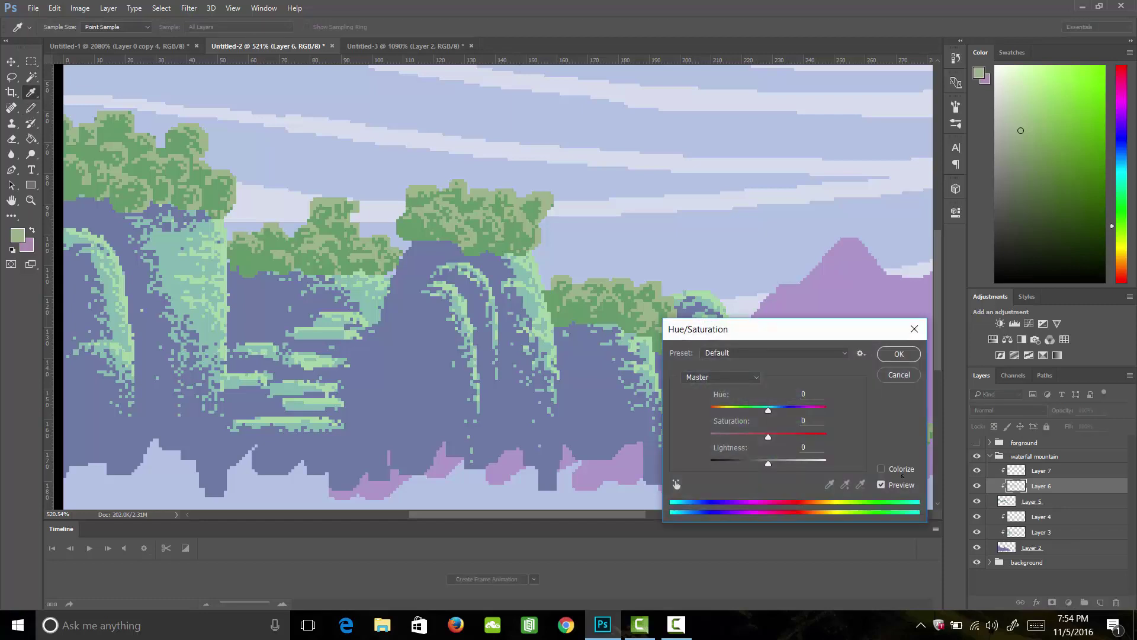
pyautogui.moveTo(769, 410)
pyautogui.mouseDown()
pyautogui.moveTo(801, 412)
pyautogui.moveTo(752, 415)
pyautogui.moveTo(773, 417)
pyautogui.mouseUp()
pyautogui.press('Return')
pyautogui.press('b')
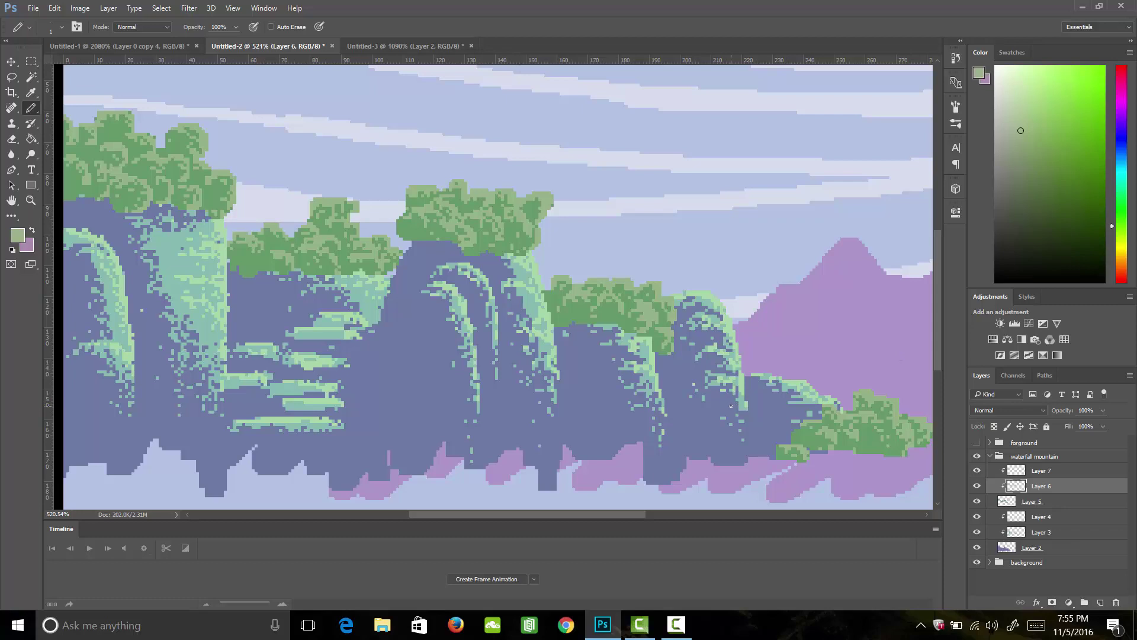
# Select Layer 7 and set the foreground colour to pale green #b9ca9f.
pyautogui.click(1048, 472)
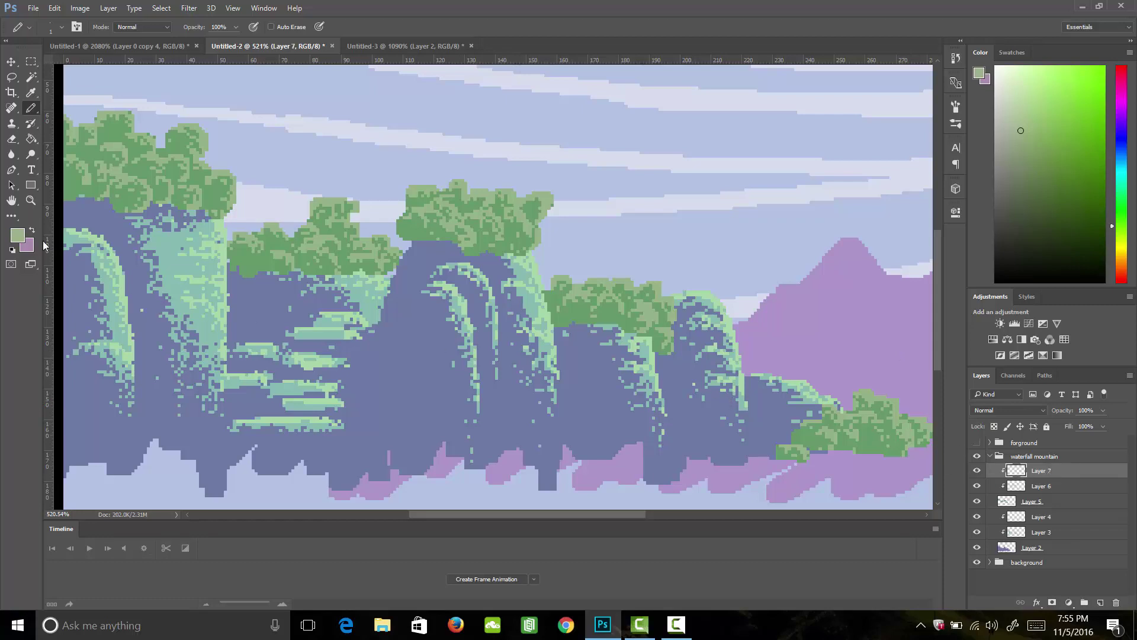
pyautogui.click(18, 235)
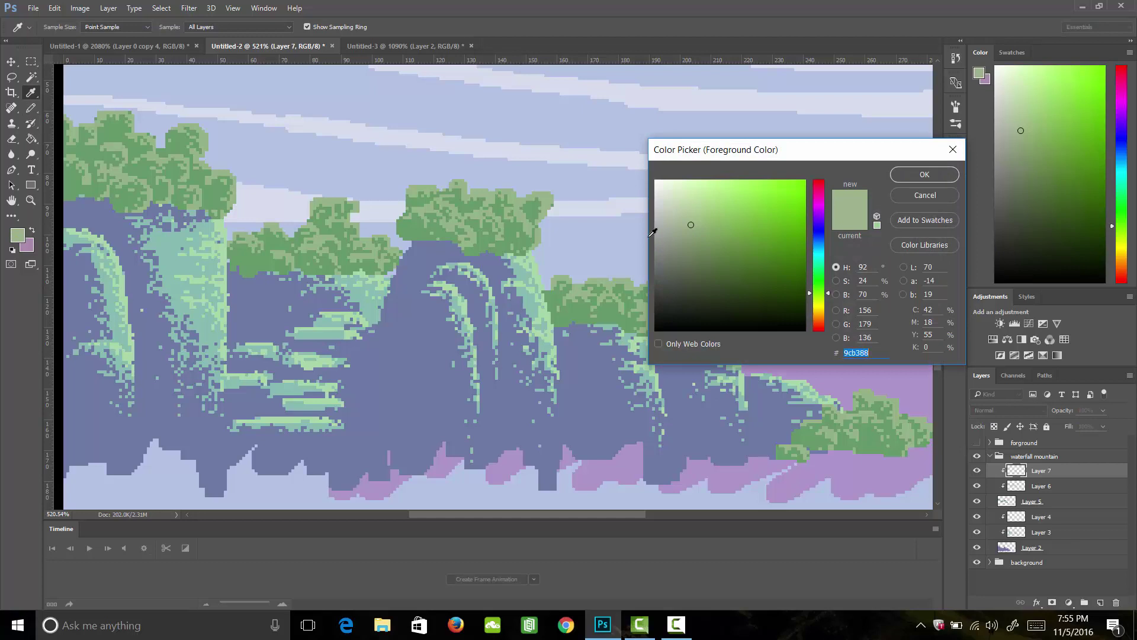
pyautogui.click(687, 211)
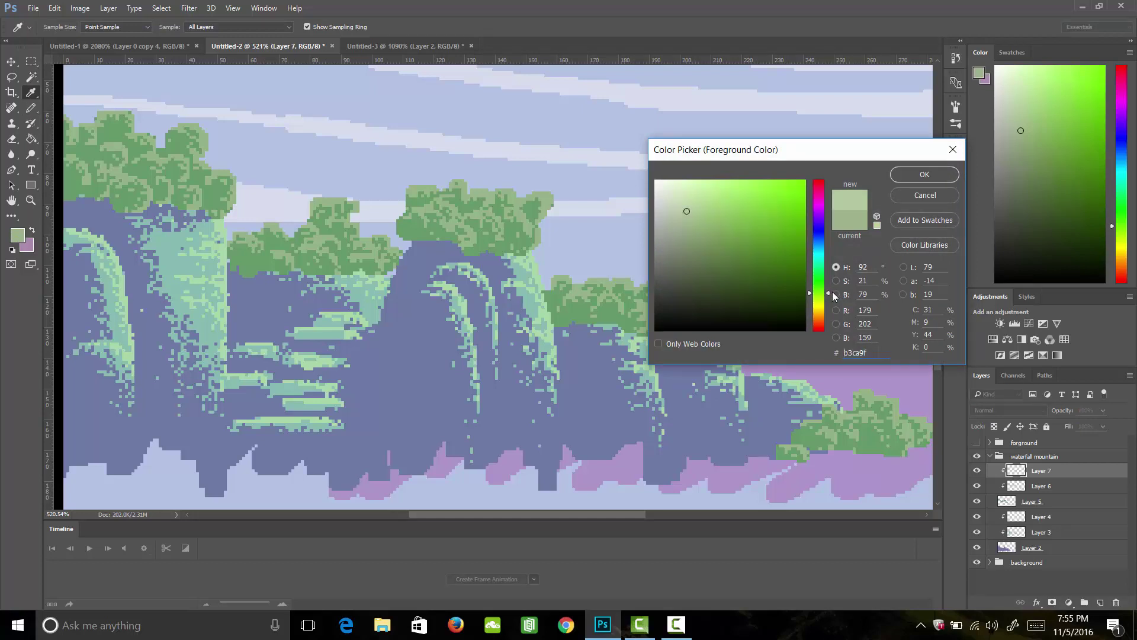
pyautogui.click(819, 296)
pyautogui.click(910, 173)
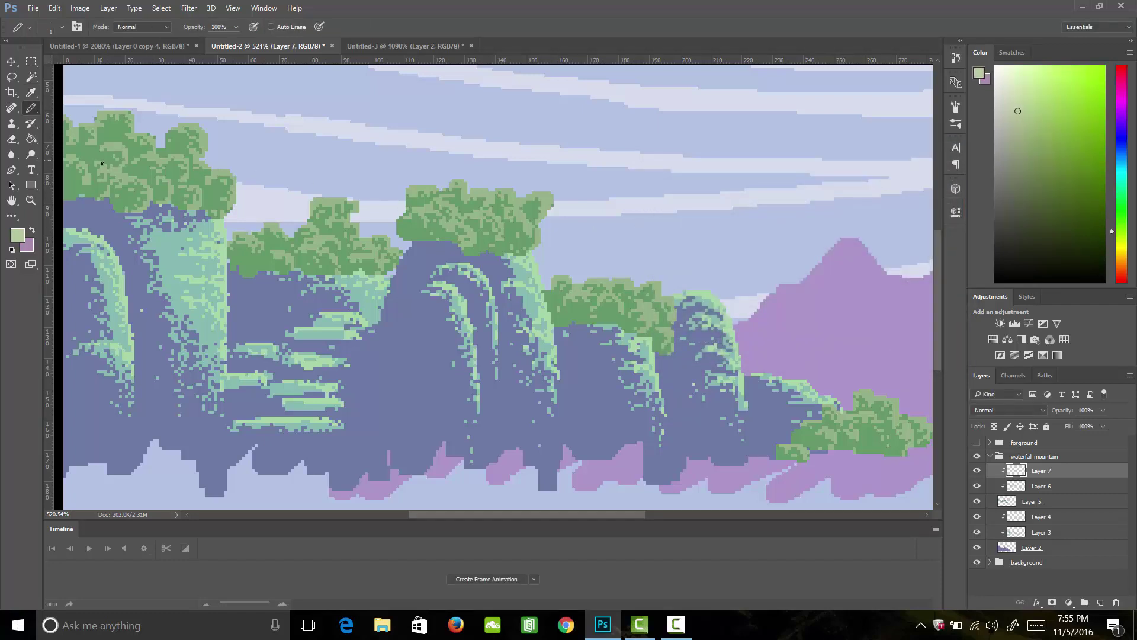
# Pencil a pale highlight stroke on the left canopy and dot highlights over the middle canopy.
pyautogui.moveTo(91, 184)
pyautogui.mouseDown()
pyautogui.moveTo(72, 155)
pyautogui.moveTo(123, 150)
pyautogui.moveTo(96, 142)
pyautogui.mouseUp()
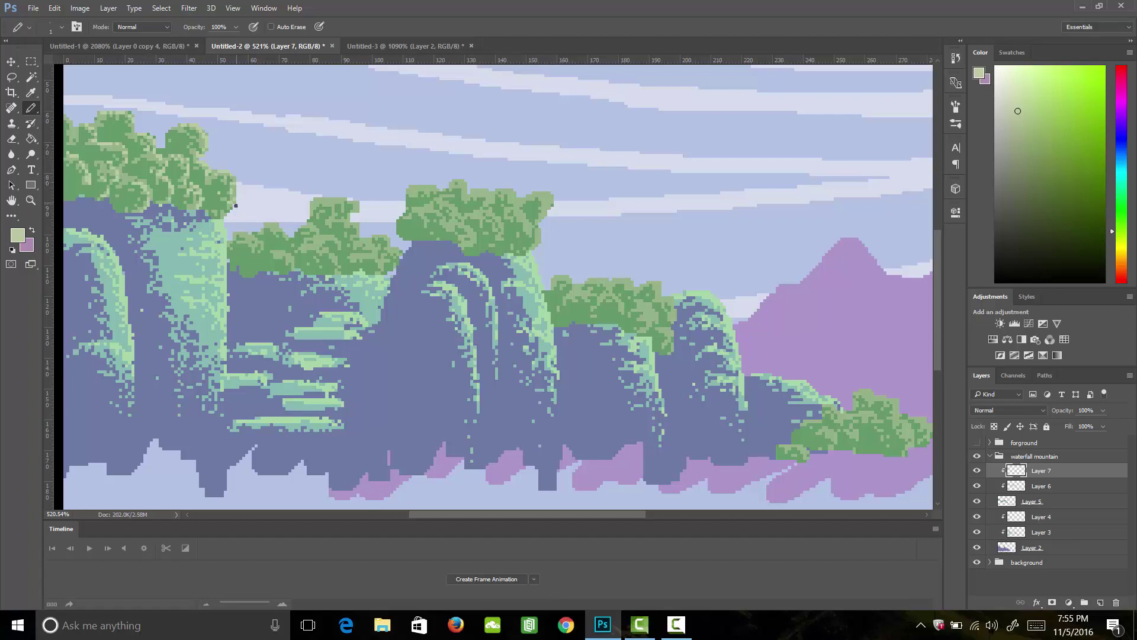
pyautogui.click(283, 257)
pyautogui.moveTo(231, 241); pyautogui.dragTo(264, 240)
pyautogui.click(270, 223)
pyautogui.click(320, 234)
pyautogui.click(332, 255)
pyautogui.click(342, 266)
# Highlight the right side and top edge of the middle canopy.
pyautogui.click(357, 254)
pyautogui.click(382, 262)
pyautogui.click(369, 247)
pyautogui.click(357, 240)
pyautogui.click(385, 239)
pyautogui.click(399, 250)
pyautogui.click(357, 234)
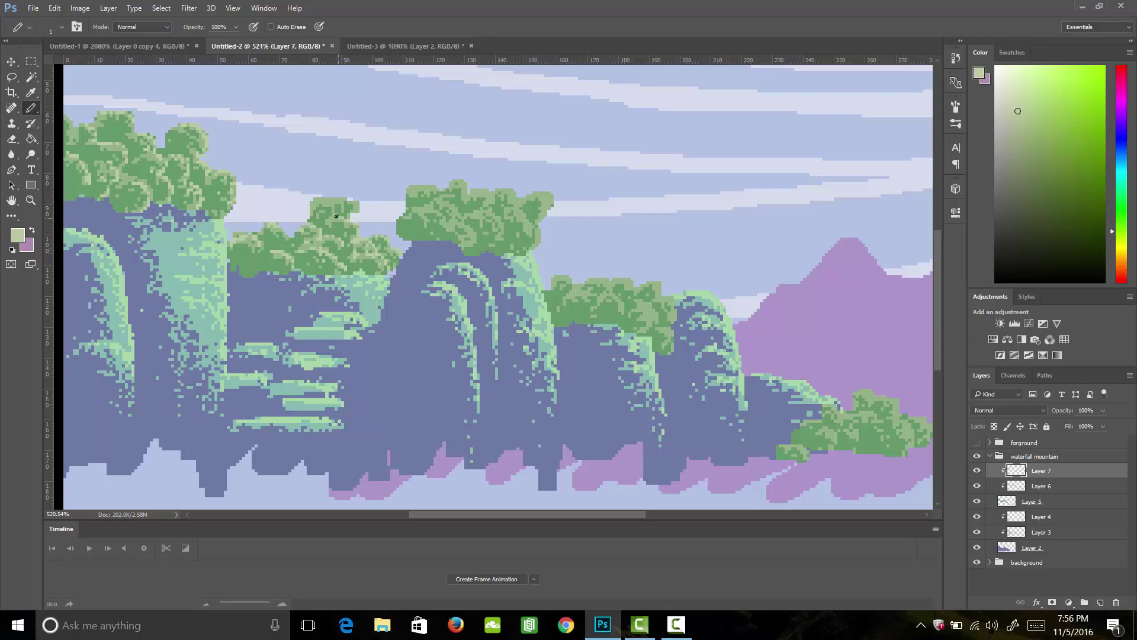
pyautogui.moveTo(343, 200); pyautogui.dragTo(312, 201)
# Dot pale highlights across the right tree canopy.
pyautogui.click(443, 215)
pyautogui.click(451, 206)
pyautogui.click(416, 210)
pyautogui.click(465, 190)
pyautogui.click(471, 193)
pyautogui.click(492, 194)
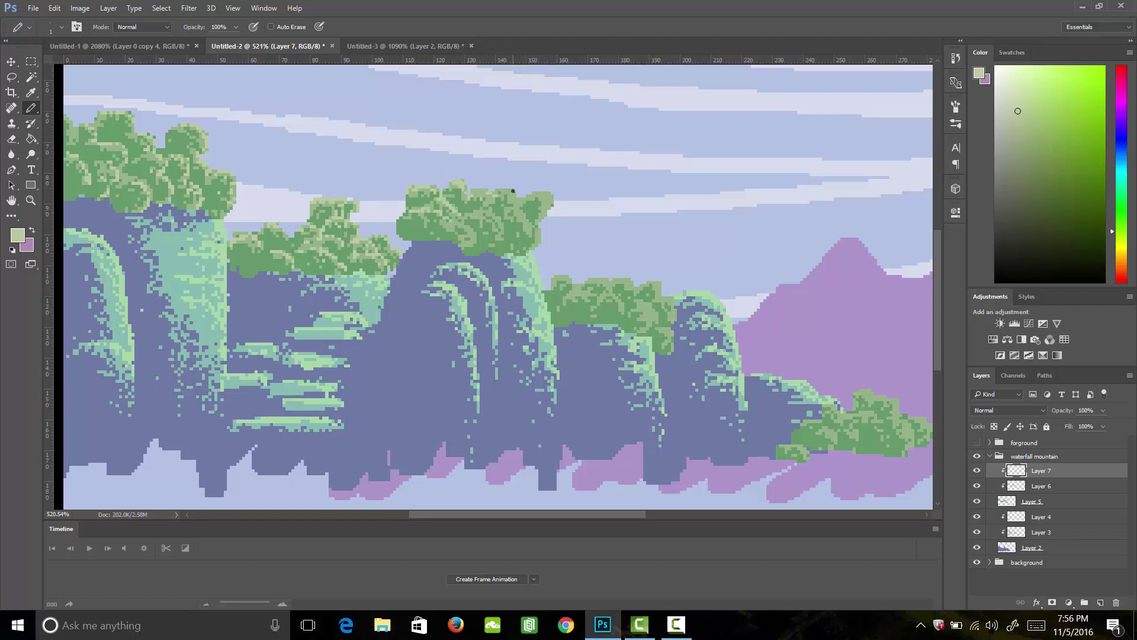
pyautogui.click(505, 190)
pyautogui.click(522, 199)
pyautogui.click(491, 217)
pyautogui.click(503, 231)
pyautogui.click(472, 211)
pyautogui.click(473, 232)
pyautogui.click(476, 241)
pyautogui.click(523, 221)
# Highlight the right canopy's bump and dot highlights across the lower-right canopy top.
pyautogui.click(540, 225)
pyautogui.click(548, 207)
pyautogui.click(548, 197)
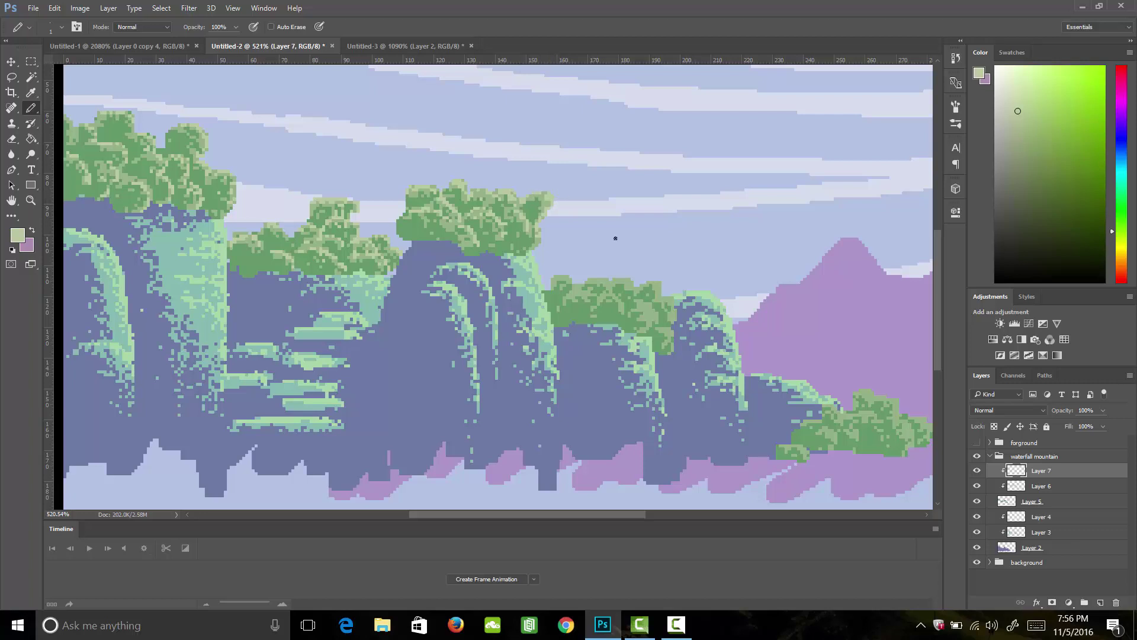
pyautogui.click(557, 279)
pyautogui.click(569, 279)
pyautogui.click(584, 290)
pyautogui.click(596, 281)
pyautogui.click(611, 284)
pyautogui.click(618, 299)
pyautogui.click(622, 281)
pyautogui.click(628, 308)
pyautogui.click(635, 289)
pyautogui.click(656, 287)
# Highlight the lower-right canopy's right edge and begin dotting the lower-right bush.
pyautogui.click(668, 300)
pyautogui.click(674, 314)
pyautogui.click(652, 325)
pyautogui.click(647, 305)
pyautogui.click(633, 301)
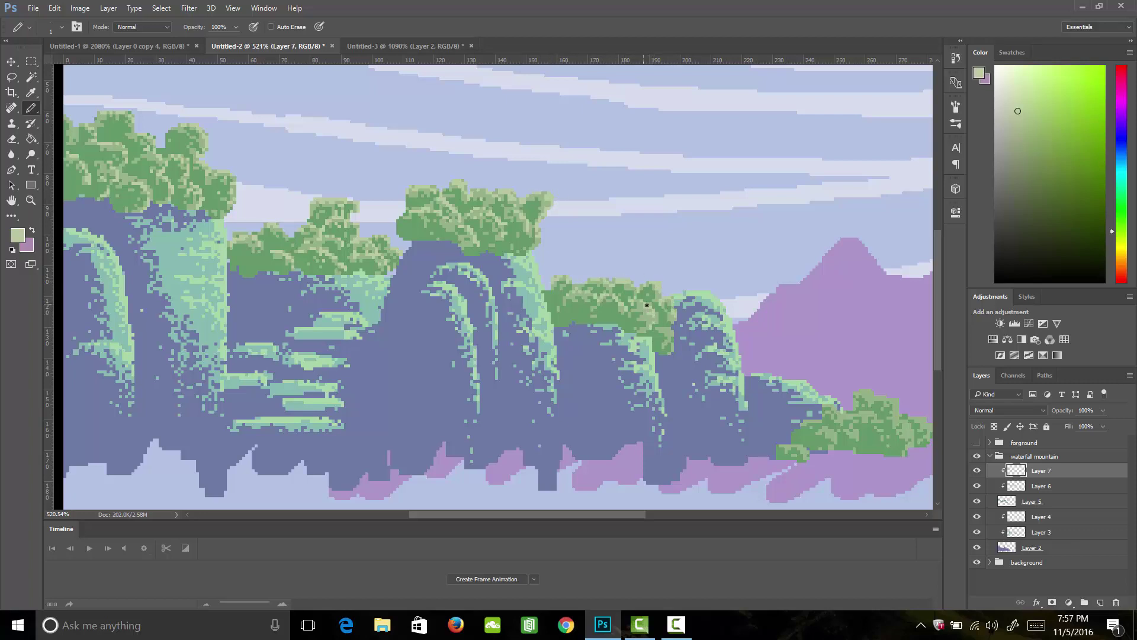
pyautogui.click(670, 344)
pyautogui.click(799, 450)
pyautogui.click(811, 425)
pyautogui.click(830, 435)
pyautogui.click(855, 430)
# Add pale highlights across the lower-right bush out to its right edge.
pyautogui.click(825, 408)
pyautogui.click(857, 411)
pyautogui.click(871, 413)
pyautogui.click(878, 431)
pyautogui.click(868, 398)
pyautogui.click(891, 404)
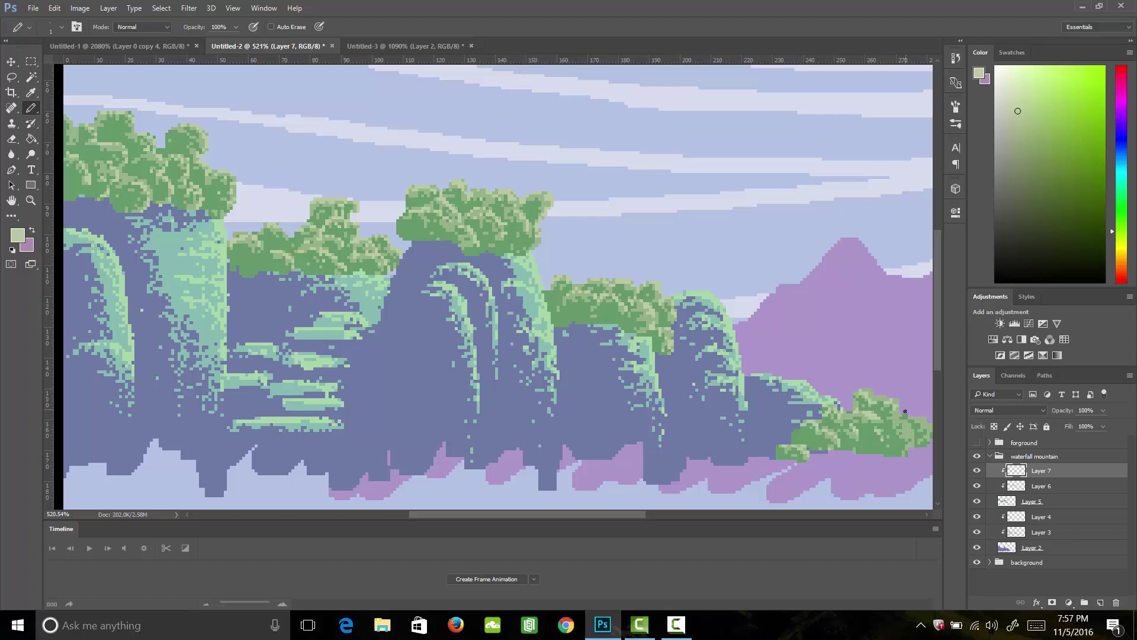
pyautogui.click(904, 413)
pyautogui.click(907, 423)
pyautogui.scroll(1, 909, 439)
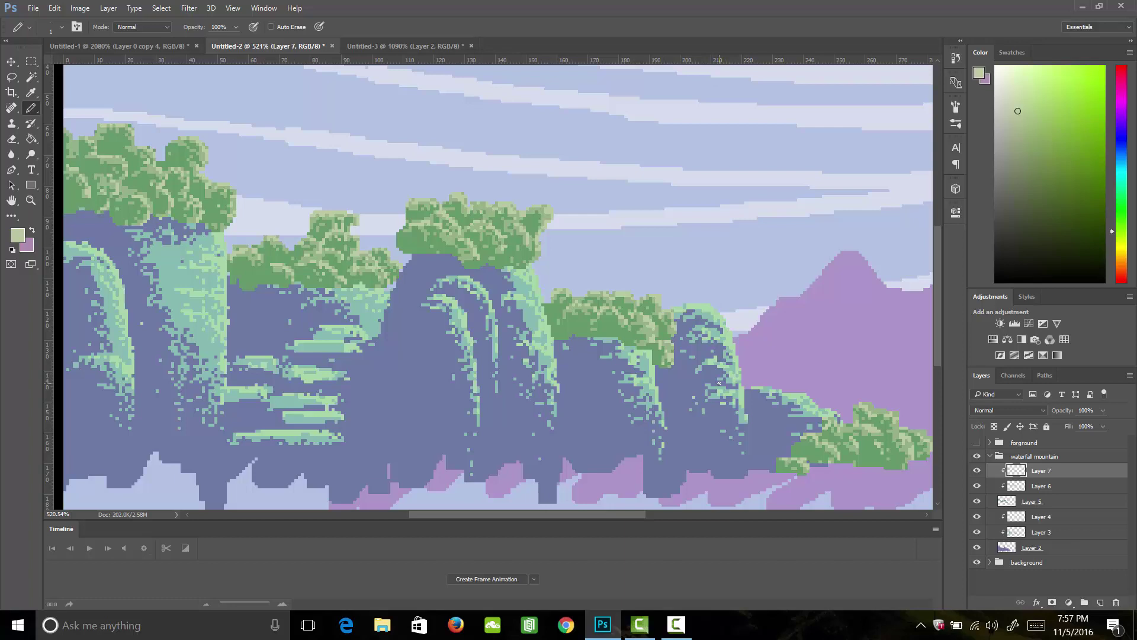
# Set Layer 6 and Layer 7 to 75% opacity and dismiss the no-layer-selected error.
pyautogui.press('shift')
pyautogui.keyDown('shift'); pyautogui.click(1042, 486); pyautogui.keyUp('shift')
pyautogui.click(1103, 410)
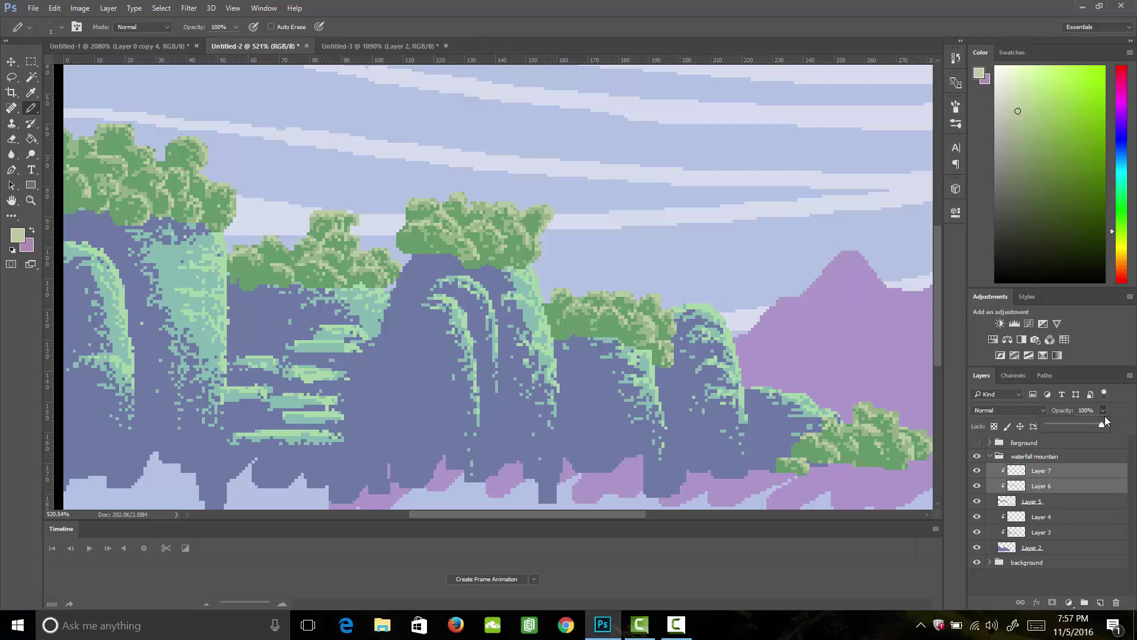
pyautogui.moveTo(1093, 424); pyautogui.dragTo(1084, 426)
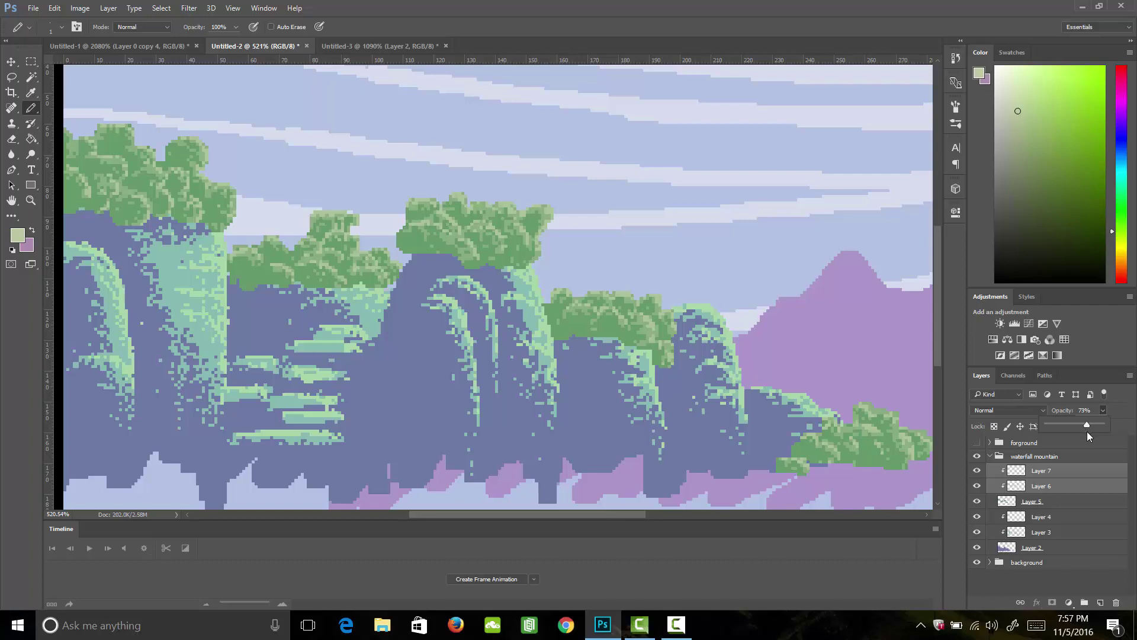
pyautogui.click(1103, 411)
pyautogui.click(1116, 413)
pyautogui.click(390, 315)
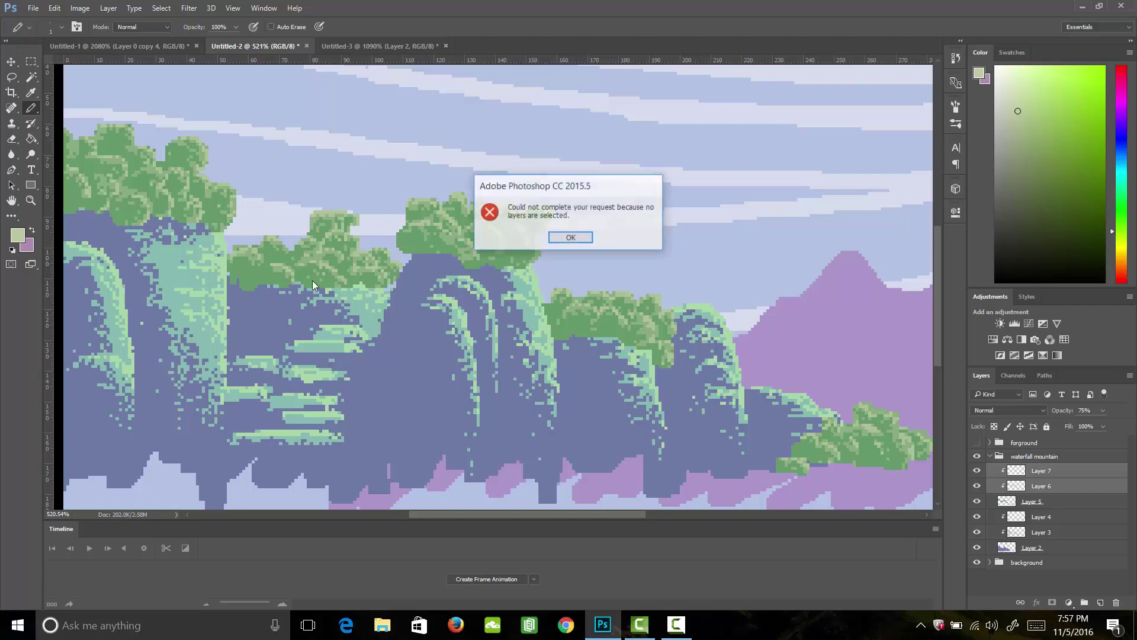
pyautogui.click(560, 237)
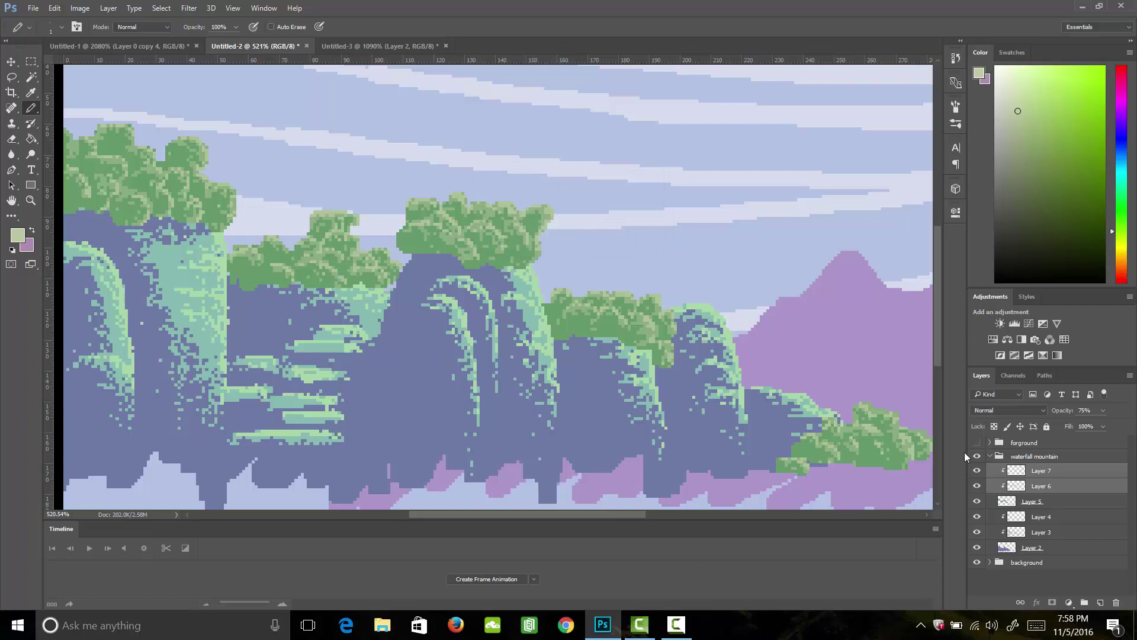
# Check Layer 4's contents, then merge Layer 3 and Layer 4 into one layer.
pyautogui.click(1040, 517)
pyautogui.click(978, 517)
pyautogui.click(978, 517)
pyautogui.click(977, 516)
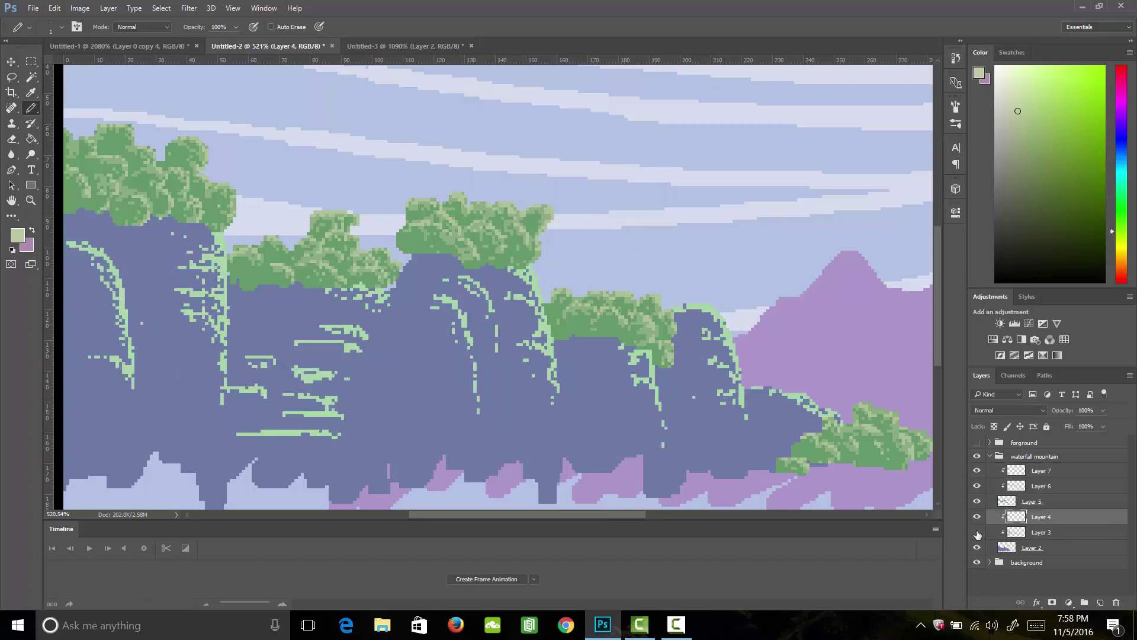
pyautogui.click(977, 516)
pyautogui.keyDown('shift'); pyautogui.click(1040, 532); pyautogui.keyUp('shift')
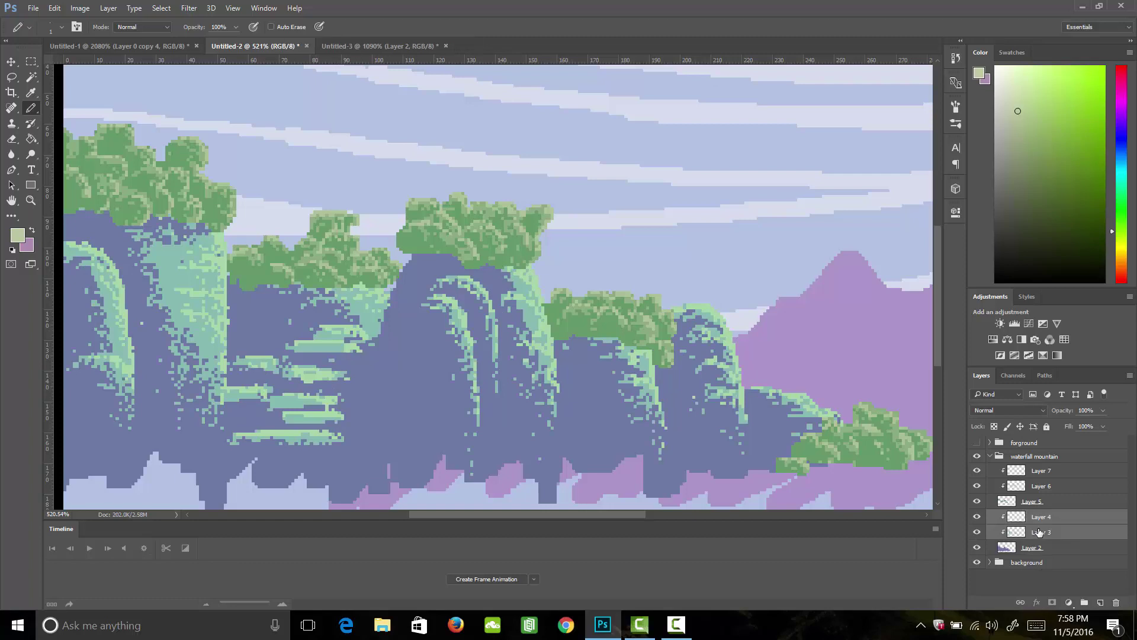
pyautogui.rightClick(1040, 532)
pyautogui.click(770, 494)
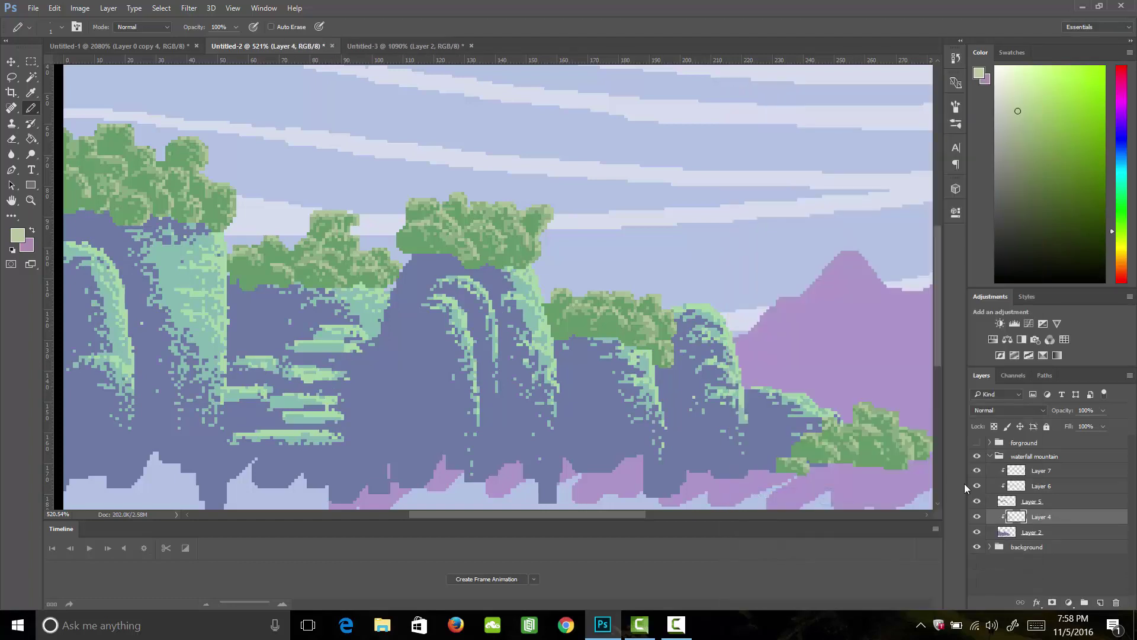
pyautogui.click(978, 516)
pyautogui.click(978, 517)
# Erase the light teal waterfall pixels beneath the left, middle and right tree canopies.
pyautogui.press('e')
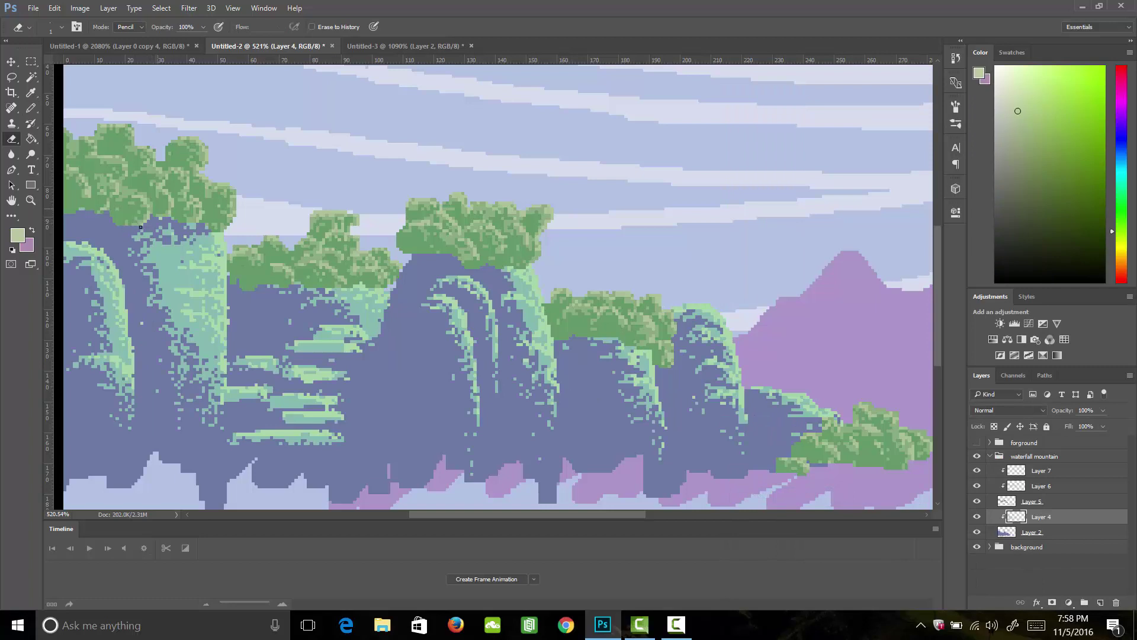
pyautogui.moveTo(208, 234)
pyautogui.mouseDown()
pyautogui.moveTo(199, 238)
pyautogui.moveTo(195, 220)
pyautogui.mouseUp()
pyautogui.moveTo(309, 285)
pyautogui.mouseDown()
pyautogui.moveTo(376, 293)
pyautogui.moveTo(384, 280)
pyautogui.moveTo(388, 291)
pyautogui.moveTo(374, 303)
pyautogui.moveTo(338, 300)
pyautogui.moveTo(329, 281)
pyautogui.mouseUp()
pyautogui.moveTo(503, 268); pyautogui.dragTo(543, 268)
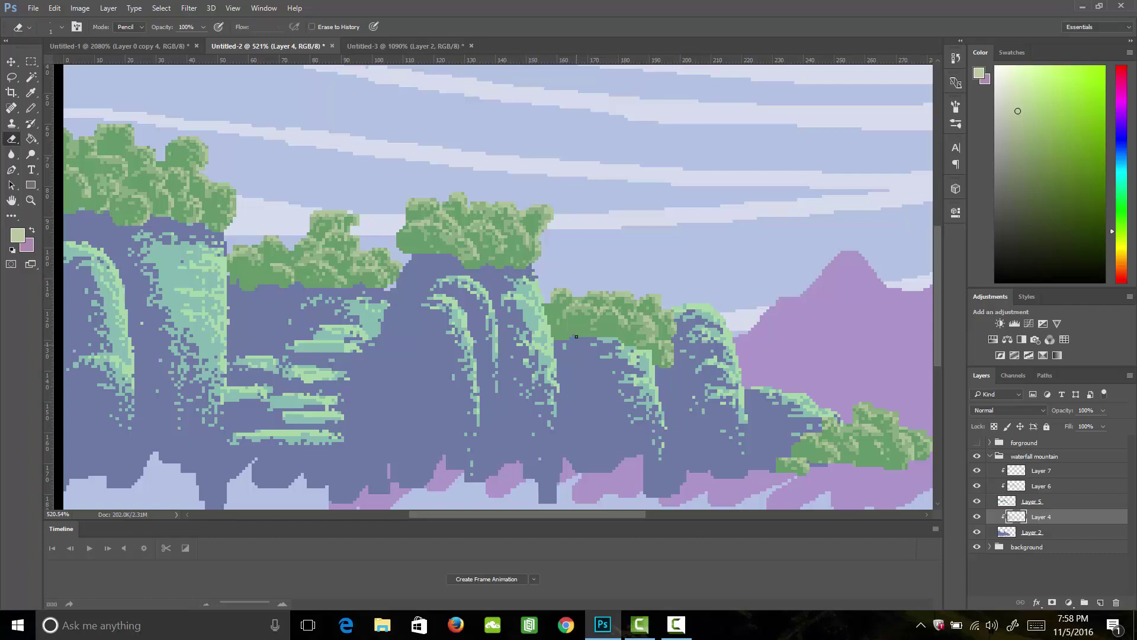
pyautogui.moveTo(576, 337); pyautogui.dragTo(622, 341)
pyautogui.moveTo(545, 350); pyautogui.dragTo(555, 357)
pyautogui.hotkey('ctrl', 'z')
pyautogui.moveTo(620, 334); pyautogui.dragTo(650, 369)
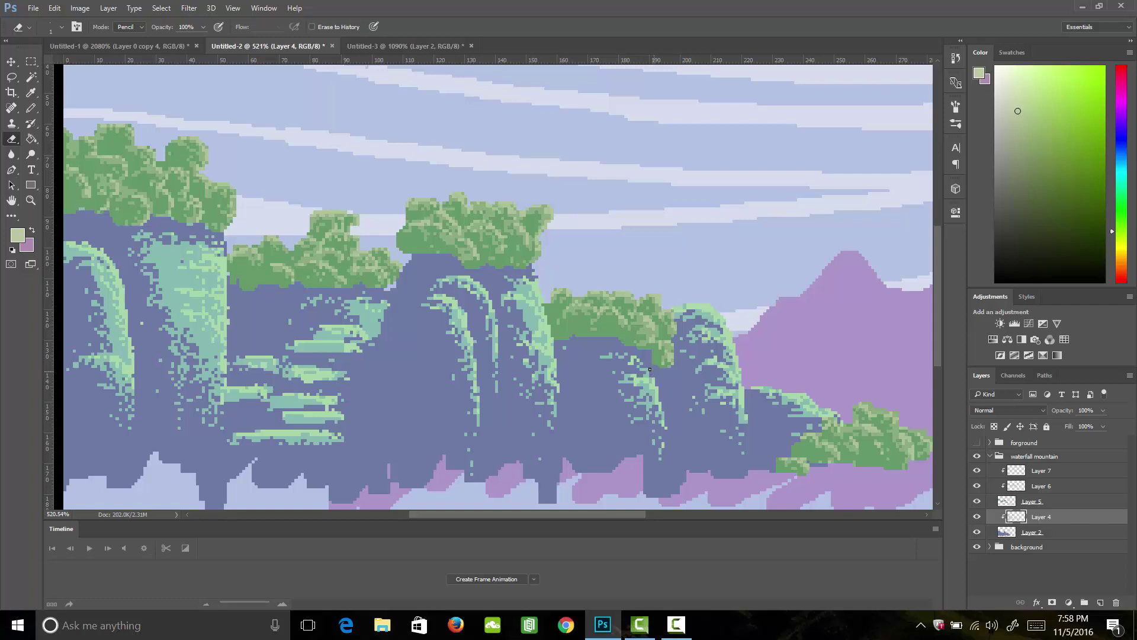
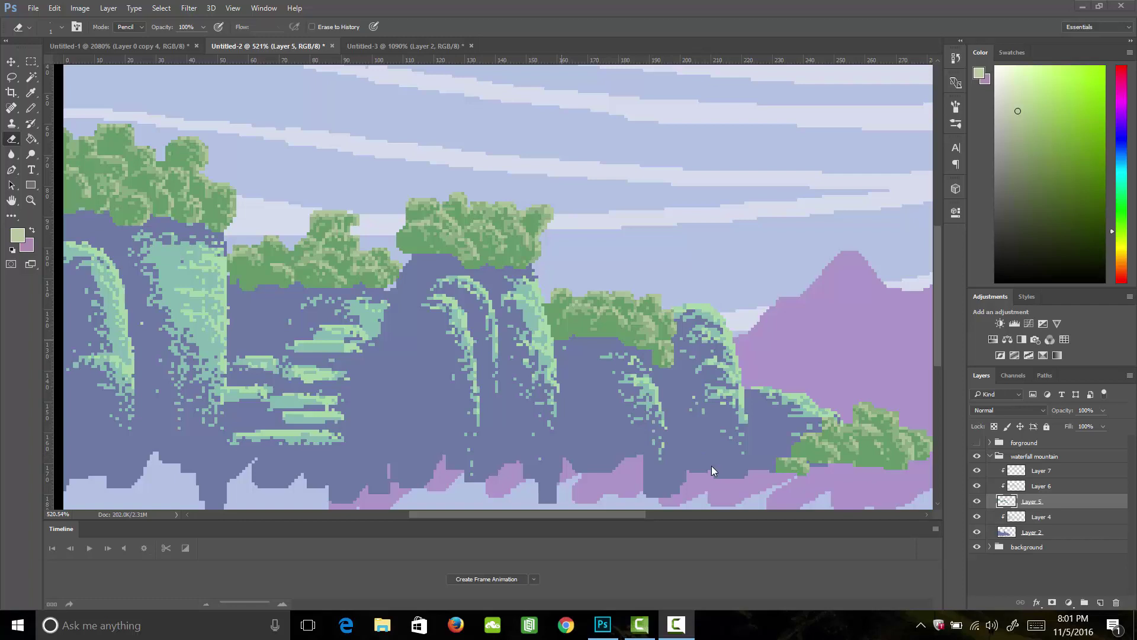
# Create a new group above waterfall mountain and name it 'water fall'.
pyautogui.click(1046, 457)
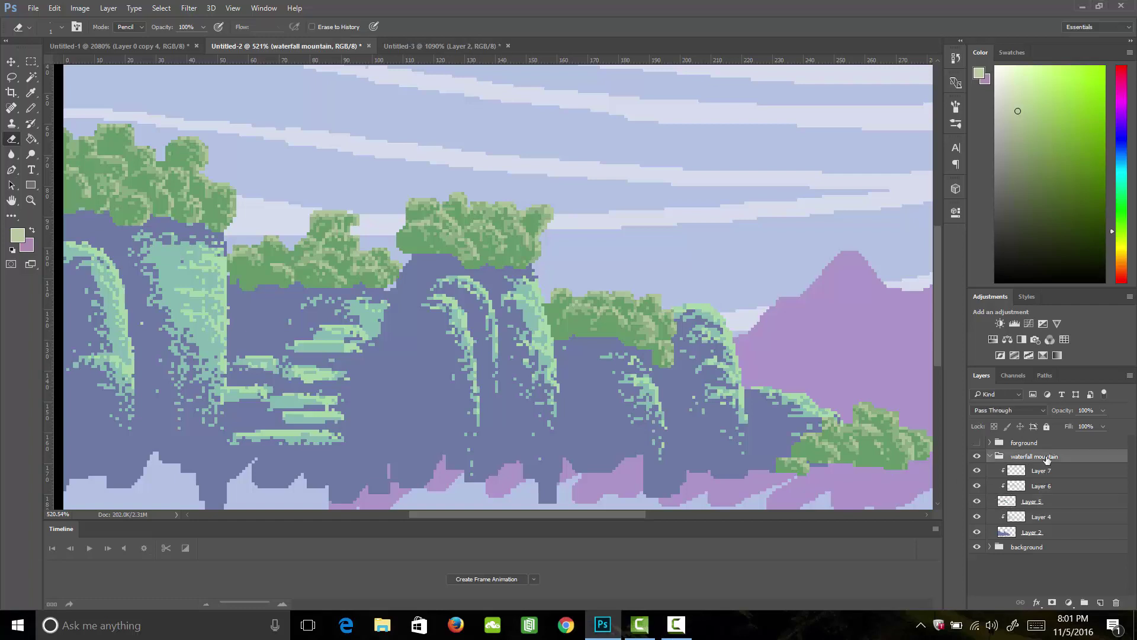
pyautogui.click(1084, 602)
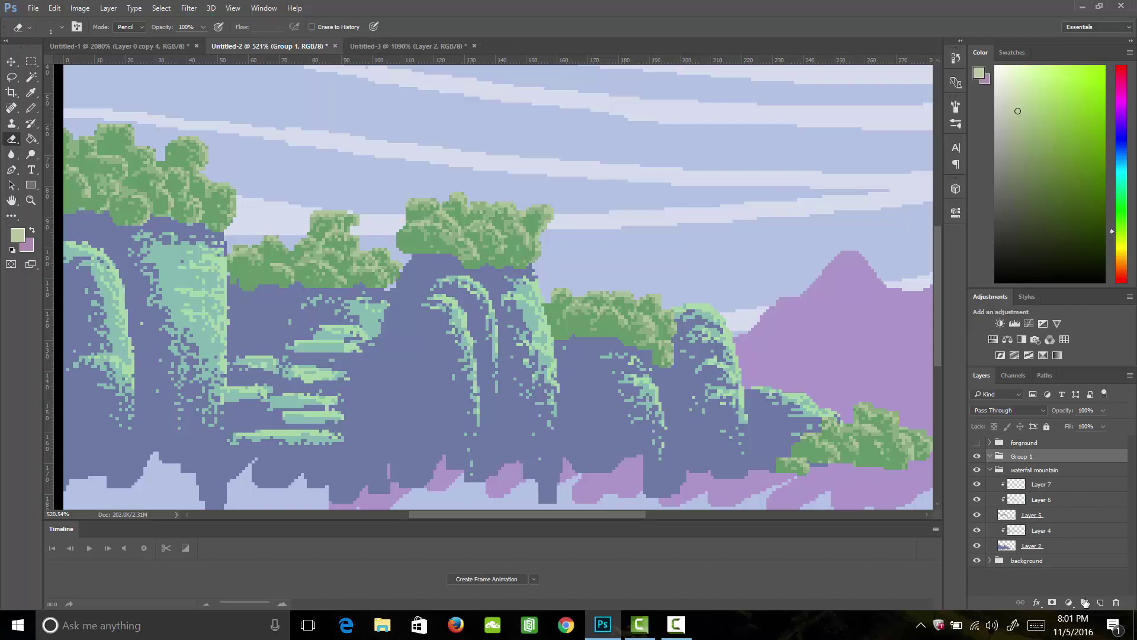
pyautogui.doubleClick(1029, 460)
pyautogui.write('wat')
pyautogui.write('fall')
pyautogui.press('Return')
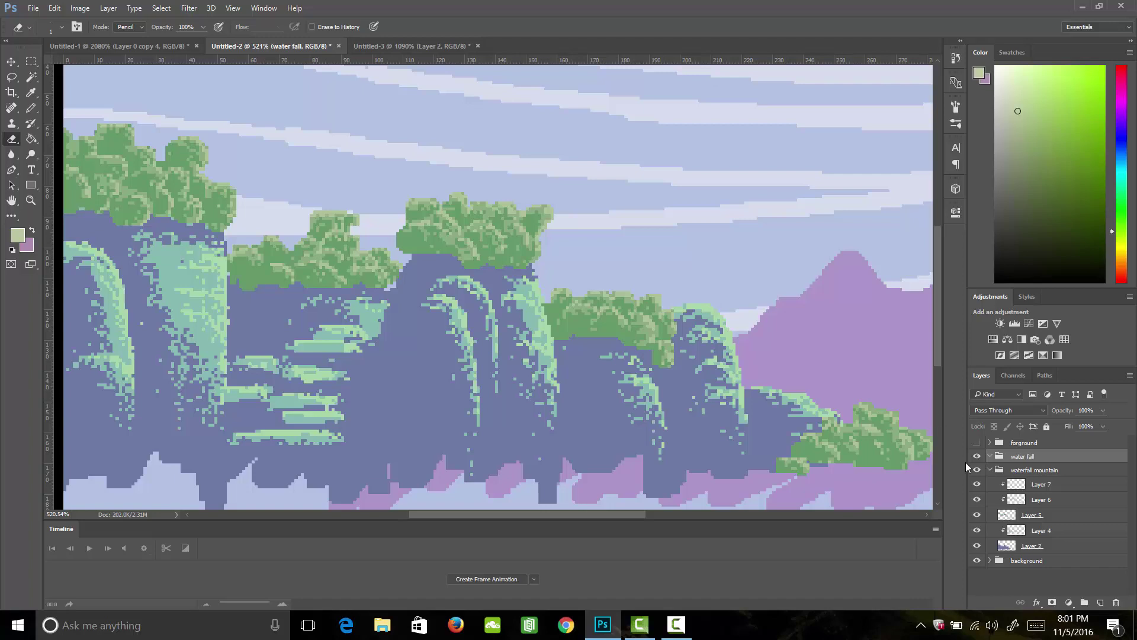
# Collapse the waterfall mountain and background groups and add empty Layer 8 inside 'water fall'.
pyautogui.click(1019, 469)
pyautogui.click(990, 470)
pyautogui.click(1023, 458)
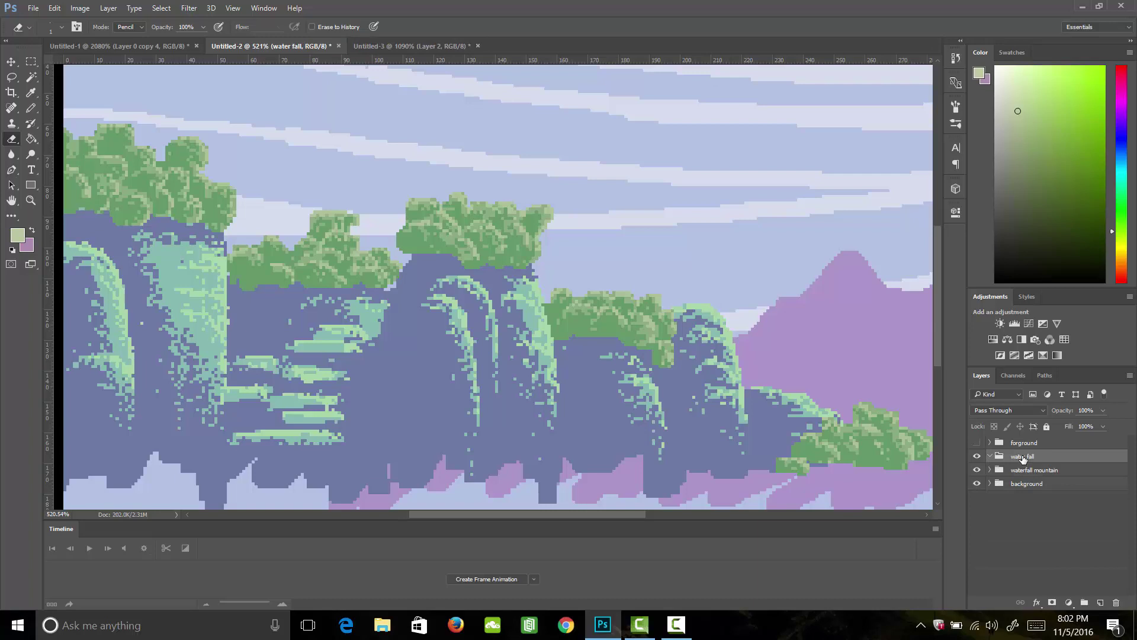
pyautogui.click(1100, 602)
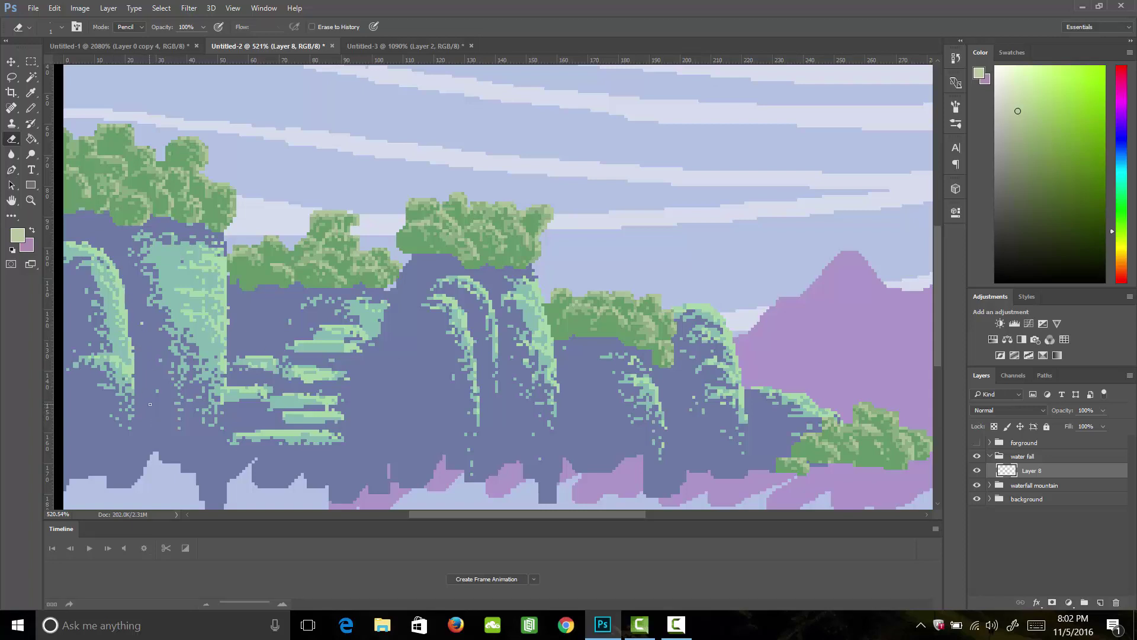
# Sample the cliff rock colour and lighten it to pale blue a5c2d6 with hue 205.
pyautogui.press('i')
pyautogui.click(153, 336)
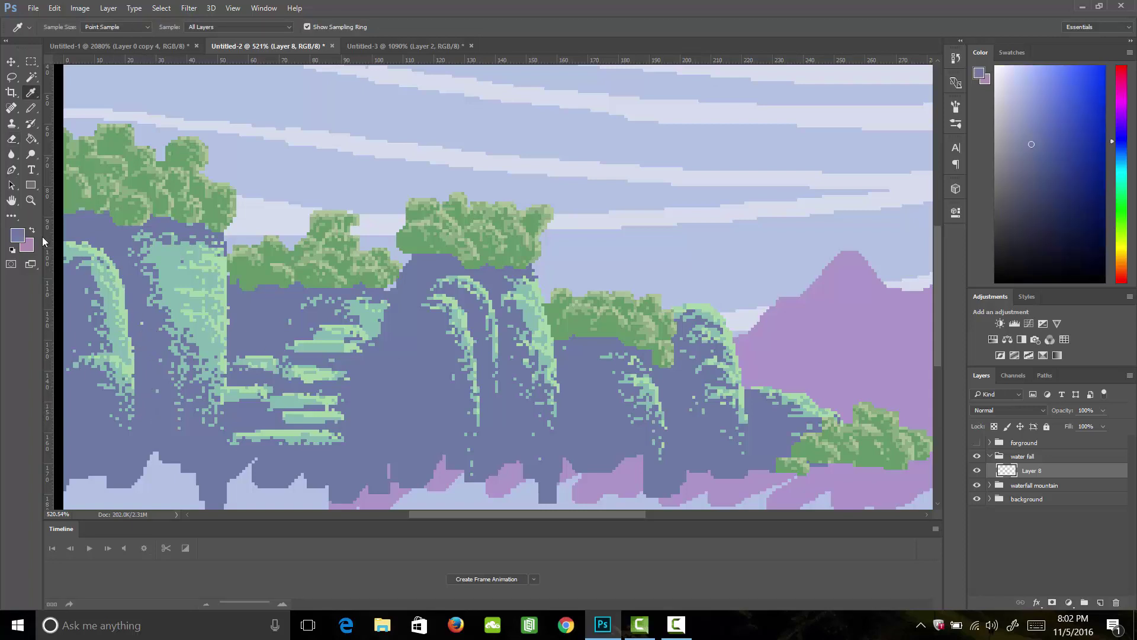
pyautogui.click(19, 235)
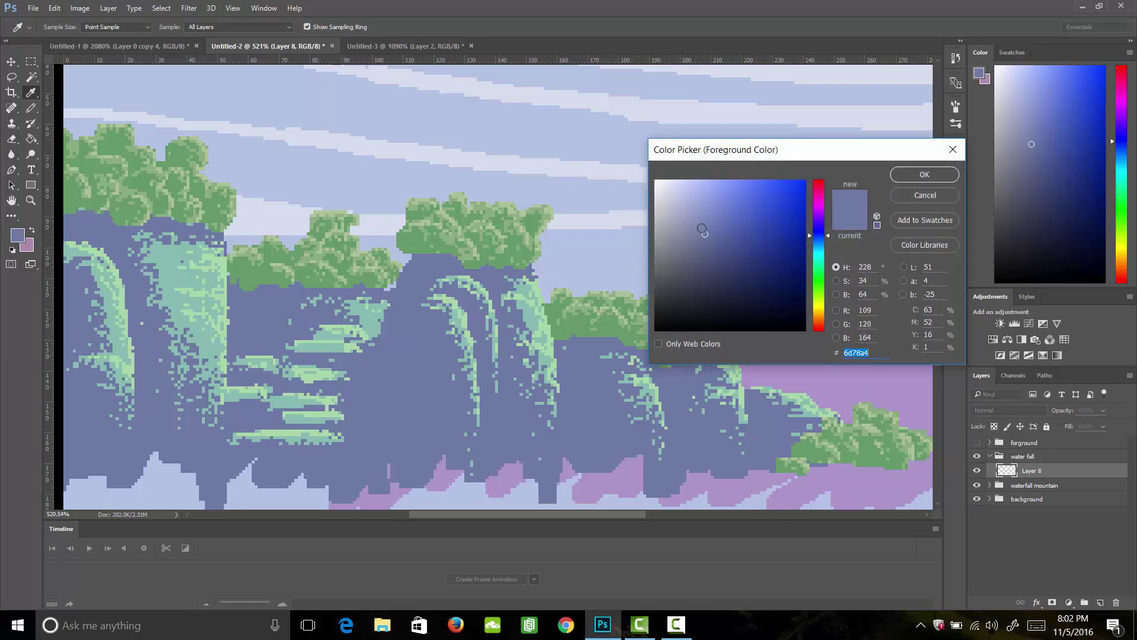
pyautogui.moveTo(702, 229); pyautogui.dragTo(689, 203)
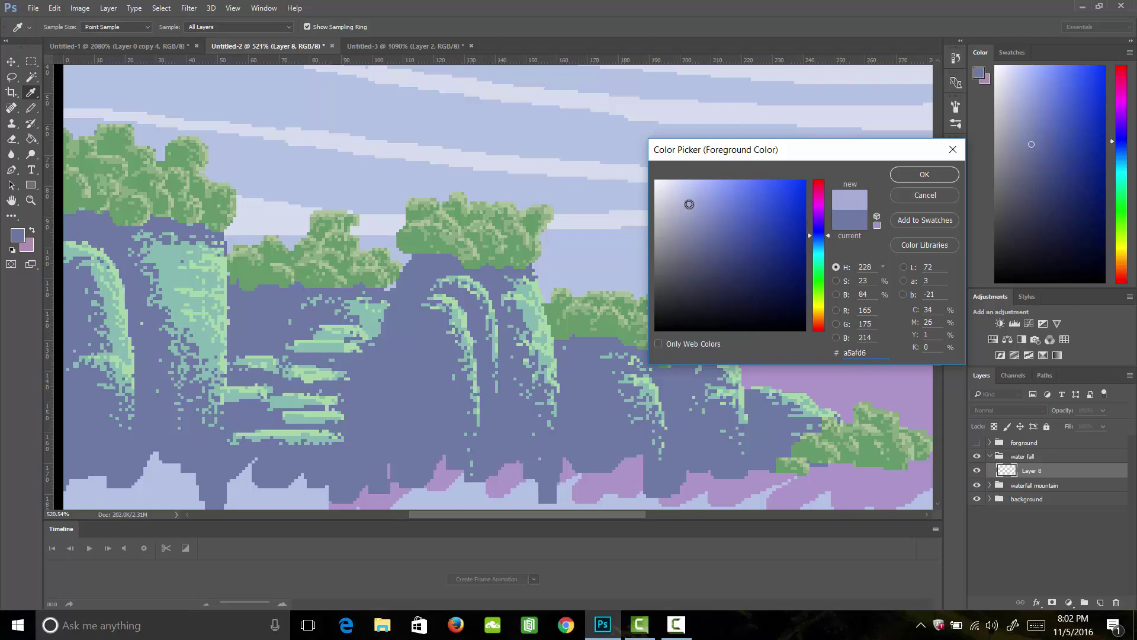
pyautogui.moveTo(820, 237); pyautogui.dragTo(820, 245)
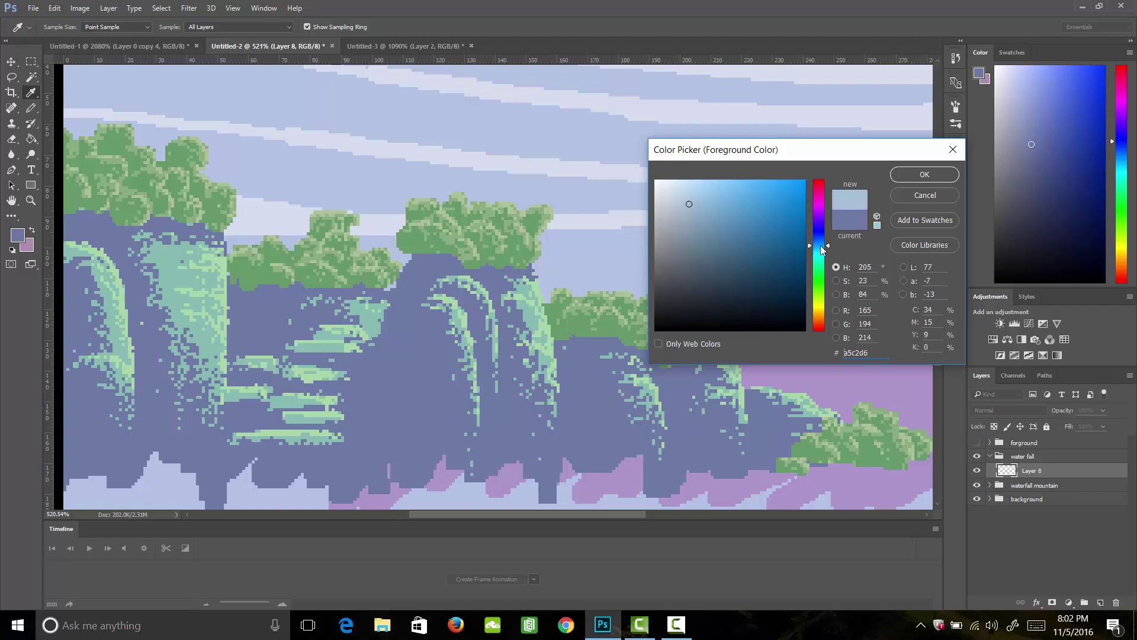
pyautogui.click(916, 175)
pyautogui.press('b')
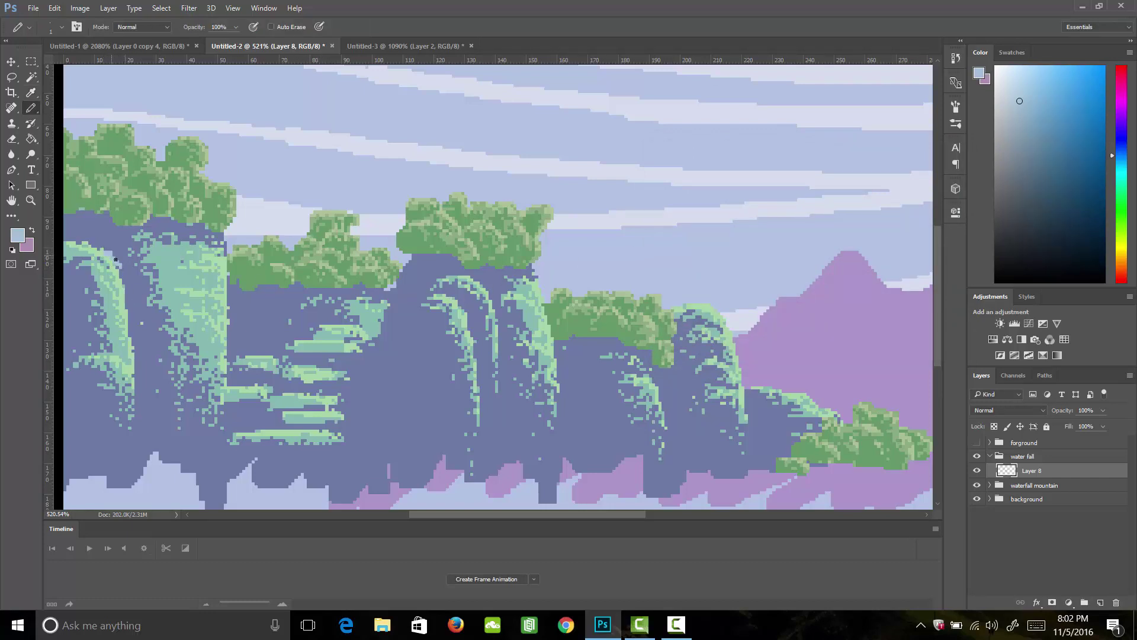
# Pencil a pale blue waterfall down the left cliff on Layer 8.
pyautogui.moveTo(97, 247)
pyautogui.mouseDown()
pyautogui.moveTo(138, 281)
pyautogui.moveTo(151, 448)
pyautogui.mouseUp()
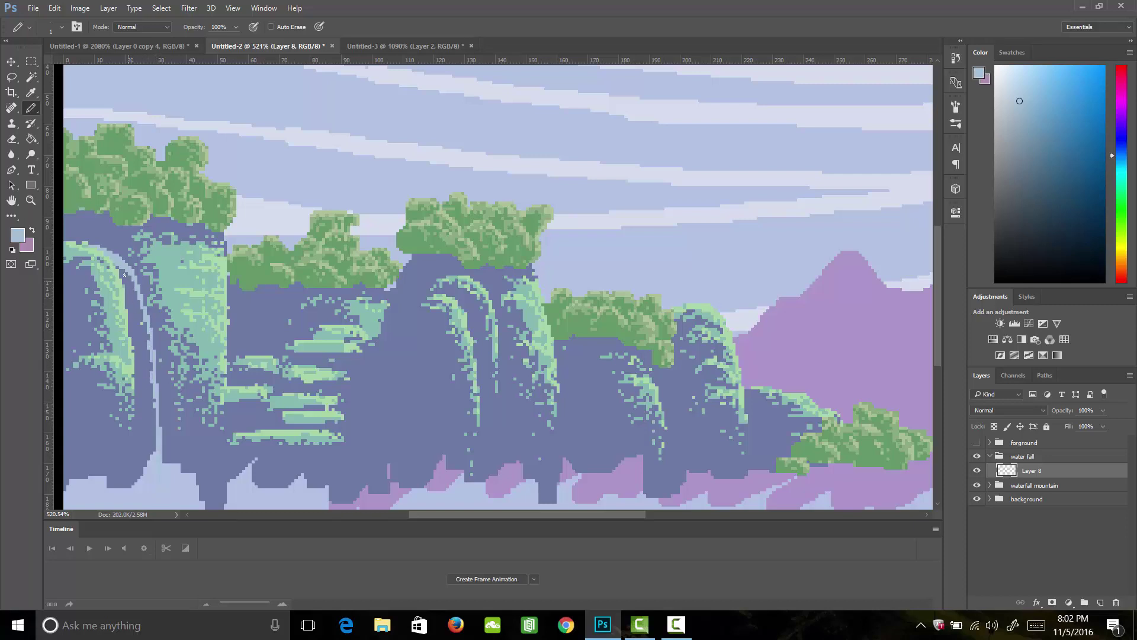
pyautogui.moveTo(133, 295)
pyautogui.mouseDown()
pyautogui.moveTo(117, 267)
pyautogui.moveTo(134, 327)
pyautogui.moveTo(134, 455)
pyautogui.moveTo(144, 409)
pyautogui.moveTo(153, 479)
pyautogui.moveTo(136, 313)
pyautogui.moveTo(146, 335)
pyautogui.moveTo(145, 324)
pyautogui.moveTo(129, 275)
pyautogui.mouseUp()
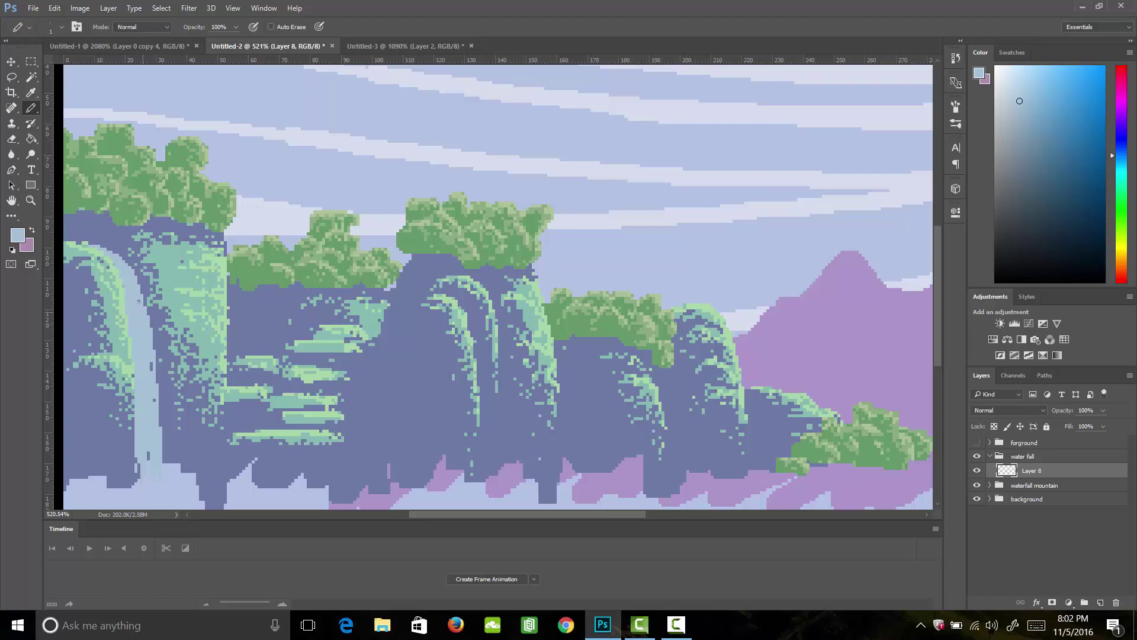
pyautogui.moveTo(151, 361); pyautogui.dragTo(152, 369)
# Draw thin pale blue streams falling below the middle green ledges, undoing stray strokes.
pyautogui.moveTo(324, 336); pyautogui.dragTo(316, 331)
pyautogui.moveTo(305, 342)
pyautogui.mouseDown()
pyautogui.moveTo(308, 366)
pyautogui.moveTo(312, 341)
pyautogui.mouseUp()
pyautogui.moveTo(253, 365)
pyautogui.mouseDown()
pyautogui.moveTo(261, 382)
pyautogui.moveTo(245, 433)
pyautogui.moveTo(252, 409)
pyautogui.mouseUp()
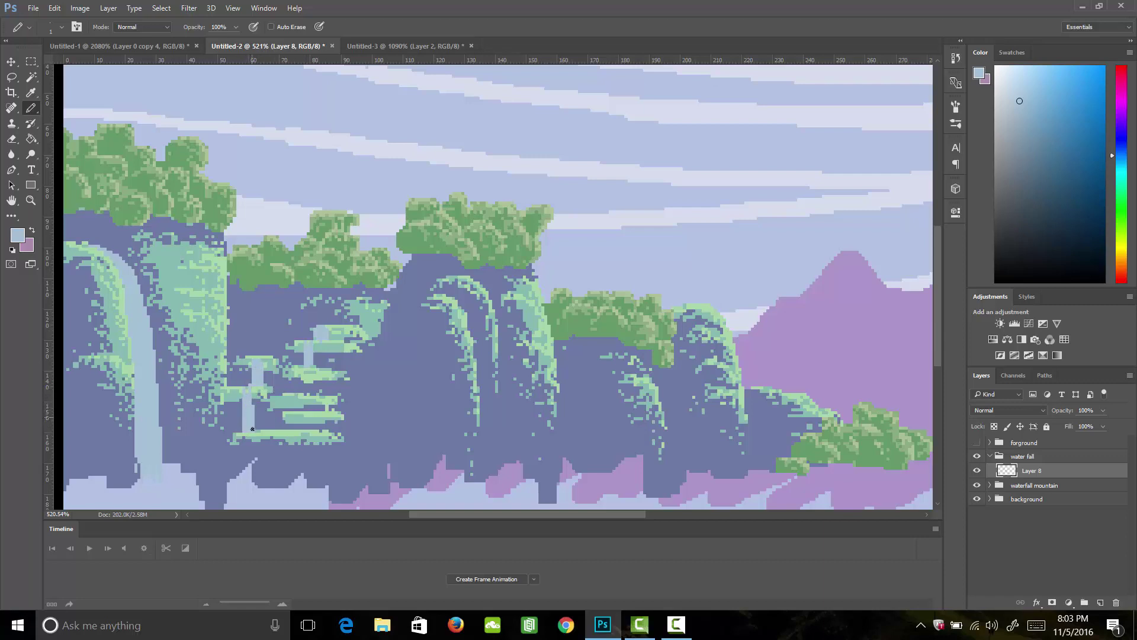
pyautogui.hotkey('ctrl', 'z')
pyautogui.moveTo(320, 395)
pyautogui.mouseDown()
pyautogui.moveTo(321, 370)
pyautogui.moveTo(325, 395)
pyautogui.mouseUp()
pyautogui.moveTo(296, 414)
pyautogui.mouseDown()
pyautogui.moveTo(295, 393)
pyautogui.moveTo(316, 429)
pyautogui.moveTo(319, 420)
pyautogui.moveTo(278, 469)
pyautogui.mouseUp()
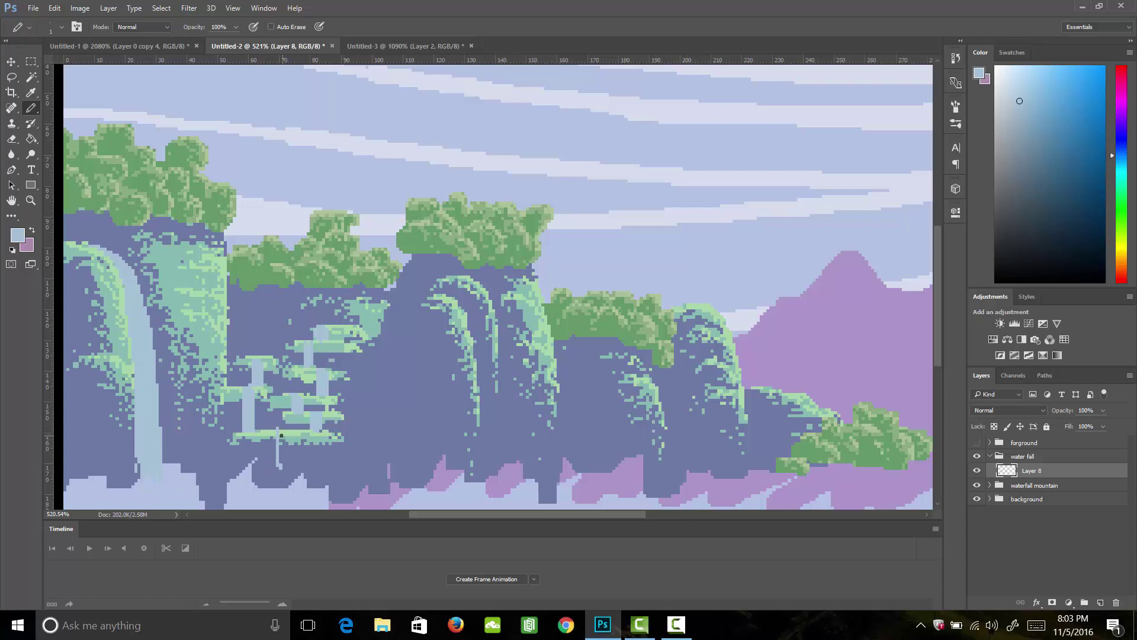
pyautogui.hotkey('ctrl', 'z')
pyautogui.moveTo(280, 465); pyautogui.dragTo(287, 437)
# Add Layers 9–12 and clip them to Layer 8, leaving Layer 9 active.
pyautogui.hotkey('ctrl', 'shift', 'alt', 'n')
pyautogui.hotkey('ctrl', 'shift', 'alt', 'n')
pyautogui.hotkey('ctrl', 'shift', 'alt', 'n')
pyautogui.hotkey('ctrl', 'shift', 'alt', 'n')
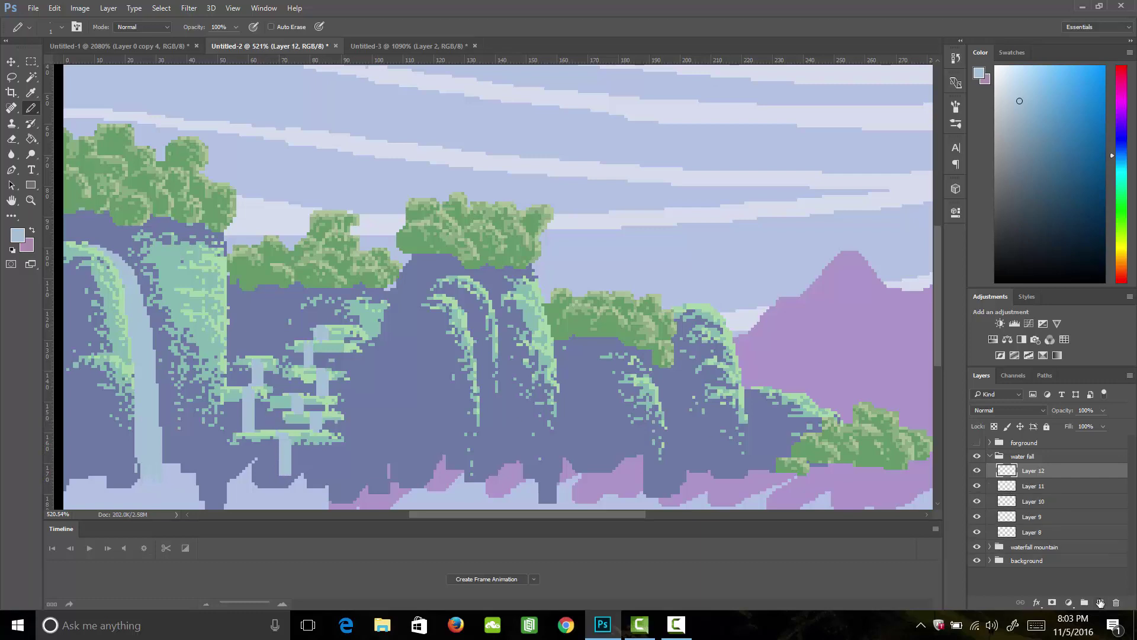
pyautogui.keyDown('shift'); pyautogui.click(1052, 517); pyautogui.keyUp('shift')
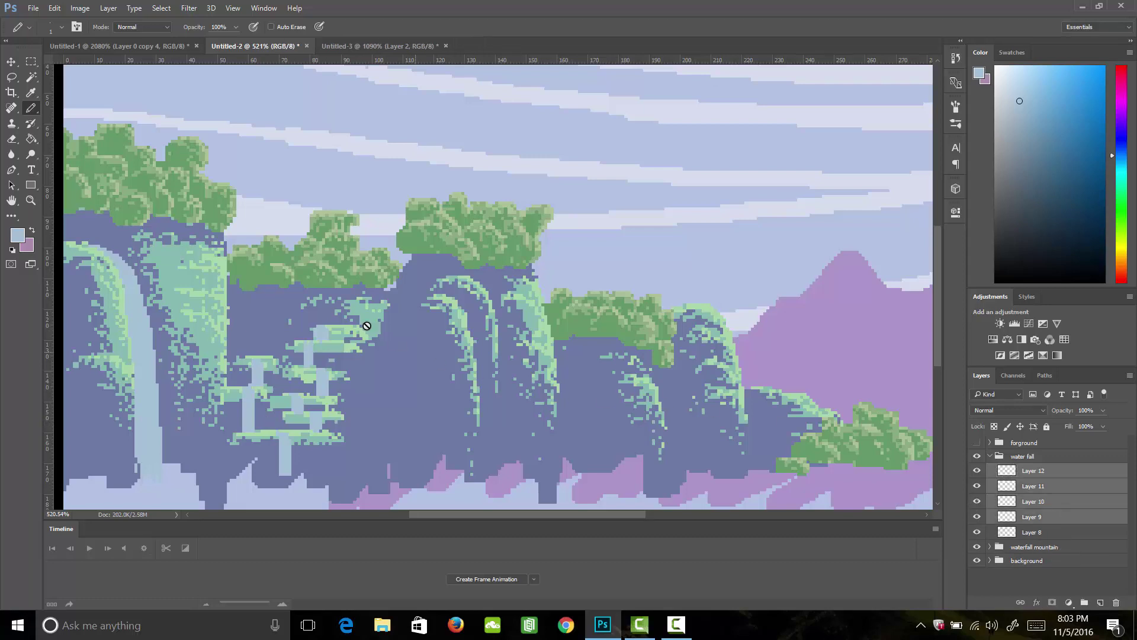
pyautogui.click(109, 9)
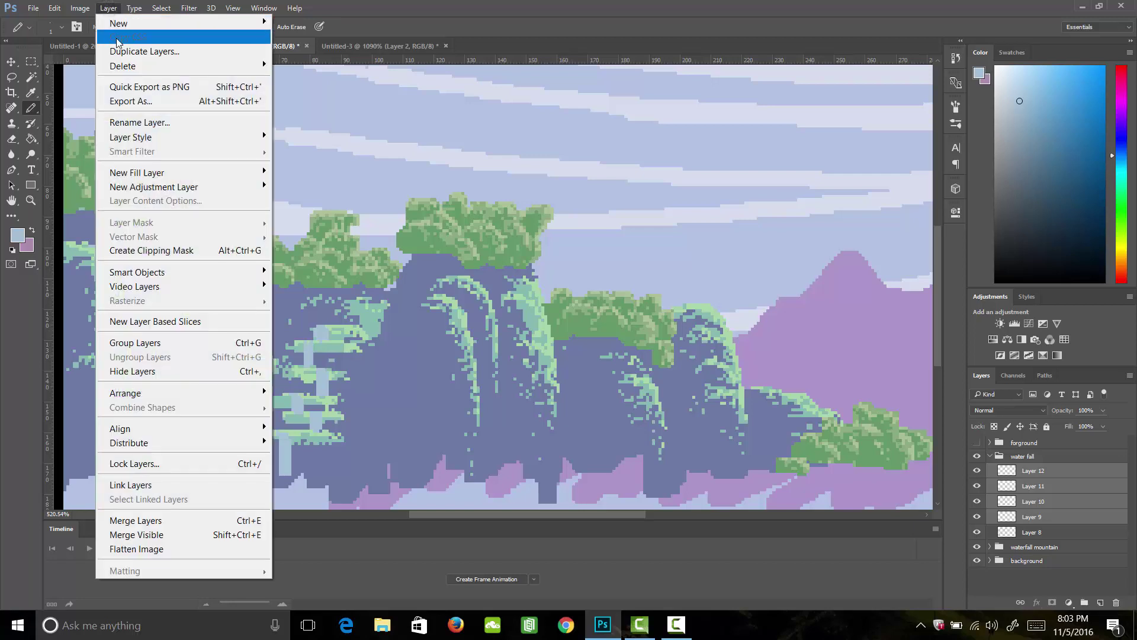
pyautogui.click(214, 252)
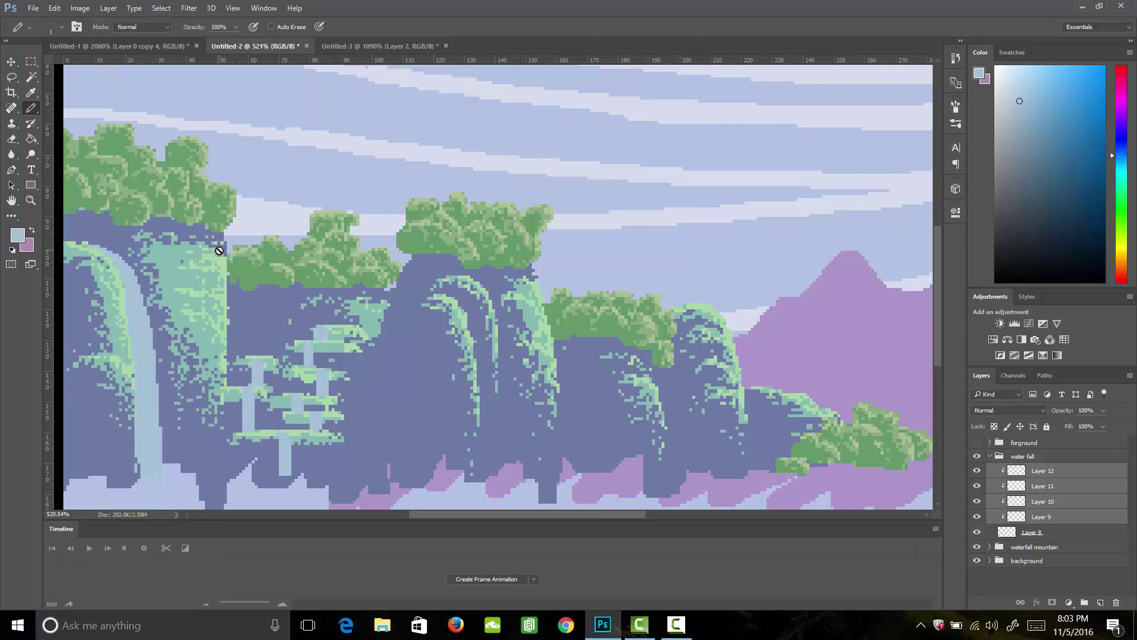
pyautogui.click(1045, 519)
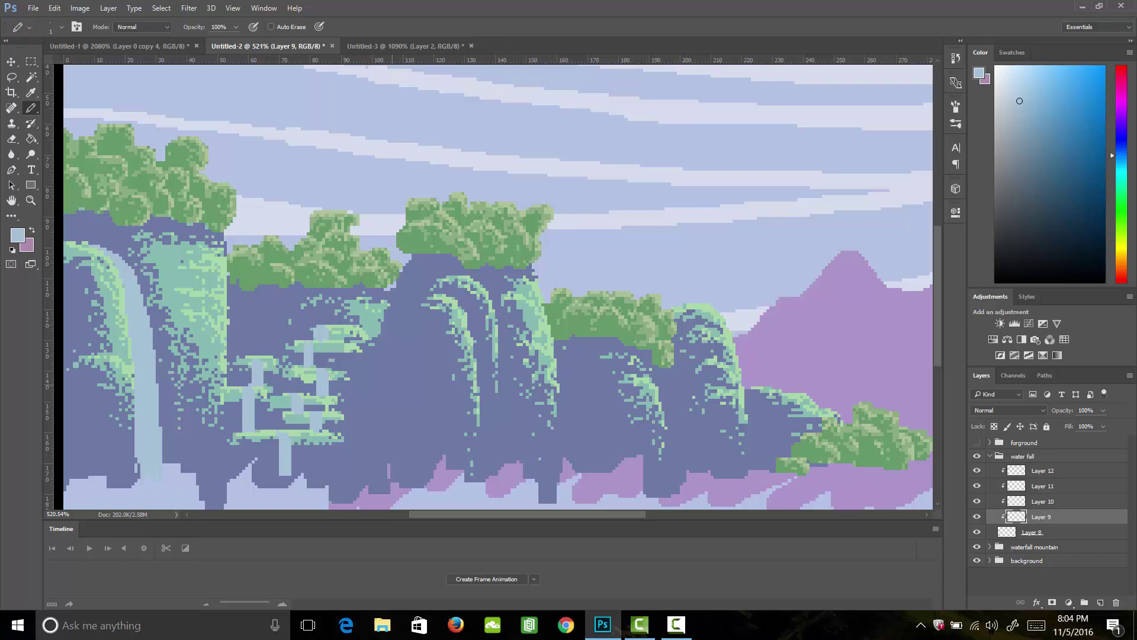
# Set the foreground colour to the paler blue cbdeeb.
pyautogui.click(24, 237)
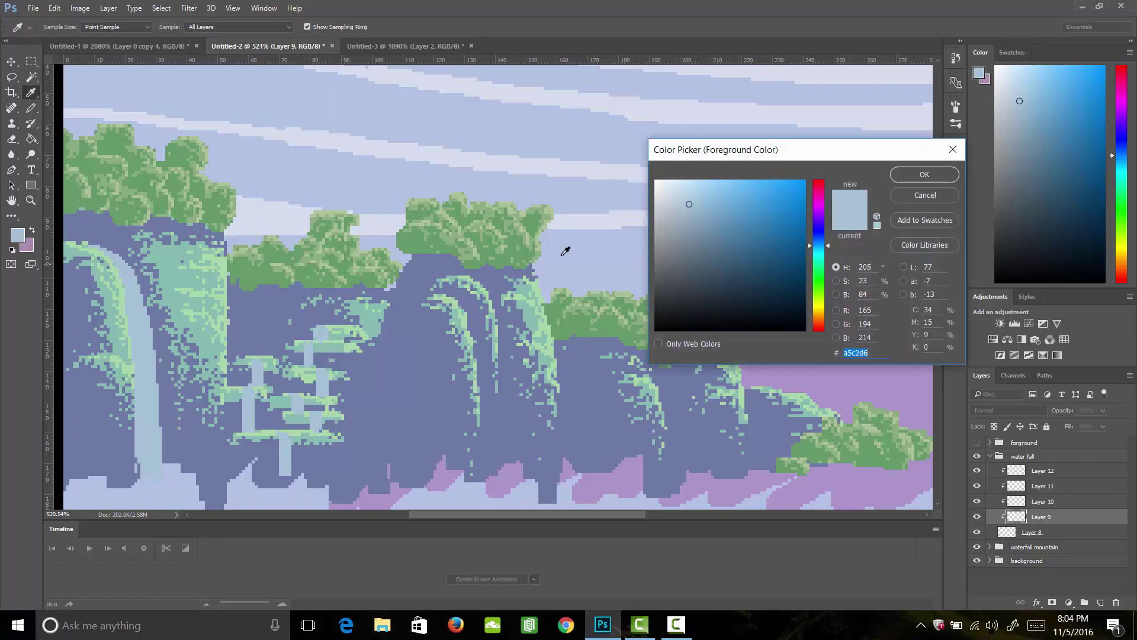
pyautogui.click(675, 191)
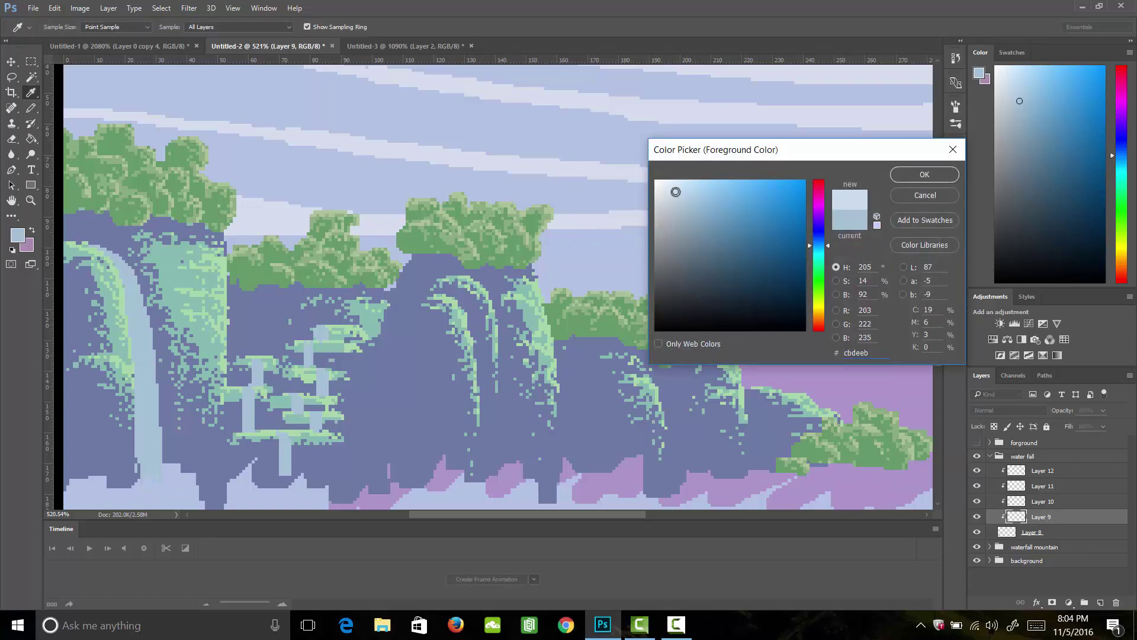
pyautogui.click(922, 174)
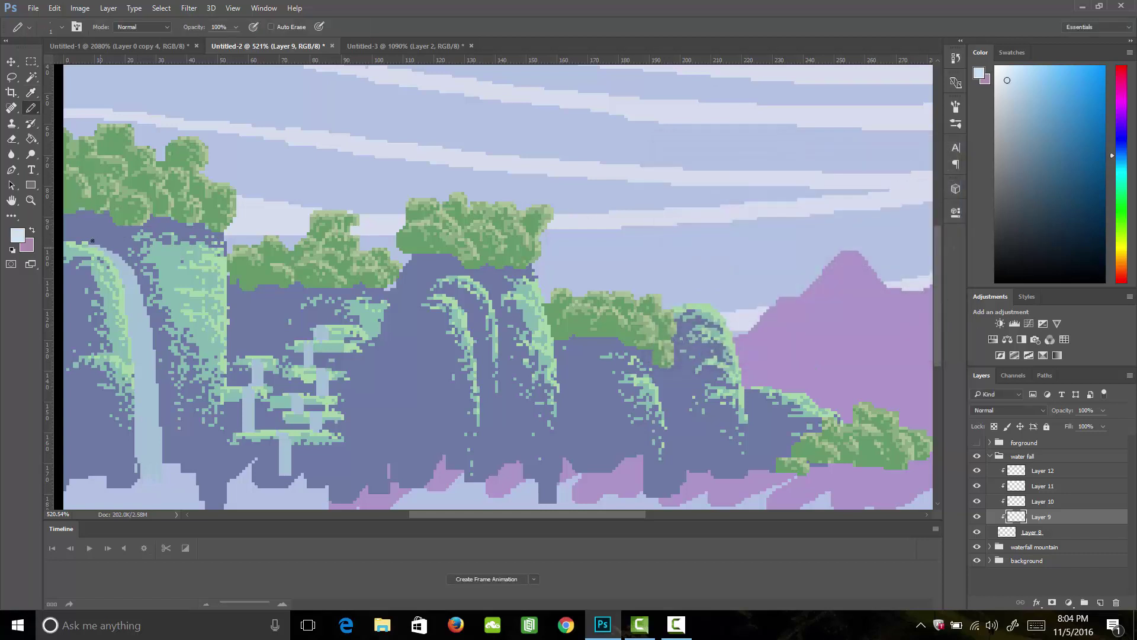
# Paint pale highlight pixels from the top arc to the bottom of the left waterfall.
pyautogui.moveTo(93, 241)
pyautogui.mouseDown()
pyautogui.moveTo(123, 270)
pyautogui.moveTo(139, 311)
pyautogui.mouseUp()
pyautogui.moveTo(129, 290); pyautogui.dragTo(130, 303)
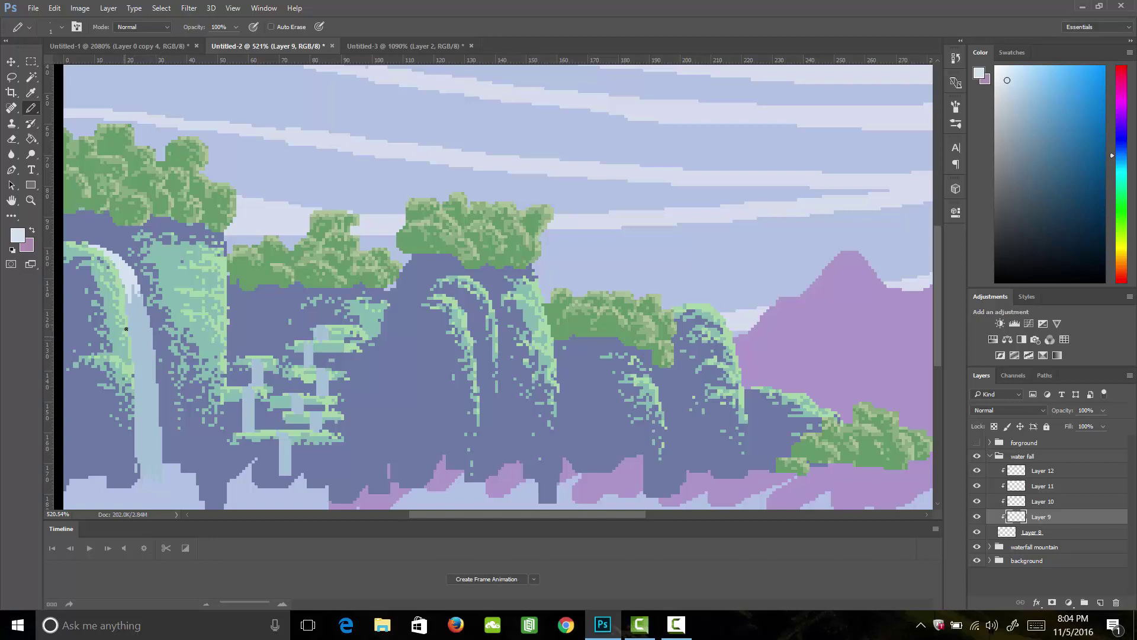
pyautogui.moveTo(130, 314)
pyautogui.mouseDown()
pyautogui.moveTo(137, 342)
pyautogui.moveTo(150, 340)
pyautogui.moveTo(147, 385)
pyautogui.moveTo(155, 371)
pyautogui.mouseUp()
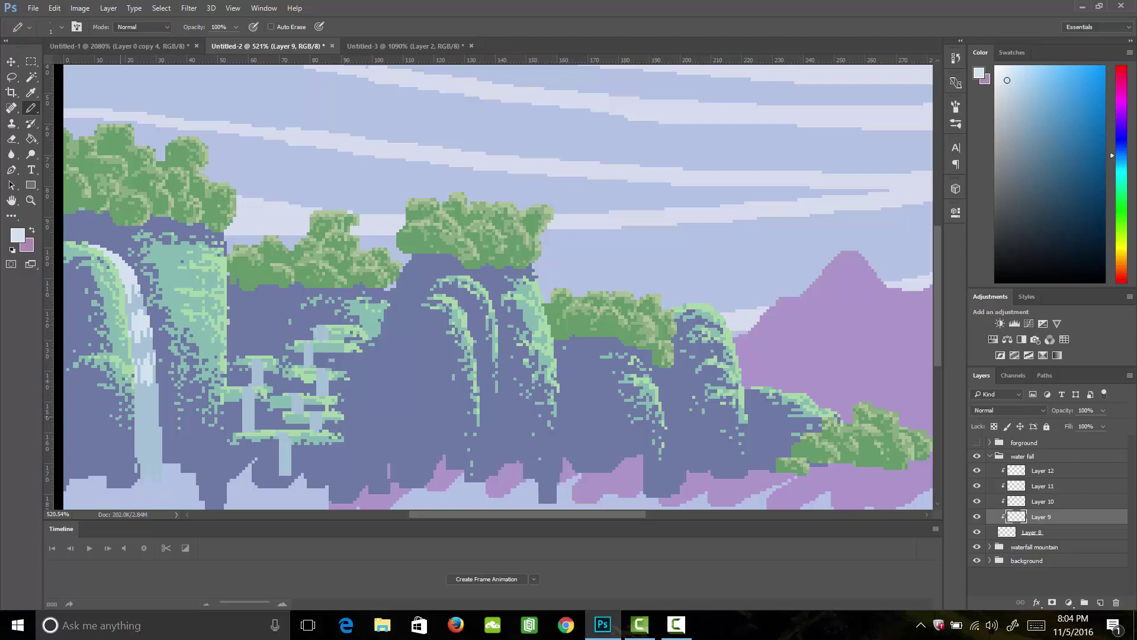
pyautogui.moveTo(135, 408)
pyautogui.mouseDown()
pyautogui.moveTo(141, 444)
pyautogui.moveTo(151, 441)
pyautogui.mouseUp()
pyautogui.moveTo(155, 412)
pyautogui.mouseDown()
pyautogui.moveTo(139, 472)
pyautogui.moveTo(154, 481)
pyautogui.mouseUp()
pyautogui.moveTo(160, 458); pyautogui.dragTo(162, 467)
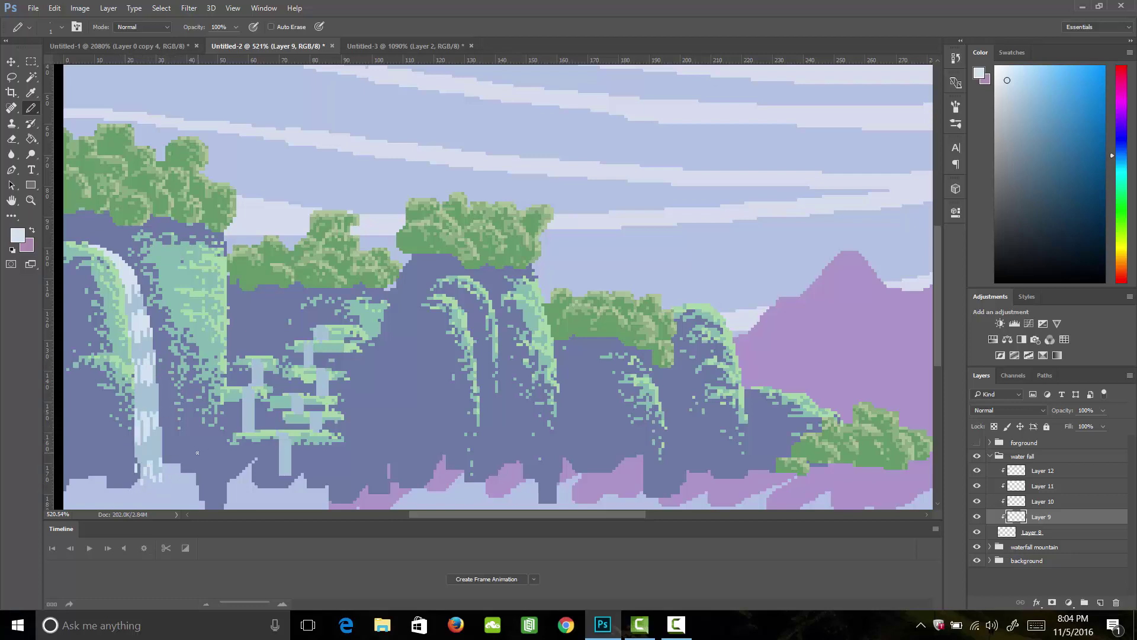
# Highlight the tops of the small water columns below the ledges.
pyautogui.moveTo(314, 327); pyautogui.dragTo(323, 327)
pyautogui.moveTo(263, 362); pyautogui.dragTo(260, 365)
pyautogui.moveTo(329, 372); pyautogui.dragTo(317, 371)
pyautogui.moveTo(320, 414)
pyautogui.mouseDown()
pyautogui.moveTo(306, 413)
pyautogui.moveTo(282, 440)
pyautogui.moveTo(296, 441)
pyautogui.mouseUp()
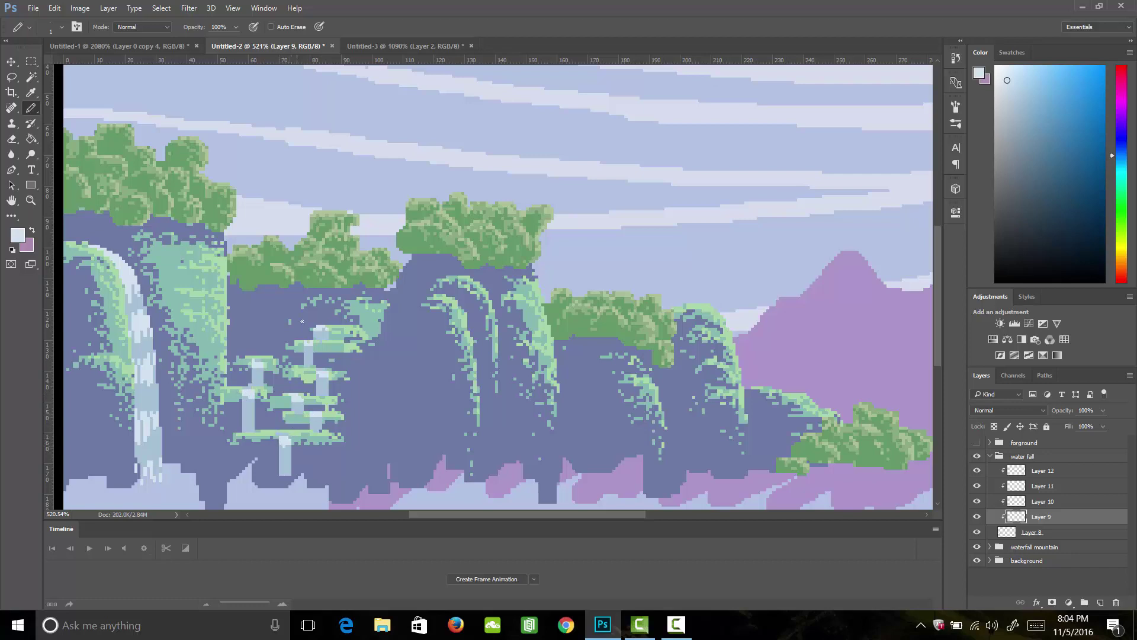
pyautogui.moveTo(320, 337)
pyautogui.mouseDown()
pyautogui.moveTo(330, 336)
pyautogui.moveTo(314, 356)
pyautogui.mouseUp()
pyautogui.moveTo(251, 377)
pyautogui.mouseDown()
pyautogui.moveTo(265, 376)
pyautogui.moveTo(248, 404)
pyautogui.moveTo(254, 423)
pyautogui.mouseUp()
# Lower Layer 9's opacity slightly as a reference.
pyautogui.click(1103, 410)
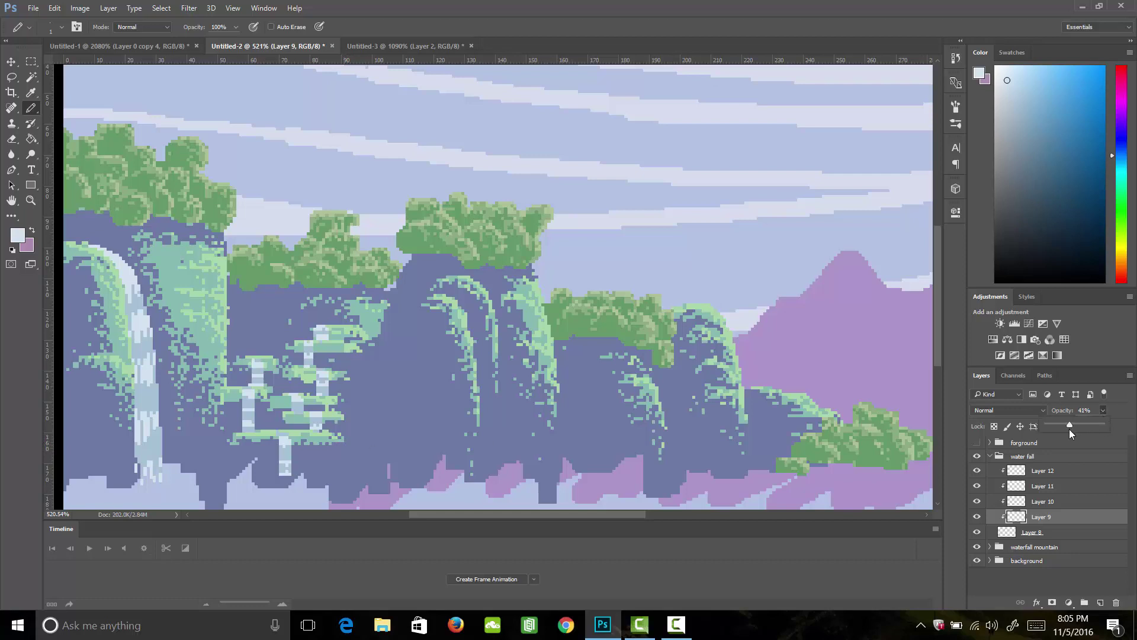
pyautogui.moveTo(1063, 433); pyautogui.dragTo(1063, 434)
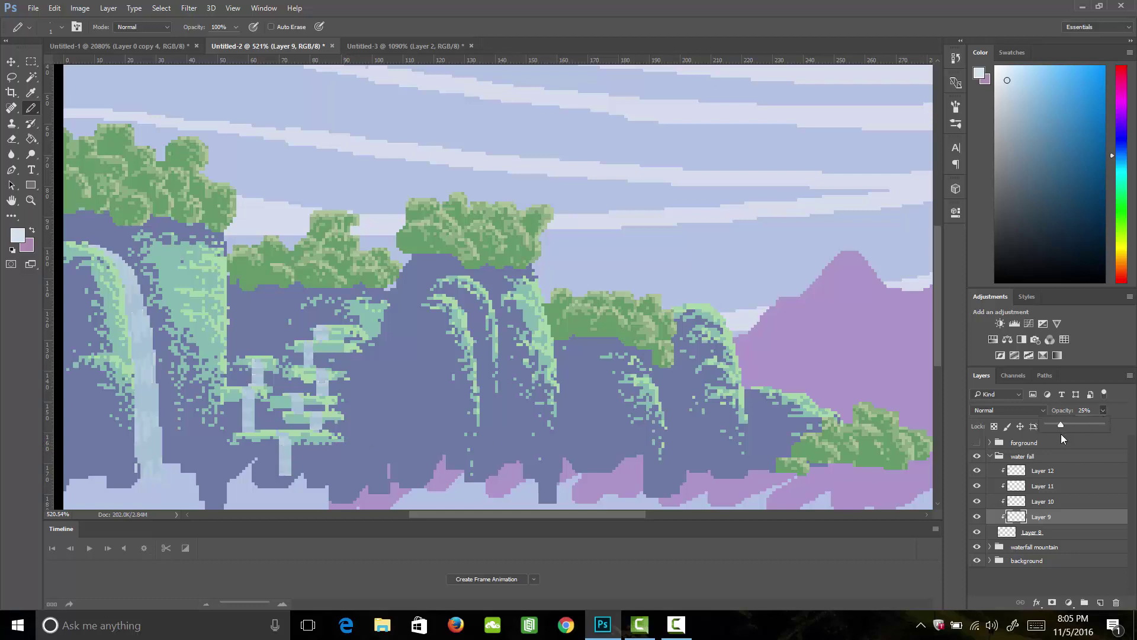
pyautogui.click(1103, 408)
# On Layer 10, add whitish pixels down the large waterfall and its upper curve.
pyautogui.click(1046, 502)
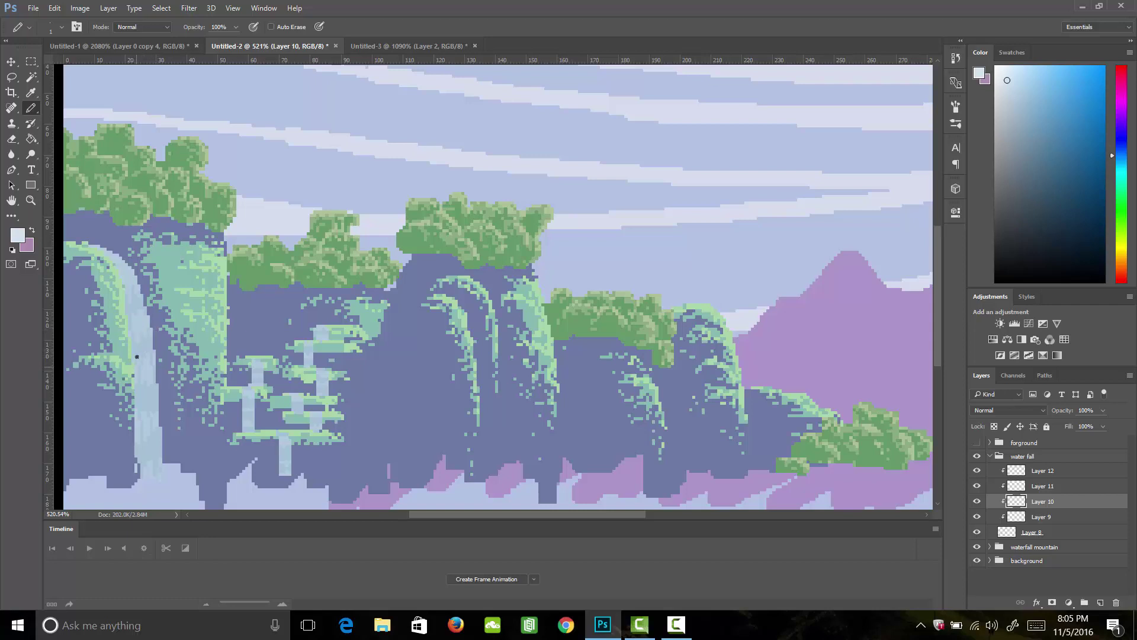
pyautogui.moveTo(137, 360)
pyautogui.mouseDown()
pyautogui.moveTo(140, 339)
pyautogui.moveTo(156, 356)
pyautogui.mouseUp()
pyautogui.moveTo(138, 310)
pyautogui.mouseDown()
pyautogui.moveTo(132, 292)
pyautogui.moveTo(146, 327)
pyautogui.mouseUp()
pyautogui.moveTo(135, 397)
pyautogui.mouseDown()
pyautogui.moveTo(142, 408)
pyautogui.moveTo(153, 388)
pyautogui.moveTo(155, 407)
pyautogui.mouseUp()
pyautogui.moveTo(138, 462)
pyautogui.mouseDown()
pyautogui.moveTo(143, 433)
pyautogui.moveTo(152, 445)
pyautogui.moveTo(161, 426)
pyautogui.mouseUp()
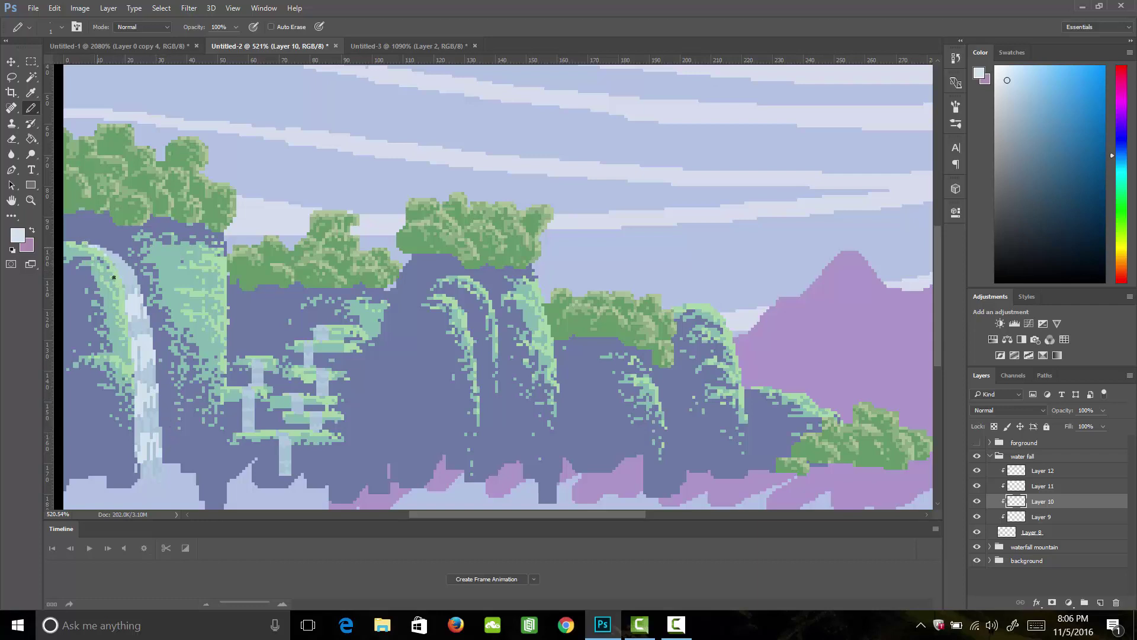
pyautogui.moveTo(114, 277)
pyautogui.mouseDown()
pyautogui.moveTo(102, 249)
pyautogui.moveTo(141, 299)
pyautogui.mouseUp()
# Adjust Layer 9's opacity again.
pyautogui.click(1046, 516)
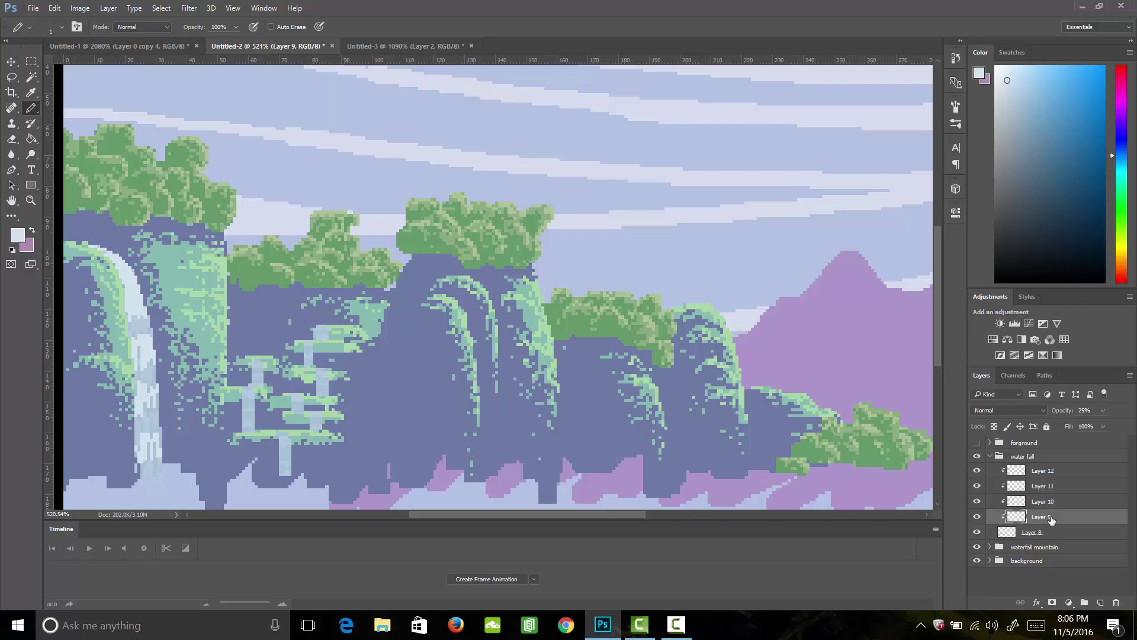
pyautogui.click(1103, 410)
pyautogui.click(1088, 425)
# Paint light-blue water pixels on the small waterfalls on Layer 10.
pyautogui.click(1052, 502)
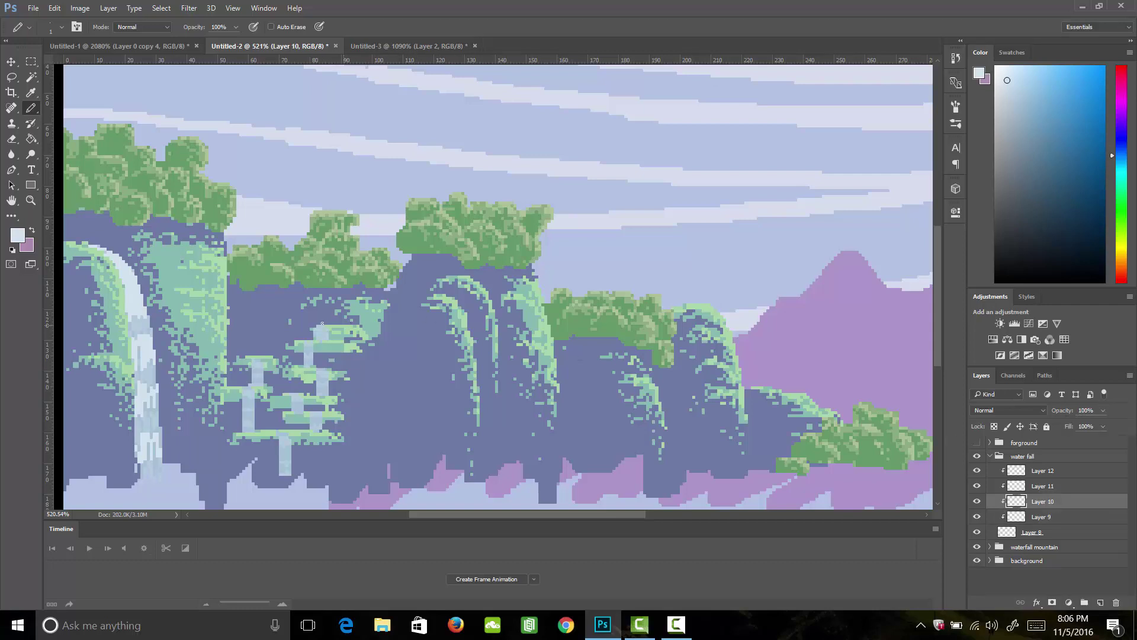
pyautogui.moveTo(316, 329)
pyautogui.mouseDown()
pyautogui.moveTo(326, 330)
pyautogui.moveTo(256, 366)
pyautogui.moveTo(269, 375)
pyautogui.mouseUp()
pyautogui.moveTo(303, 340); pyautogui.dragTo(316, 344)
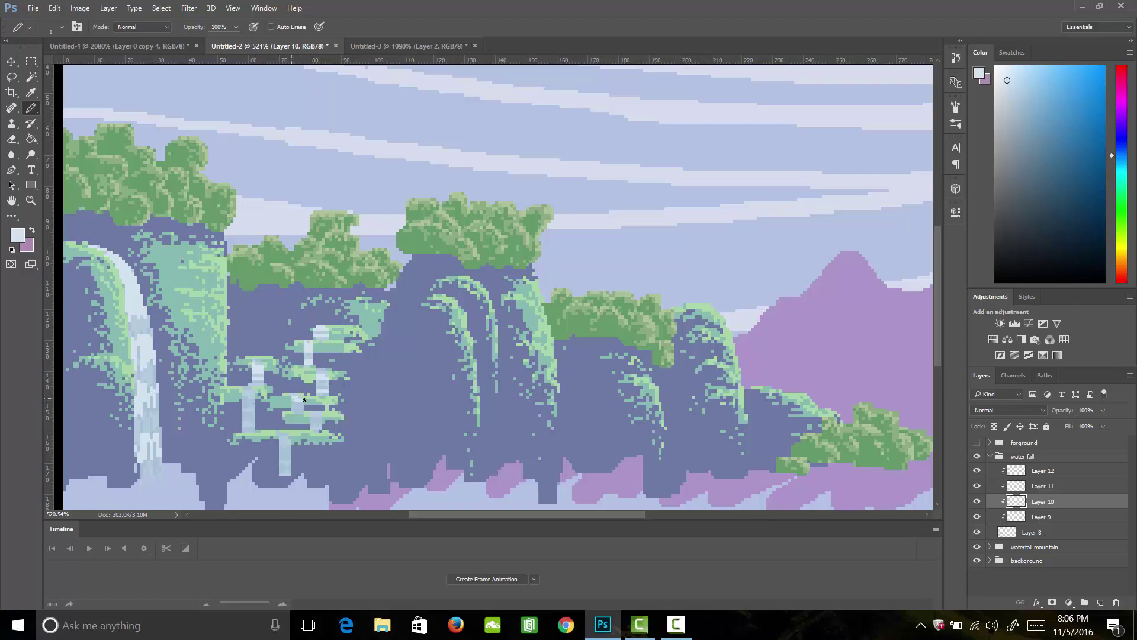
pyautogui.moveTo(294, 409)
pyautogui.mouseDown()
pyautogui.moveTo(242, 398)
pyautogui.moveTo(244, 416)
pyautogui.moveTo(262, 421)
pyautogui.moveTo(248, 432)
pyautogui.mouseUp()
pyautogui.moveTo(318, 416); pyautogui.dragTo(324, 411)
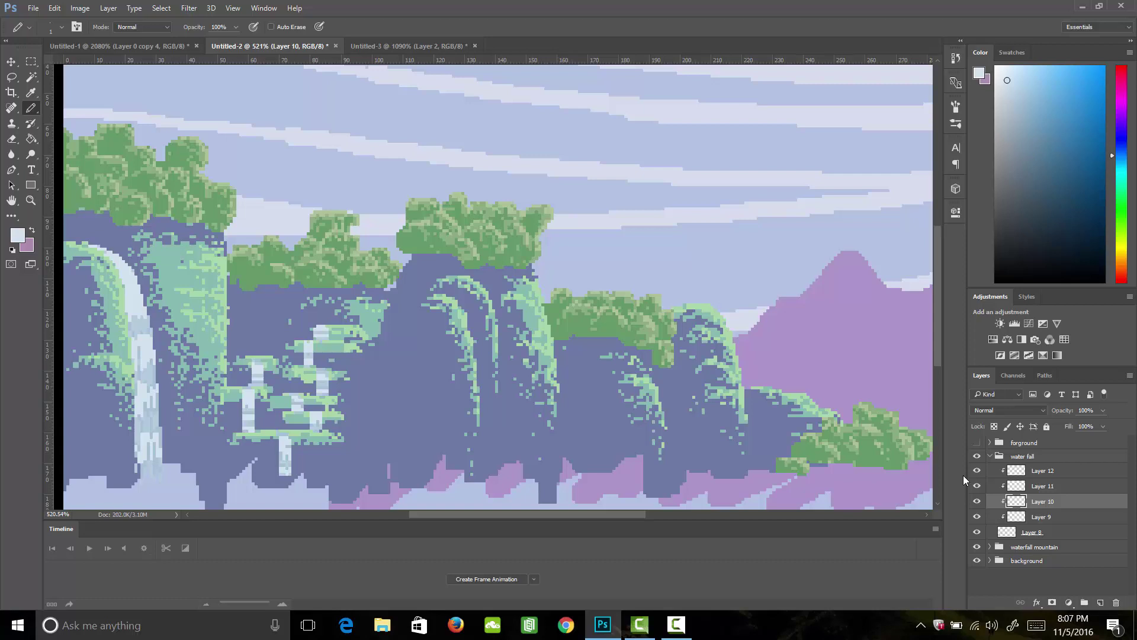
# Return Layer 9 to 100% opacity and hide it.
pyautogui.click(1040, 518)
pyautogui.click(1104, 409)
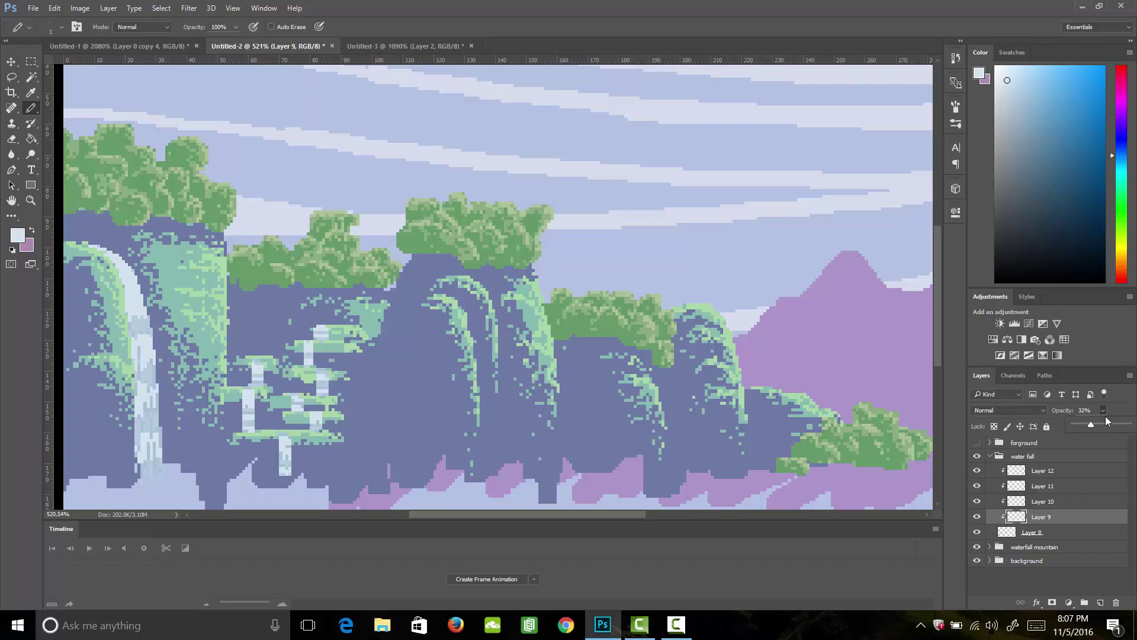
pyautogui.moveTo(1123, 434); pyautogui.dragTo(1133, 434)
pyautogui.click(1103, 411)
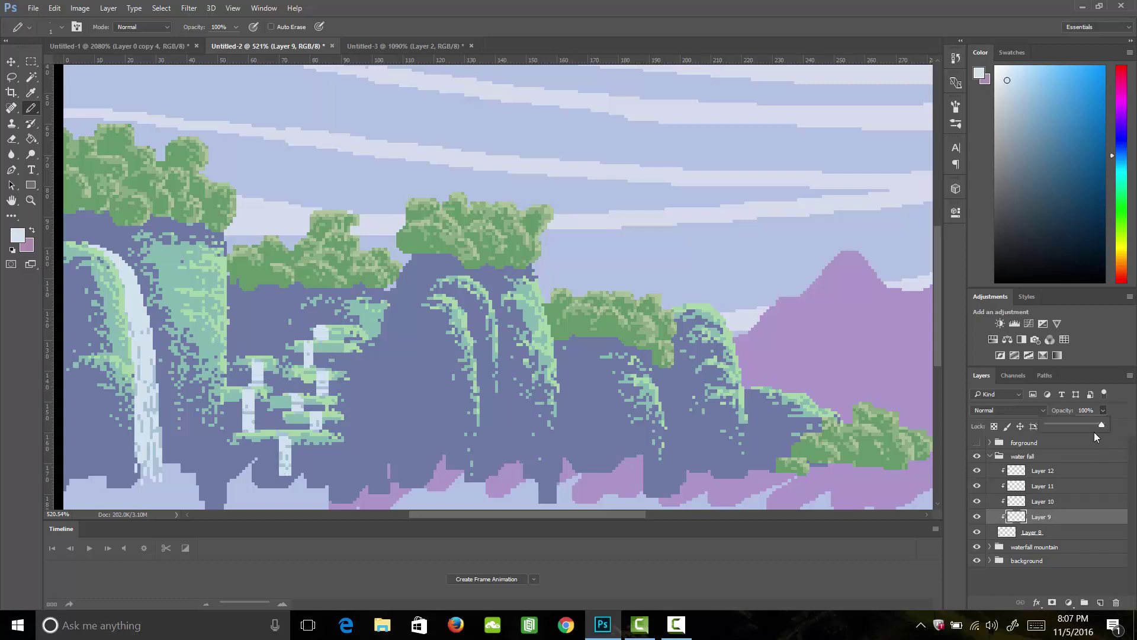
pyautogui.click(977, 517)
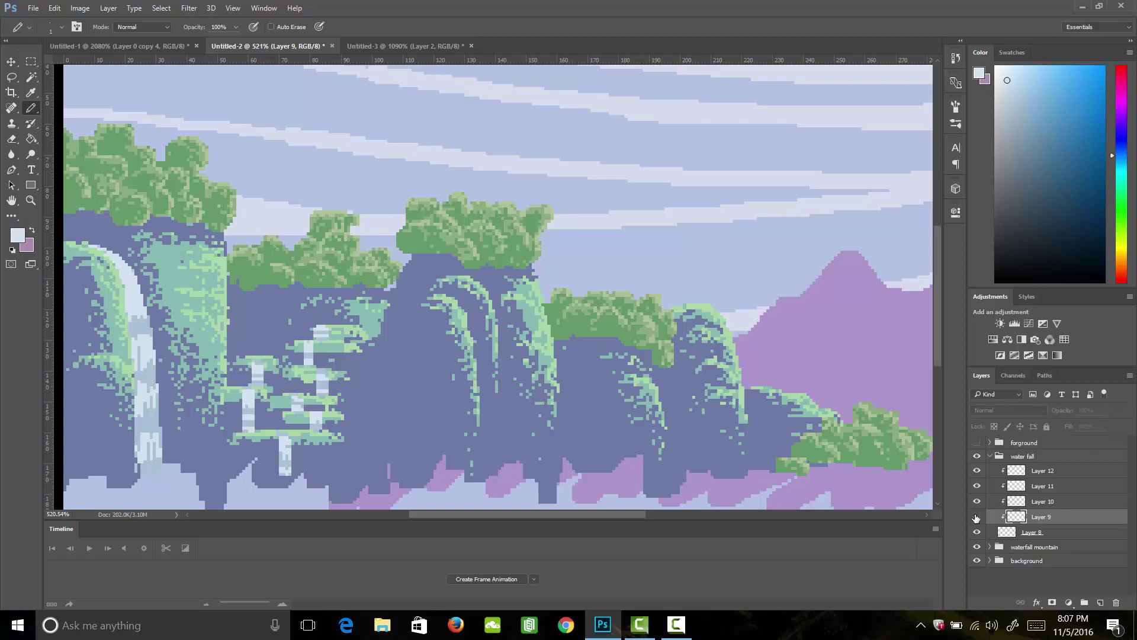
# Fade Layer 10 to 32% opacity as a tracing reference.
pyautogui.click(1046, 502)
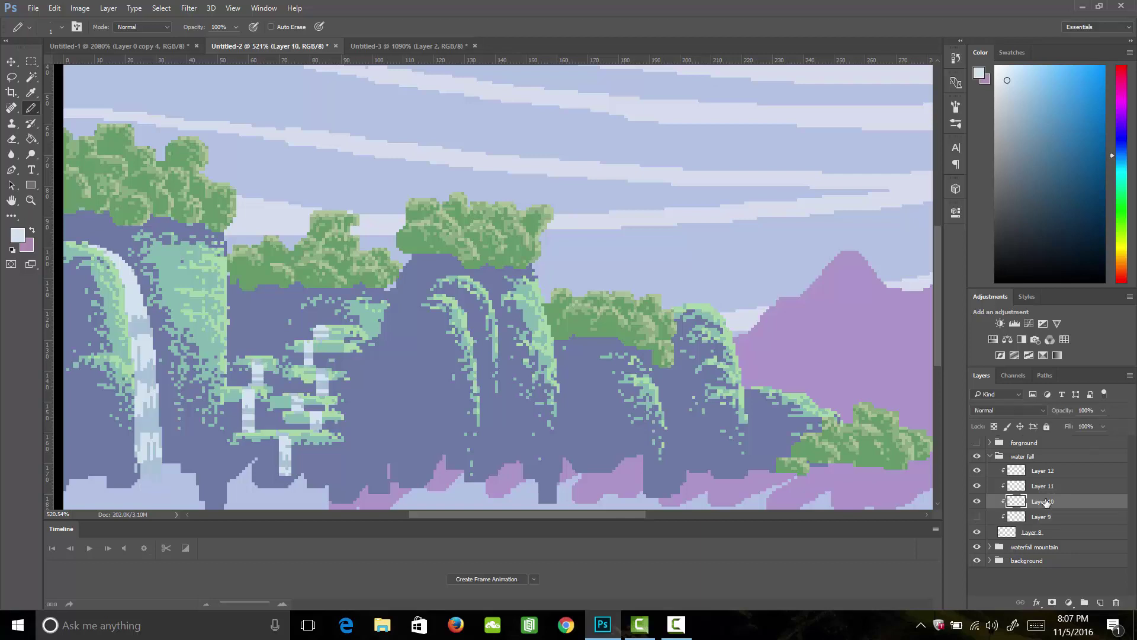
pyautogui.click(1103, 411)
pyautogui.moveTo(1061, 436); pyautogui.dragTo(1064, 436)
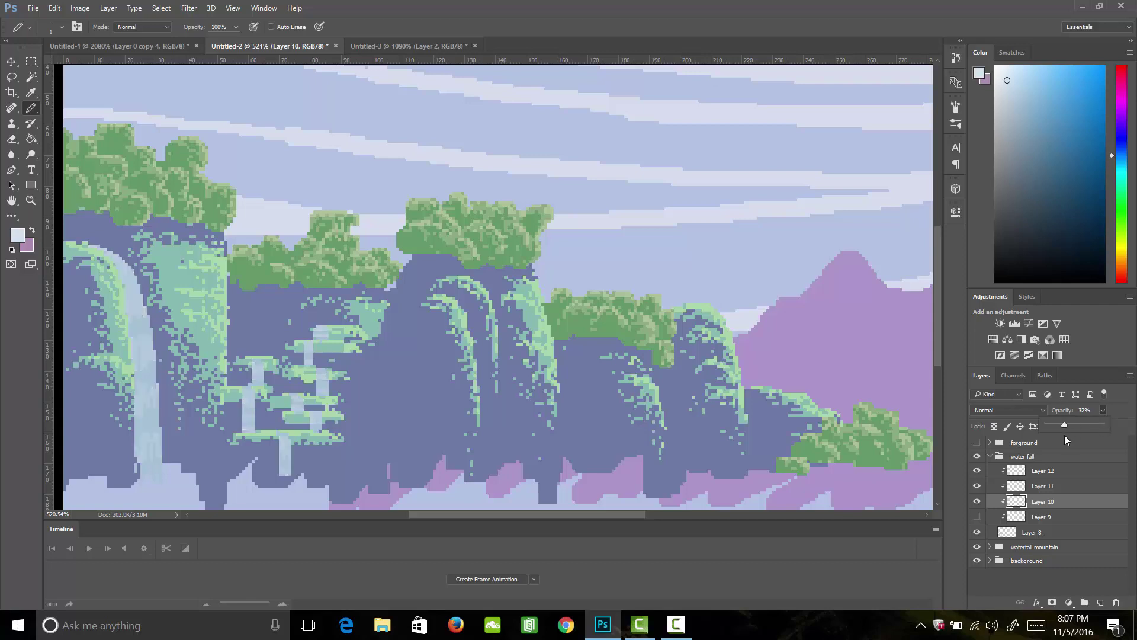
pyautogui.click(1103, 409)
pyautogui.click(1060, 487)
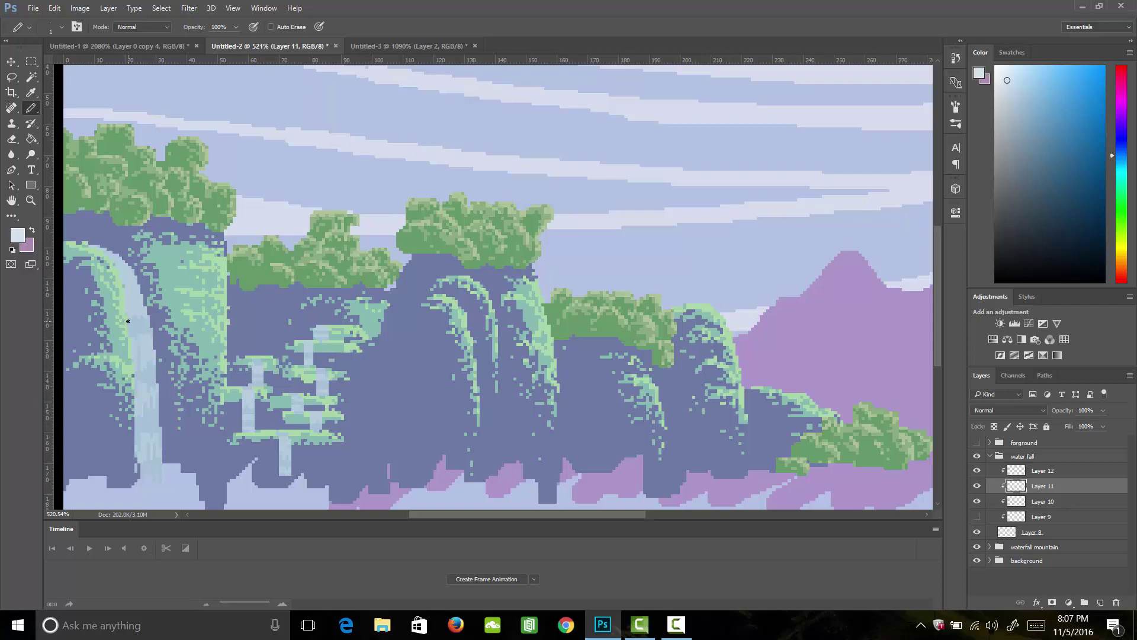
# Paint pale-blue water pixels down the large waterfall and its top arc on Layer 11.
pyautogui.moveTo(128, 322); pyautogui.dragTo(154, 323)
pyautogui.moveTo(135, 365); pyautogui.dragTo(159, 369)
pyautogui.moveTo(141, 414); pyautogui.dragTo(165, 419)
pyautogui.moveTo(137, 482); pyautogui.dragTo(178, 451)
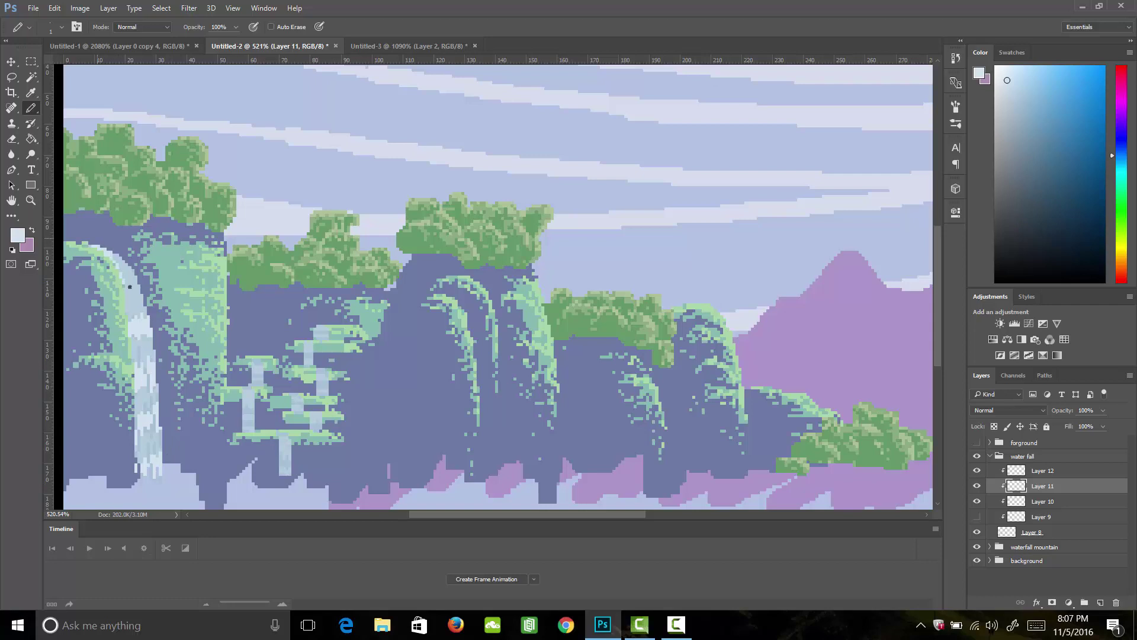
pyautogui.moveTo(112, 253); pyautogui.dragTo(136, 299)
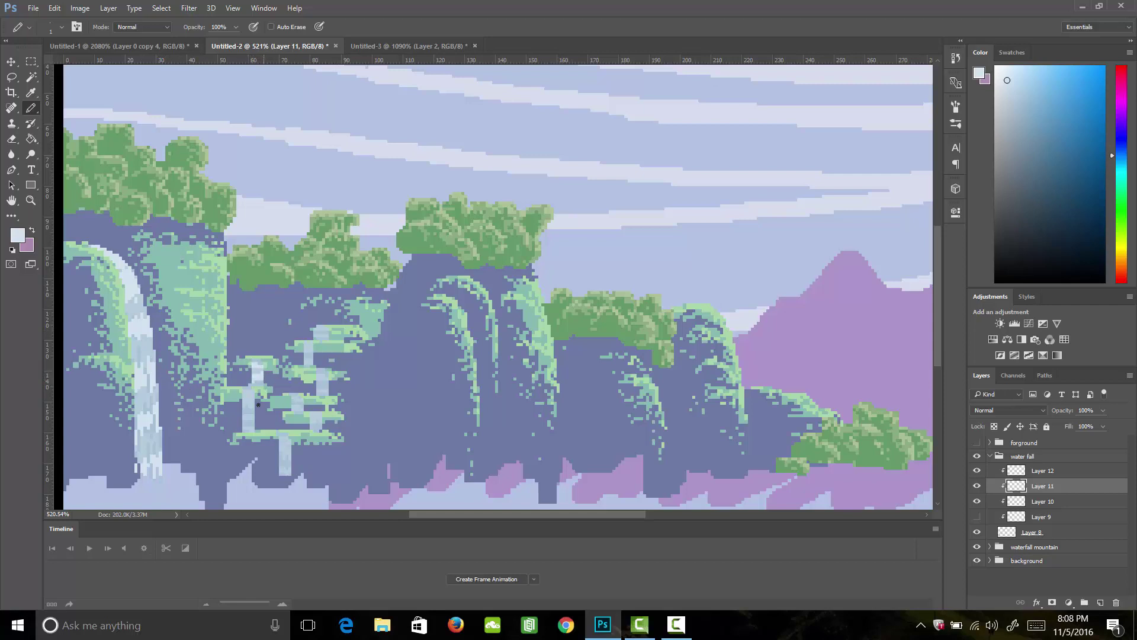
# Add pale-blue water pixels to the small waterfall columns on Layer 11.
pyautogui.moveTo(258, 394)
pyautogui.mouseDown()
pyautogui.moveTo(243, 389)
pyautogui.moveTo(244, 412)
pyautogui.moveTo(254, 413)
pyautogui.moveTo(243, 423)
pyautogui.moveTo(301, 397)
pyautogui.moveTo(316, 422)
pyautogui.moveTo(278, 438)
pyautogui.moveTo(290, 463)
pyautogui.mouseUp()
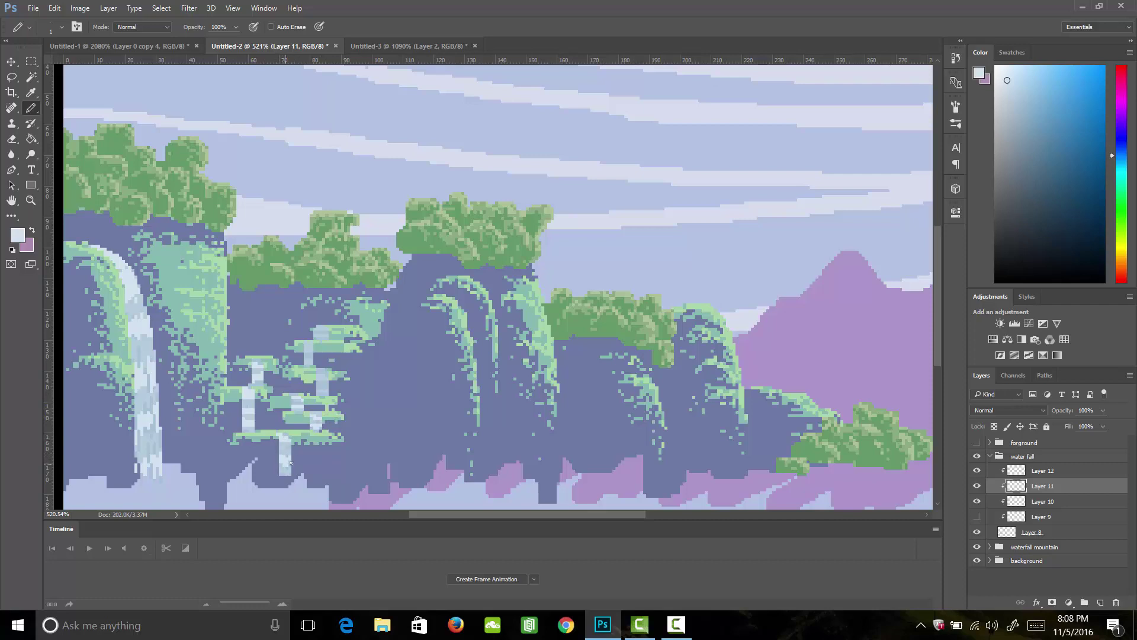
pyautogui.moveTo(320, 394); pyautogui.dragTo(328, 376)
pyautogui.moveTo(310, 334); pyautogui.dragTo(330, 323)
pyautogui.click(1051, 502)
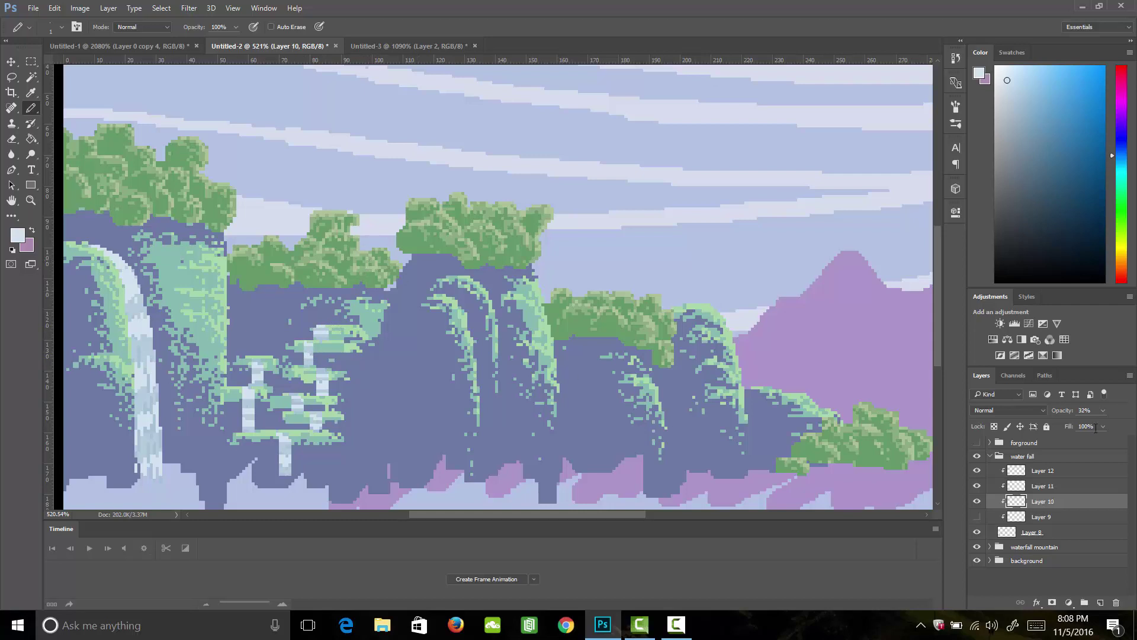
# Restore Layer 10 to 100% opacity and hide it, then fade Layer 11 to 36%.
pyautogui.click(1103, 410)
pyautogui.moveTo(1091, 424); pyautogui.dragTo(1132, 447)
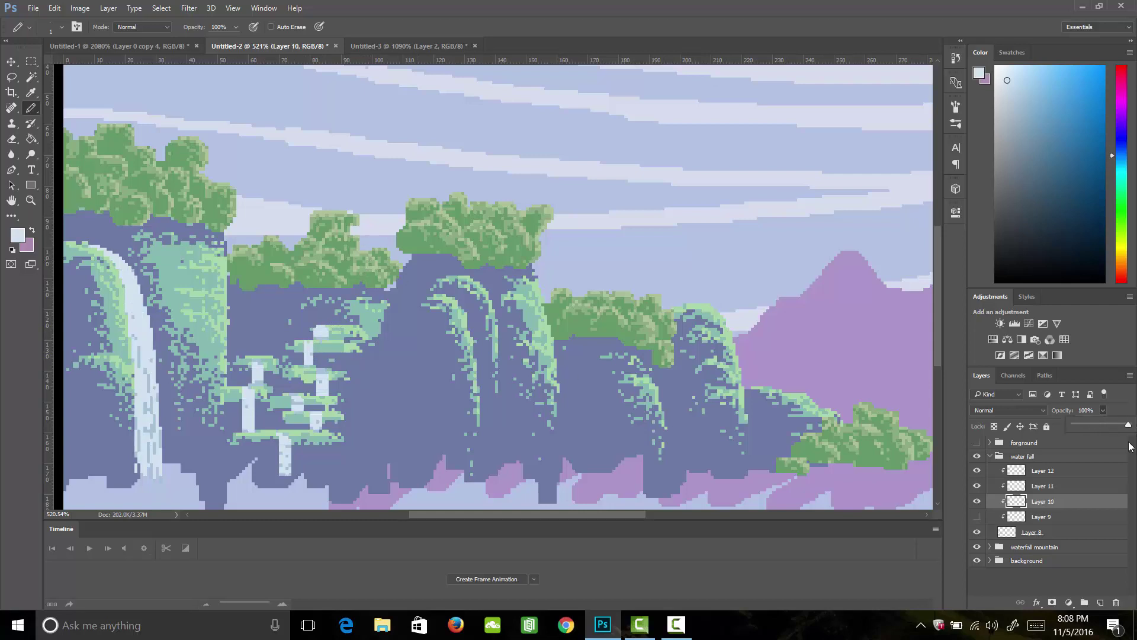
pyautogui.click(977, 501)
pyautogui.click(1034, 487)
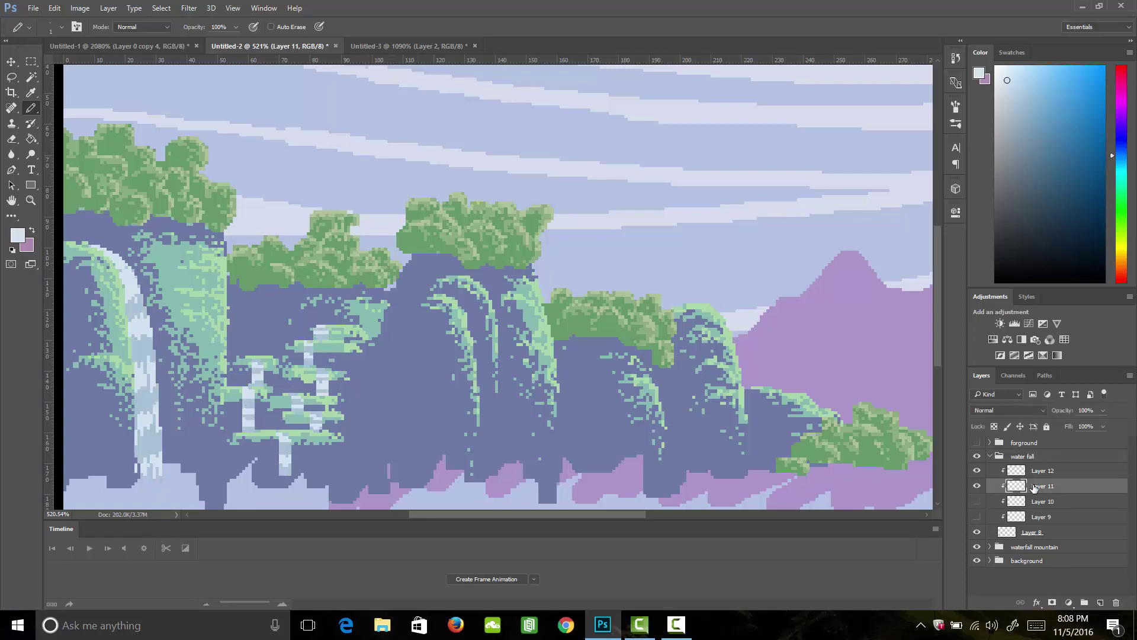
pyautogui.click(1103, 410)
pyautogui.moveTo(1076, 427); pyautogui.dragTo(1065, 429)
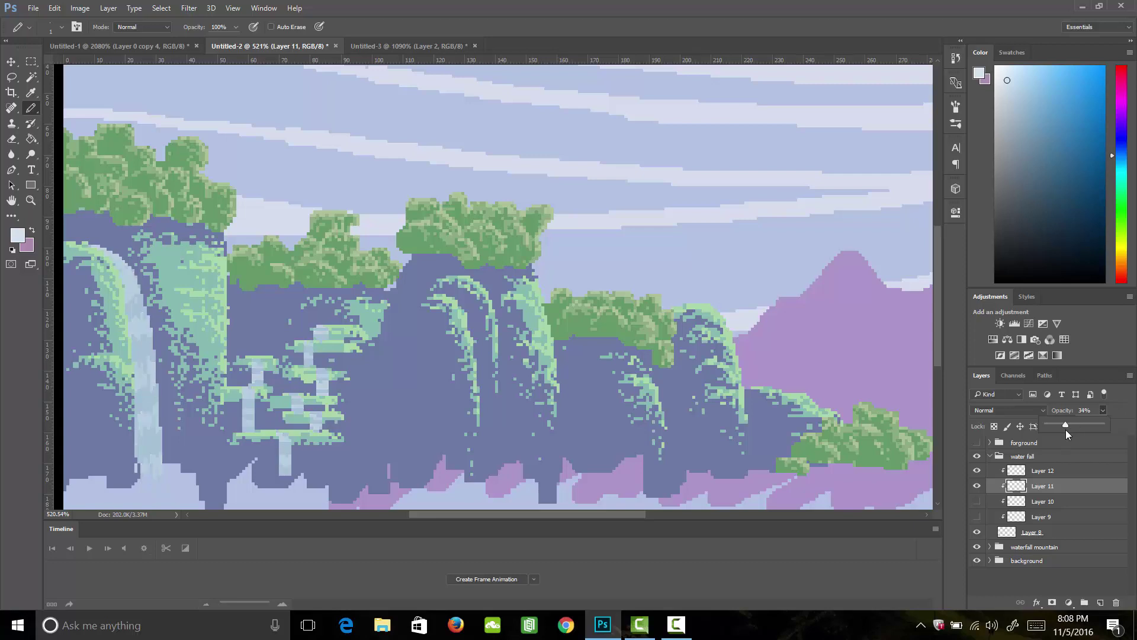
pyautogui.click(1103, 410)
# Paint a fourth frame of light water pixels on the large and small waterfalls on Layer 12.
pyautogui.click(1054, 471)
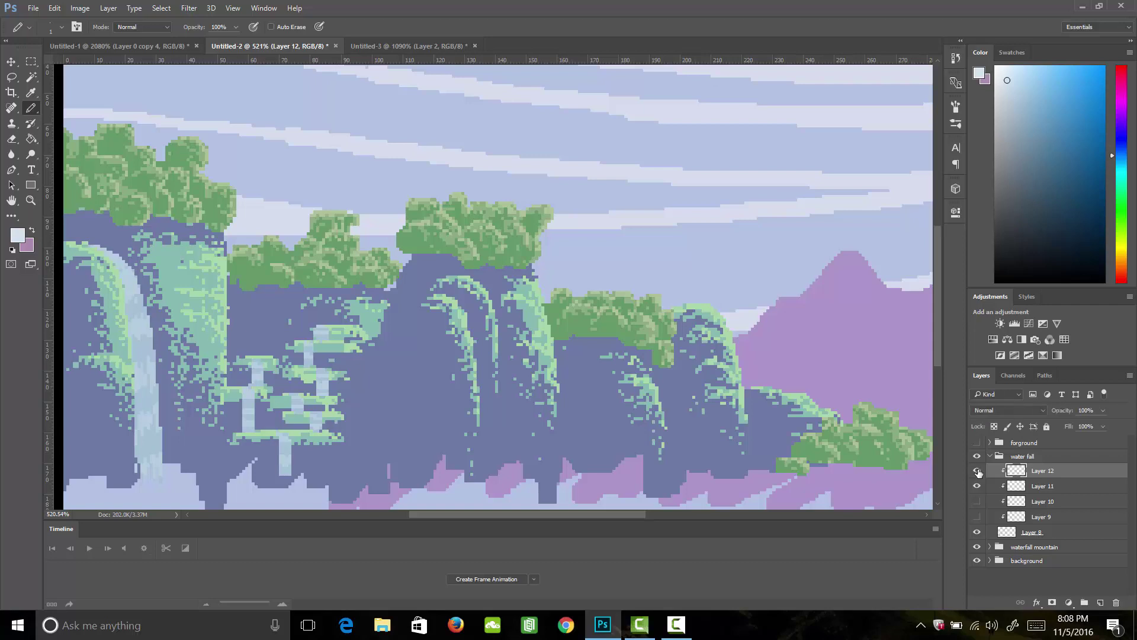
pyautogui.moveTo(94, 242)
pyautogui.mouseDown()
pyautogui.moveTo(128, 290)
pyautogui.moveTo(137, 274)
pyautogui.moveTo(136, 304)
pyautogui.moveTo(153, 299)
pyautogui.mouseUp()
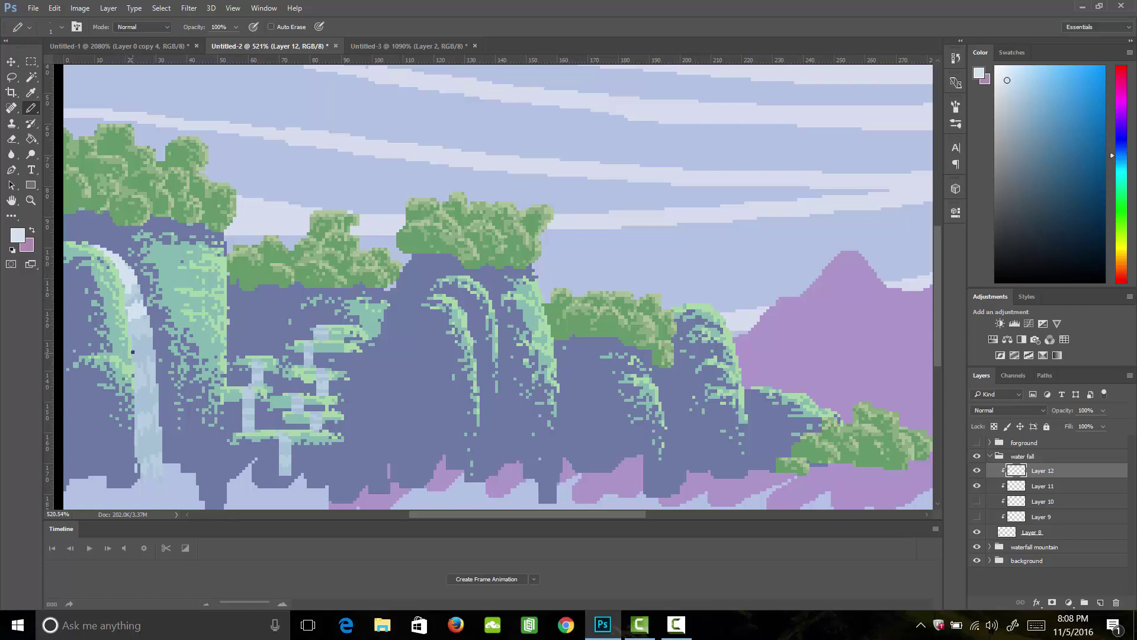
pyautogui.moveTo(133, 352); pyautogui.dragTo(163, 341)
pyautogui.moveTo(135, 392)
pyautogui.mouseDown()
pyautogui.moveTo(139, 403)
pyautogui.moveTo(157, 391)
pyautogui.mouseUp()
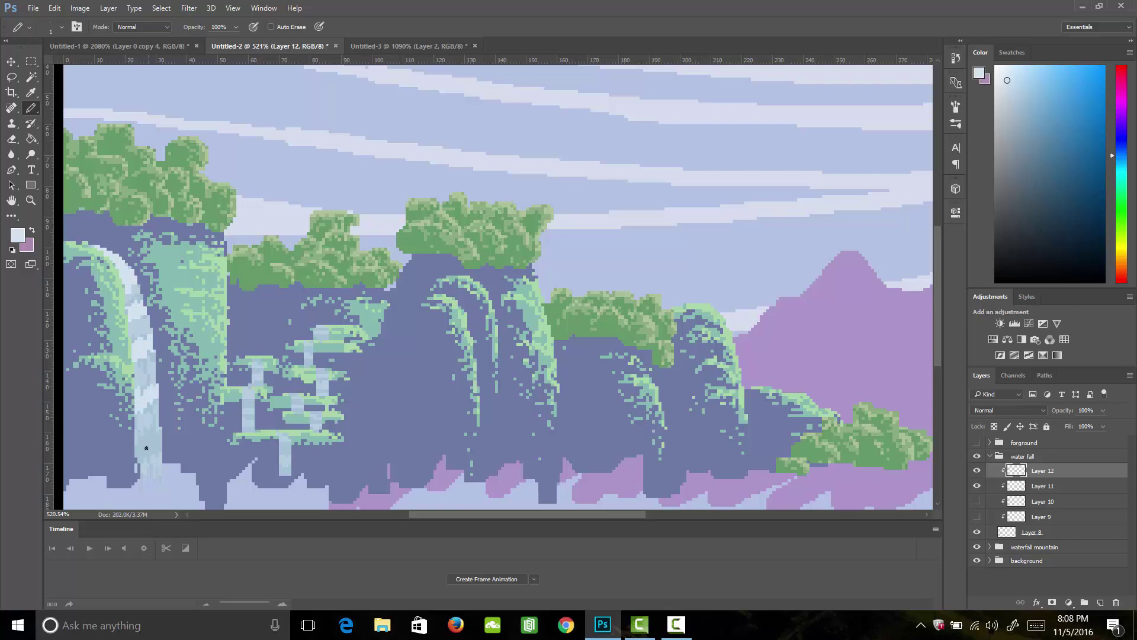
pyautogui.moveTo(137, 431)
pyautogui.mouseDown()
pyautogui.moveTo(144, 446)
pyautogui.moveTo(152, 426)
pyautogui.moveTo(160, 444)
pyautogui.mouseUp()
pyautogui.moveTo(314, 332); pyautogui.dragTo(320, 329)
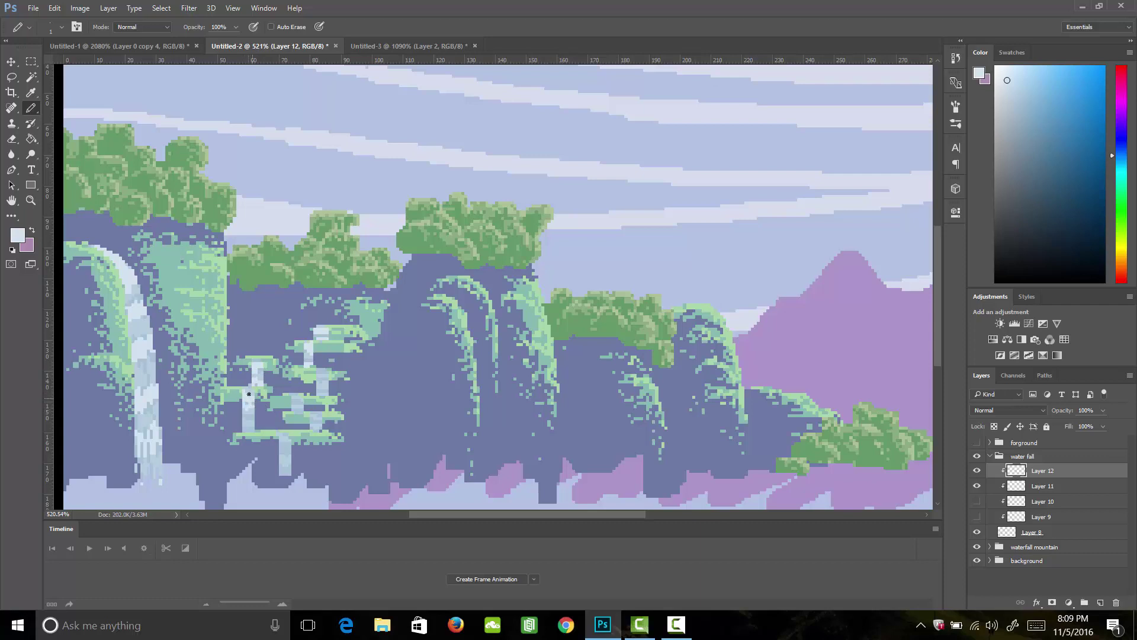
pyautogui.moveTo(251, 393); pyautogui.dragTo(257, 429)
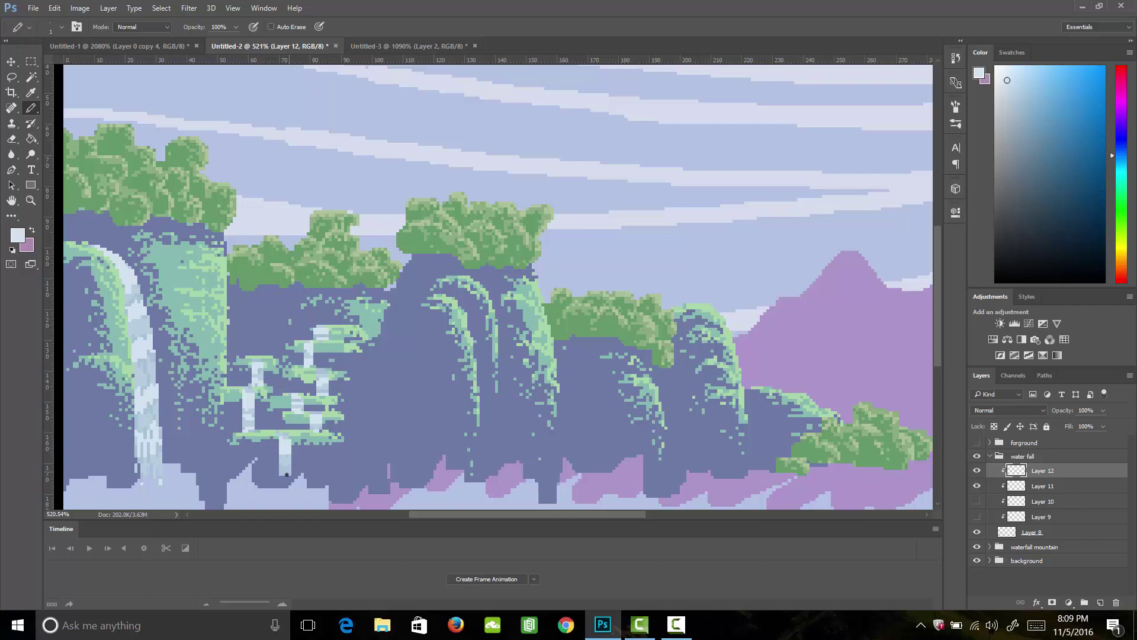
pyautogui.moveTo(287, 475); pyautogui.dragTo(287, 476)
# Restore Layer 11 to 100% opacity, hide Layers 11 and 12, and select Layer 9.
pyautogui.click(1044, 487)
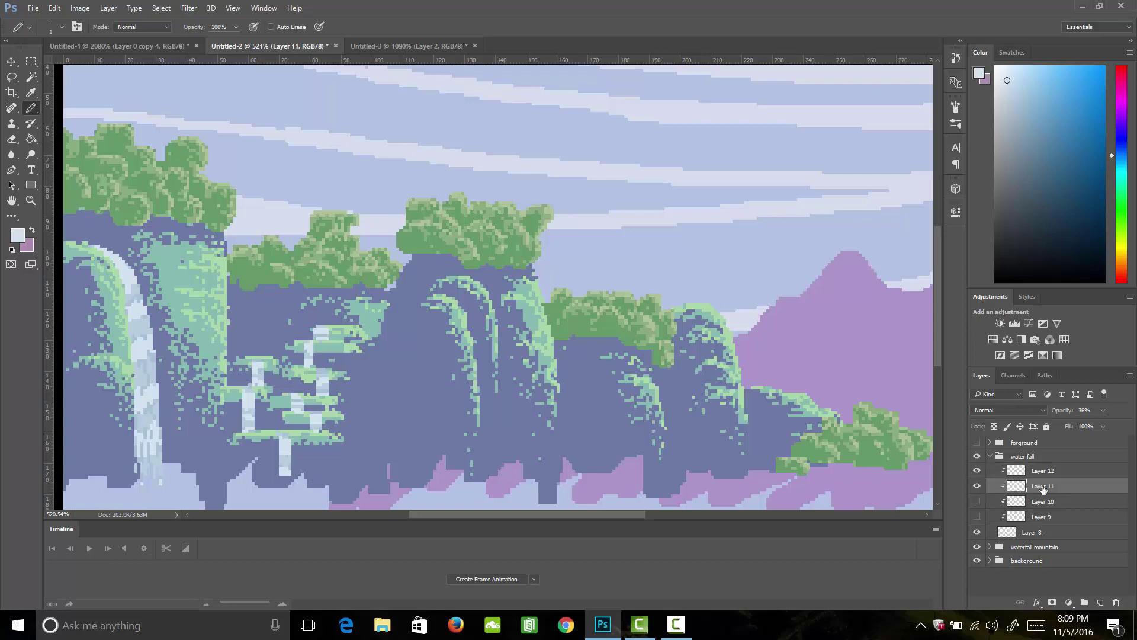
pyautogui.click(1103, 410)
pyautogui.moveTo(1093, 424); pyautogui.dragTo(1130, 424)
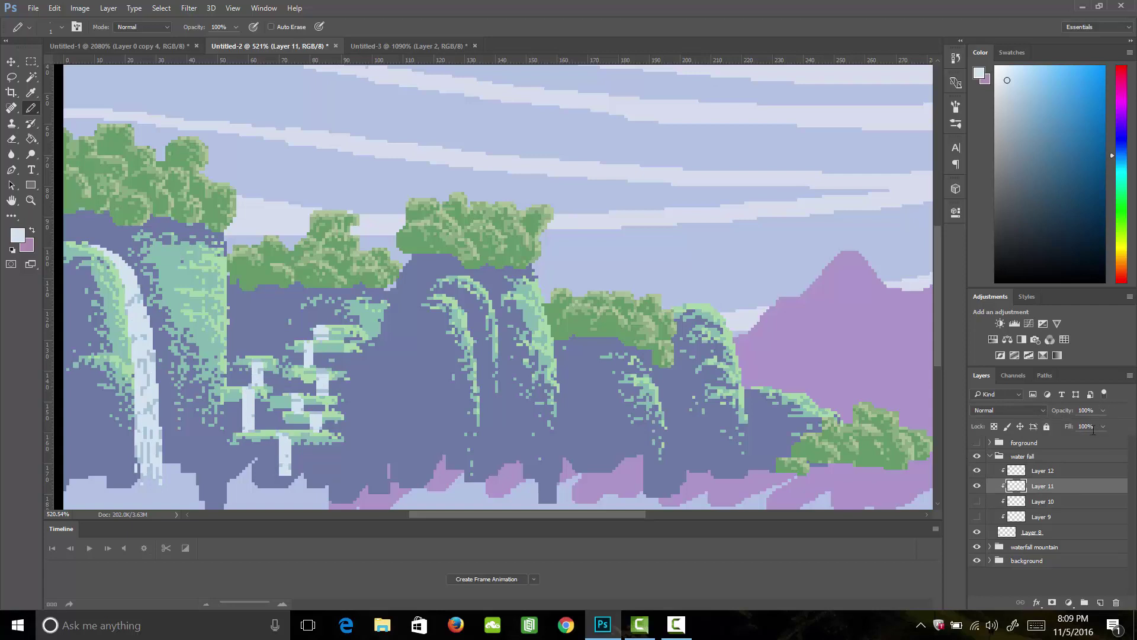
pyautogui.moveTo(978, 487); pyautogui.dragTo(980, 471)
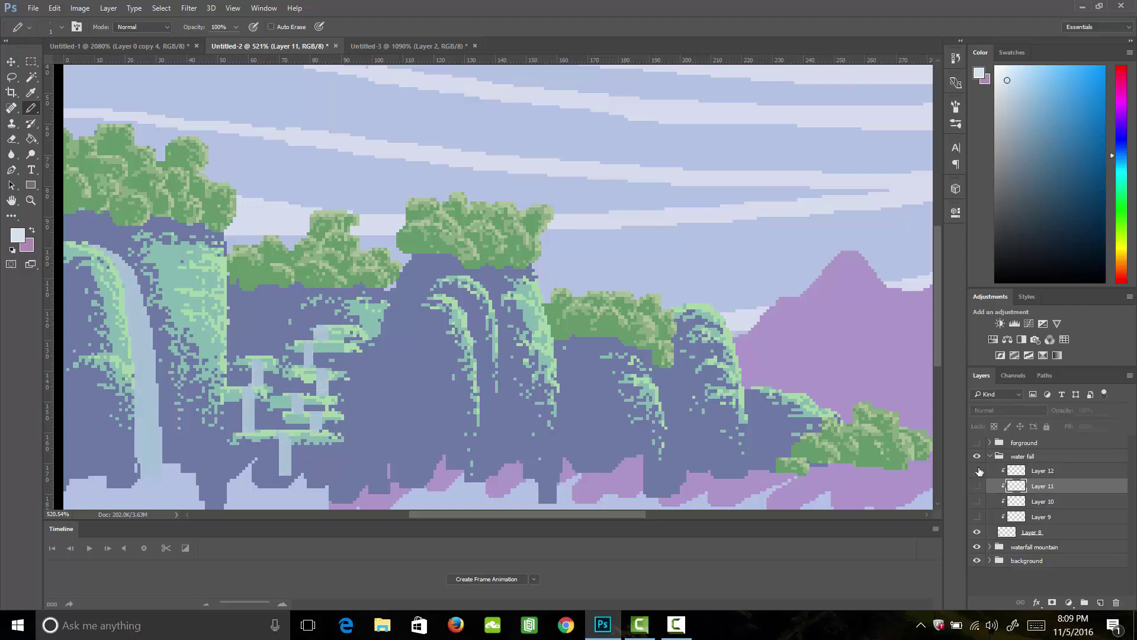
pyautogui.click(1040, 472)
pyautogui.click(1037, 519)
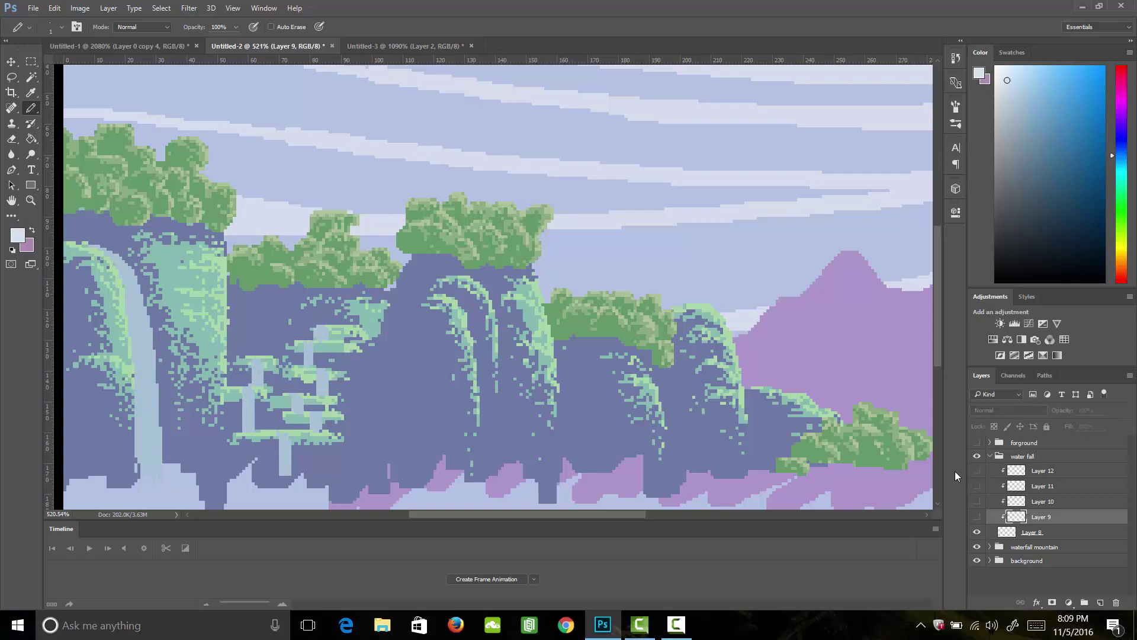
# Create a frame animation with four frames, showing Layer 9 in frame 1.
pyautogui.click(493, 578)
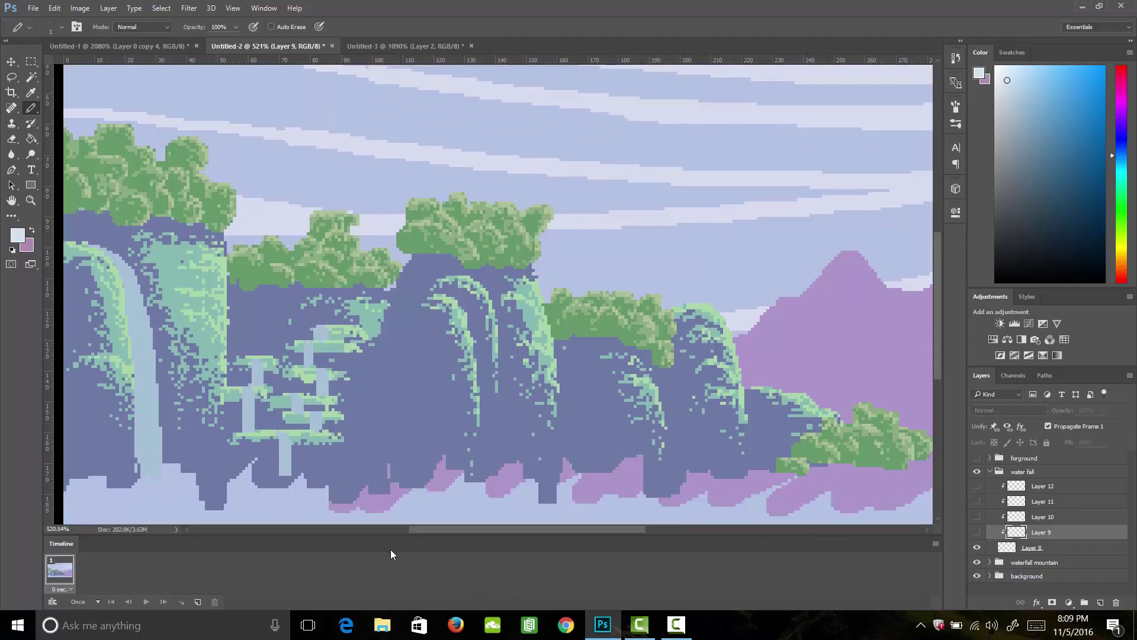
pyautogui.click(198, 602)
pyautogui.click(198, 602)
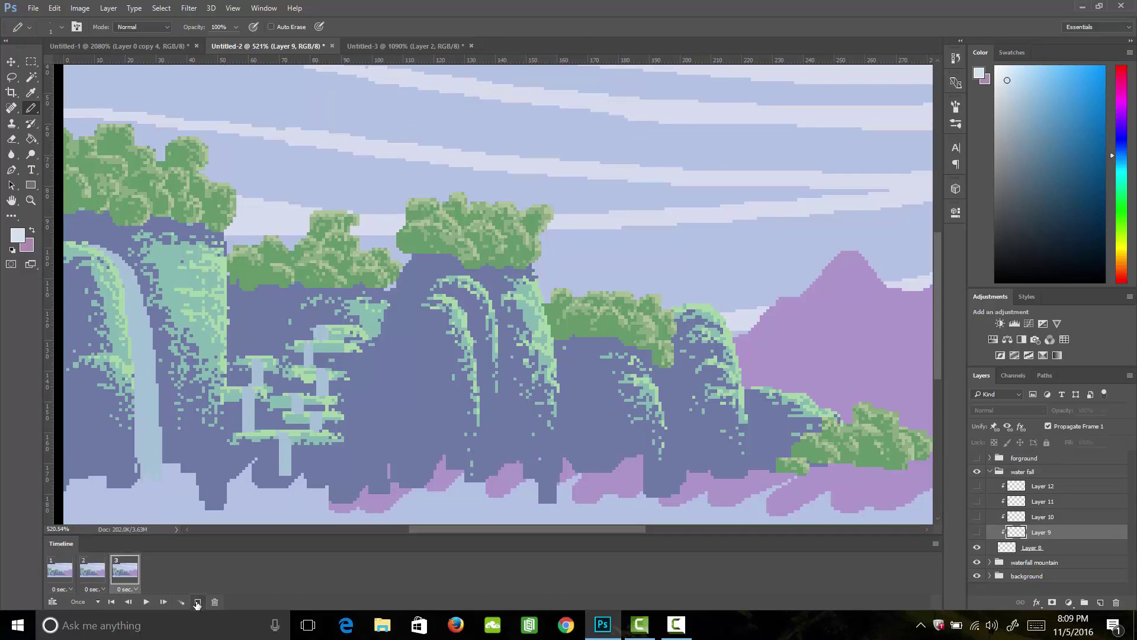
pyautogui.click(198, 602)
pyautogui.press('Home')
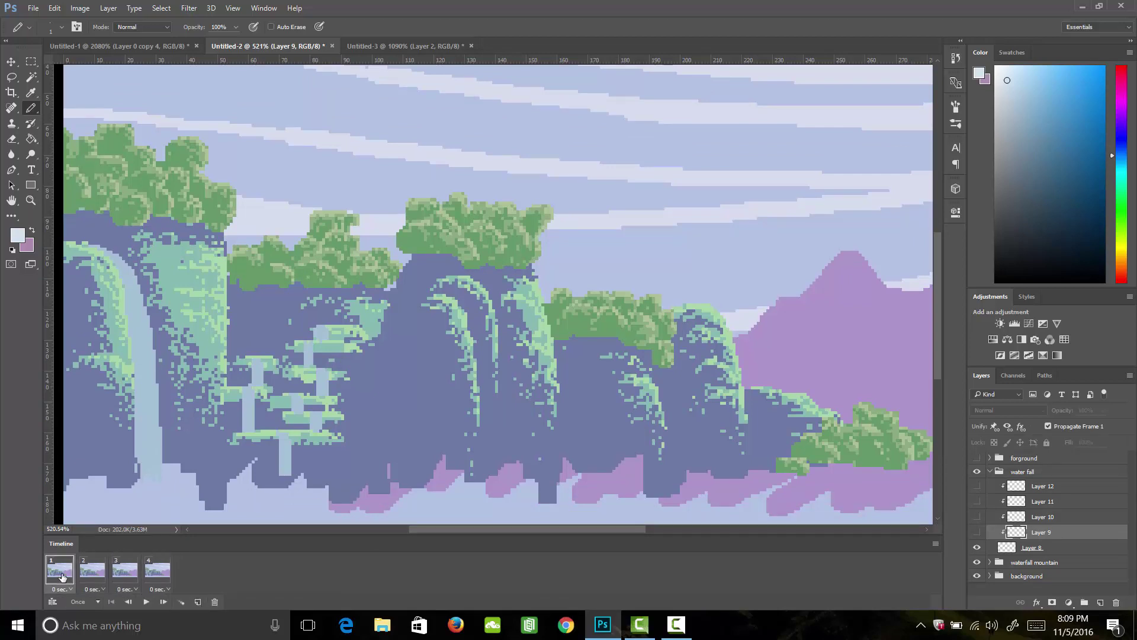
pyautogui.click(977, 533)
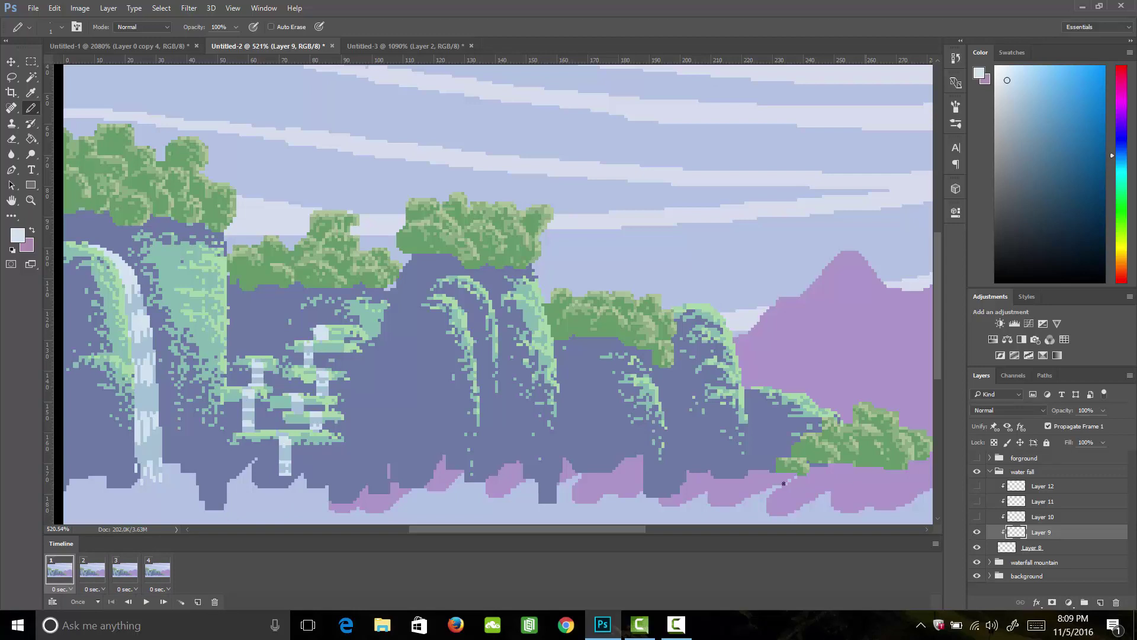
# Set frames 2, 3 and 4 to show Layers 10, 11 and 12 respectively.
pyautogui.click(92, 571)
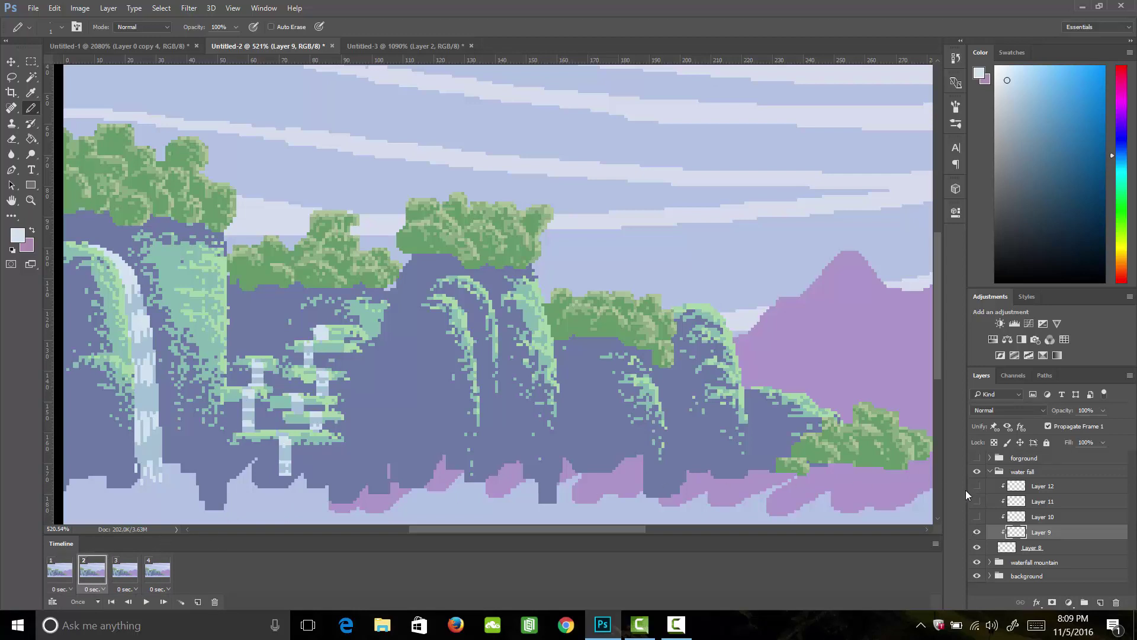
pyautogui.click(977, 517)
pyautogui.click(978, 532)
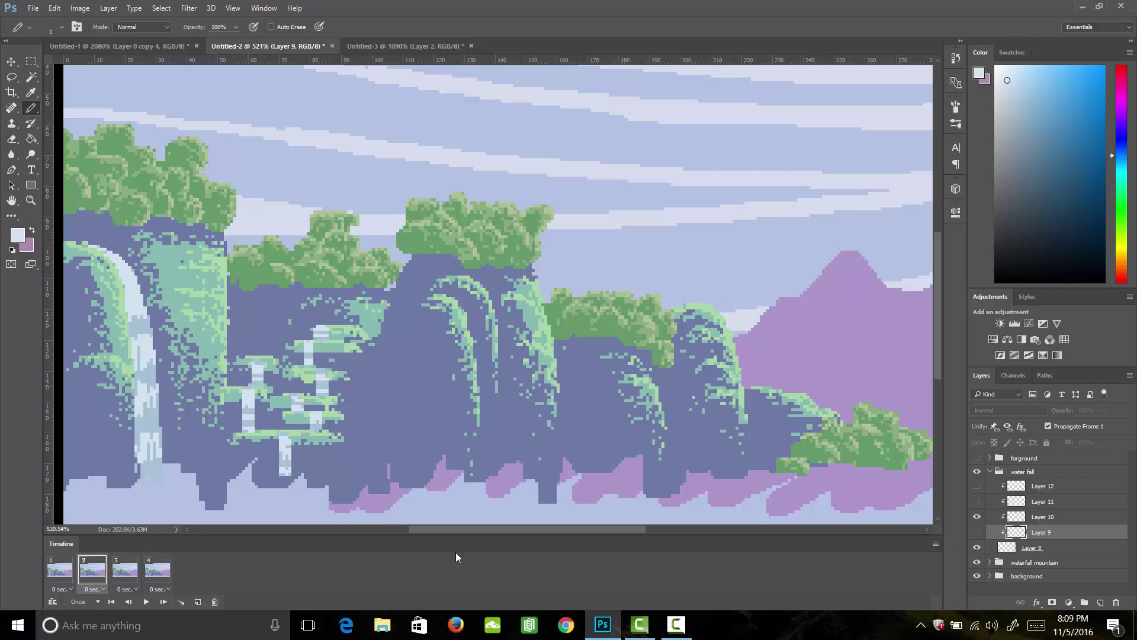
pyautogui.click(125, 571)
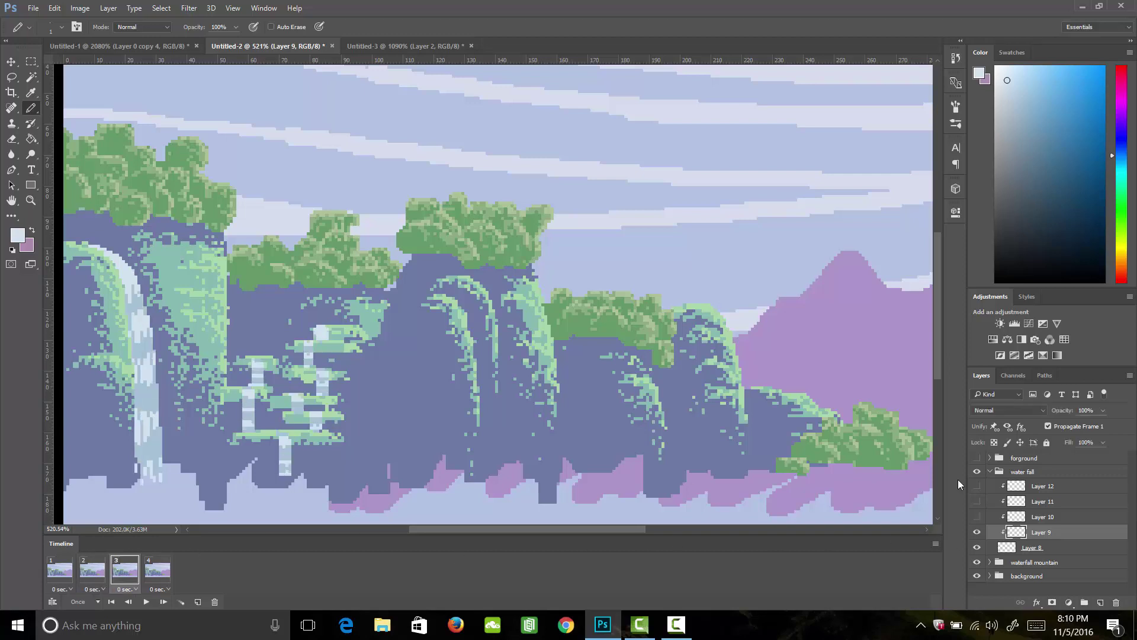
pyautogui.click(978, 532)
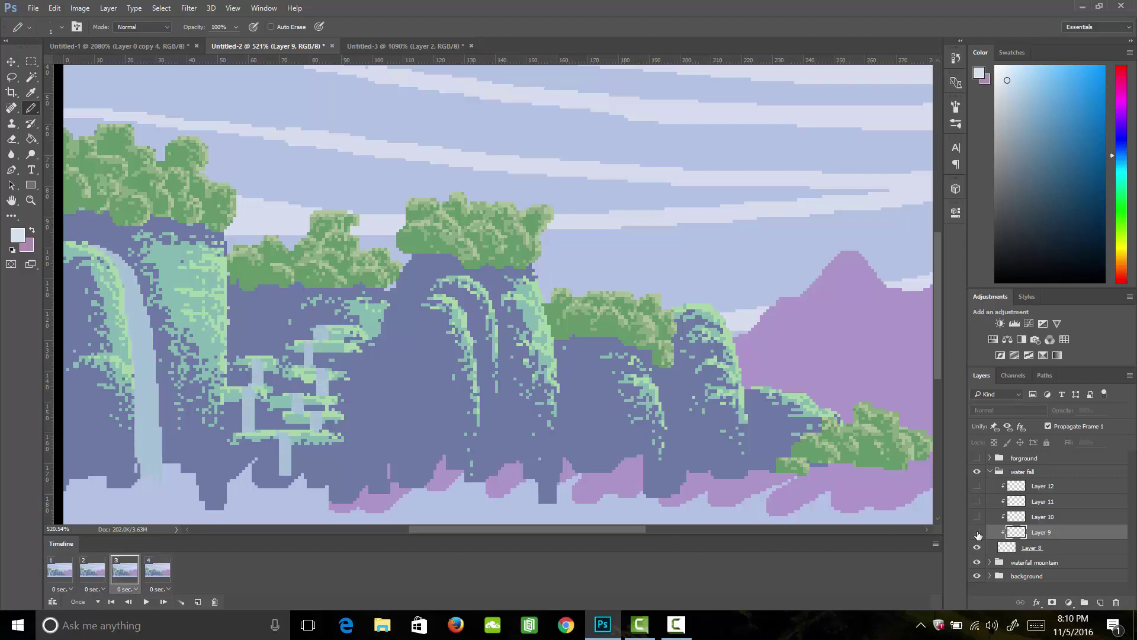
pyautogui.click(977, 501)
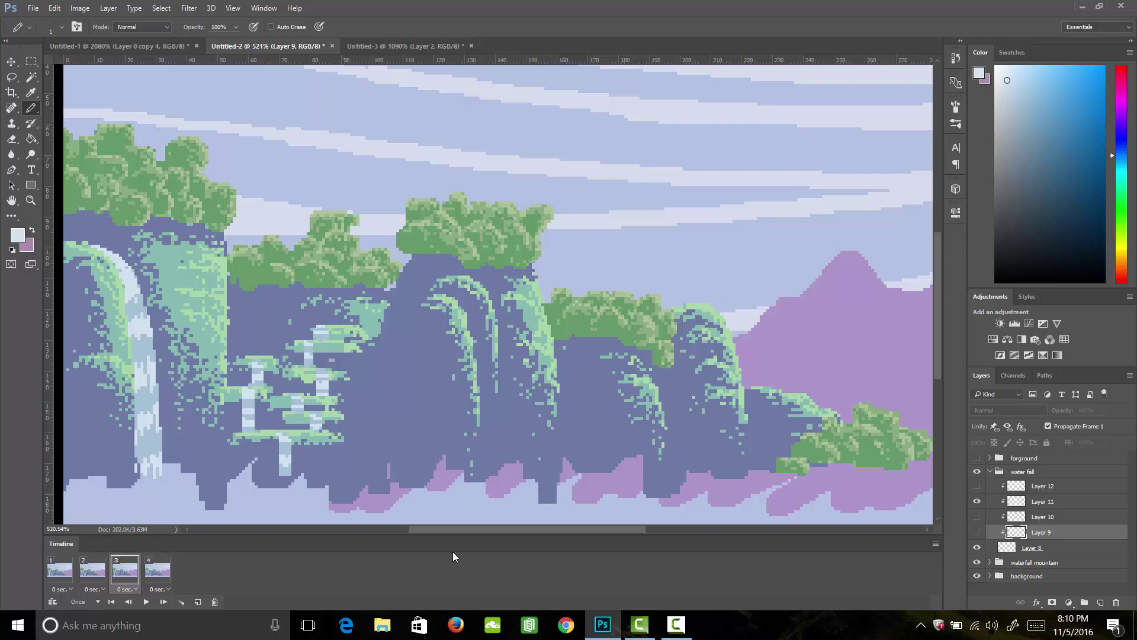
pyautogui.click(156, 572)
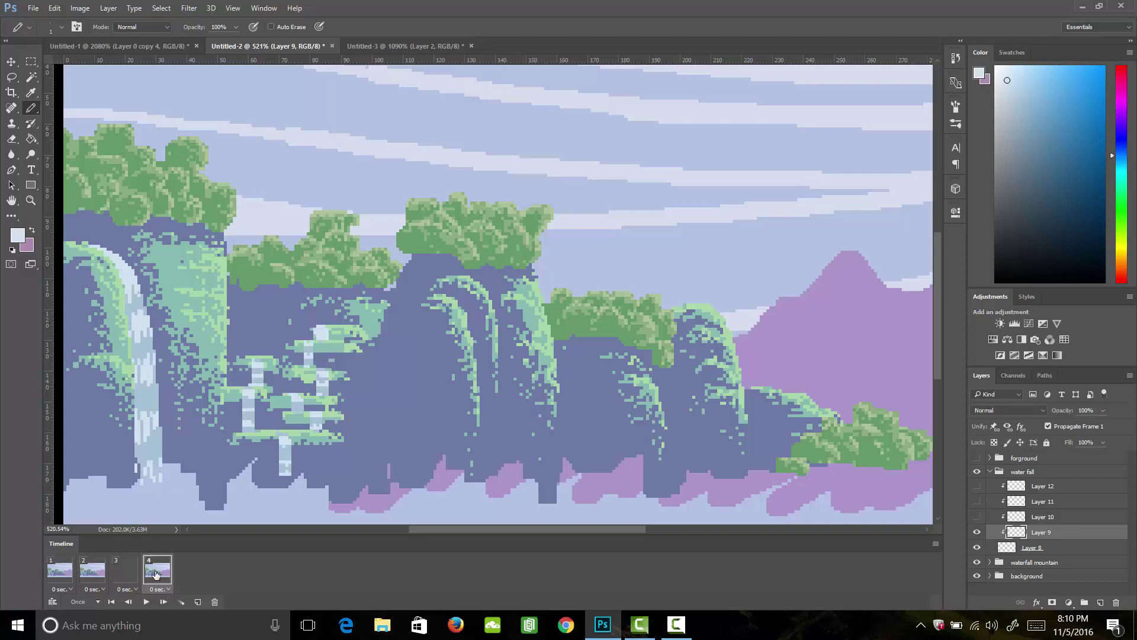
pyautogui.click(977, 532)
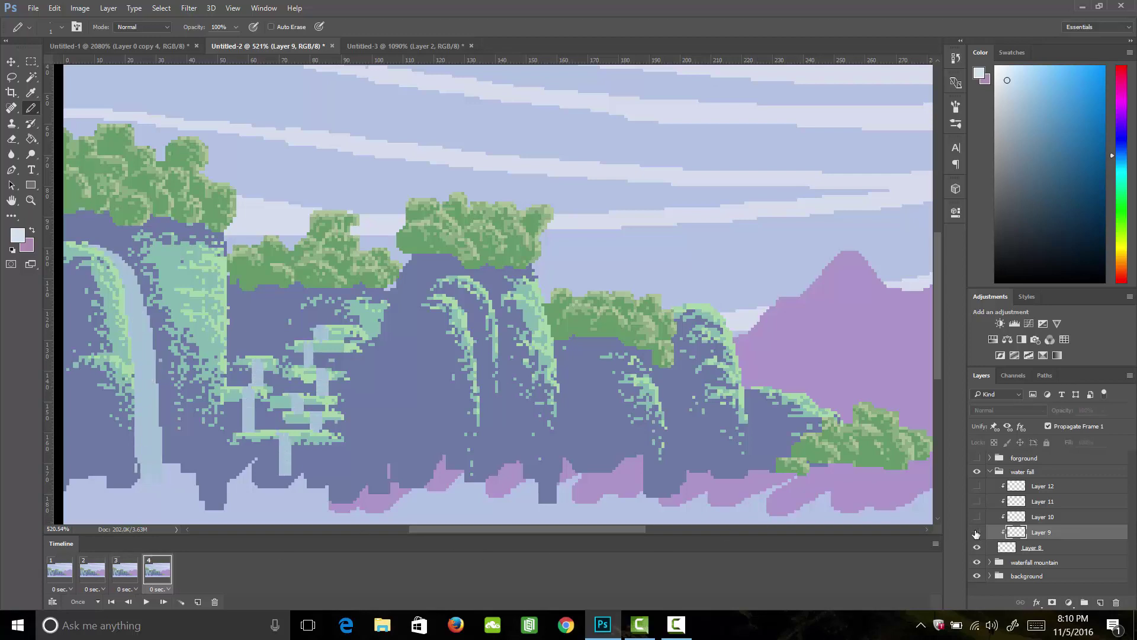
pyautogui.click(977, 485)
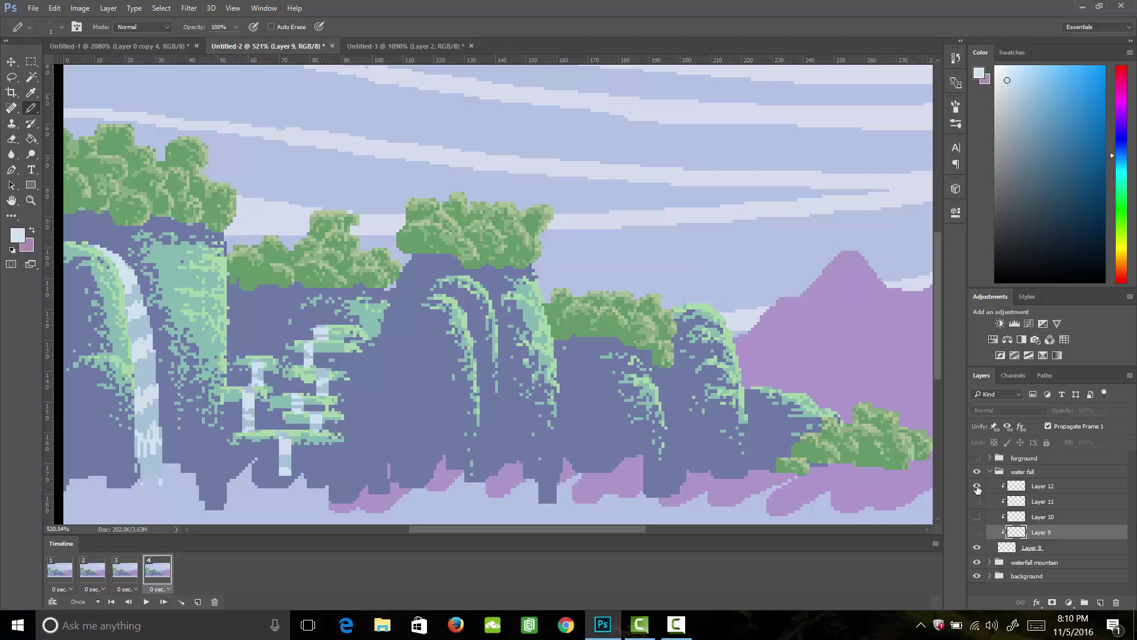
# Preview the four-frame waterfall animation and bring up the looping options.
pyautogui.press('space')
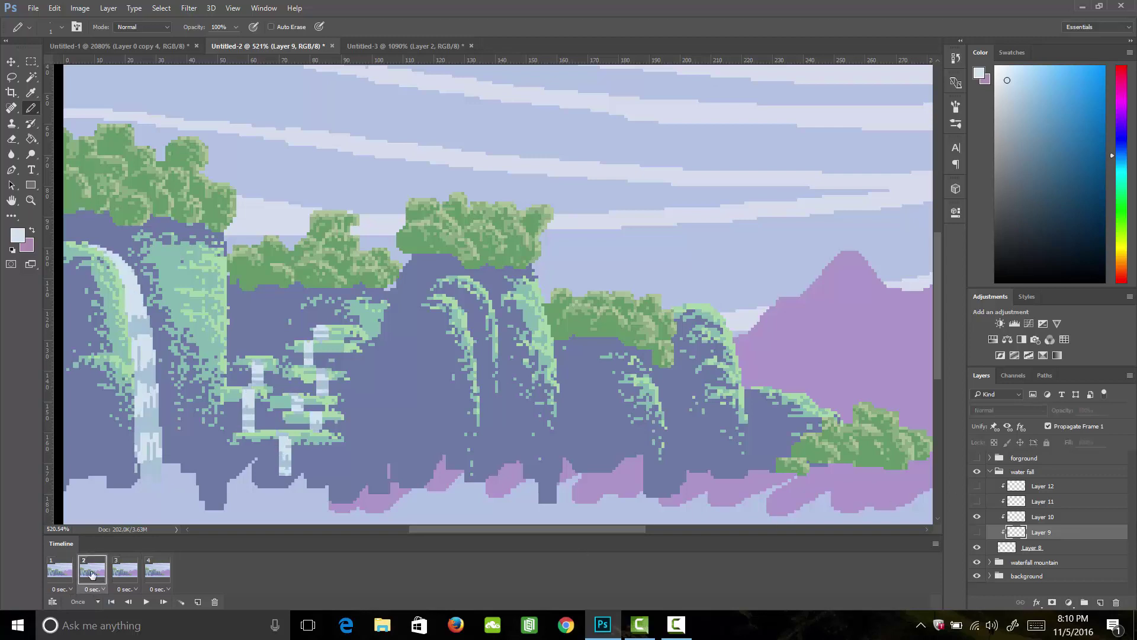
pyautogui.click(163, 572)
pyautogui.press('space')
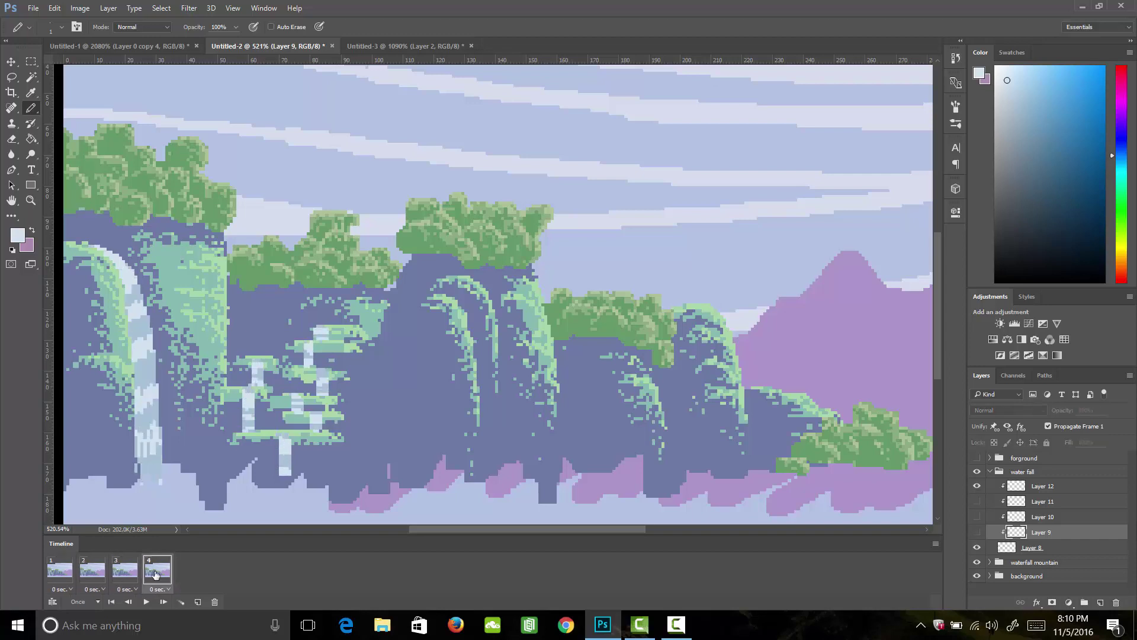
pyautogui.click(83, 601)
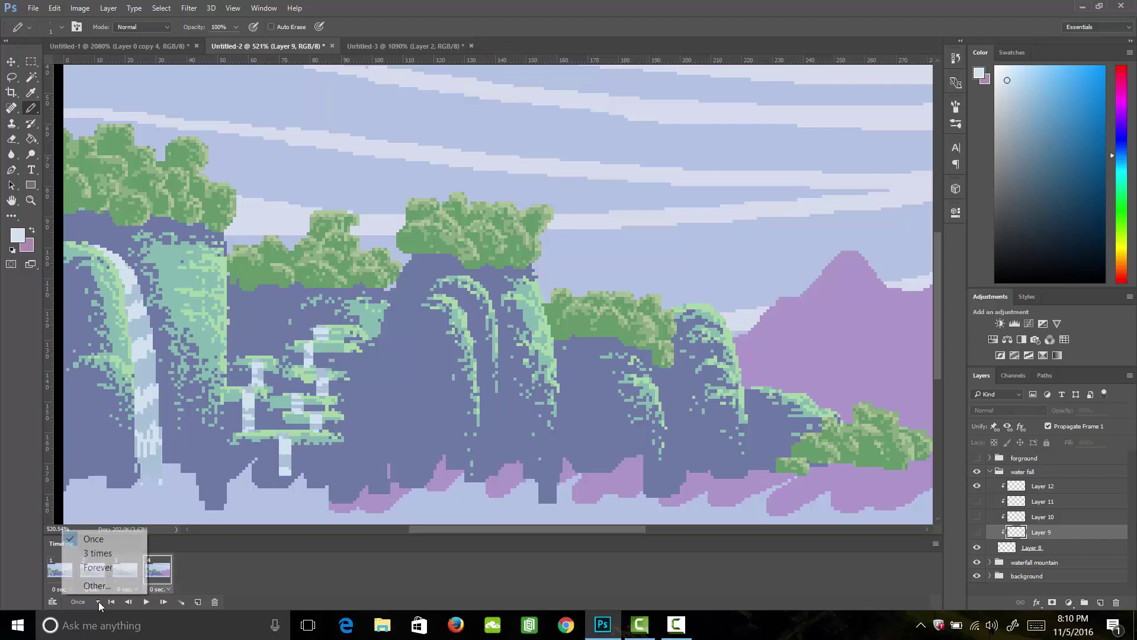
# Loop the waterfall animation Forever with a 0.1-second delay on all four frames, then play it.
pyautogui.click(115, 568)
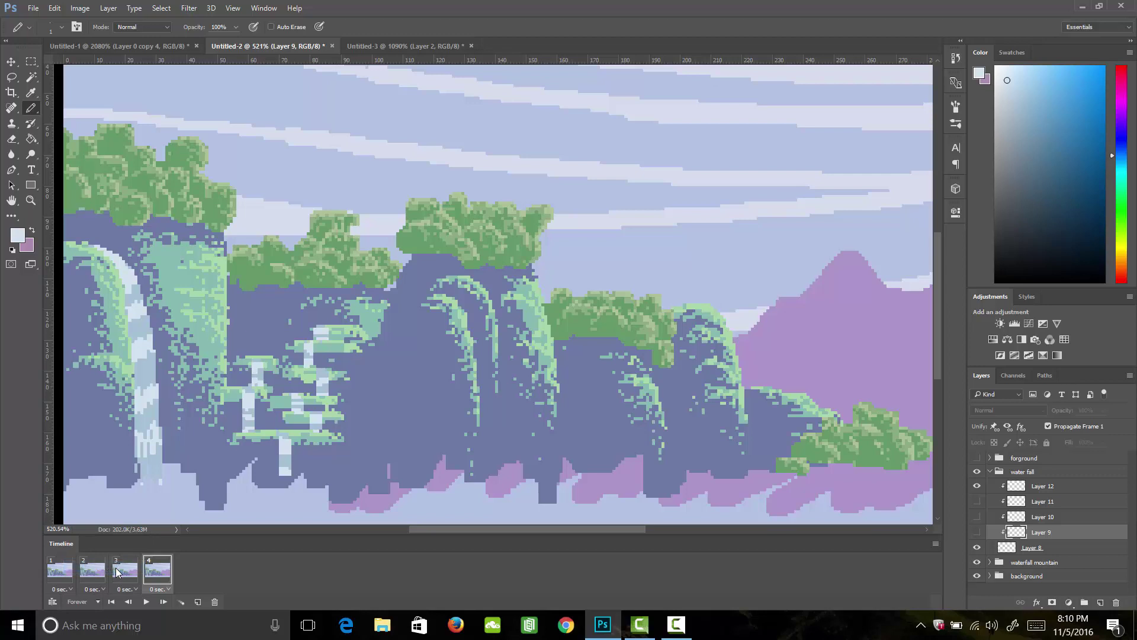
pyautogui.click(62, 589)
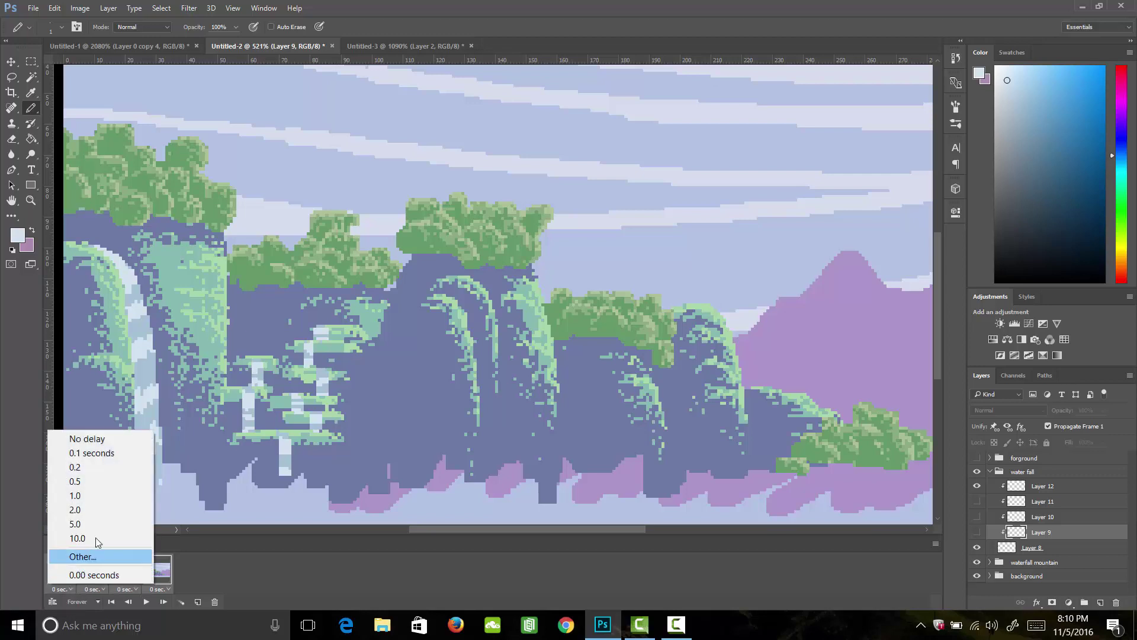
pyautogui.click(115, 453)
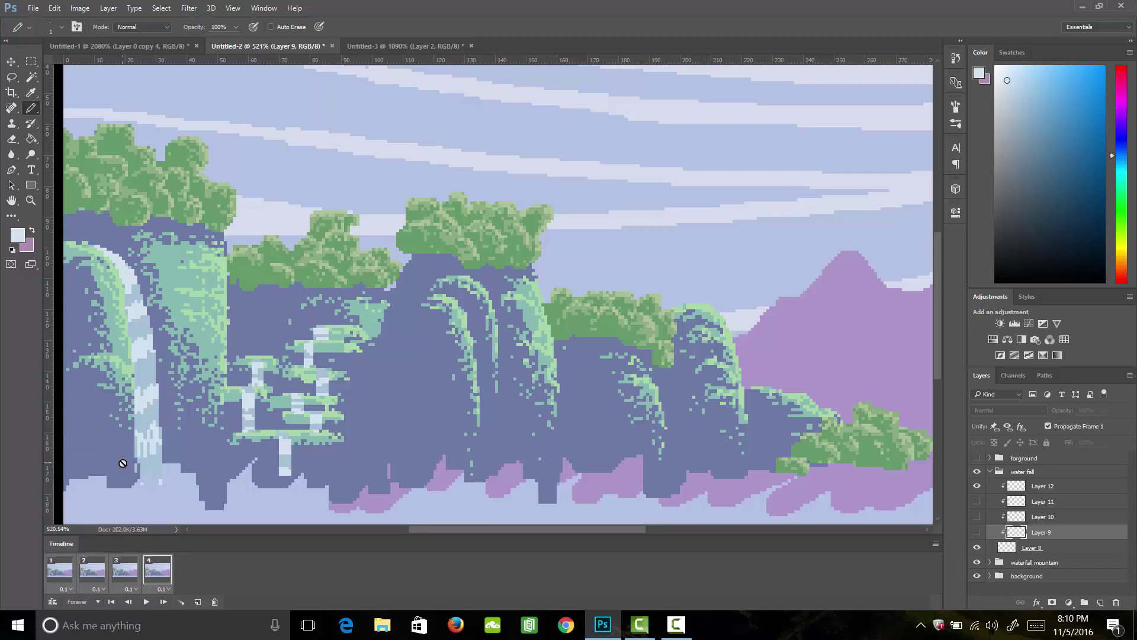
pyautogui.click(146, 602)
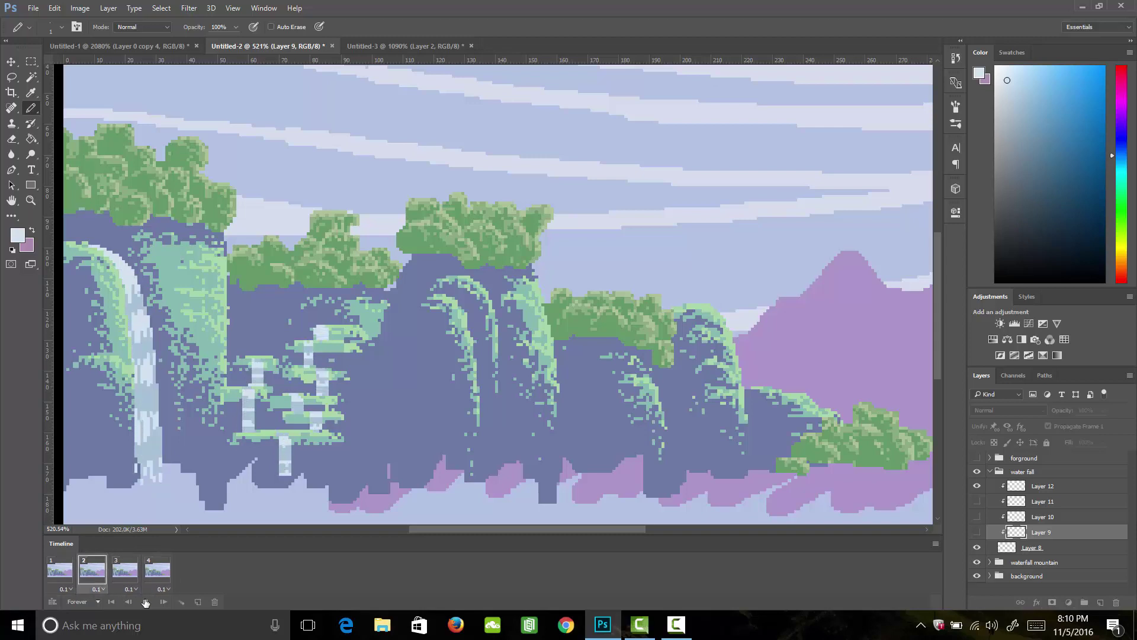
# Zoom out to the whole scene, stop playback, and make the foreground brick platforms group visible.
pyautogui.press('z')
pyautogui.moveTo(640, 331); pyautogui.dragTo(546, 350)
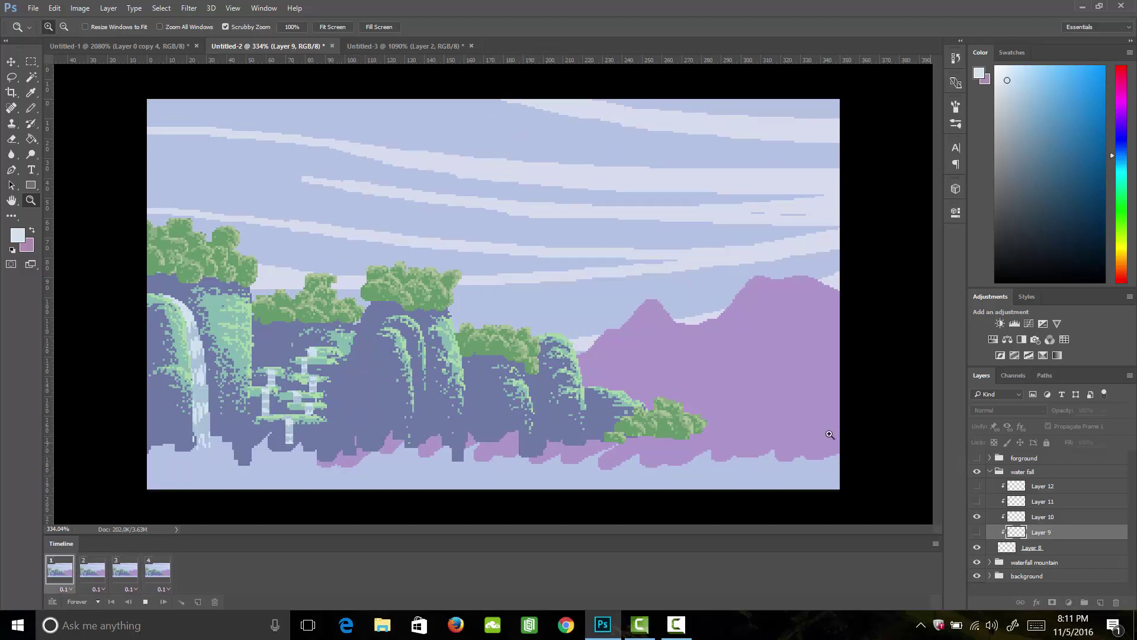
pyautogui.click(57, 554)
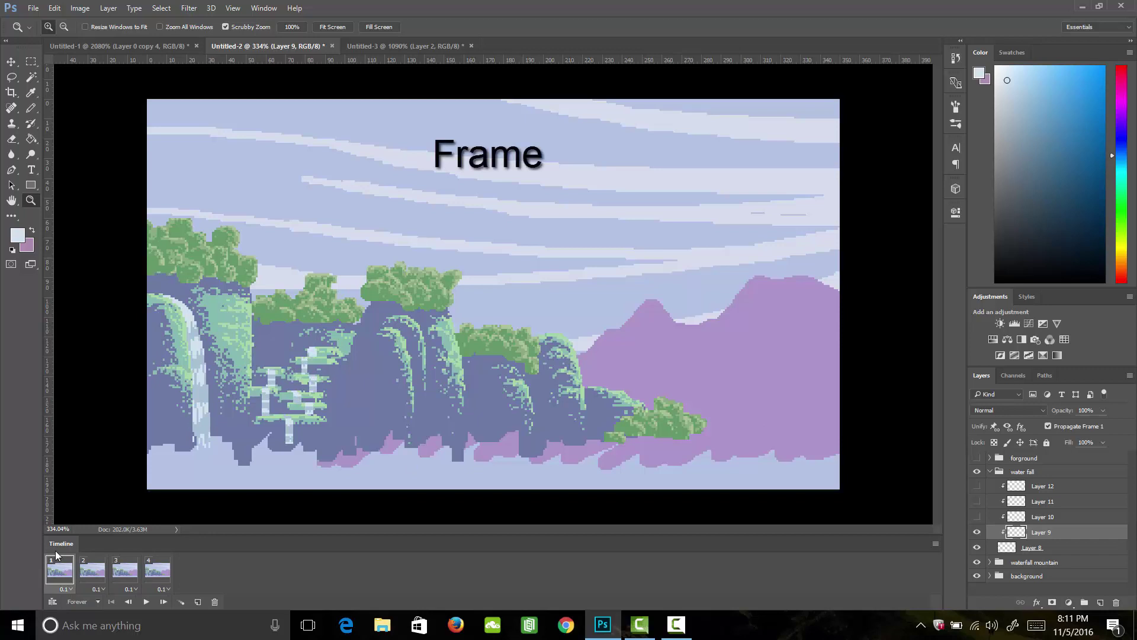
pyautogui.click(977, 458)
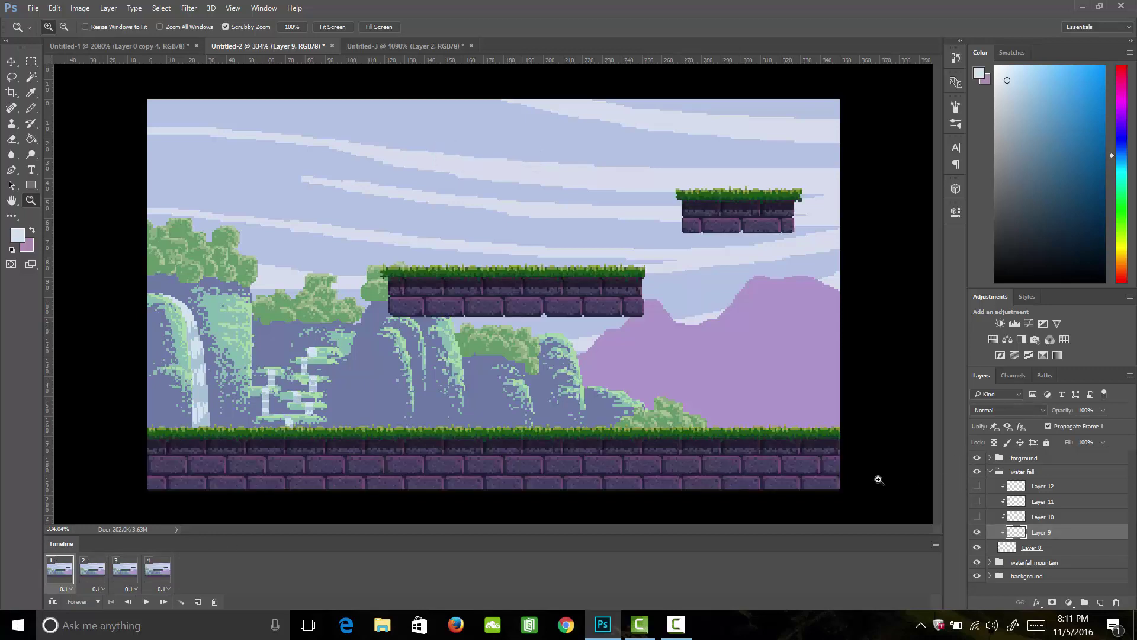
# Preview the animation with the platforms shown, then open character.psd.
pyautogui.click(147, 602)
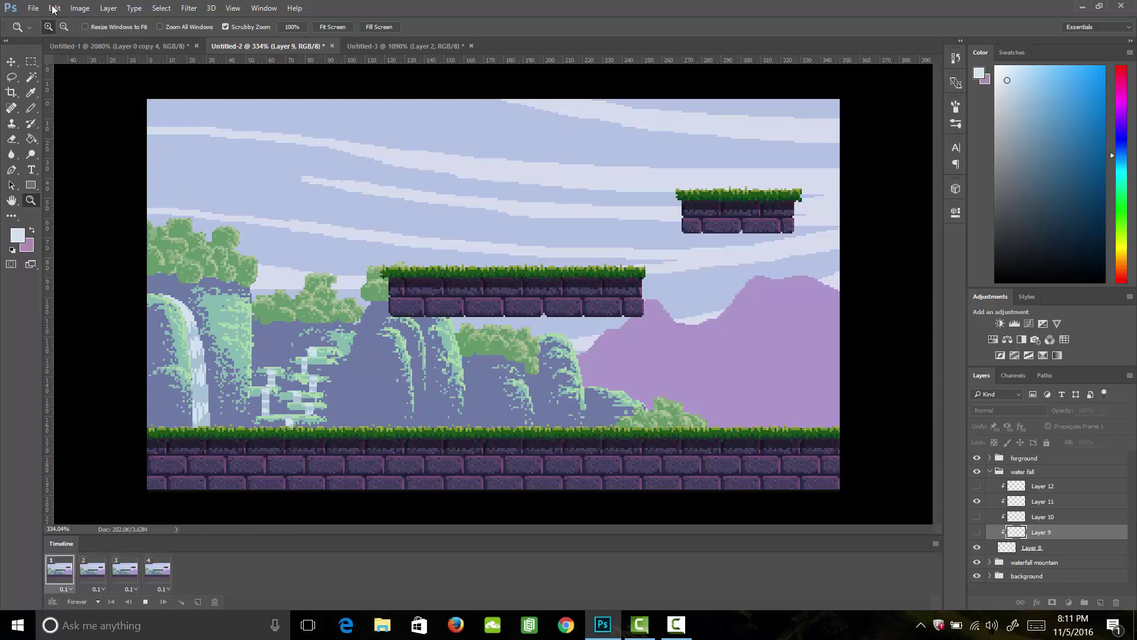
pyautogui.click(33, 9)
pyautogui.click(41, 34)
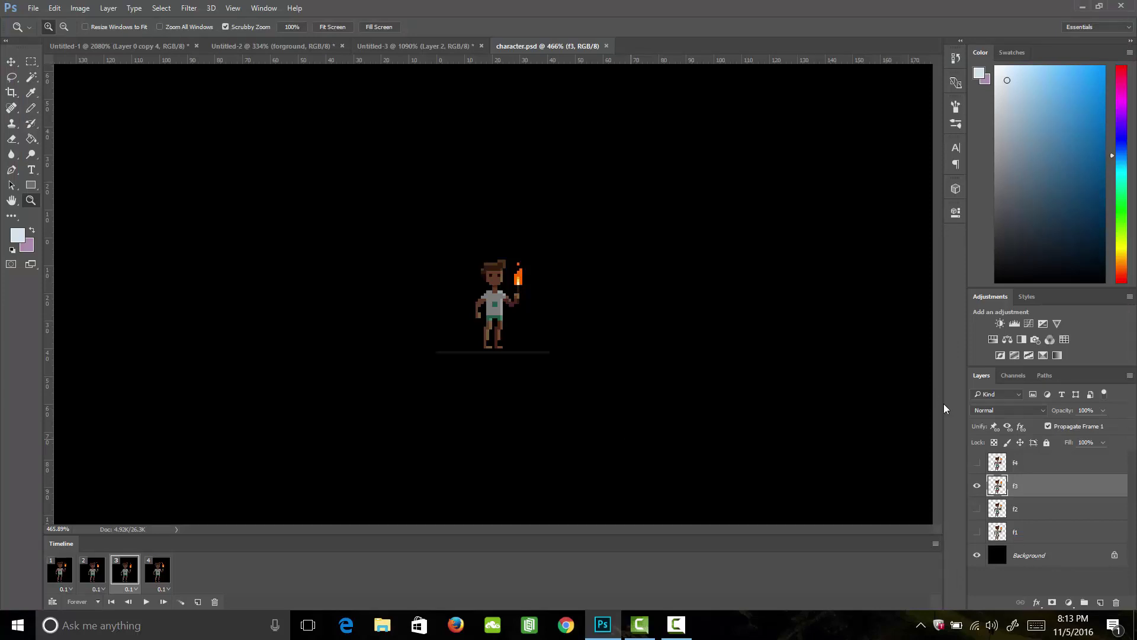
# Select layers f1 through f4 in character.psd and drag them into the waterfall scene.
pyautogui.click(1033, 533)
pyautogui.keyDown('shift'); pyautogui.click(1032, 469); pyautogui.keyUp('shift')
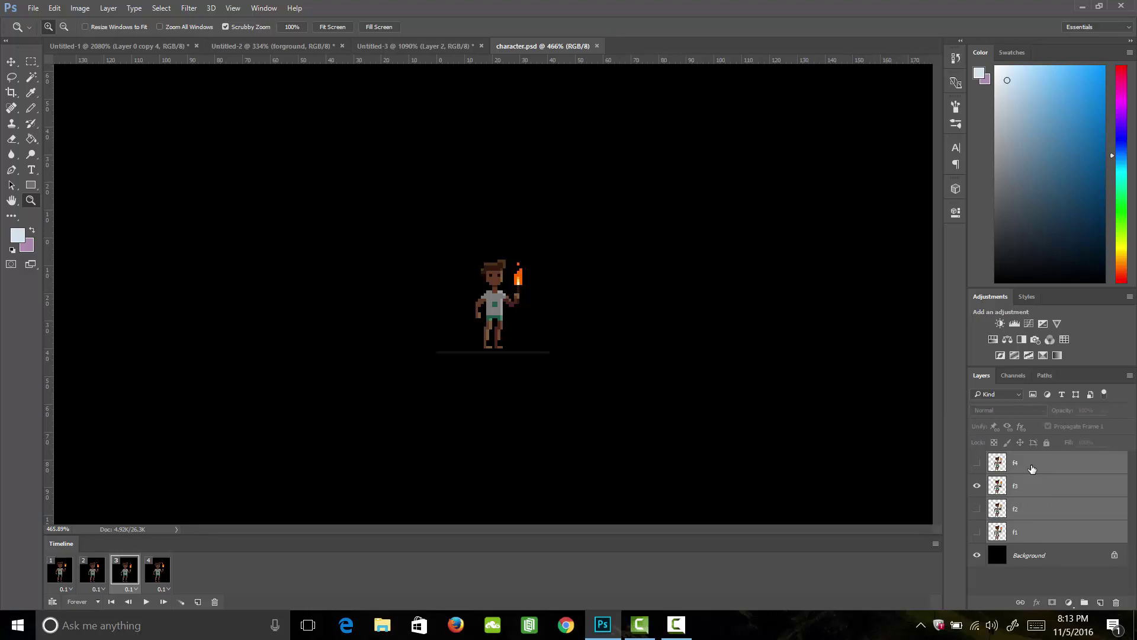
pyautogui.moveTo(1032, 469); pyautogui.dragTo(569, 156)
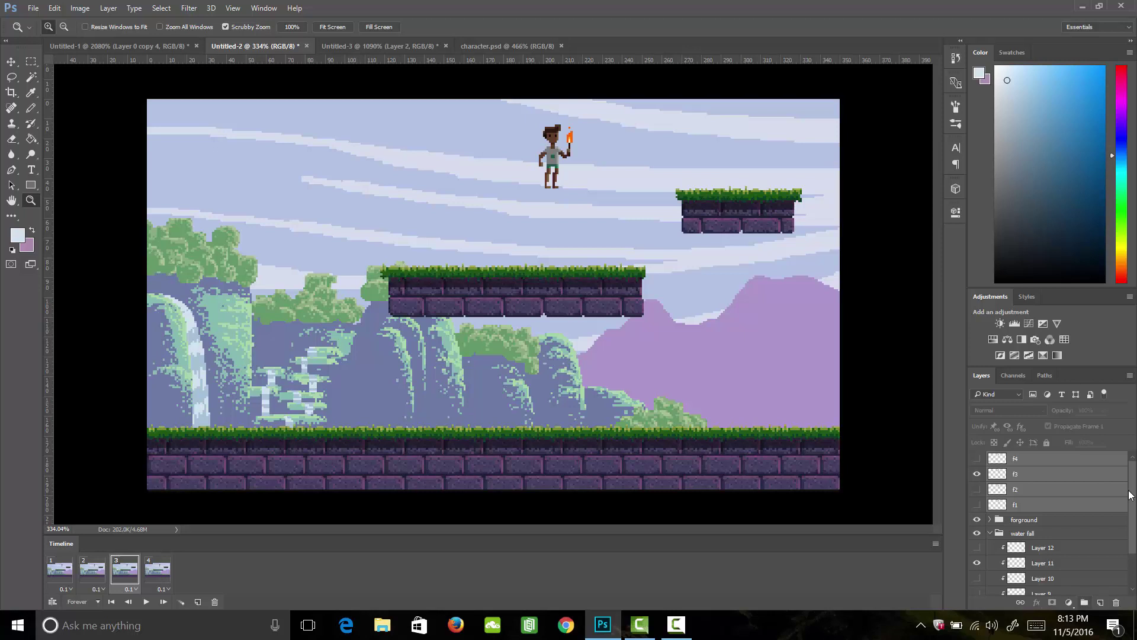
# Group the four character layers into a folder named 'character'.
pyautogui.click(1085, 603)
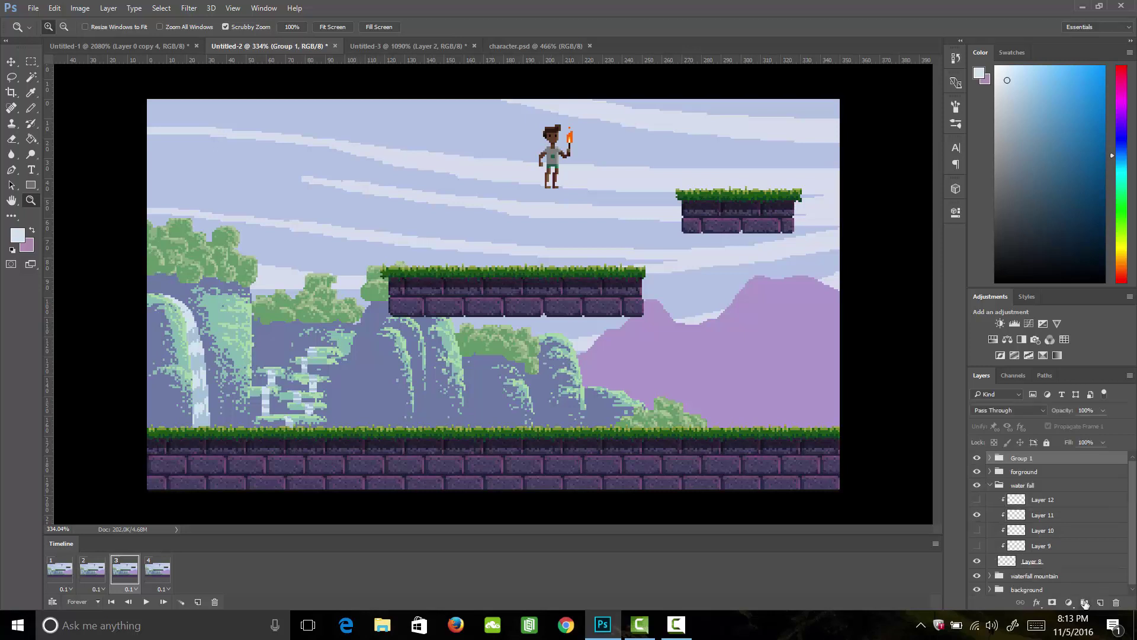
pyautogui.doubleClick(1022, 459)
pyautogui.write('character')
pyautogui.press('Return')
# On frame 1, move the character sprite onto the middle brick platform.
pyautogui.click(63, 574)
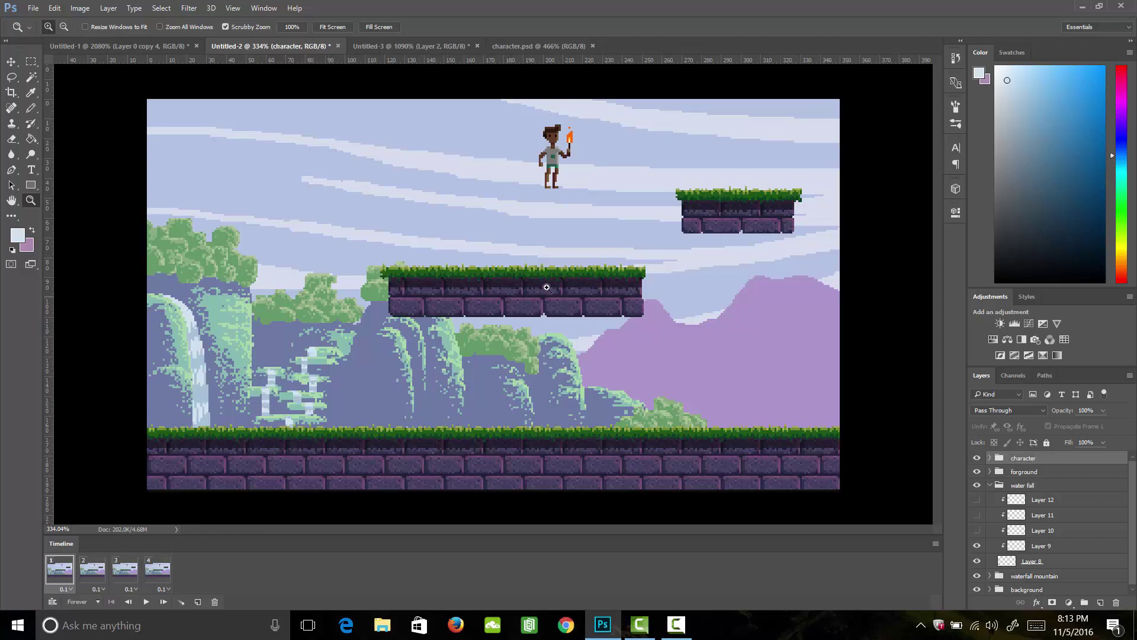
pyautogui.press('v')
pyautogui.moveTo(557, 174); pyautogui.dragTo(523, 237)
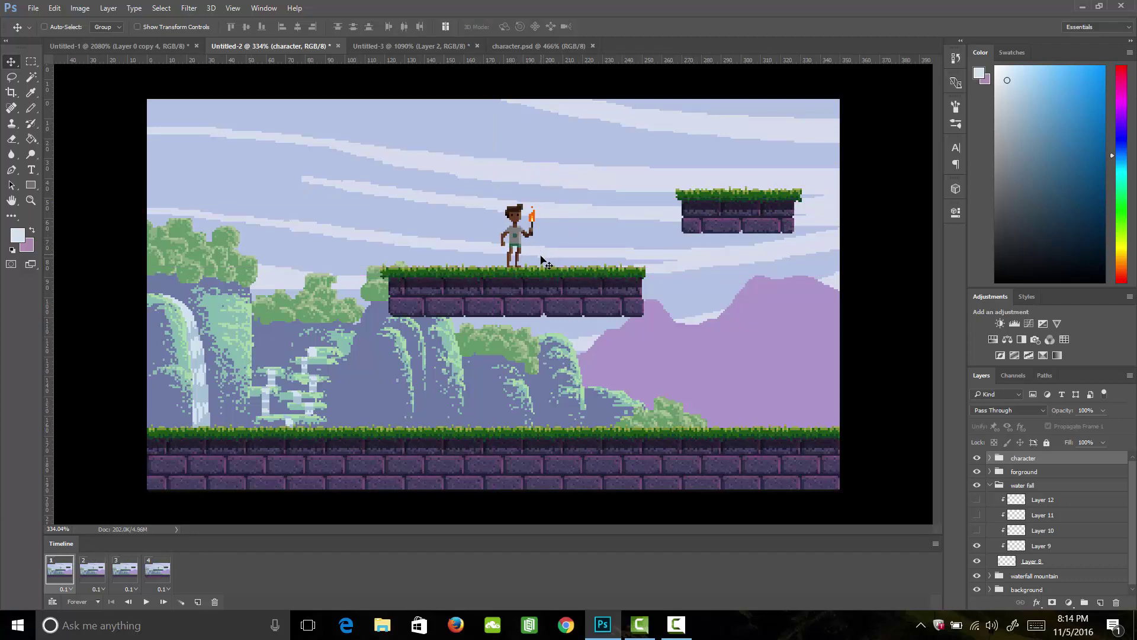
# Nudge the character down onto the platform and make frame 1 show only pose f1.
pyautogui.press('Down')
pyautogui.click(990, 458)
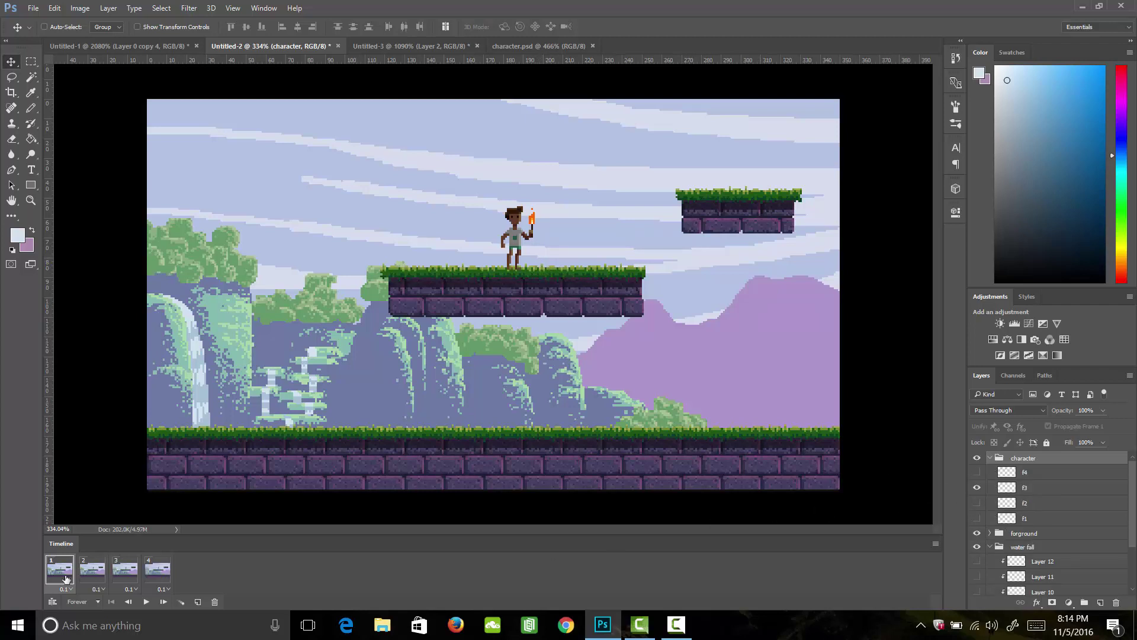
pyautogui.click(977, 518)
pyautogui.click(977, 488)
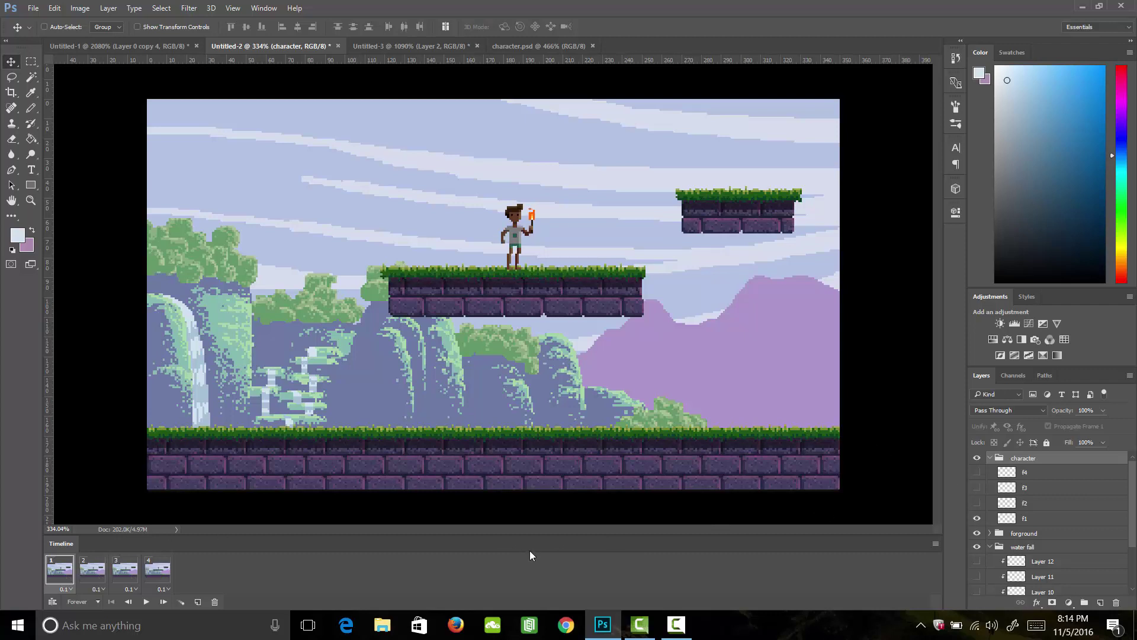
# Make frame 2 show only pose f2 and frame 3 show only pose f3.
pyautogui.click(92, 570)
pyautogui.click(977, 503)
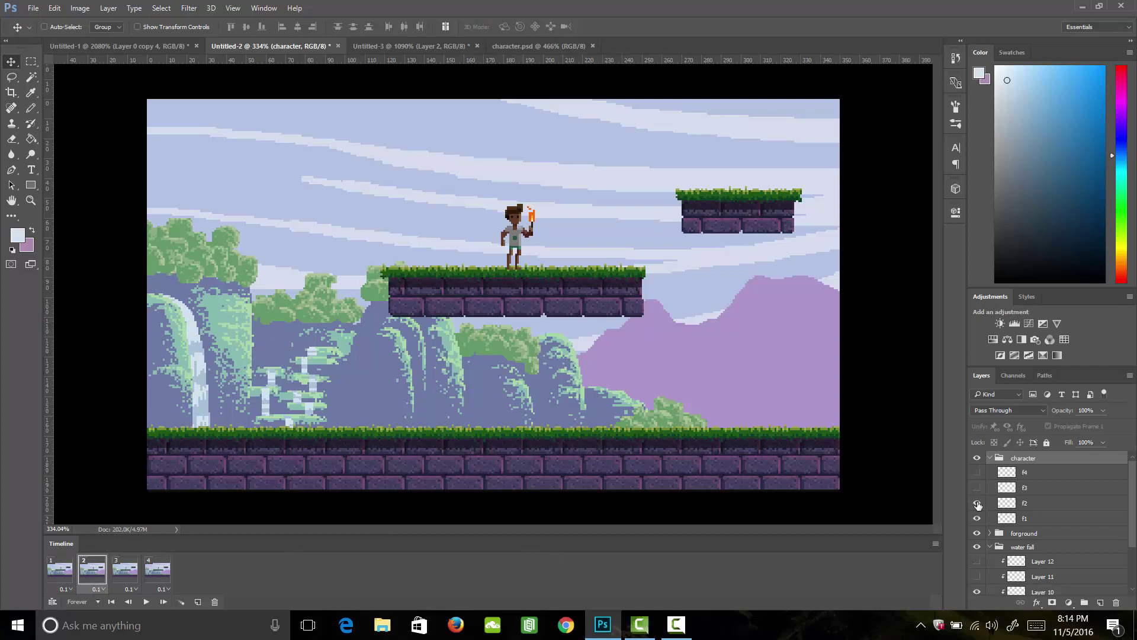
pyautogui.click(977, 519)
pyautogui.press('Right')
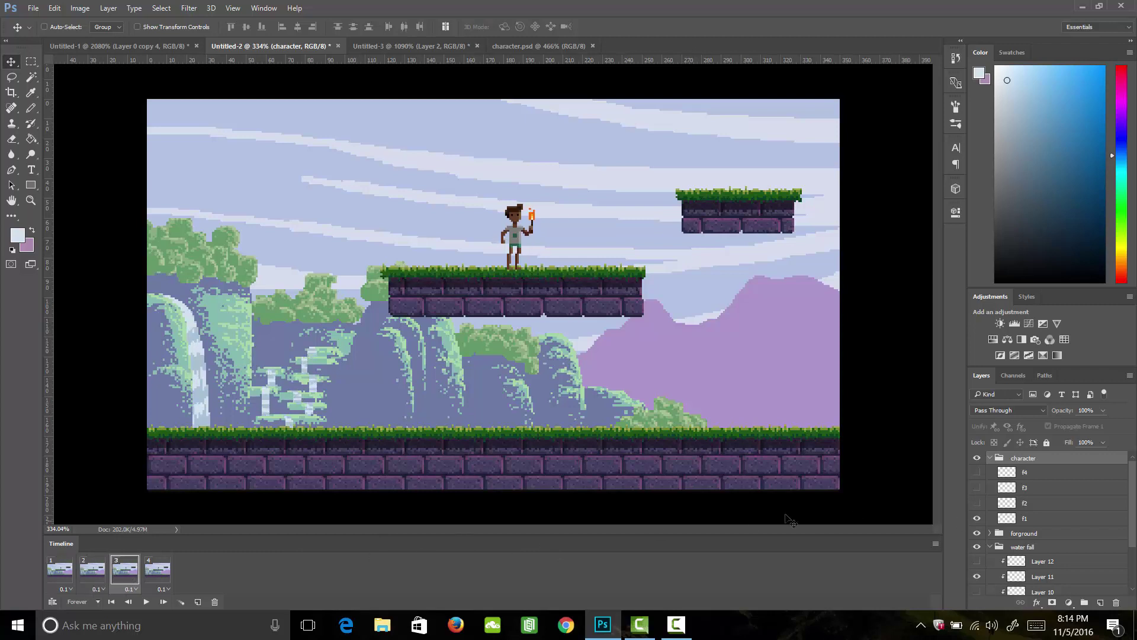
pyautogui.click(977, 488)
pyautogui.click(977, 519)
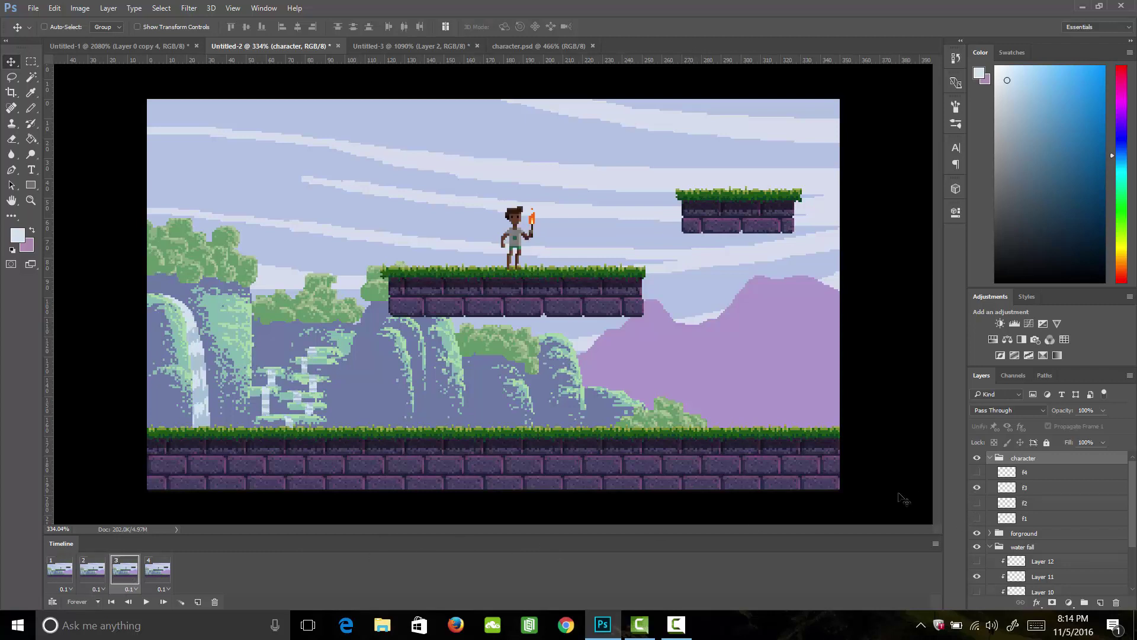
# Make frame 4 show only pose f4, then play the animation from frame 1 and stop it.
pyautogui.press('Right')
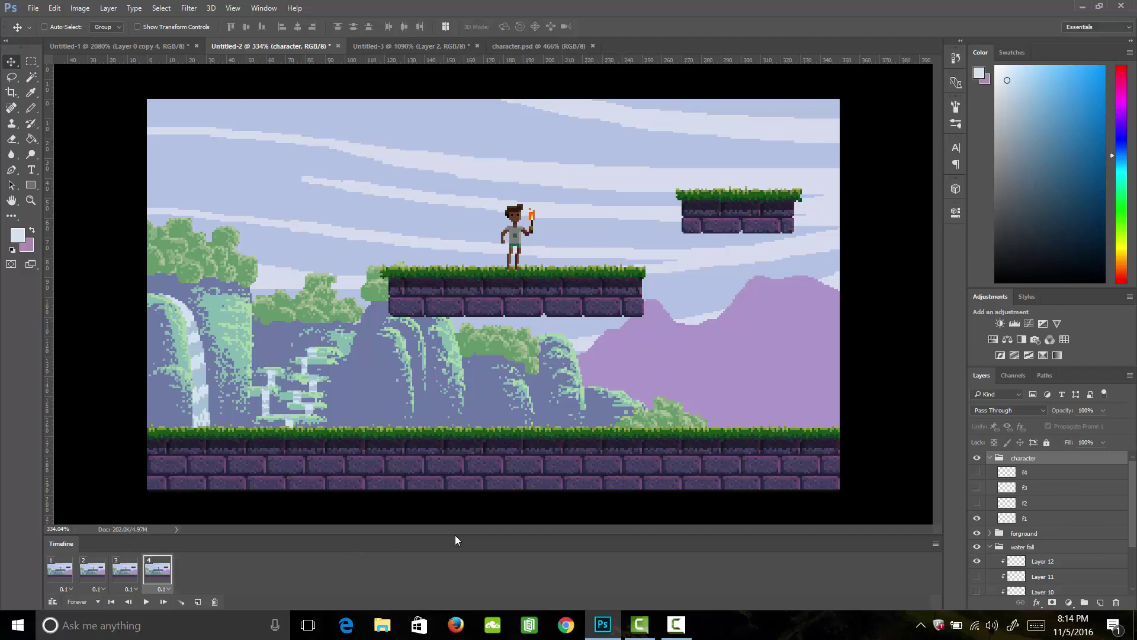
pyautogui.click(977, 518)
pyautogui.click(977, 472)
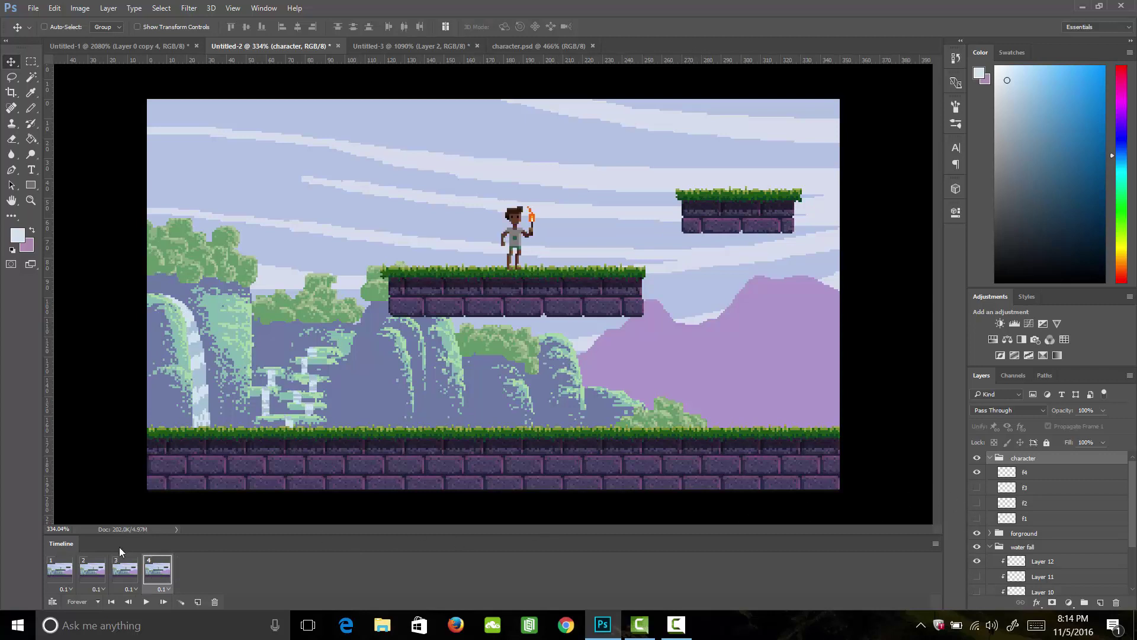
pyautogui.click(60, 570)
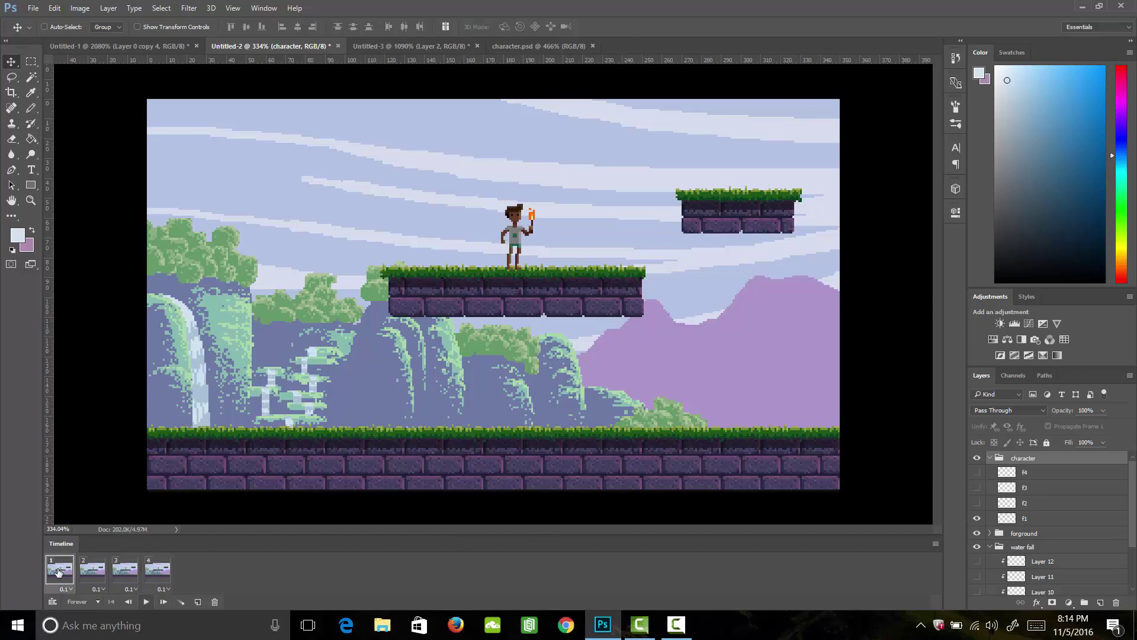
pyautogui.click(146, 602)
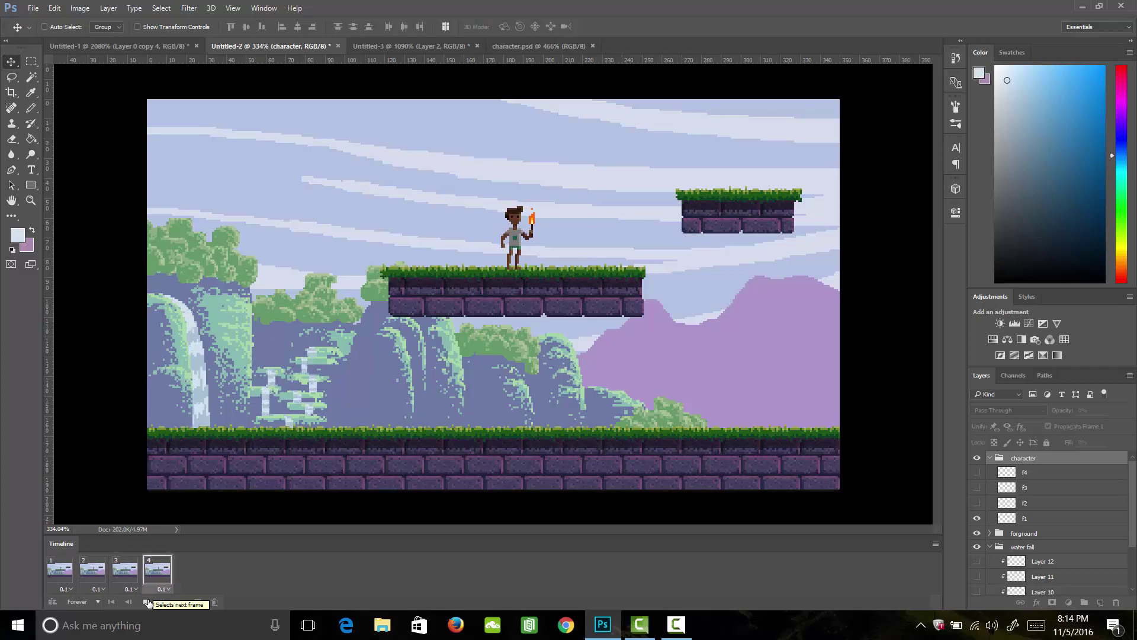
pyautogui.click(147, 602)
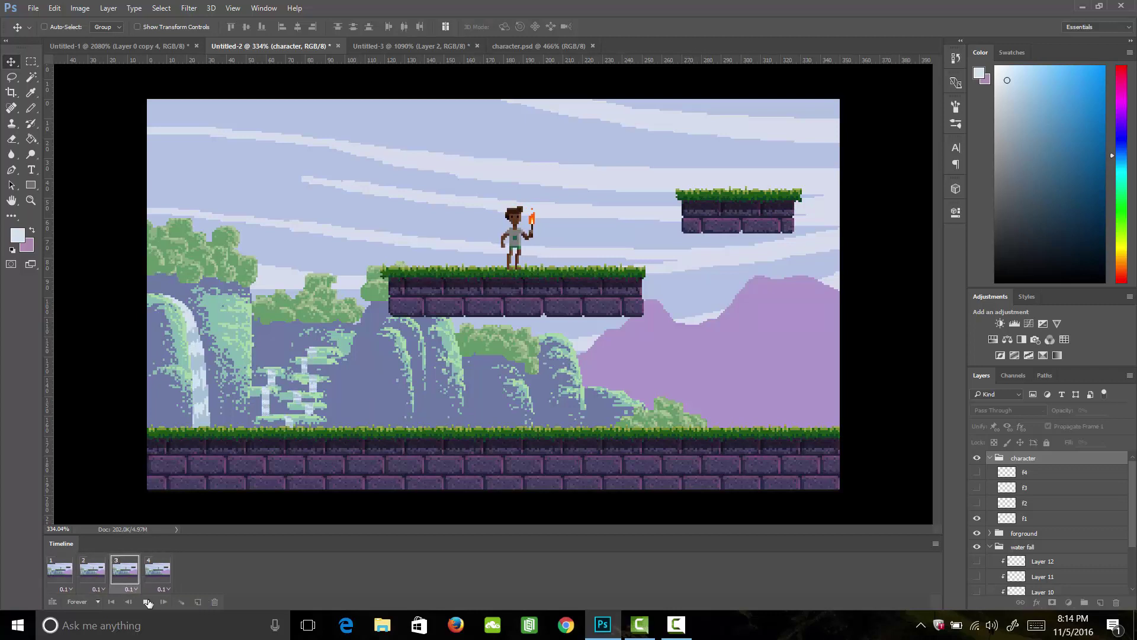